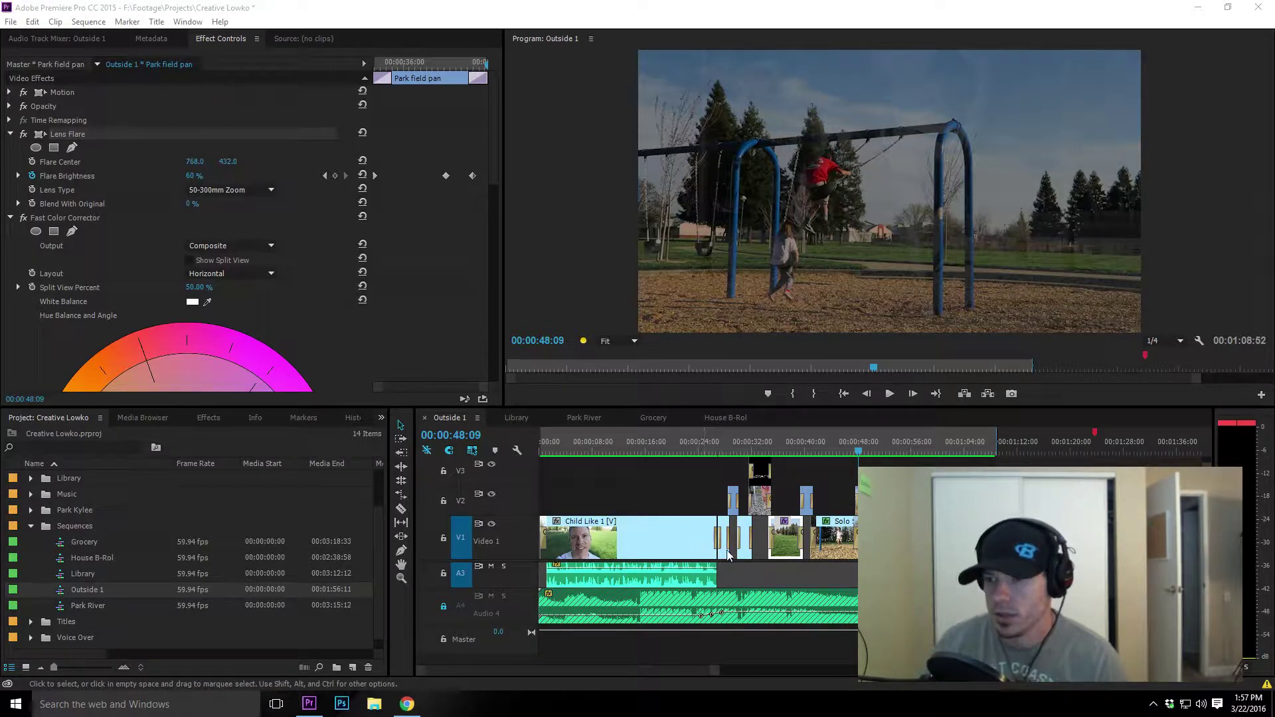
- Collapse the Fast Color Corrector settings of the Park field pan clip and search the effects for "lumetri"
{"action": "left_click", "coordinate": [783, 446]}
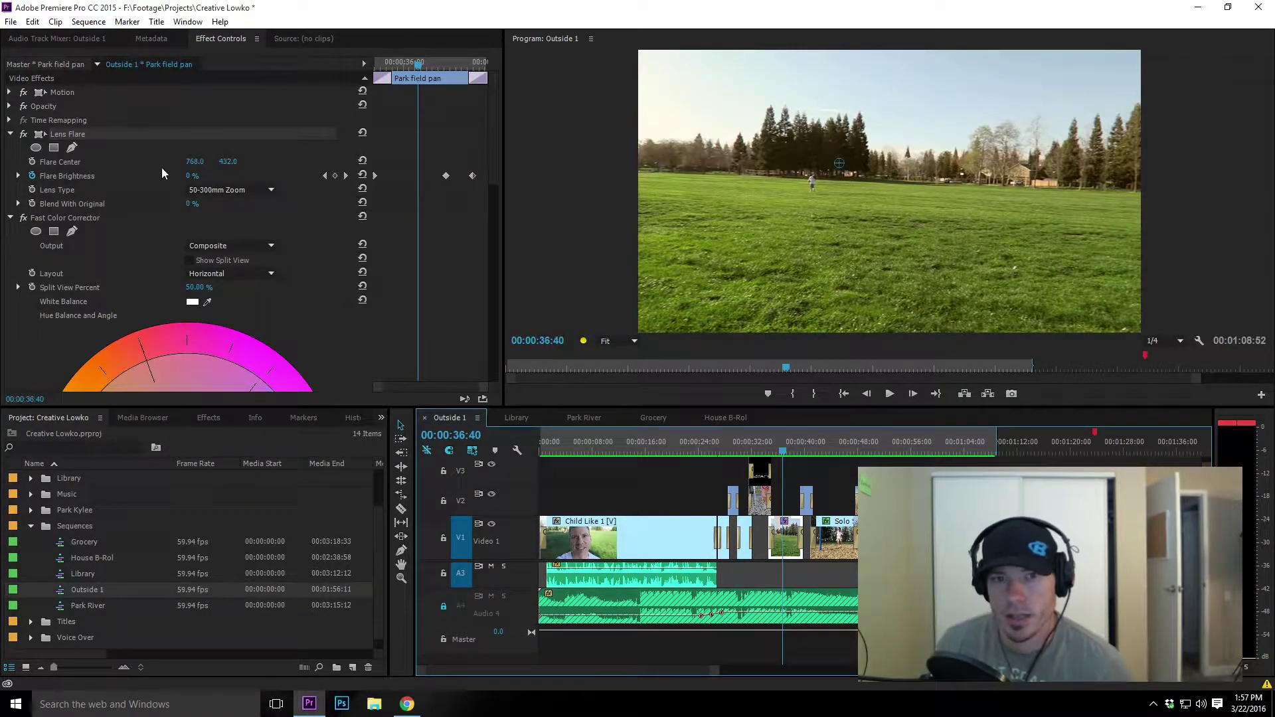
{"action": "left_click", "coordinate": [10, 220]}
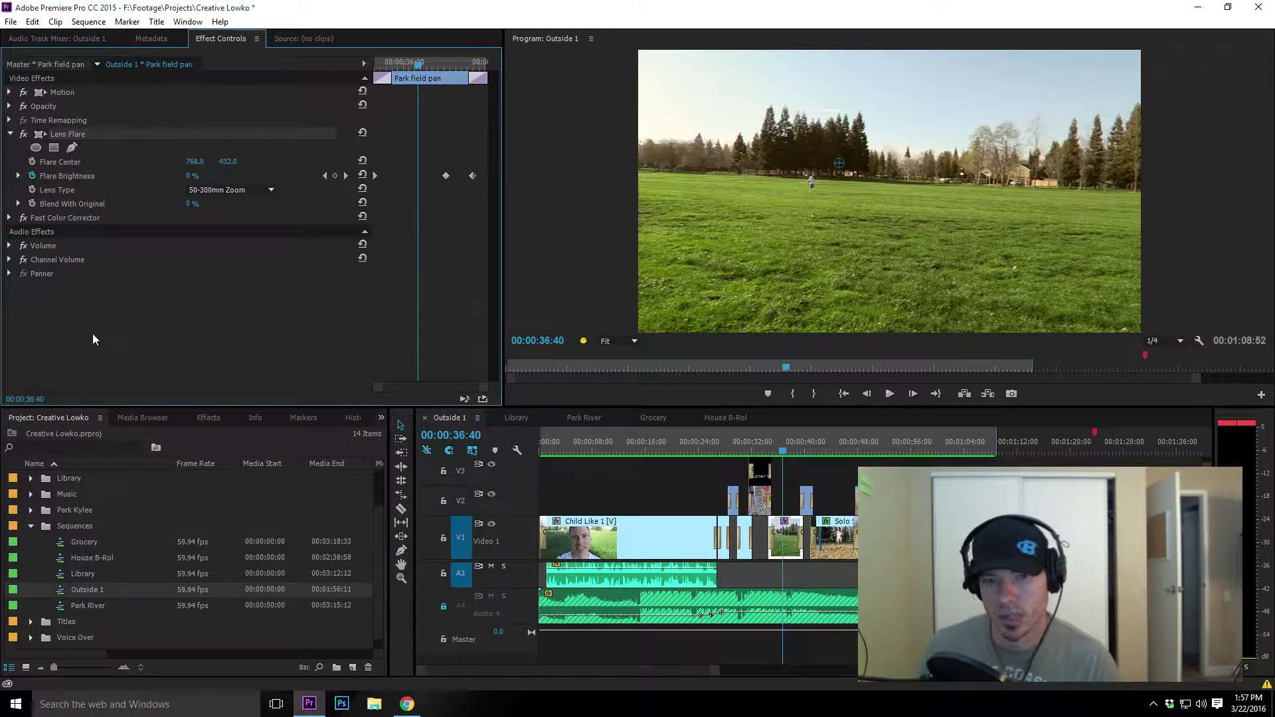
{"action": "left_click", "coordinate": [202, 418]}
{"action": "left_click", "coordinate": [70, 431]}
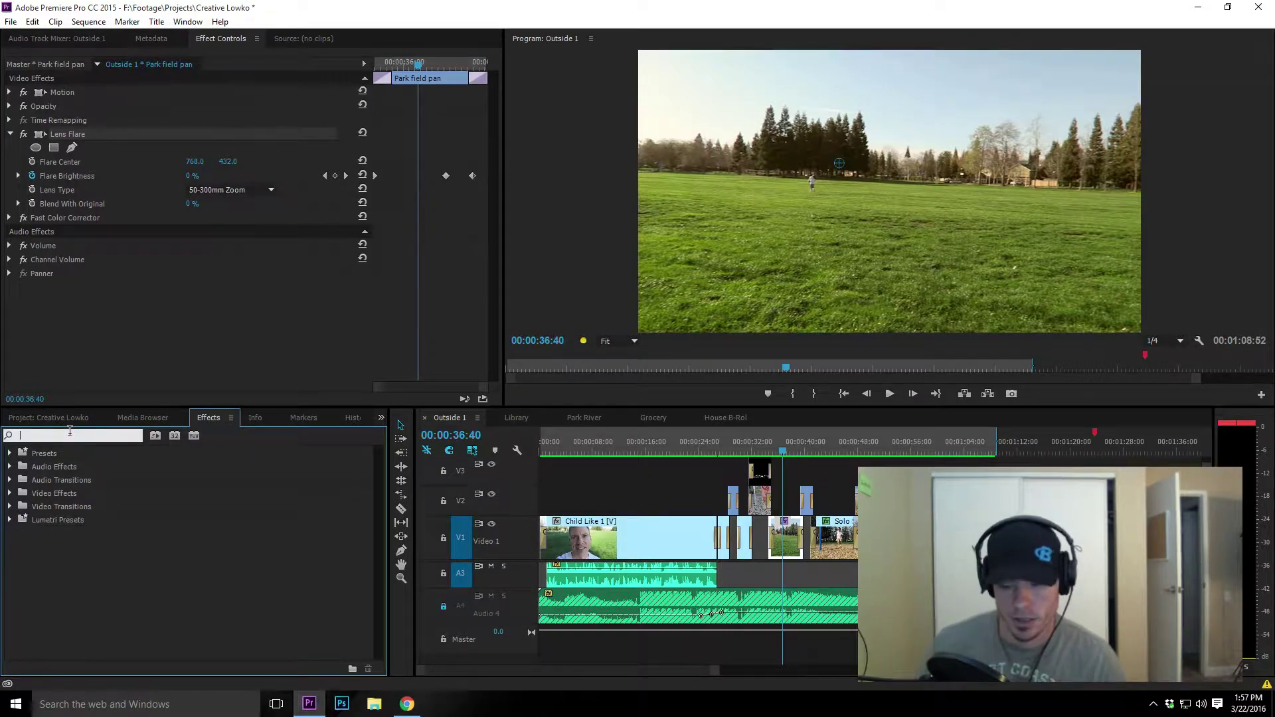
{"action": "type", "text": "lumet"}
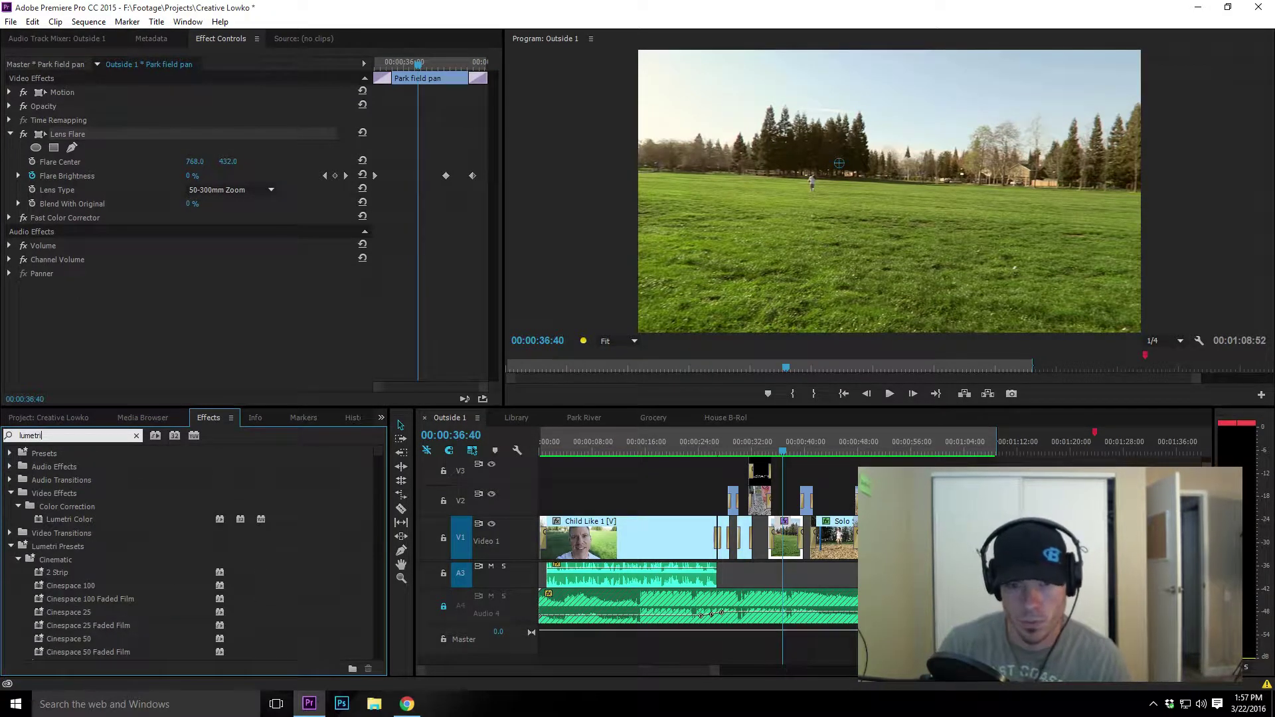
{"action": "type", "text": "ri"}
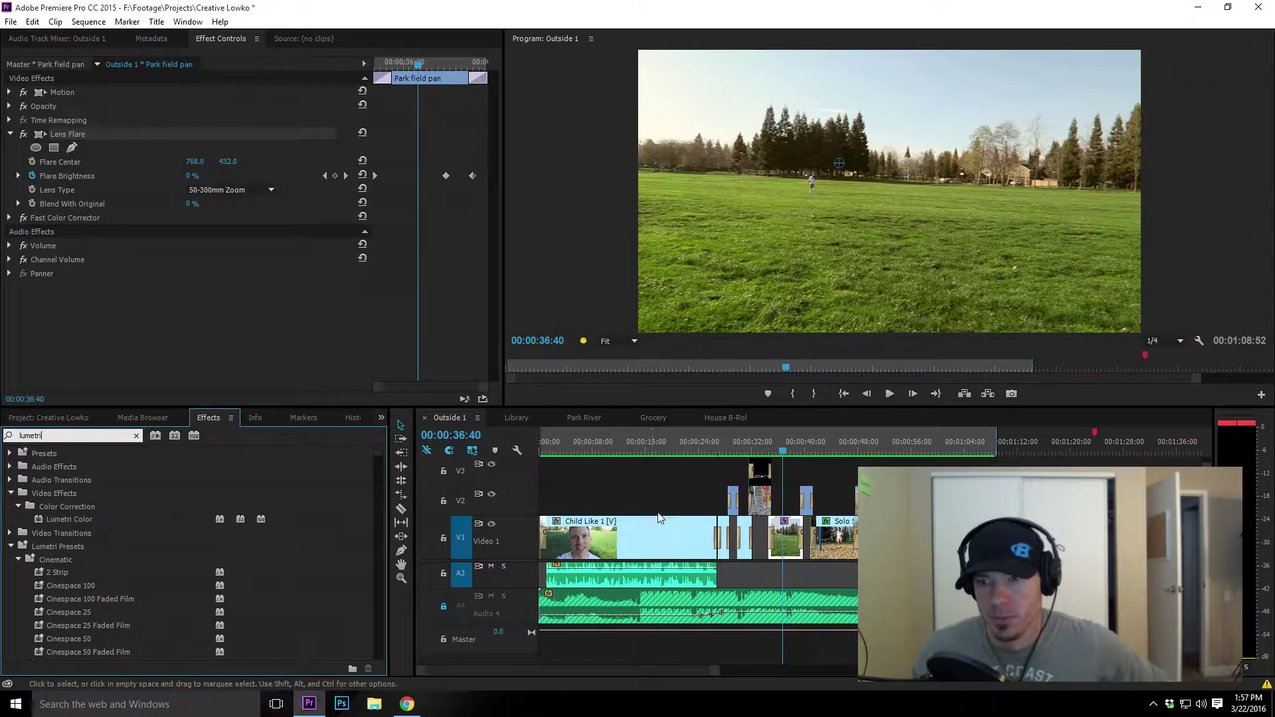
- Apply the Lumetri Color effect to the Child Like 1 clip and select it among the clip's effects
{"action": "left_click", "coordinate": [661, 449]}
{"action": "left_click", "coordinate": [640, 538]}
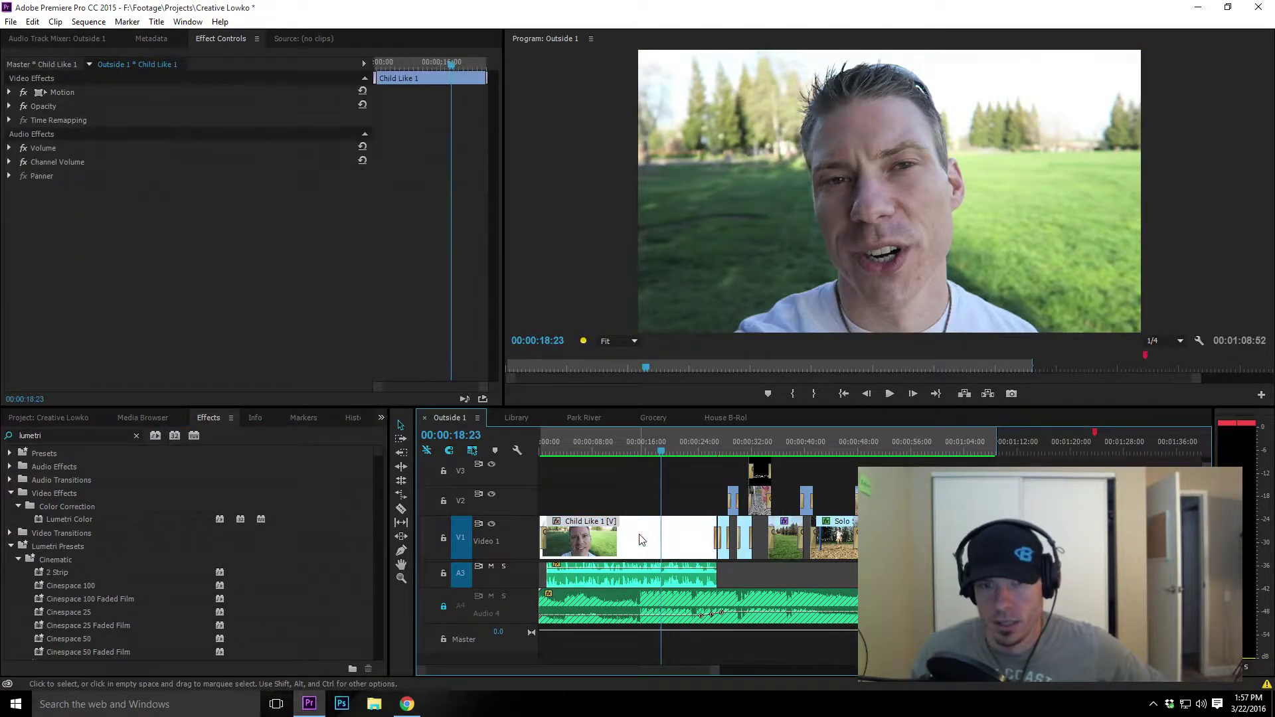
{"action": "double_click", "coordinate": [68, 520]}
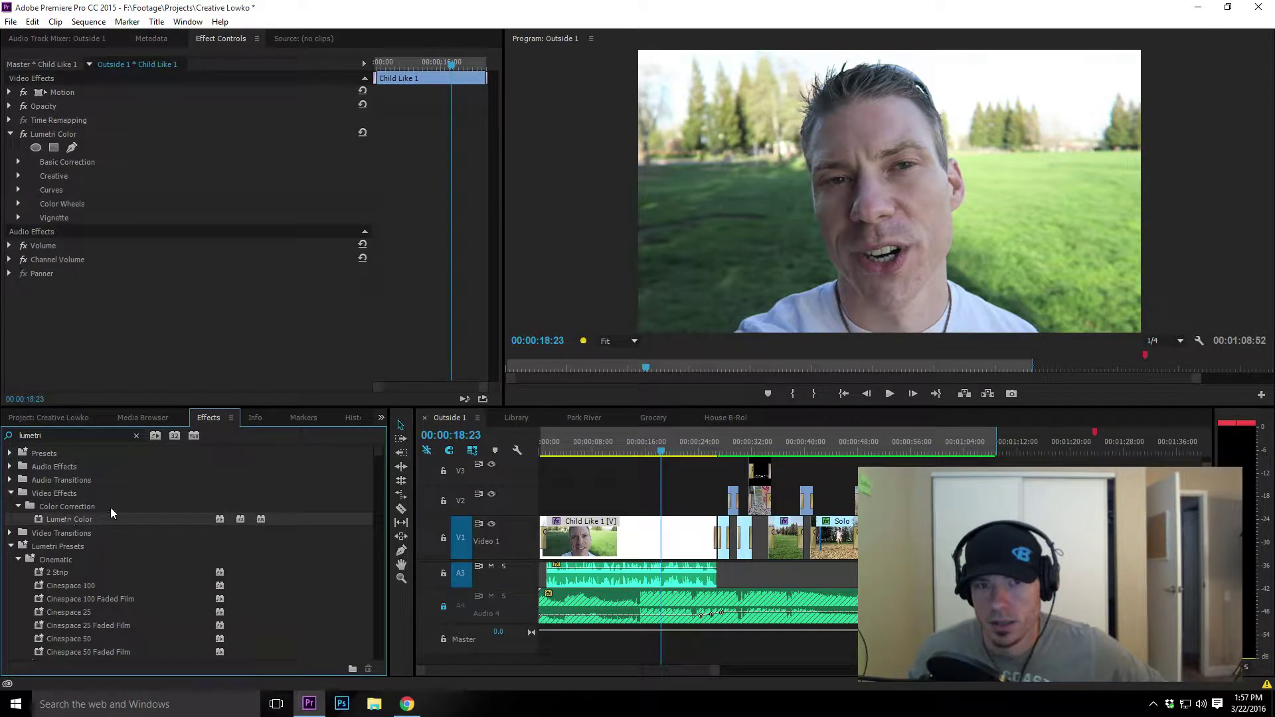
{"action": "left_click", "coordinate": [50, 136]}
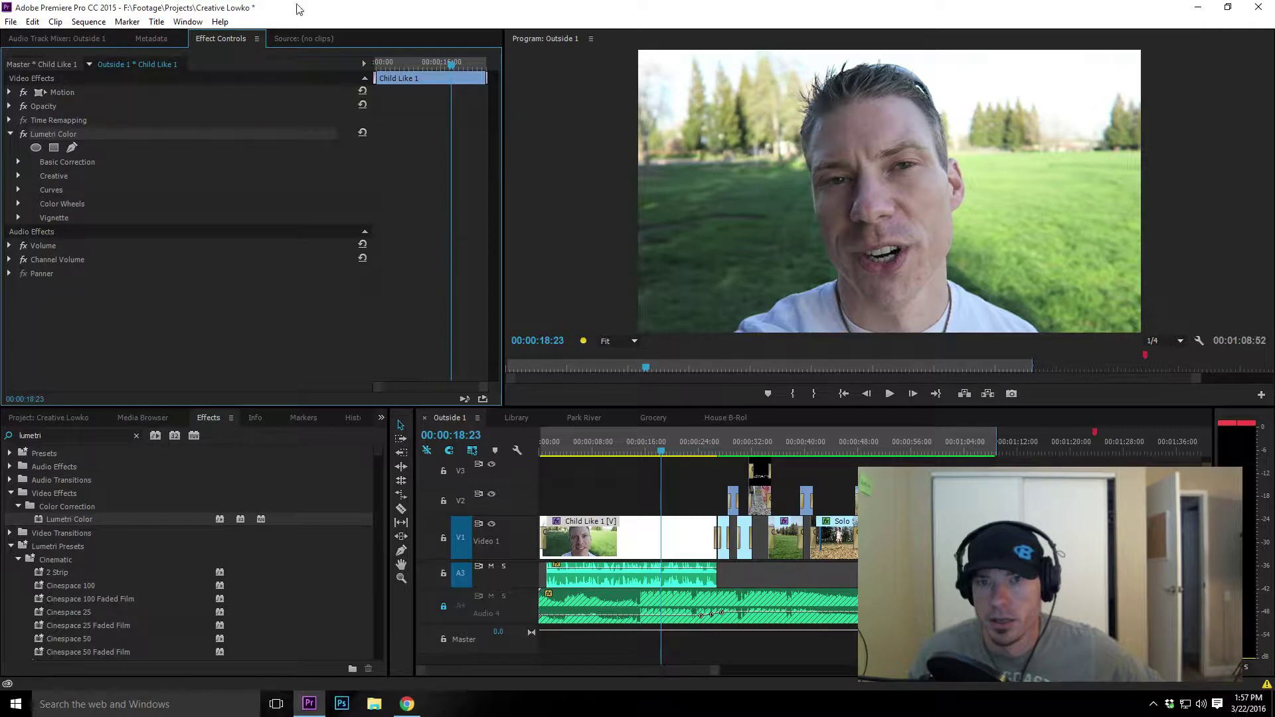
- Show the Lumetri Scopes, dock them between Effect Controls and the Program monitor, and adjust the widths of these areas
{"action": "left_click", "coordinate": [189, 21]}
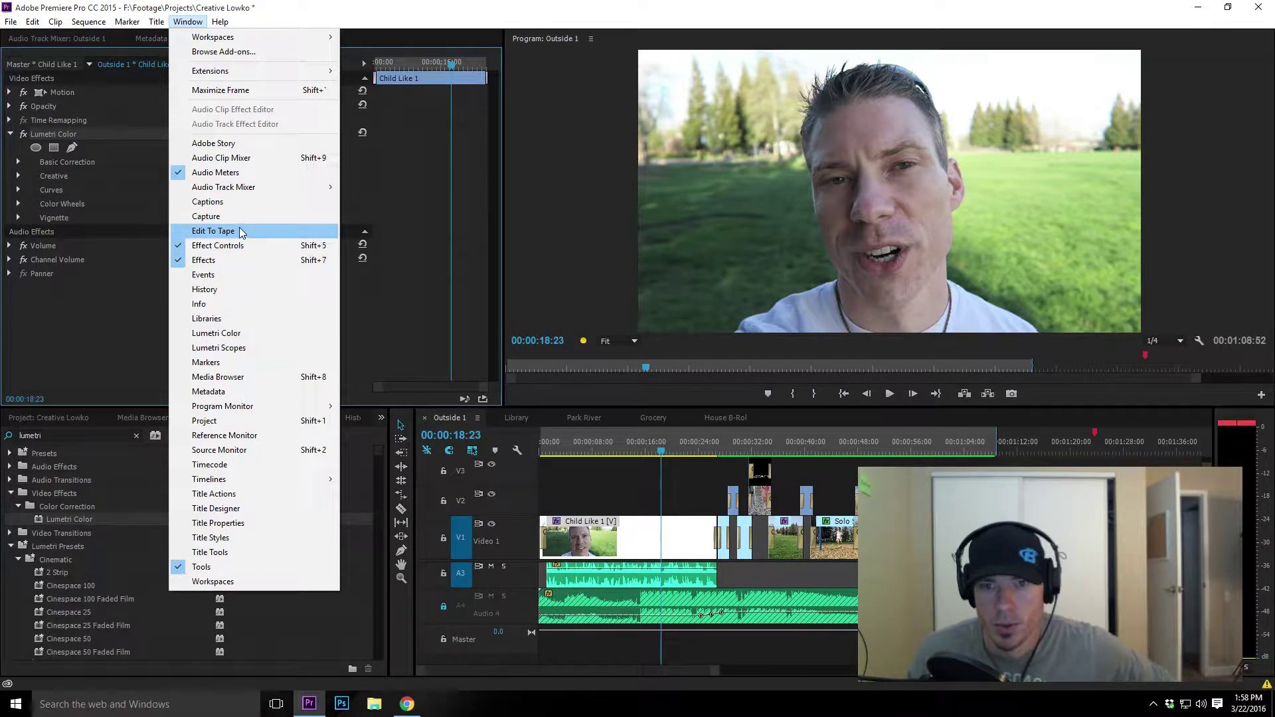
{"action": "left_click", "coordinate": [246, 349]}
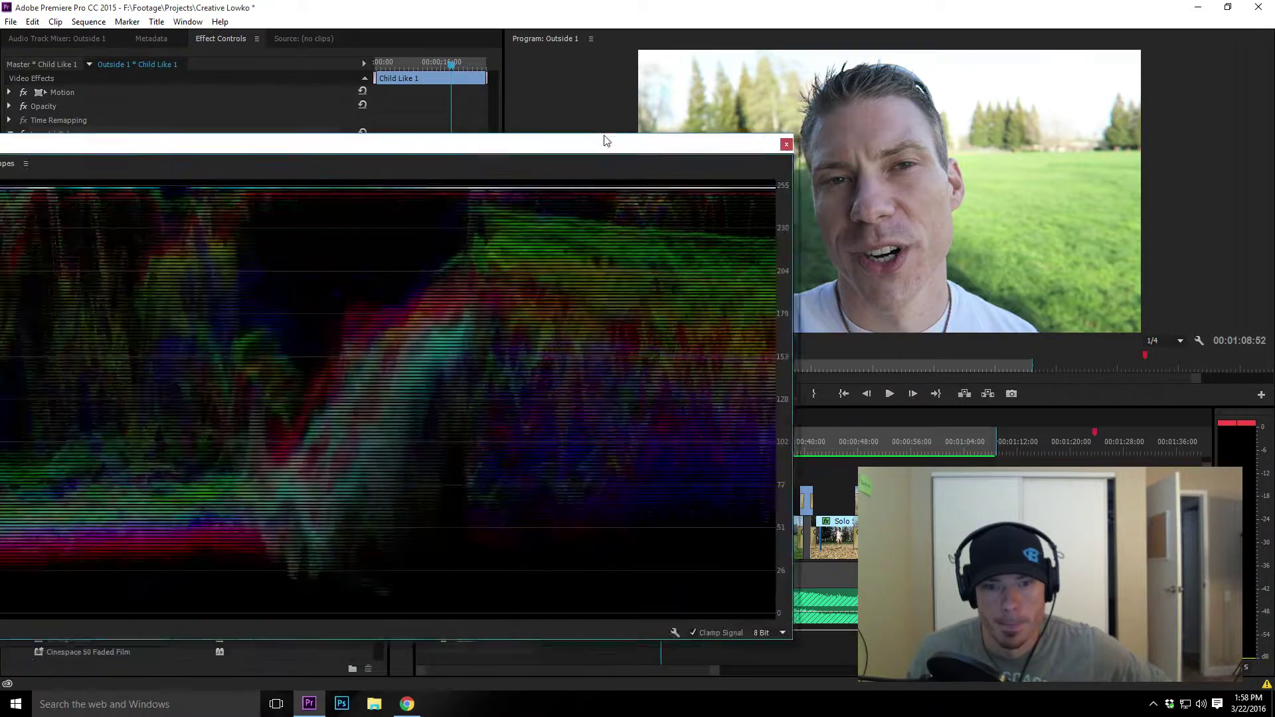
{"action": "left_click_drag", "start_coordinate": [542, 150], "coordinate": [885, 99]}
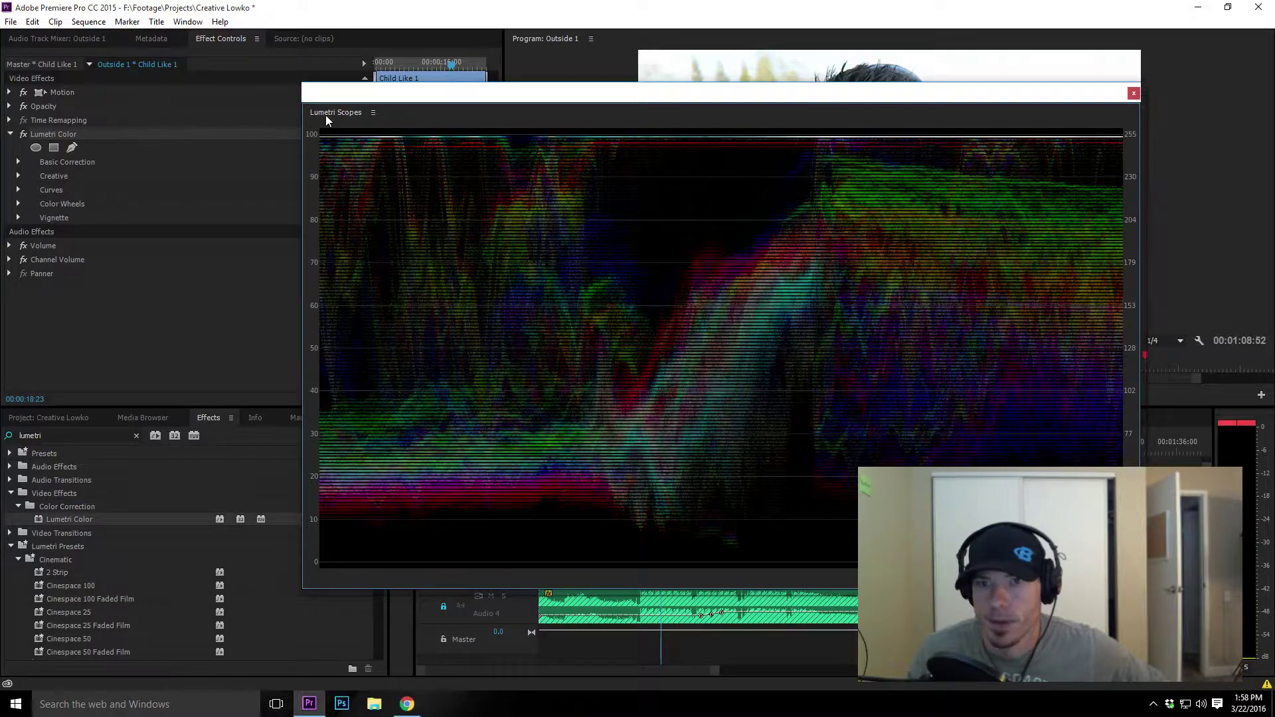
{"action": "left_click_drag", "start_coordinate": [325, 115], "coordinate": [511, 70]}
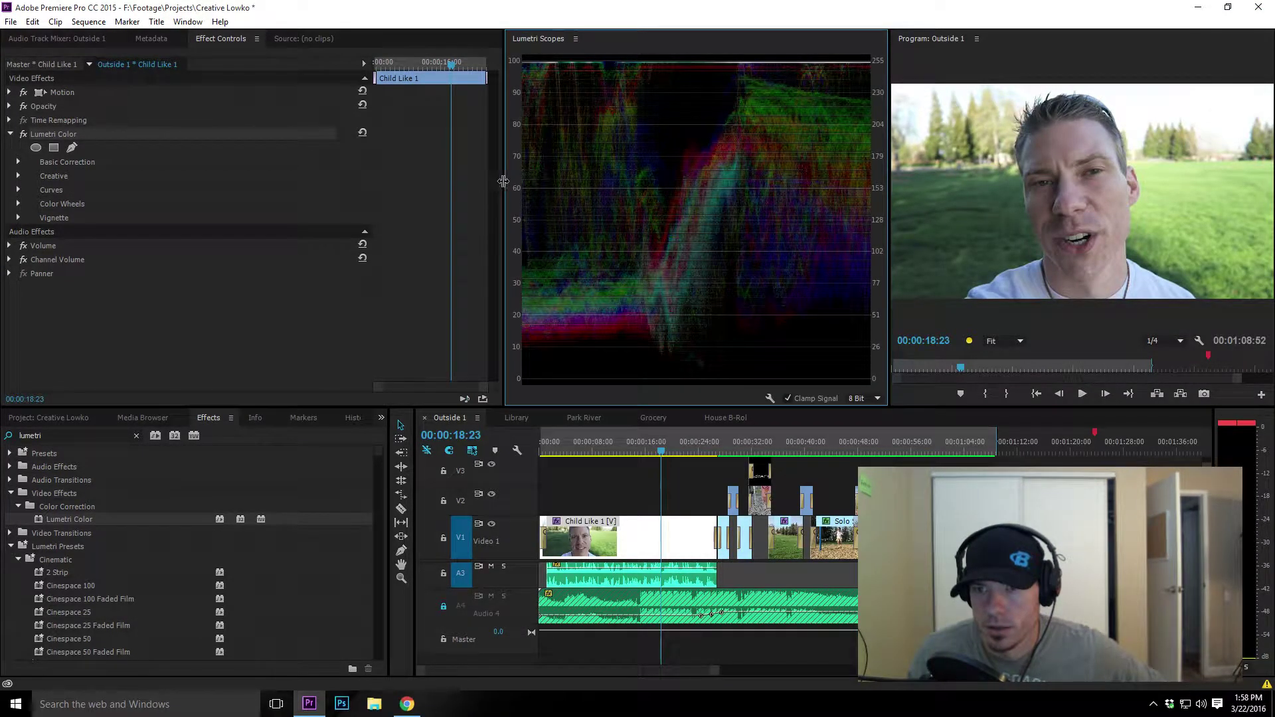
{"action": "left_click_drag", "start_coordinate": [502, 191], "coordinate": [367, 189]}
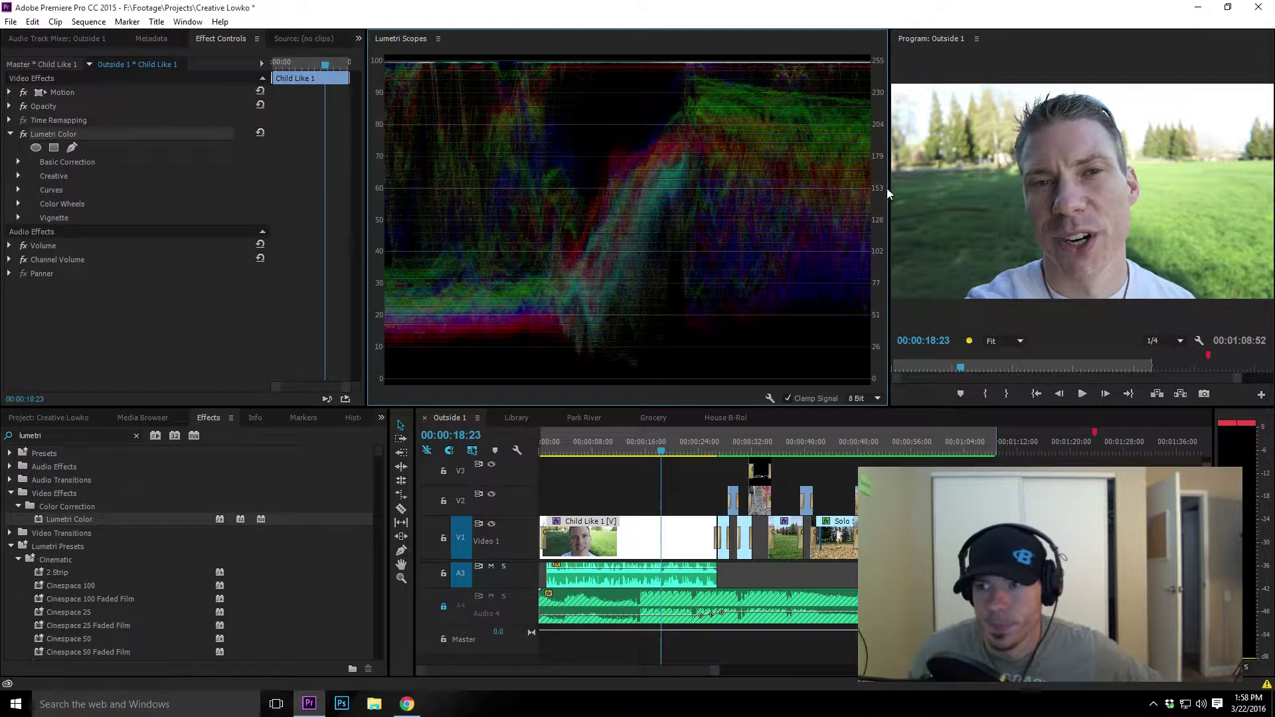
{"action": "left_click_drag", "start_coordinate": [883, 206], "coordinate": [857, 207]}
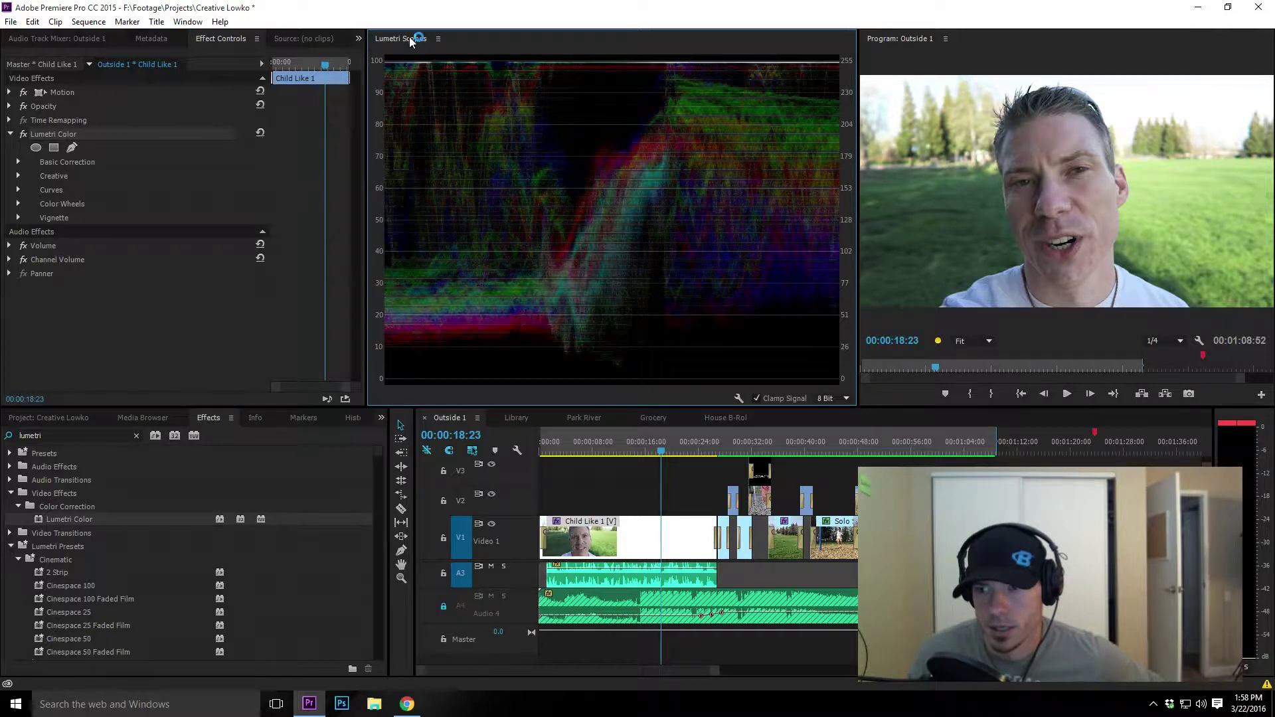
- Set the Lumetri Scopes to display the RGB parade and histogram without the RGB waveform
{"action": "right_click", "coordinate": [568, 137]}
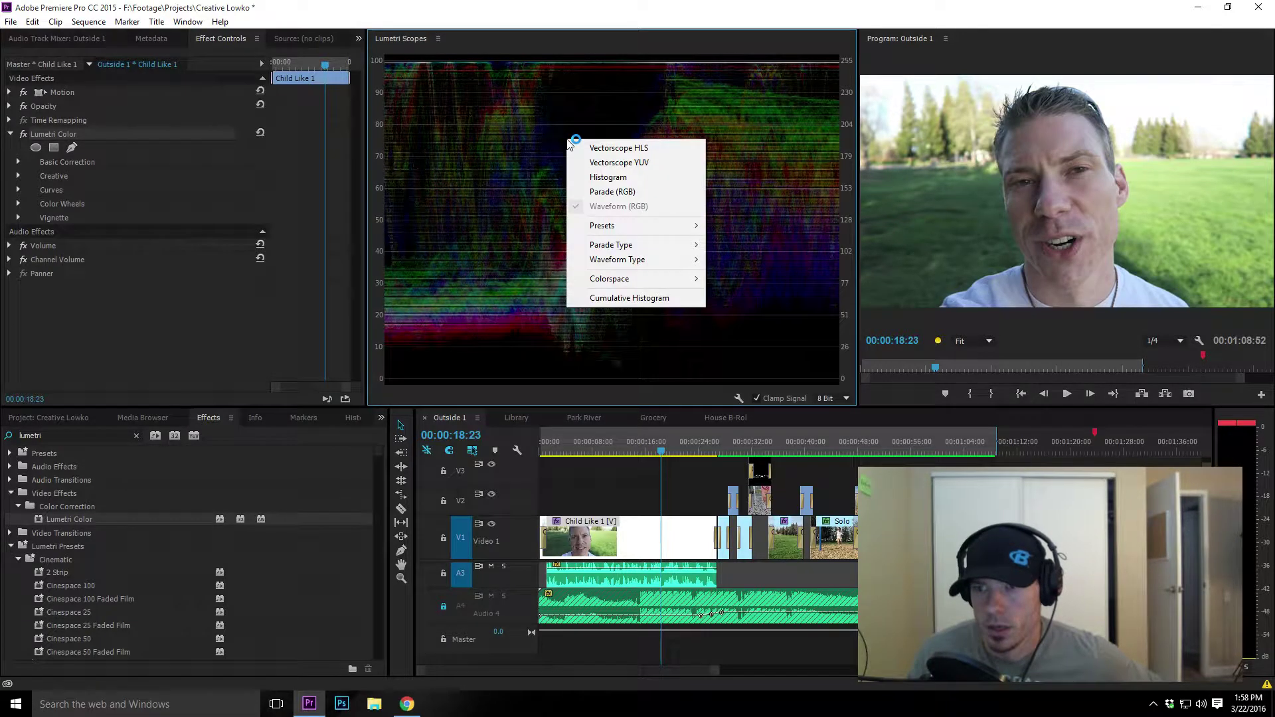
{"action": "left_click", "coordinate": [604, 193]}
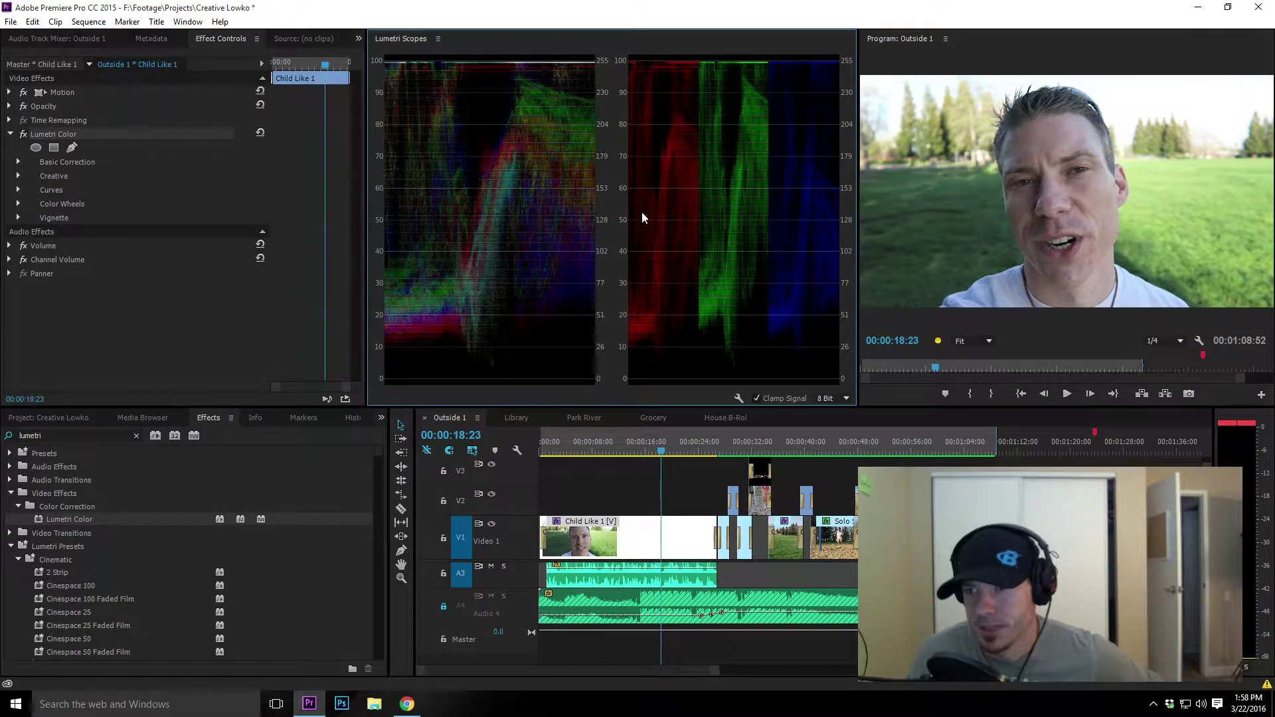
{"action": "left_click", "coordinate": [438, 38]}
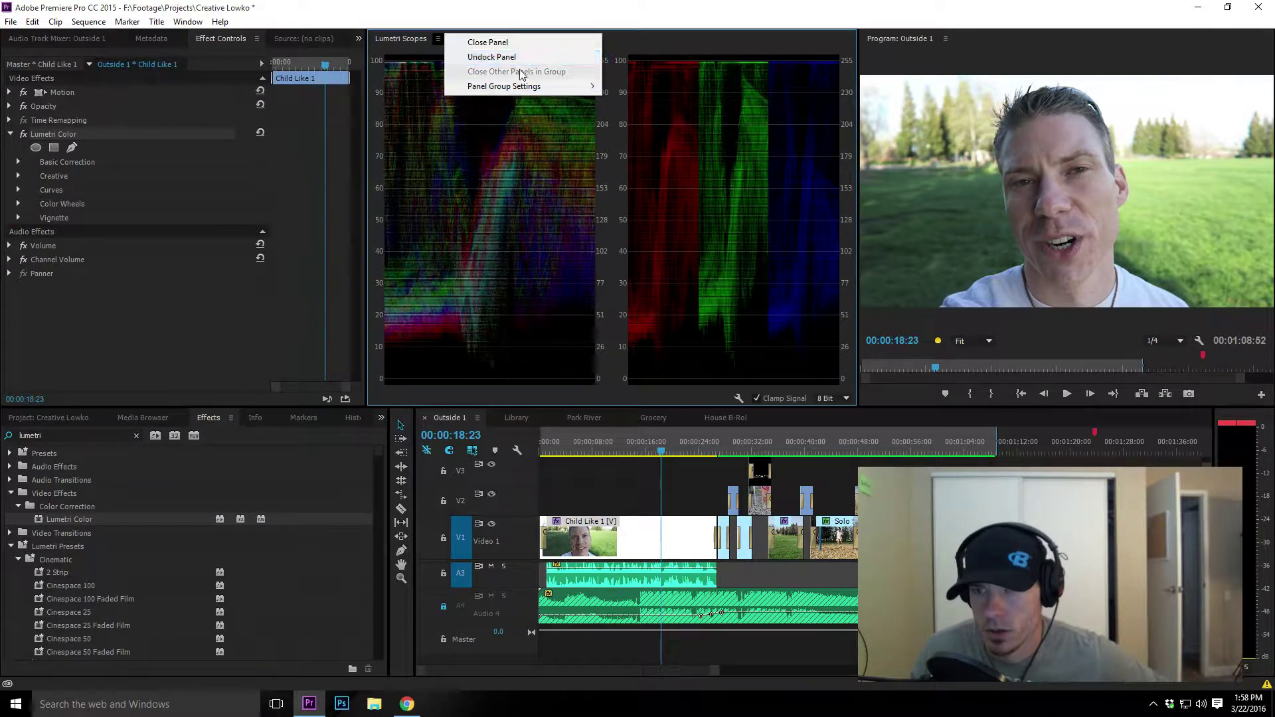
{"action": "right_click", "coordinate": [520, 205]}
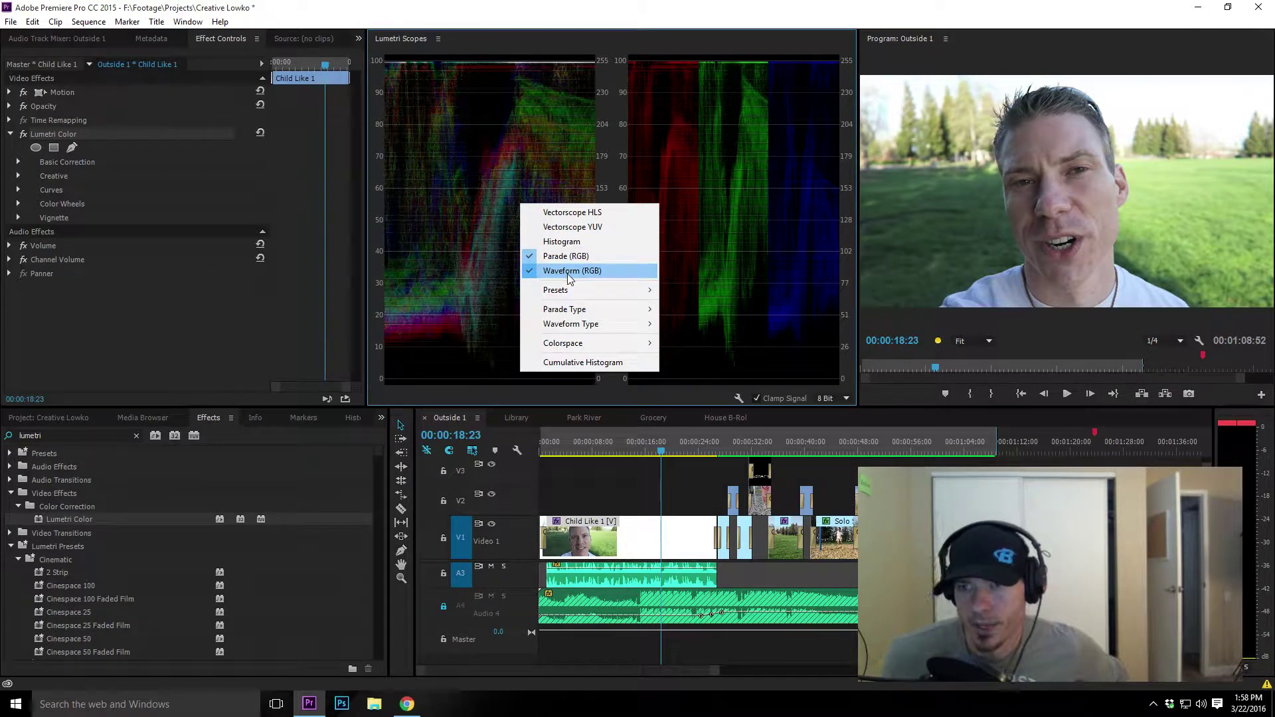
{"action": "left_click", "coordinate": [564, 247]}
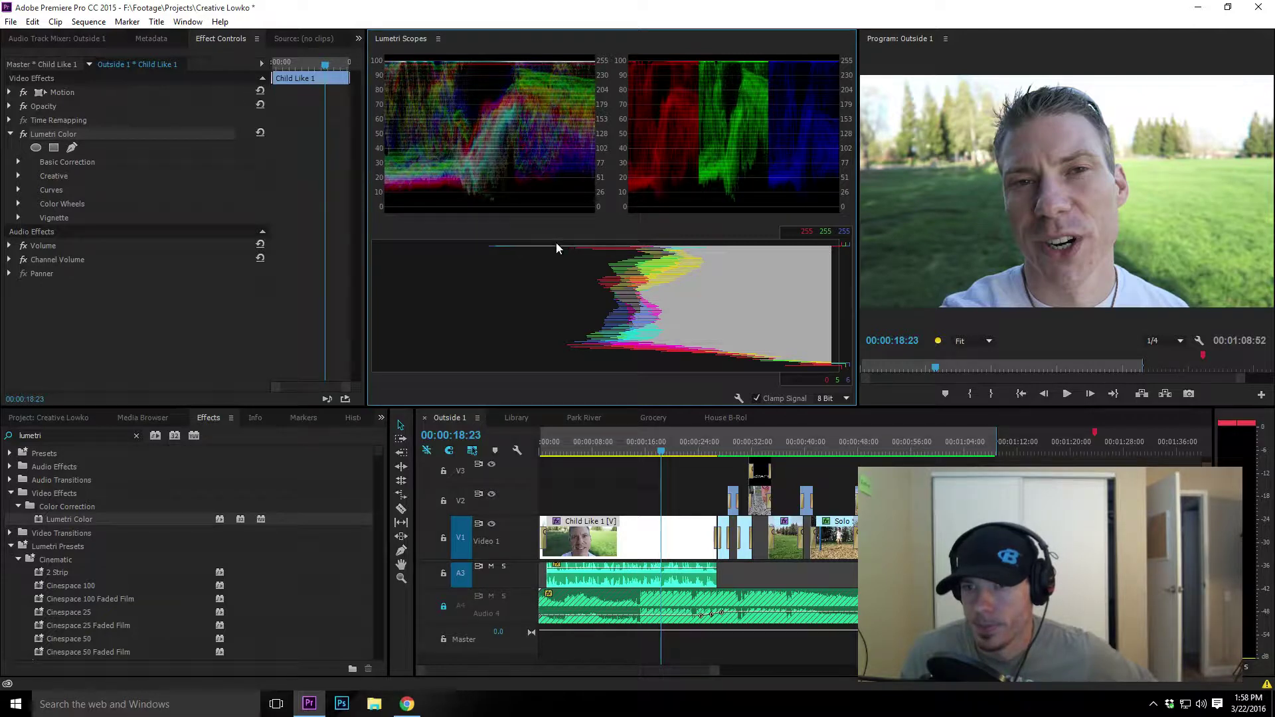
{"action": "right_click", "coordinate": [530, 171]}
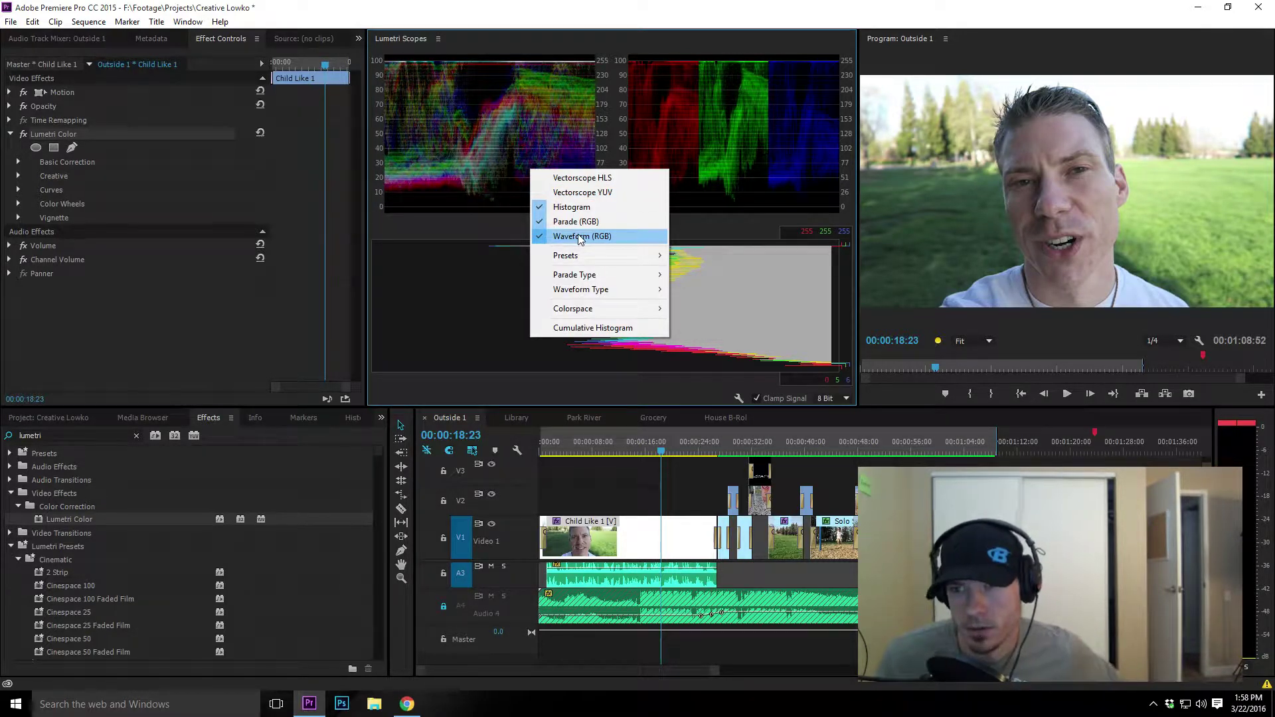
{"action": "left_click", "coordinate": [580, 237]}
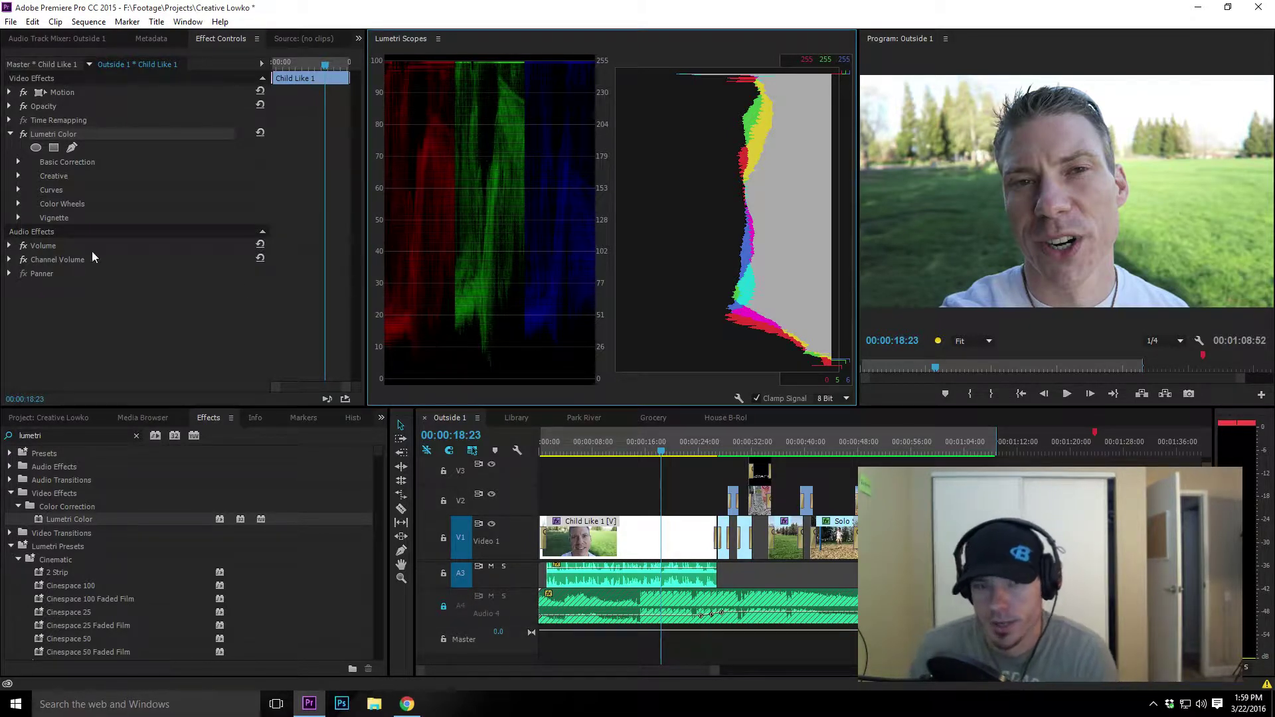
- Expand Lumetri Color's Basic Correction settings and apply automatic tone correction, comparing it with the reset values
{"action": "left_click", "coordinate": [18, 162]}
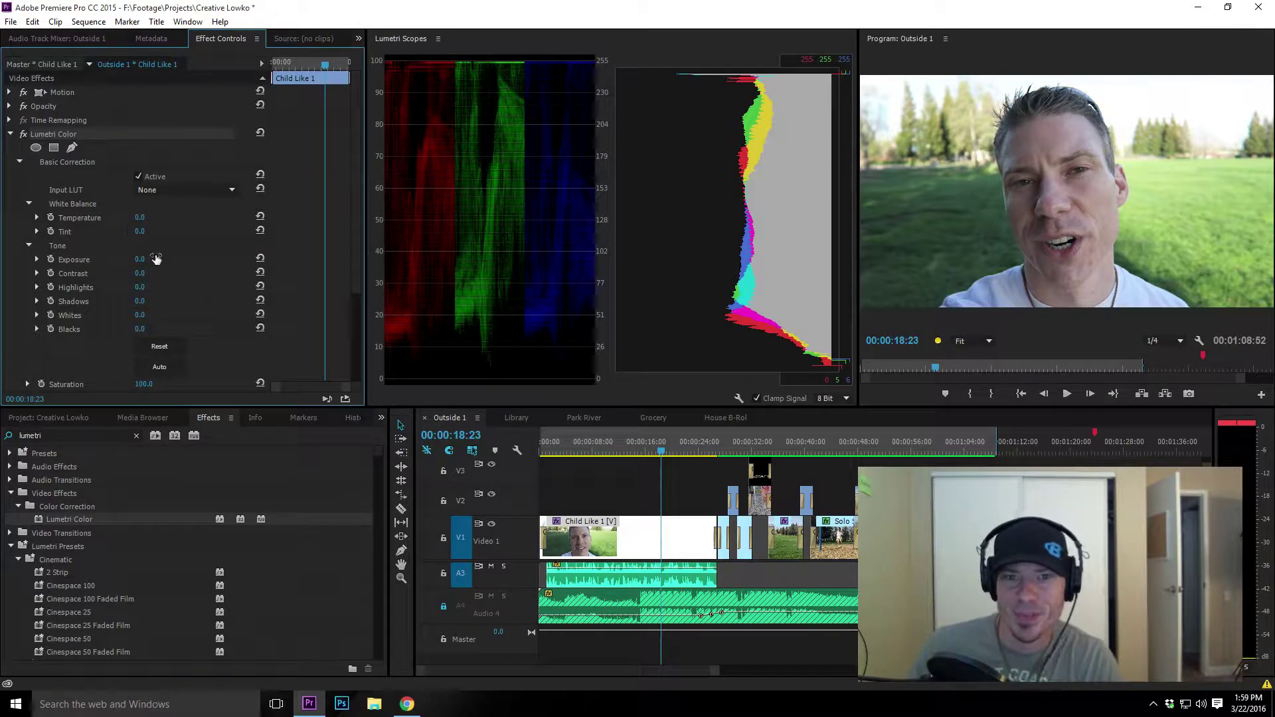
{"action": "left_click", "coordinate": [140, 368]}
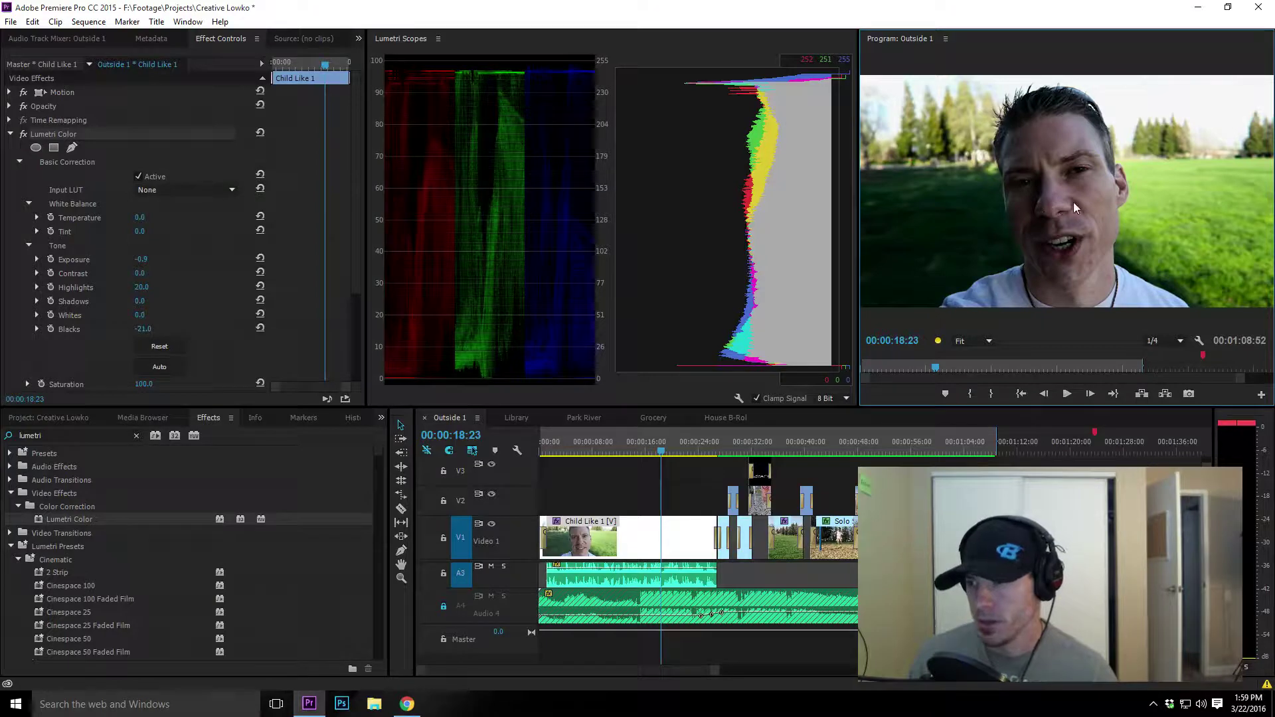
{"action": "left_click", "coordinate": [177, 350]}
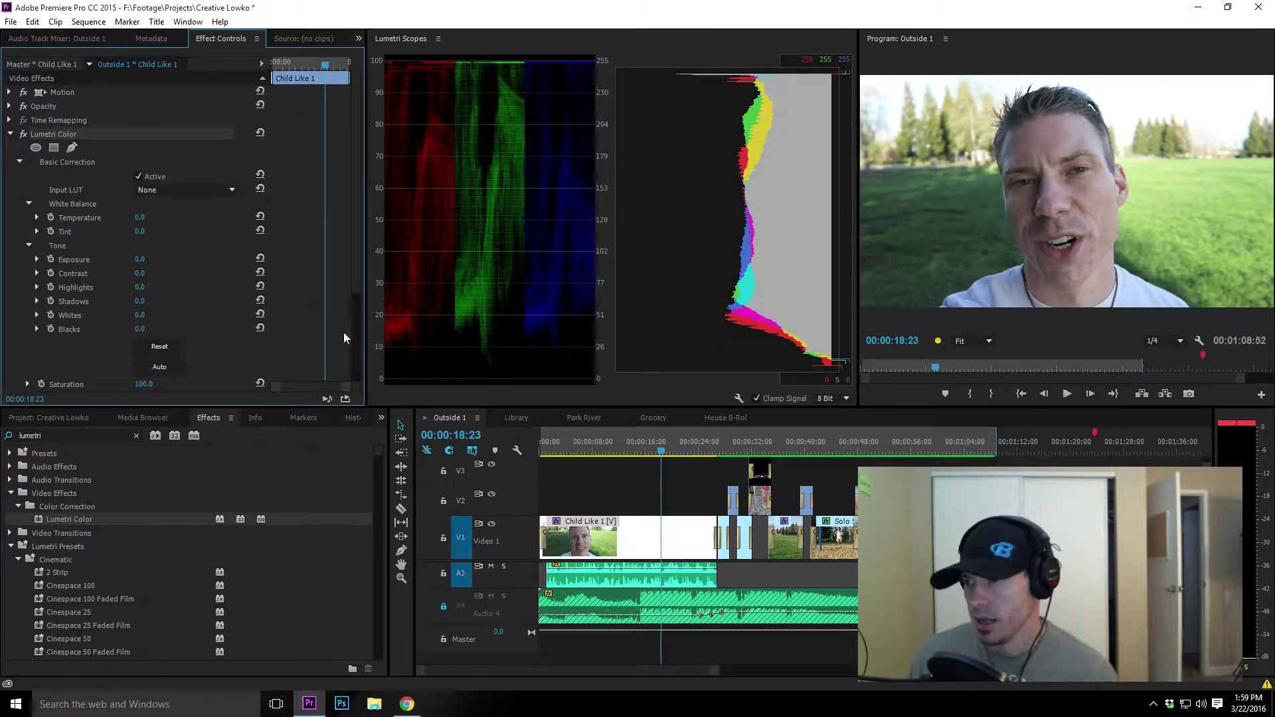
{"action": "left_click", "coordinate": [146, 368]}
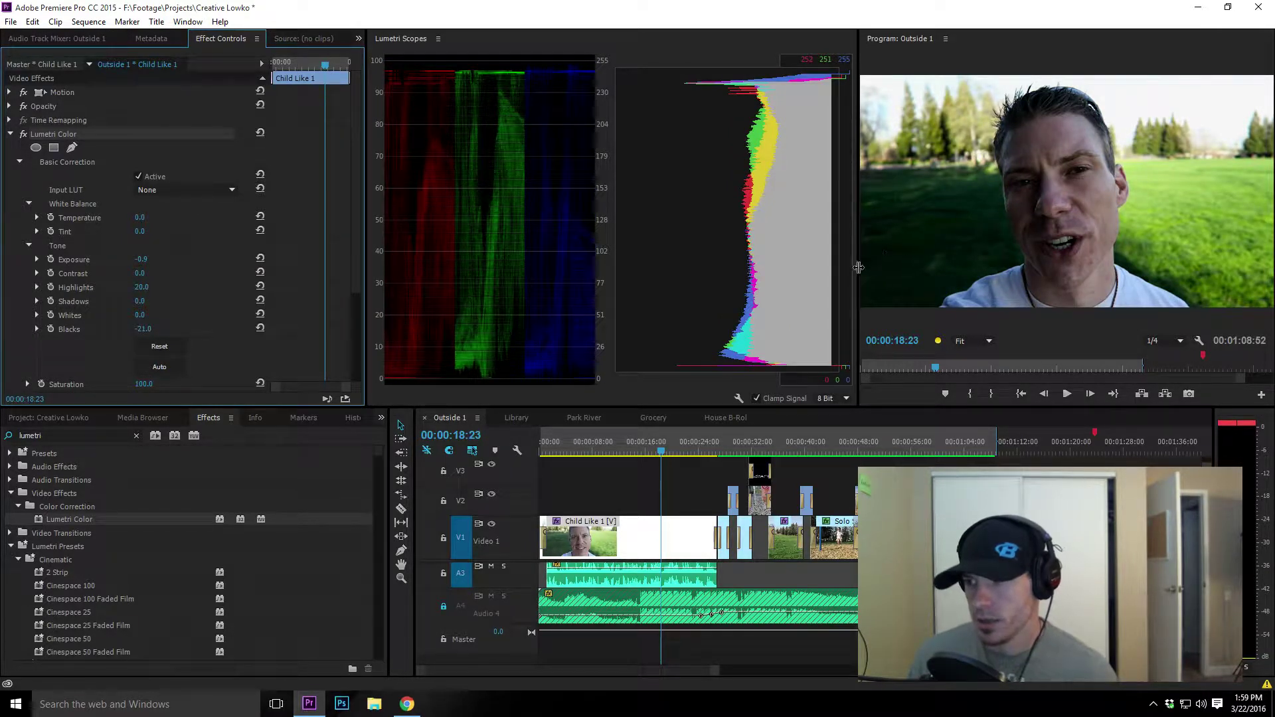
- View the automatically corrected frame full screen and return to the normal workspace
{"action": "key", "text": "super"}
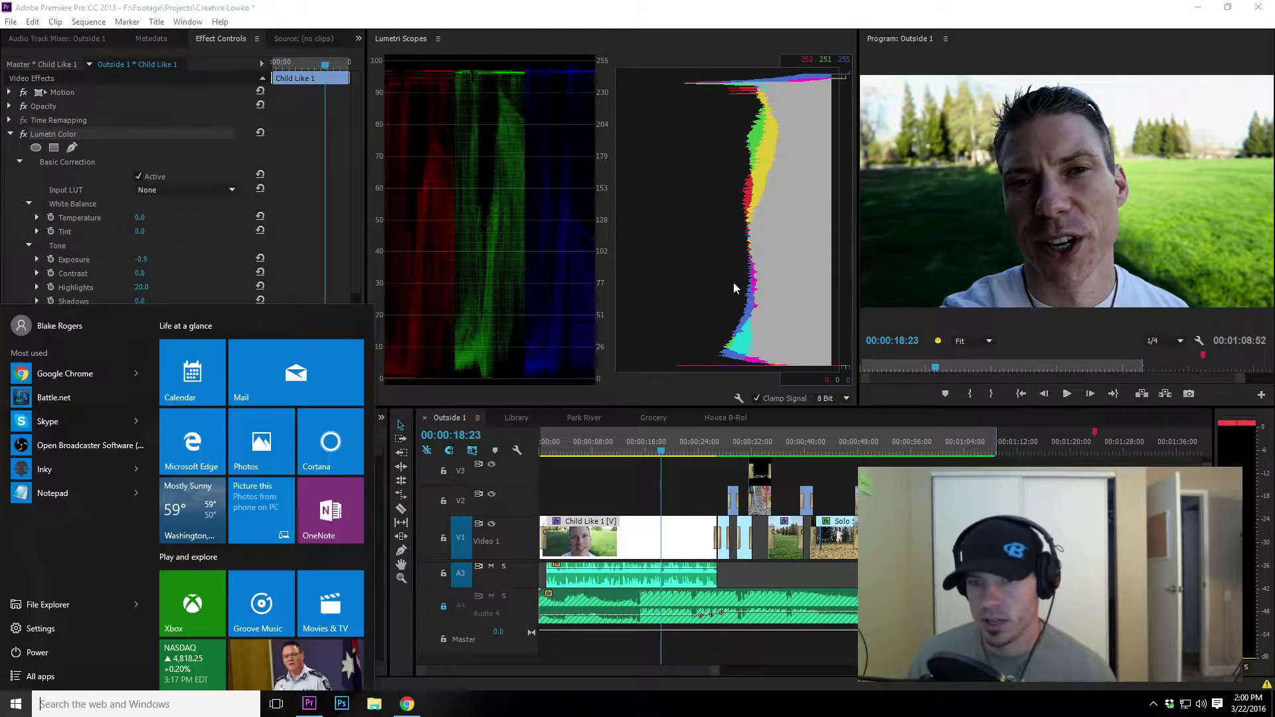
{"action": "key", "text": "super"}
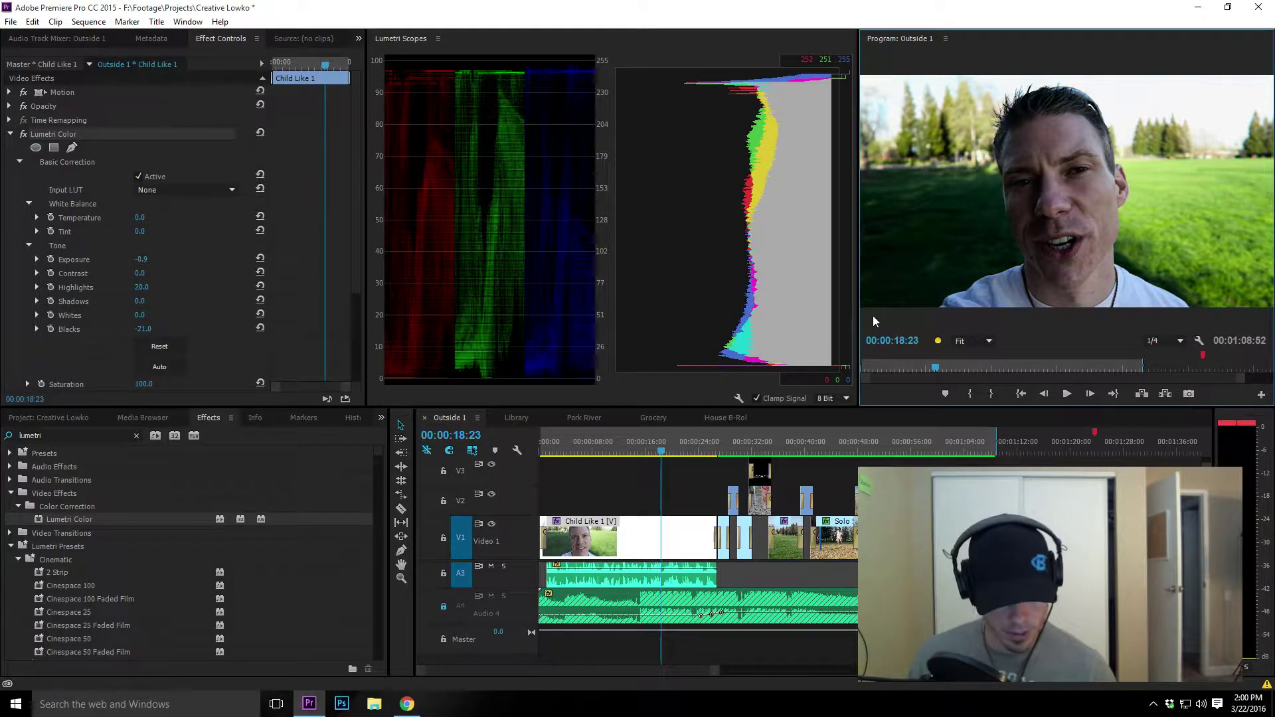
{"action": "key", "text": "ctrl+grave"}
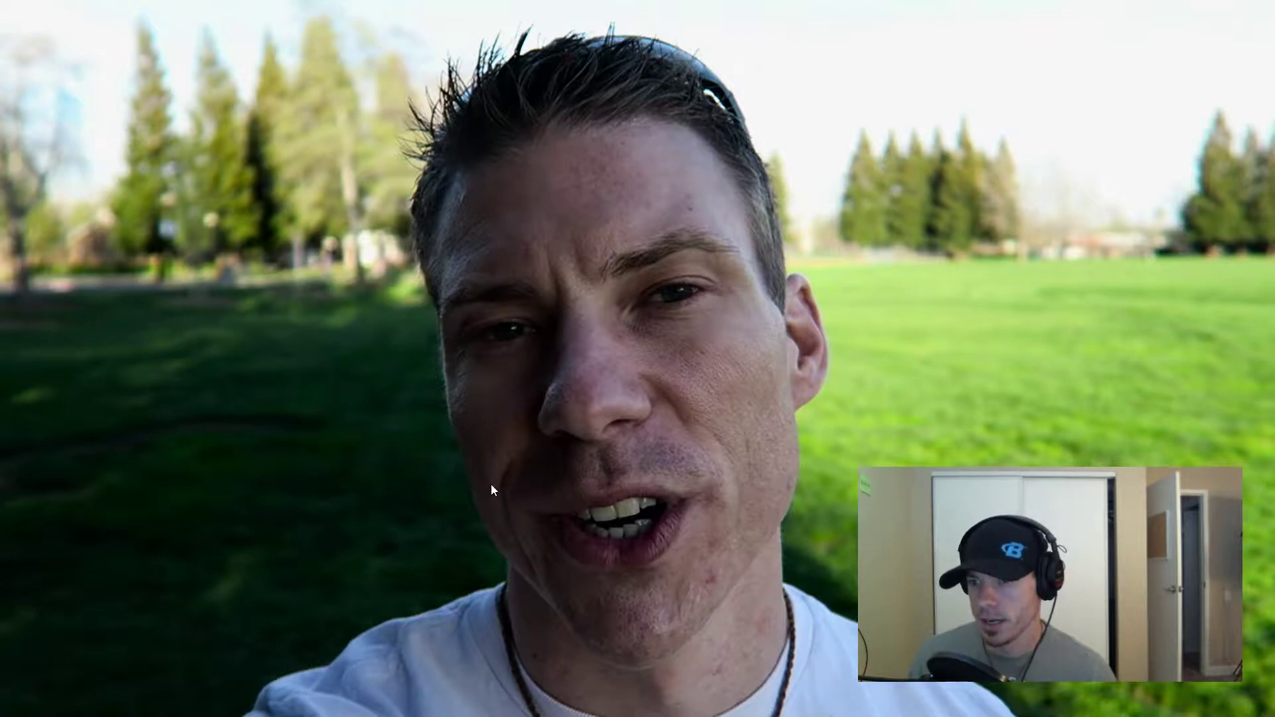
{"action": "key", "text": "ctrl+grave"}
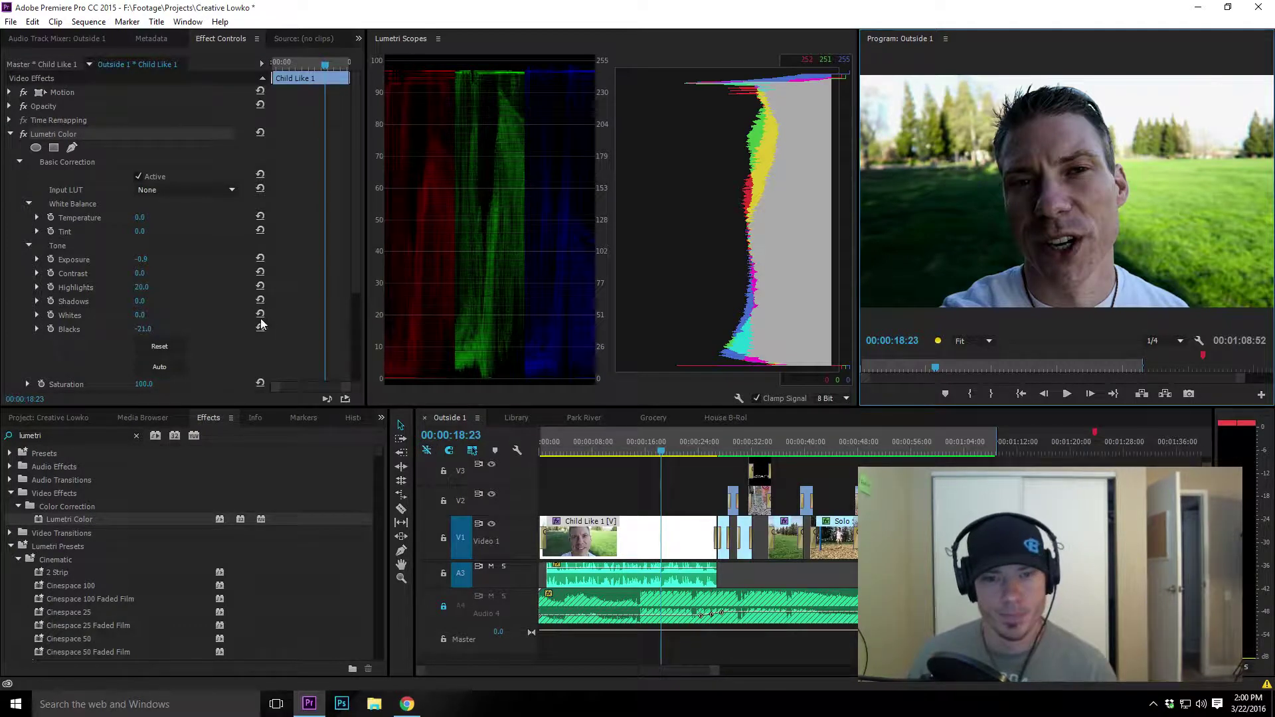
- Reset the automatic tone values and lower Blacks to -67.0 in Lumetri Color's Basic Correction
{"action": "left_click", "coordinate": [156, 347]}
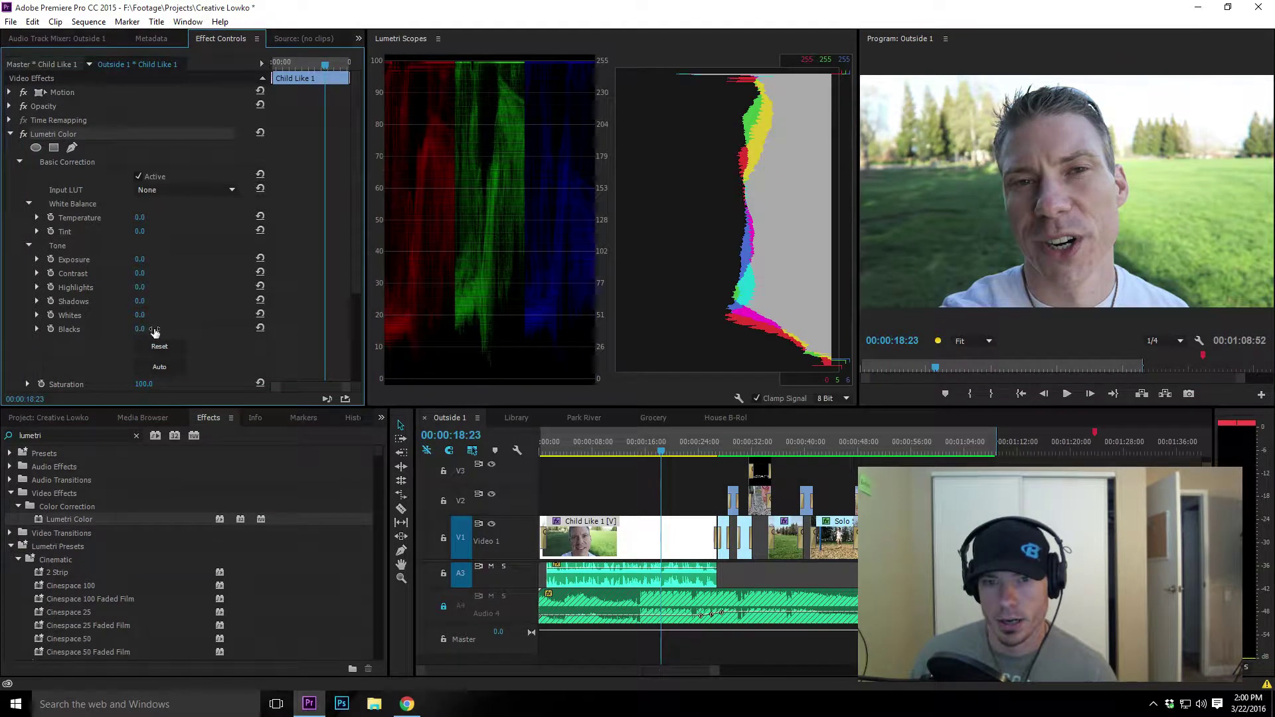
{"action": "left_click", "coordinate": [141, 329]}
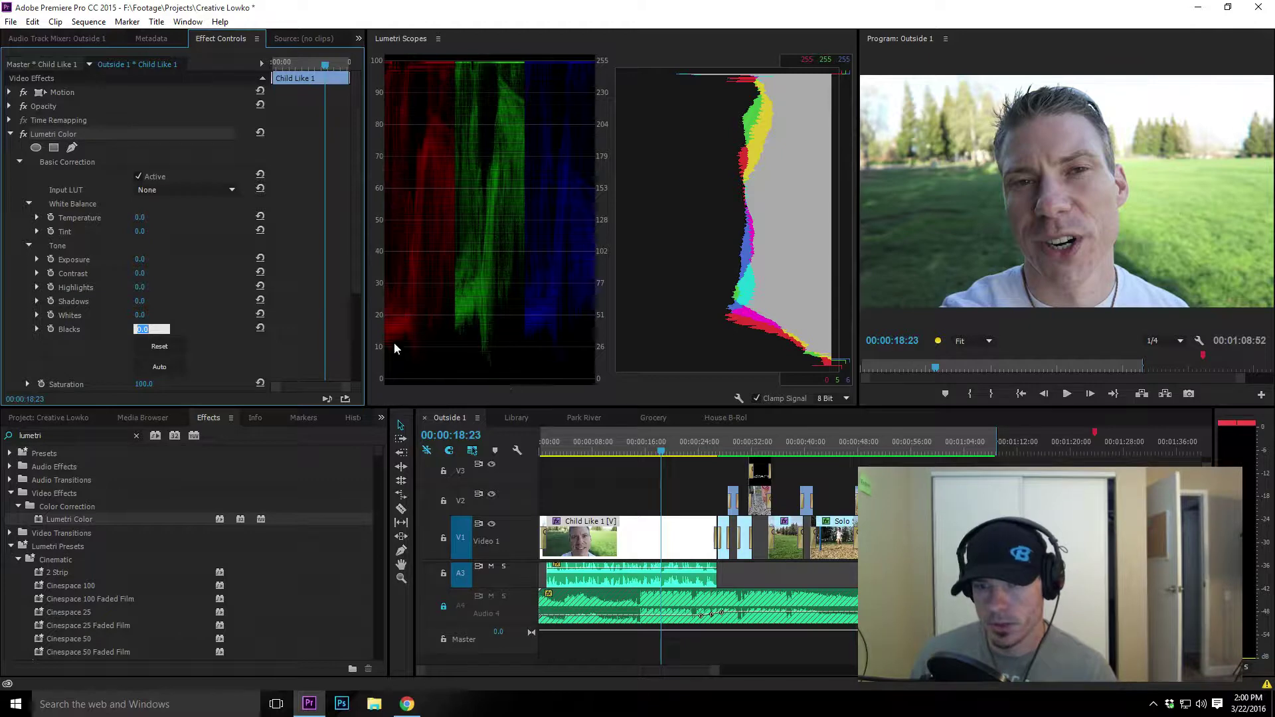
{"action": "left_click", "coordinate": [114, 335]}
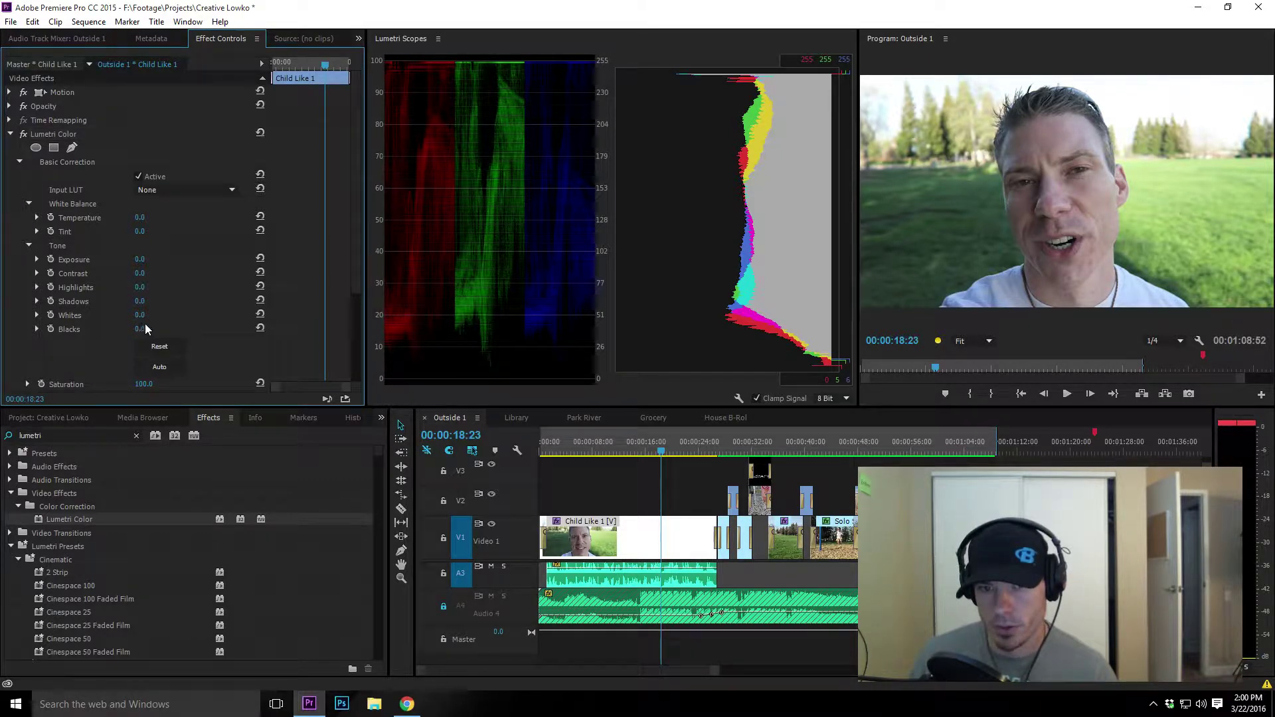
{"action": "left_click_drag", "start_coordinate": [142, 330], "coordinate": [98, 329]}
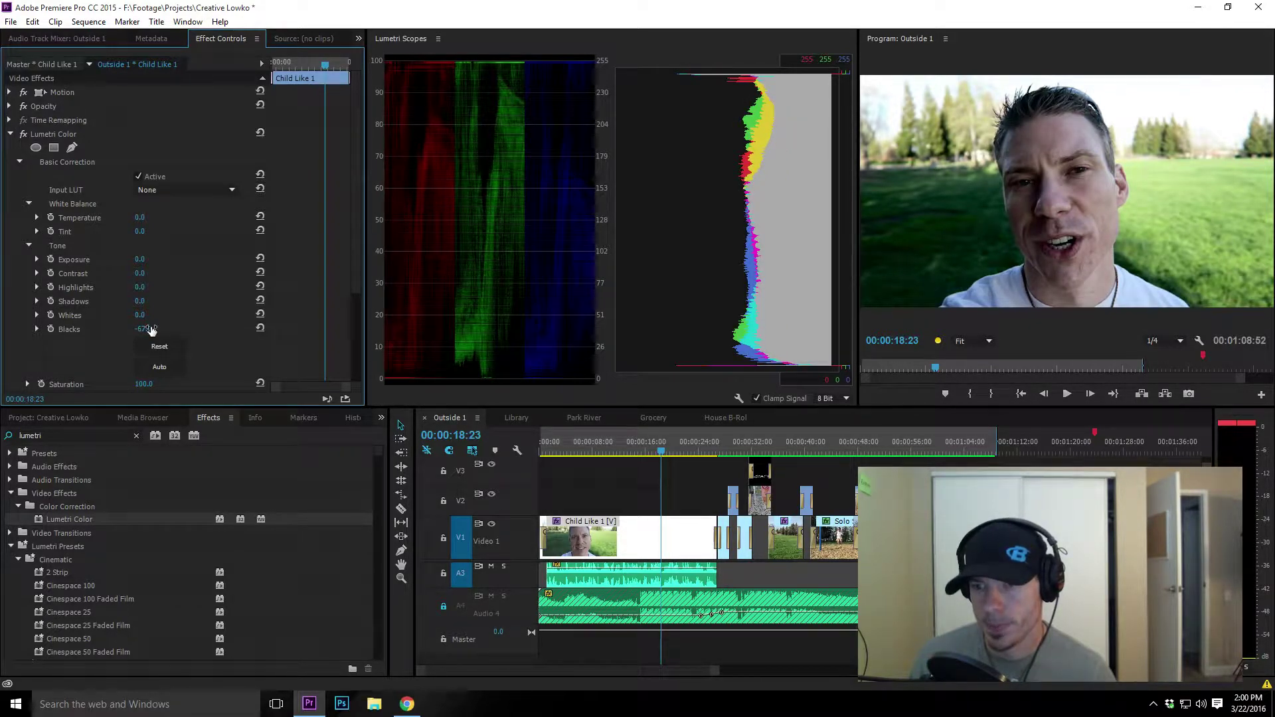
- Compare the clip with the Lumetri Color effect switched off and on to judge the lowered Blacks
{"action": "left_click", "coordinate": [23, 134]}
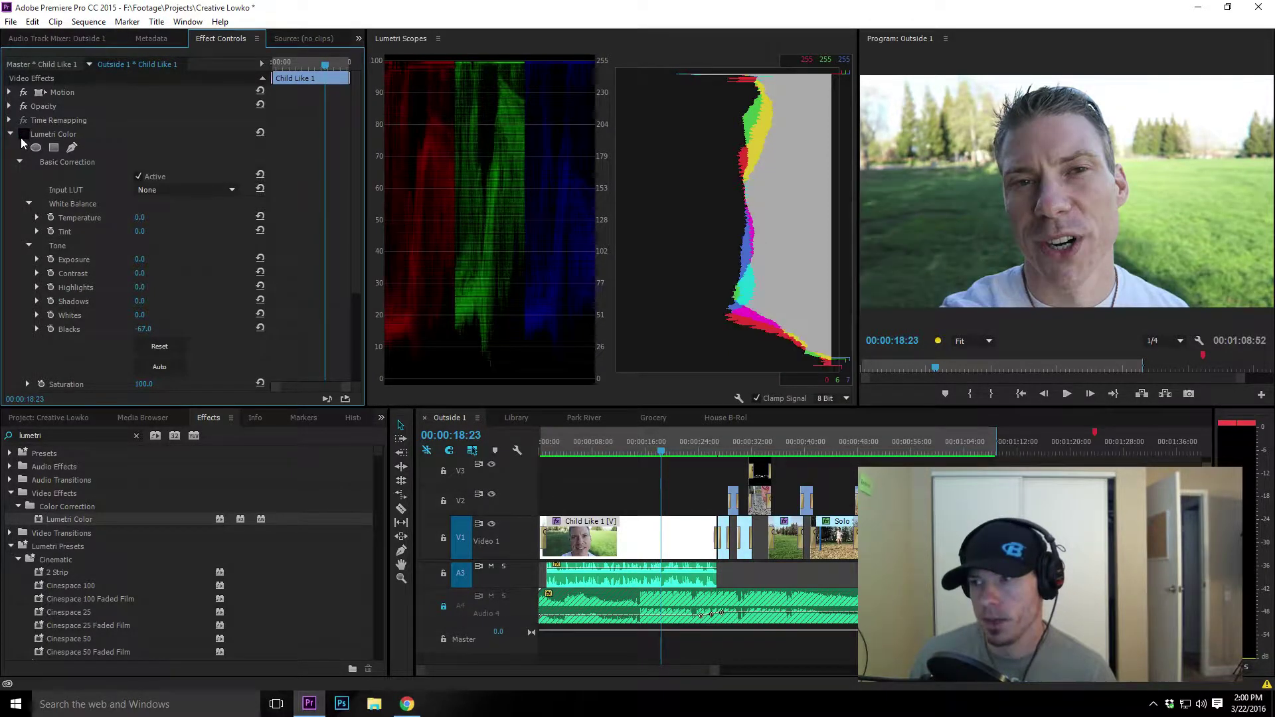
{"action": "left_click", "coordinate": [23, 135]}
{"action": "left_click", "coordinate": [22, 137]}
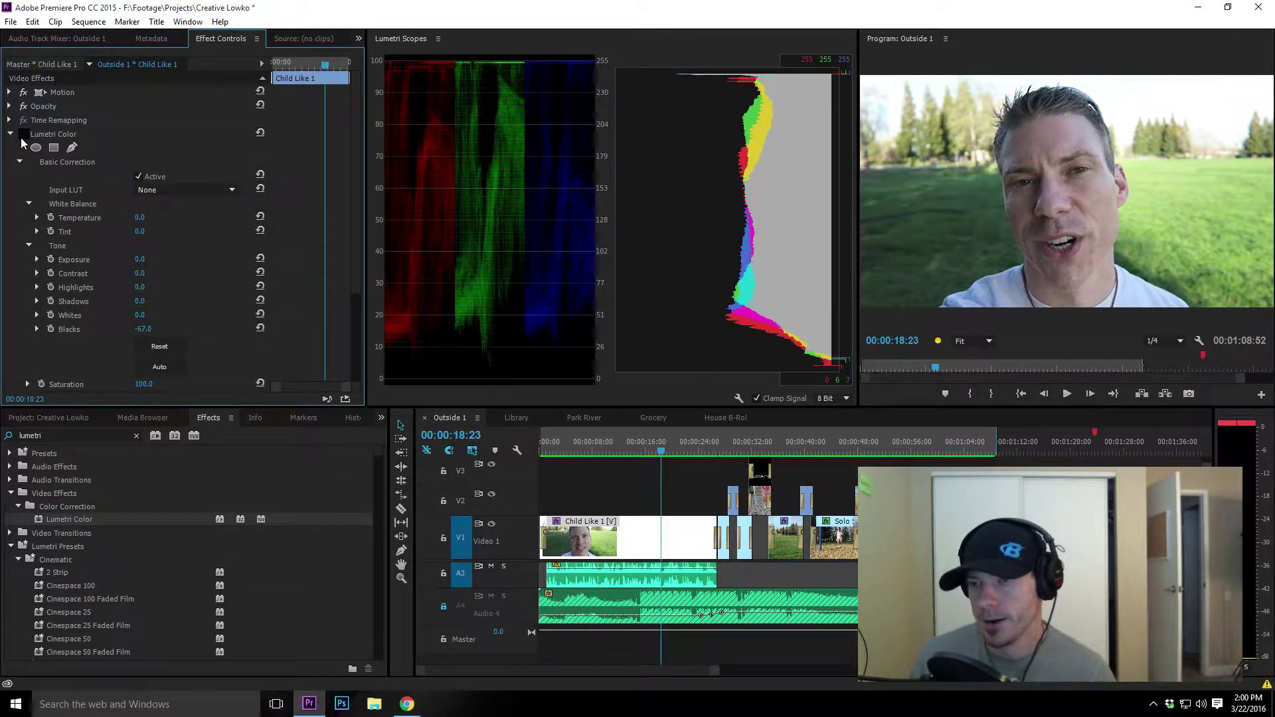
{"action": "left_click", "coordinate": [24, 136]}
{"action": "left_click", "coordinate": [23, 136]}
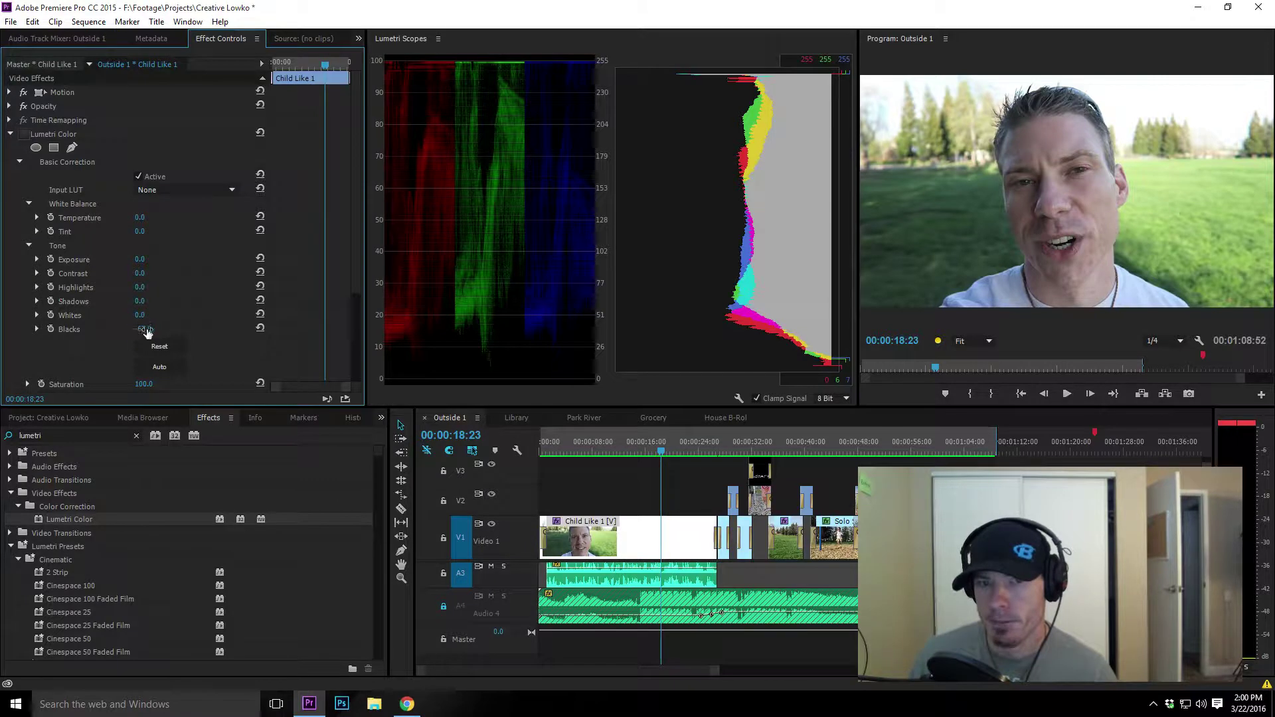
- Set Blacks to -24.0 in Lumetri Color's Basic Correction and compare the clip with the effect on and off
{"action": "left_click_drag", "start_coordinate": [143, 328], "coordinate": [142, 328]}
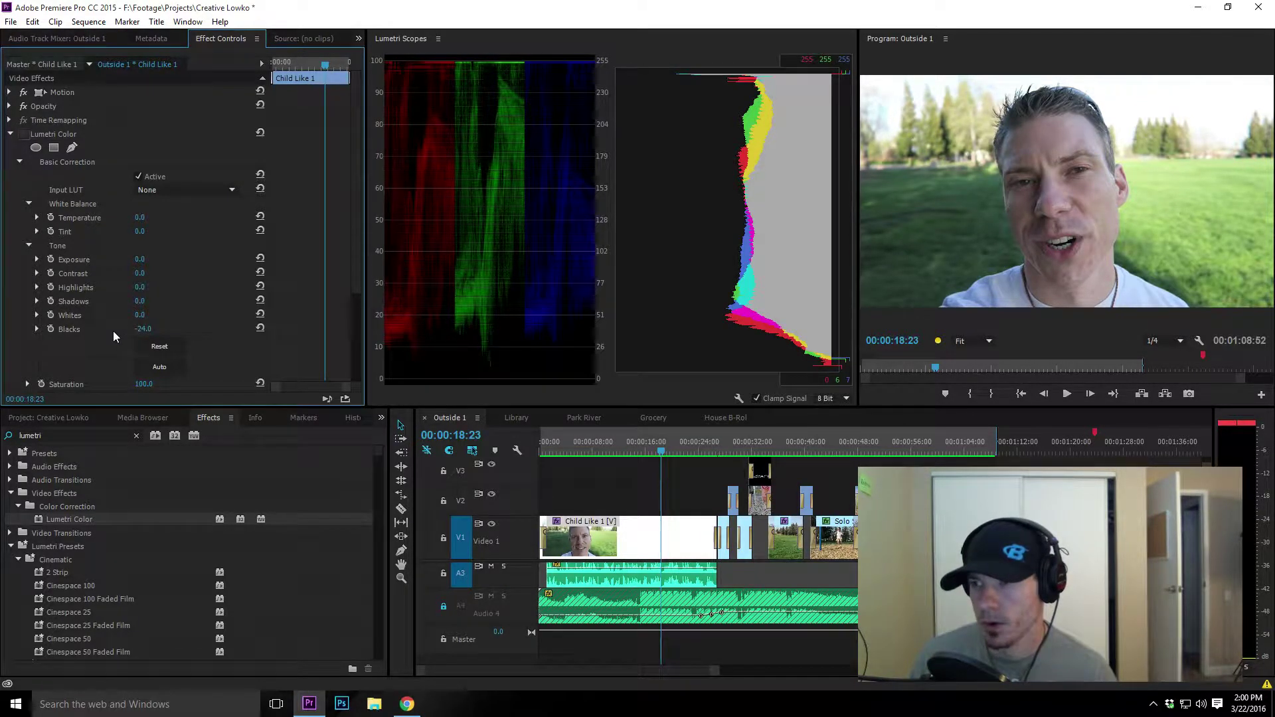
{"action": "left_click", "coordinate": [23, 135]}
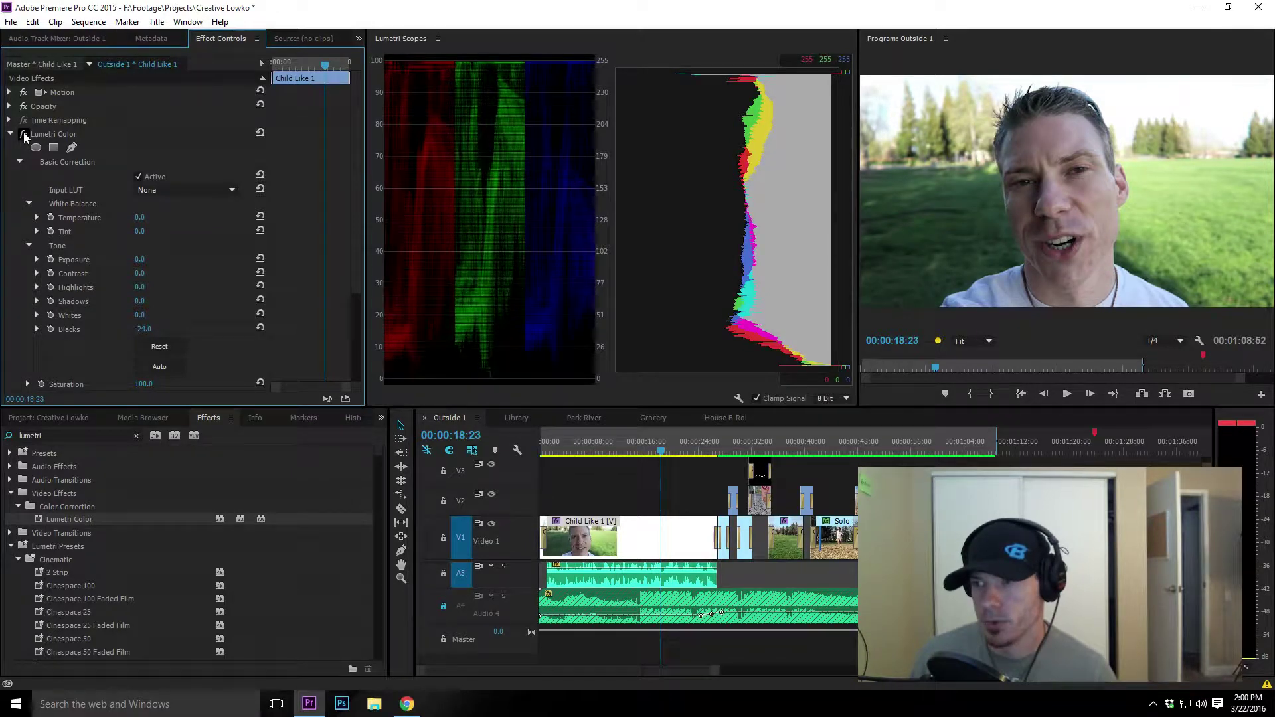
{"action": "left_click", "coordinate": [23, 135]}
{"action": "left_click", "coordinate": [24, 134]}
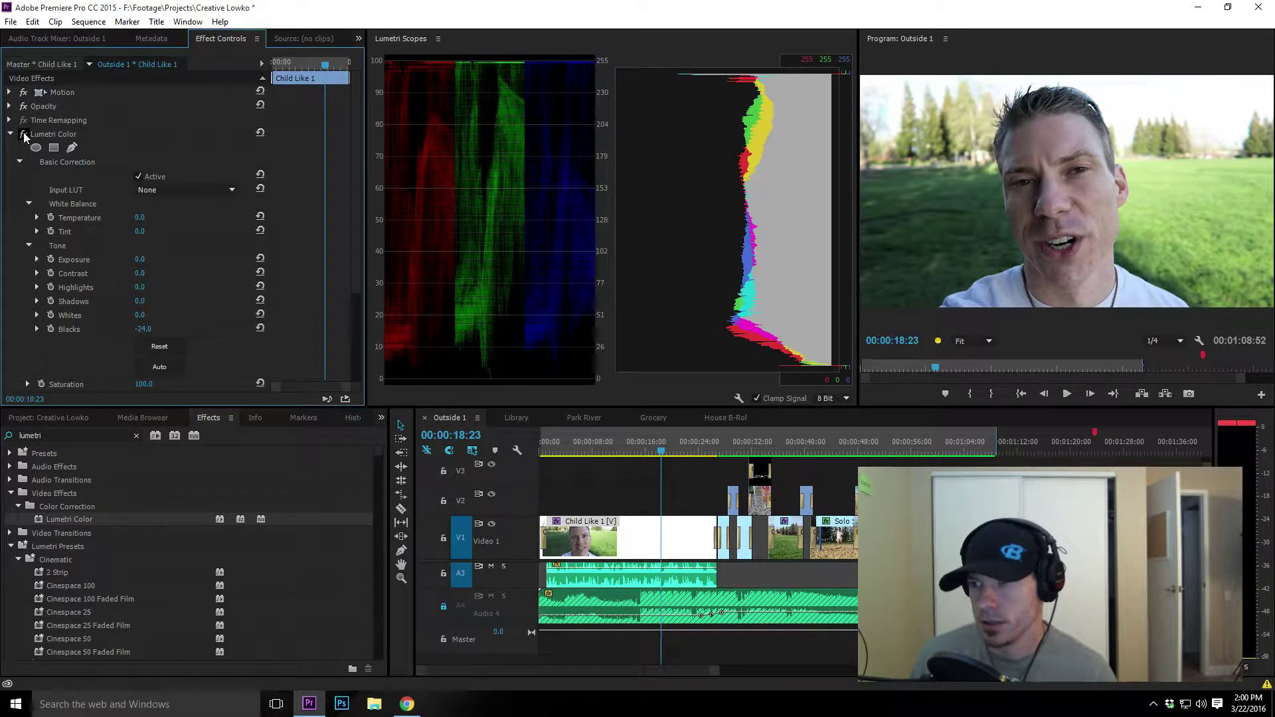
{"action": "left_click", "coordinate": [24, 134]}
{"action": "left_click", "coordinate": [23, 134]}
{"action": "left_click", "coordinate": [23, 134]}
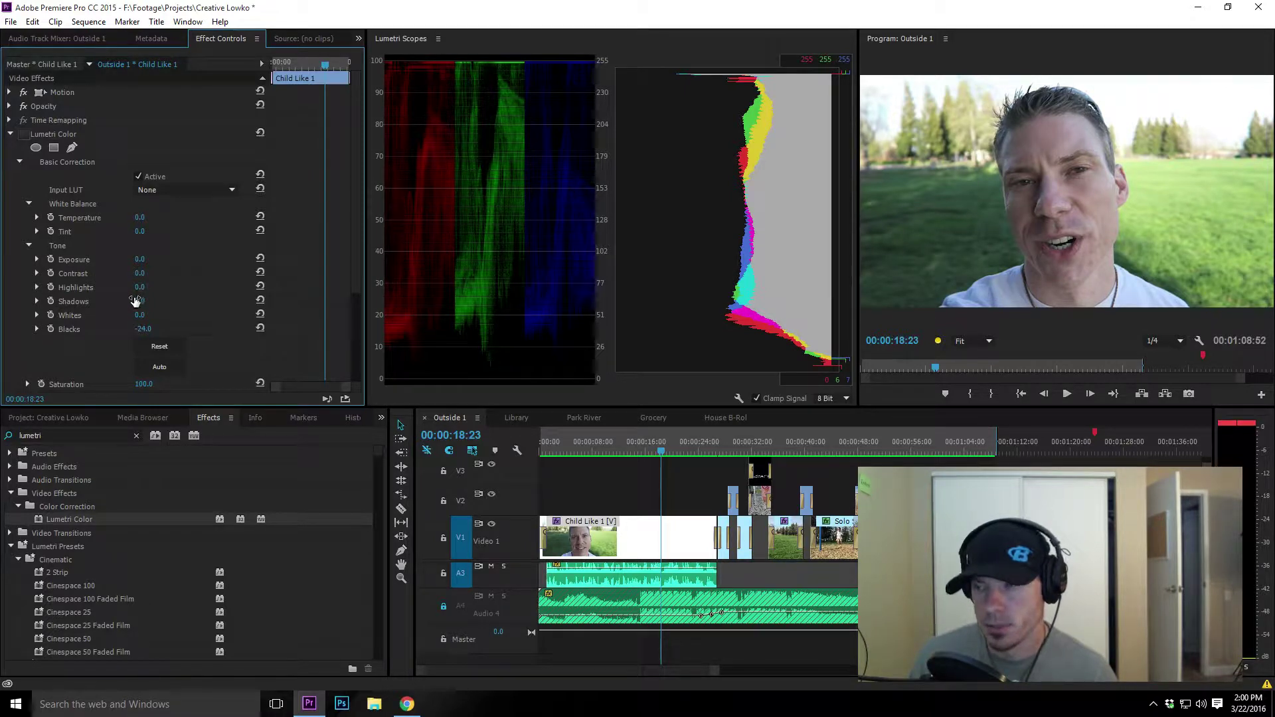
- Try Shadows at 150.0 with Lumetri Color enabled, and reset Shadows
{"action": "left_click_drag", "start_coordinate": [137, 301], "coordinate": [218, 301]}
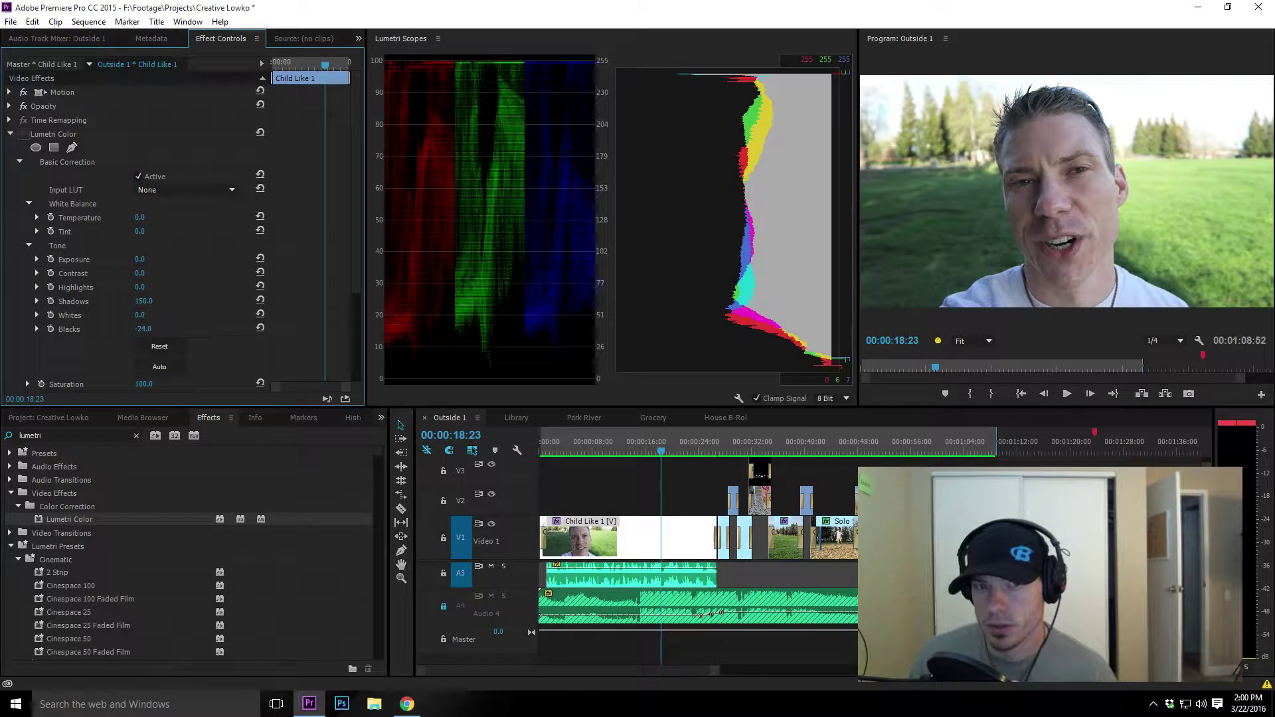
{"action": "left_click", "coordinate": [23, 135]}
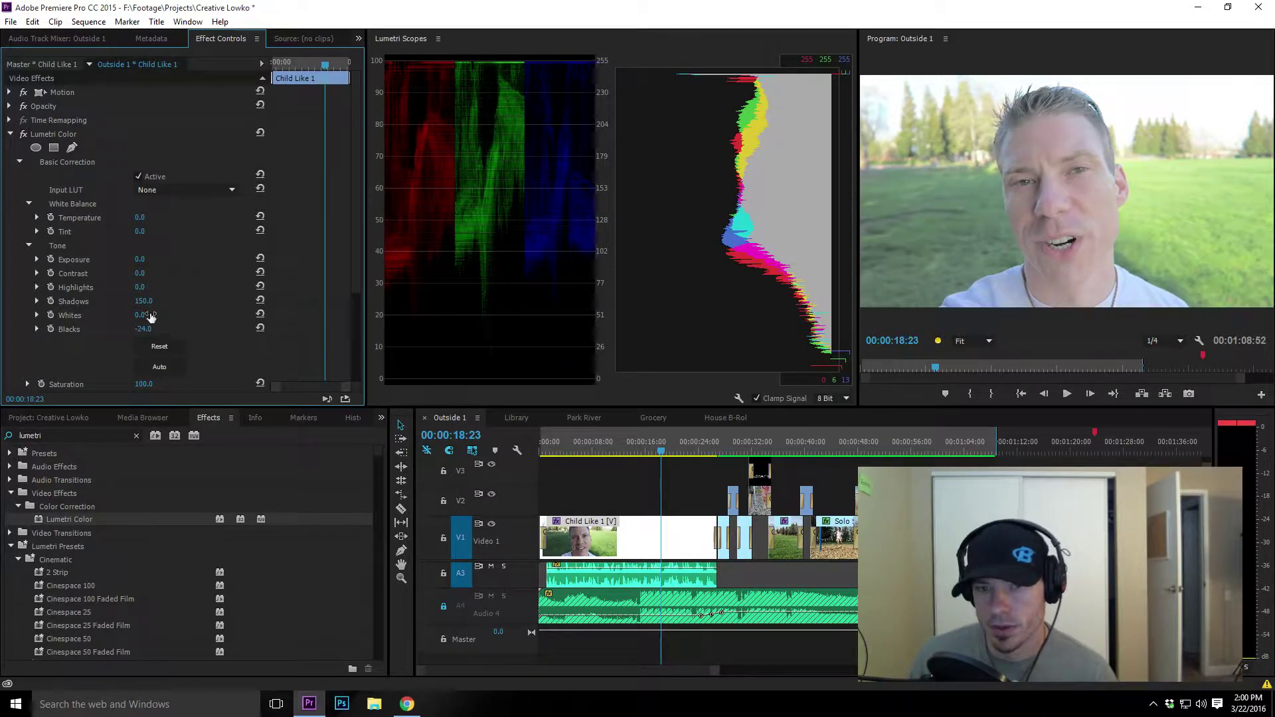
{"action": "left_click_drag", "start_coordinate": [144, 301], "coordinate": [66, 301]}
{"action": "left_click", "coordinate": [260, 301]}
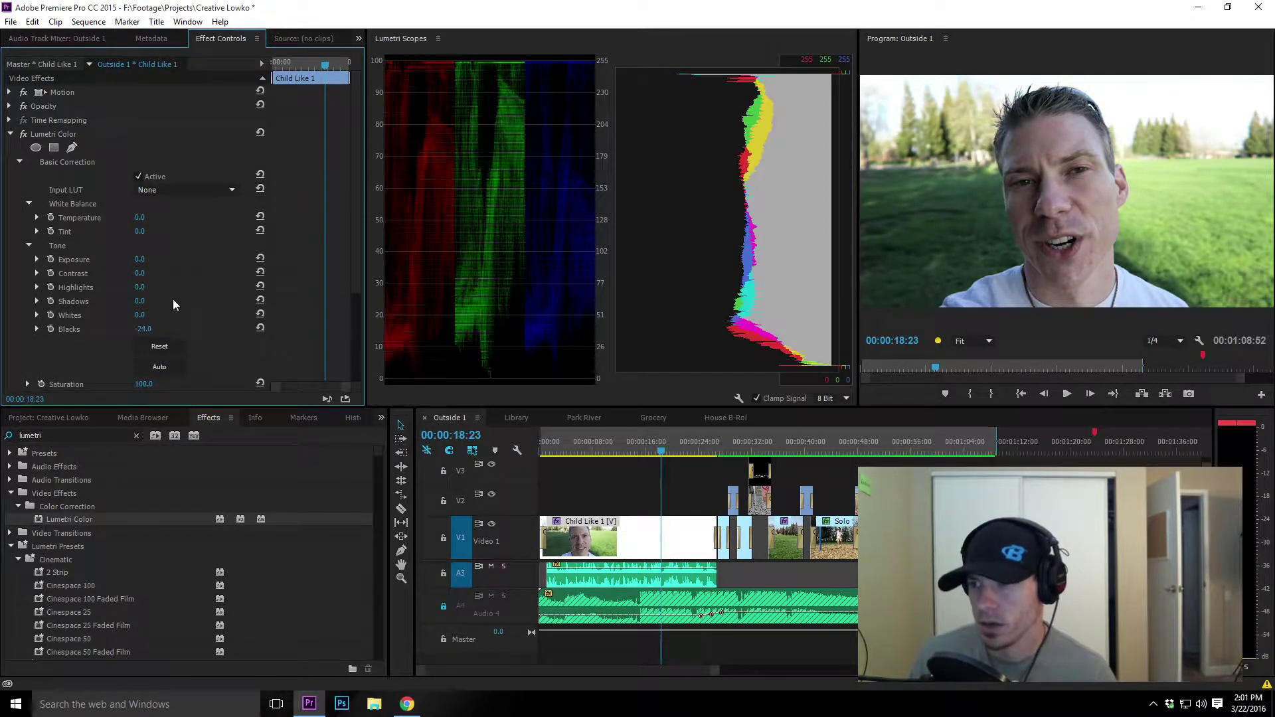
- Lower Shadows to -14.0 in Basic Correction and compare the clip with and without Lumetri Color
{"action": "left_click_drag", "start_coordinate": [143, 306], "coordinate": [129, 305]}
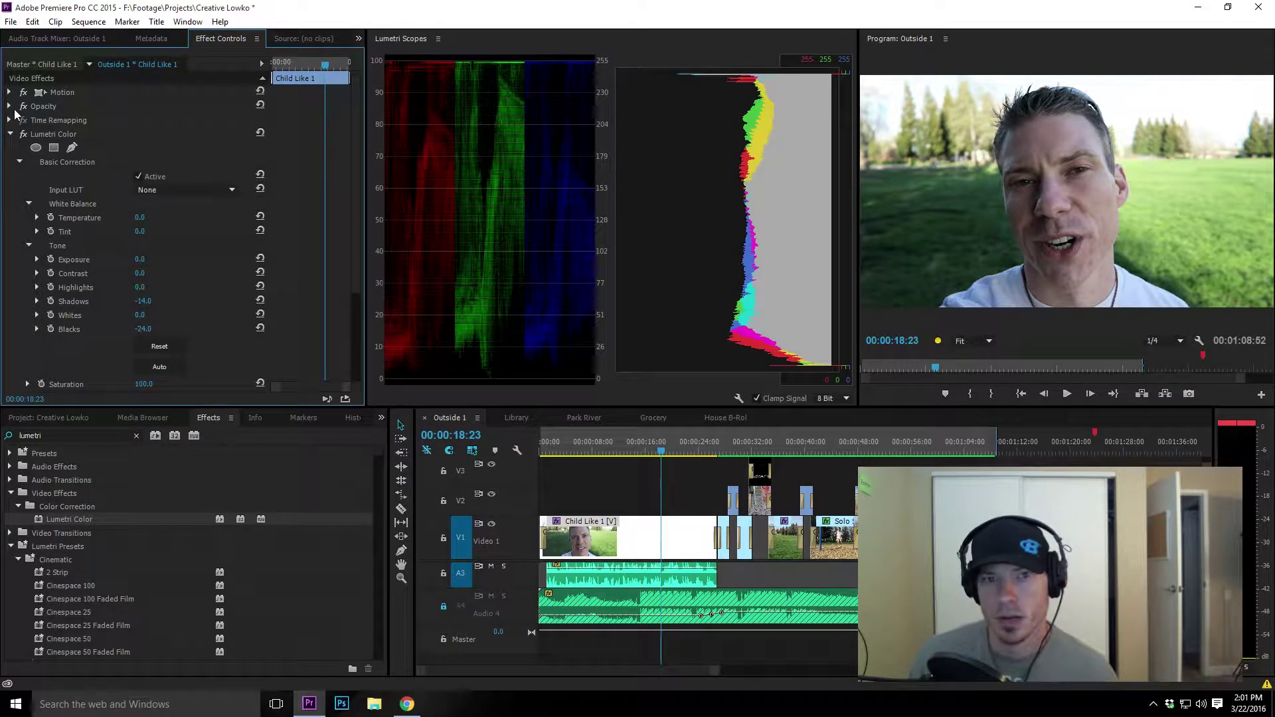
{"action": "left_click", "coordinate": [24, 134]}
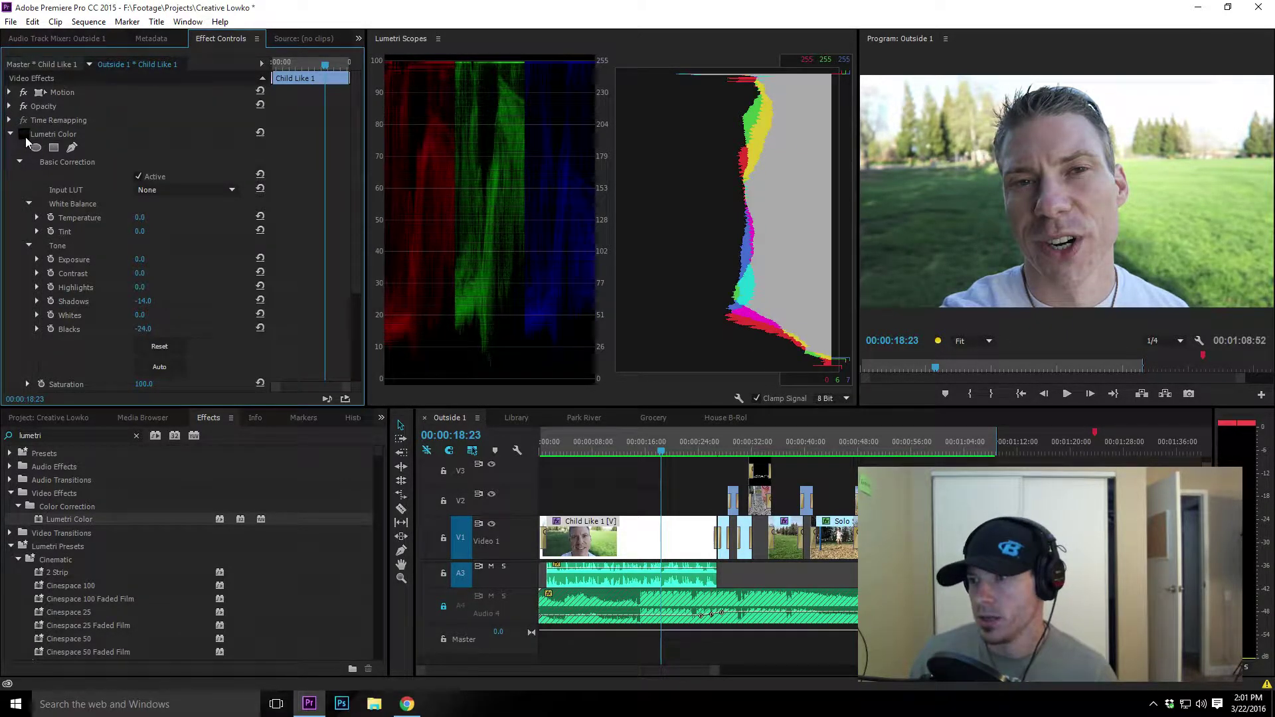
{"action": "left_click", "coordinate": [24, 134]}
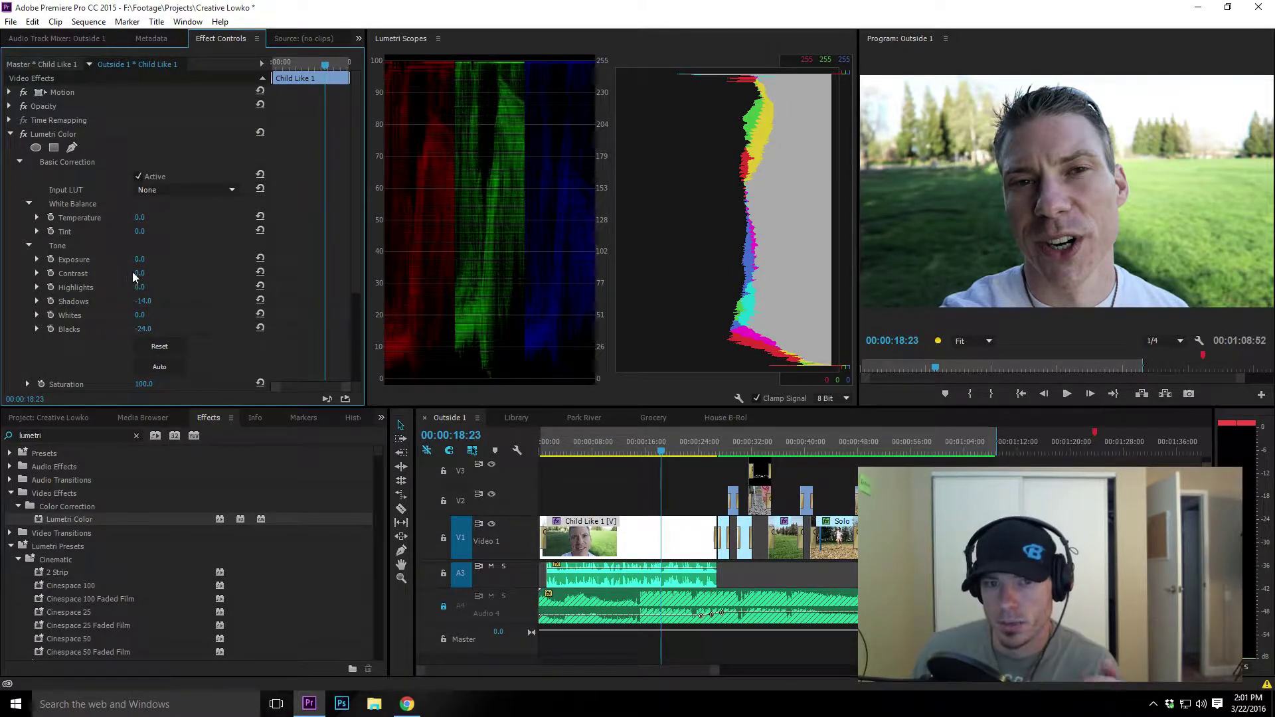
- Raise Contrast to 9.0 in Basic Correction and compare the clip with and without Lumetri Color
{"action": "mouse_move", "coordinate": [132, 272]}
{"action": "left_mouse_down"}
{"action": "mouse_move", "coordinate": [154, 272]}
{"action": "mouse_move", "coordinate": [142, 265]}
{"action": "left_mouse_up"}
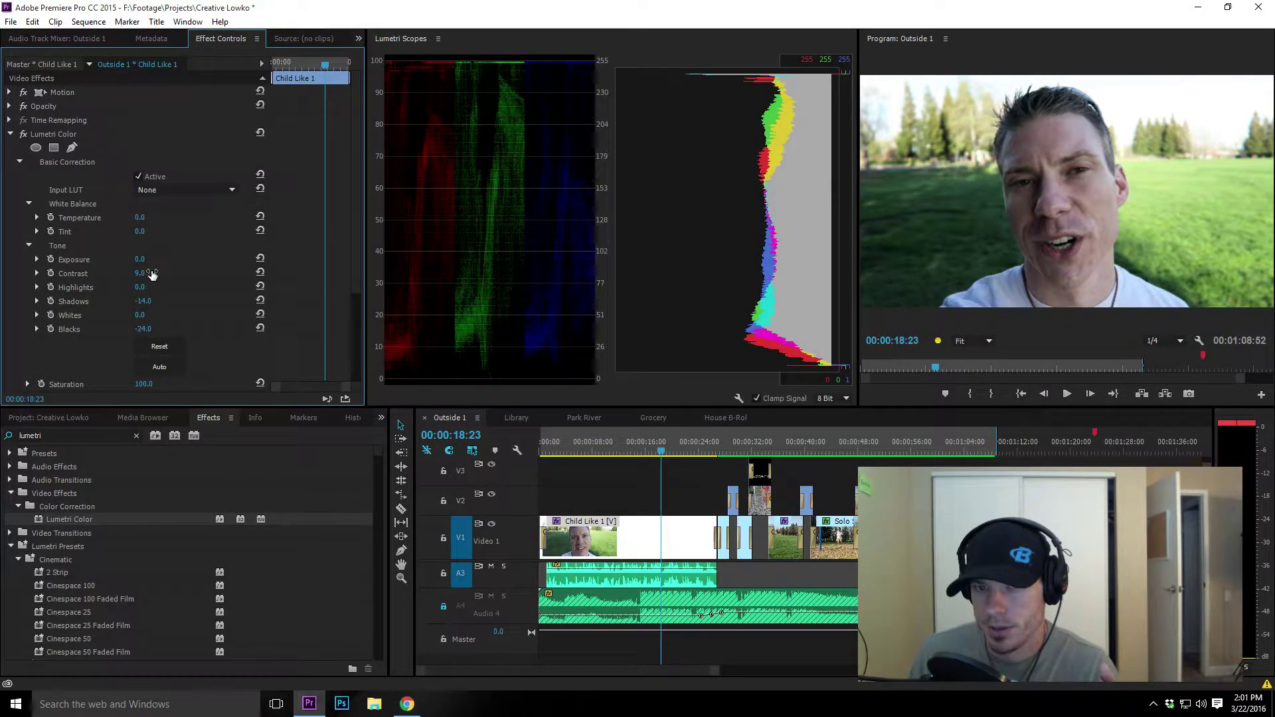
{"action": "left_click", "coordinate": [22, 135]}
{"action": "left_click", "coordinate": [22, 135]}
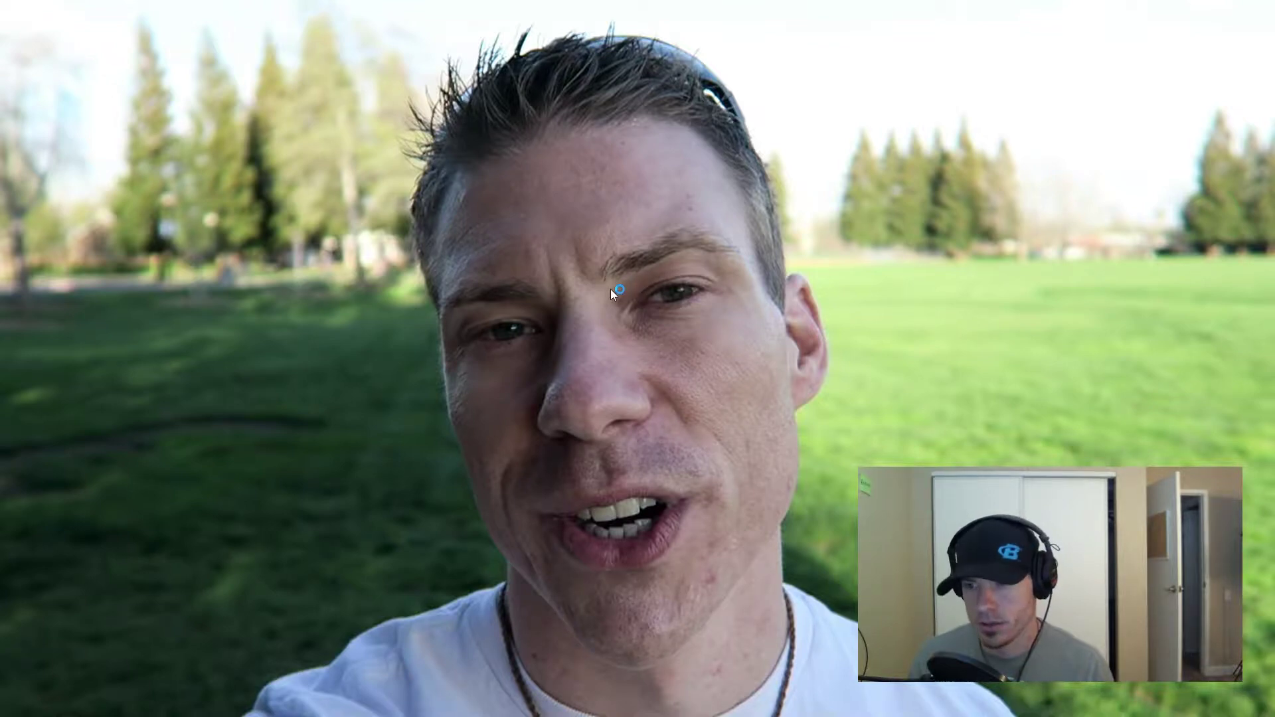
- Turn Lumetri Color off, view the uncorrected frame full screen for comparison, and return to the normal workspace
{"action": "key", "text": "Escape"}
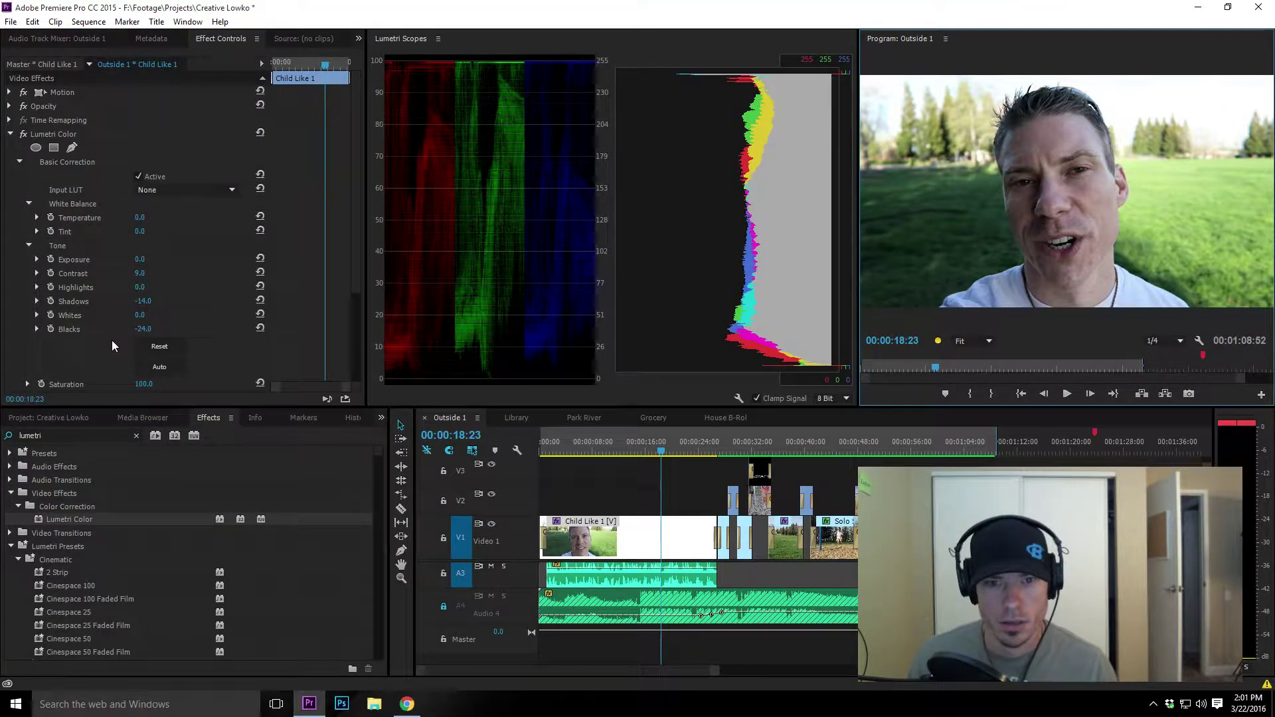
{"action": "left_click", "coordinate": [23, 134]}
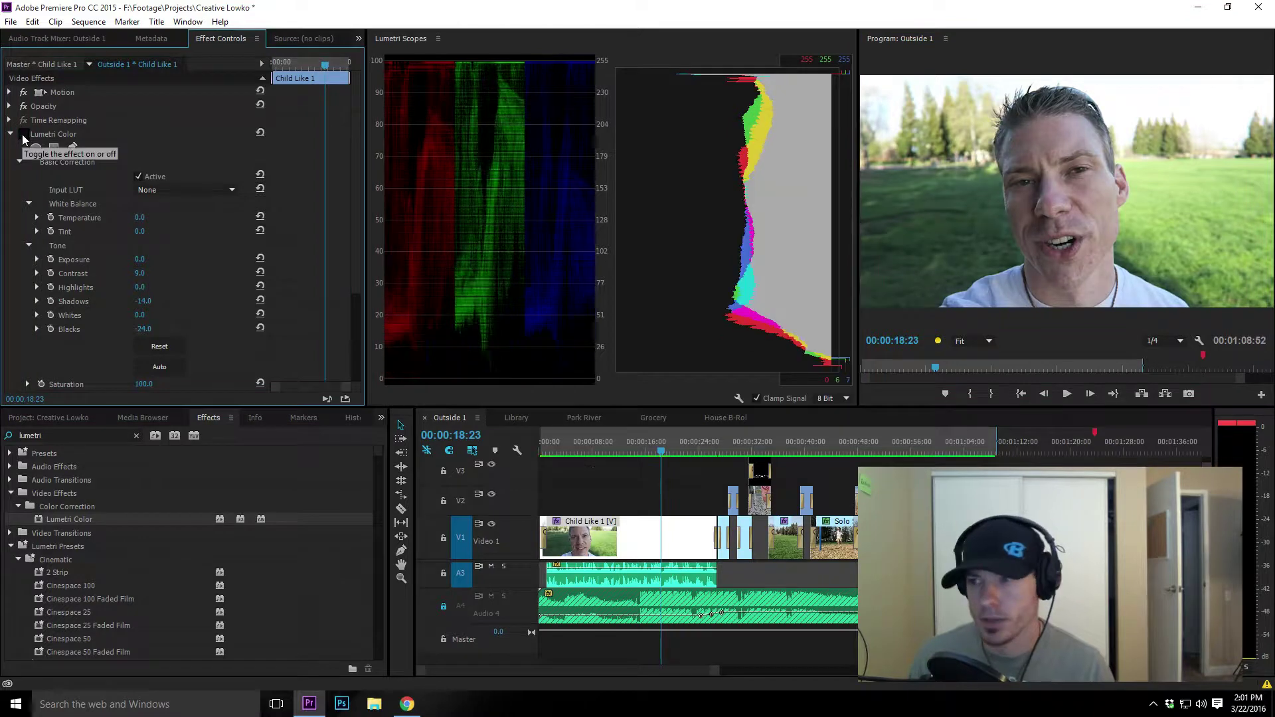
{"action": "key", "text": "ctrl+grave"}
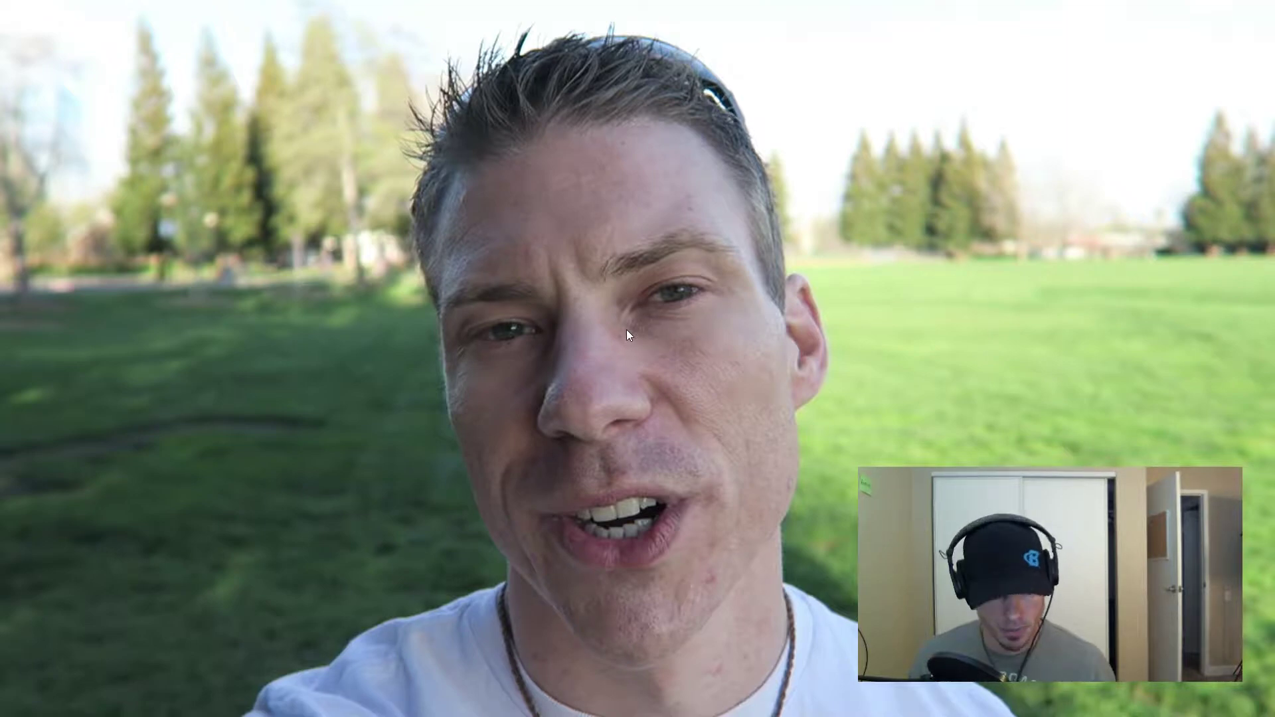
{"action": "key", "text": "ctrl+grave"}
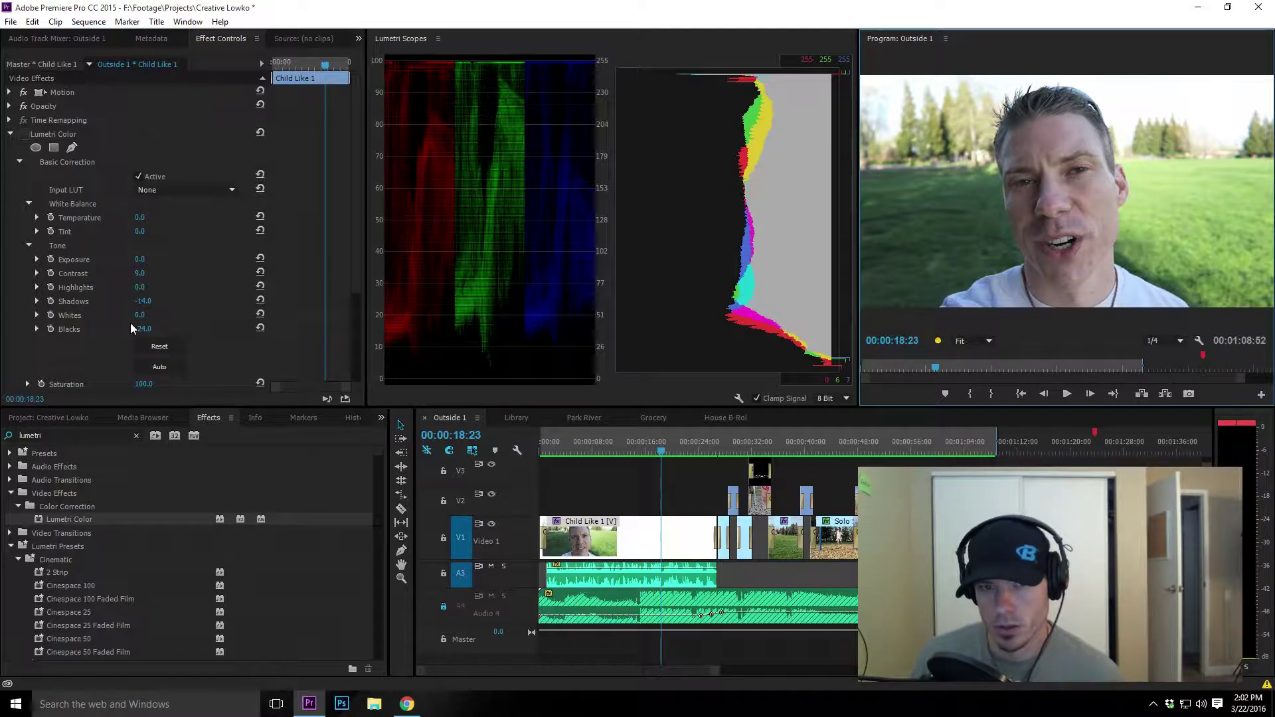
- Try Exposure at -4.4 with Lumetri Color enabled, raise it partway while checking the scopes, and reset Exposure
{"action": "left_click", "coordinate": [140, 273]}
{"action": "type", "text": "0"}
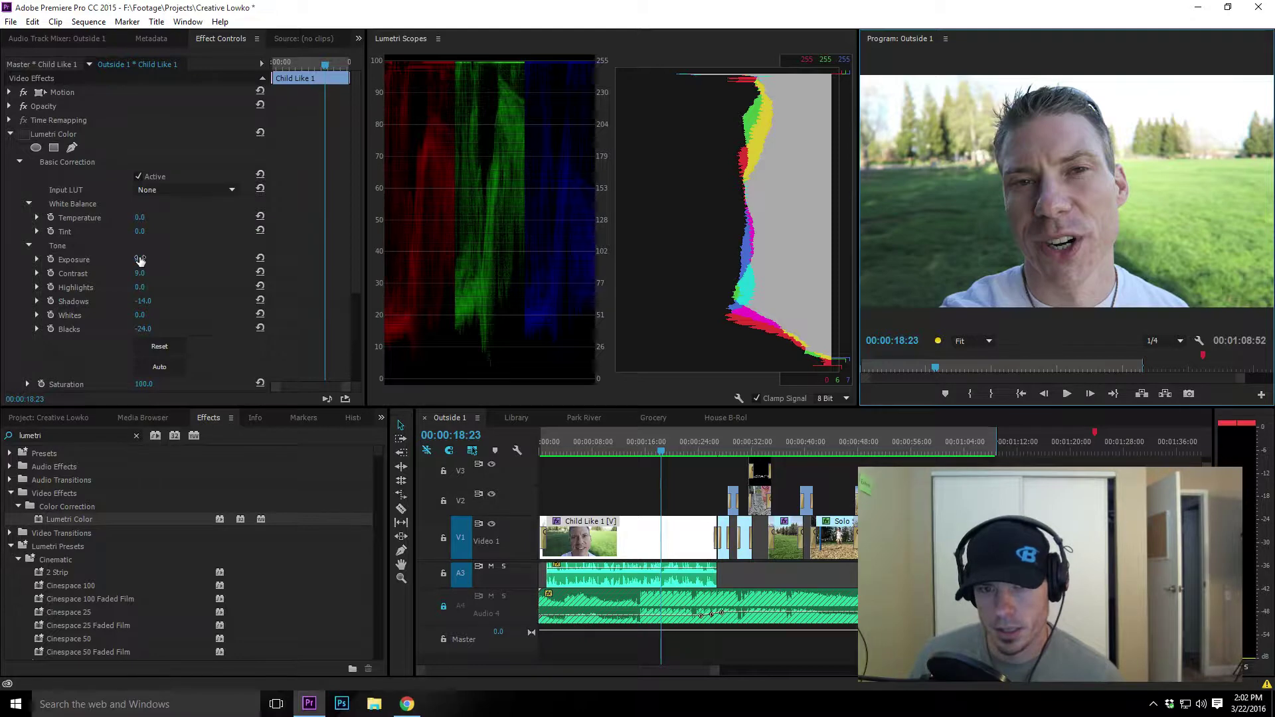
{"action": "key", "text": "Return"}
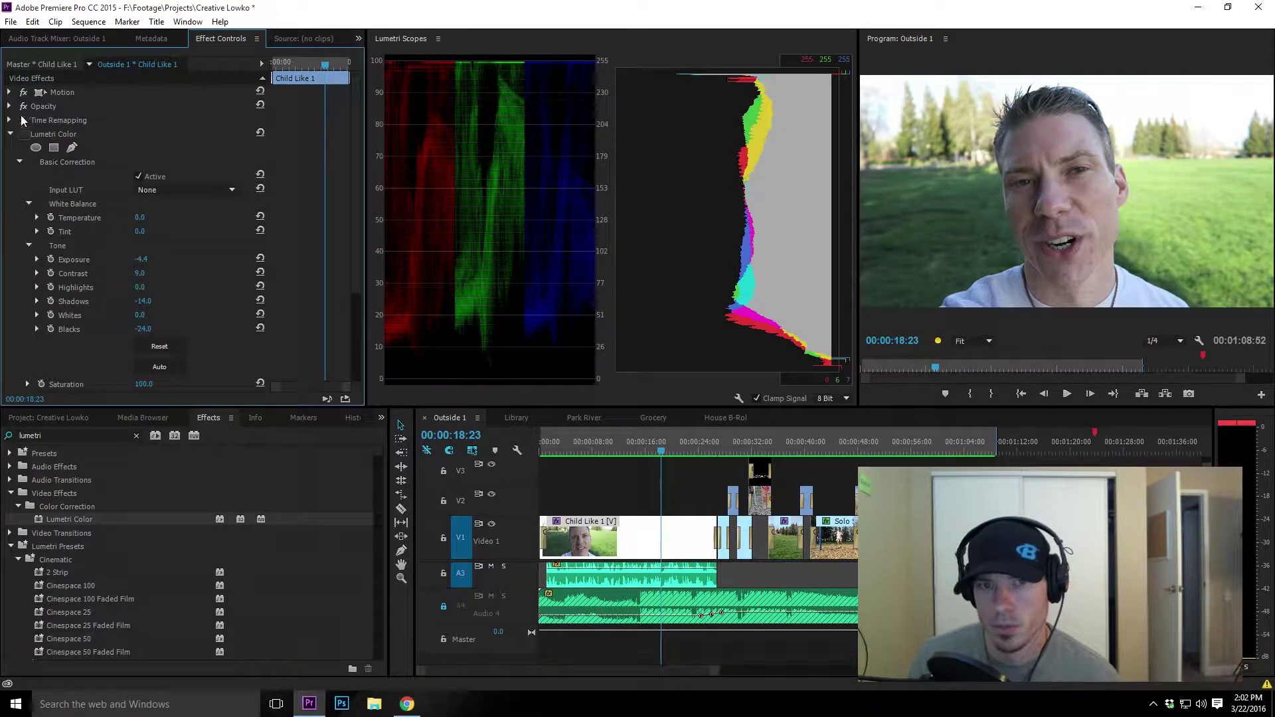
{"action": "left_click", "coordinate": [24, 133]}
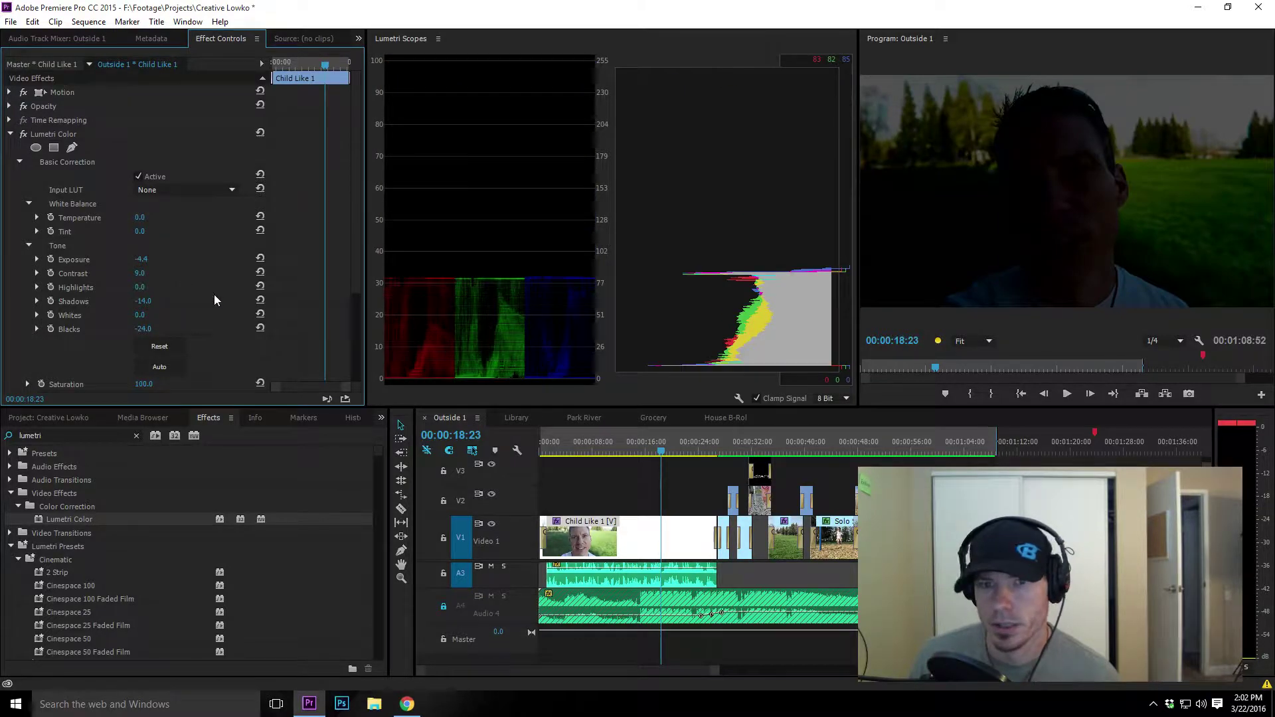
{"action": "mouse_move", "coordinate": [141, 259]}
{"action": "left_mouse_down"}
{"action": "mouse_move", "coordinate": [172, 259]}
{"action": "mouse_move", "coordinate": [150, 259]}
{"action": "left_mouse_up"}
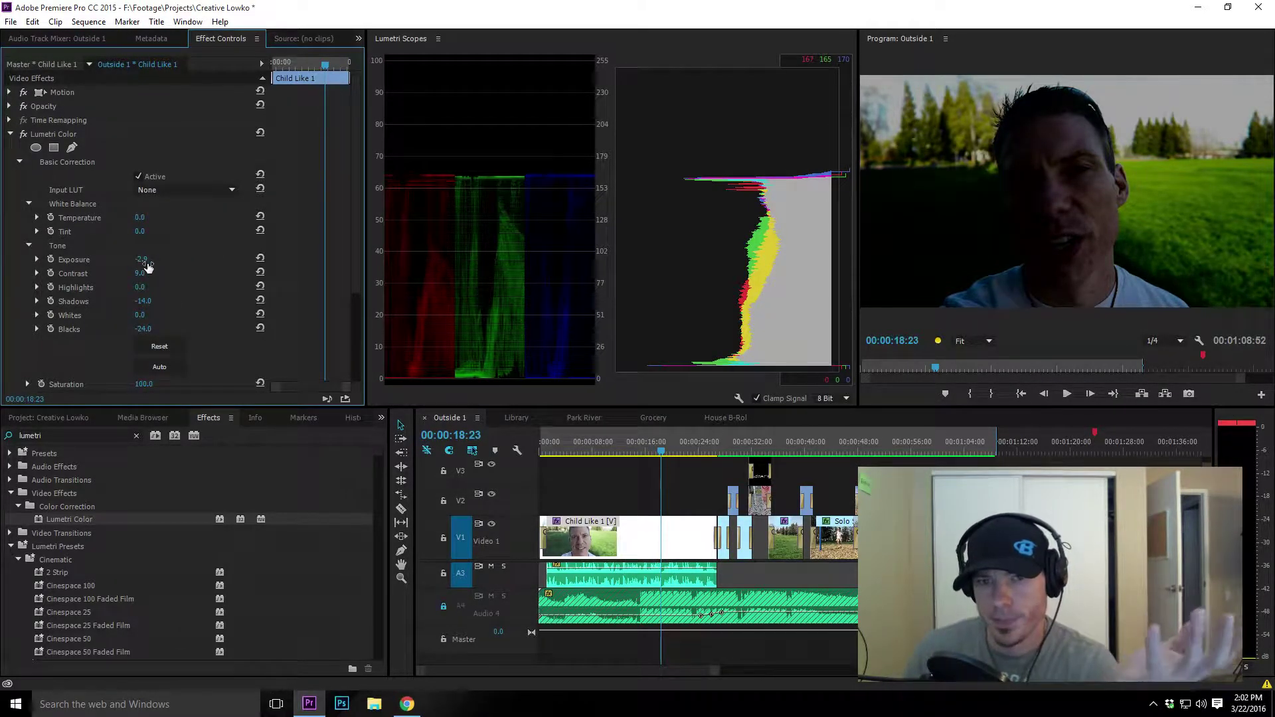
{"action": "left_click_drag", "start_coordinate": [143, 264], "coordinate": [143, 278]}
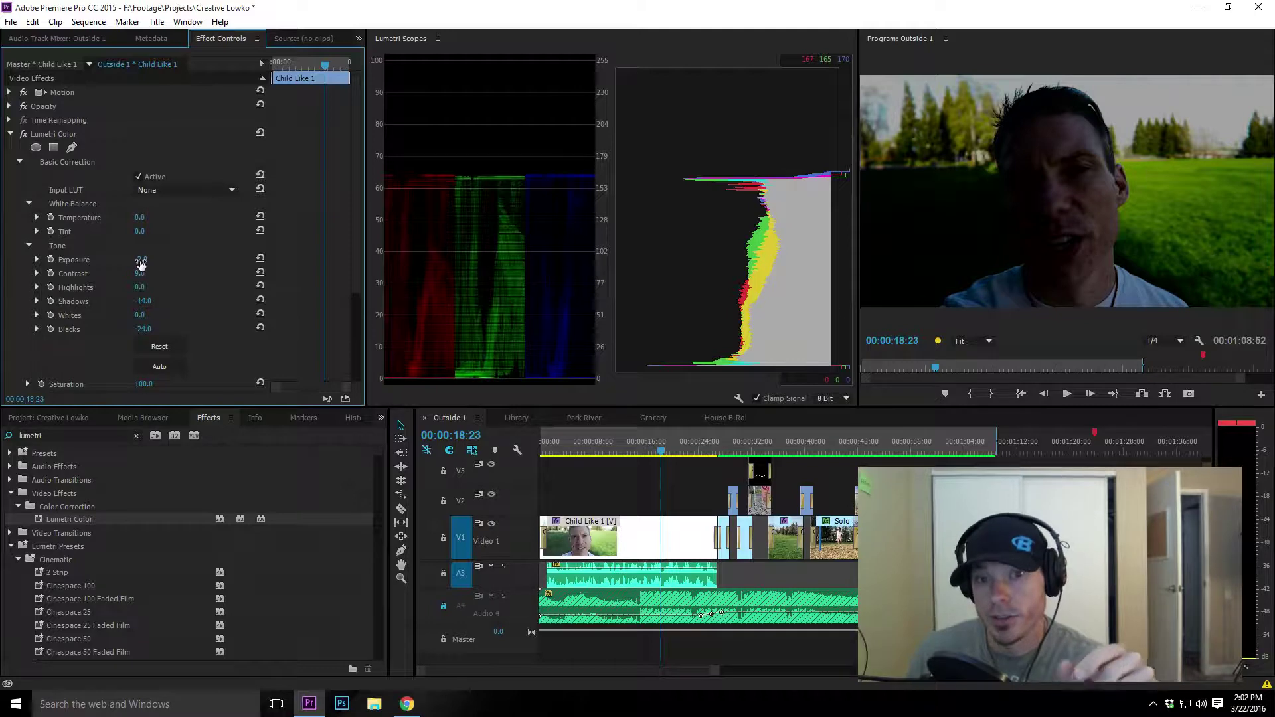
{"action": "left_click", "coordinate": [260, 259]}
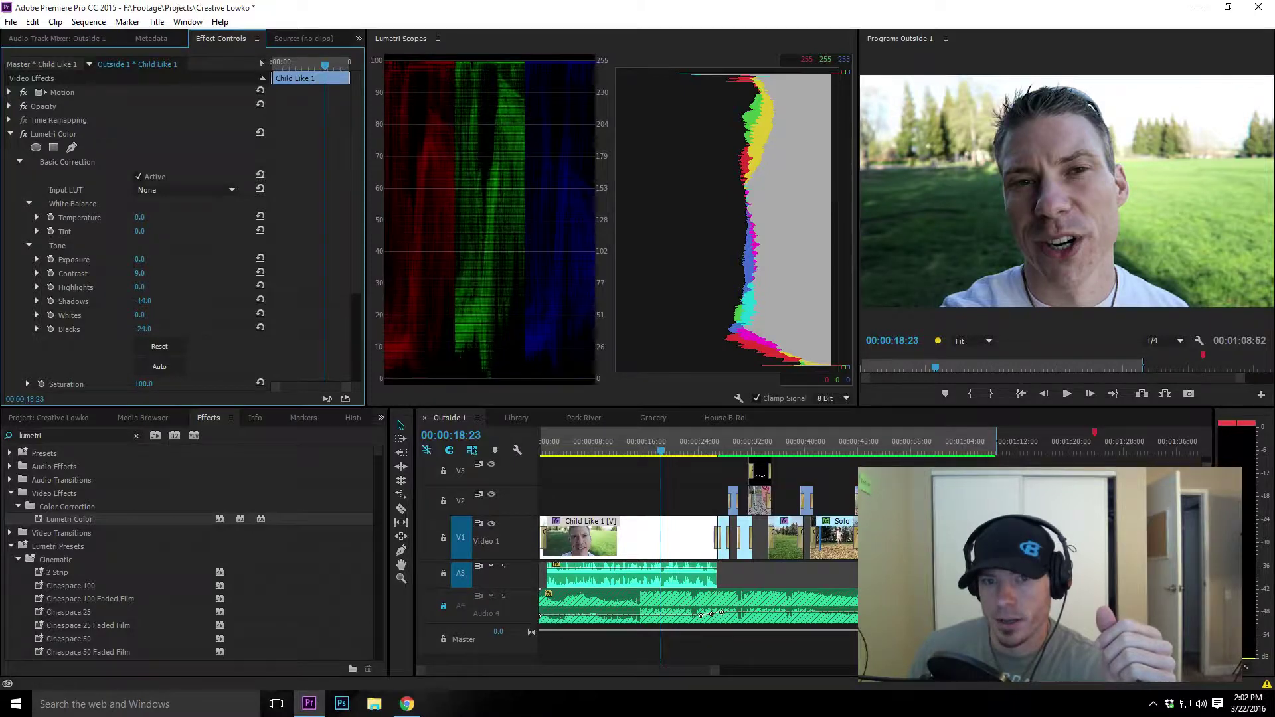
- Set Exposure to -0.1 in Basic Correction and compare the clip with Lumetri Color on and off
{"action": "left_click_drag", "start_coordinate": [140, 259], "coordinate": [152, 260]}
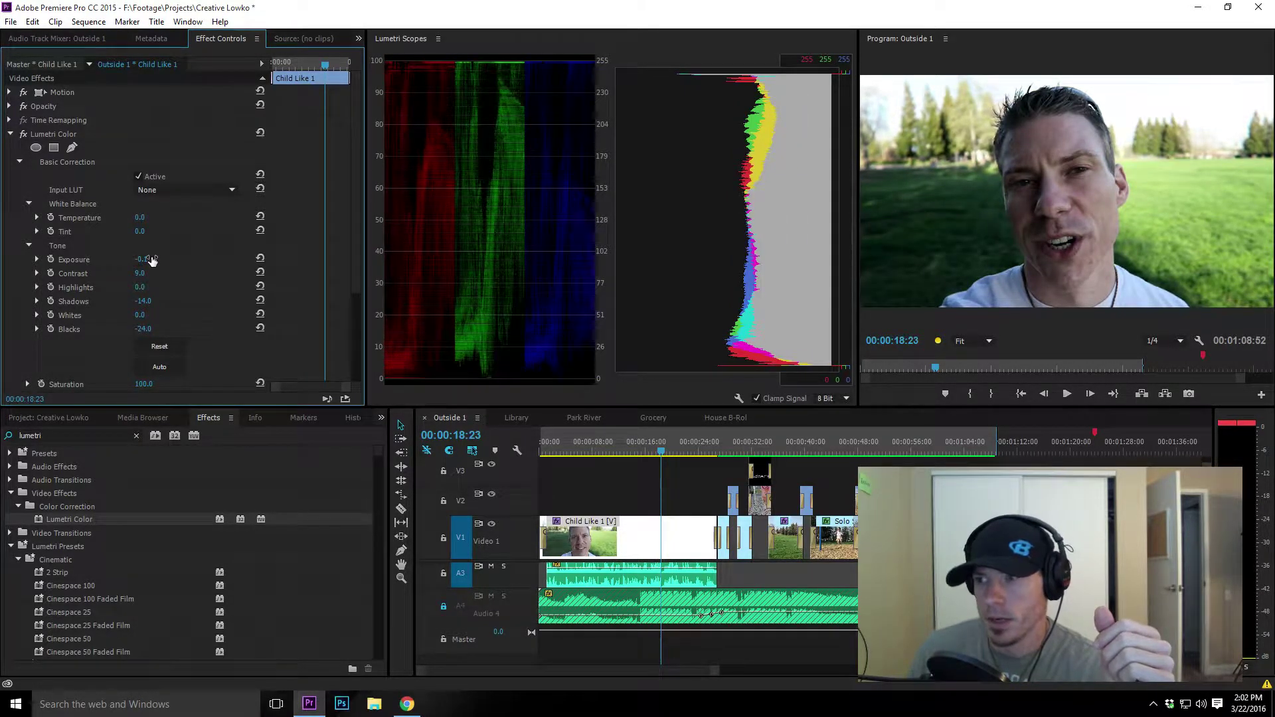
{"action": "left_click", "coordinate": [22, 135]}
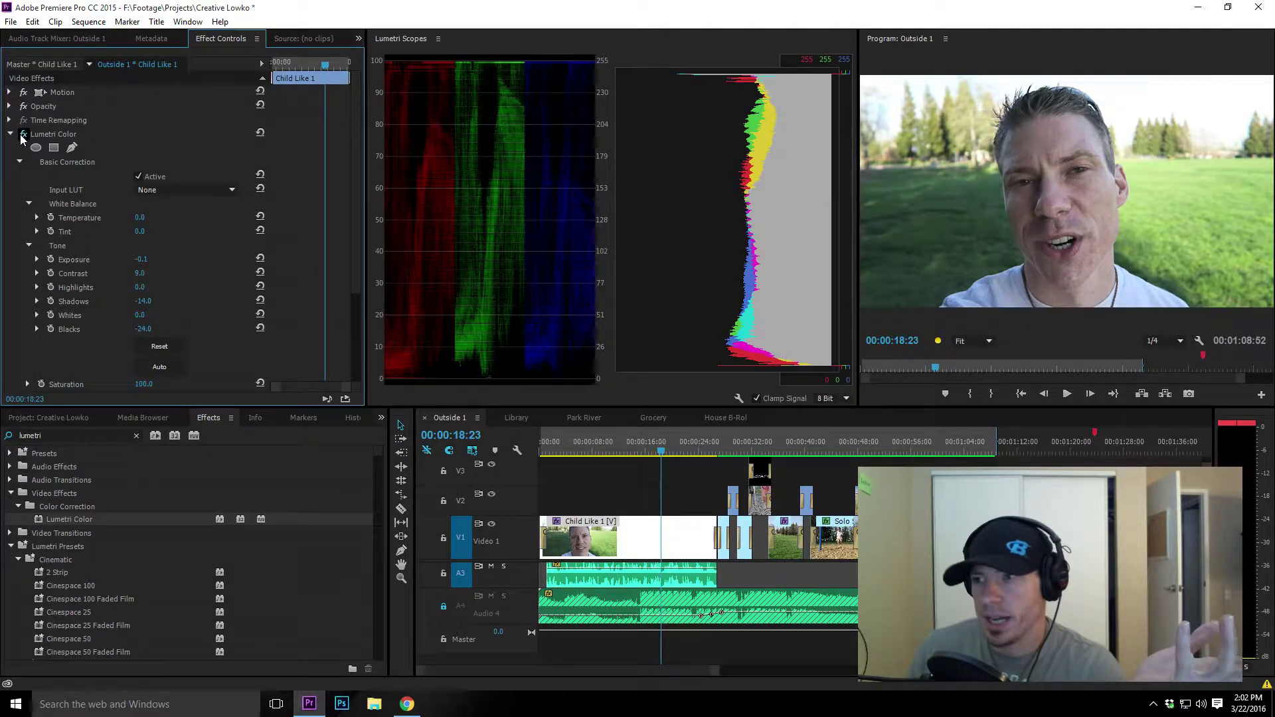
{"action": "left_click", "coordinate": [22, 135]}
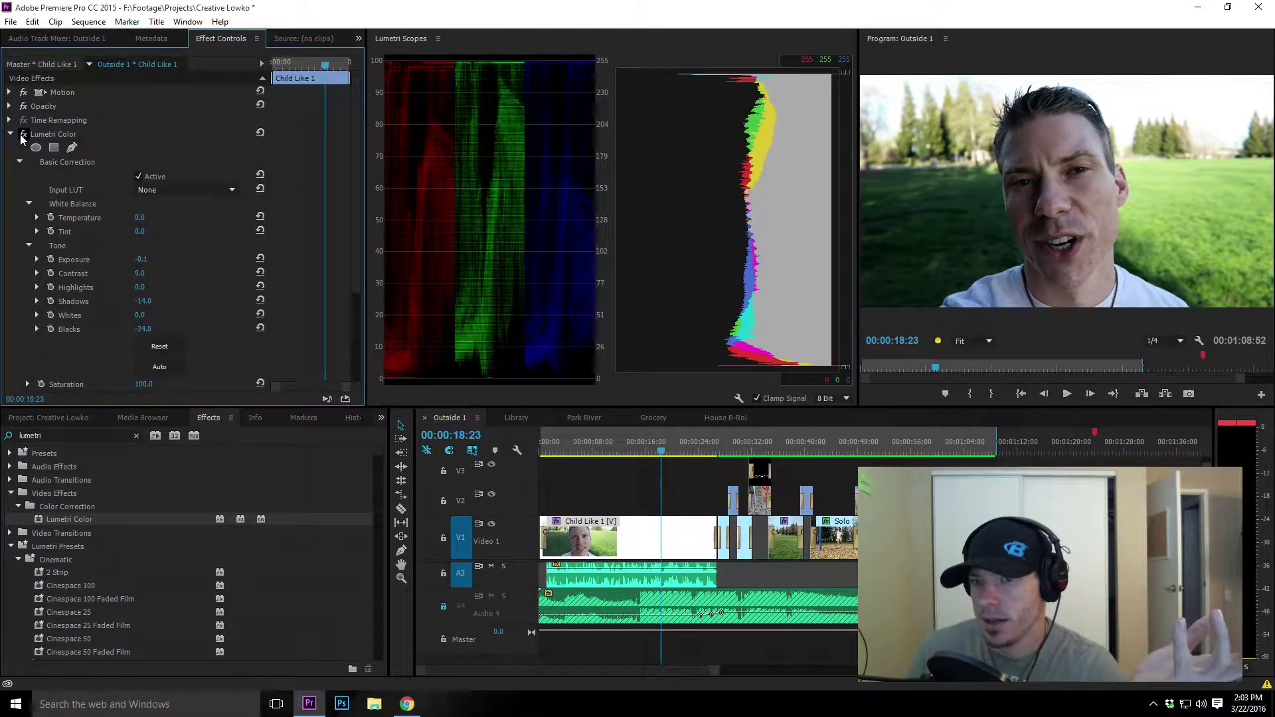
{"action": "left_click", "coordinate": [22, 134]}
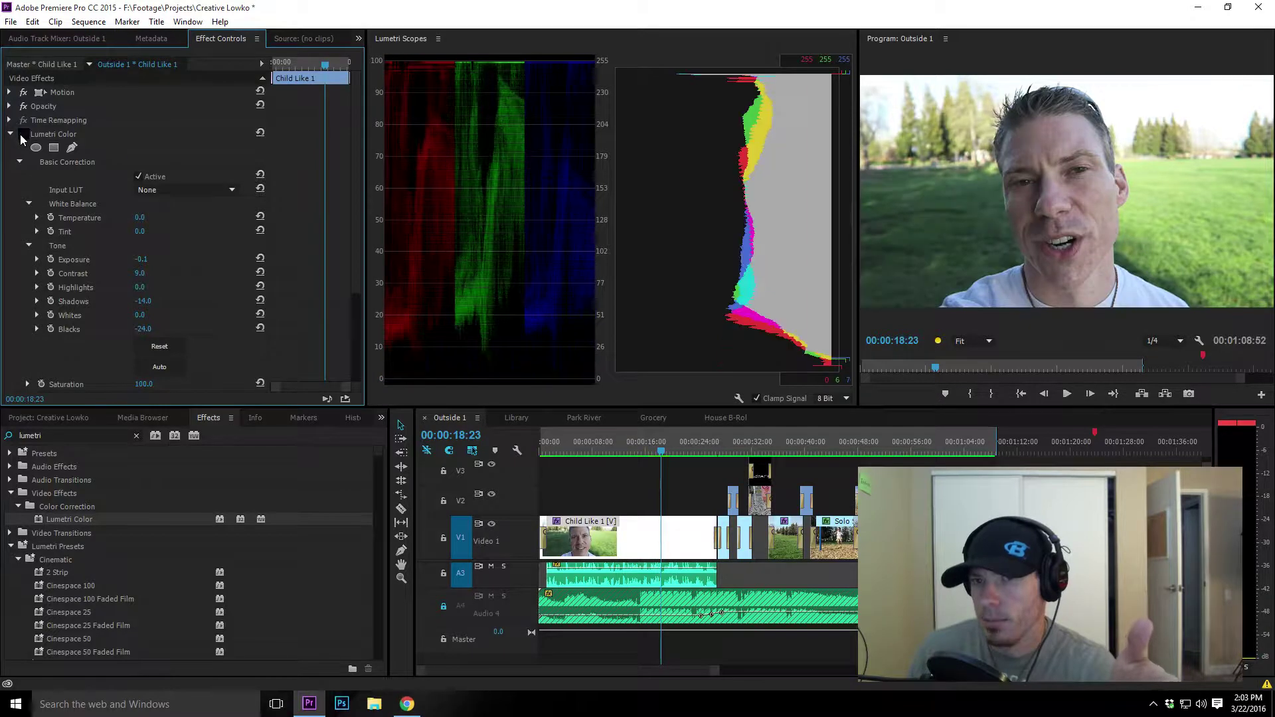
{"action": "left_click", "coordinate": [22, 135]}
{"action": "left_click", "coordinate": [22, 135]}
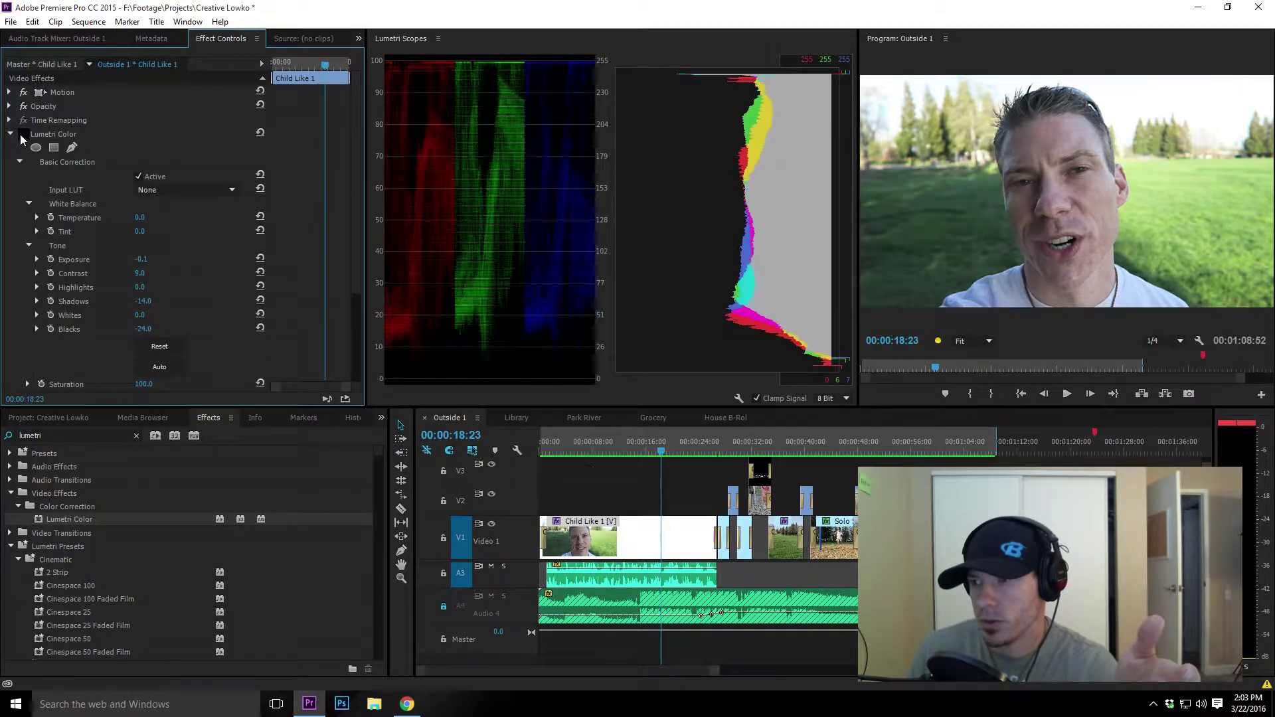
{"action": "left_click", "coordinate": [22, 135]}
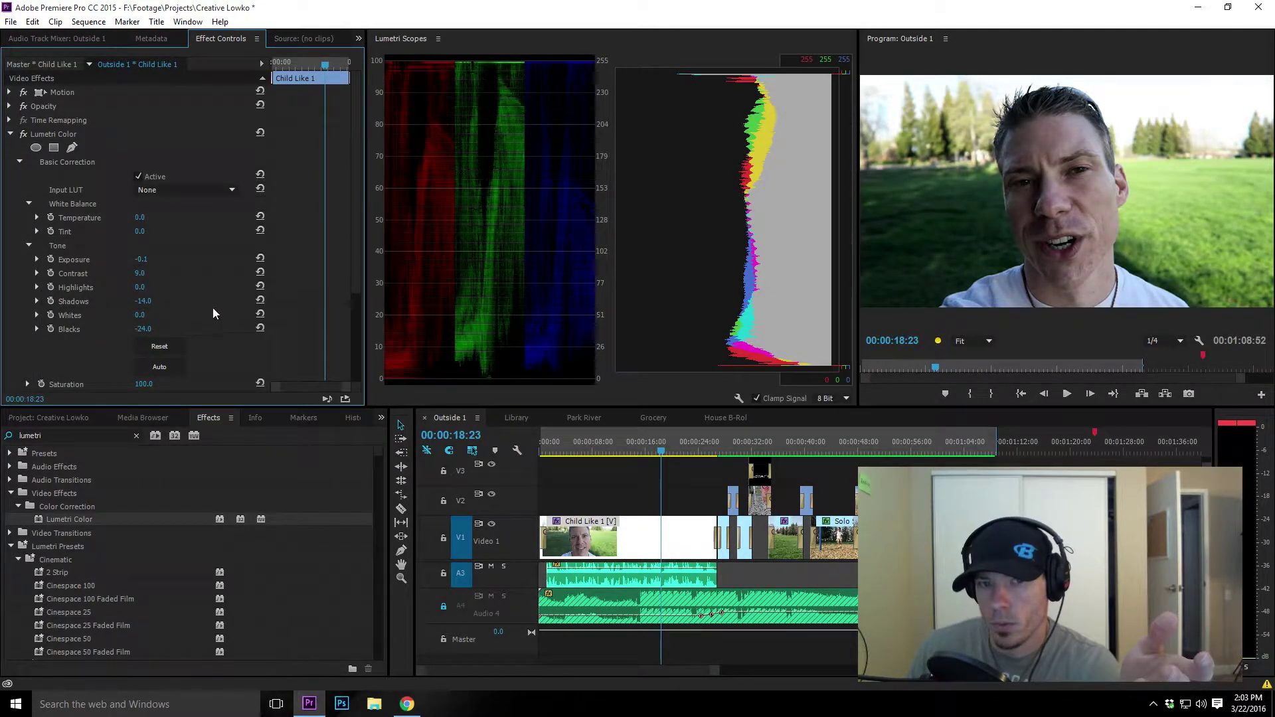
- Reset Shadows and Blacks in Basic Correction and compare the clip with Lumetri Color off and on
{"action": "left_click", "coordinate": [263, 301]}
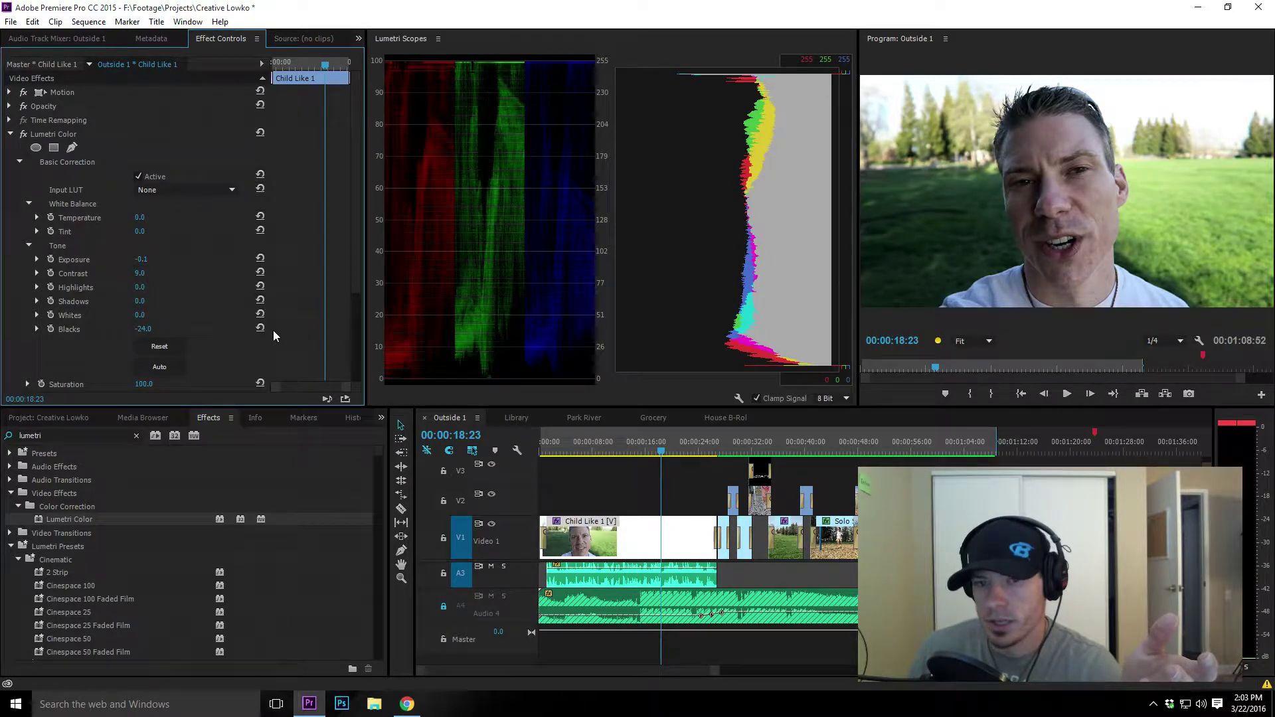
{"action": "left_click", "coordinate": [259, 328]}
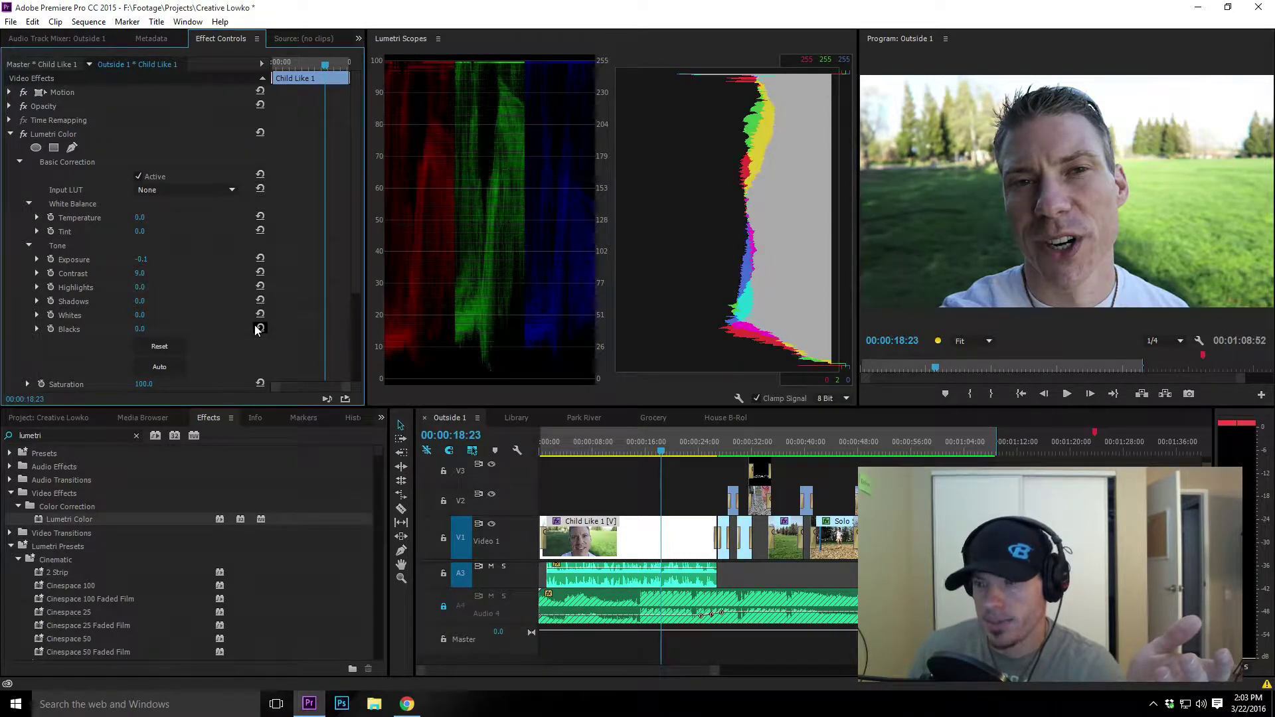
{"action": "left_click", "coordinate": [22, 135]}
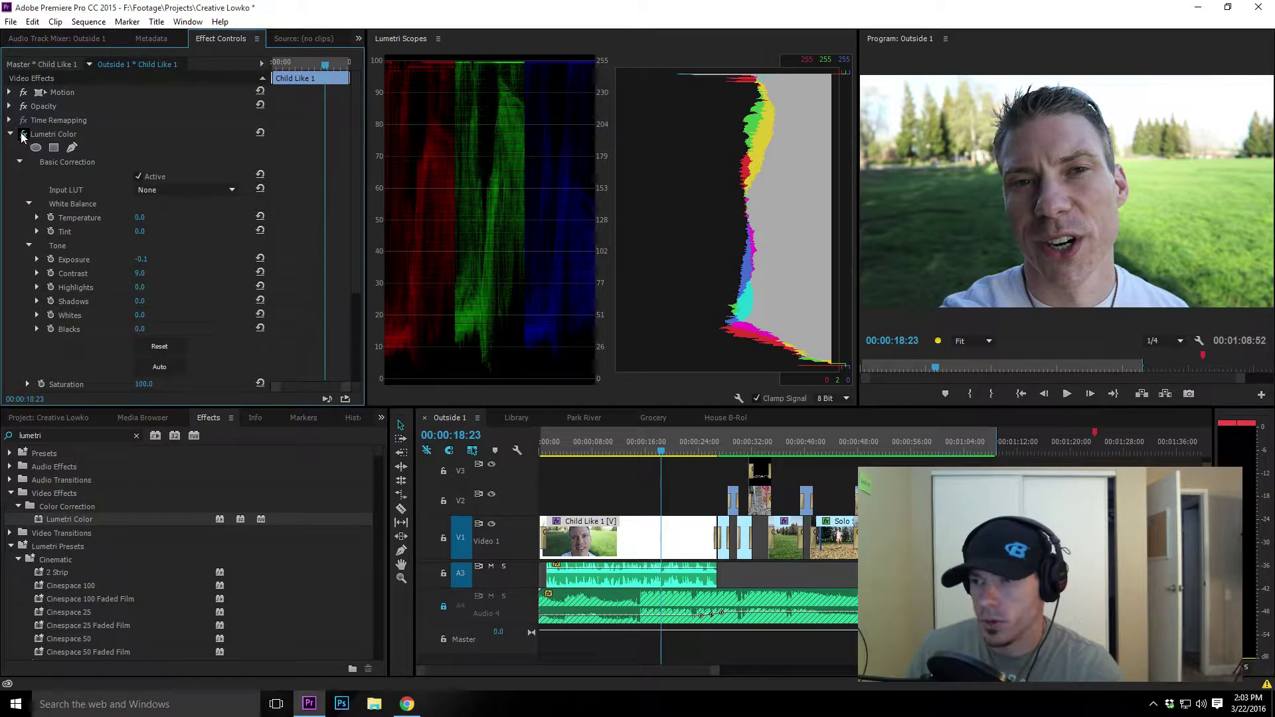
{"action": "left_click", "coordinate": [22, 135]}
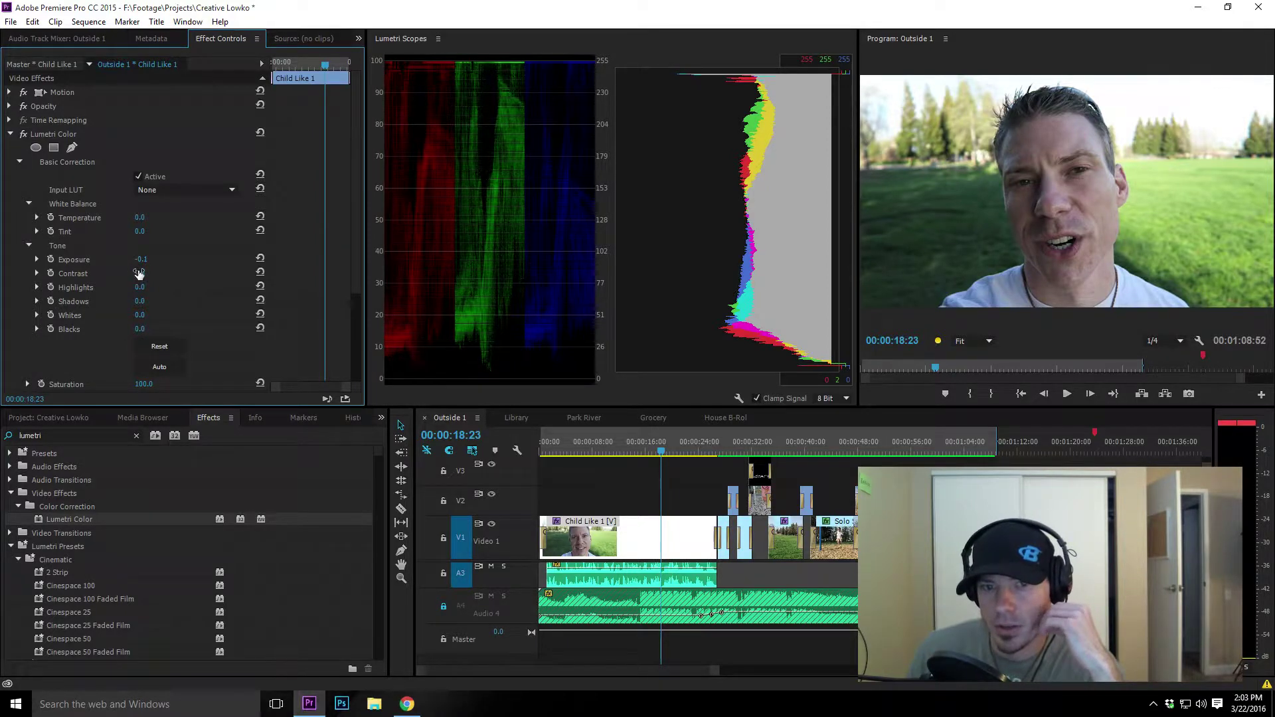
- Set Contrast to 4.0 in Basic Correction and try a Highlights value of 6
{"action": "left_click_drag", "start_coordinate": [136, 273], "coordinate": [142, 273]}
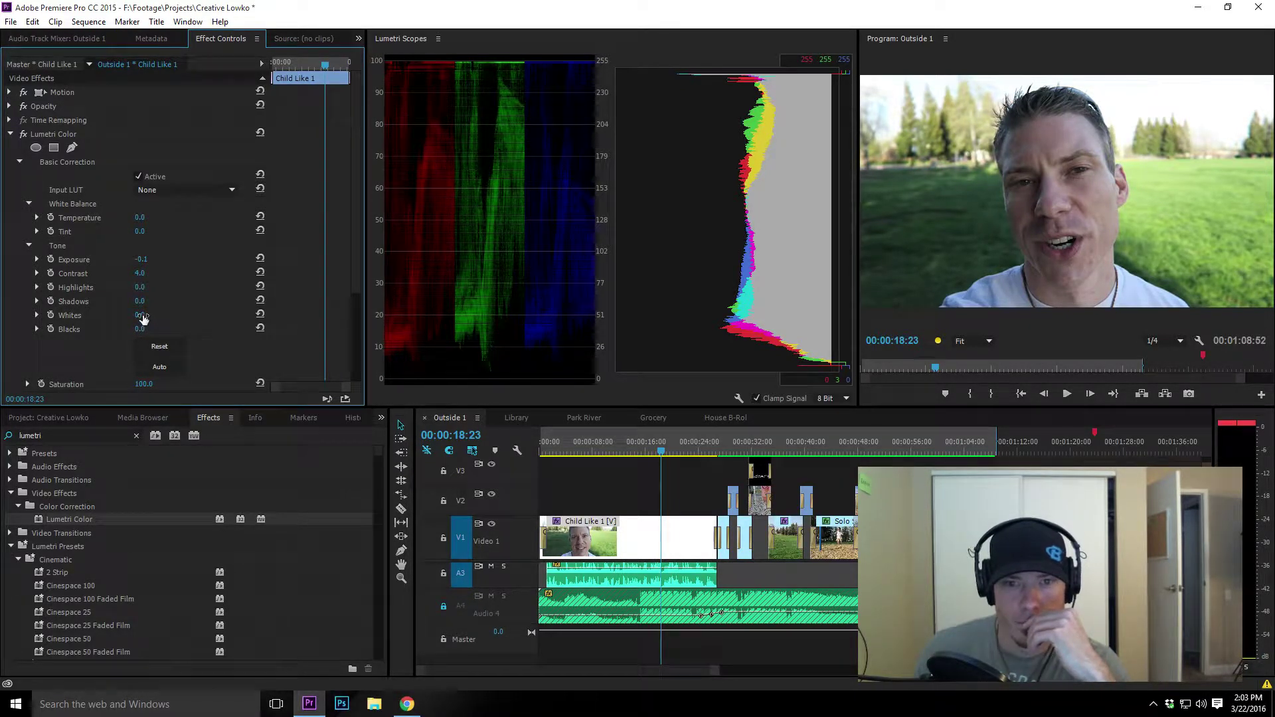
{"action": "left_click", "coordinate": [139, 287]}
{"action": "type", "text": "6"}
{"action": "key", "text": "Return"}
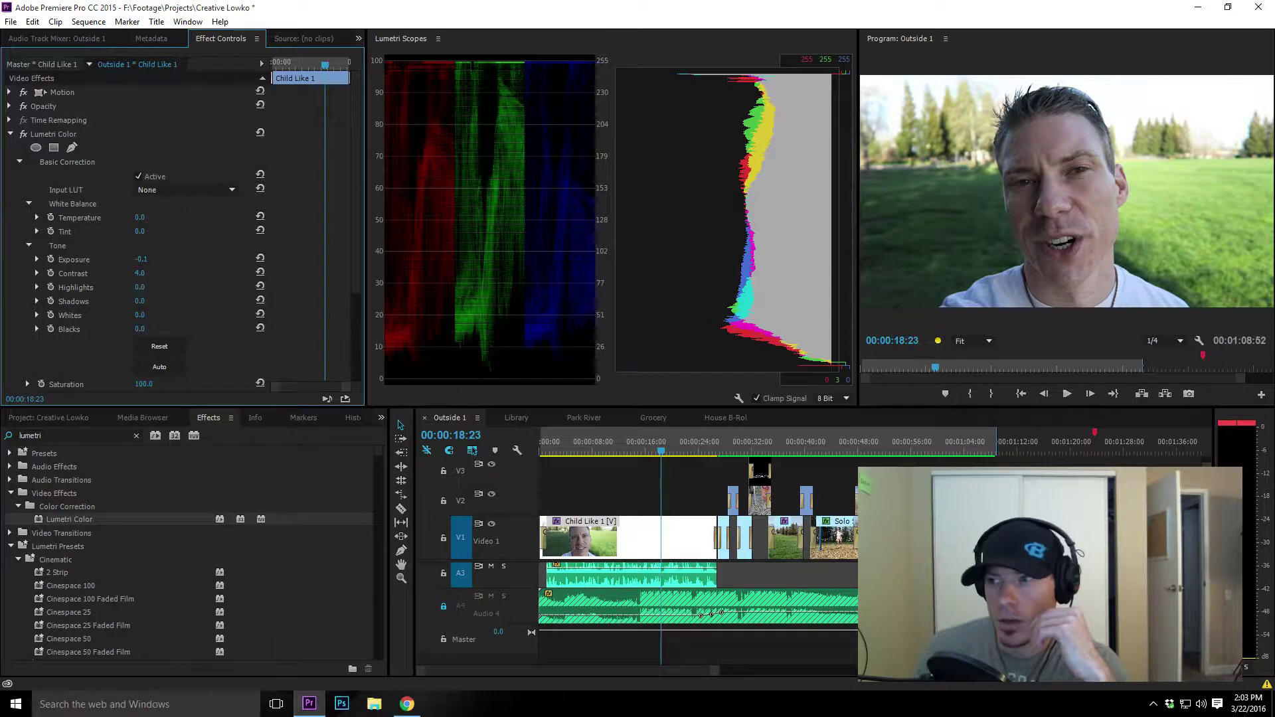
- Try Highlights at -150 and -120 while checking the scopes, and bring Highlights back to 0
{"action": "mouse_move", "coordinate": [140, 287]}
{"action": "left_mouse_down"}
{"action": "mouse_move", "coordinate": [235, 287]}
{"action": "mouse_move", "coordinate": [36, 287]}
{"action": "mouse_move", "coordinate": [120, 287]}
{"action": "left_mouse_up"}
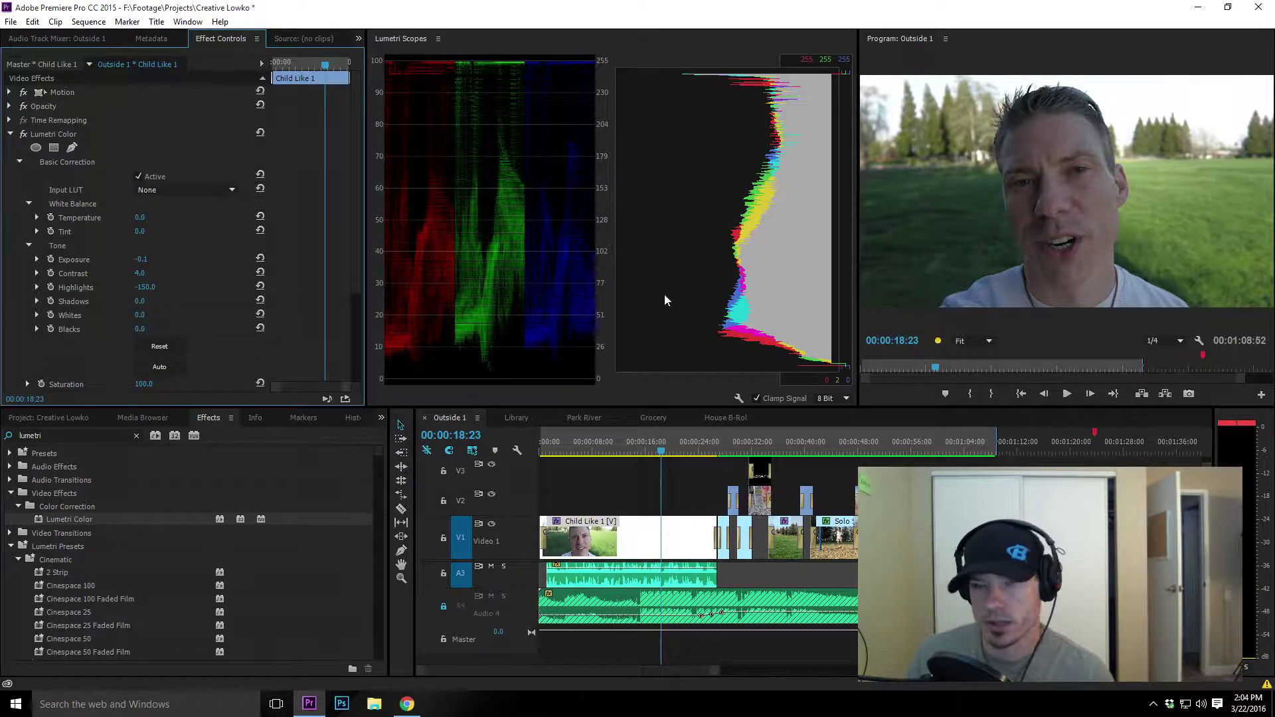
{"action": "left_click", "coordinate": [144, 287]}
{"action": "type", "text": "-120"}
{"action": "key", "text": "Return"}
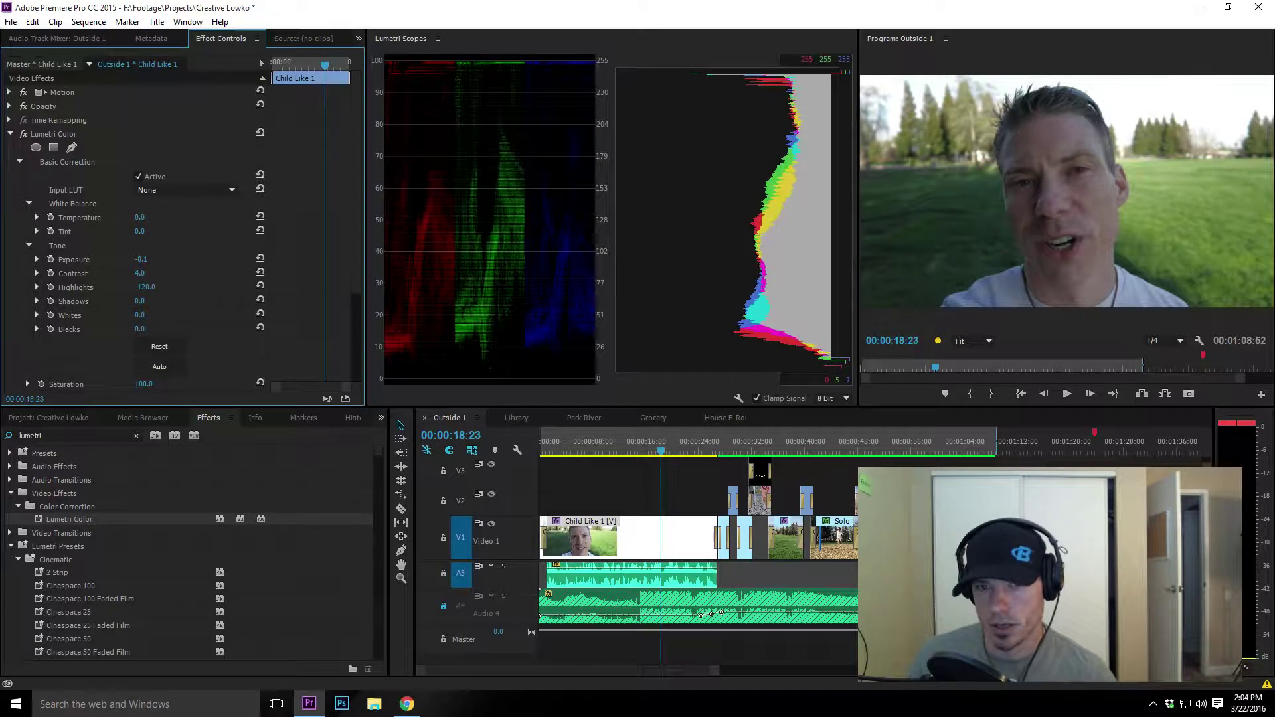
{"action": "left_click_drag", "start_coordinate": [145, 287], "coordinate": [224, 287]}
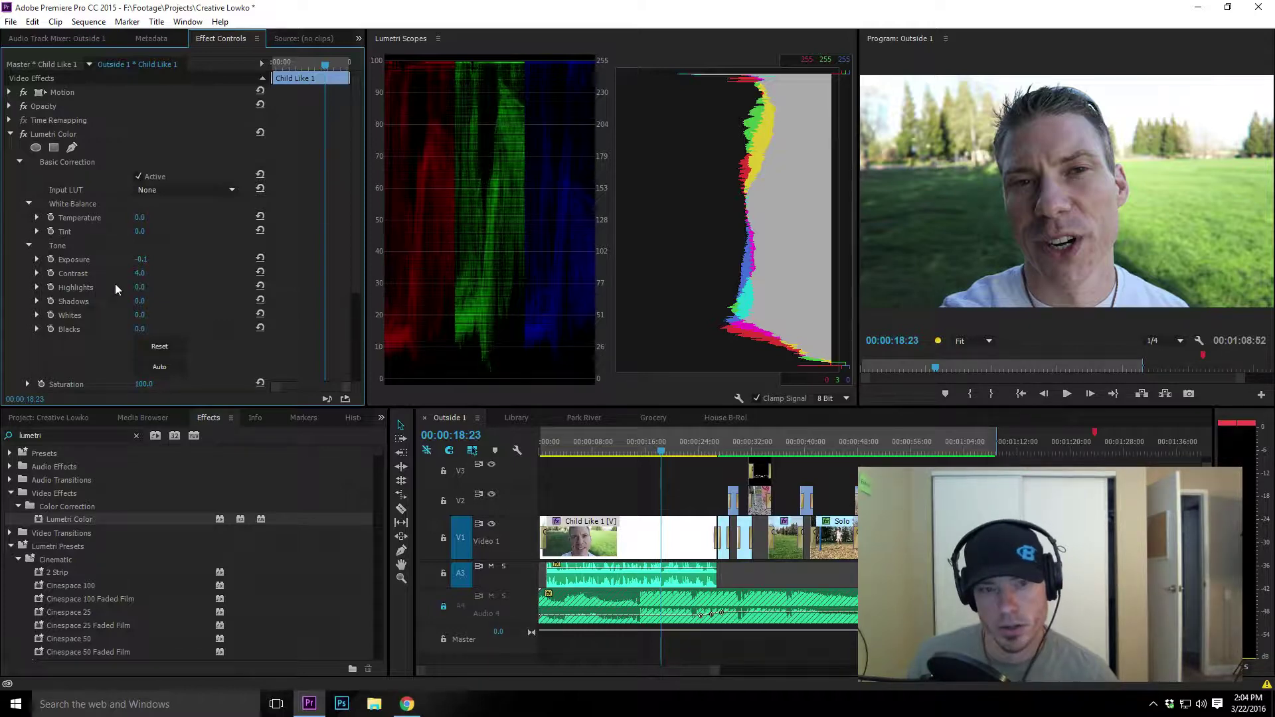
- Set Highlights to -15 in Basic Correction and compare the clip with Lumetri Color off and on
{"action": "left_click", "coordinate": [140, 288]}
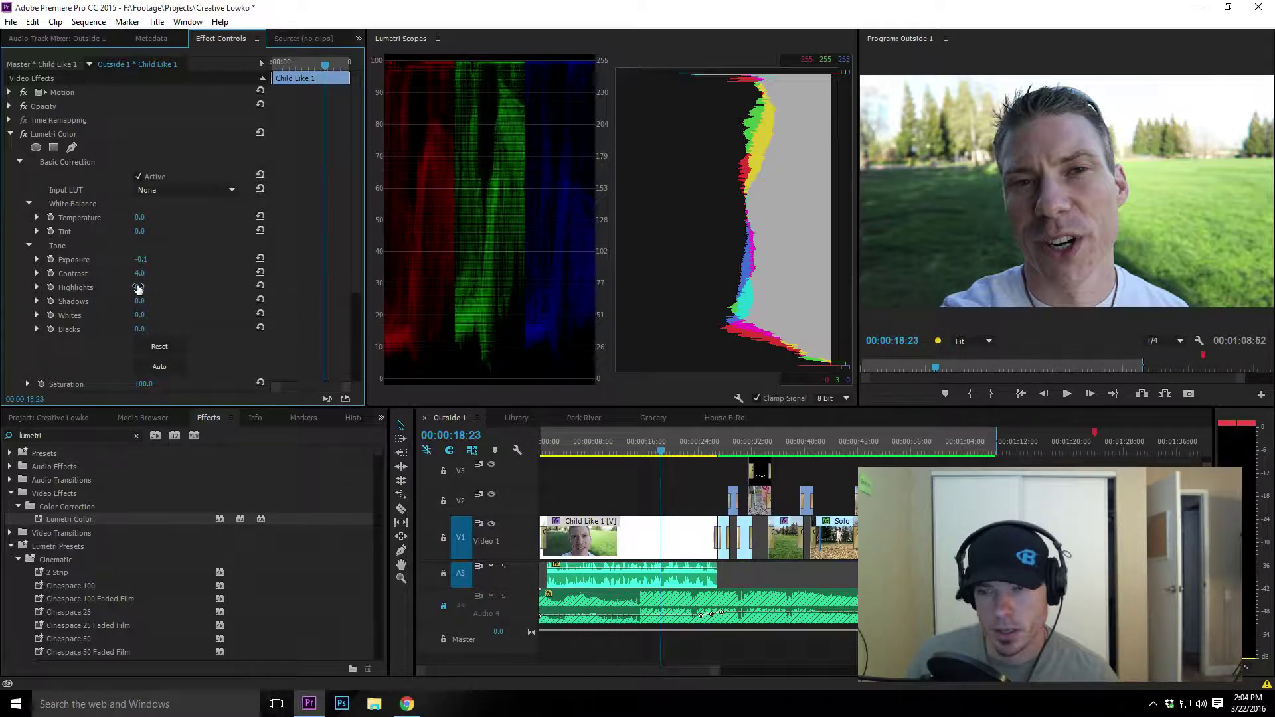
{"action": "type", "text": "-15"}
{"action": "key", "text": "Return"}
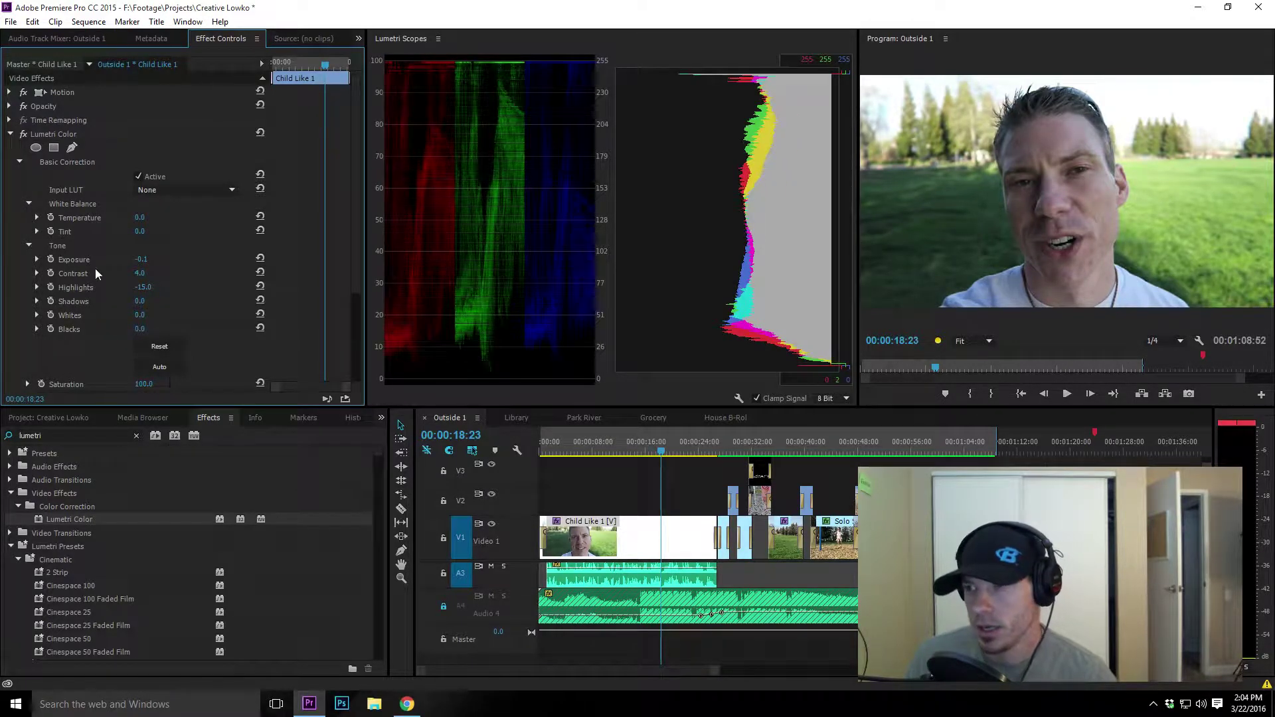
{"action": "left_click", "coordinate": [21, 135]}
{"action": "left_click", "coordinate": [22, 135]}
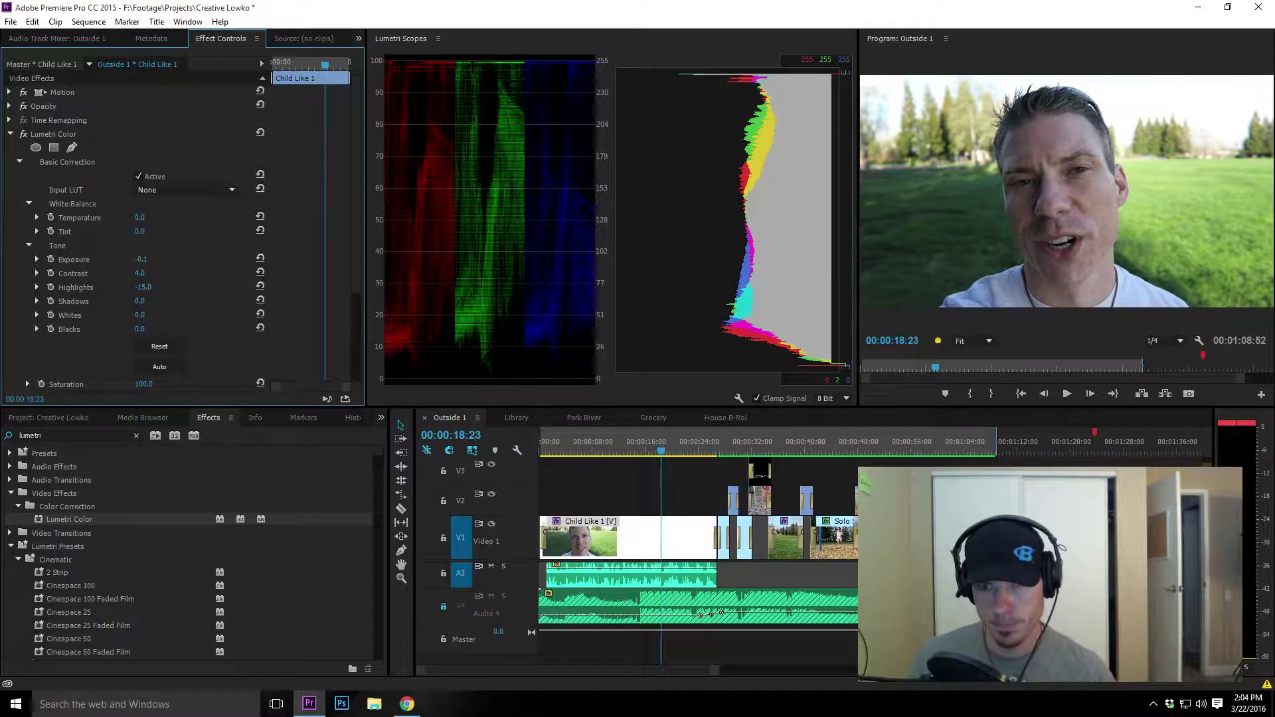
- Try a White Balance Temperature of 28.0 and compare the clip with Lumetri Color off and on
{"action": "left_click_drag", "start_coordinate": [140, 217], "coordinate": [154, 217]}
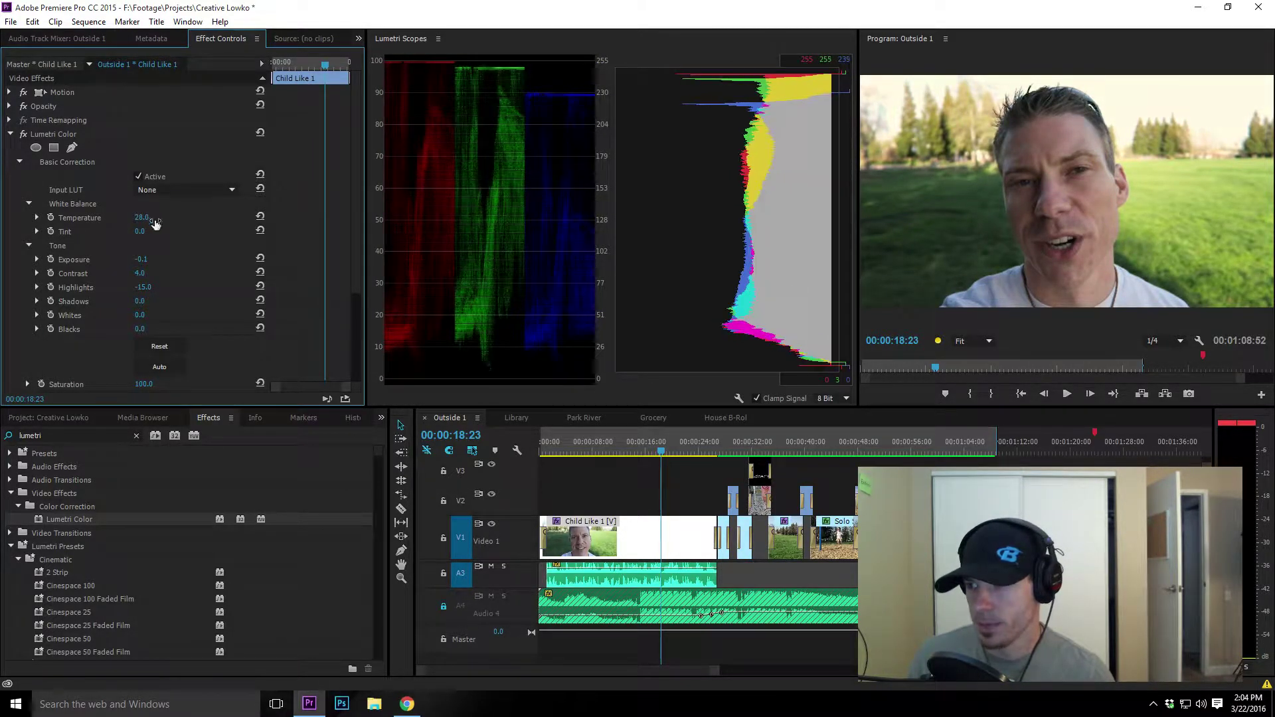
{"action": "left_click", "coordinate": [24, 135]}
{"action": "left_click", "coordinate": [24, 135]}
{"action": "left_click", "coordinate": [24, 135]}
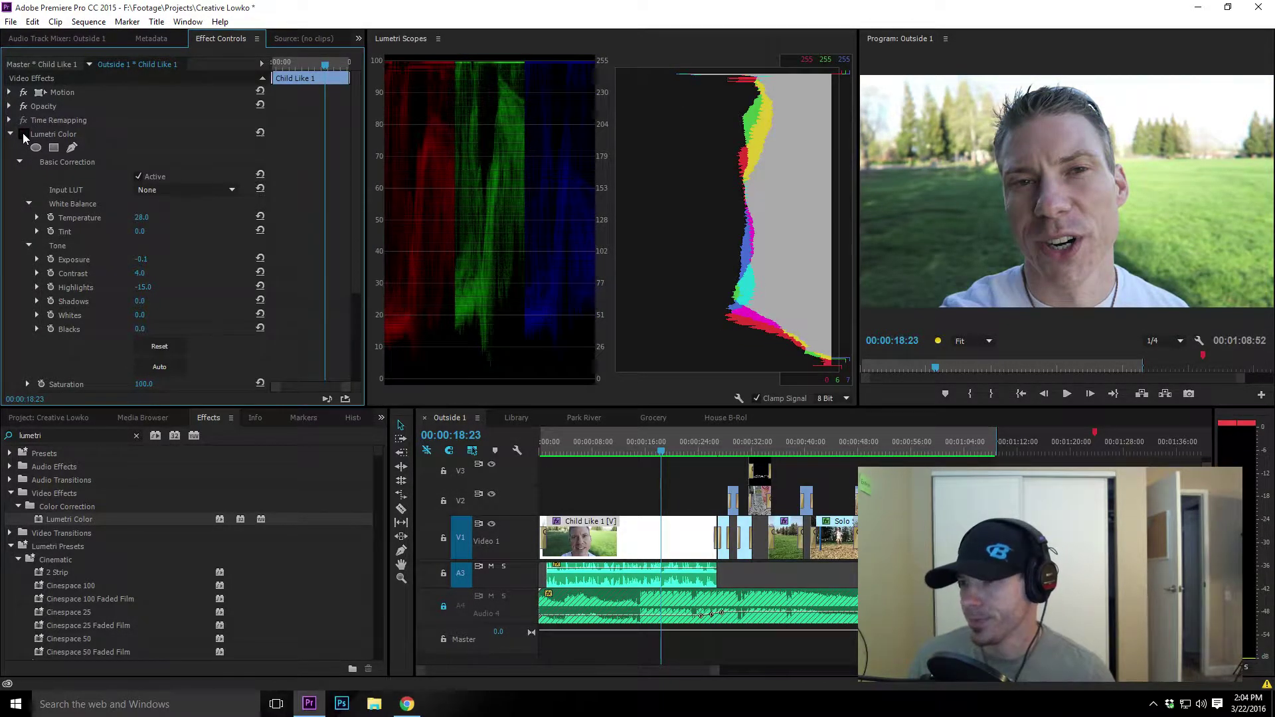
{"action": "left_click", "coordinate": [24, 135]}
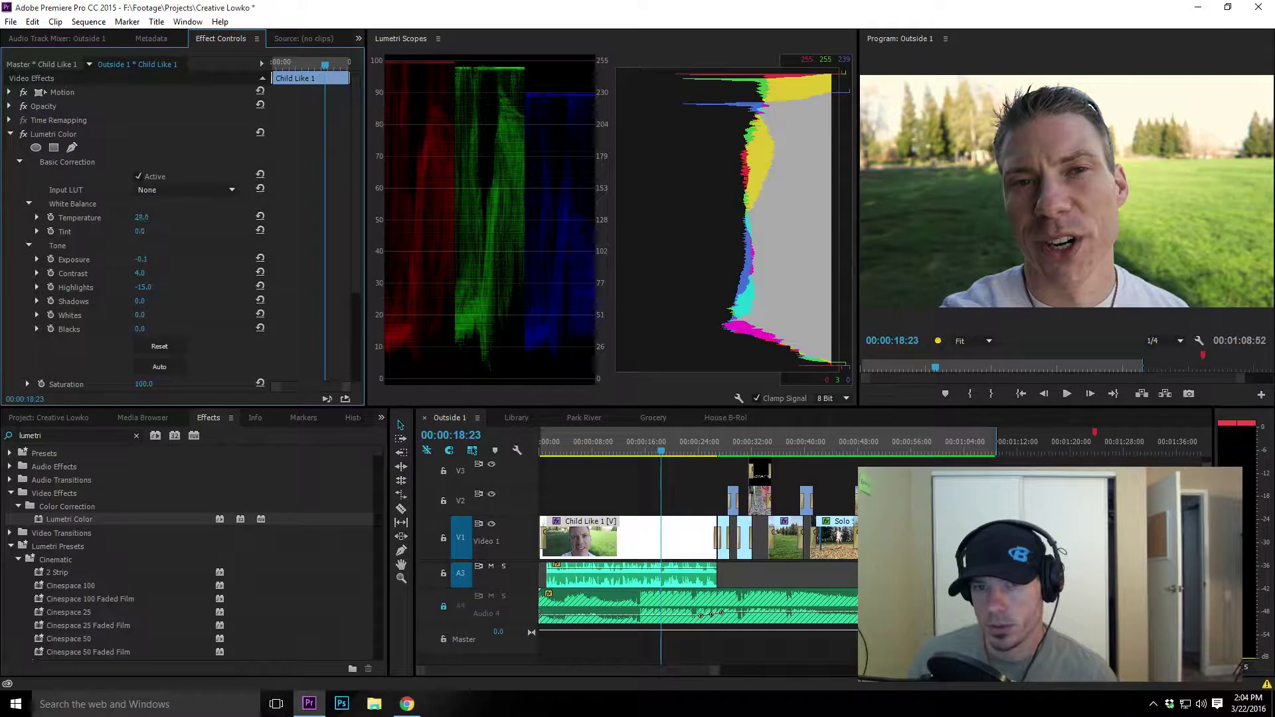
- Lower Temperature to 18.0, raise it to 21.0, and compare the clip with and without Lumetri Color
{"action": "left_click_drag", "start_coordinate": [141, 218], "coordinate": [135, 218]}
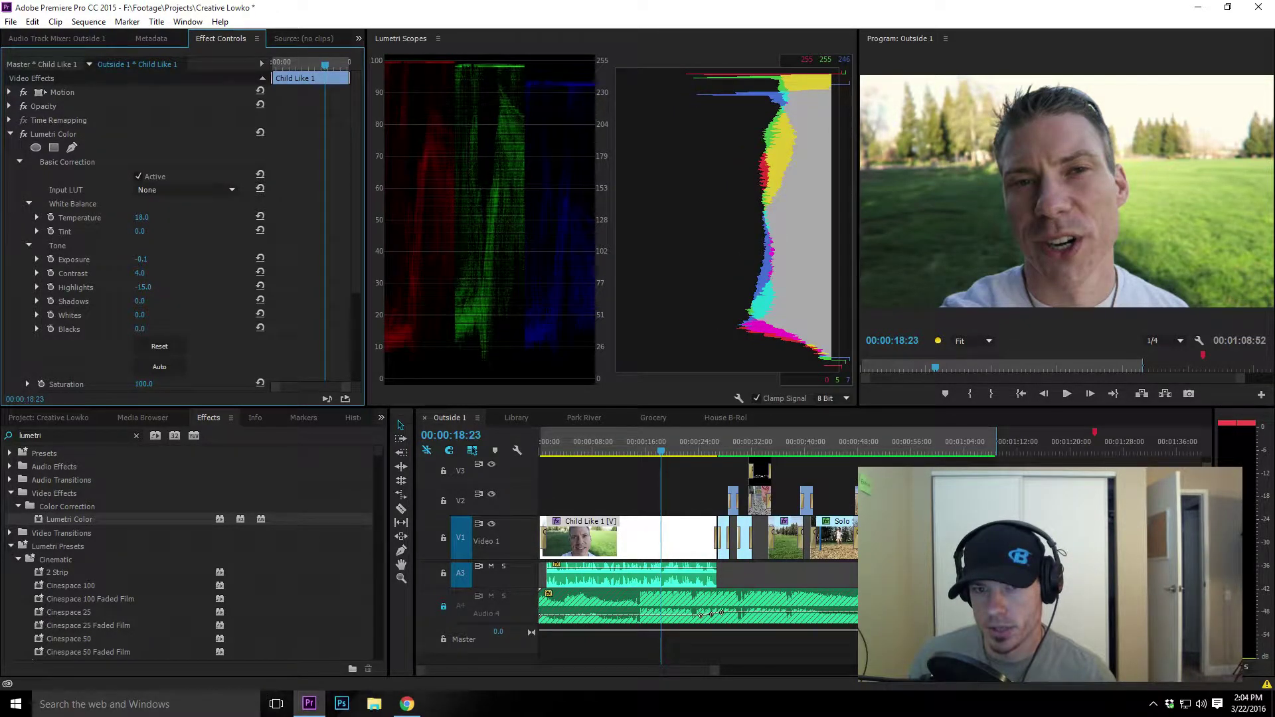
{"action": "left_click_drag", "start_coordinate": [141, 218], "coordinate": [145, 218]}
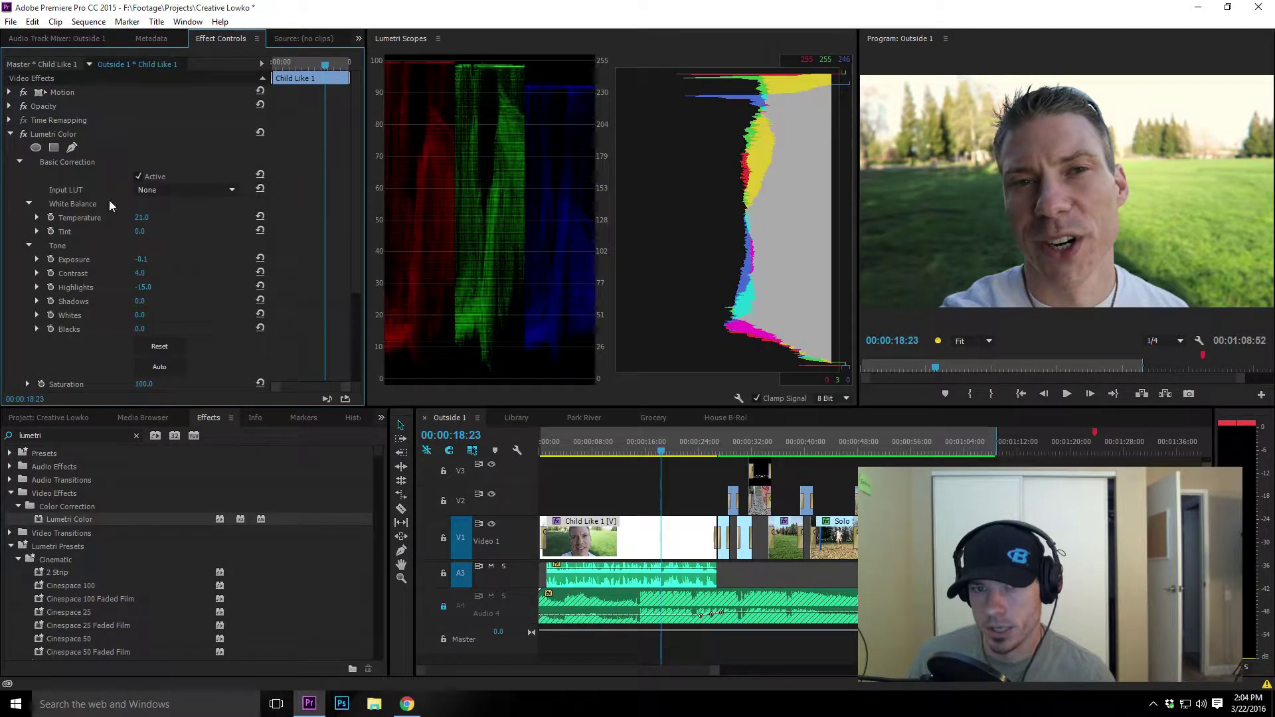
{"action": "left_click", "coordinate": [23, 134]}
{"action": "left_click", "coordinate": [23, 134]}
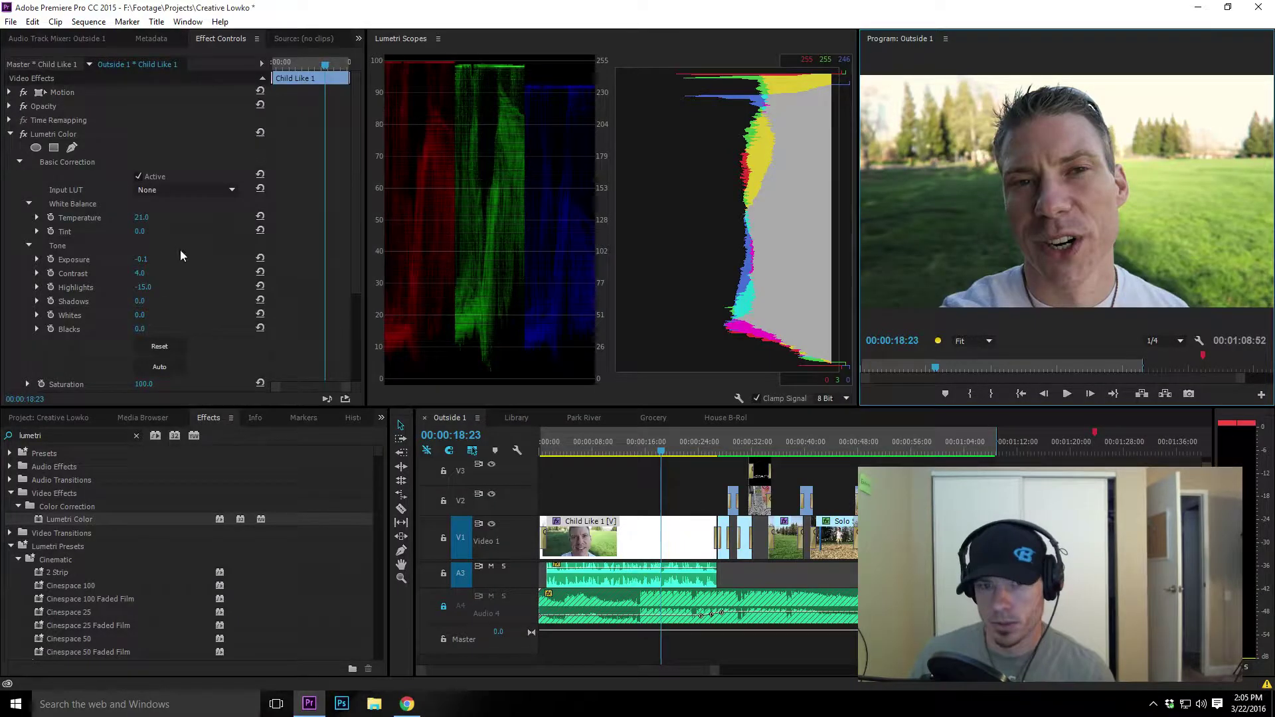
- Set the White Balance Temperature to 25, check the corrected frame full screen, and return to the workspace
{"action": "left_click", "coordinate": [138, 220]}
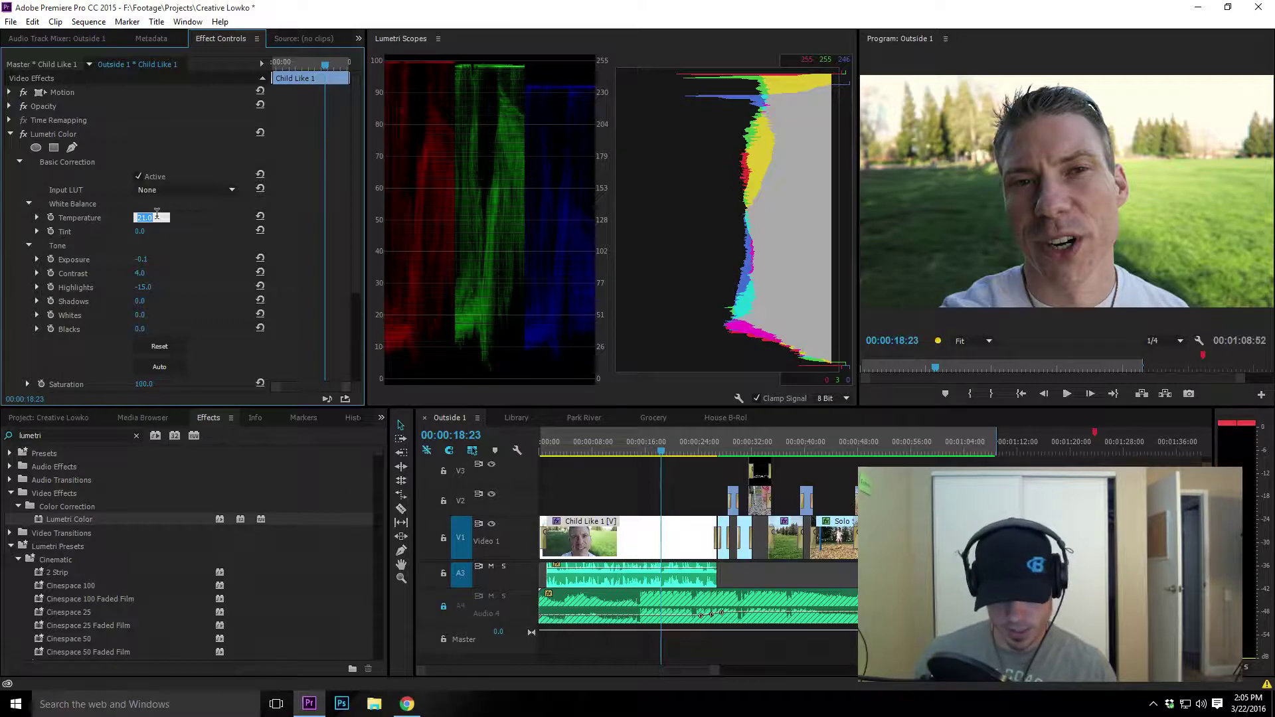
{"action": "type", "text": "25"}
{"action": "key", "text": "Return"}
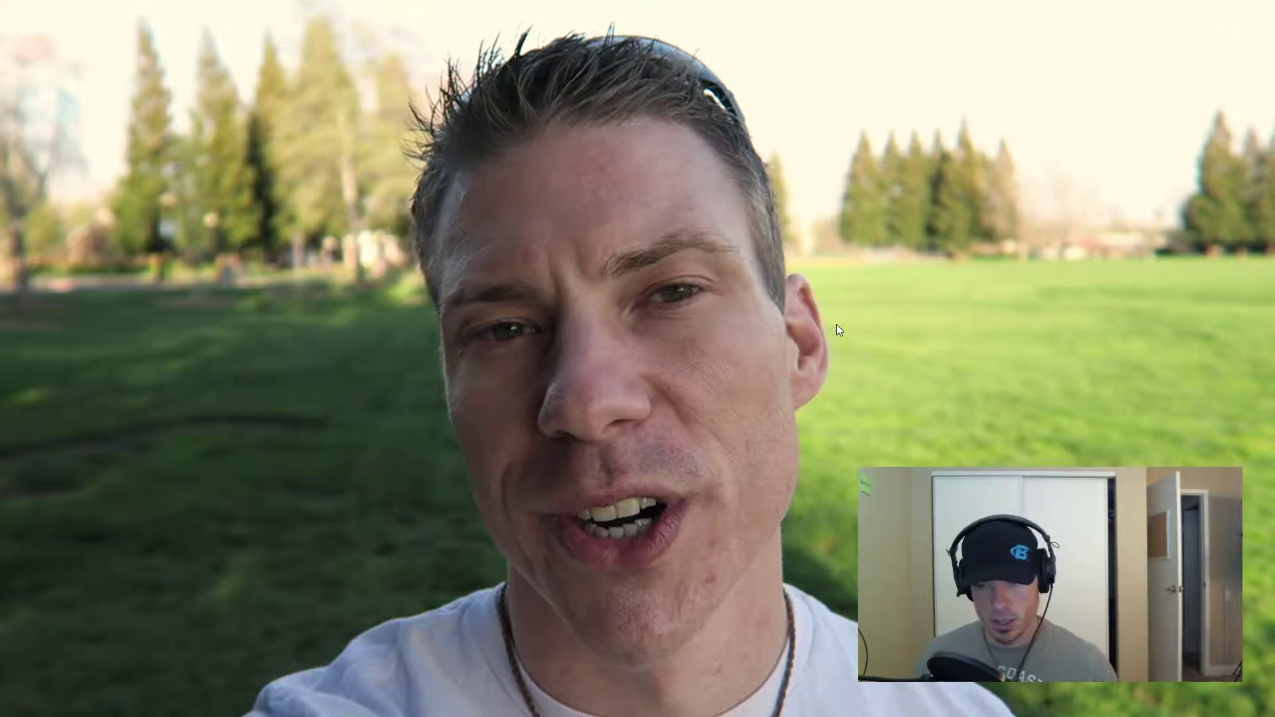
{"action": "key", "text": "Escape"}
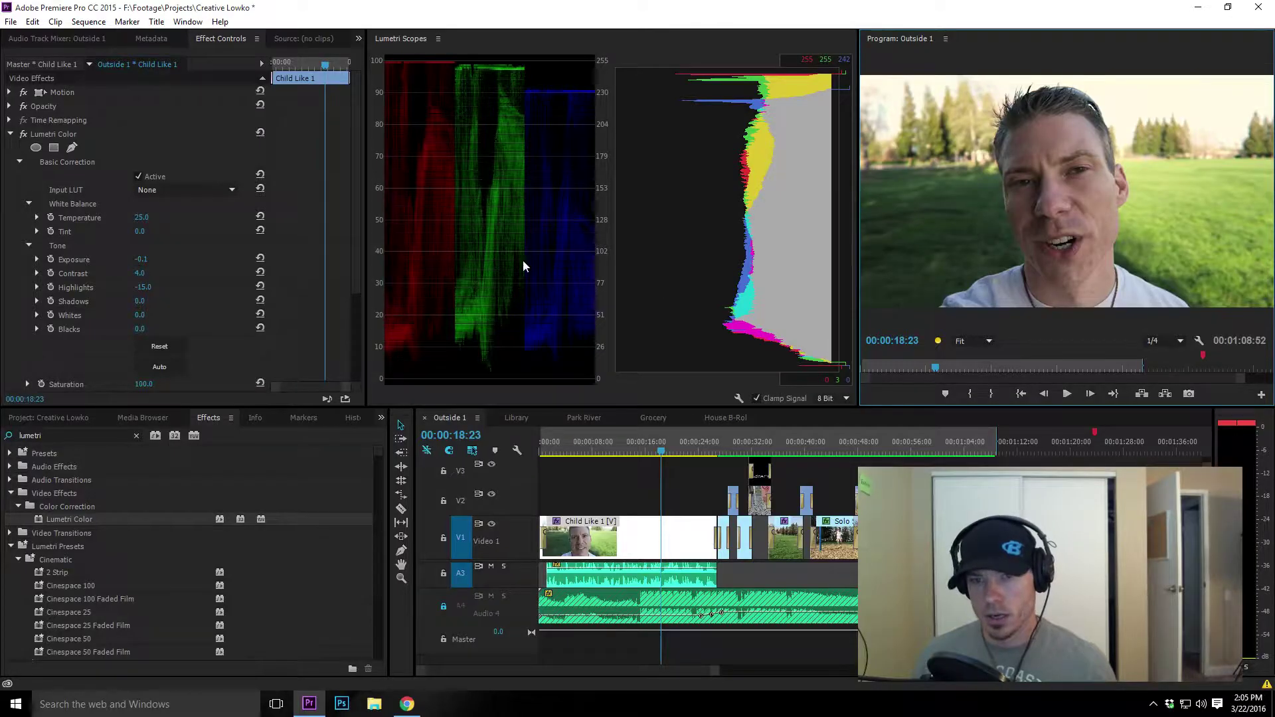
- Turn Lumetri Color off, view the uncorrected frame full screen, and re-enable the effect in the normal workspace
{"action": "left_click", "coordinate": [23, 135]}
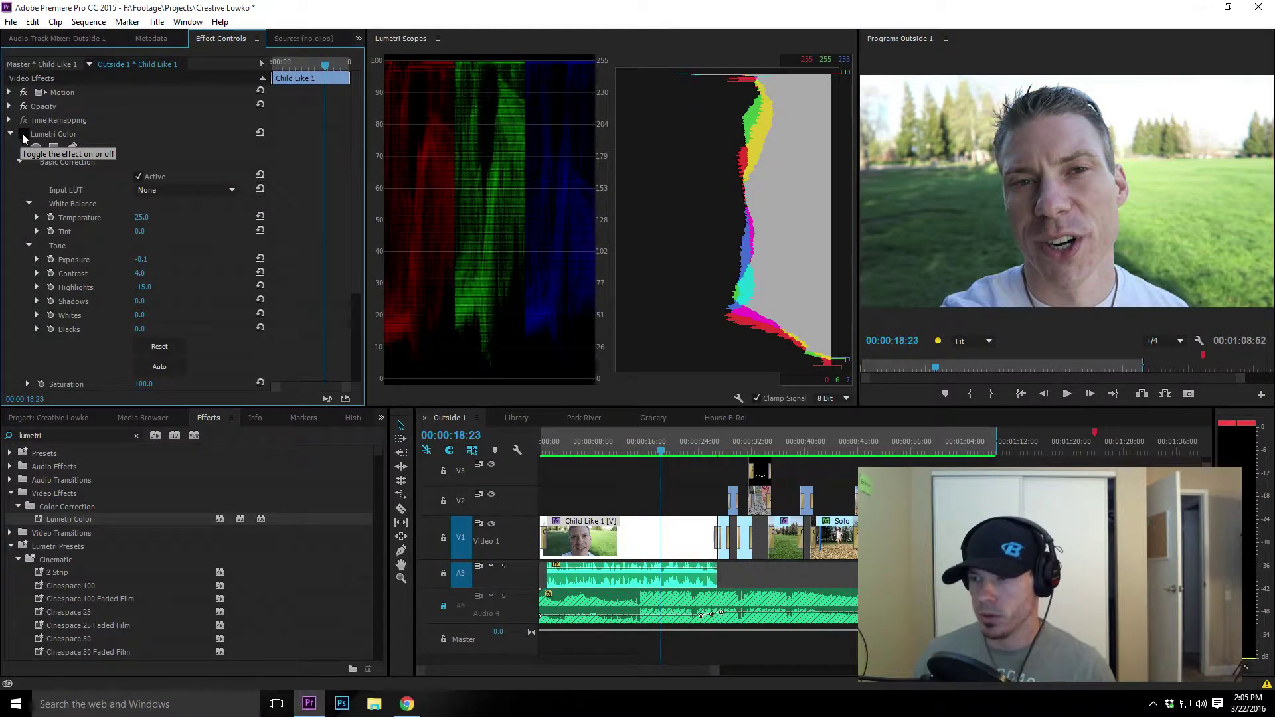
{"action": "left_click", "coordinate": [26, 136]}
{"action": "key", "text": "ctrl+grave"}
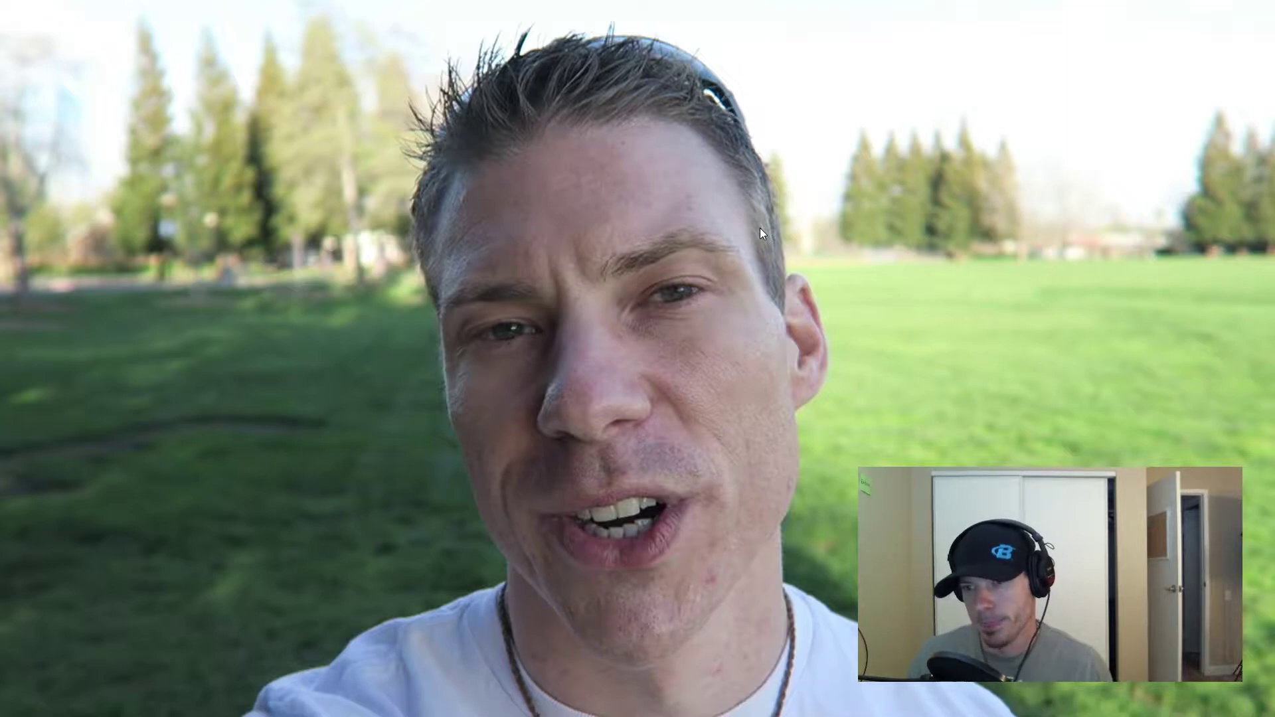
{"action": "key", "text": "ctrl+grave"}
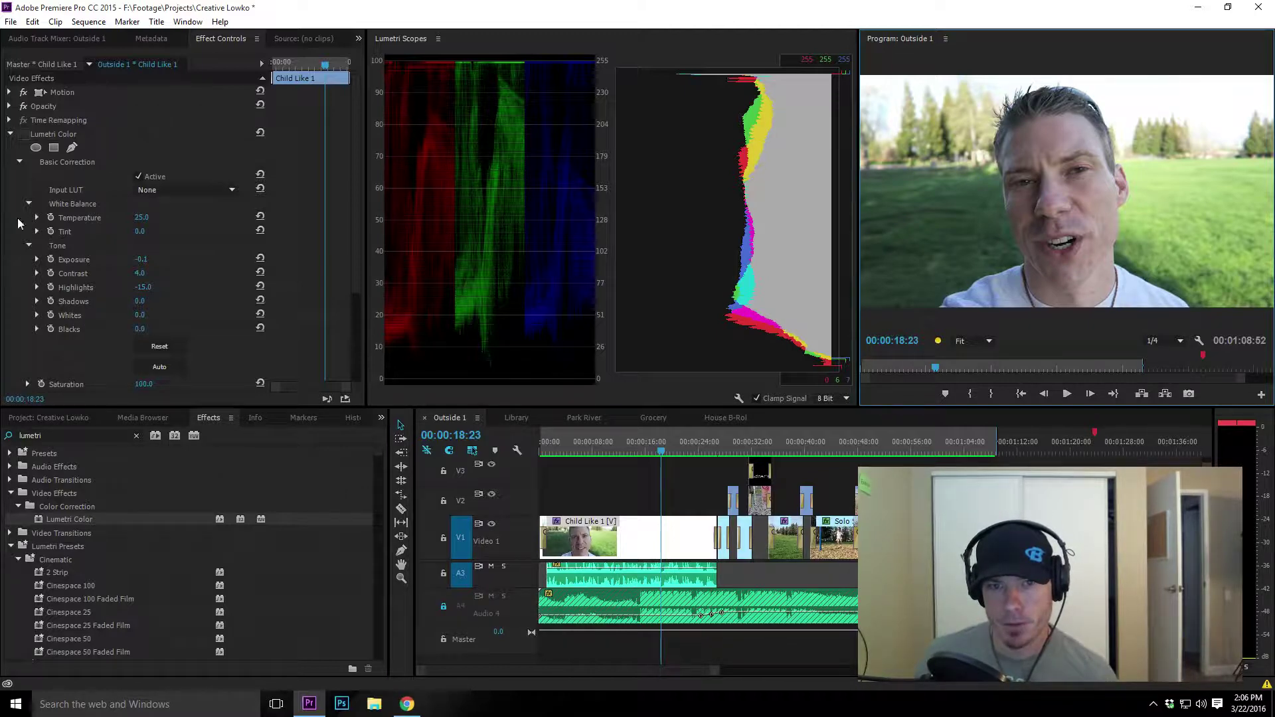
{"action": "left_click", "coordinate": [23, 135]}
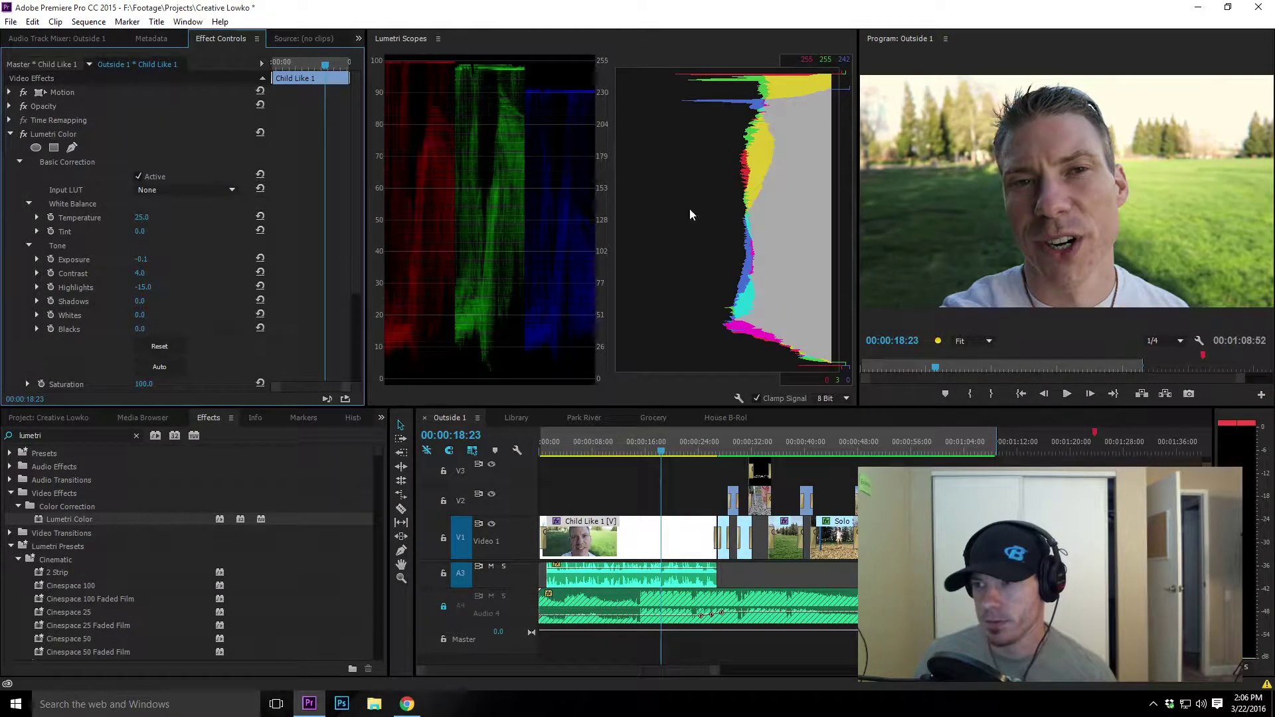
- Try Saturation at 112 in Basic Correction and check the frame full screen
{"action": "scroll", "coordinate": [48, 292], "scroll_direction": "down", "scroll_amount": 2}
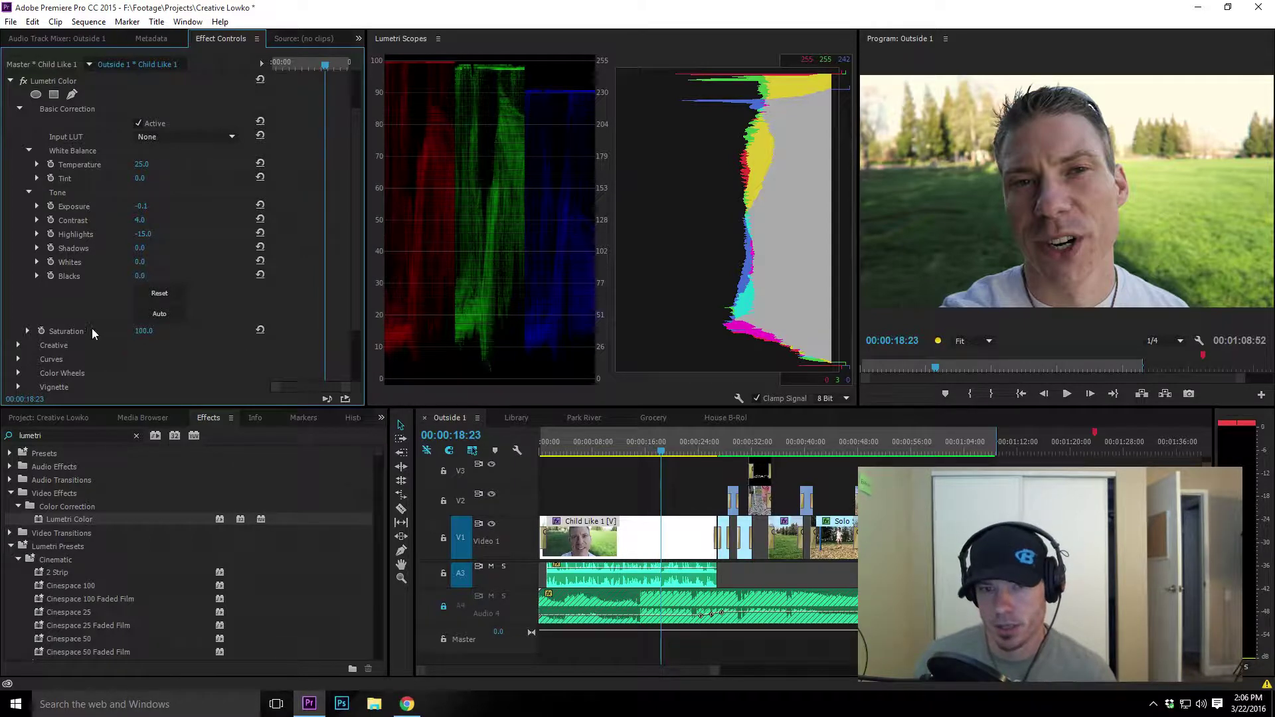
{"action": "left_click_drag", "start_coordinate": [135, 334], "coordinate": [150, 334]}
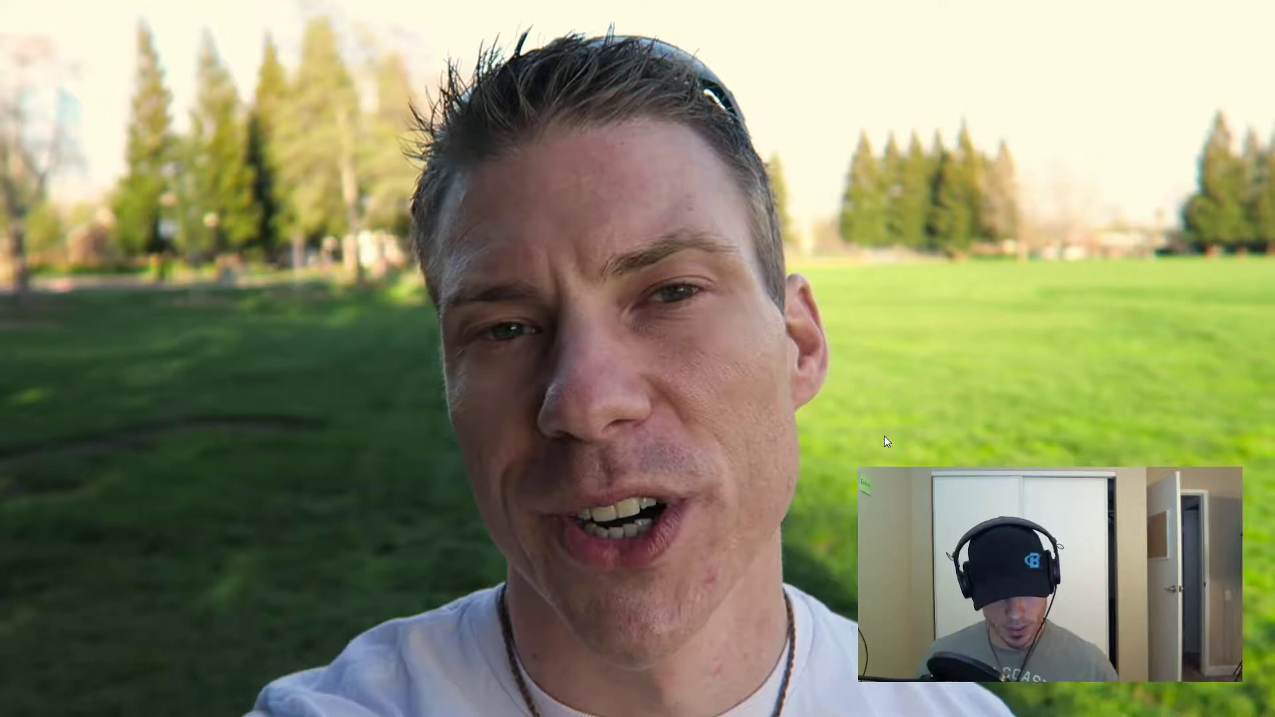
{"action": "key", "text": "Escape"}
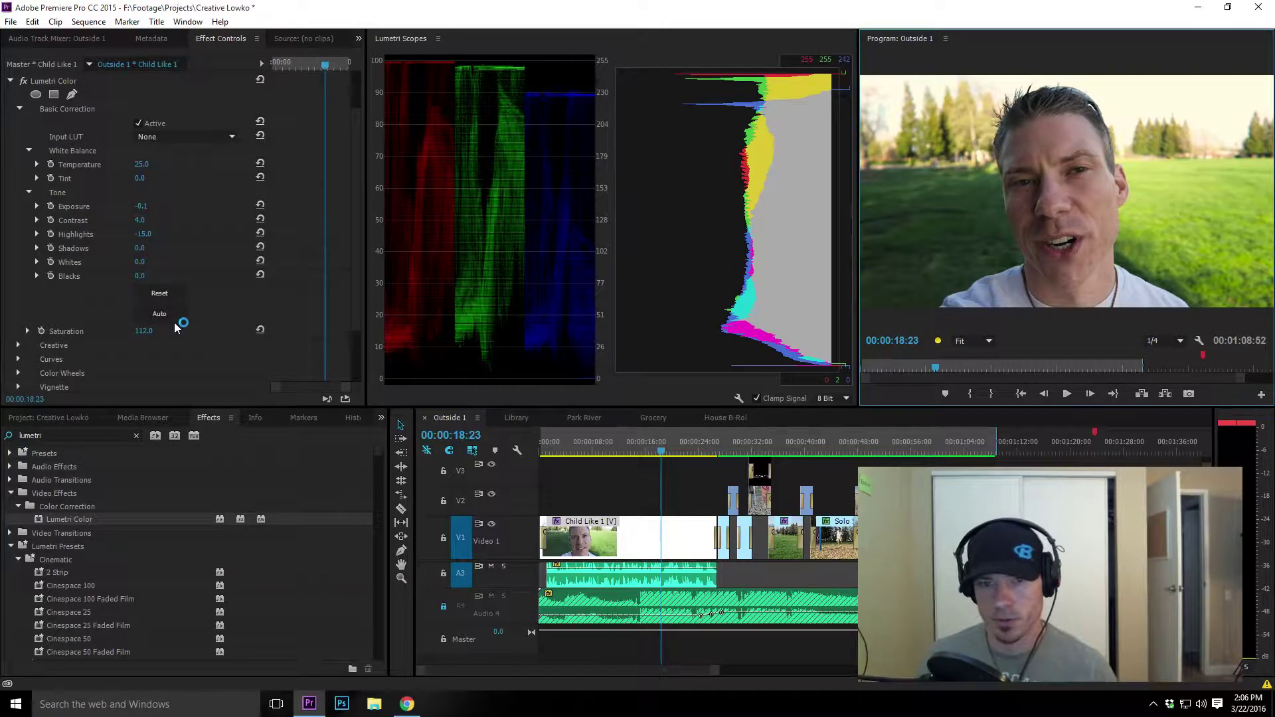
- Set Saturation to 108 in Basic Correction, check the frame full screen, and return to the workspace
{"action": "left_click", "coordinate": [145, 332]}
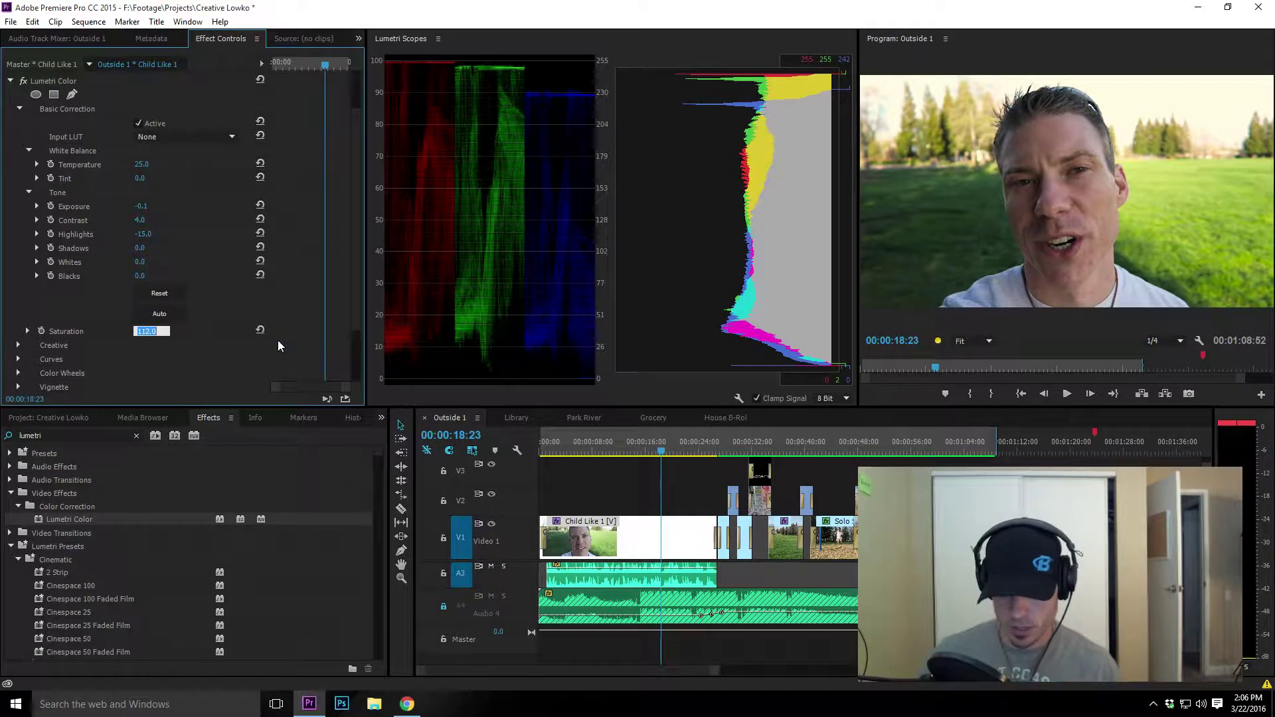
{"action": "type", "text": "108"}
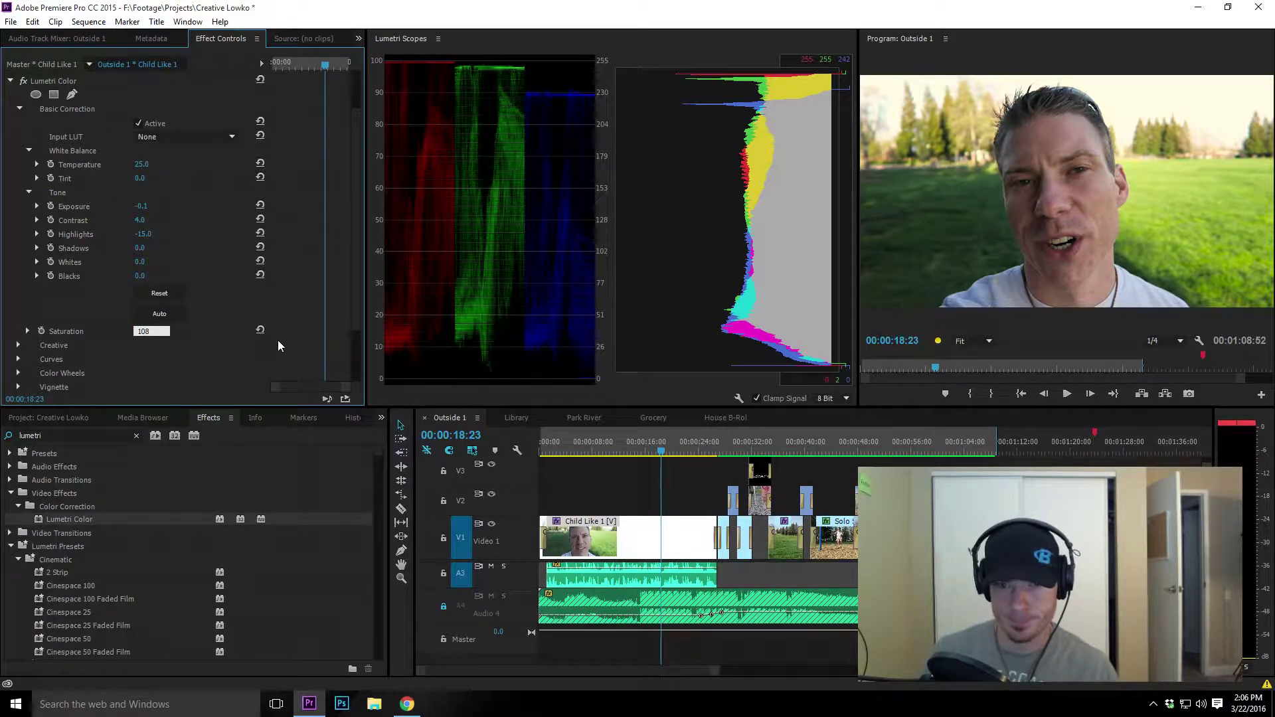
{"action": "key", "text": "Return"}
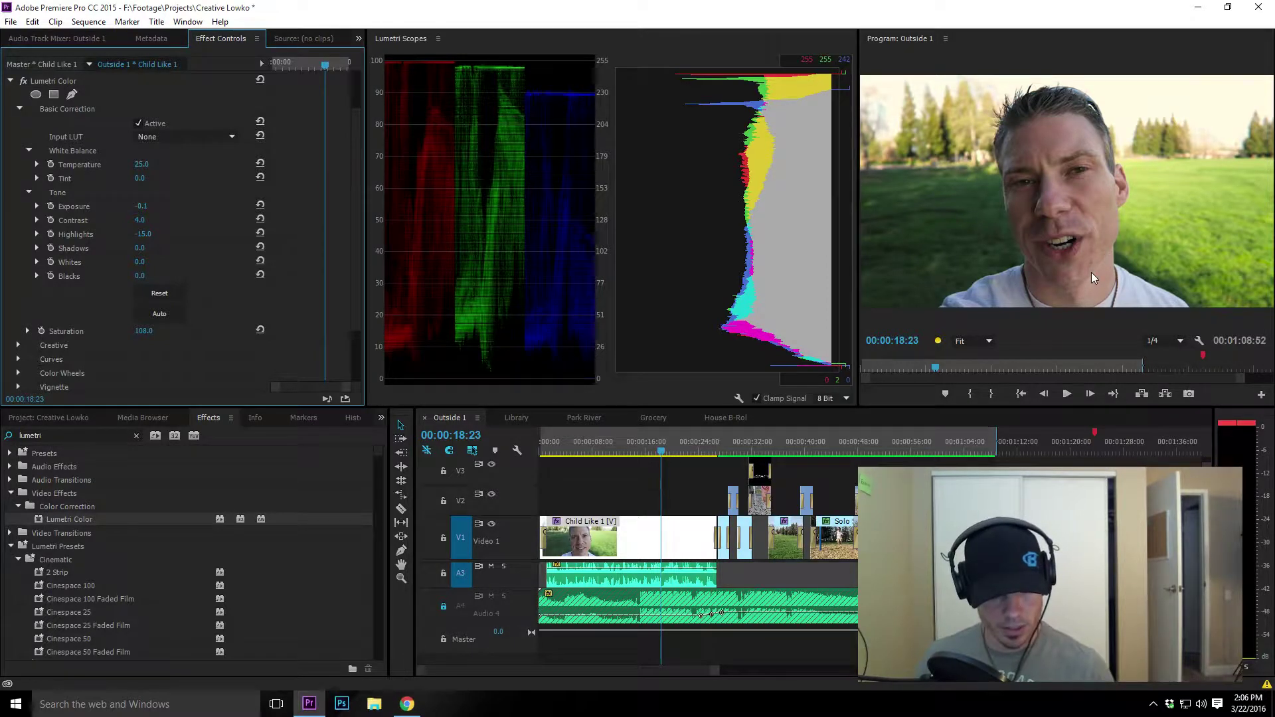
{"action": "key", "text": "ctrl+grave"}
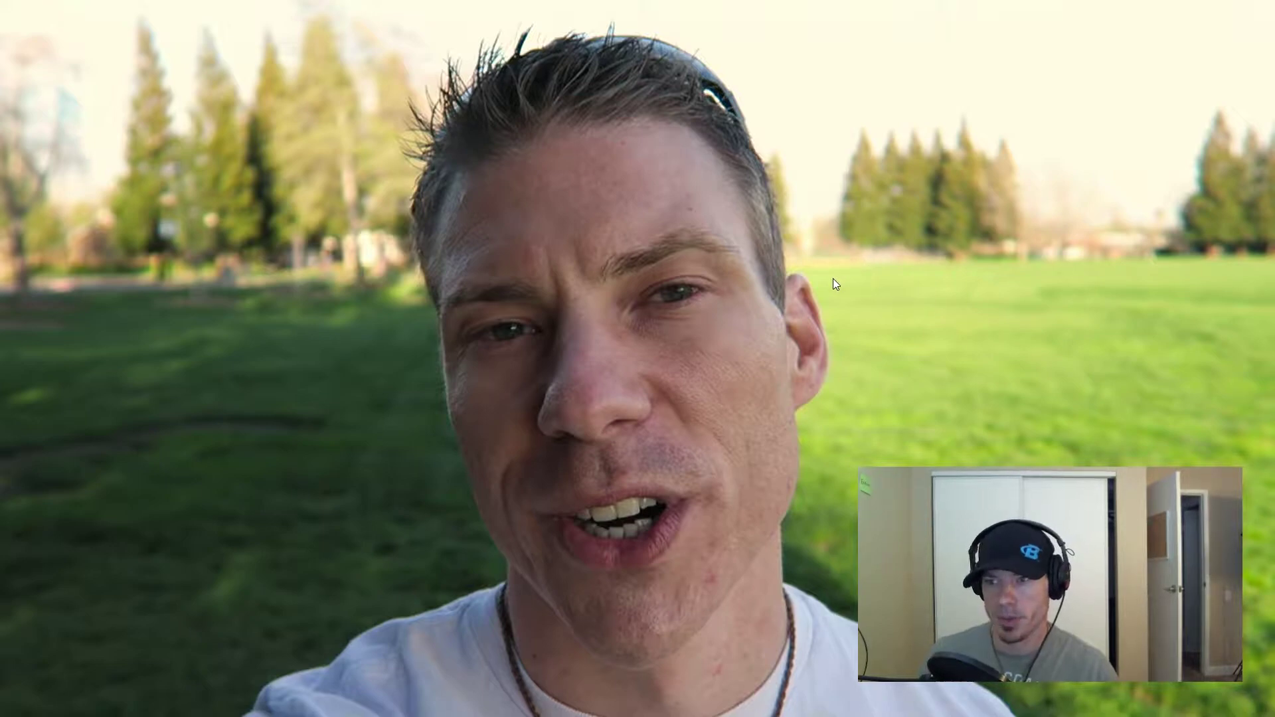
{"action": "key", "text": "ctrl+grave"}
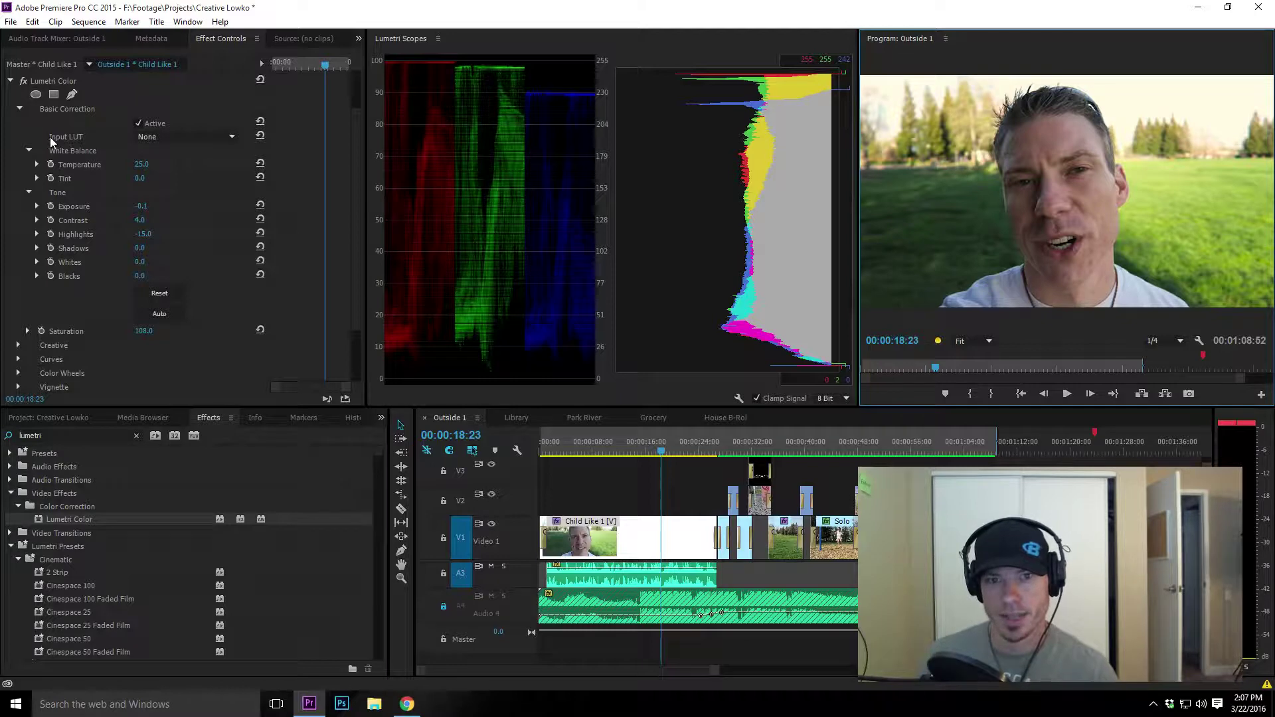
- Review the available Input LUT profiles in Basic Correction, keeping None selected
{"action": "left_click", "coordinate": [158, 137]}
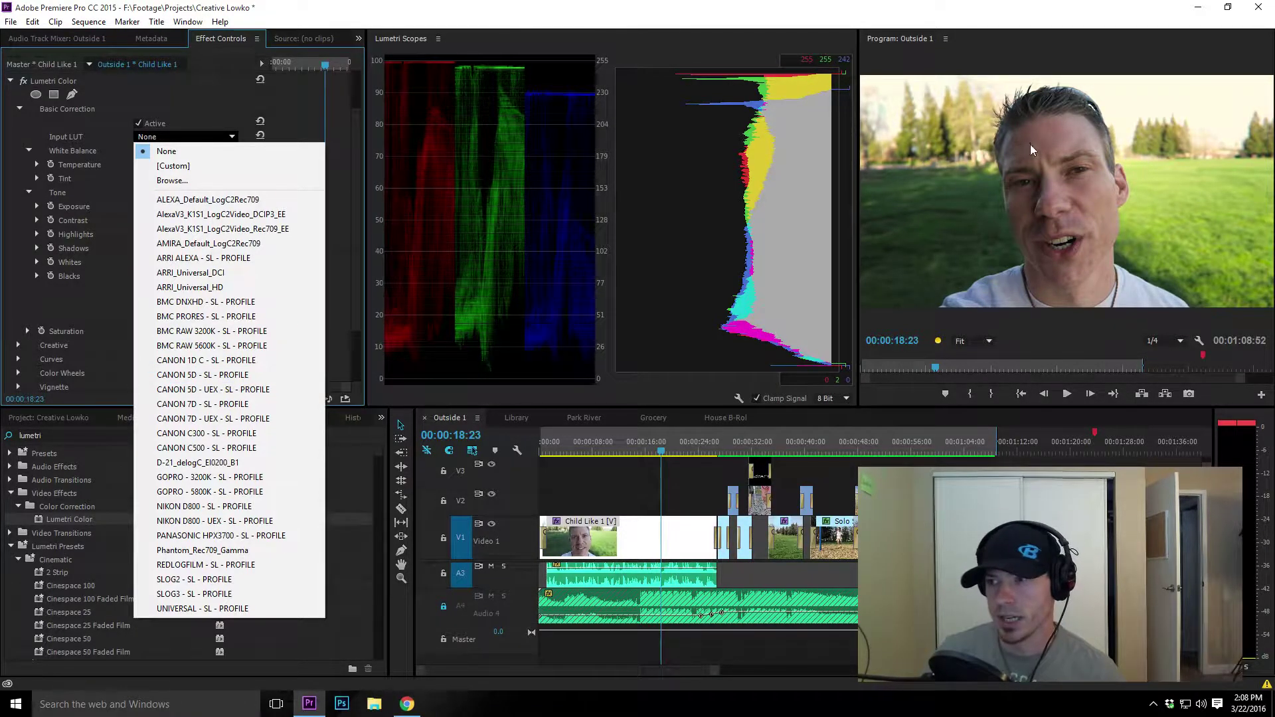
{"action": "key", "text": "ctrl+s"}
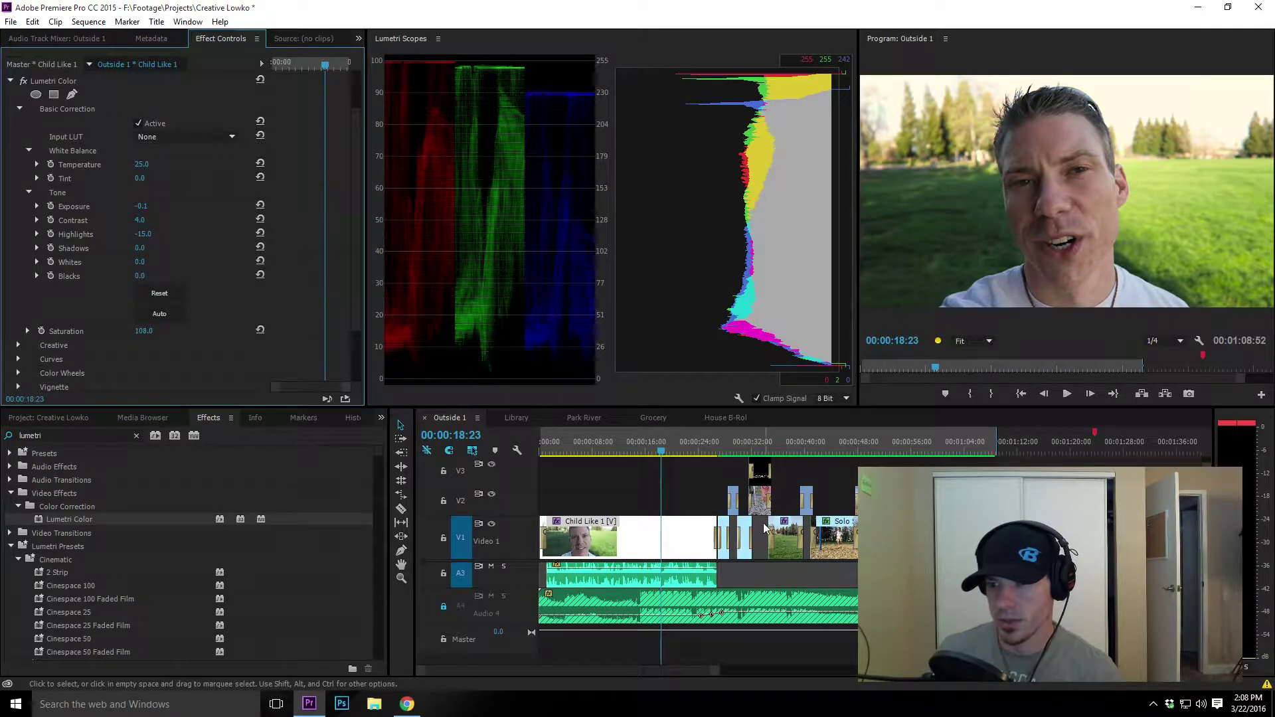
{"action": "left_click", "coordinate": [197, 138]}
{"action": "left_click", "coordinate": [197, 138]}
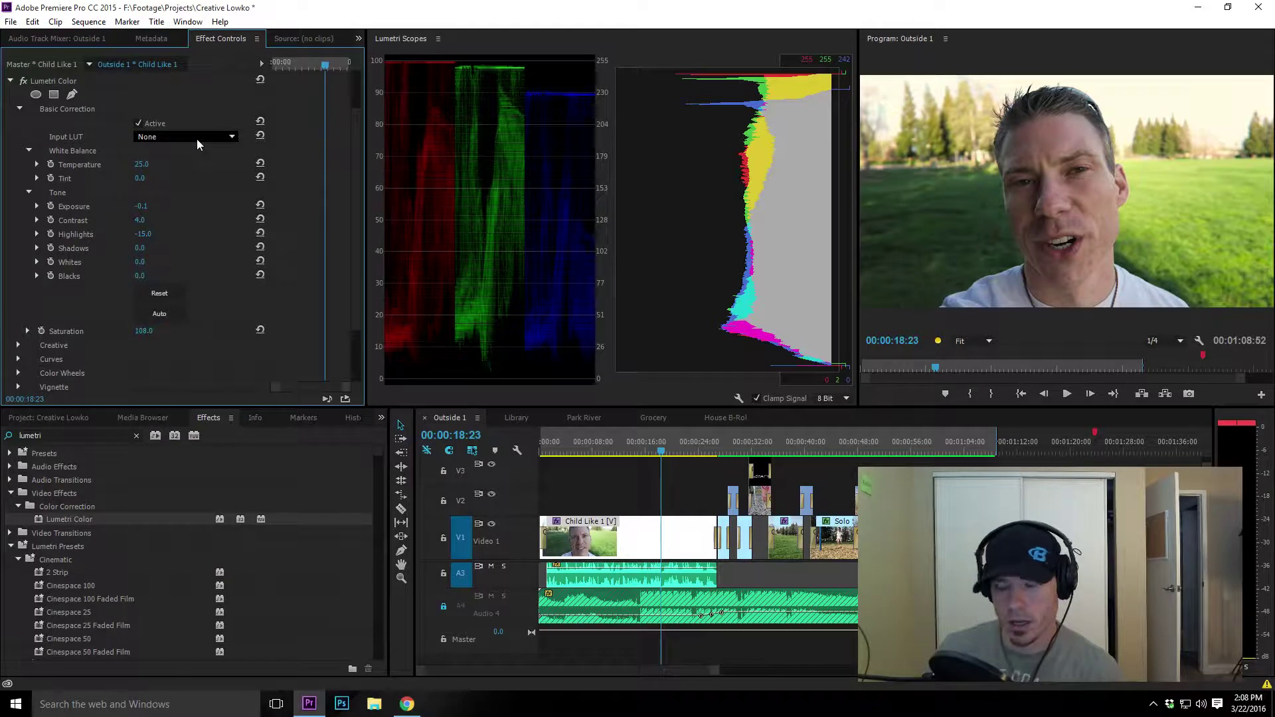
- Switch between Premiere Pro and Photoshop, ending in Photoshop to examine the open portrait photo
{"action": "key", "text": "alt+Tab"}
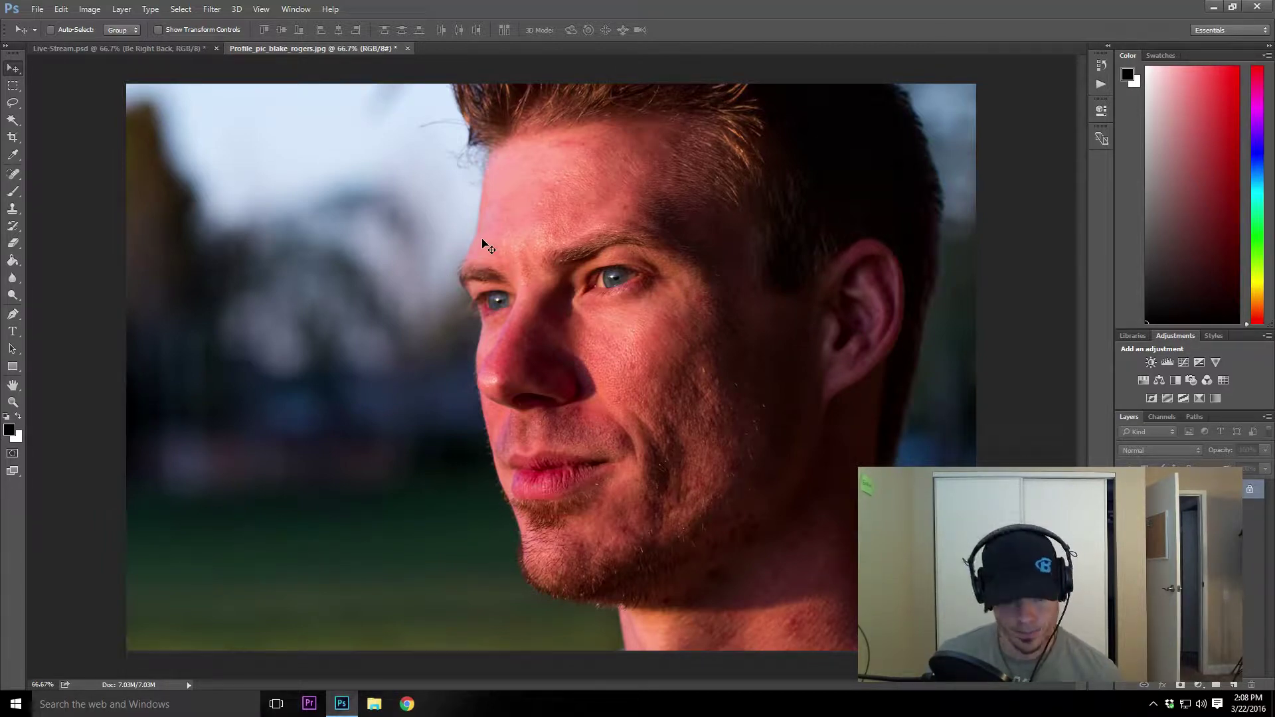
{"action": "key", "text": "alt+Tab"}
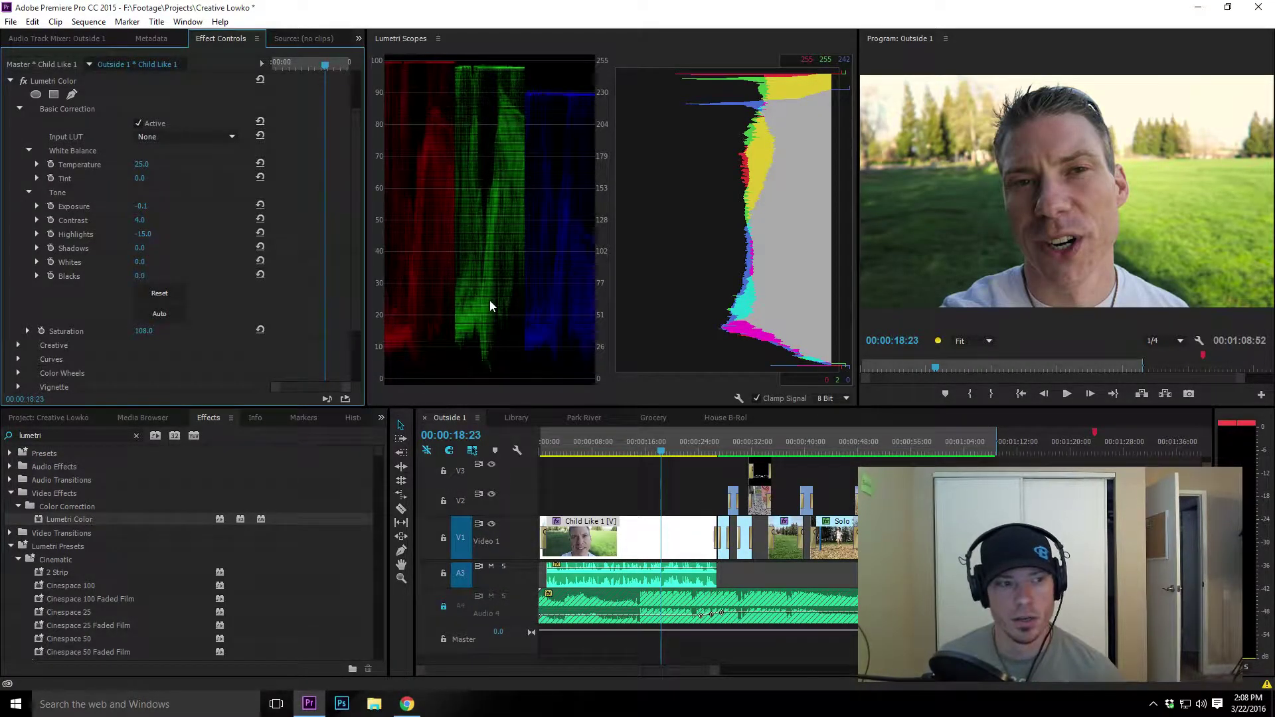
{"action": "key", "text": "alt+Tab"}
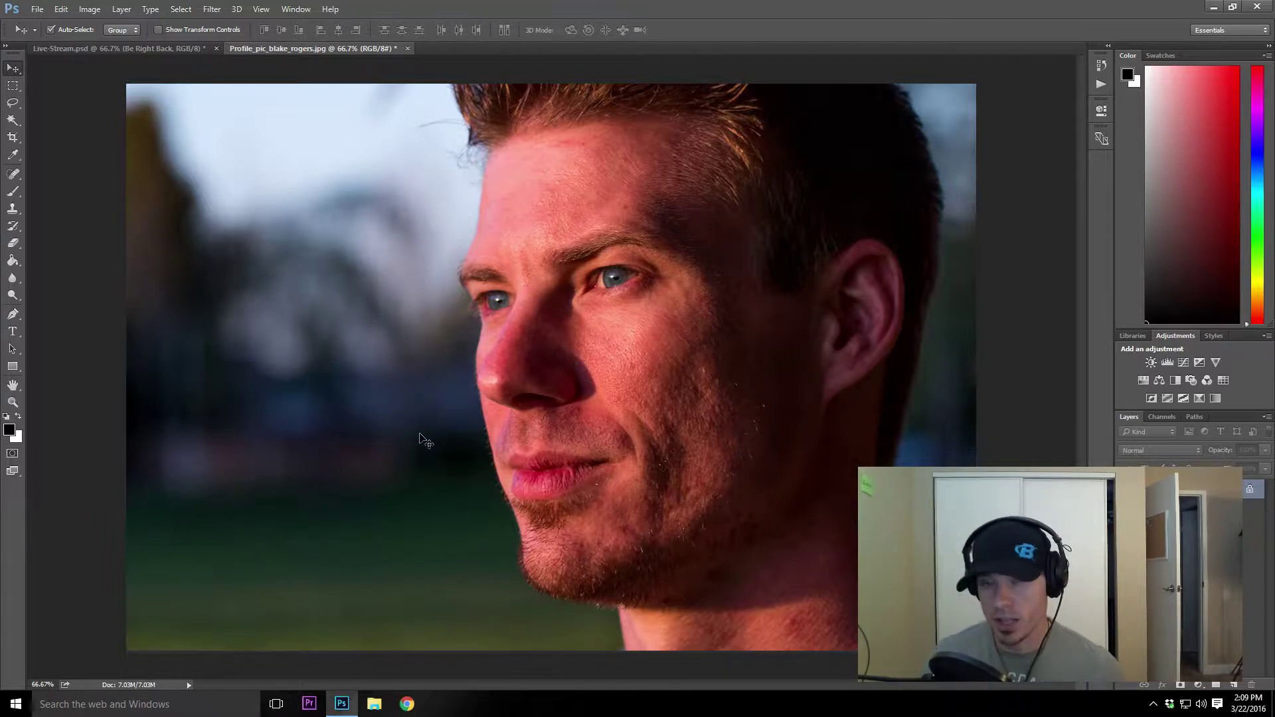
- Switch back to Premiere Pro, try the CANON 7D - SL - PROFILE Input LUT with a full-screen check, and reset the LUT to None
{"action": "key", "text": "alt+Tab"}
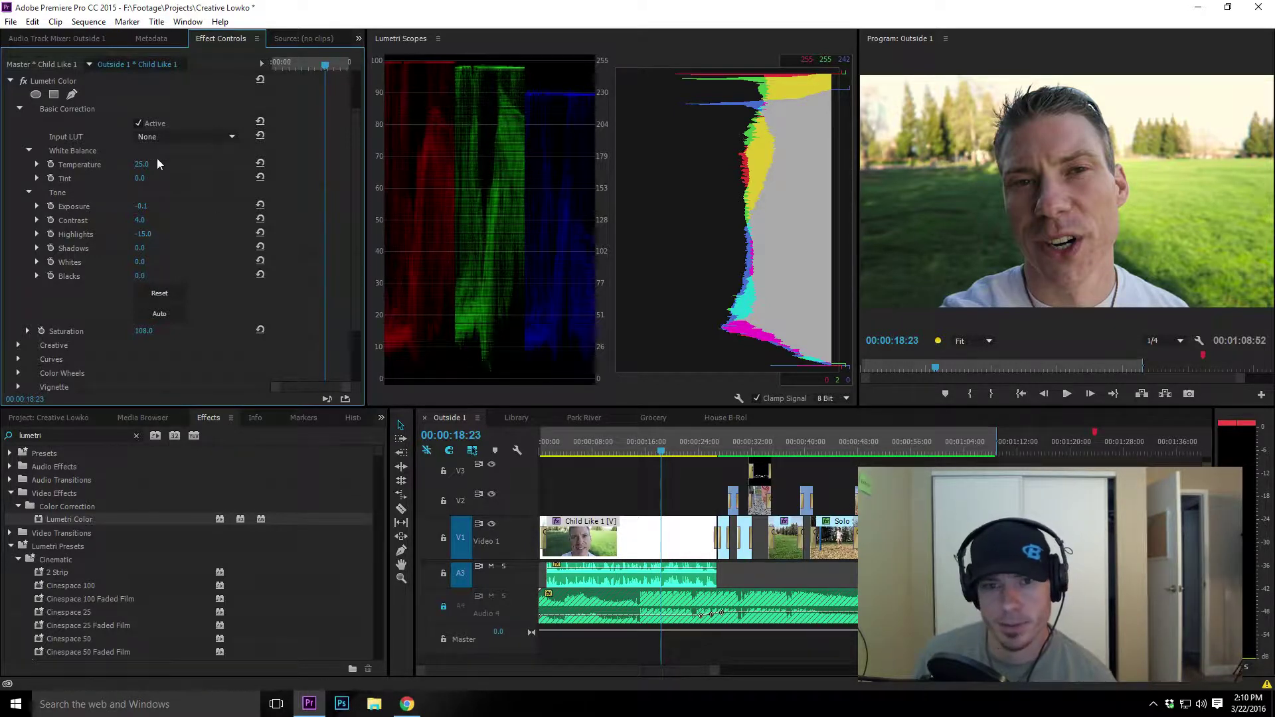
{"action": "left_click", "coordinate": [158, 137]}
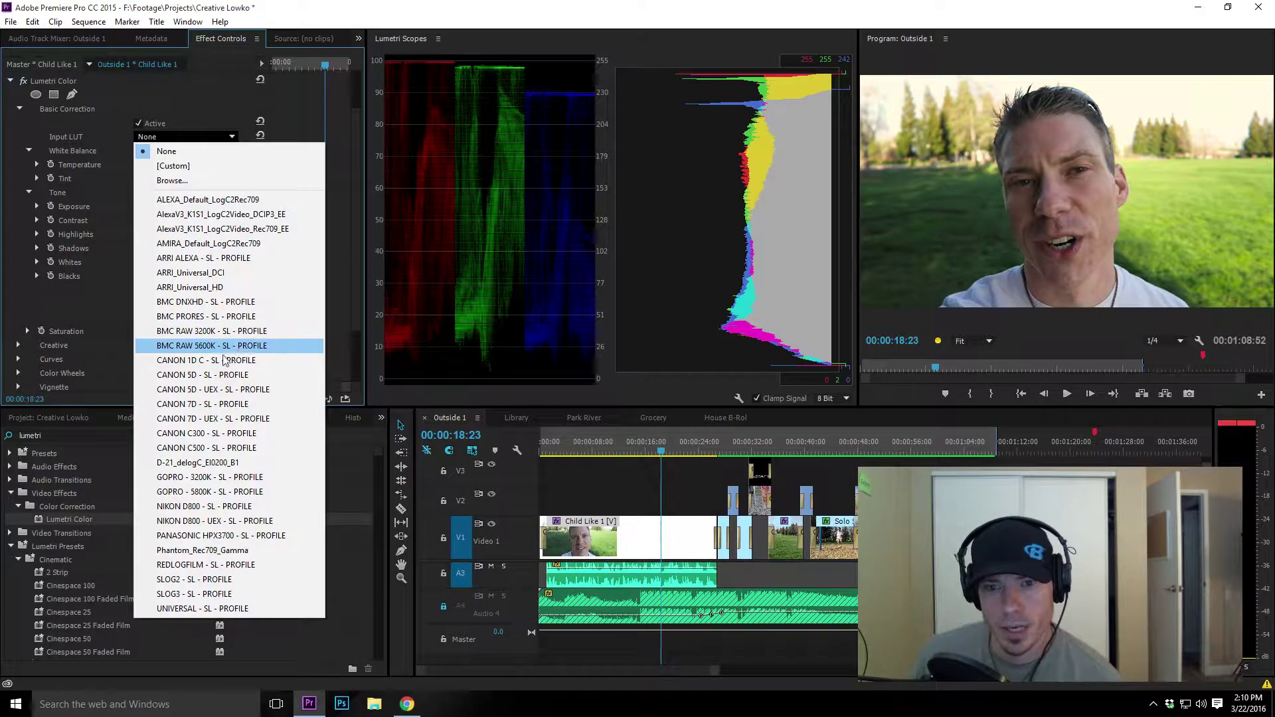
{"action": "left_click", "coordinate": [195, 404]}
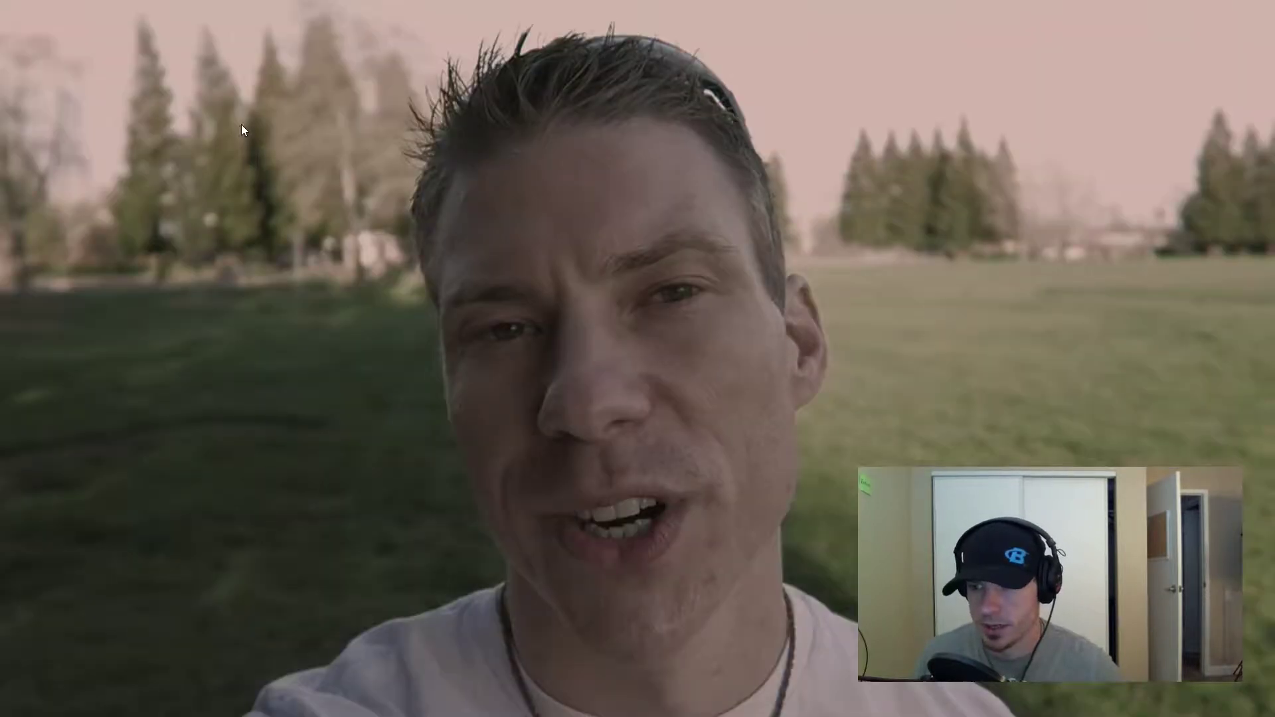
{"action": "key", "text": "ctrl+grave"}
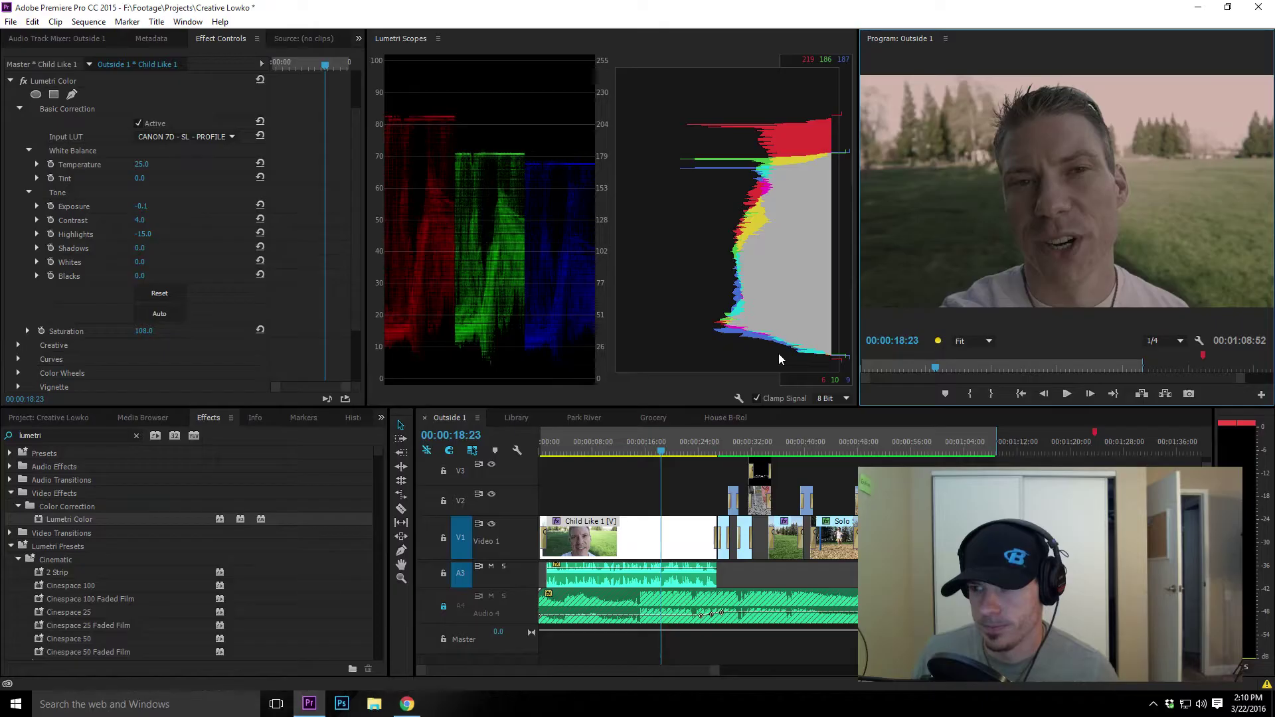
{"action": "left_click", "coordinate": [259, 137]}
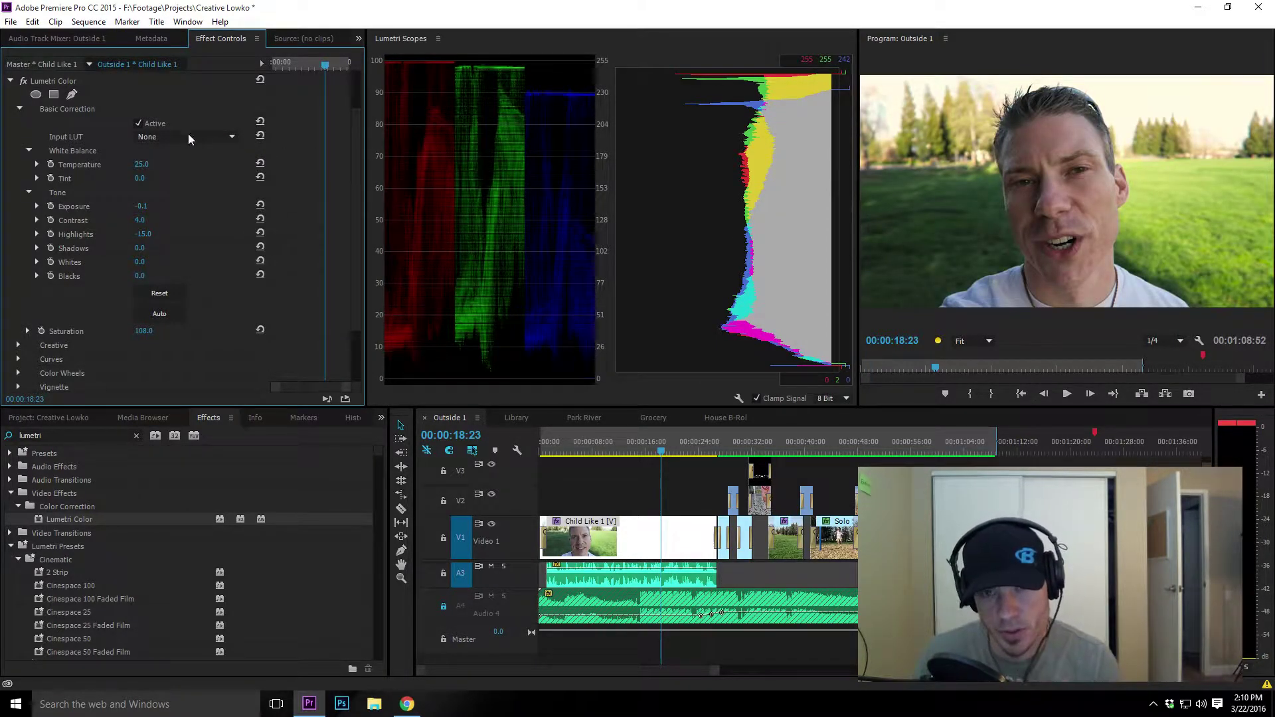
- Expand Lumetri Color's Creative section and examine its Look, Intensity, Adjustments and Shadow and Highlight Tint settings
{"action": "scroll", "coordinate": [102, 213], "scroll_direction": "down", "scroll_amount": 2}
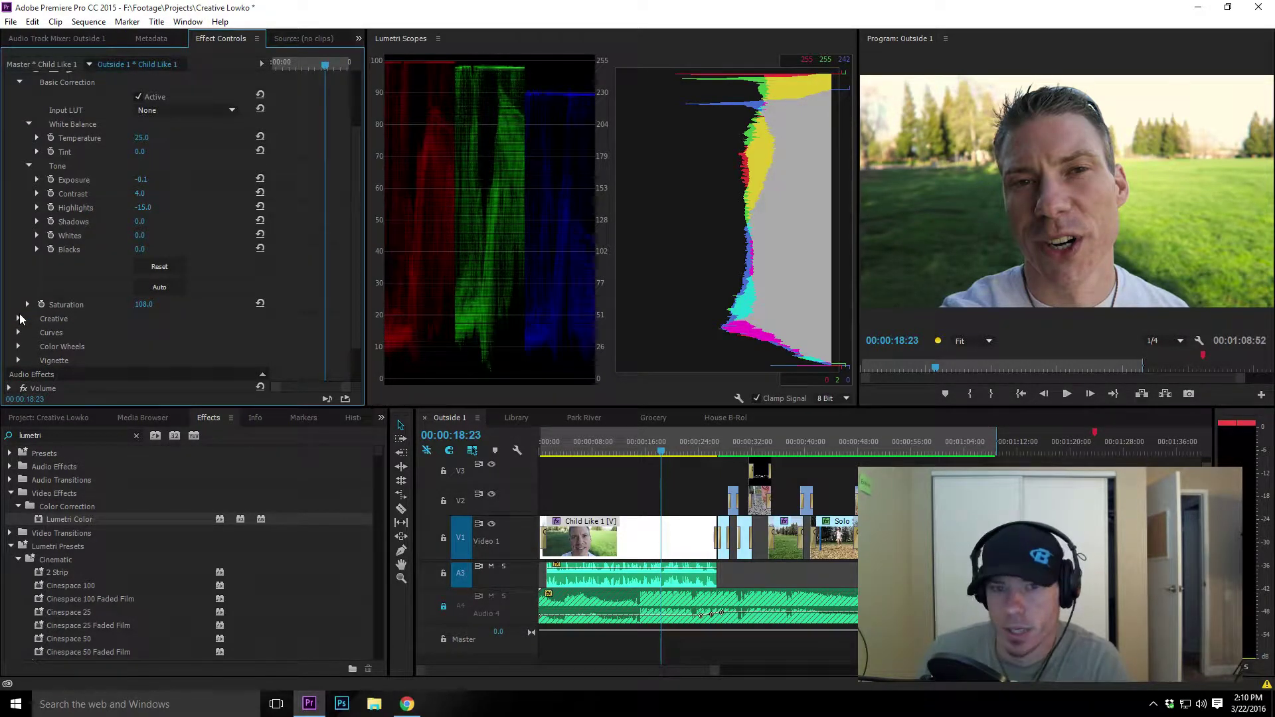
{"action": "left_click", "coordinate": [18, 317]}
{"action": "scroll", "coordinate": [37, 307], "scroll_direction": "down", "scroll_amount": 1}
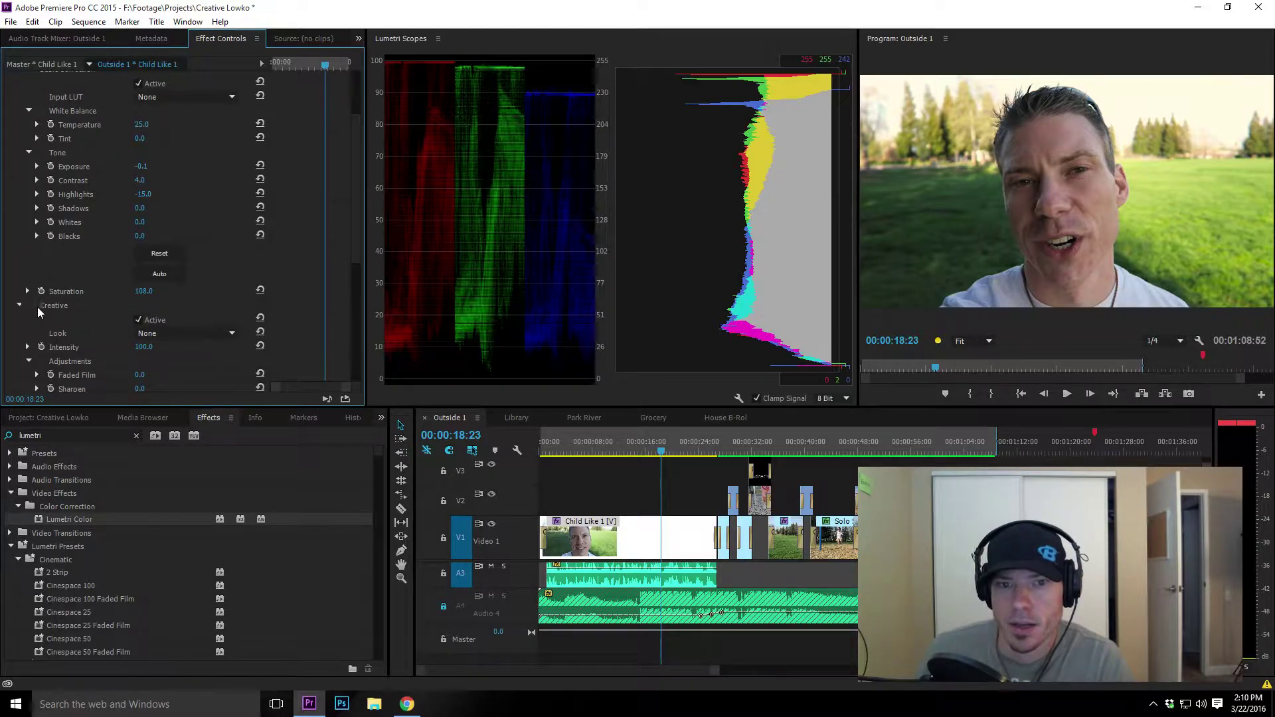
{"action": "scroll", "coordinate": [35, 146], "scroll_direction": "up", "scroll_amount": 5}
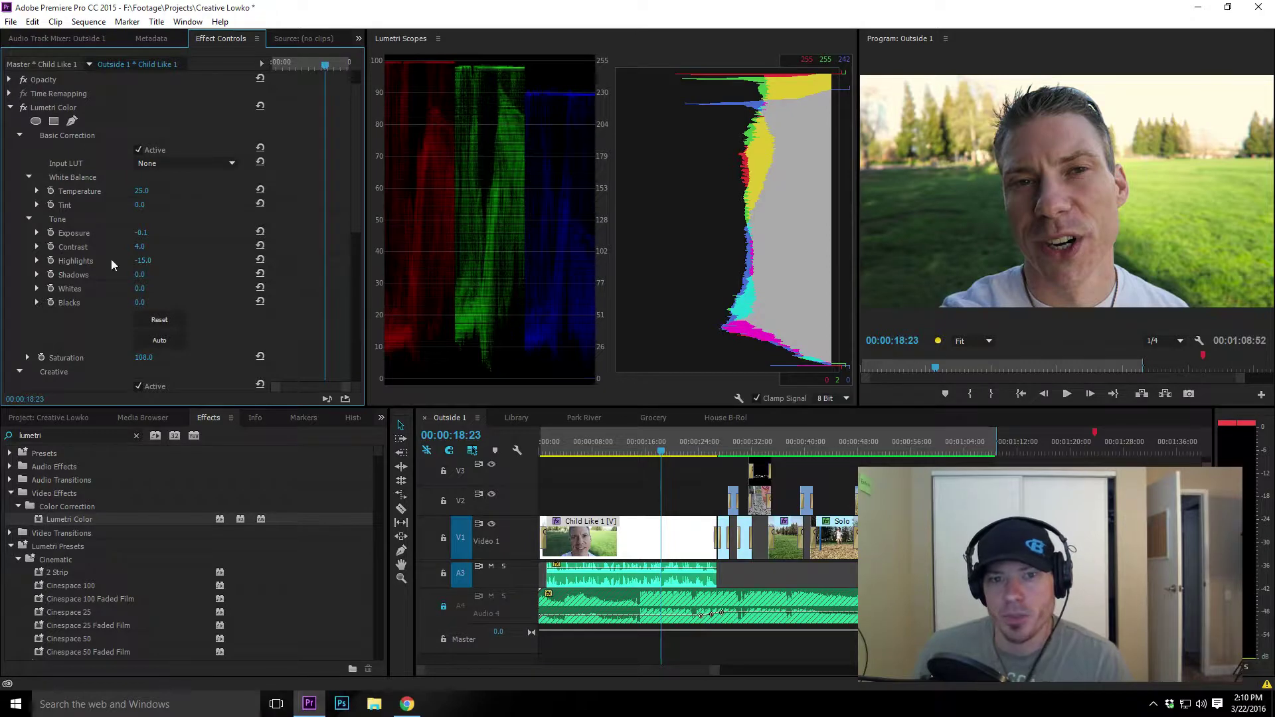
{"action": "scroll", "coordinate": [118, 286], "scroll_direction": "down", "scroll_amount": 1}
{"action": "scroll", "coordinate": [118, 286], "scroll_direction": "down", "scroll_amount": 2}
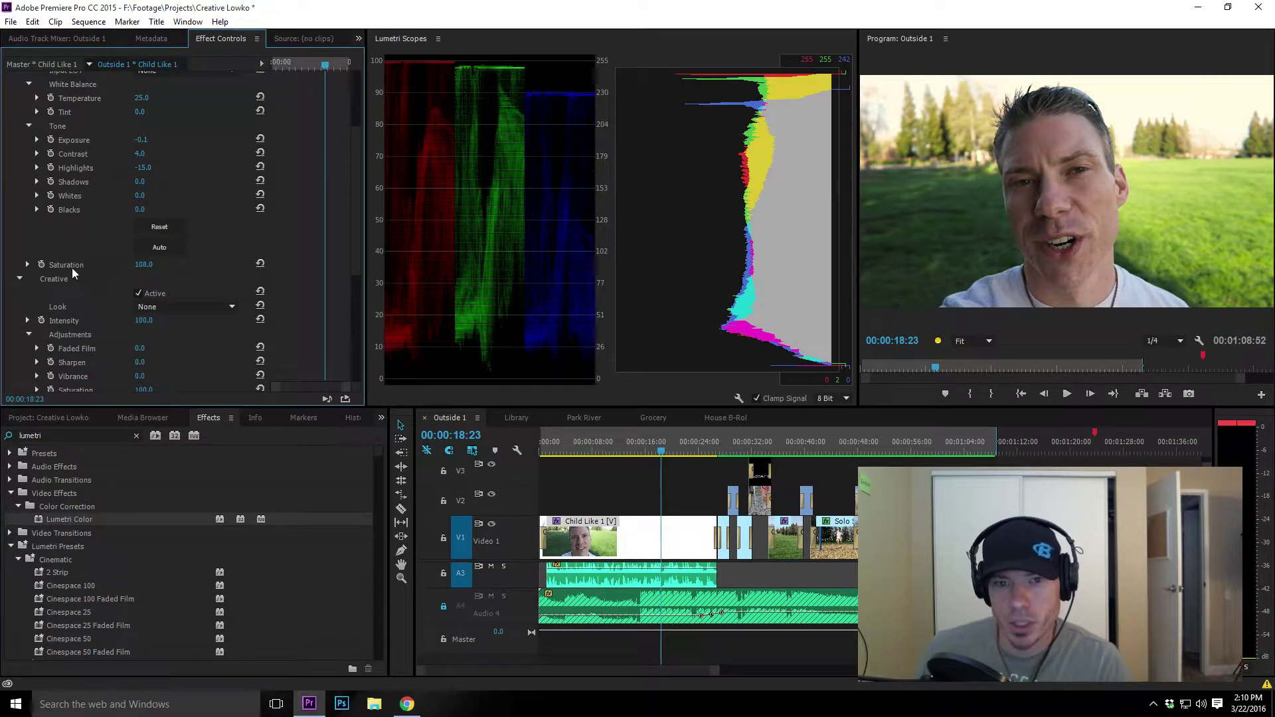
{"action": "scroll", "coordinate": [73, 272], "scroll_direction": "down", "scroll_amount": 2}
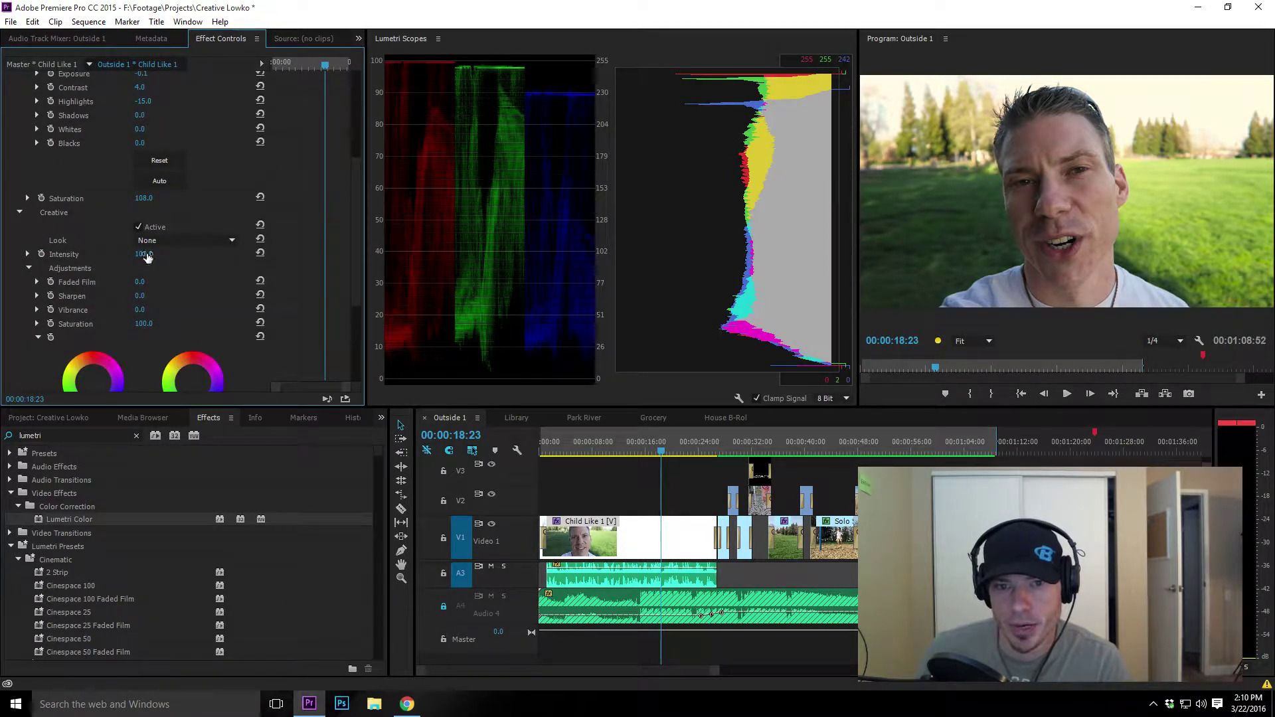
{"action": "scroll", "coordinate": [163, 296], "scroll_direction": "down", "scroll_amount": 1}
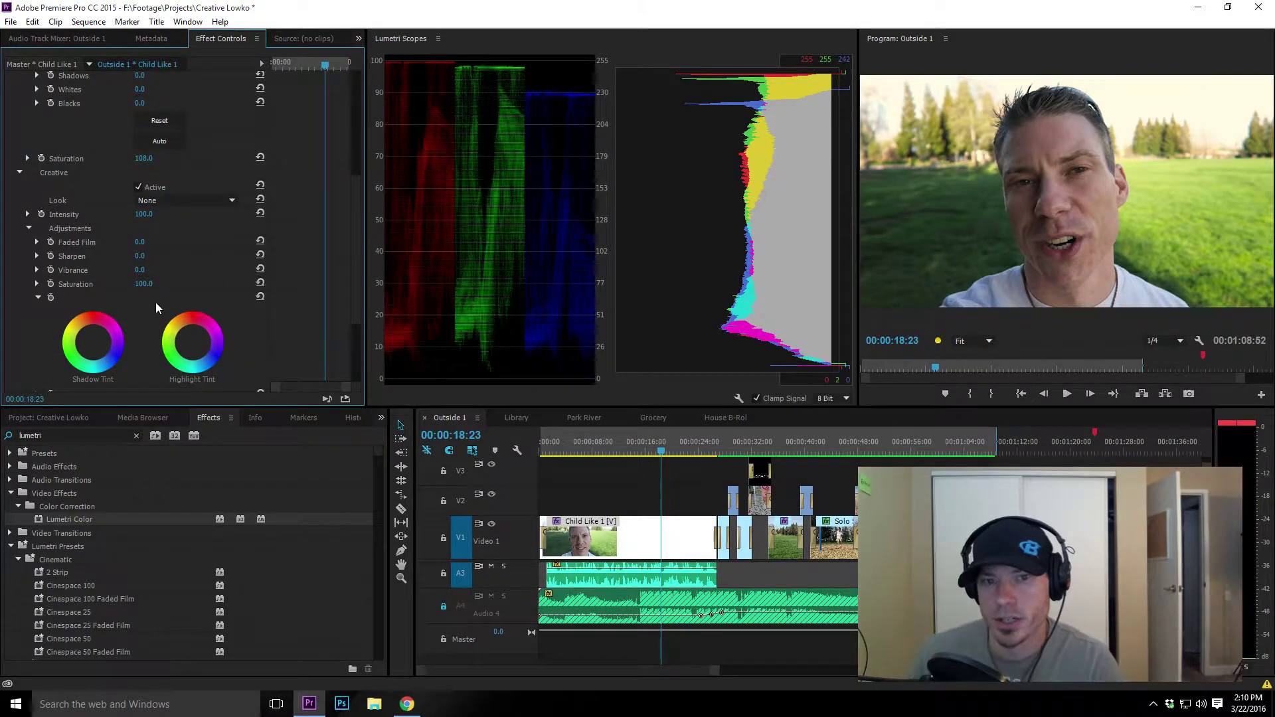
{"action": "scroll", "coordinate": [105, 292], "scroll_direction": "down", "scroll_amount": 1}
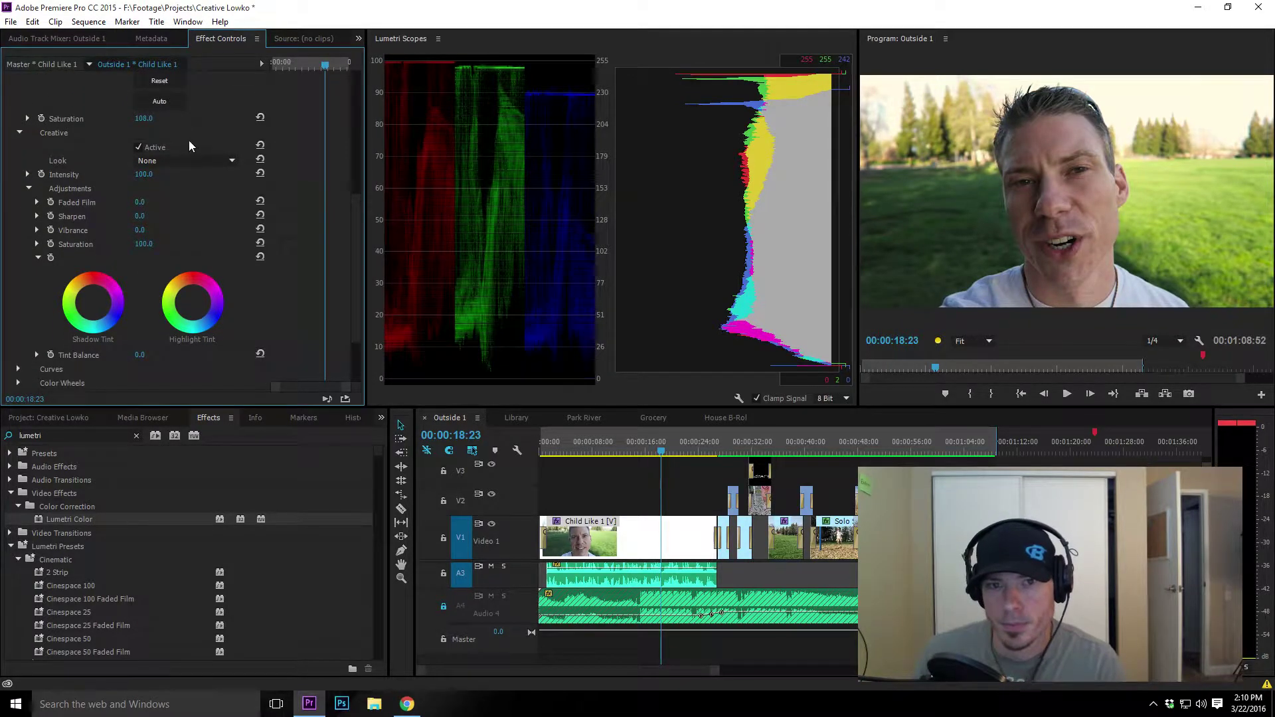
- Try the CineSpace look in the Creative section and reset Look to None
{"action": "left_click", "coordinate": [182, 162]}
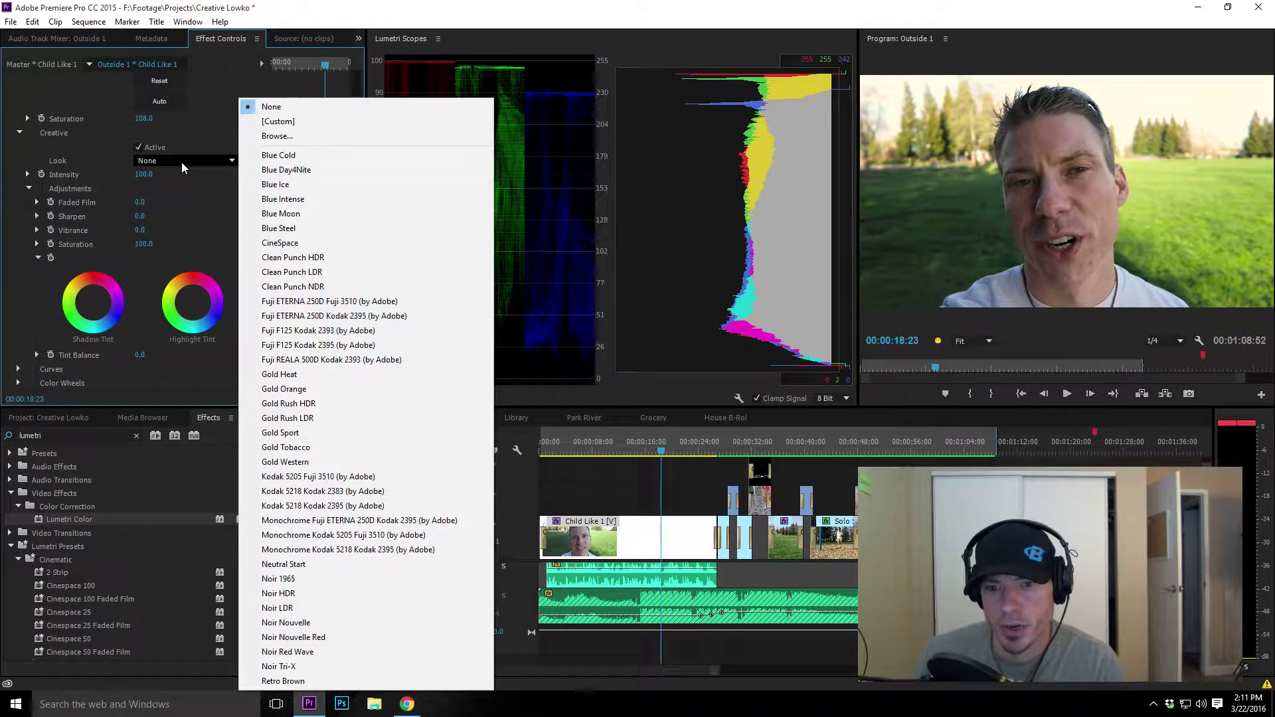
{"action": "left_click", "coordinate": [336, 242]}
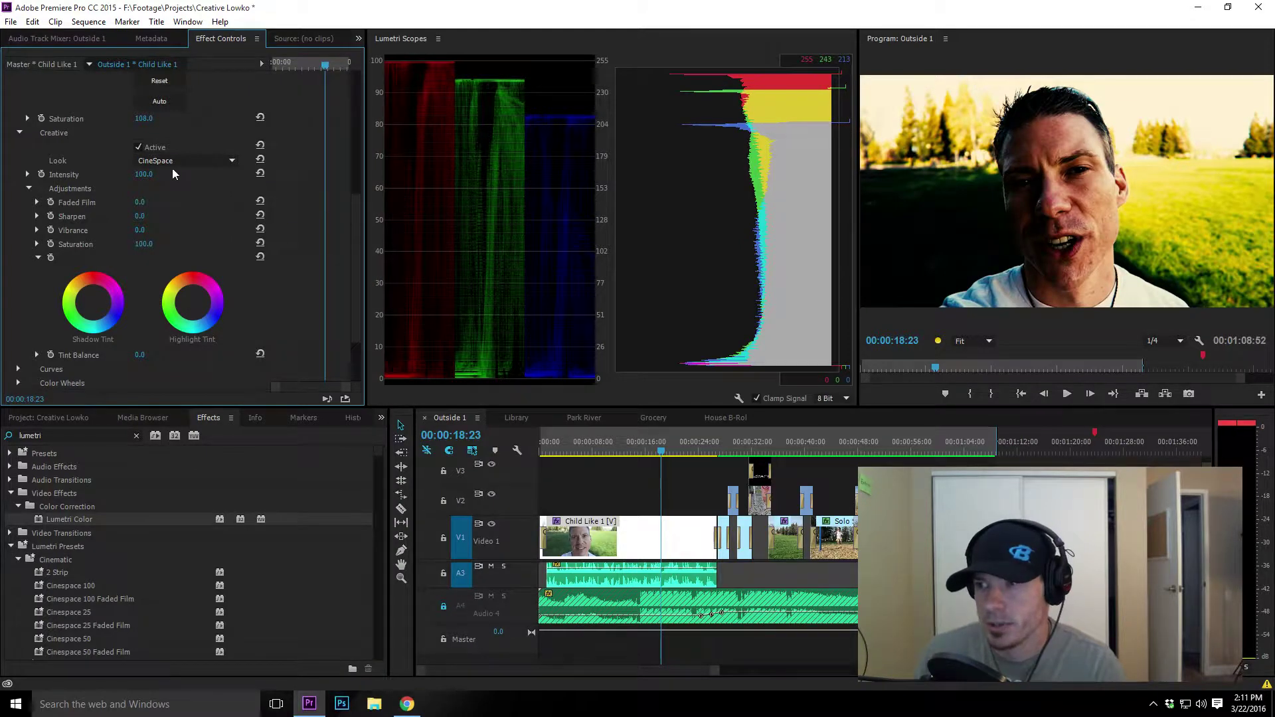
{"action": "left_click", "coordinate": [261, 161]}
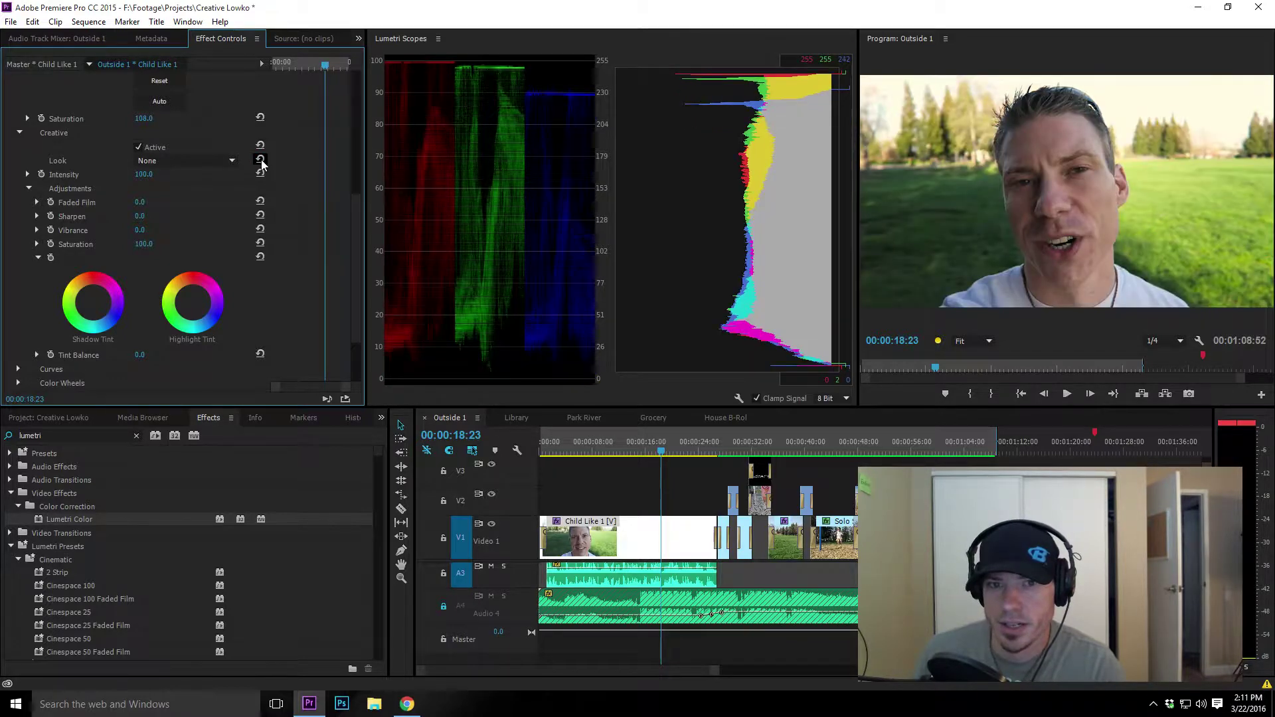
- Review the available Creative looks, keeping None selected, and collapse the Creative section
{"action": "scroll", "coordinate": [156, 239], "scroll_direction": "down", "scroll_amount": 1}
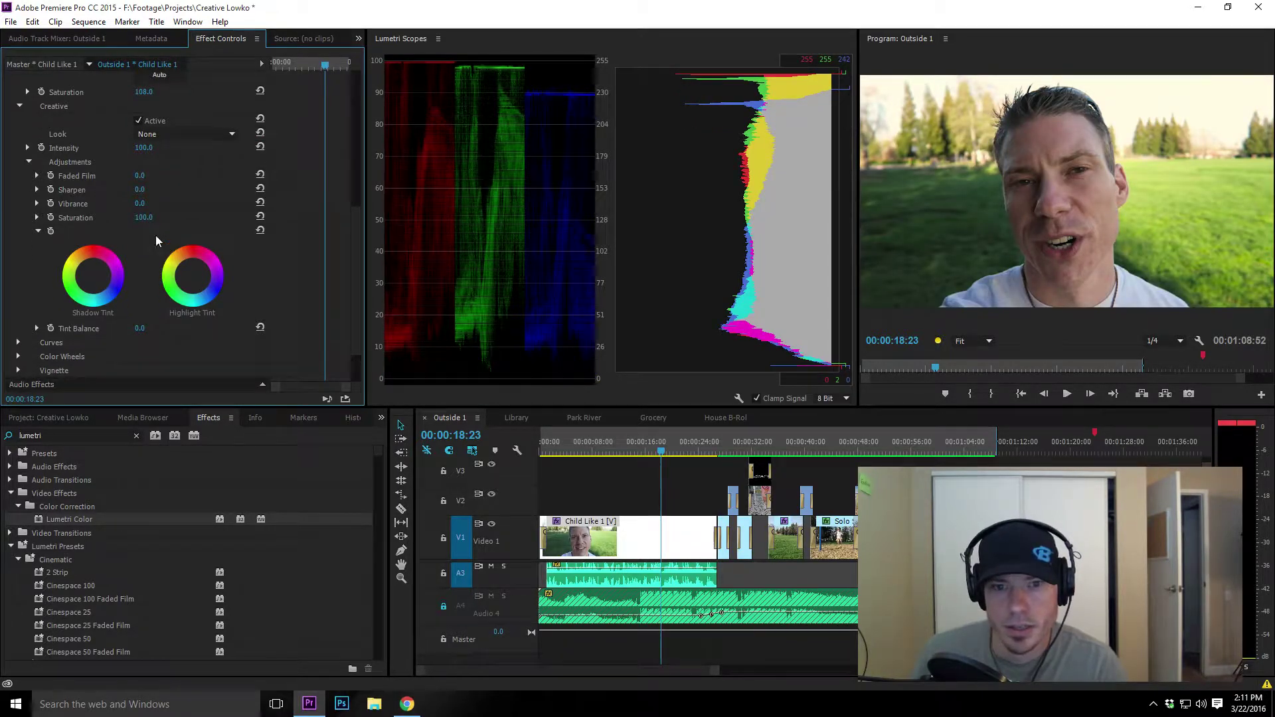
{"action": "left_click", "coordinate": [162, 133]}
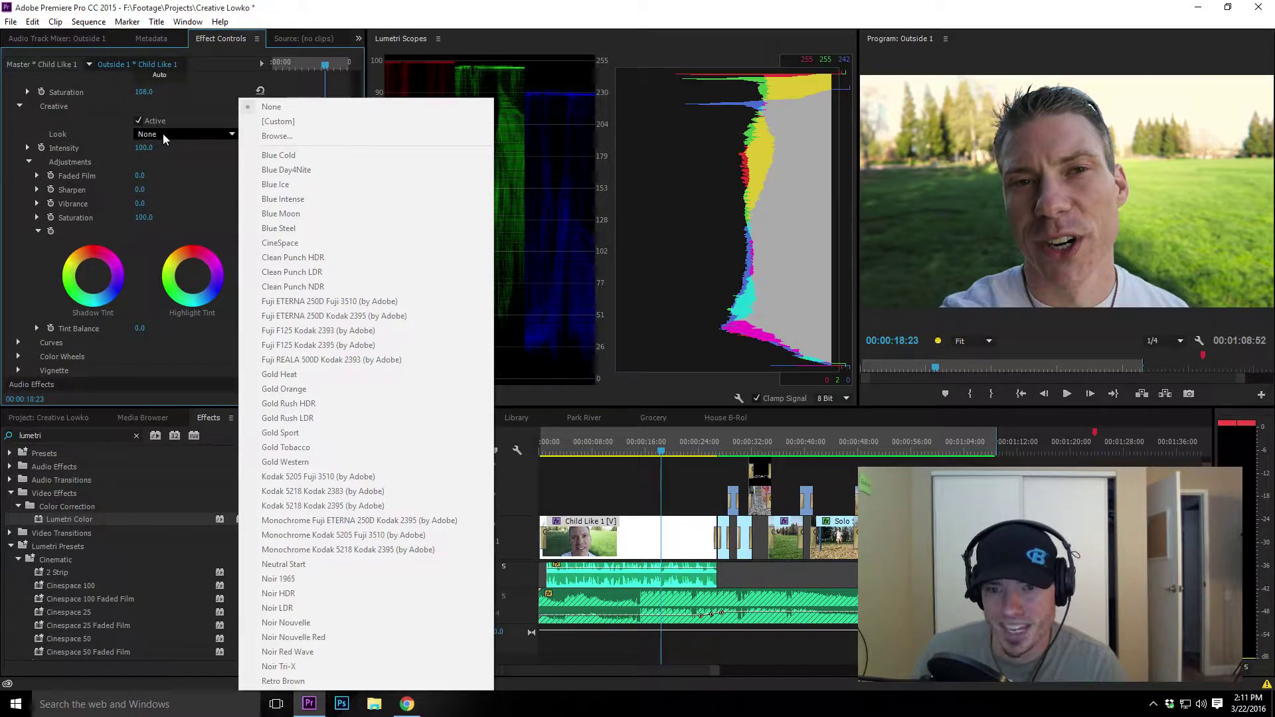
{"action": "left_click", "coordinate": [163, 133]}
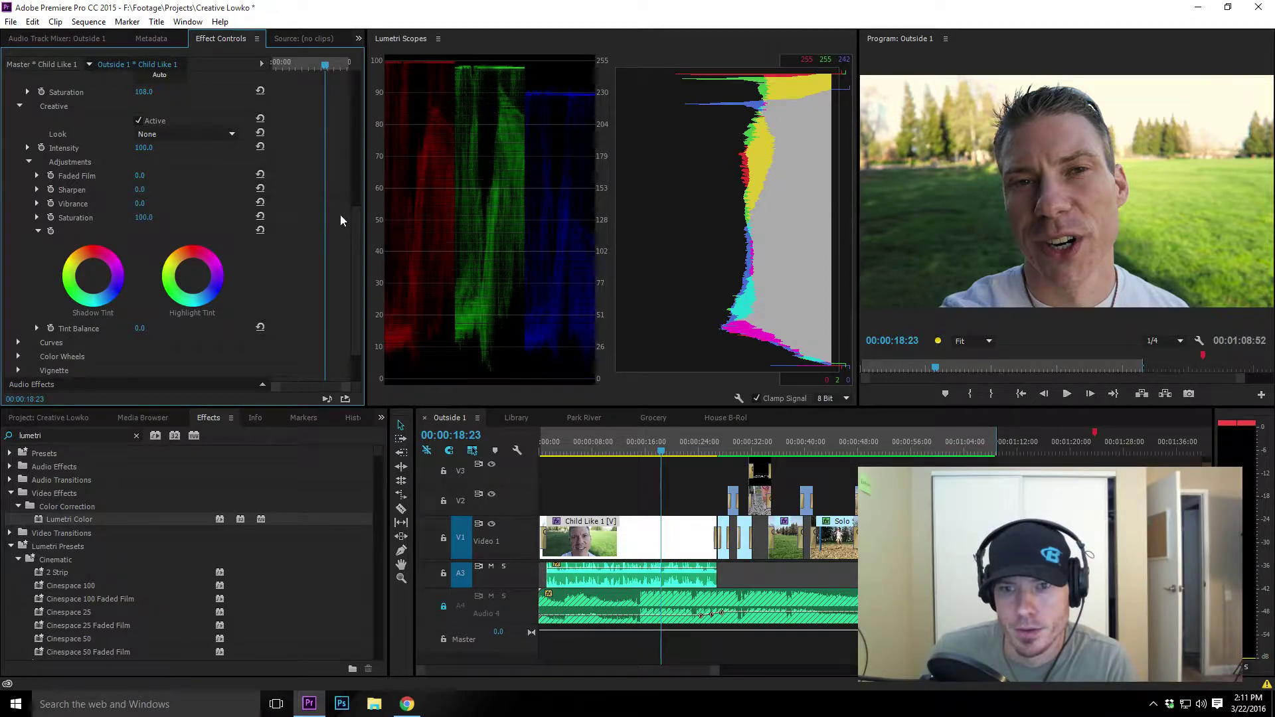
{"action": "scroll", "coordinate": [356, 249], "scroll_direction": "down", "scroll_amount": 1}
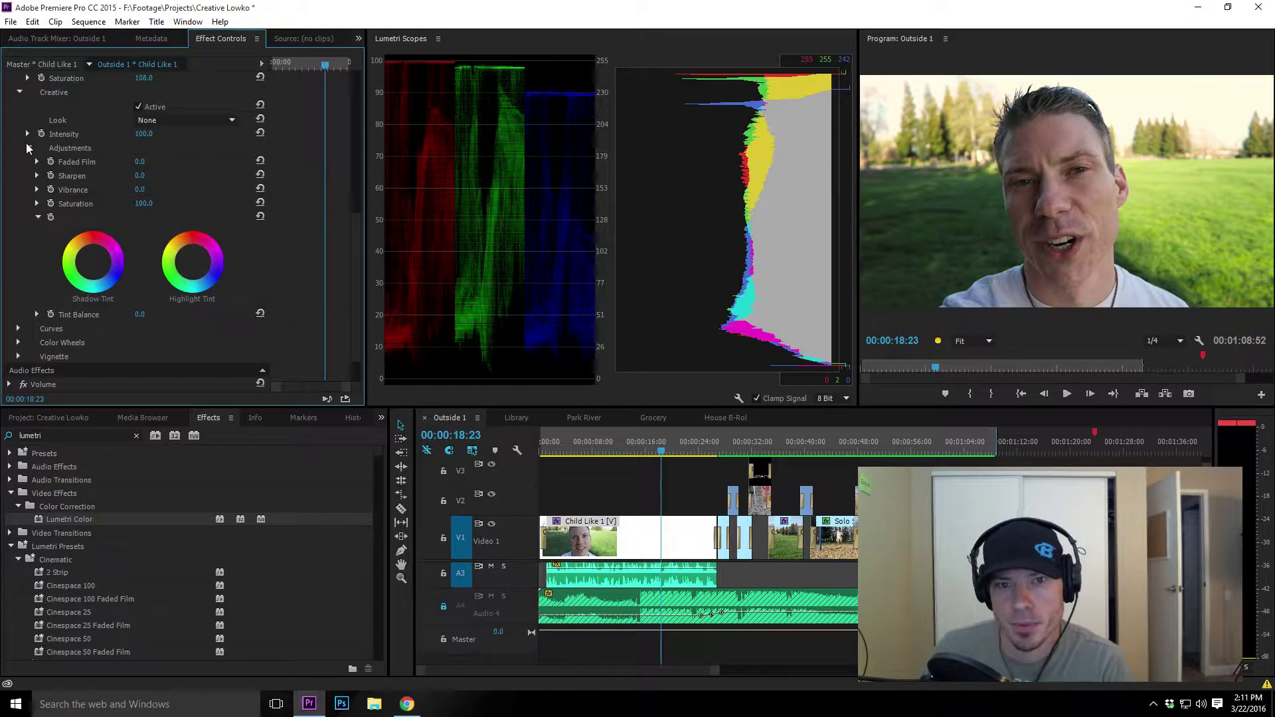
{"action": "left_click", "coordinate": [19, 93]}
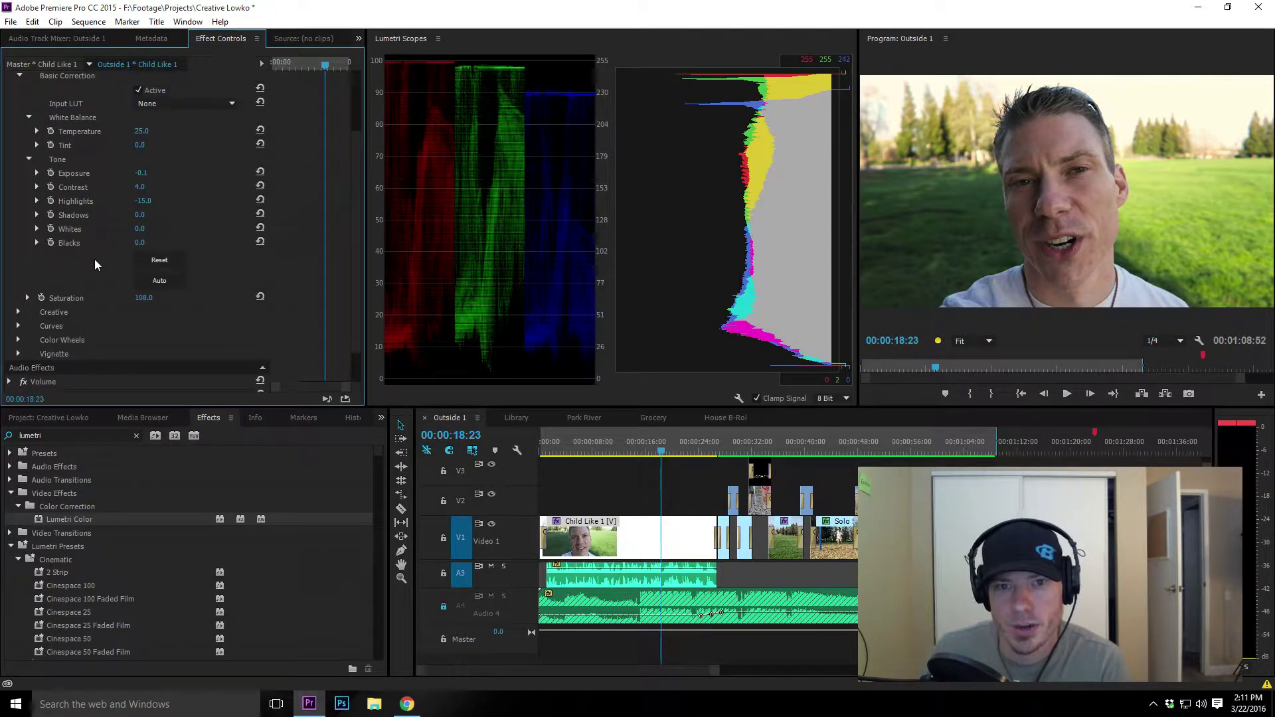
- Expand Curves, try raising the highlights on the white RGB curve, and reset the curve to a straight line
{"action": "left_click", "coordinate": [17, 326]}
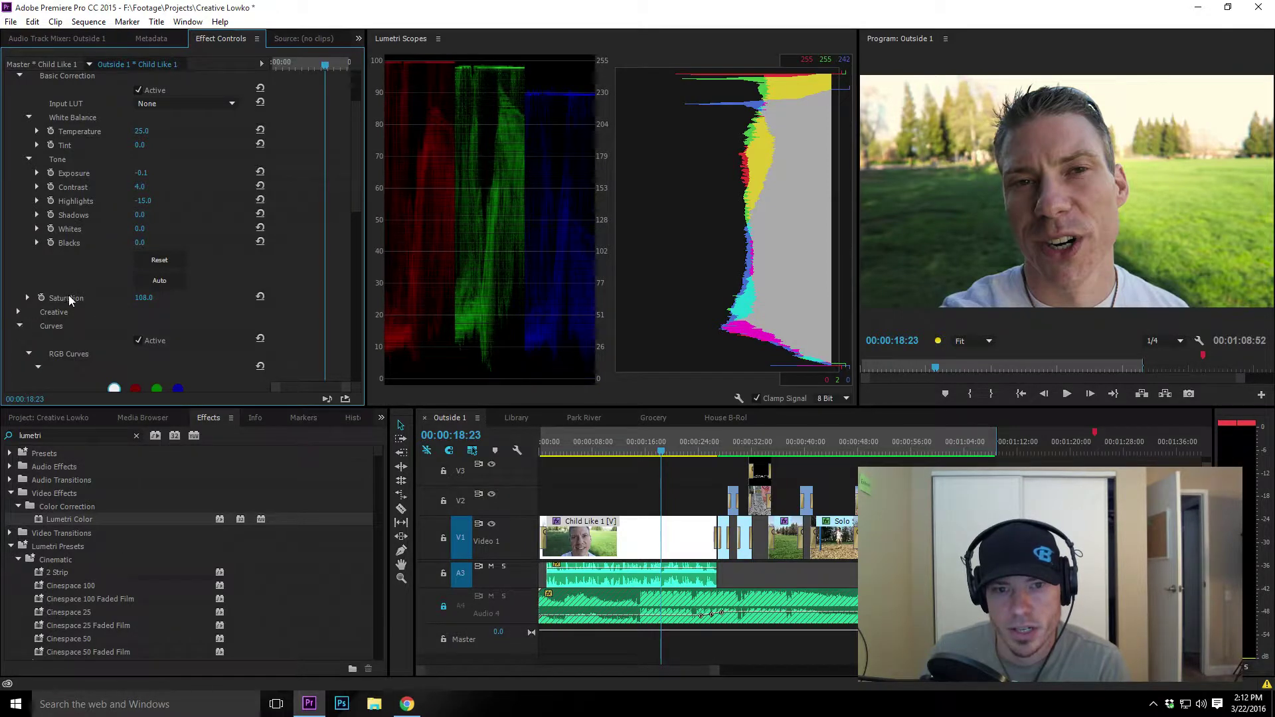
{"action": "scroll", "coordinate": [140, 272], "scroll_direction": "down", "scroll_amount": 2}
{"action": "scroll", "coordinate": [139, 272], "scroll_direction": "down", "scroll_amount": 4}
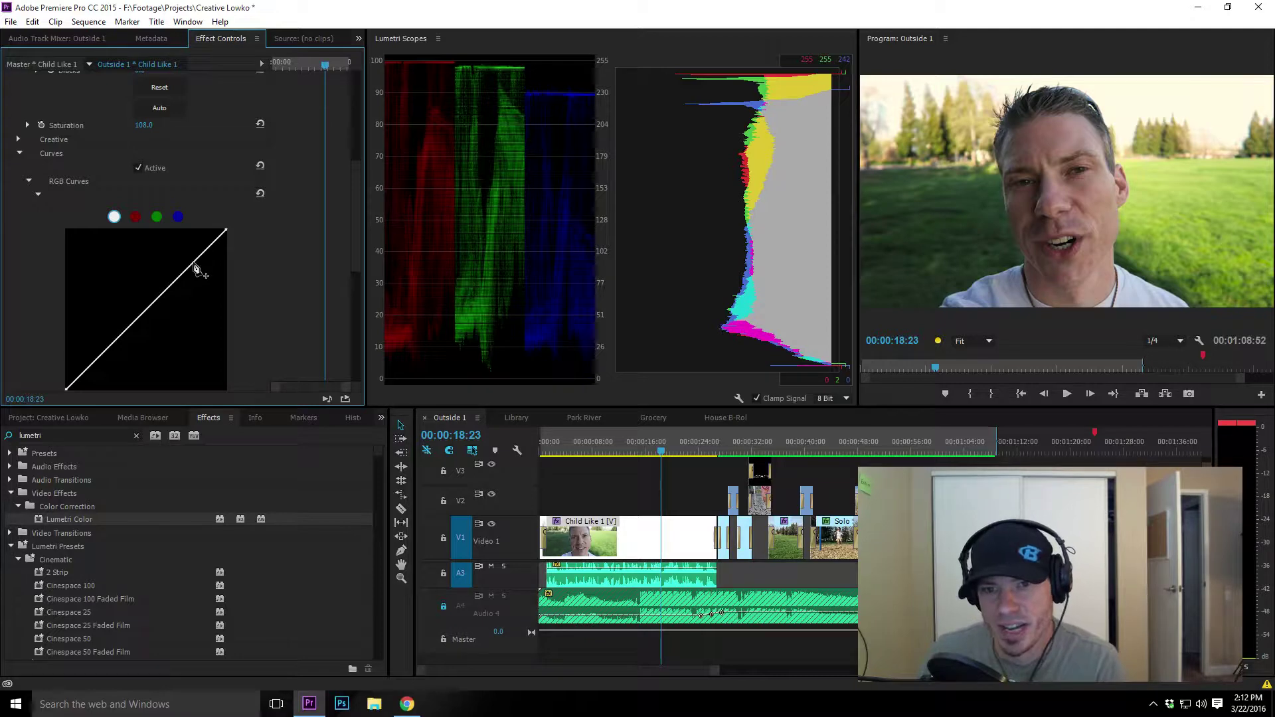
{"action": "scroll", "coordinate": [192, 263], "scroll_direction": "down", "scroll_amount": 2}
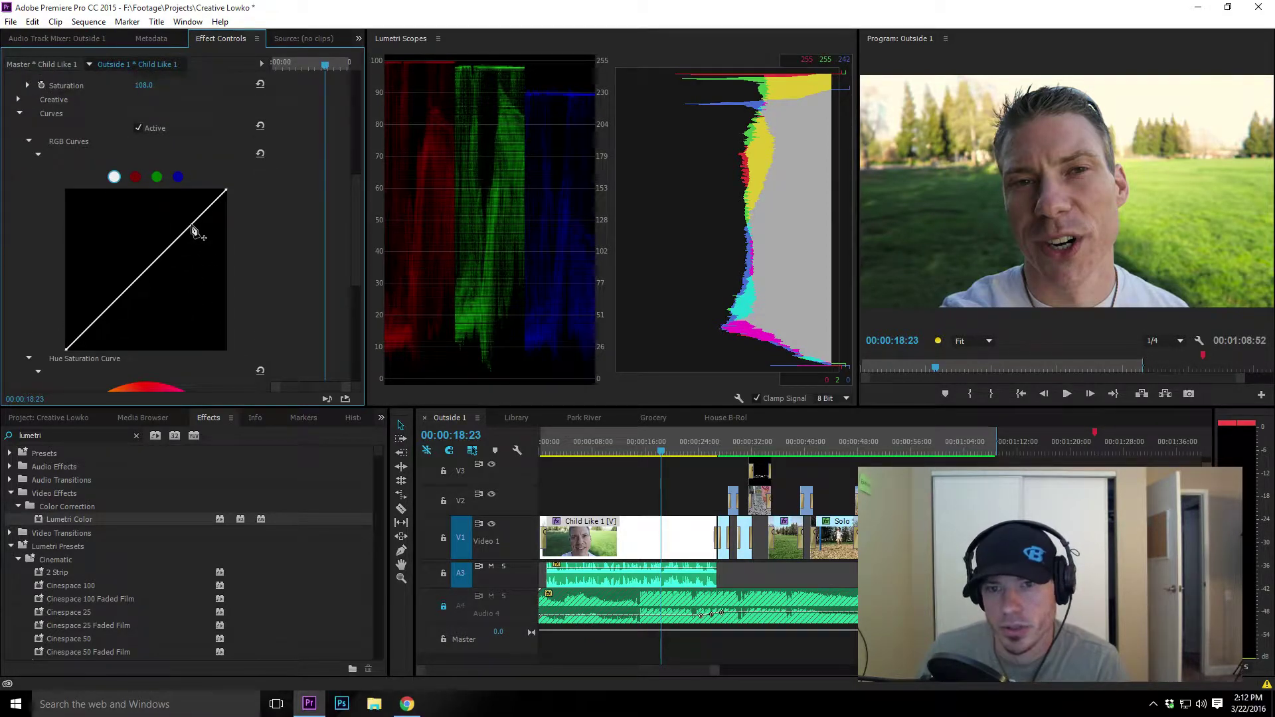
{"action": "left_click", "coordinate": [192, 223]}
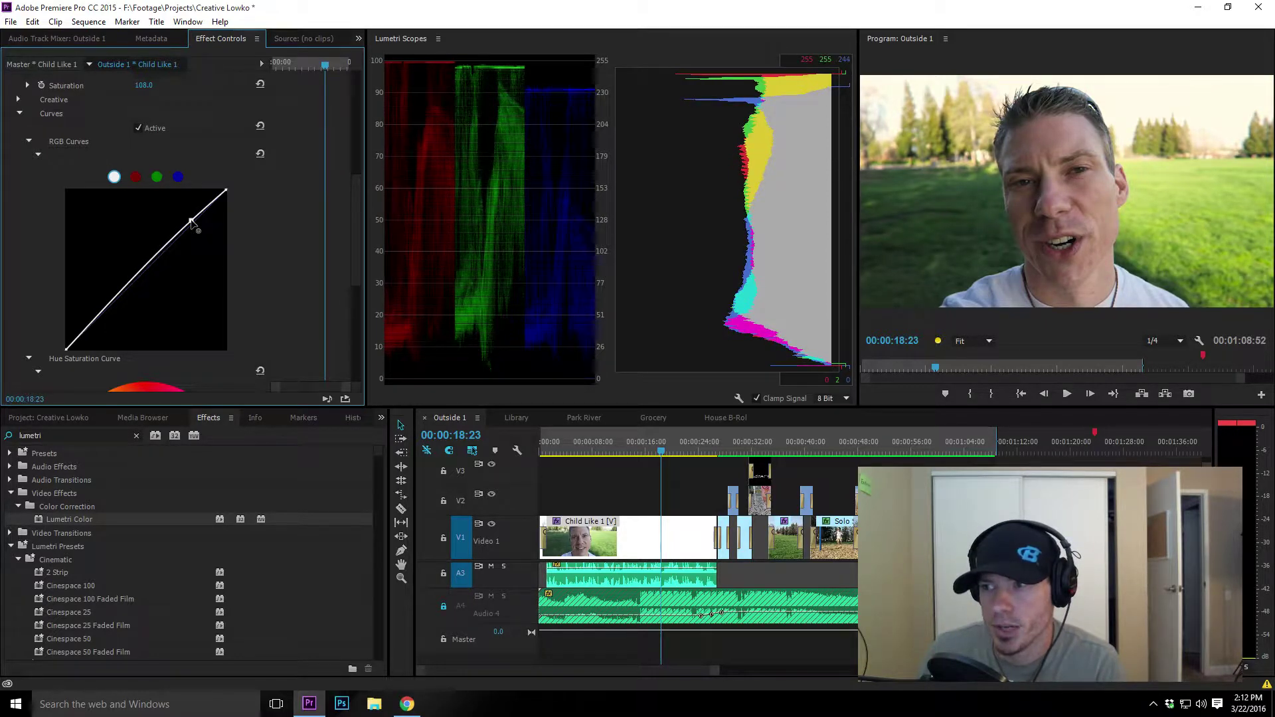
{"action": "left_click_drag", "start_coordinate": [192, 224], "coordinate": [191, 220]}
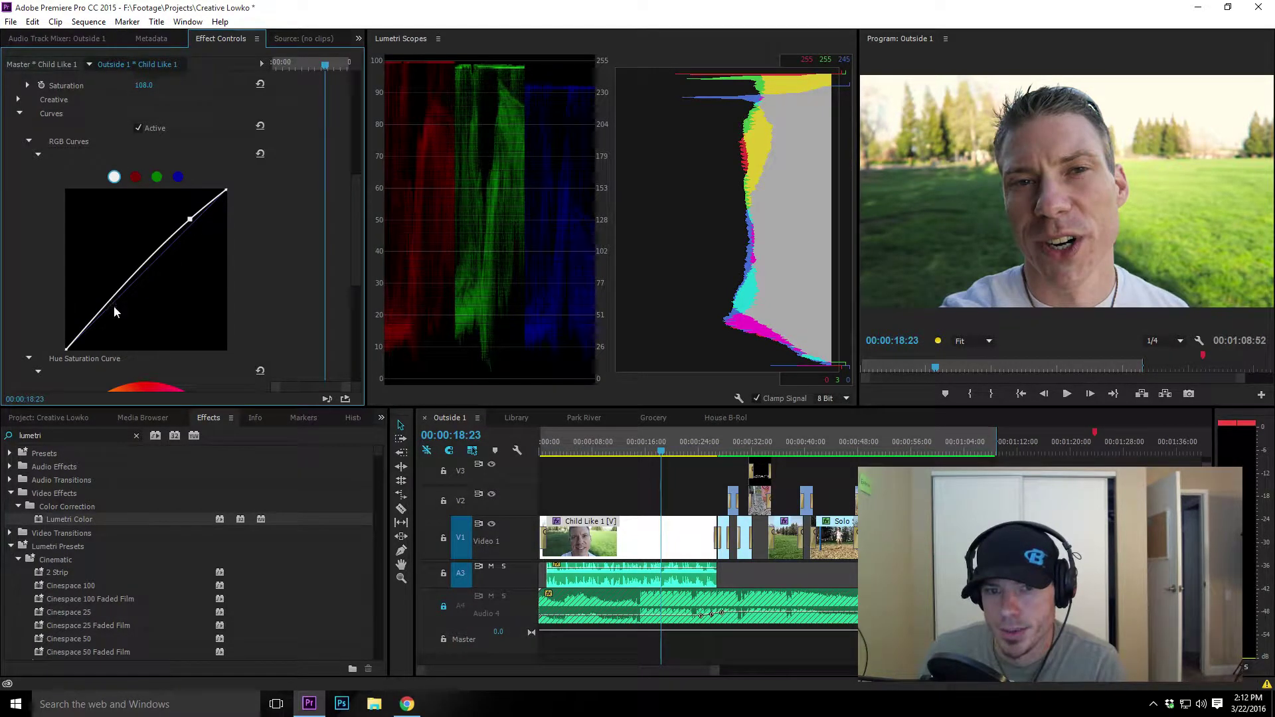
{"action": "left_click", "coordinate": [260, 154]}
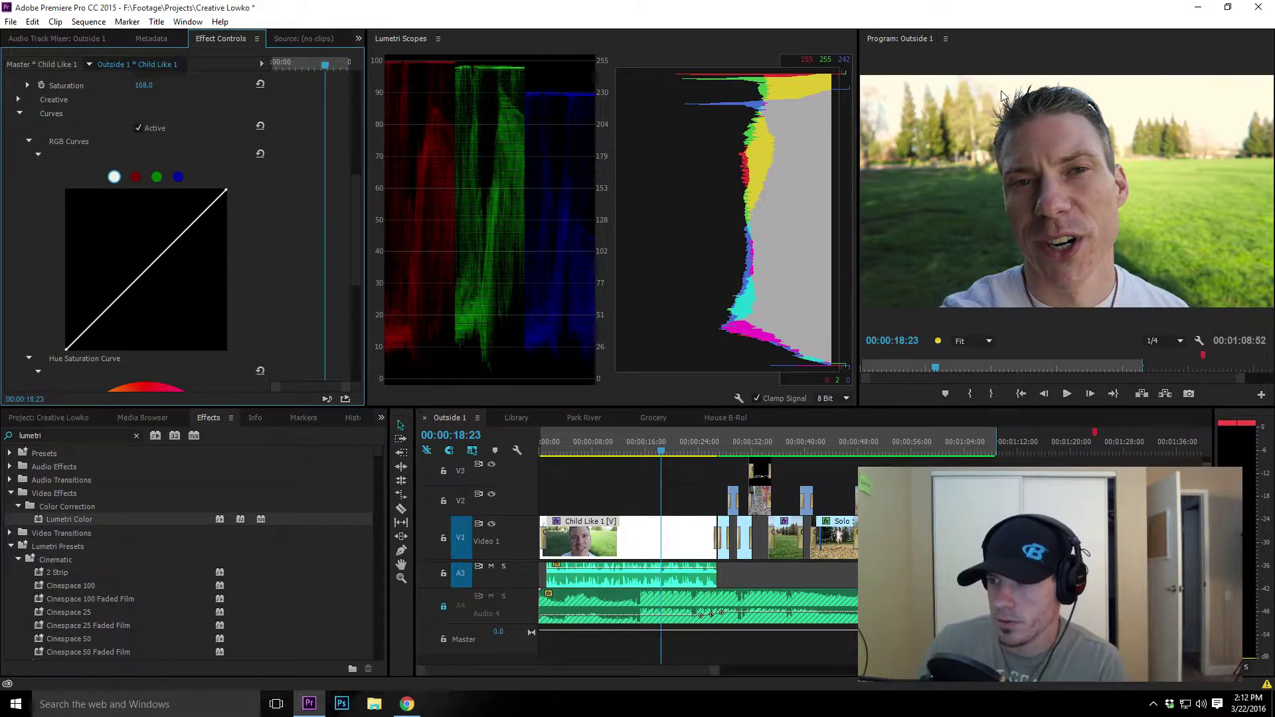
- Try an S-curve on the white RGB curve with raised highlights and lowered shadows, and reset the curve
{"action": "left_click", "coordinate": [195, 220]}
{"action": "left_click_drag", "start_coordinate": [195, 225], "coordinate": [189, 216]}
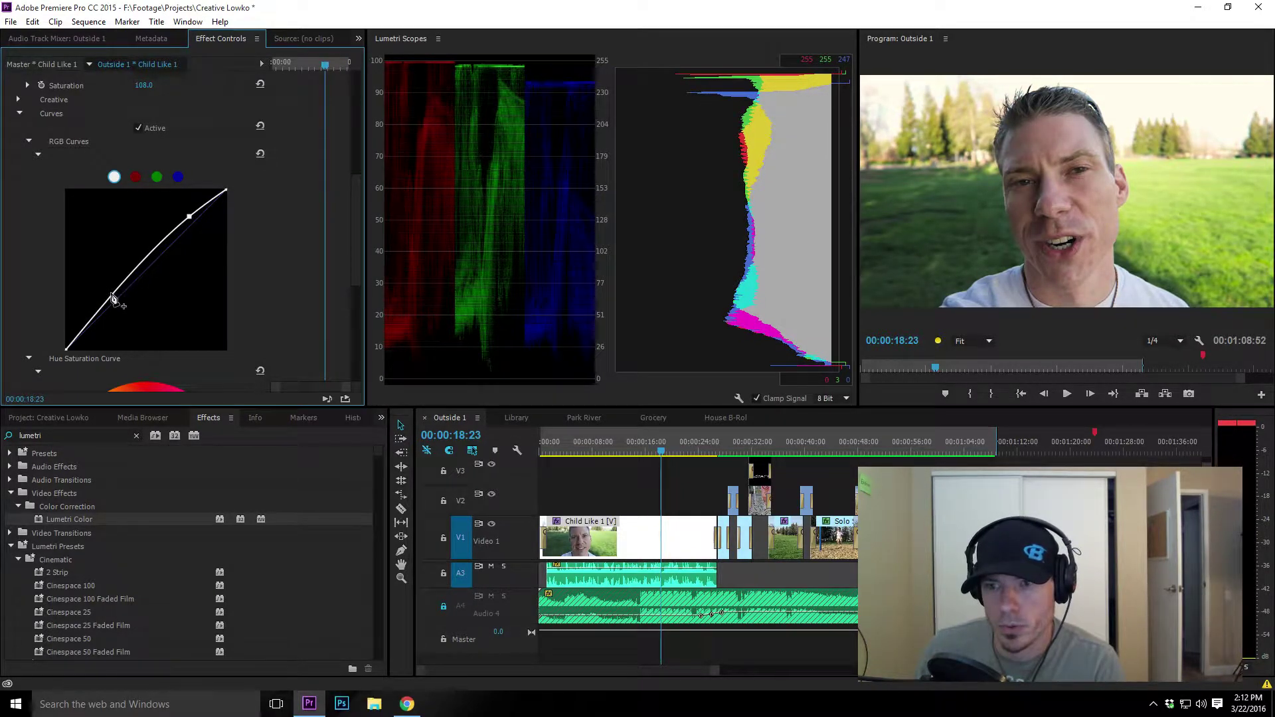
{"action": "left_click_drag", "start_coordinate": [113, 299], "coordinate": [113, 311]}
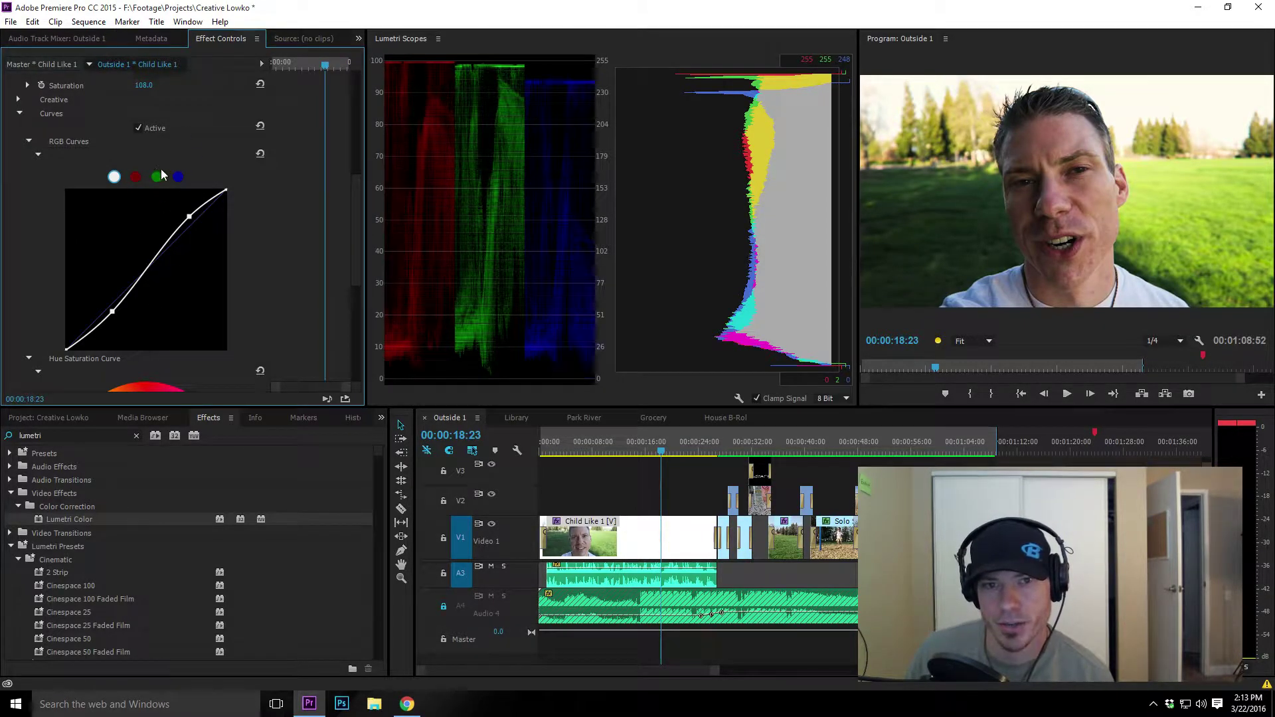
{"action": "scroll", "coordinate": [290, 277], "scroll_direction": "down", "scroll_amount": 2}
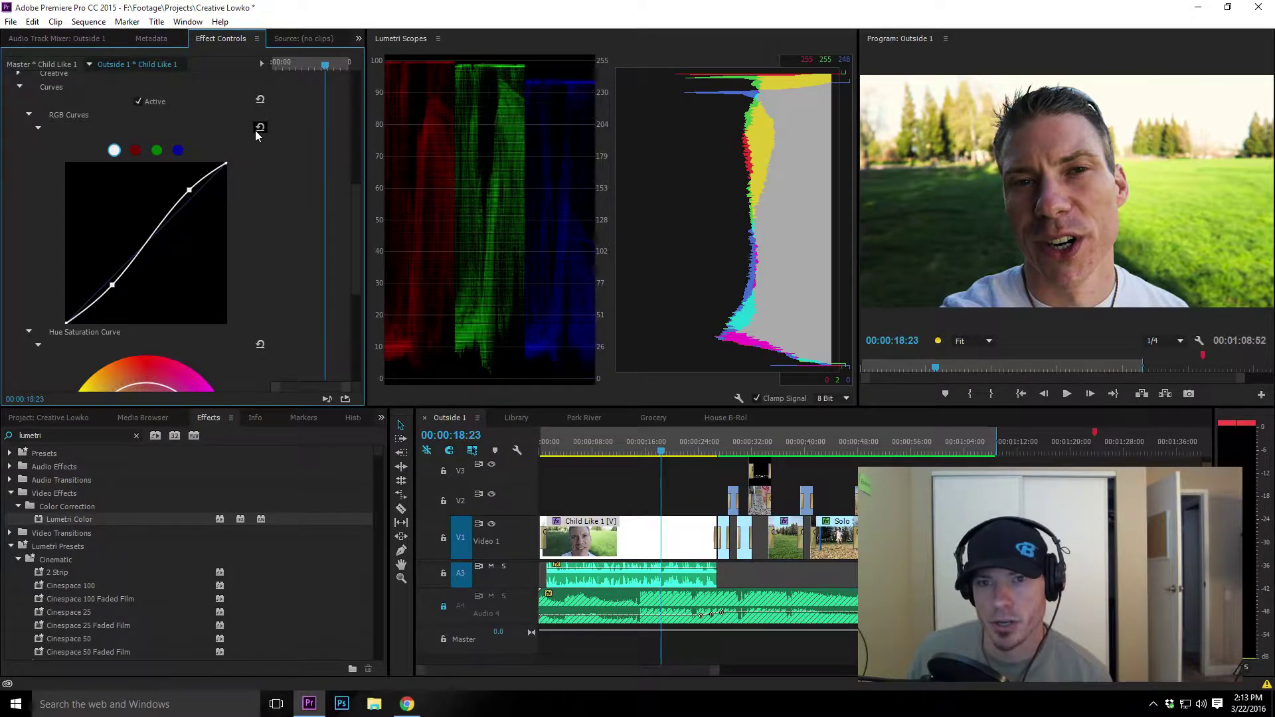
{"action": "left_click", "coordinate": [260, 127]}
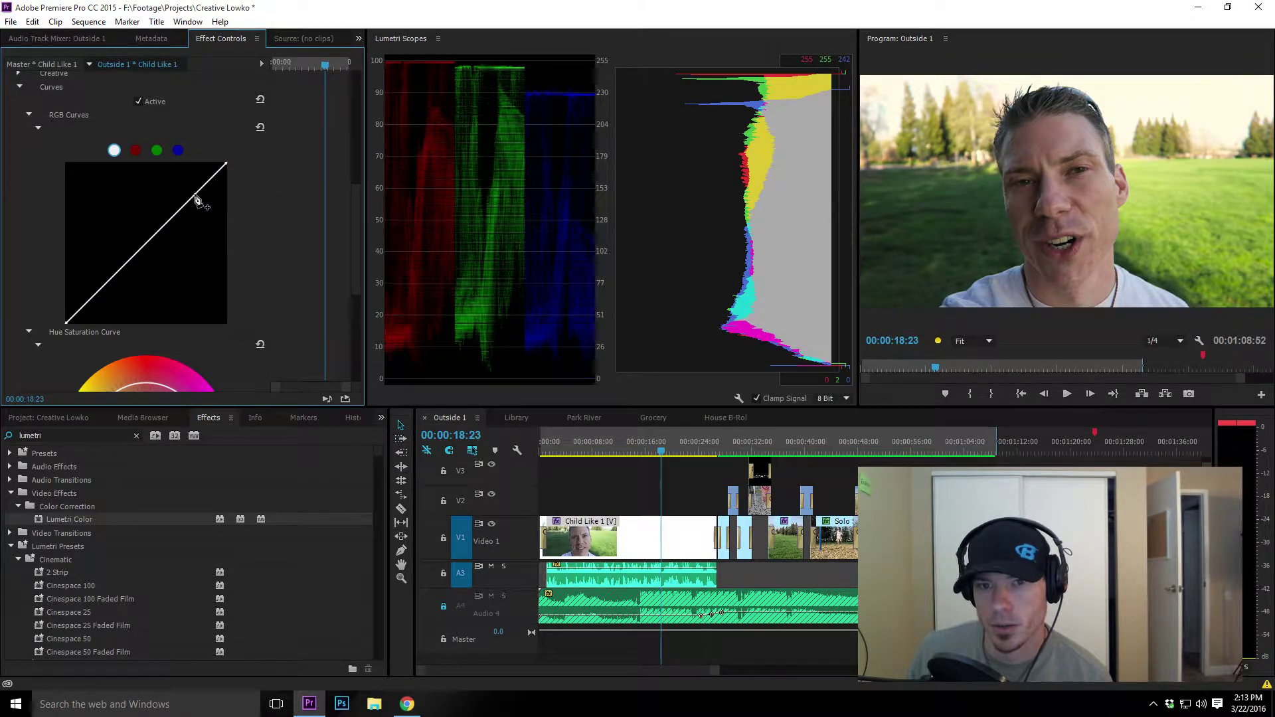
- Shape the white RGB curve into a gentle S by raising the highlights and lowering the shadows, and collapse the Curves section
{"action": "left_click_drag", "start_coordinate": [193, 196], "coordinate": [188, 194]}
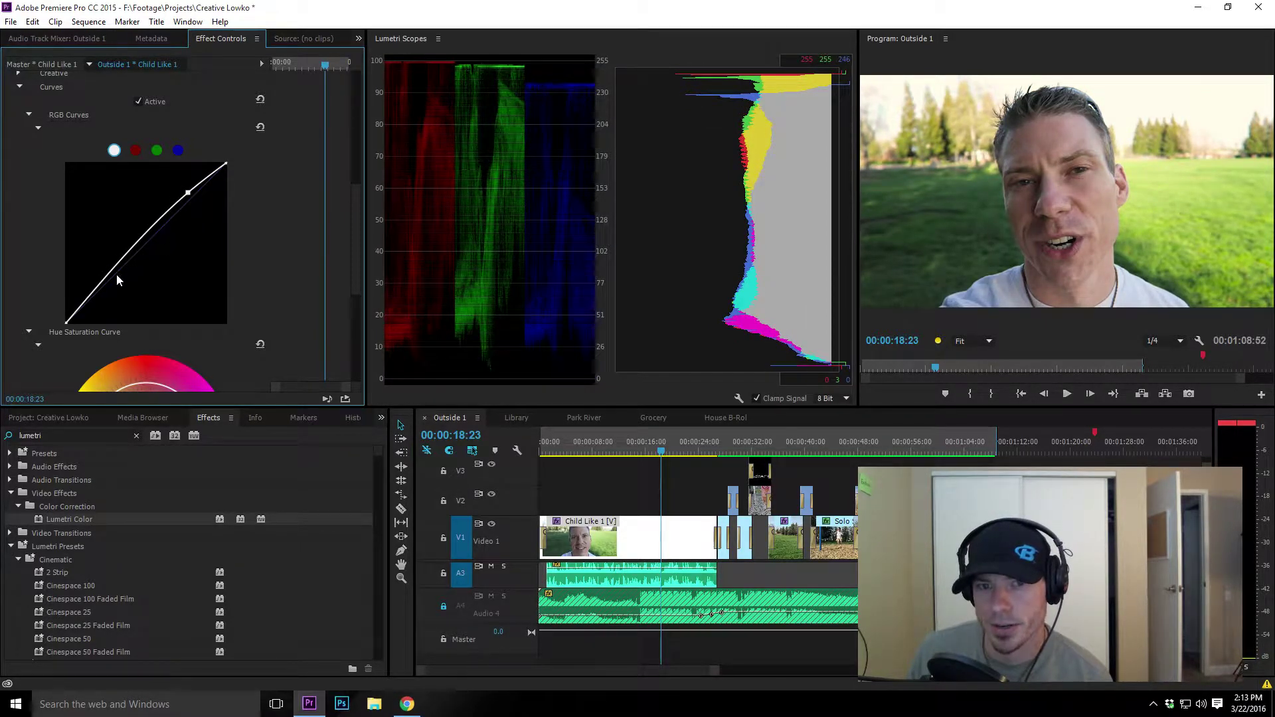
{"action": "left_click_drag", "start_coordinate": [117, 274], "coordinate": [111, 287]}
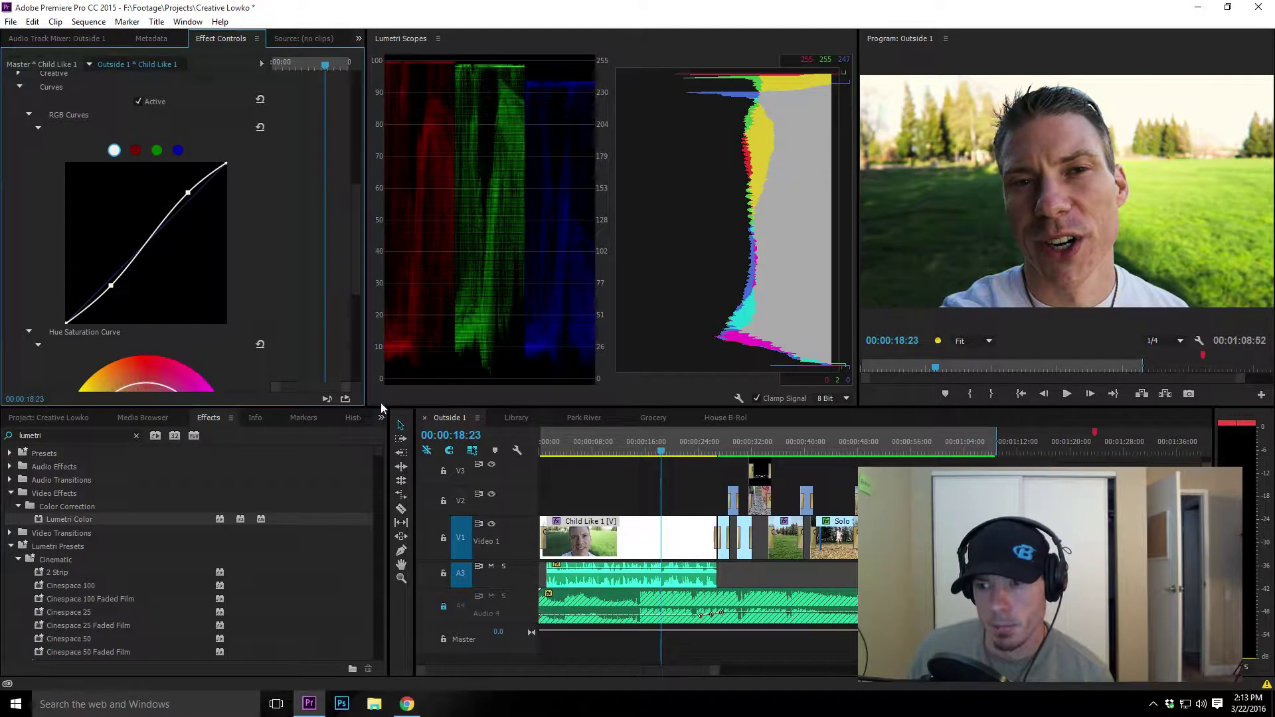
{"action": "scroll", "coordinate": [226, 249], "scroll_direction": "down", "scroll_amount": 1}
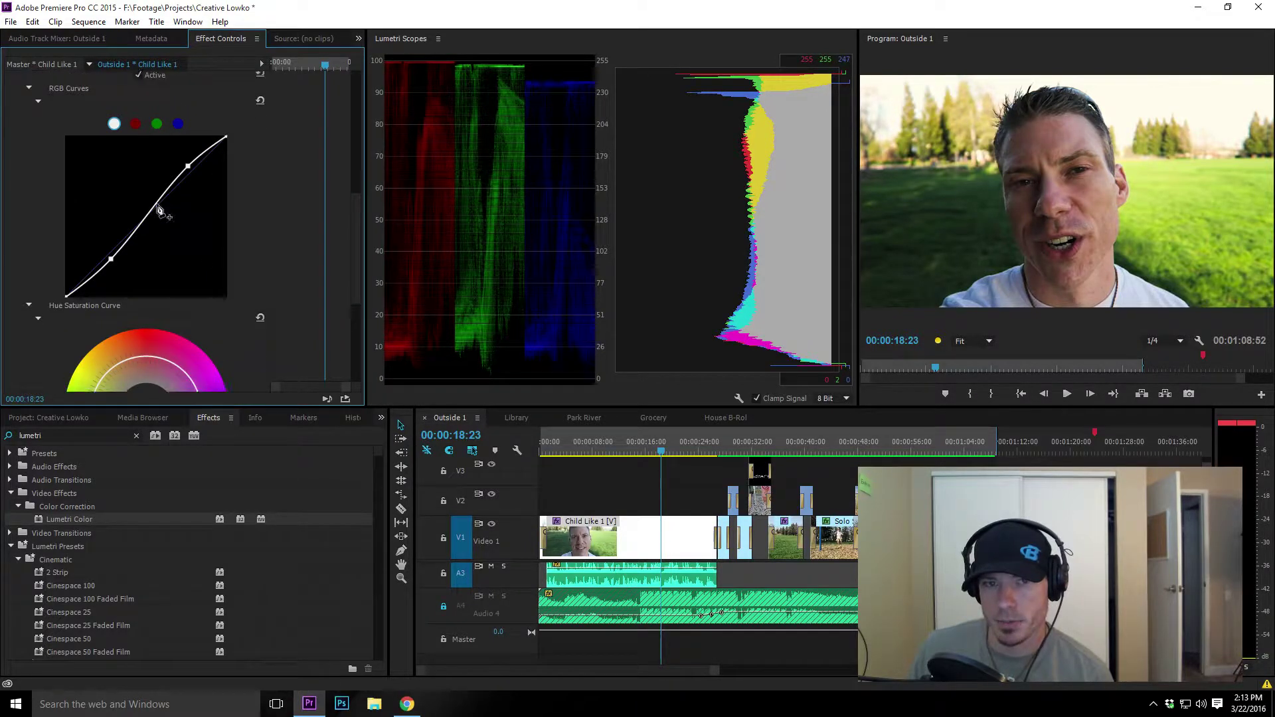
{"action": "scroll", "coordinate": [22, 165], "scroll_direction": "up", "scroll_amount": 2}
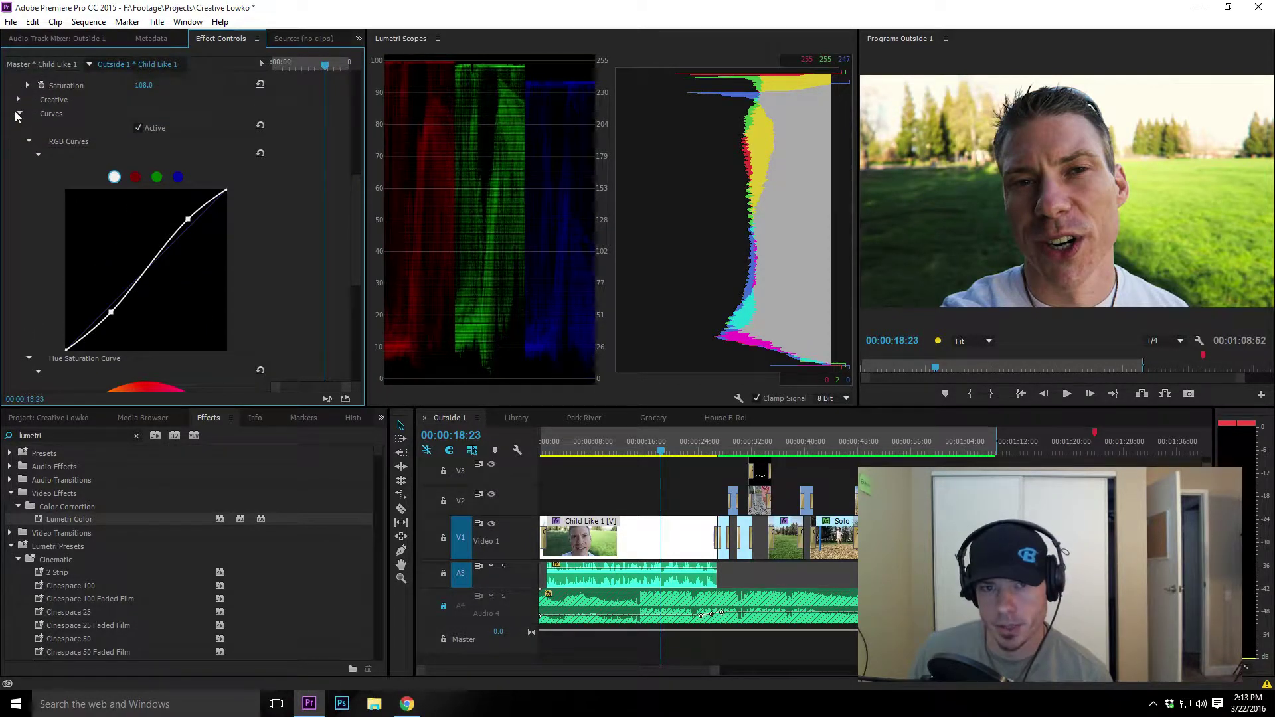
{"action": "left_click", "coordinate": [18, 114]}
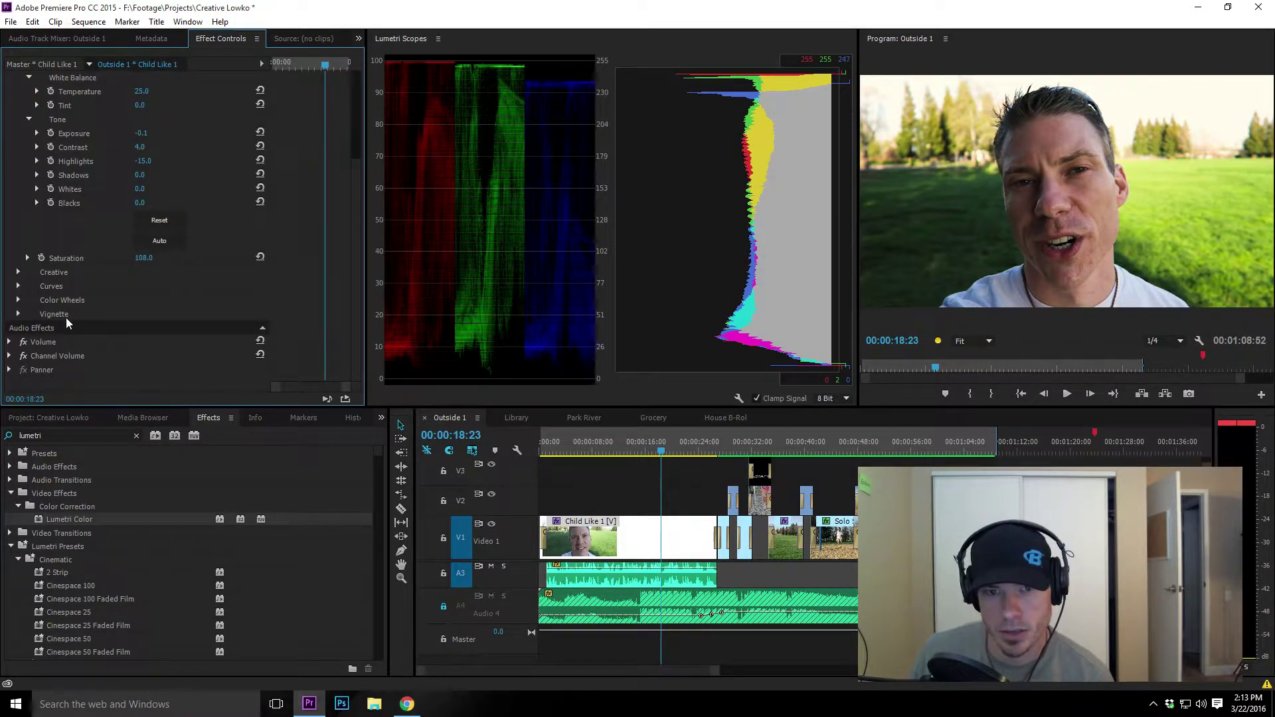
- Expand the Vignette section, try a vignette amount of 3.2, reset the amount, and collapse the section
{"action": "left_click", "coordinate": [18, 315]}
{"action": "scroll", "coordinate": [179, 337], "scroll_direction": "down", "scroll_amount": 3}
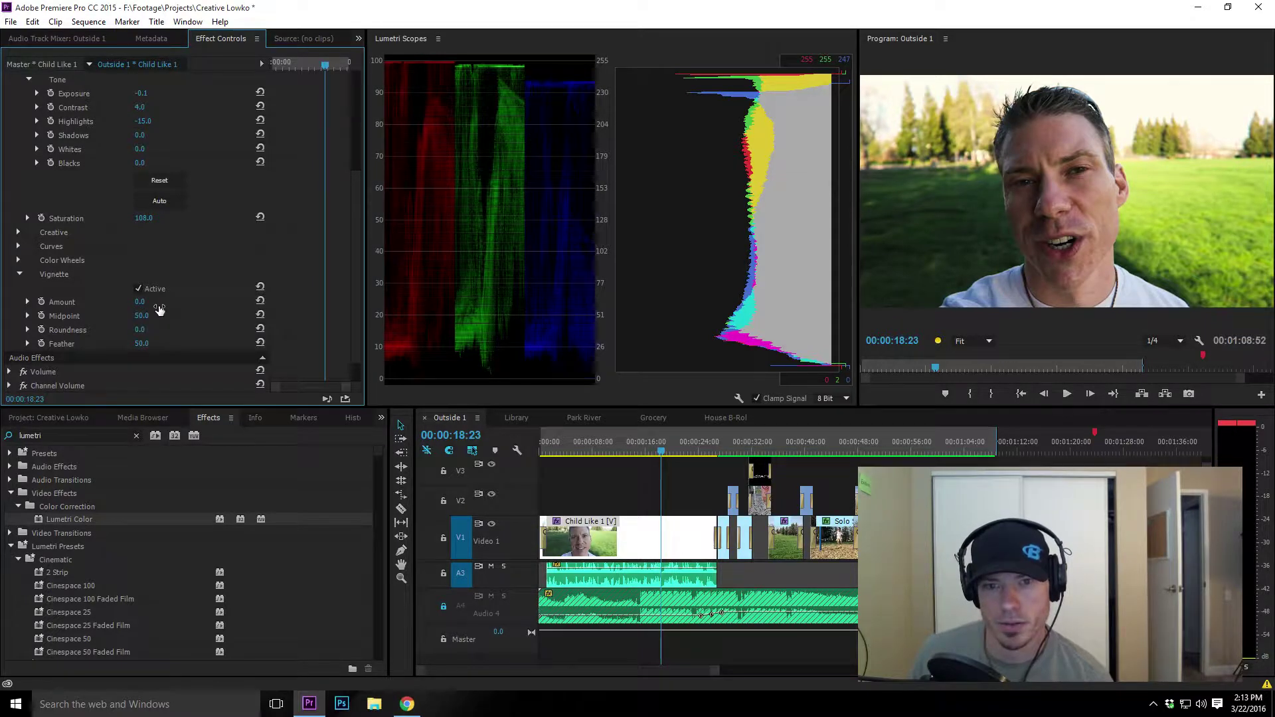
{"action": "key", "text": "Up"}
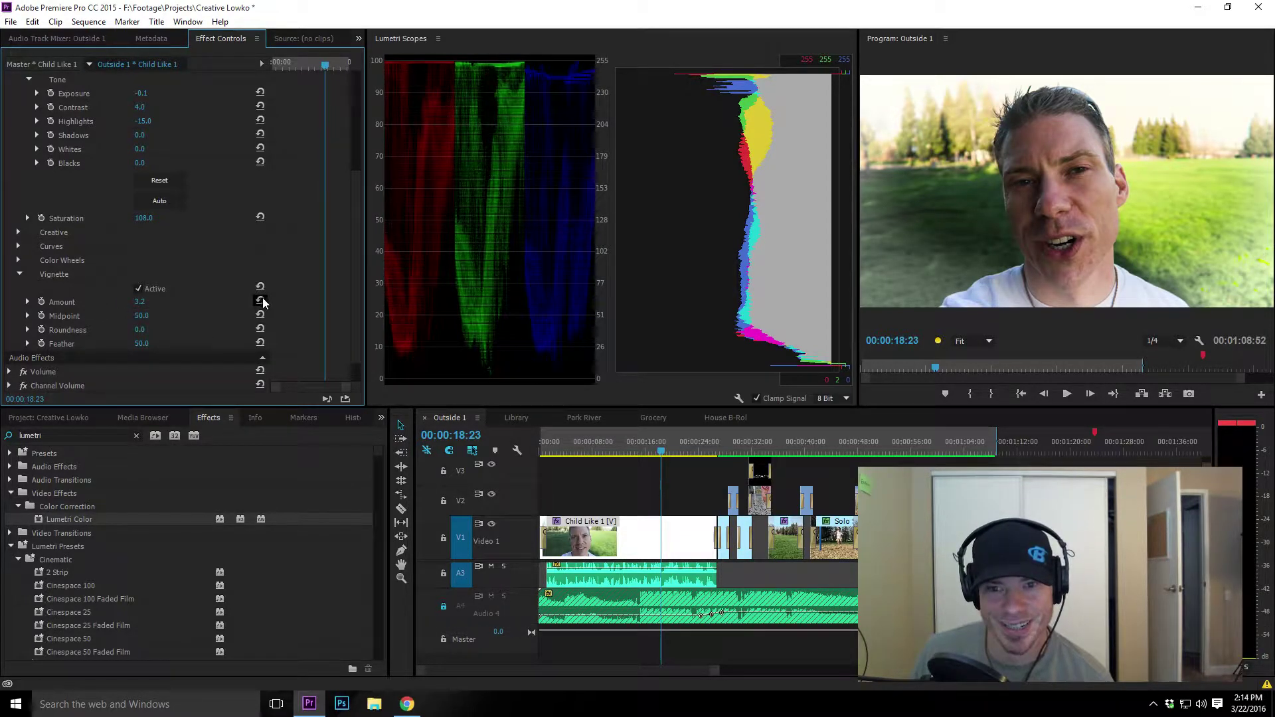
{"action": "left_click", "coordinate": [259, 300]}
{"action": "left_click", "coordinate": [19, 275]}
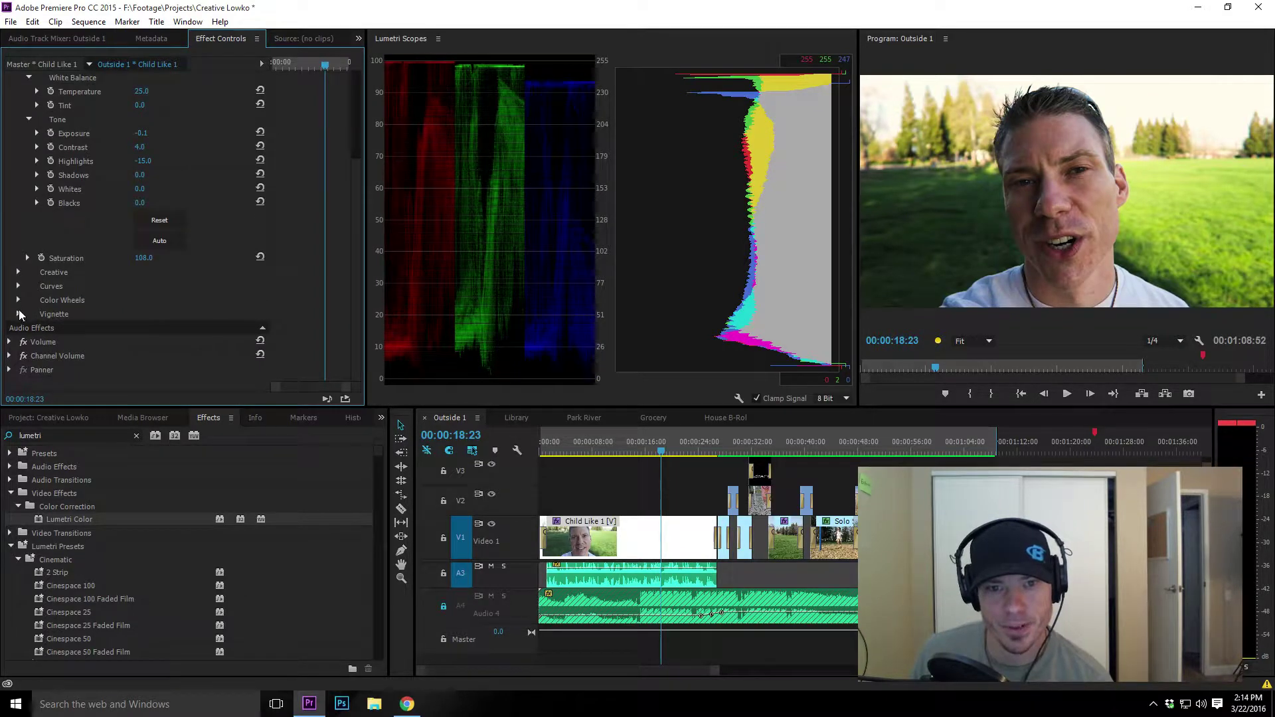
- Expand Color Wheels, try pushing the midtones toward orange at two strengths, and reset the wheels after each try
{"action": "left_click", "coordinate": [18, 300]}
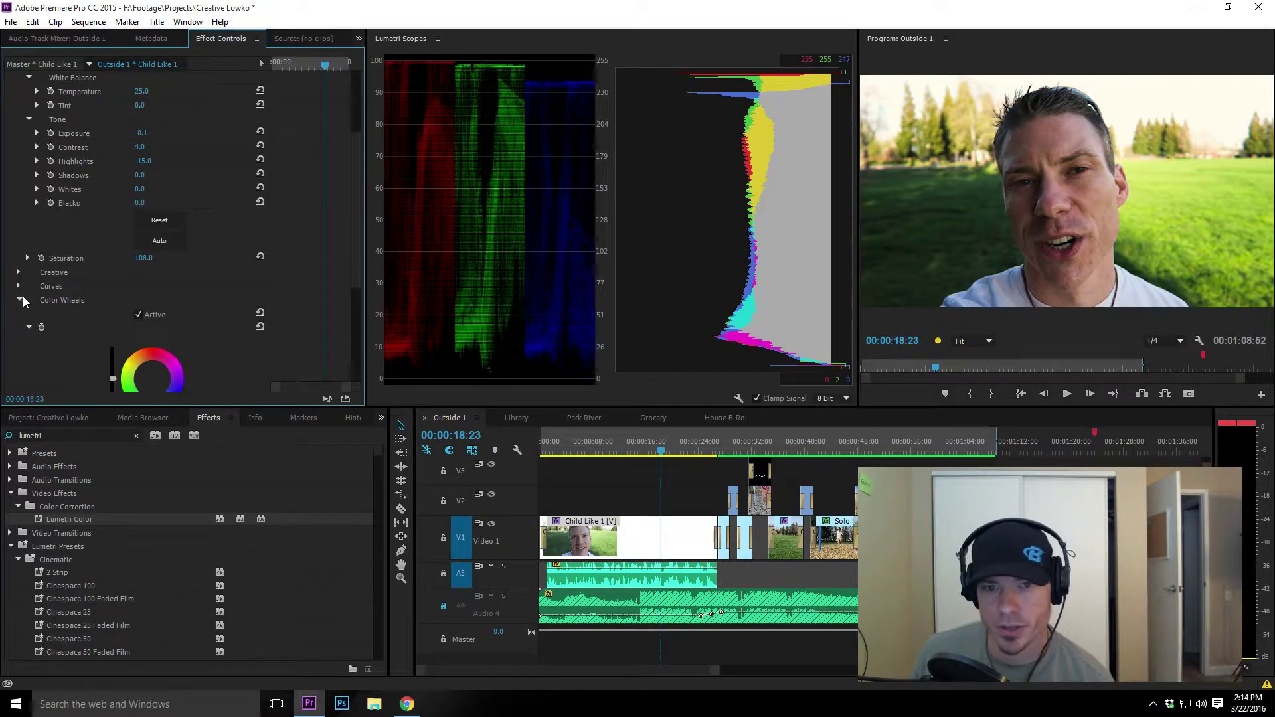
{"action": "scroll", "coordinate": [184, 336], "scroll_direction": "down", "scroll_amount": 2}
{"action": "scroll", "coordinate": [183, 330], "scroll_direction": "down", "scroll_amount": 4}
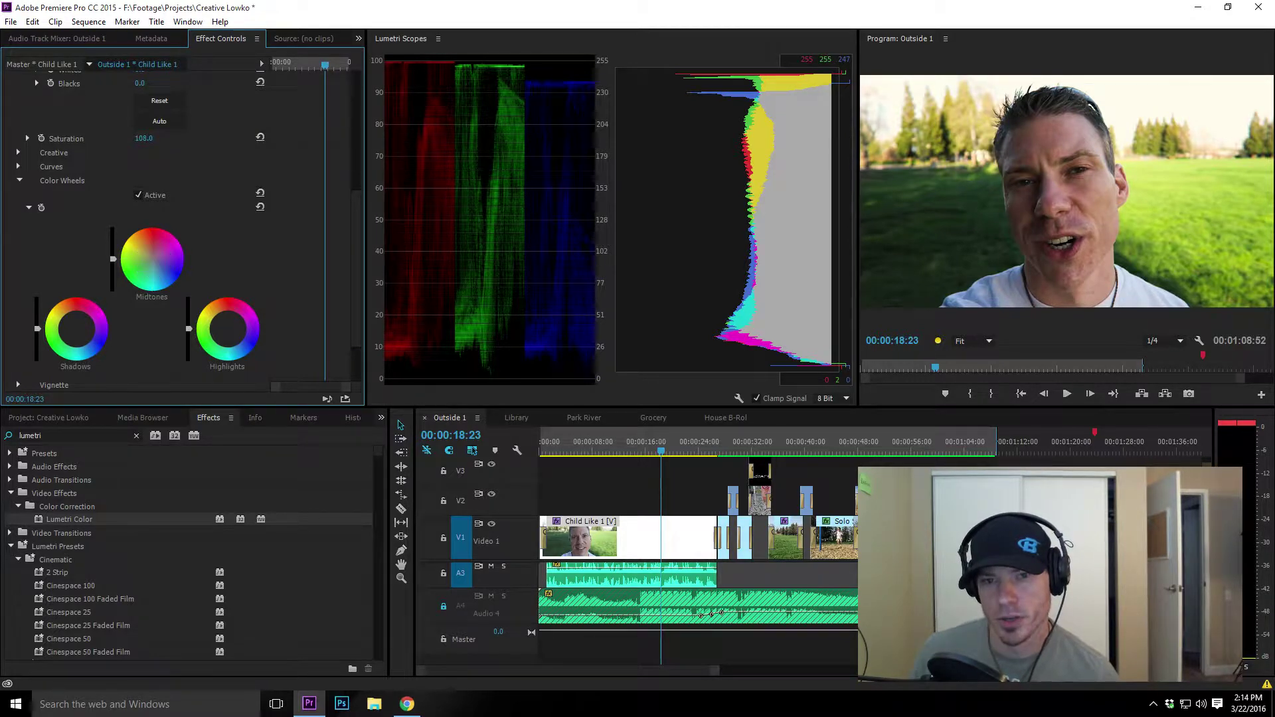
{"action": "left_click_drag", "start_coordinate": [152, 258], "coordinate": [145, 251]}
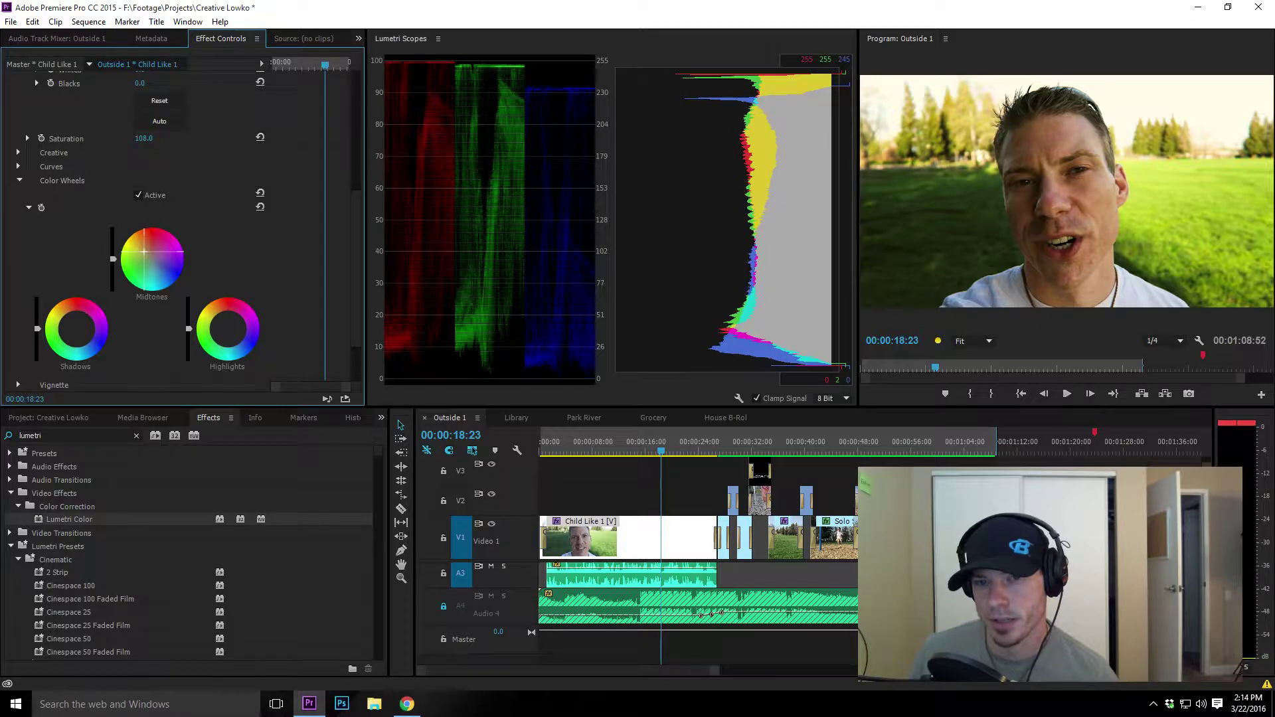
{"action": "left_click_drag", "start_coordinate": [145, 251], "coordinate": [143, 248]}
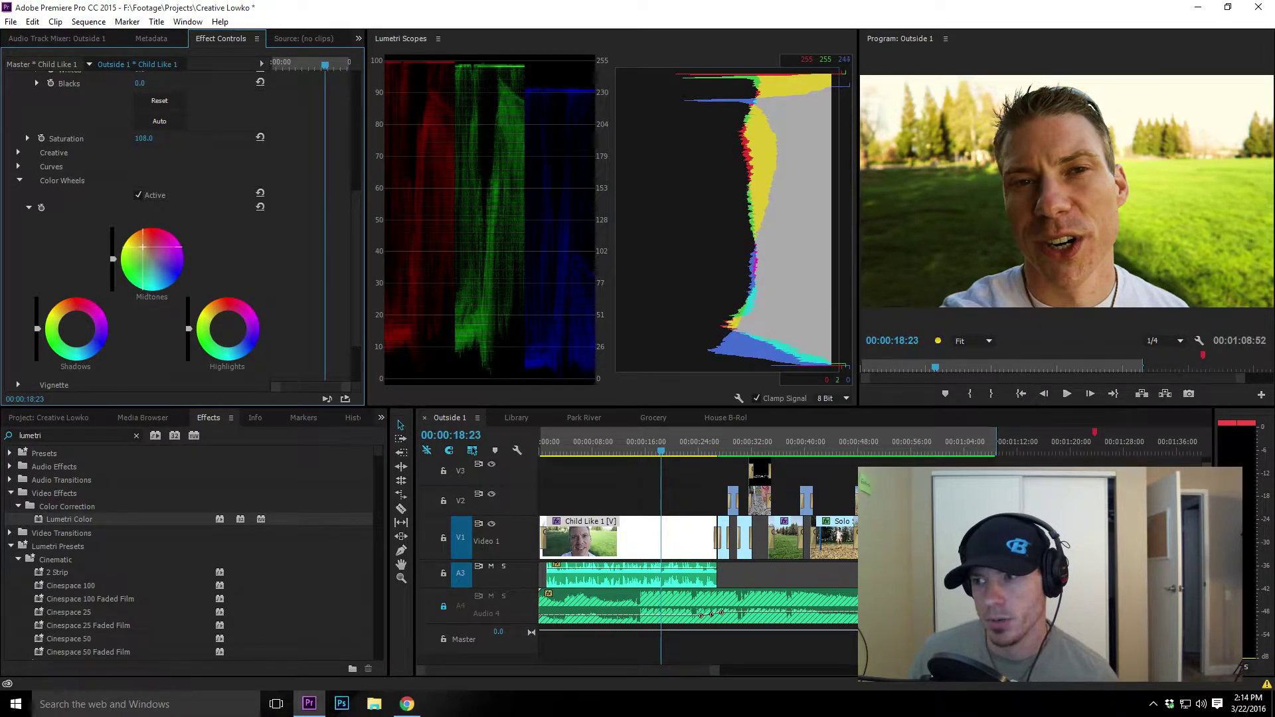
{"action": "left_click", "coordinate": [261, 208]}
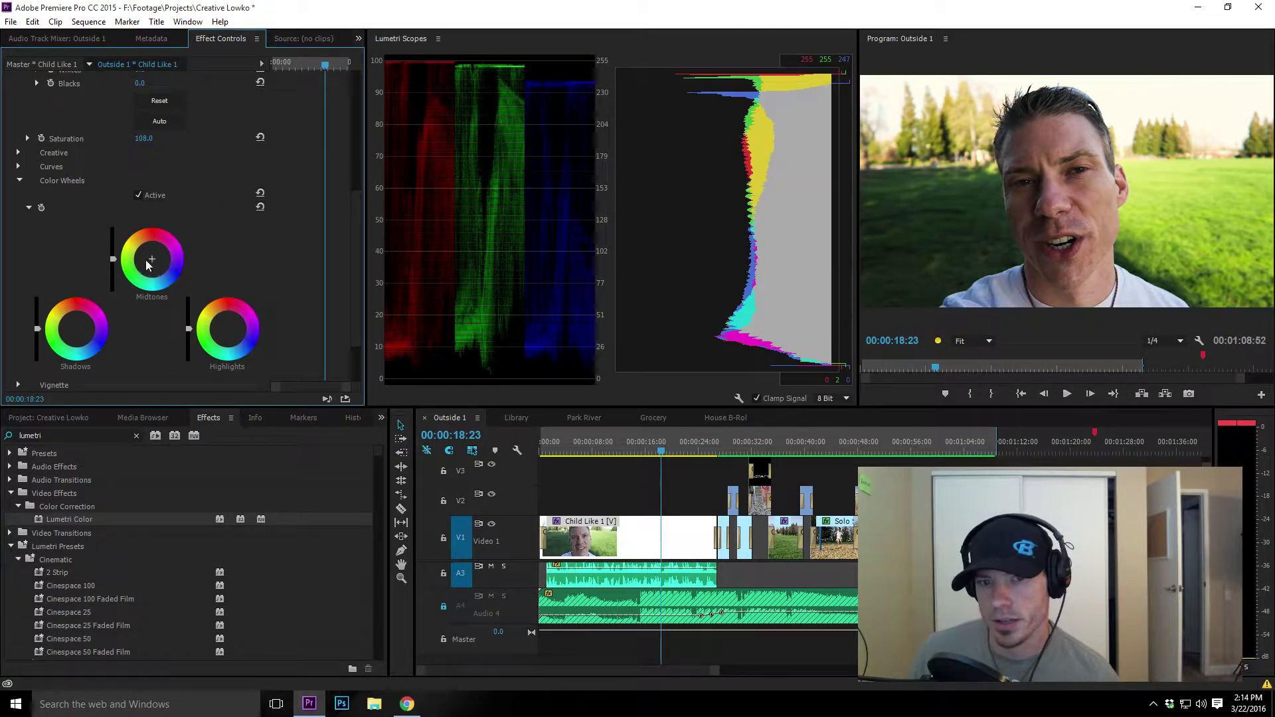
{"action": "mouse_move", "coordinate": [152, 261]}
{"action": "left_mouse_down"}
{"action": "mouse_move", "coordinate": [142, 248]}
{"action": "mouse_move", "coordinate": [158, 275]}
{"action": "mouse_move", "coordinate": [138, 272]}
{"action": "mouse_move", "coordinate": [170, 263]}
{"action": "mouse_move", "coordinate": [147, 254]}
{"action": "left_mouse_up"}
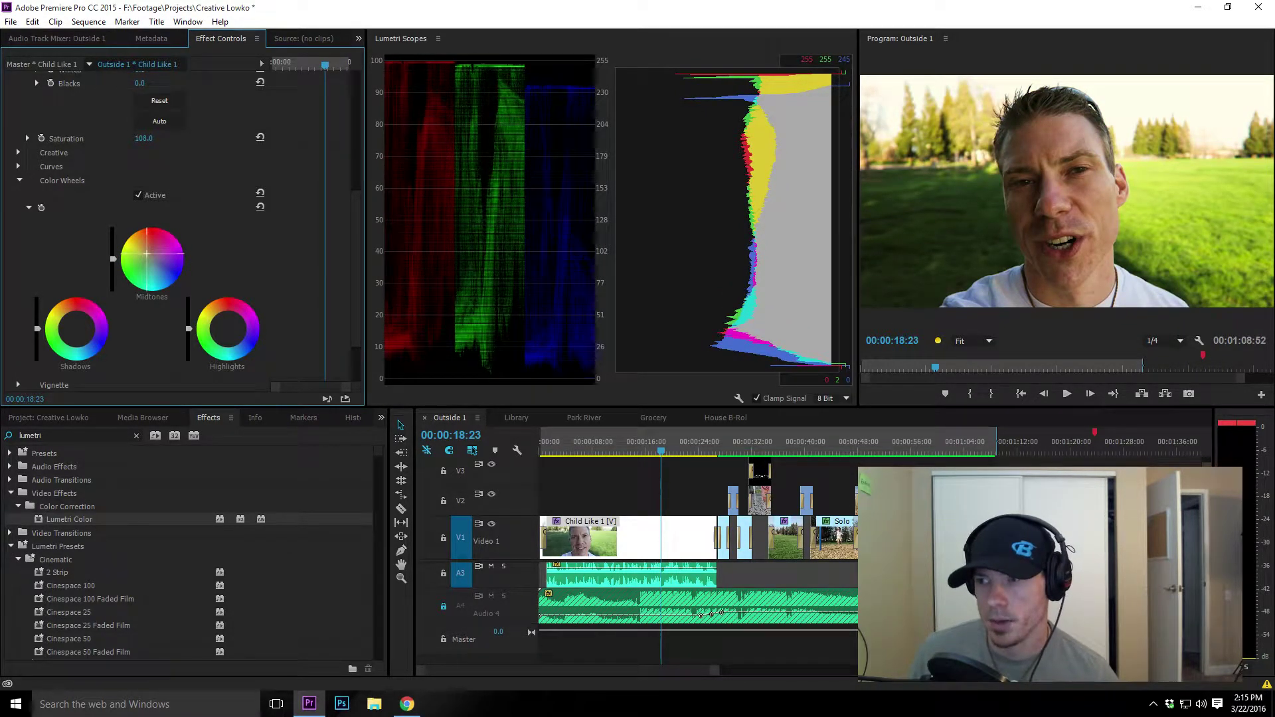
{"action": "left_click", "coordinate": [260, 208]}
- Try shifting the shadows wheel slightly toward blue-magenta, and reset the color wheels
{"action": "scroll", "coordinate": [208, 342], "scroll_direction": "down", "scroll_amount": 1}
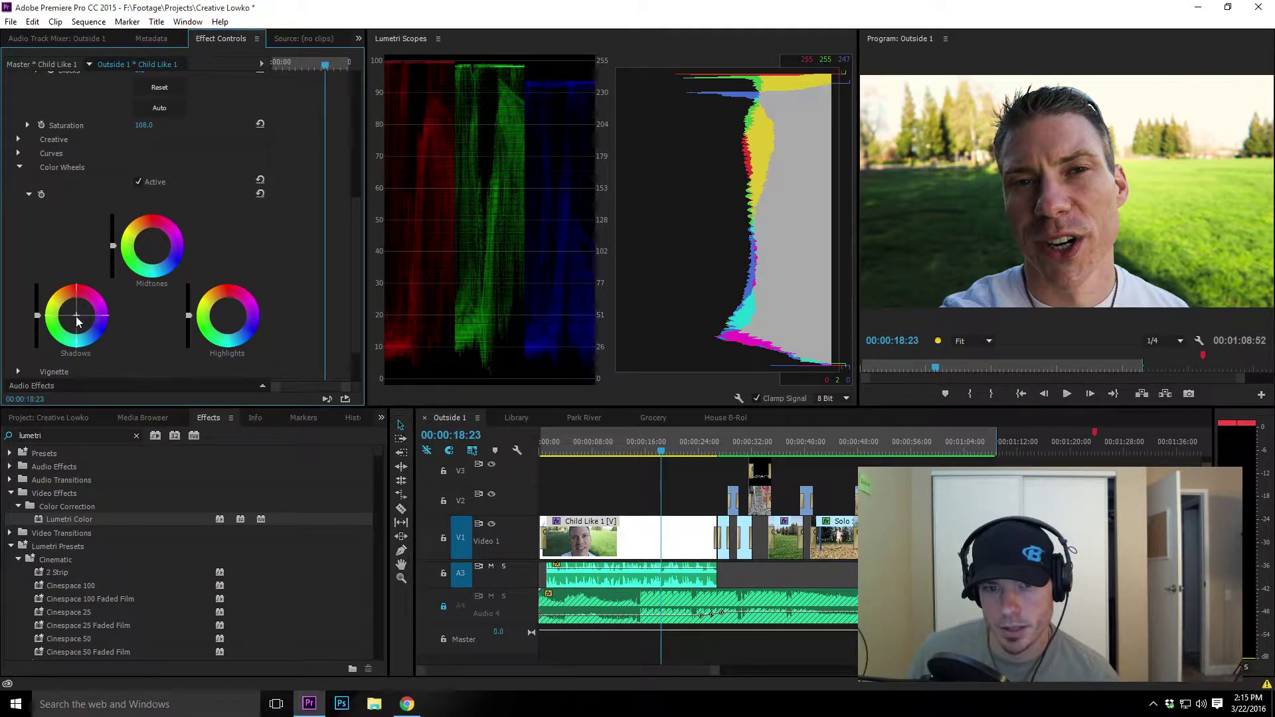
{"action": "left_click_drag", "start_coordinate": [78, 321], "coordinate": [79, 318]}
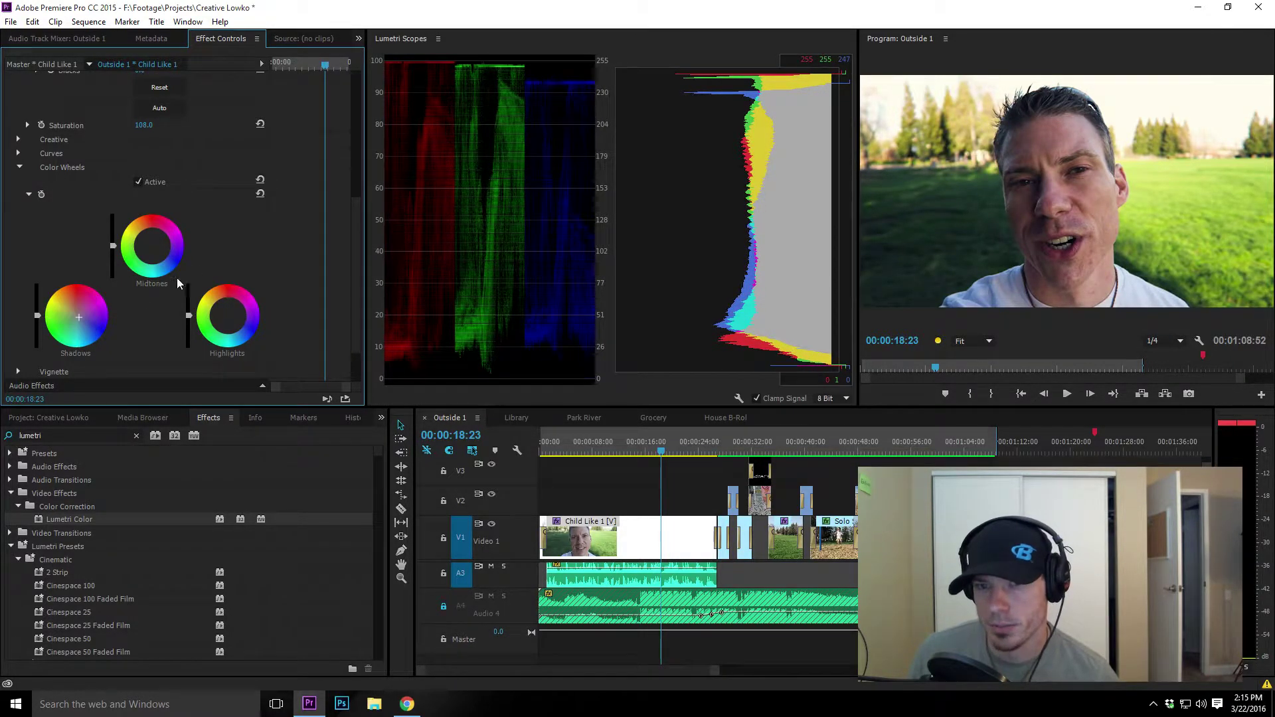
{"action": "left_click", "coordinate": [262, 195]}
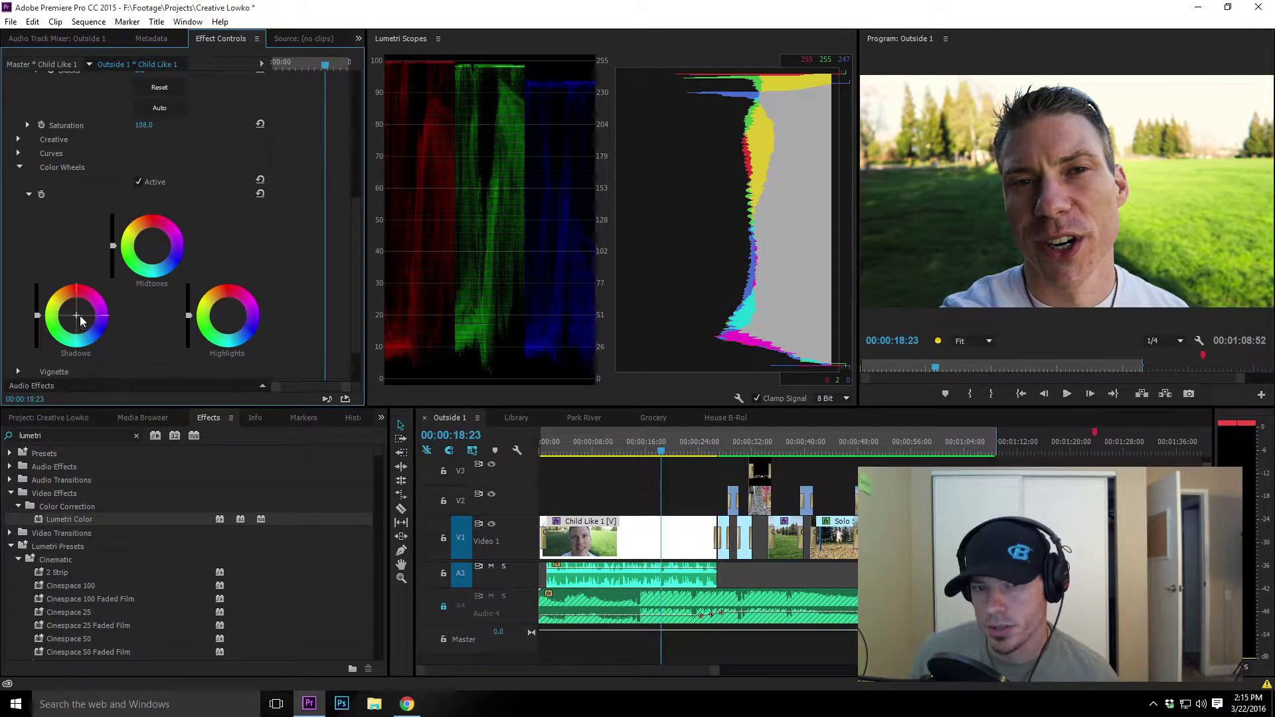
- Set the shadows wheel close to neutral and nudge the highlights and midtones wheels very slightly toward orange
{"action": "left_click_drag", "start_coordinate": [76, 316], "coordinate": [77, 316]}
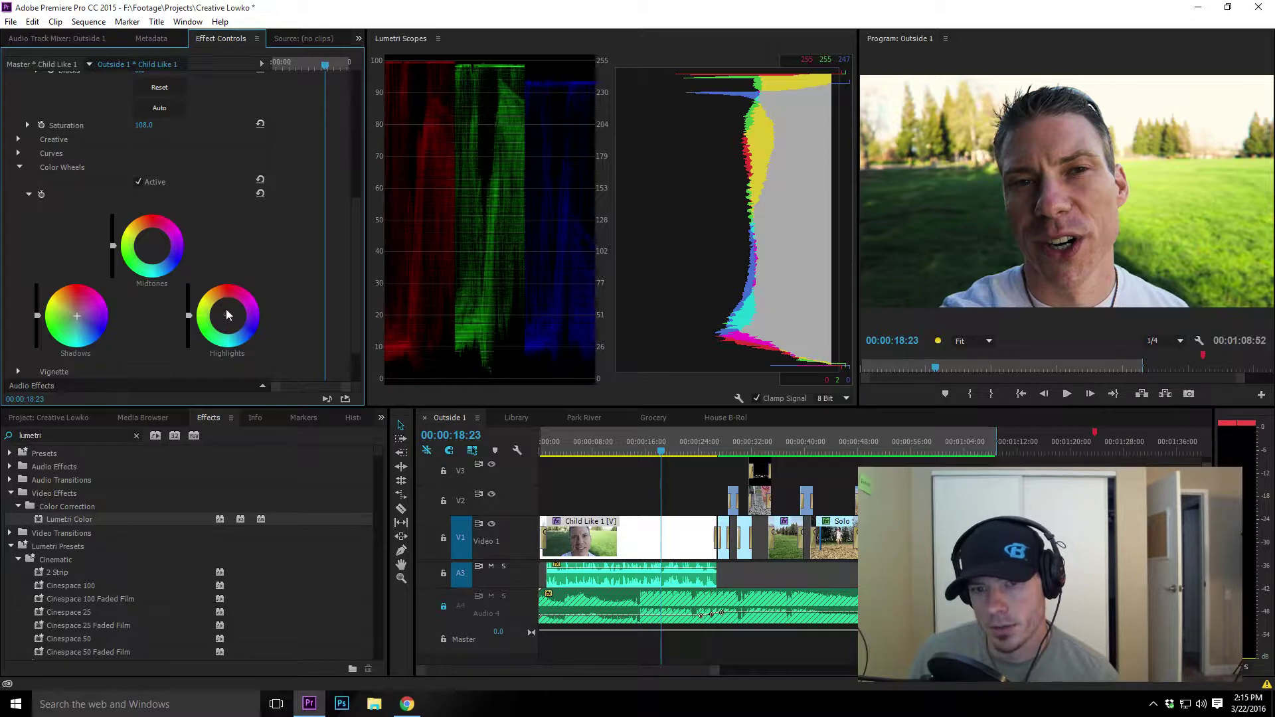
{"action": "left_click_drag", "start_coordinate": [227, 315], "coordinate": [227, 315]}
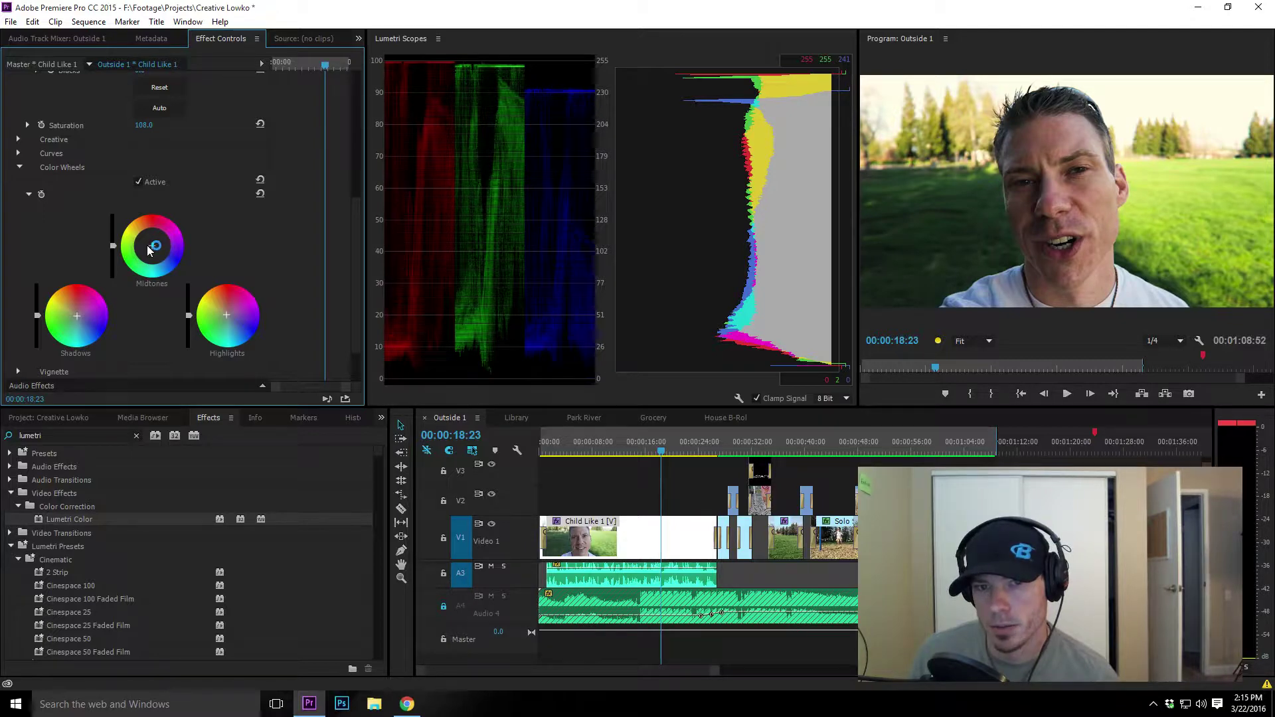
{"action": "left_click_drag", "start_coordinate": [153, 246], "coordinate": [152, 244]}
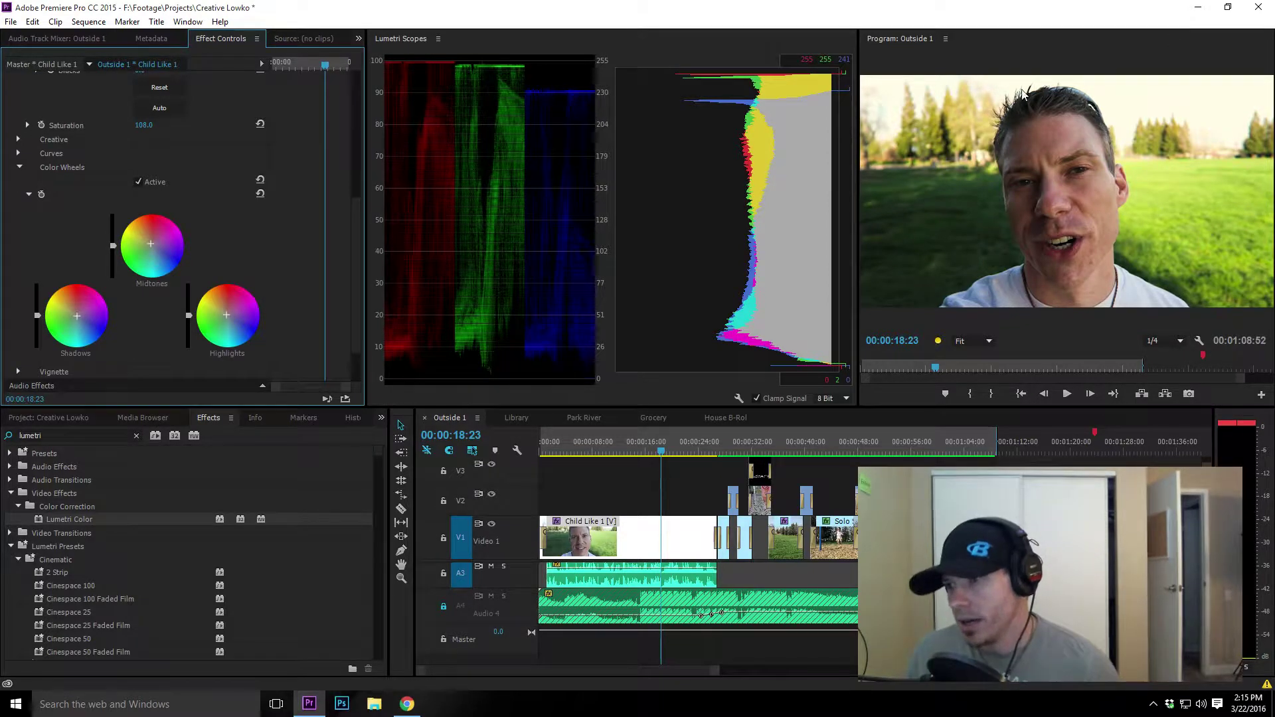
- Turn the Lumetri Color effect off and back on to compare the original and corrected image
{"action": "scroll", "coordinate": [114, 312], "scroll_direction": "down", "scroll_amount": 1}
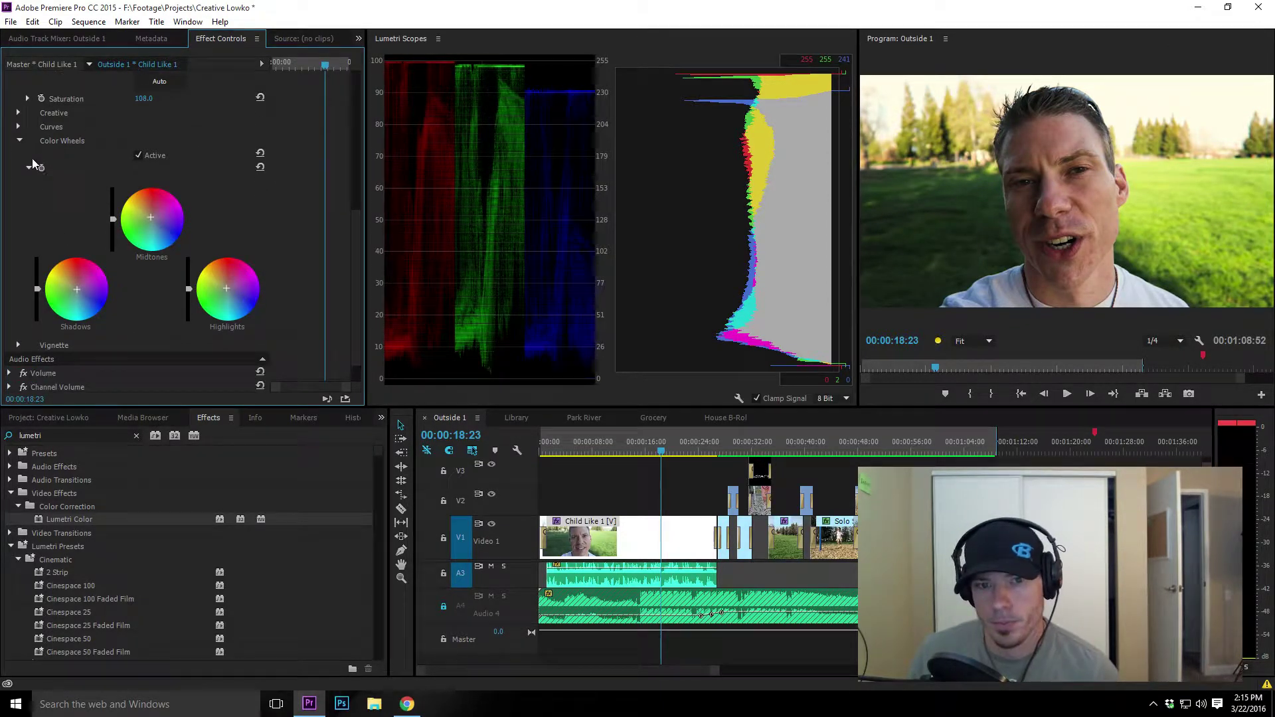
{"action": "scroll", "coordinate": [21, 139], "scroll_direction": "up", "scroll_amount": 10}
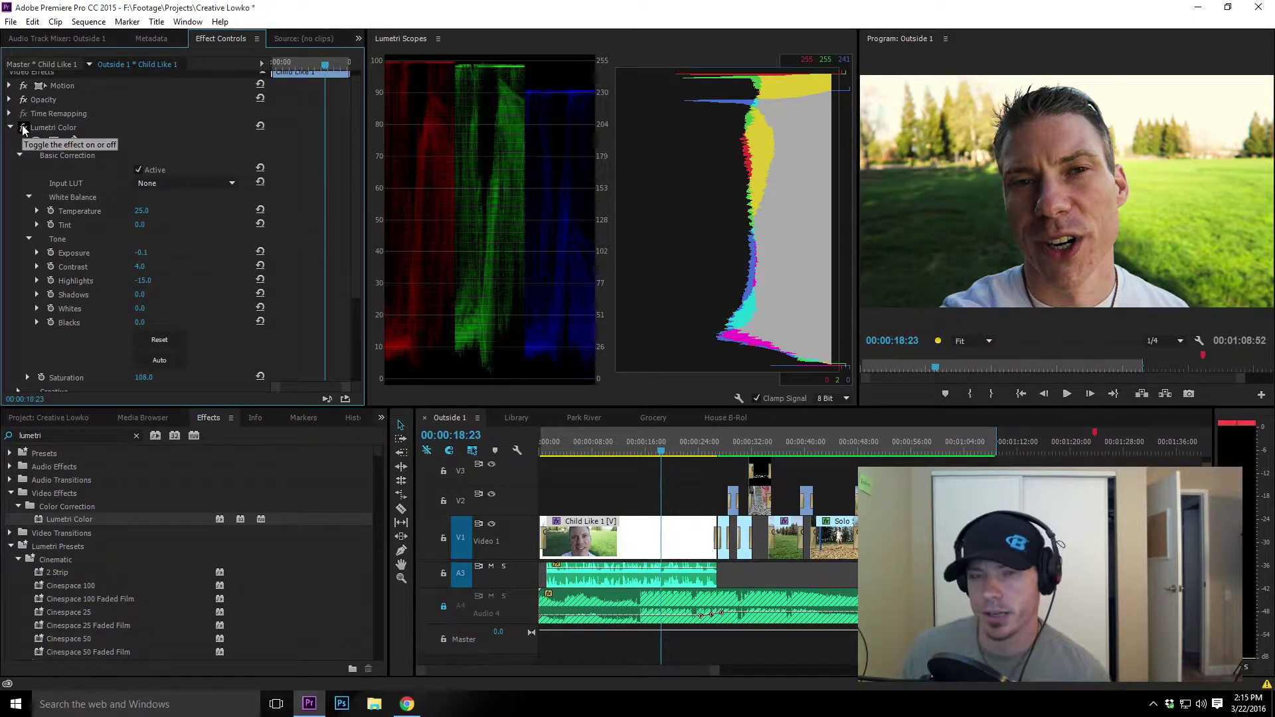
{"action": "left_click", "coordinate": [23, 129]}
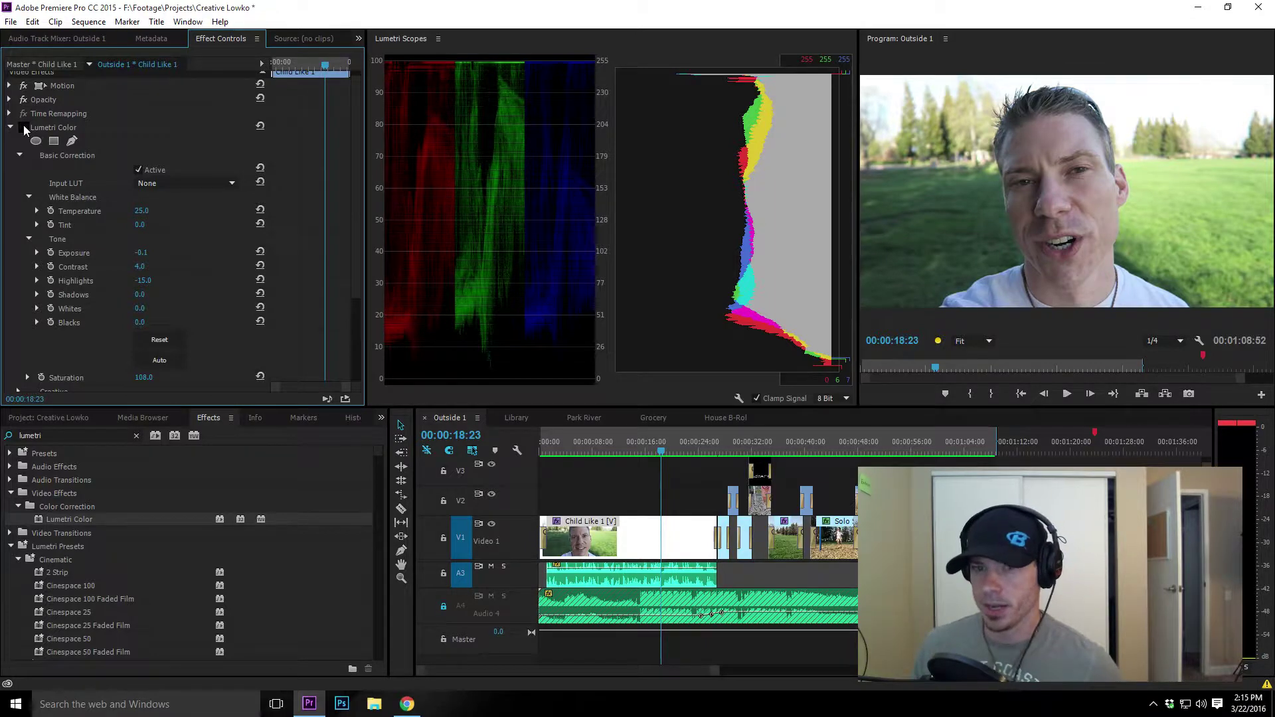
{"action": "left_click", "coordinate": [23, 128]}
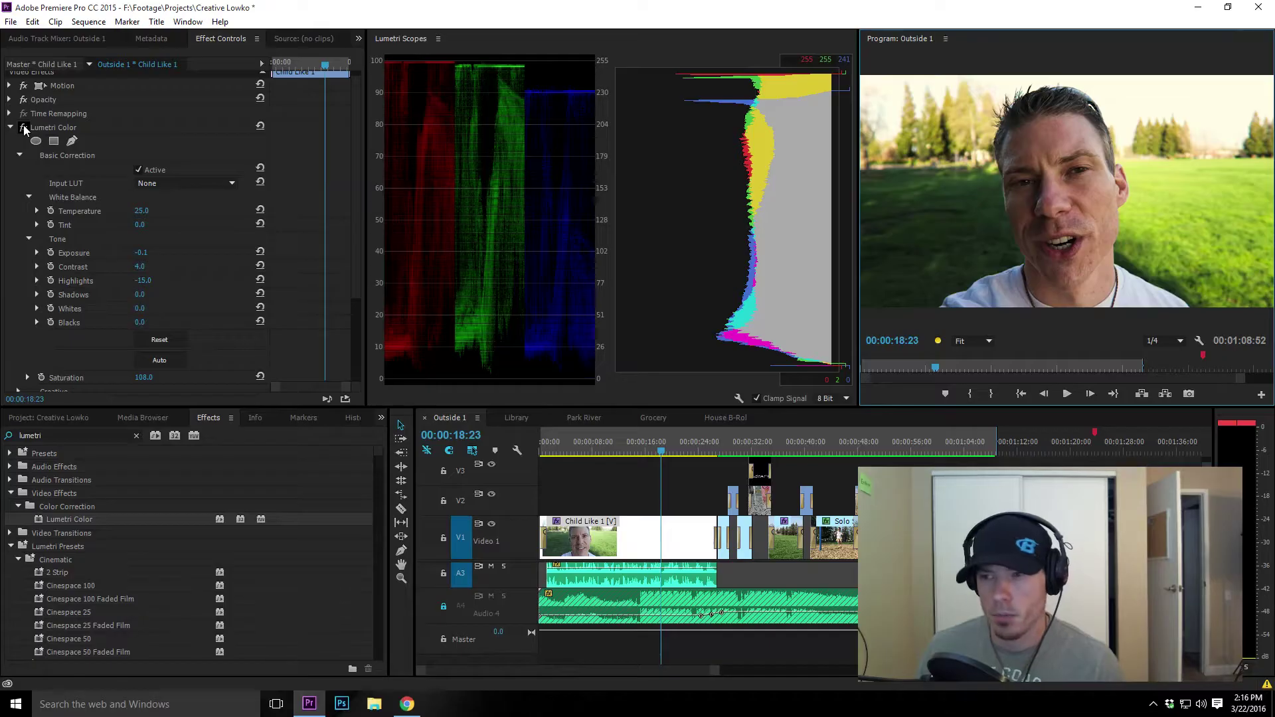
- Collapse the first clip's Lumetri Color settings and apply Lumetri Color to the MVI_0020.MP4 clip at 00:00:28:04
{"action": "left_click", "coordinate": [726, 453]}
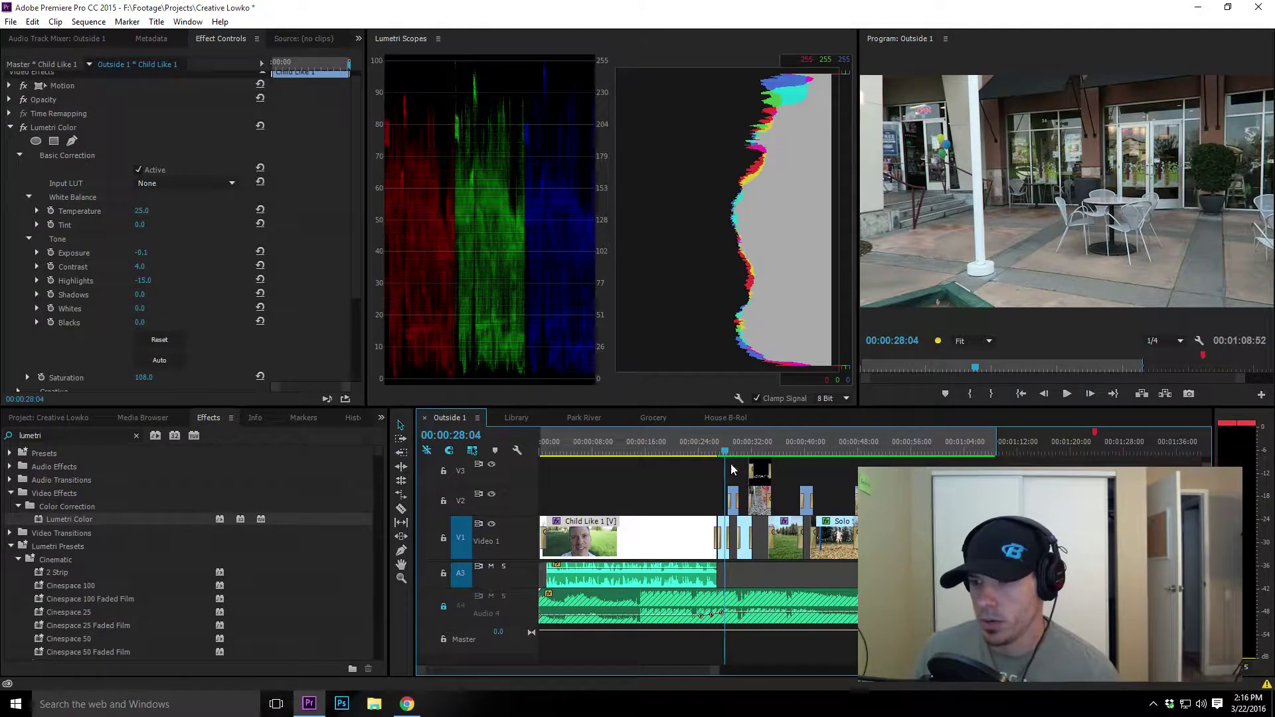
{"action": "left_click", "coordinate": [10, 129]}
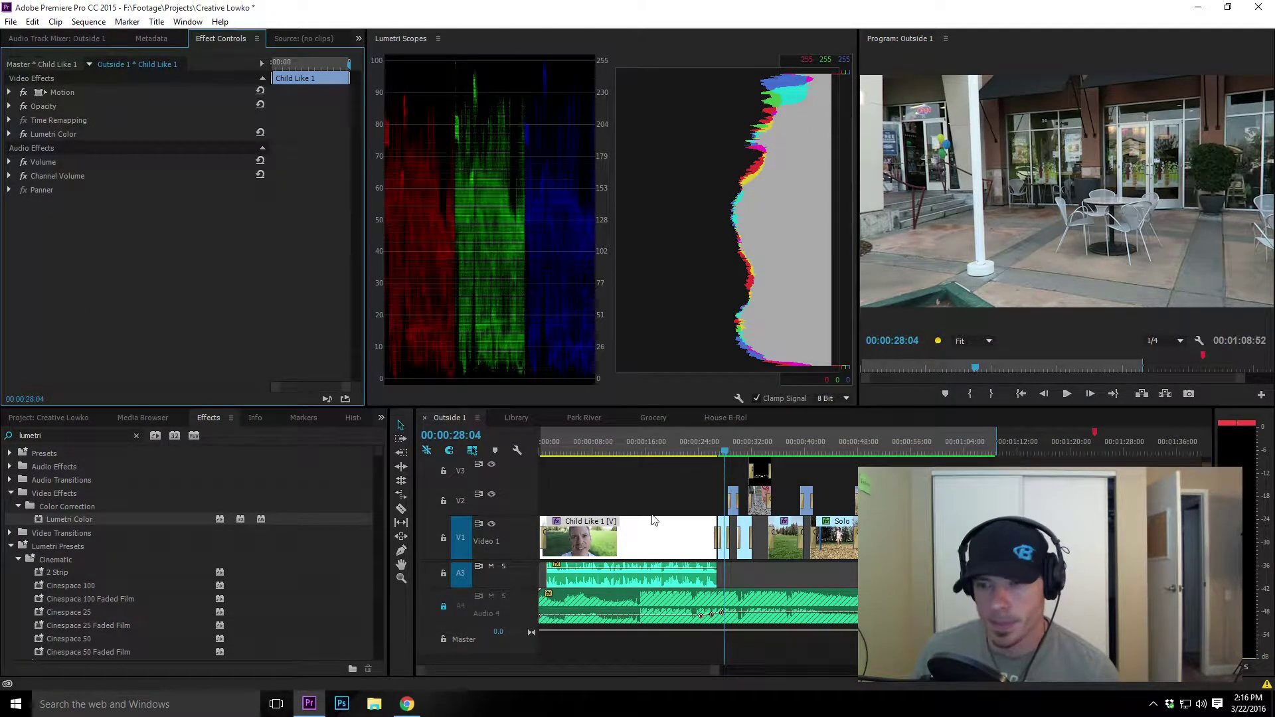
{"action": "left_click", "coordinate": [726, 541]}
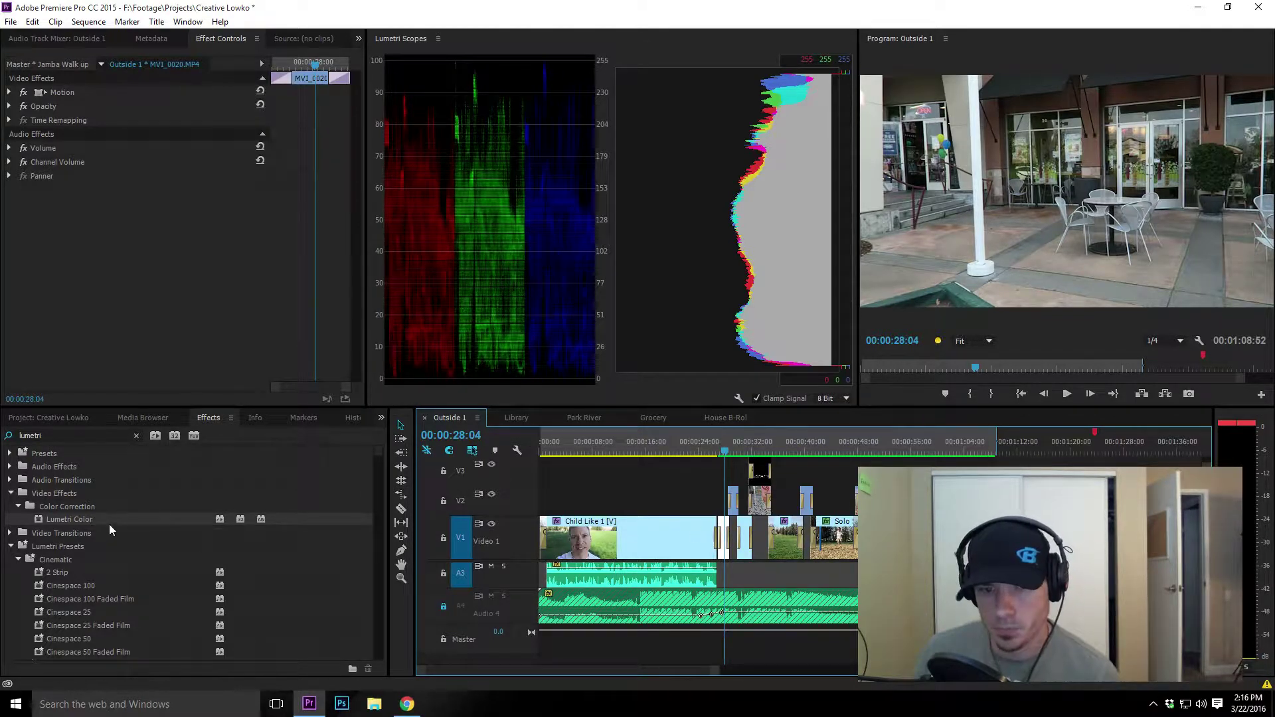
{"action": "double_click", "coordinate": [78, 521]}
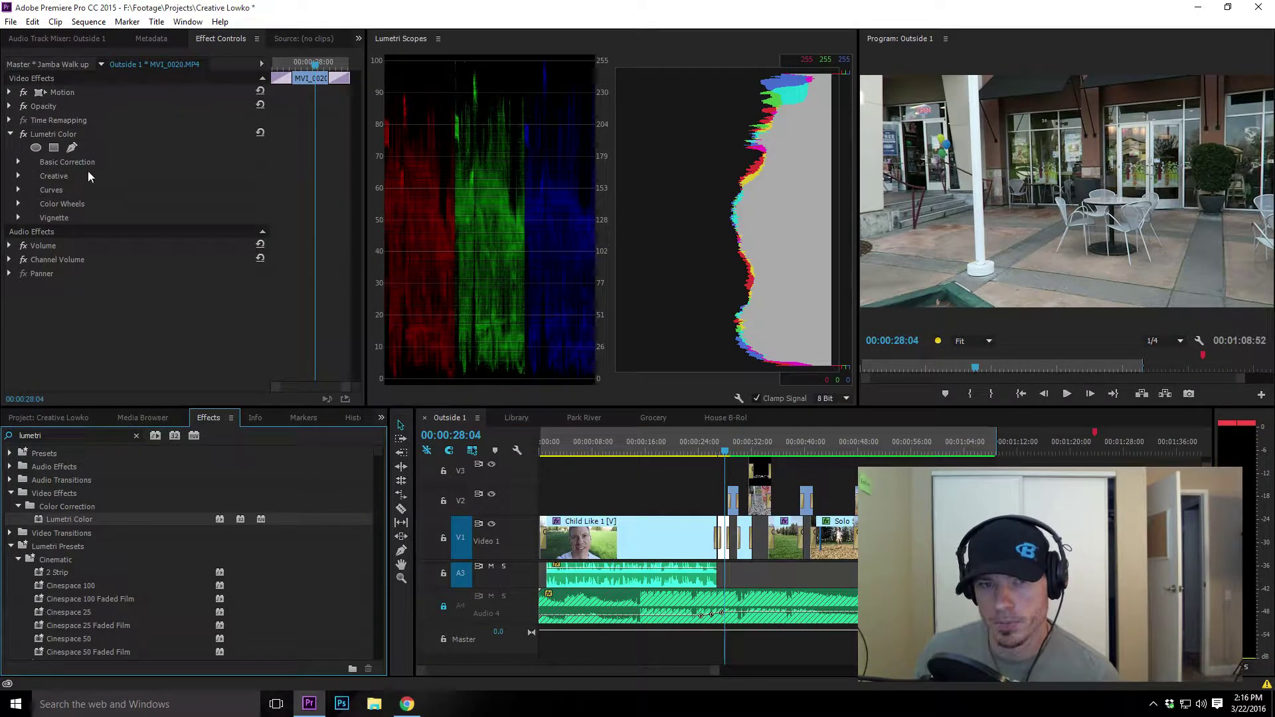
{"action": "left_click", "coordinate": [185, 22]}
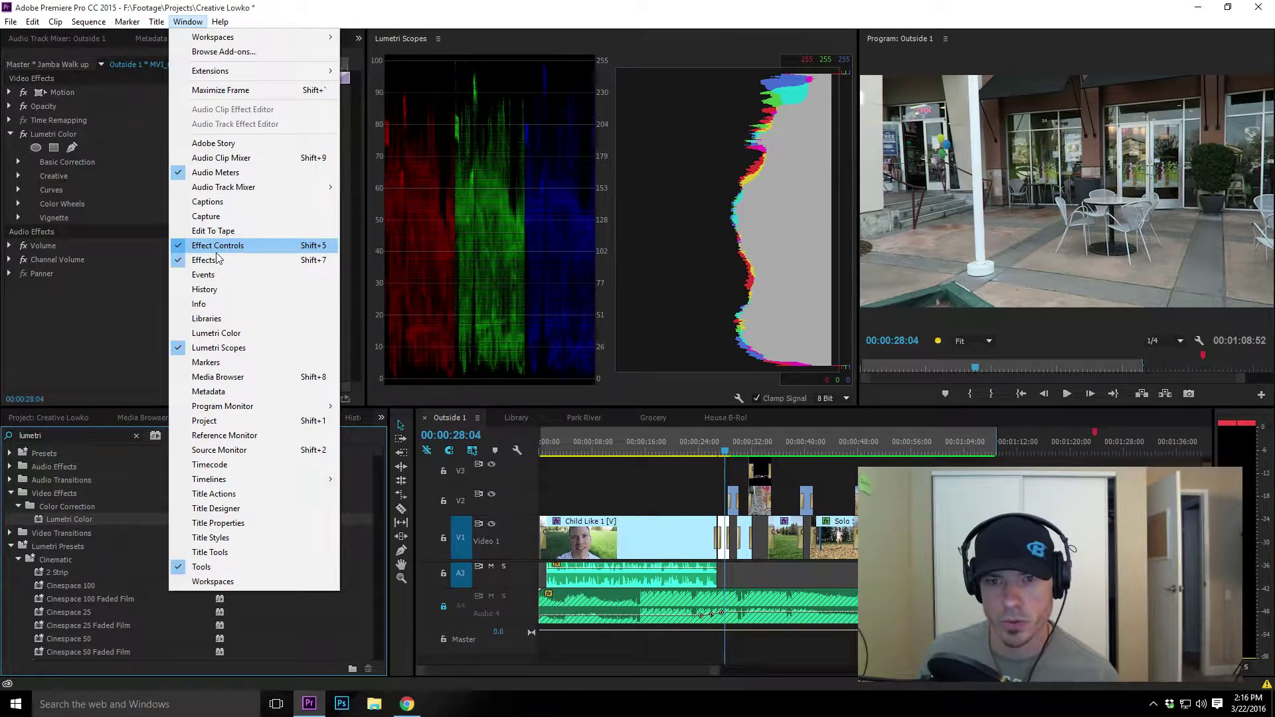
{"action": "left_click", "coordinate": [190, 23]}
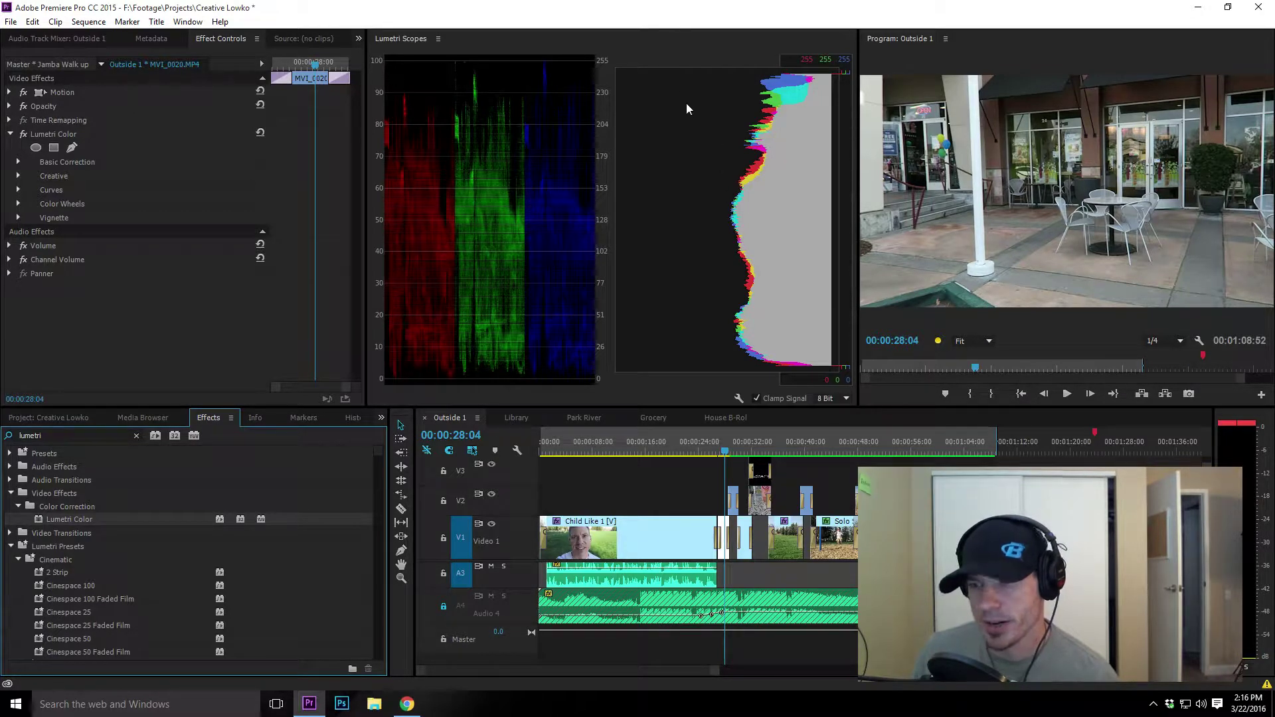
- Remove the histogram from Lumetri Scopes, leaving the RGB parade, and narrow the scopes to enlarge the program preview
{"action": "right_click", "coordinate": [639, 125]}
{"action": "left_click", "coordinate": [653, 162]}
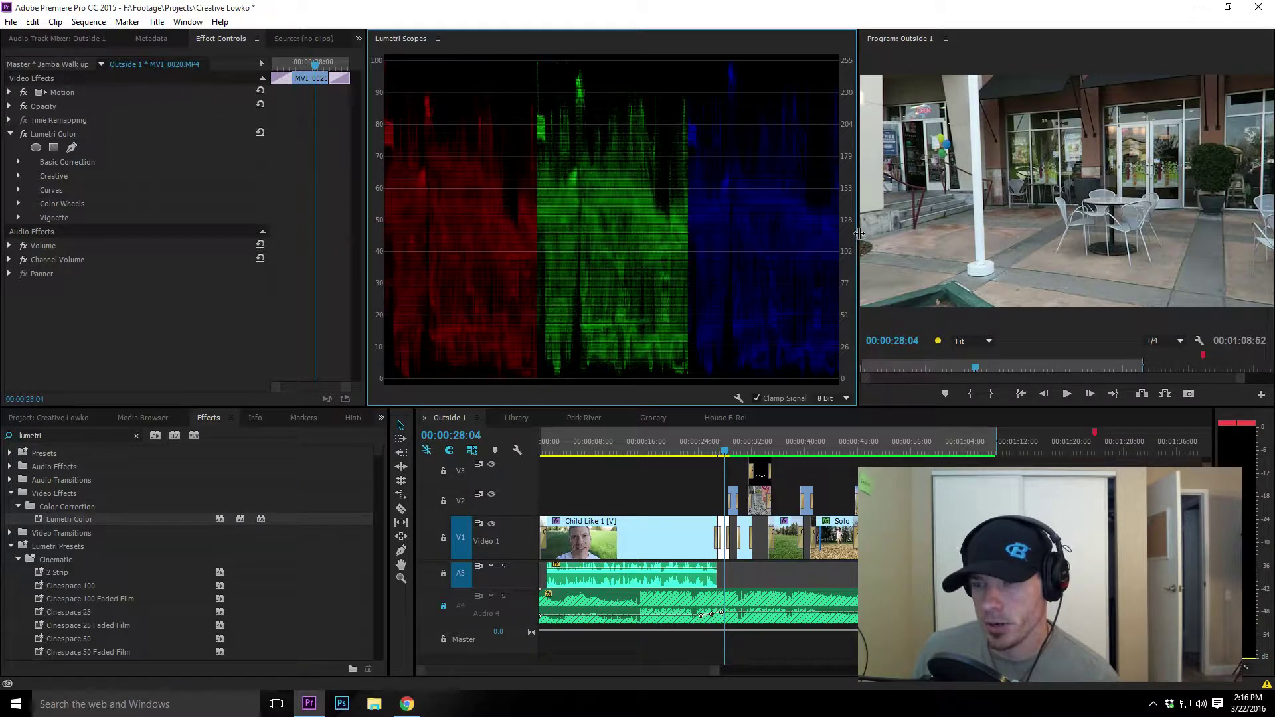
{"action": "left_click_drag", "start_coordinate": [859, 234], "coordinate": [635, 338]}
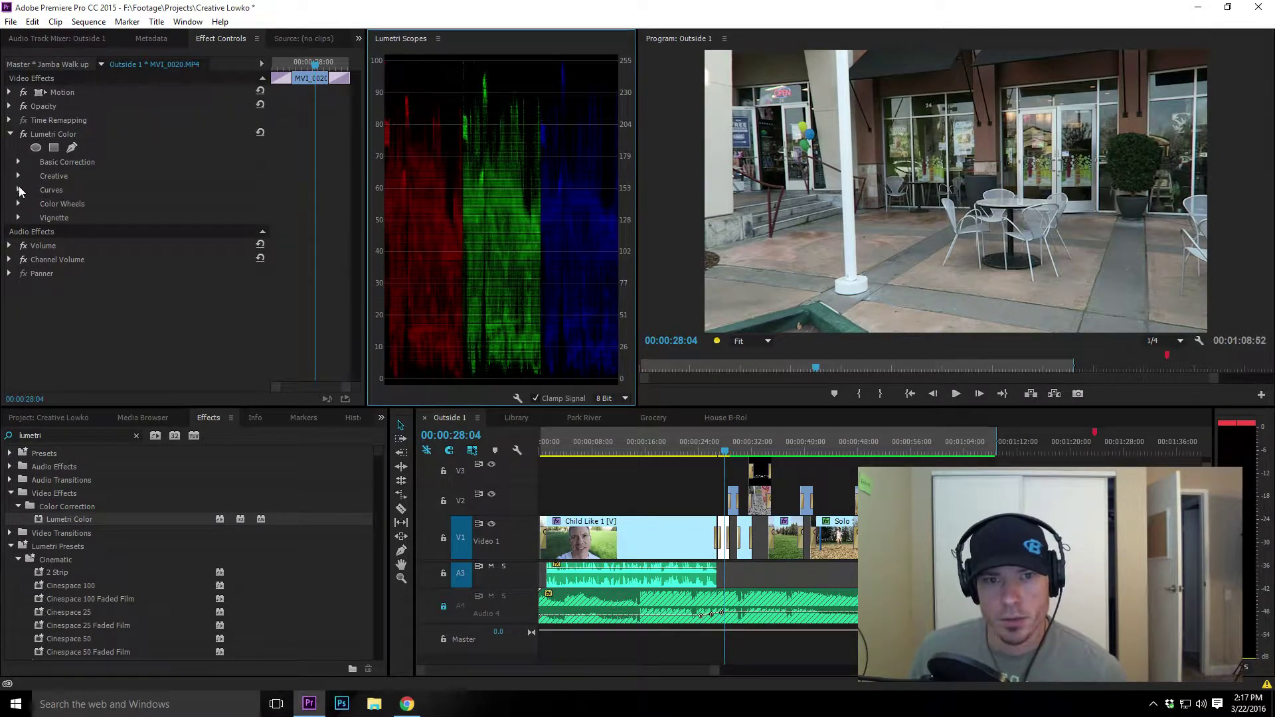
- Expand Curves for the patio clip, try an S-curve on the white RGB curve, and reset it to a straight line
{"action": "left_click", "coordinate": [19, 190]}
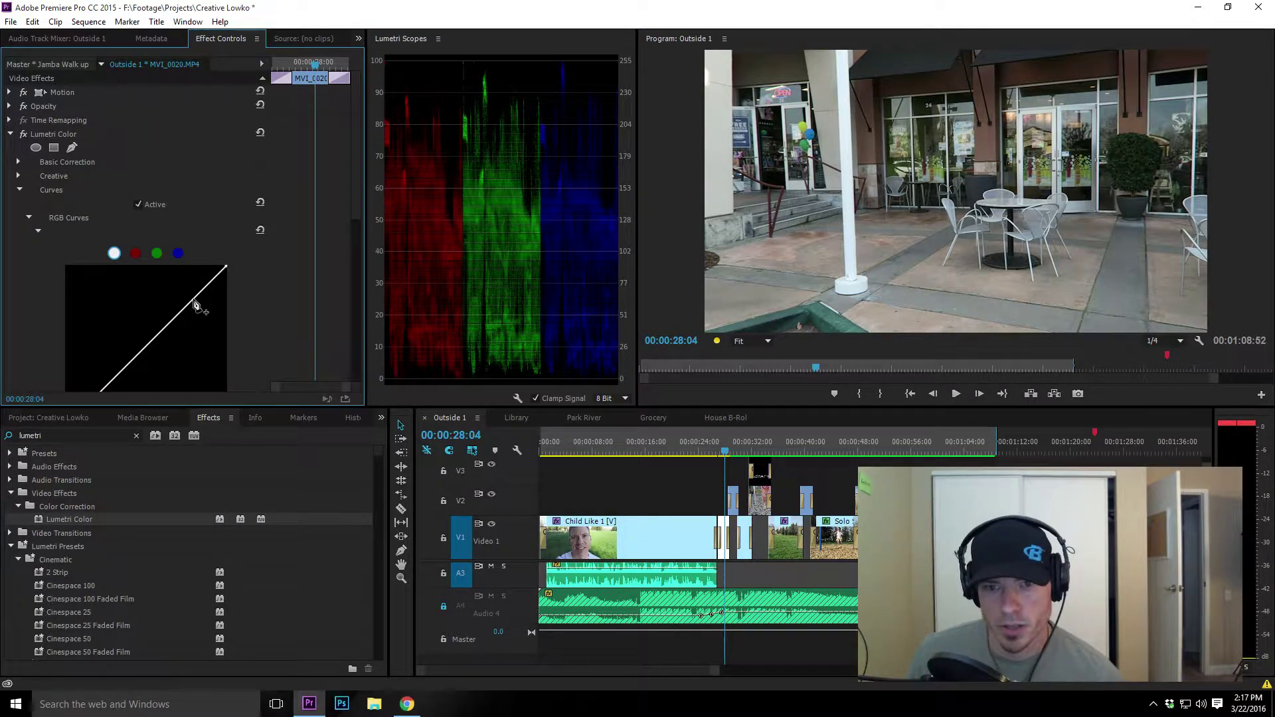
{"action": "scroll", "coordinate": [193, 286], "scroll_direction": "down", "scroll_amount": 2}
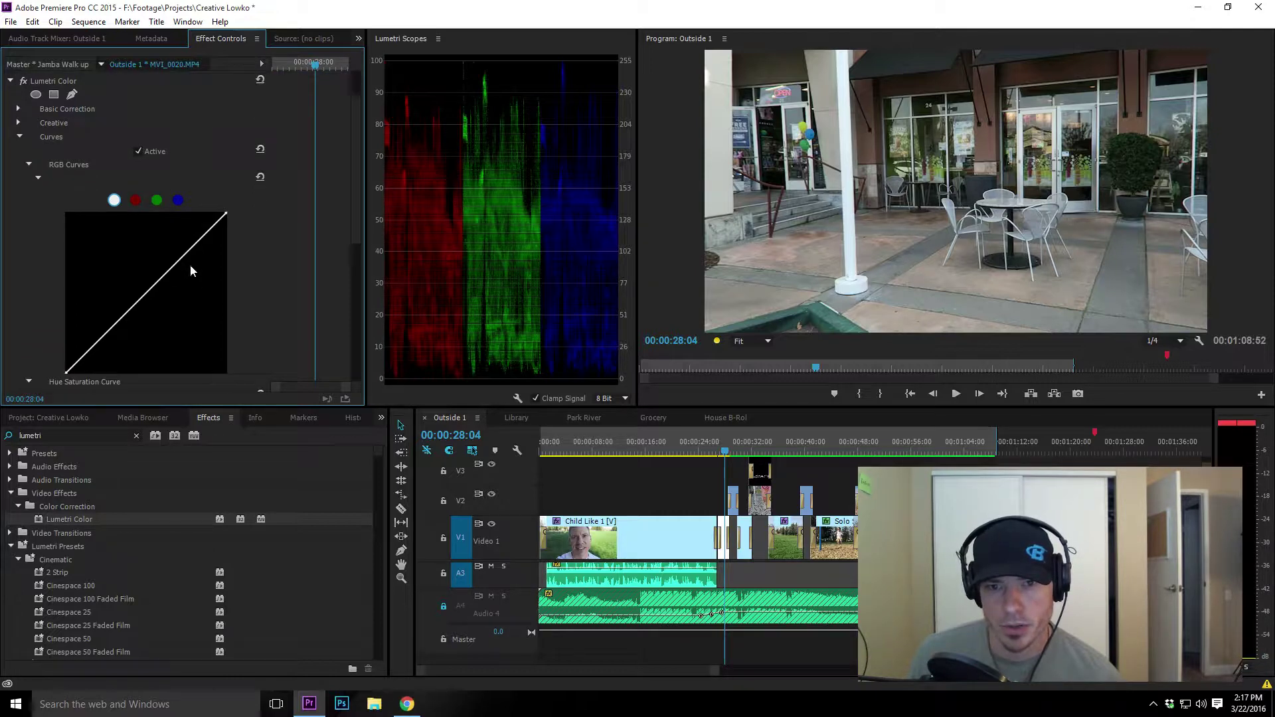
{"action": "left_click_drag", "start_coordinate": [192, 253], "coordinate": [184, 245]}
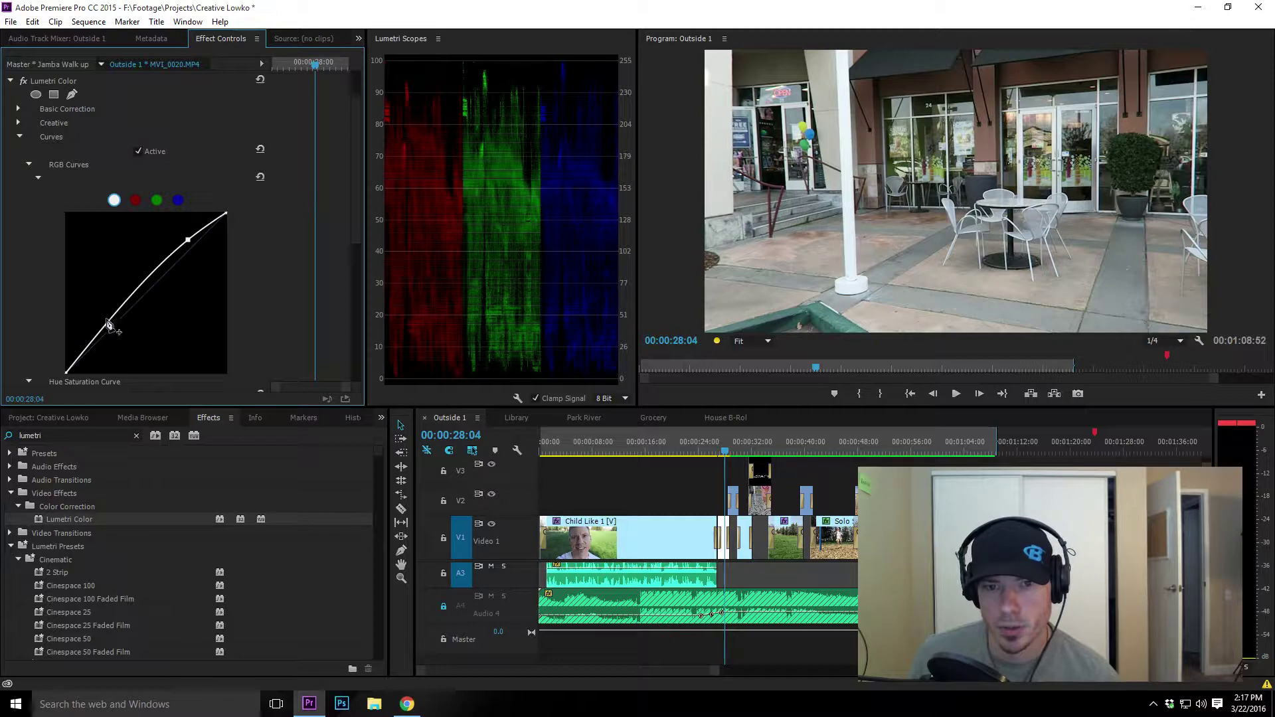
{"action": "left_click_drag", "start_coordinate": [112, 324], "coordinate": [108, 345]}
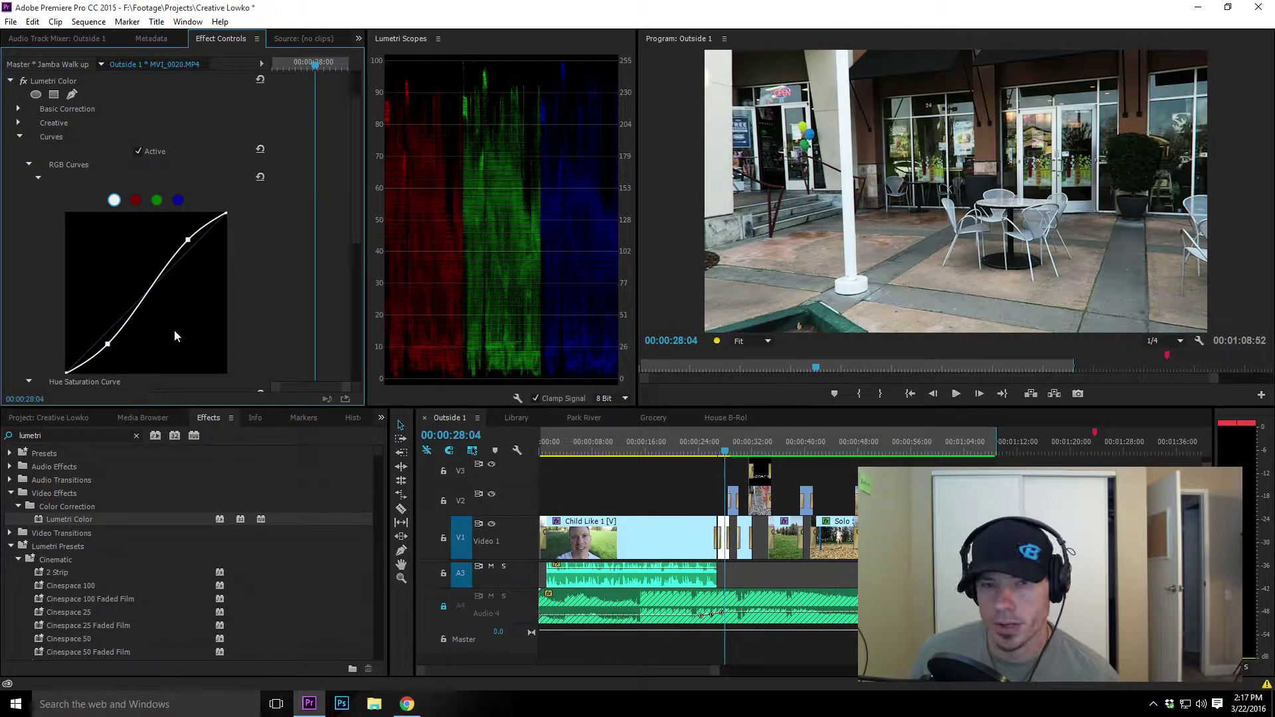
{"action": "left_click", "coordinate": [259, 178]}
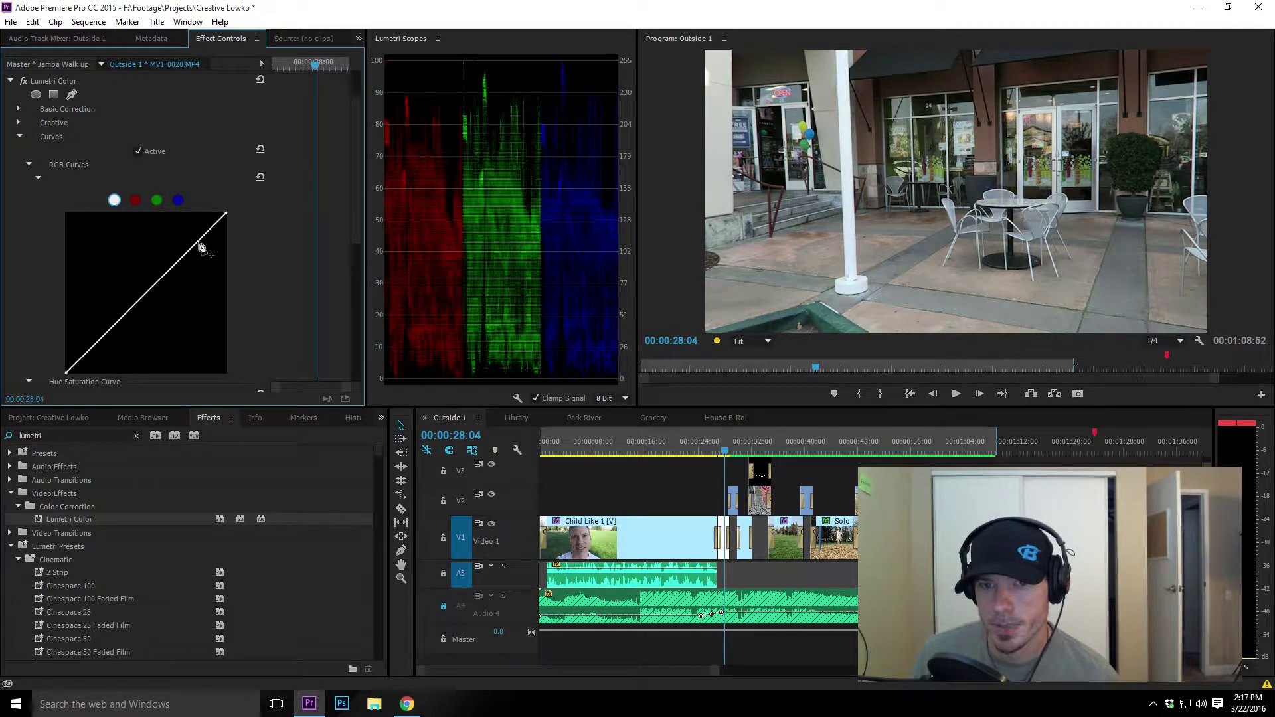
- Shape the patio clip's white RGB curve into an S by raising the highlights and slightly lowering the shadows
{"action": "left_click_drag", "start_coordinate": [199, 246], "coordinate": [182, 240]}
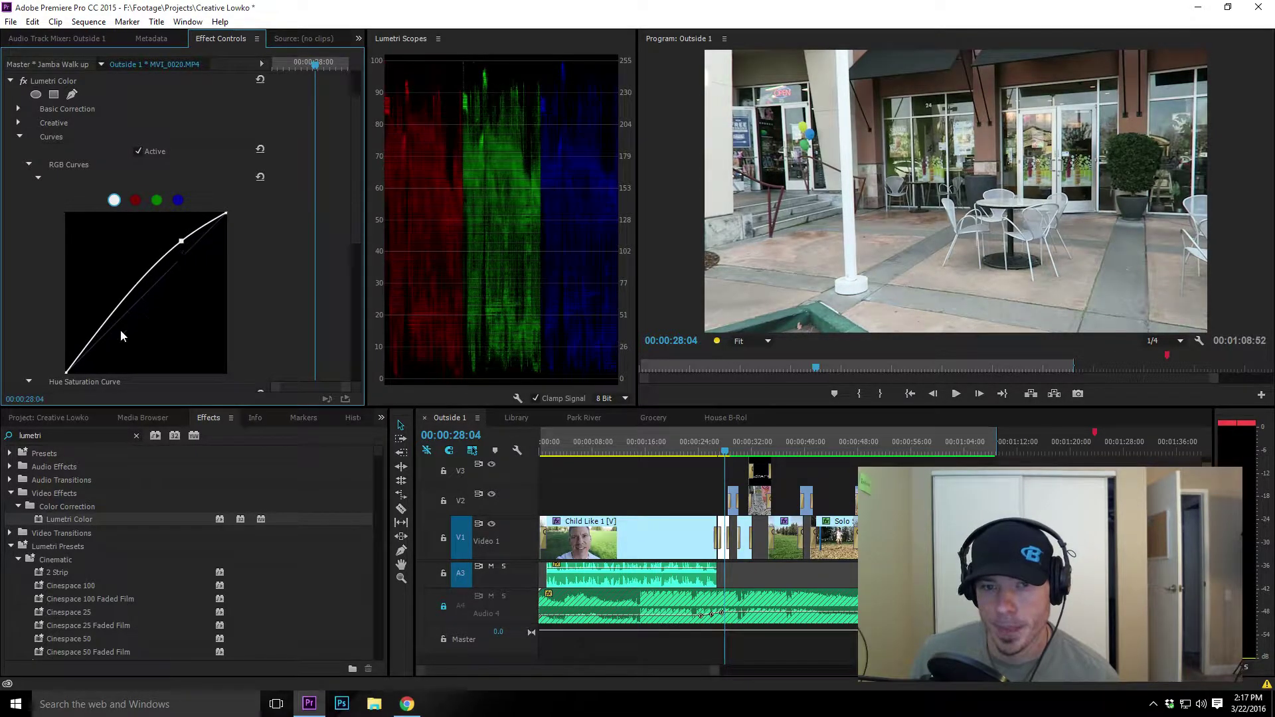
{"action": "left_click_drag", "start_coordinate": [103, 330], "coordinate": [106, 342]}
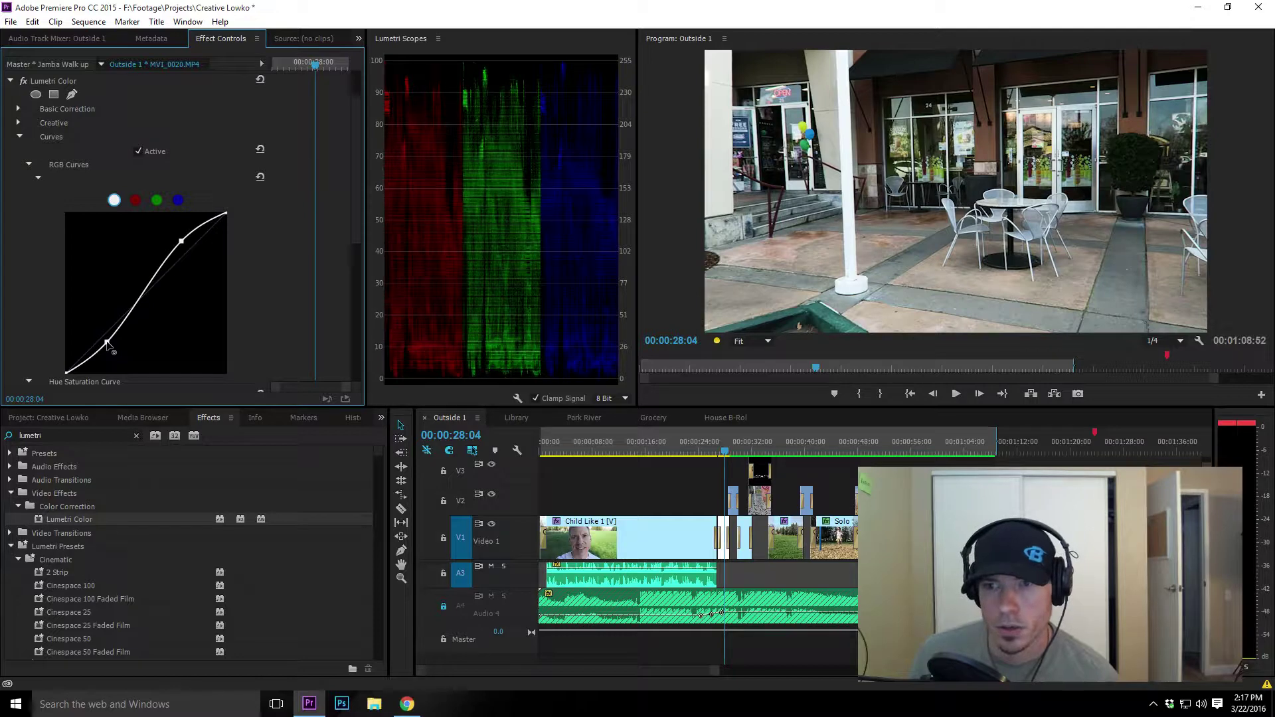
{"action": "left_click_drag", "start_coordinate": [107, 343], "coordinate": [104, 340]}
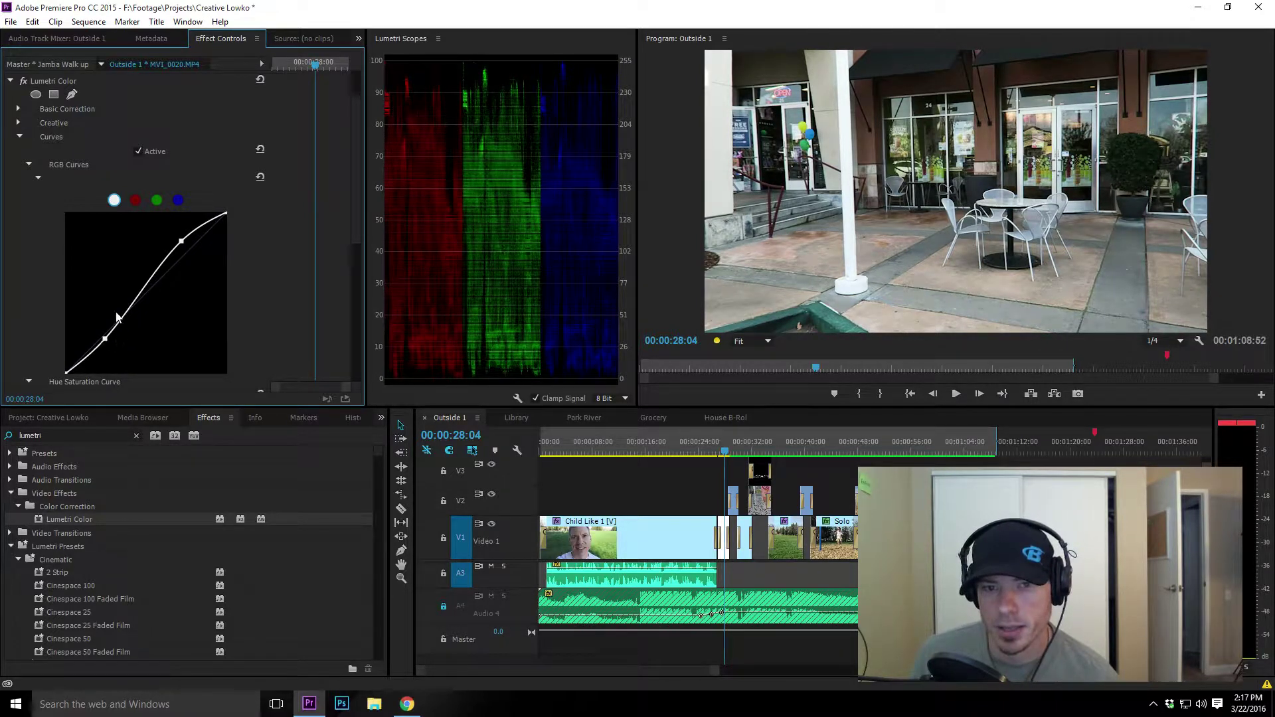
- Collapse the patio clip's Curves, expand Basic Correction, and set Contrast to 0.1
{"action": "left_click", "coordinate": [22, 137]}
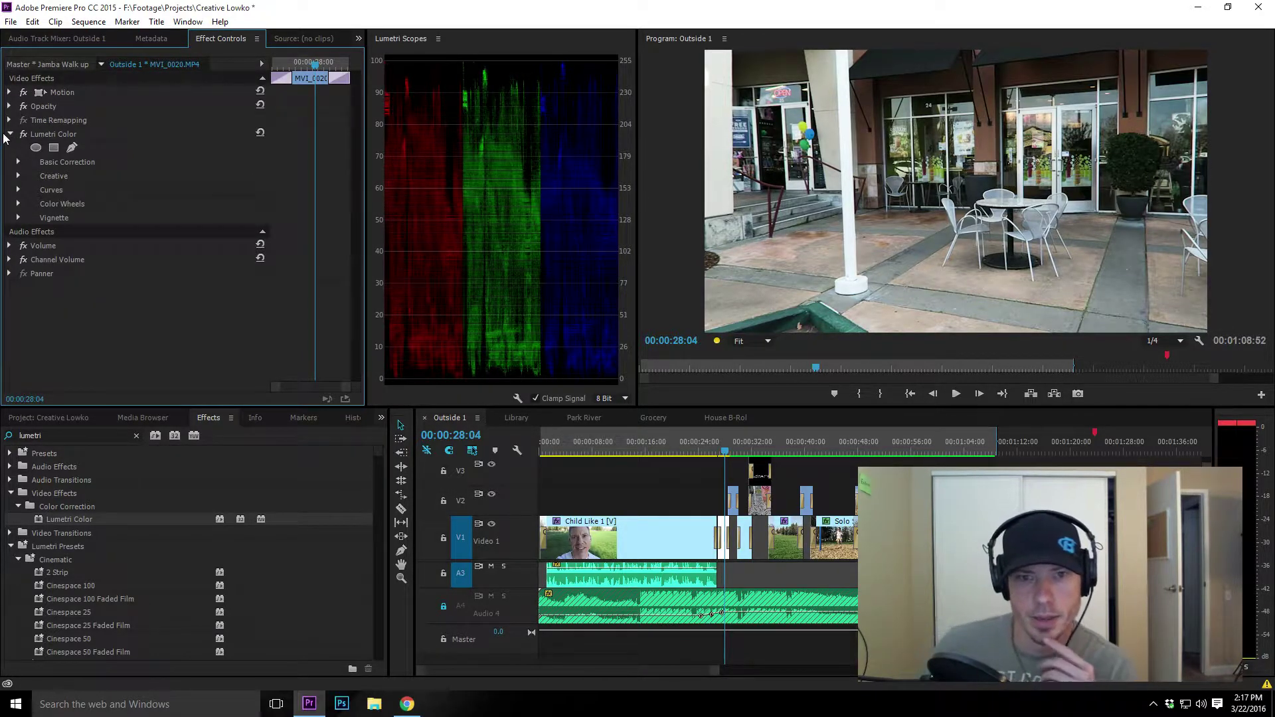
{"action": "left_click", "coordinate": [20, 162]}
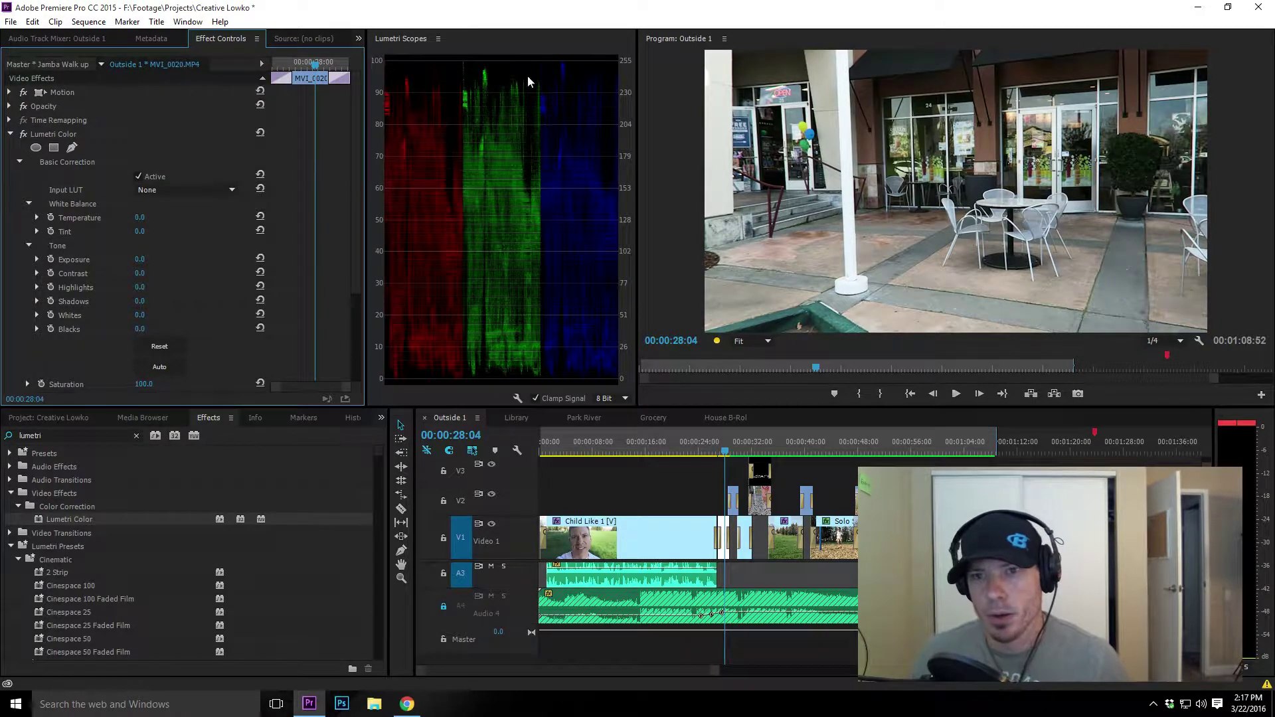
{"action": "scroll", "coordinate": [195, 251], "scroll_direction": "down", "scroll_amount": 1}
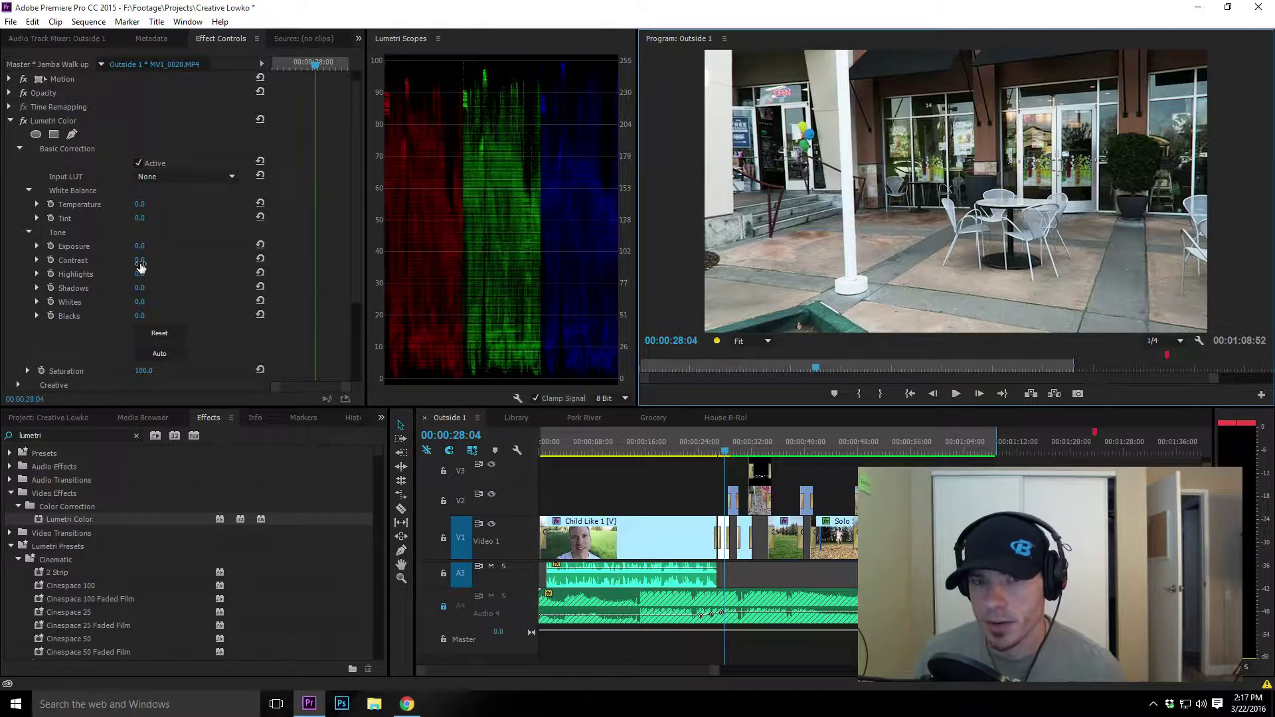
{"action": "left_click", "coordinate": [140, 262]}
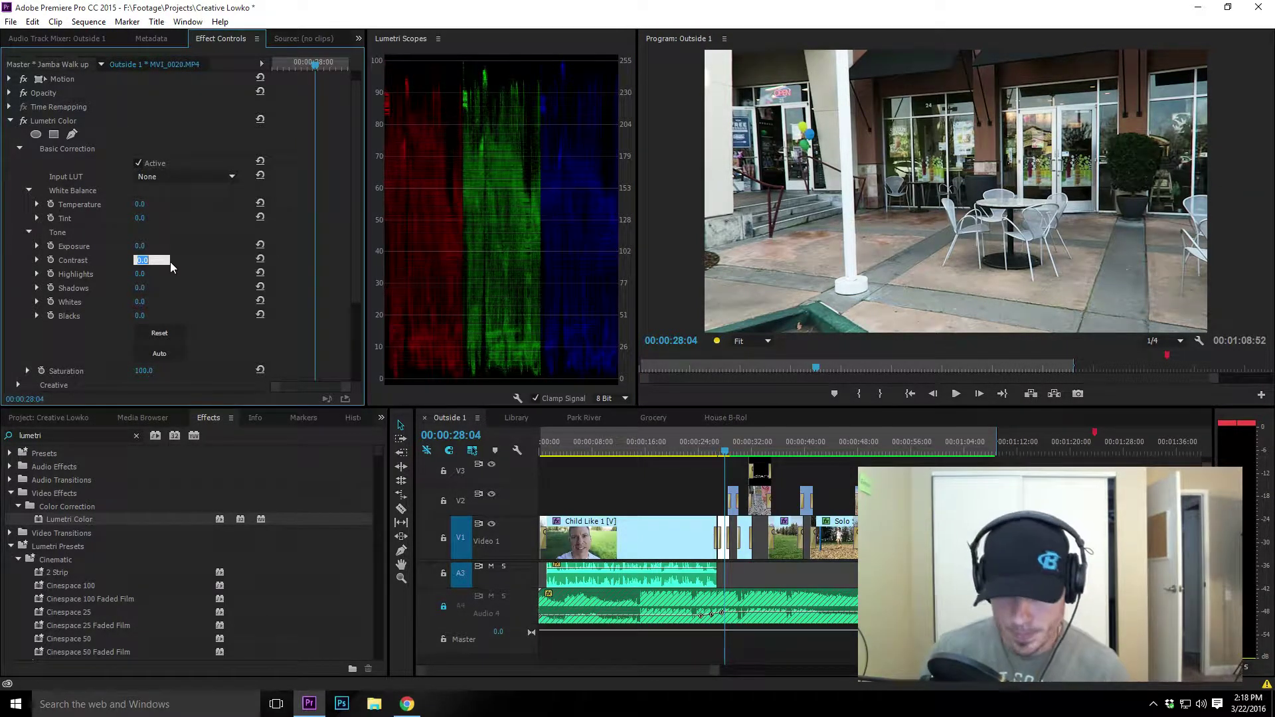
{"action": "type", "text": "0.1"}
{"action": "key", "text": "Return"}
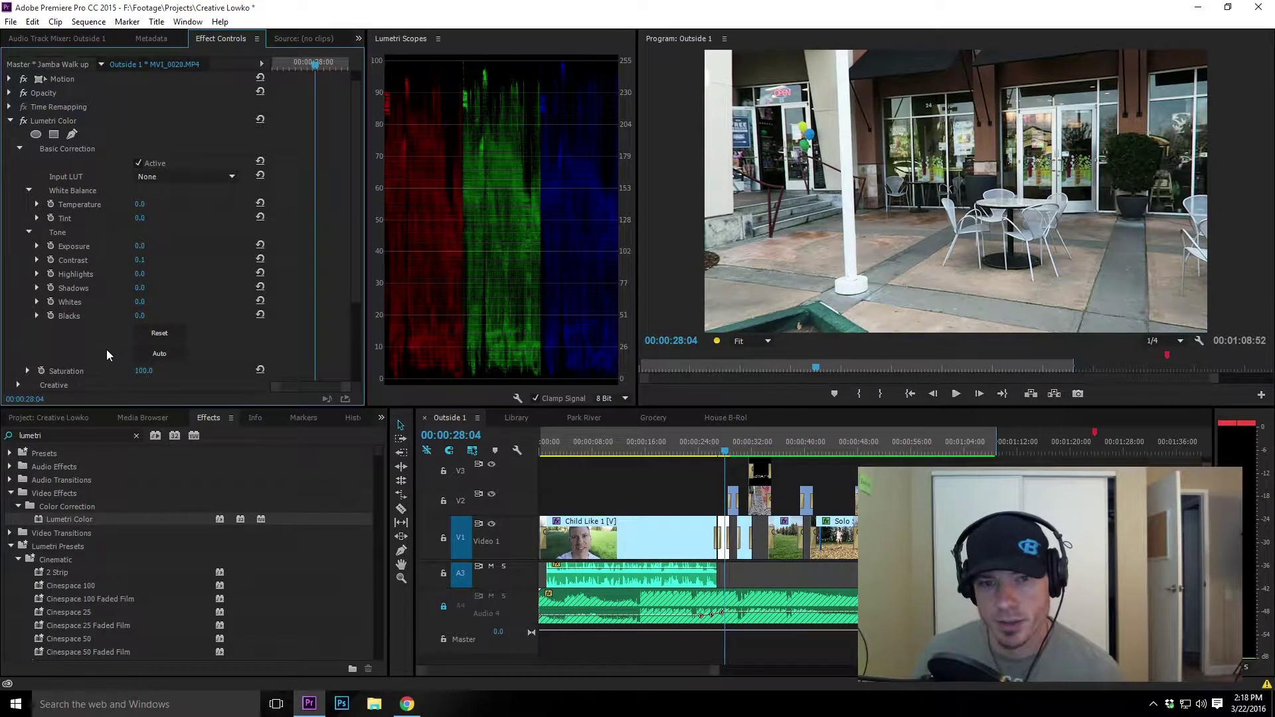
- Try Highlights at 15 and -40 on the patio clip, and check the -40 result in a full-screen preview
{"action": "left_click", "coordinate": [139, 274]}
{"action": "type", "text": "150"}
{"action": "key", "text": "Return"}
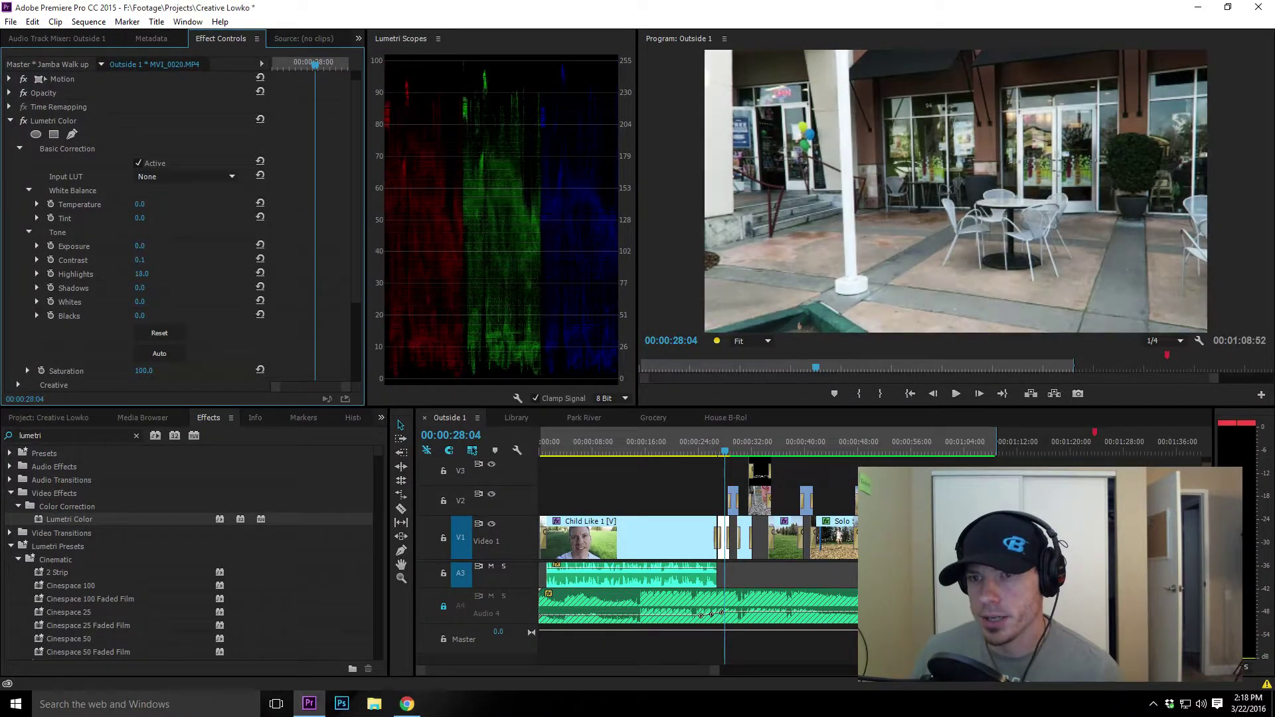
{"action": "left_click_drag", "start_coordinate": [141, 274], "coordinate": [96, 275]}
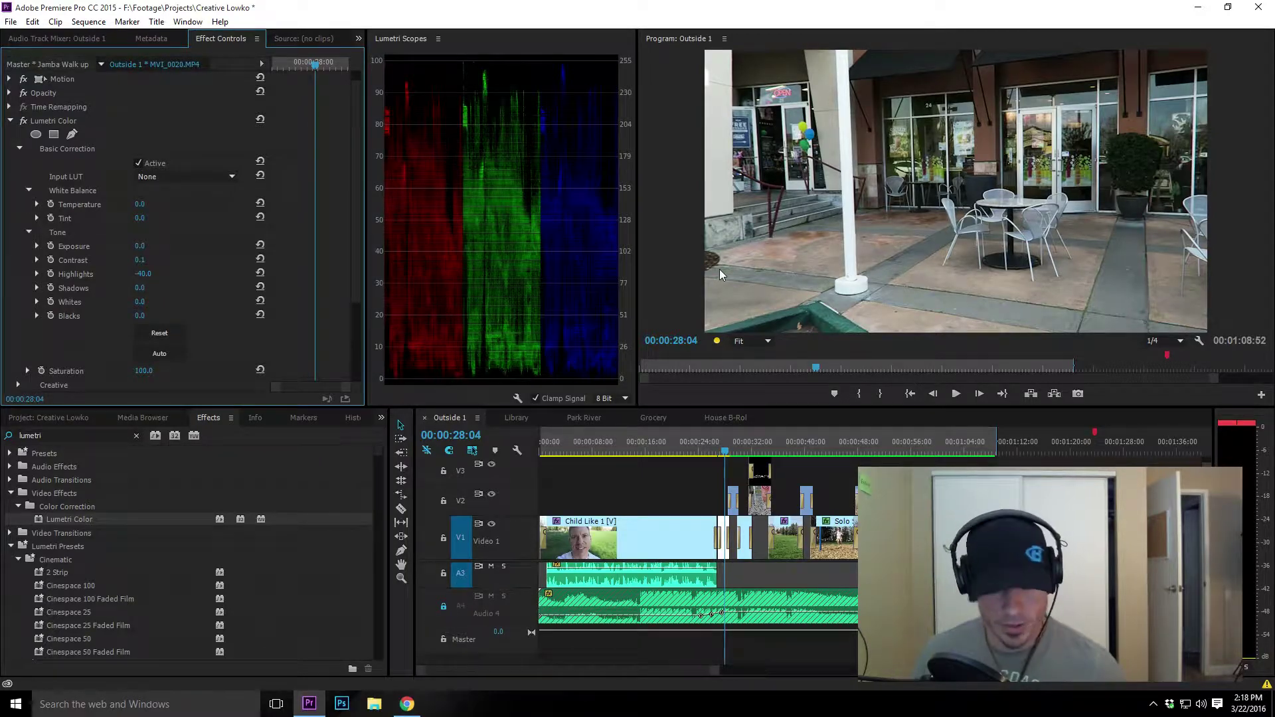
{"action": "key", "text": "ctrl+grave"}
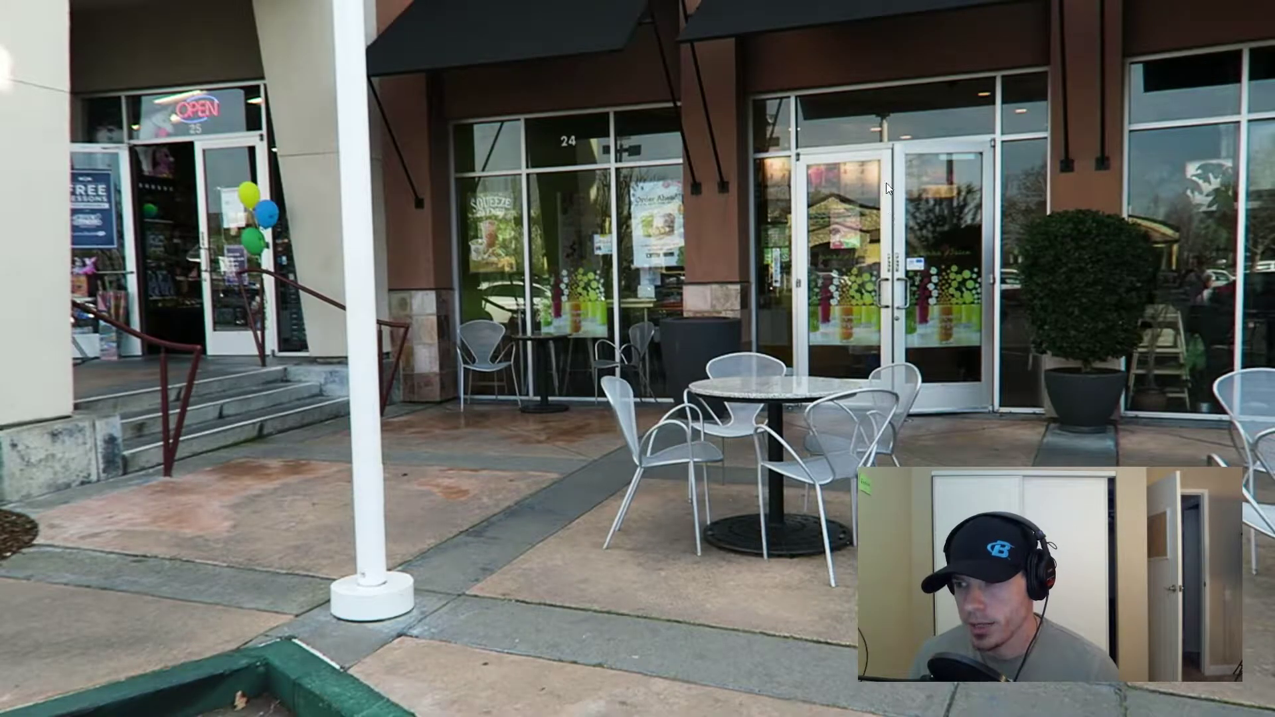
{"action": "key", "text": "ctrl+grave"}
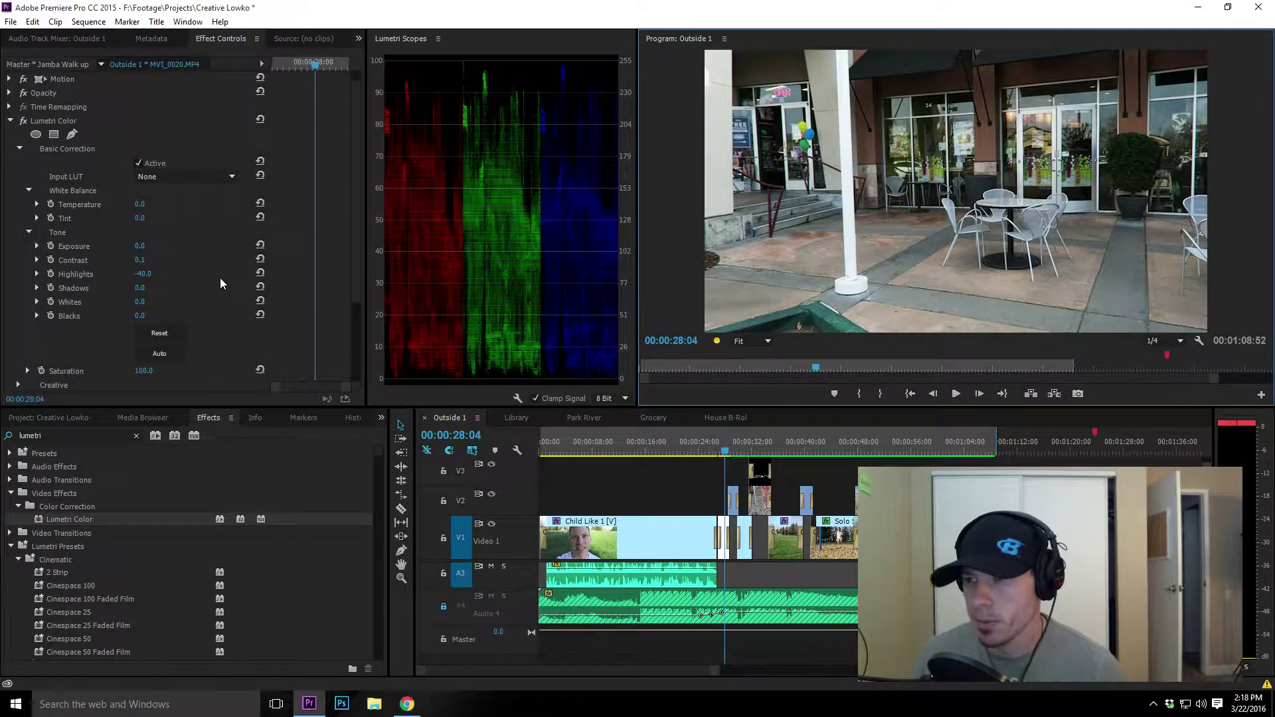
- Set the patio clip's Highlights to -20
{"action": "left_click", "coordinate": [144, 273]}
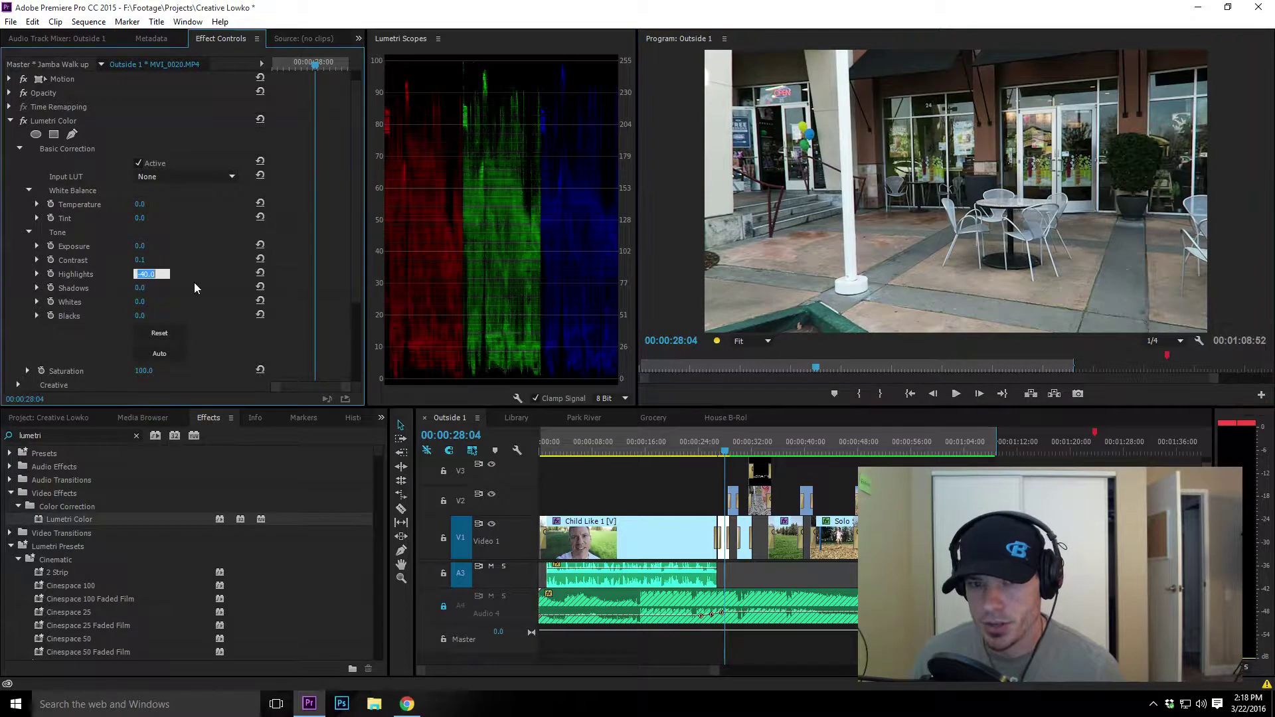
{"action": "type", "text": "-20"}
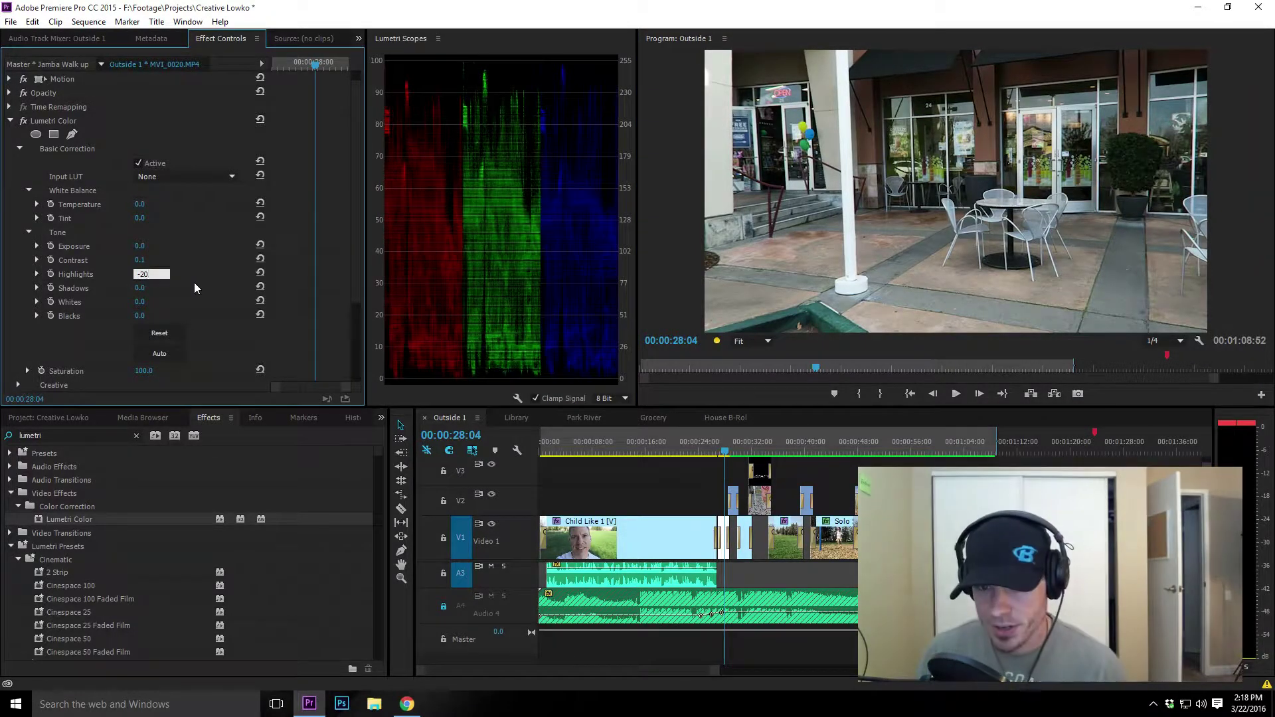
{"action": "key", "text": "Return"}
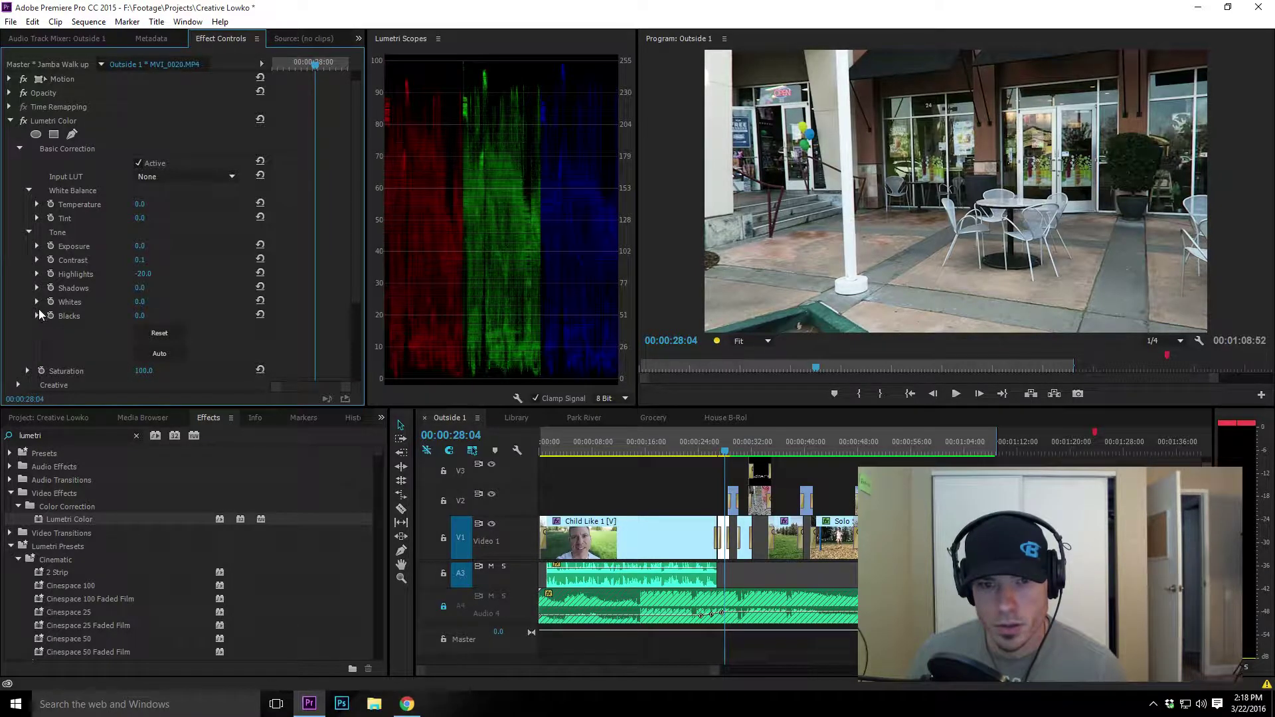
- Try lowering Whites to -47 and Blacks to -3, resetting each to its default after the test
{"action": "left_click_drag", "start_coordinate": [133, 297], "coordinate": [44, 298]}
{"action": "left_click_drag", "start_coordinate": [144, 301], "coordinate": [173, 309]}
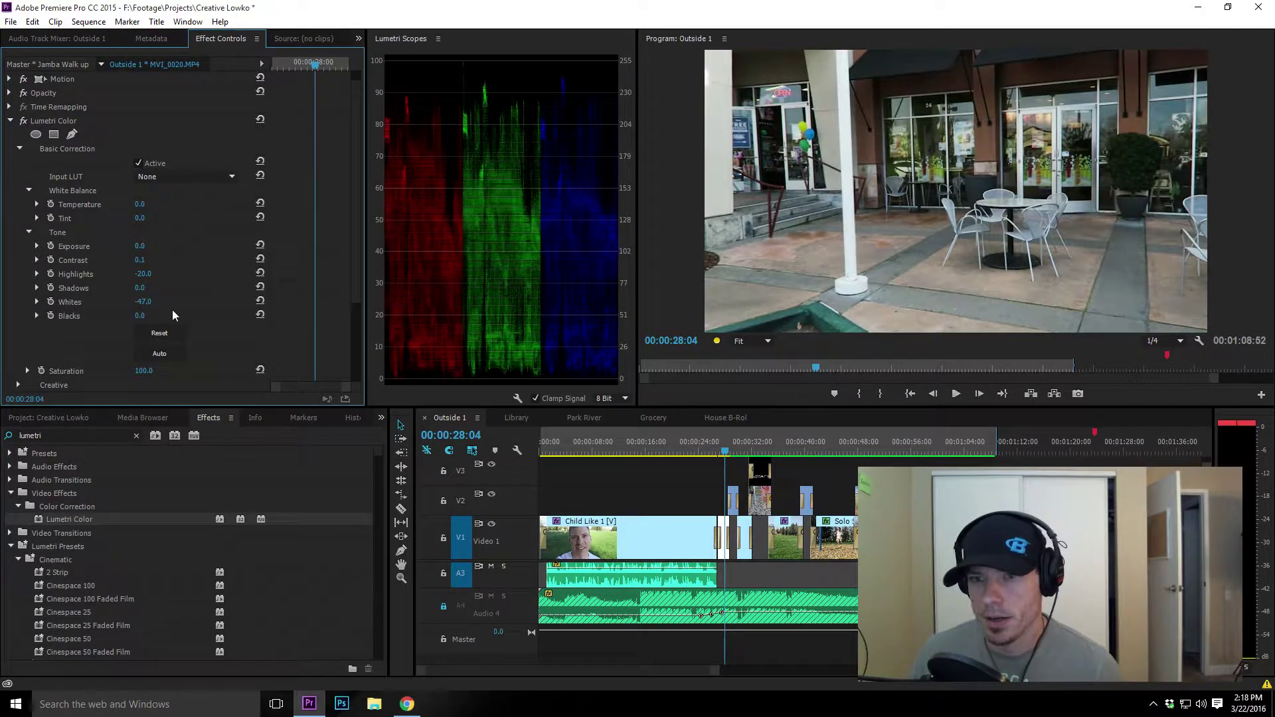
{"action": "left_click", "coordinate": [261, 303]}
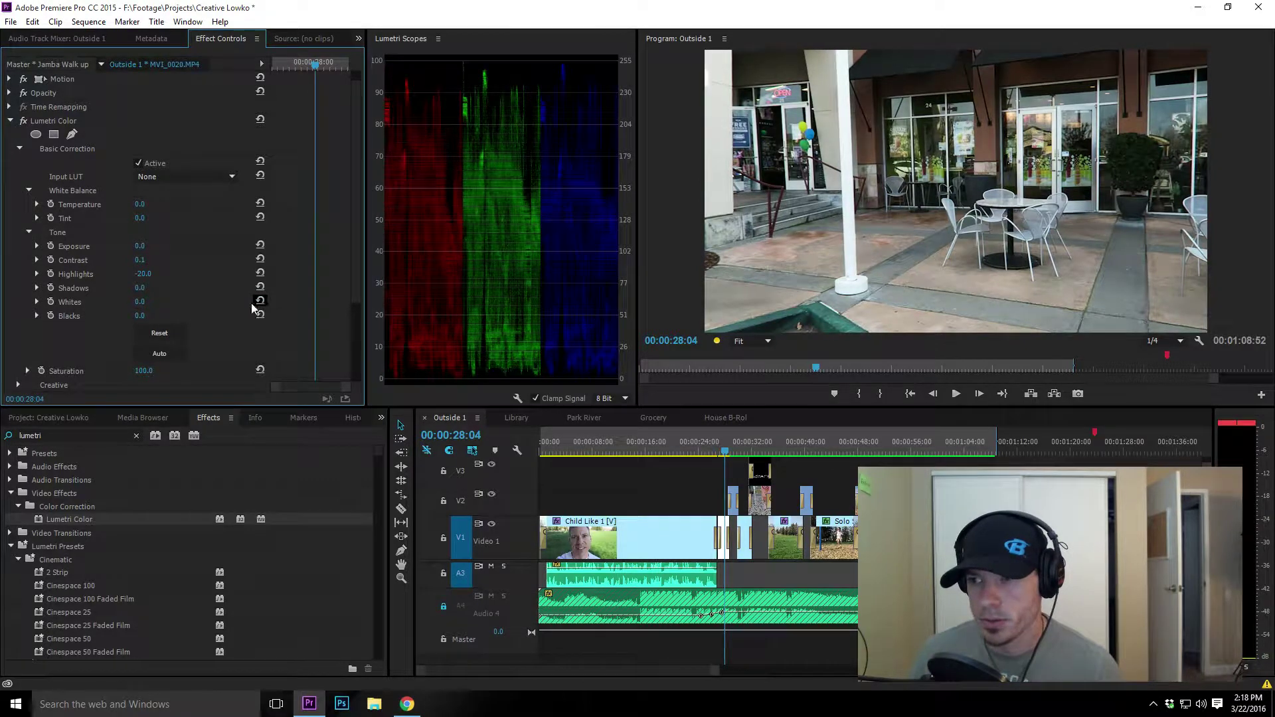
{"action": "scroll", "coordinate": [153, 317], "scroll_direction": "down", "scroll_amount": 1}
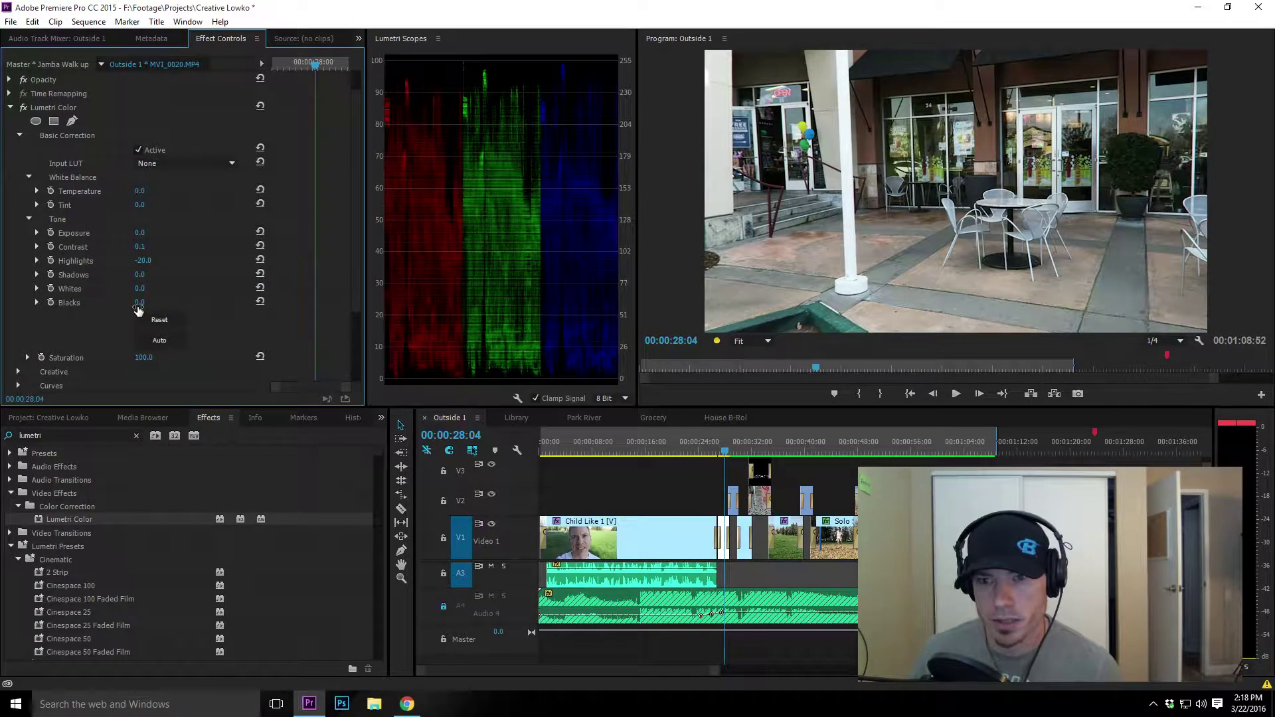
{"action": "mouse_move", "coordinate": [138, 309]}
{"action": "left_mouse_down"}
{"action": "mouse_move", "coordinate": [148, 308]}
{"action": "mouse_move", "coordinate": [136, 302]}
{"action": "left_mouse_up"}
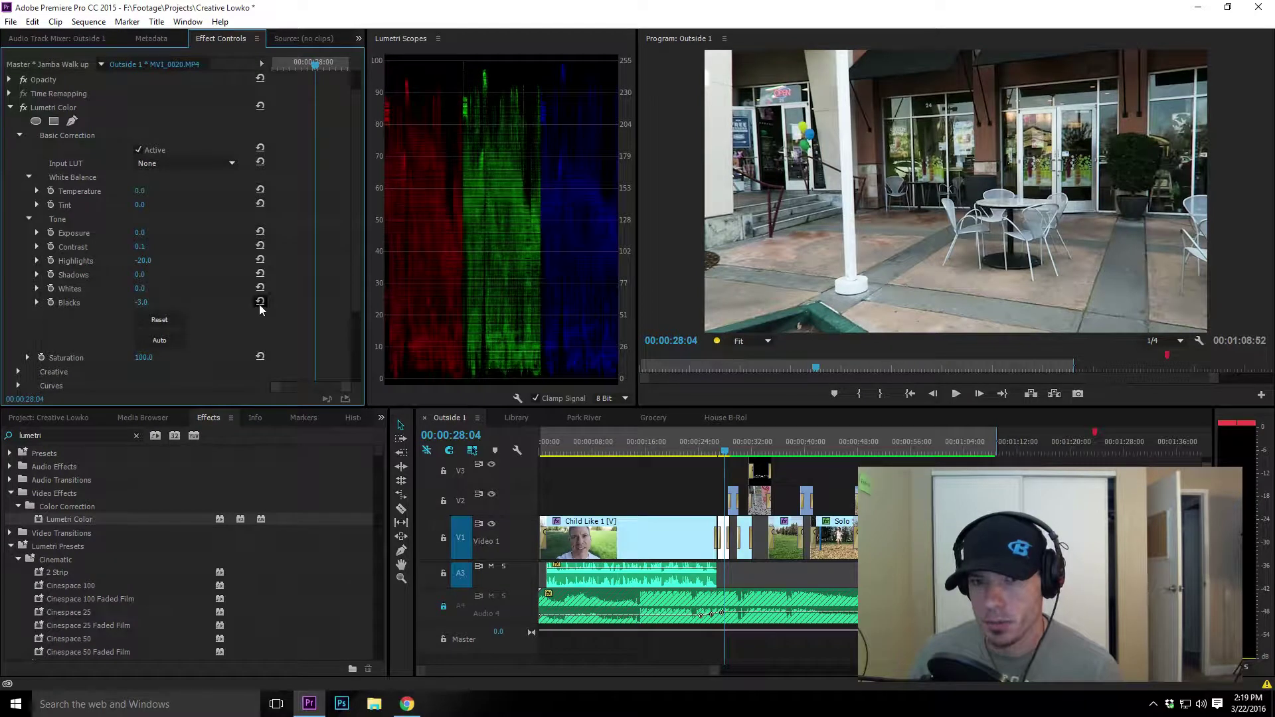
{"action": "left_click", "coordinate": [260, 302]}
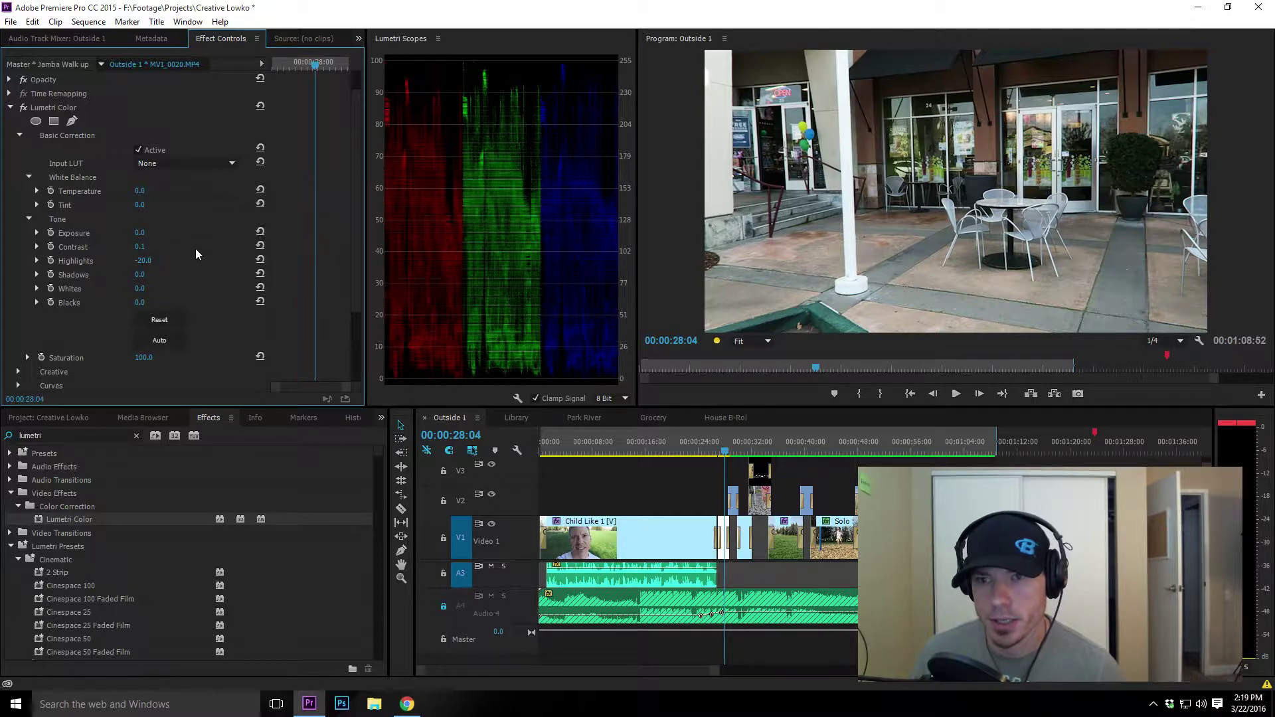
- Return the patio clip's Highlights to 0
{"action": "left_click", "coordinate": [140, 260]}
{"action": "type", "text": "2"}
{"action": "key", "text": "Return"}
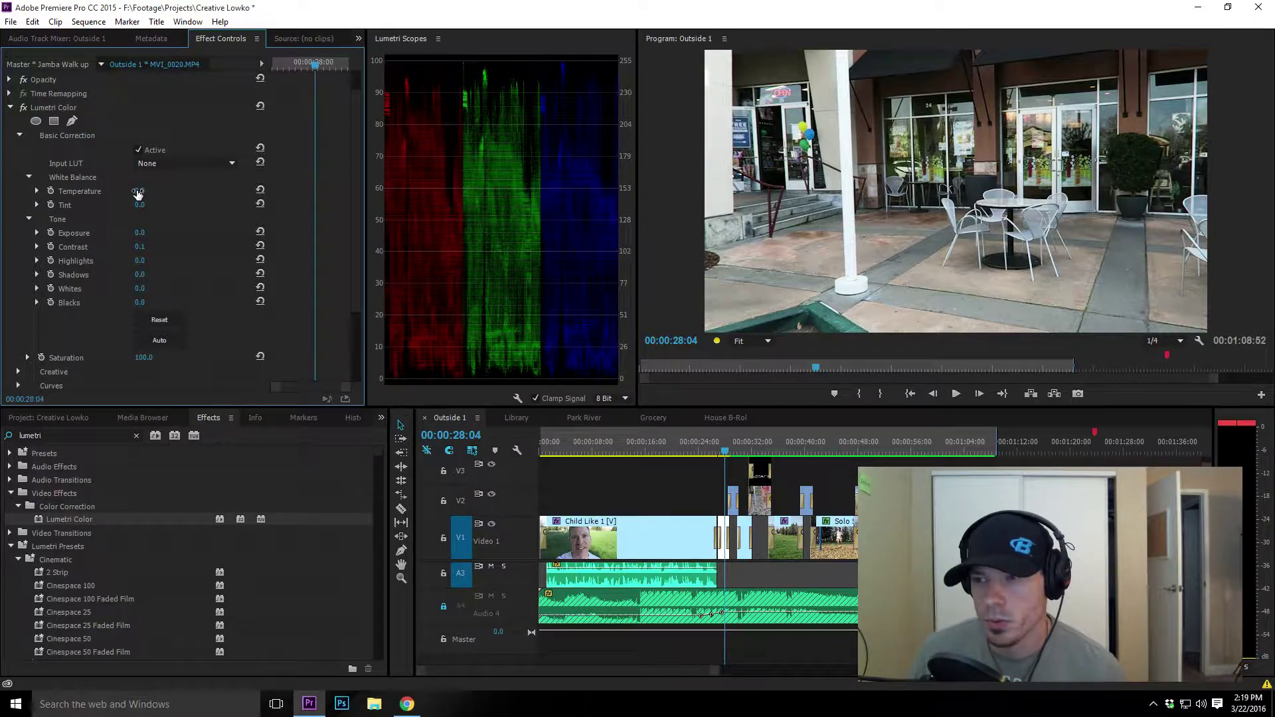
- Warm the patio clip's white balance to a Temperature of 25 and compare the picture with Lumetri Color off and on
{"action": "left_click_drag", "start_coordinate": [138, 192], "coordinate": [155, 192]}
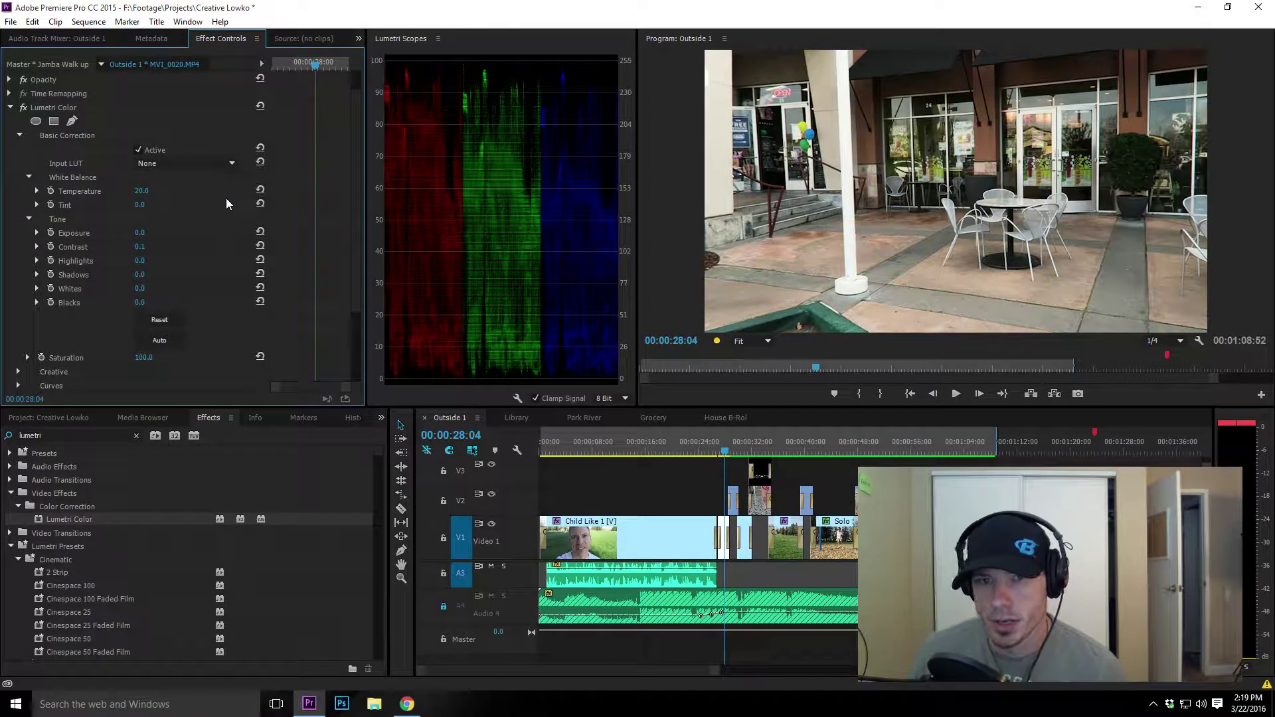
{"action": "left_click", "coordinate": [261, 191]}
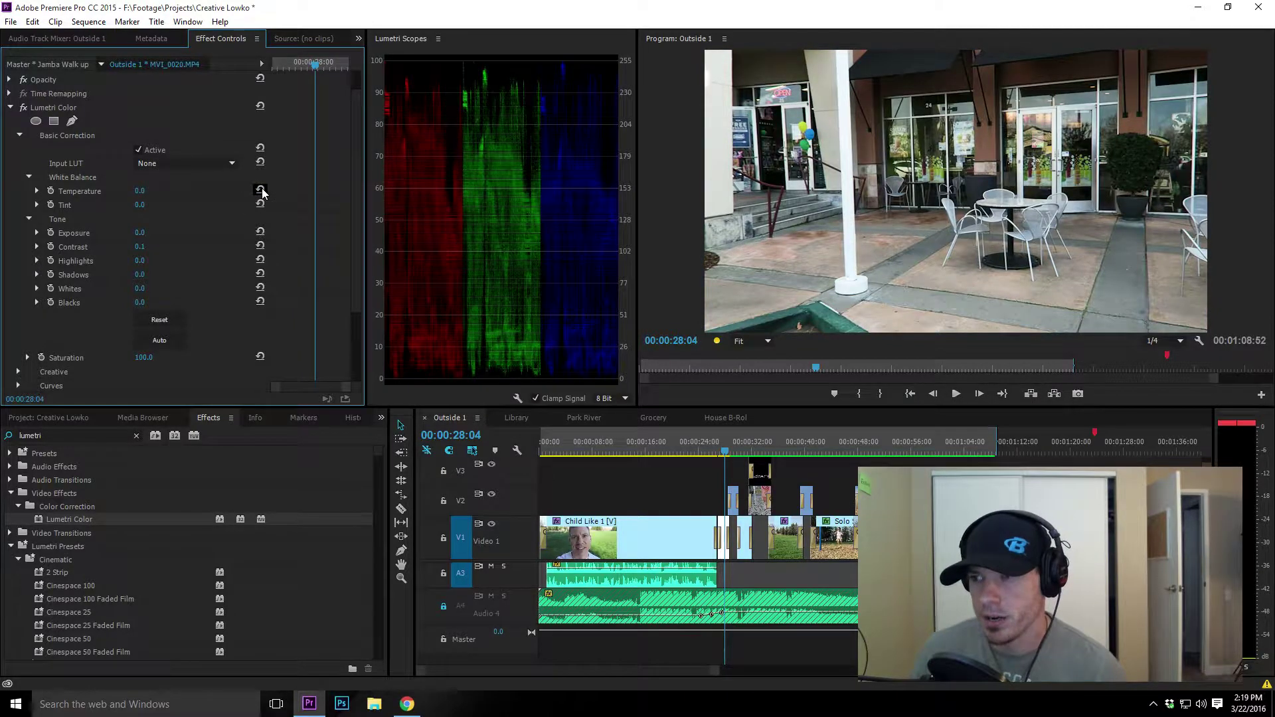
{"action": "left_click_drag", "start_coordinate": [140, 191], "coordinate": [158, 190]}
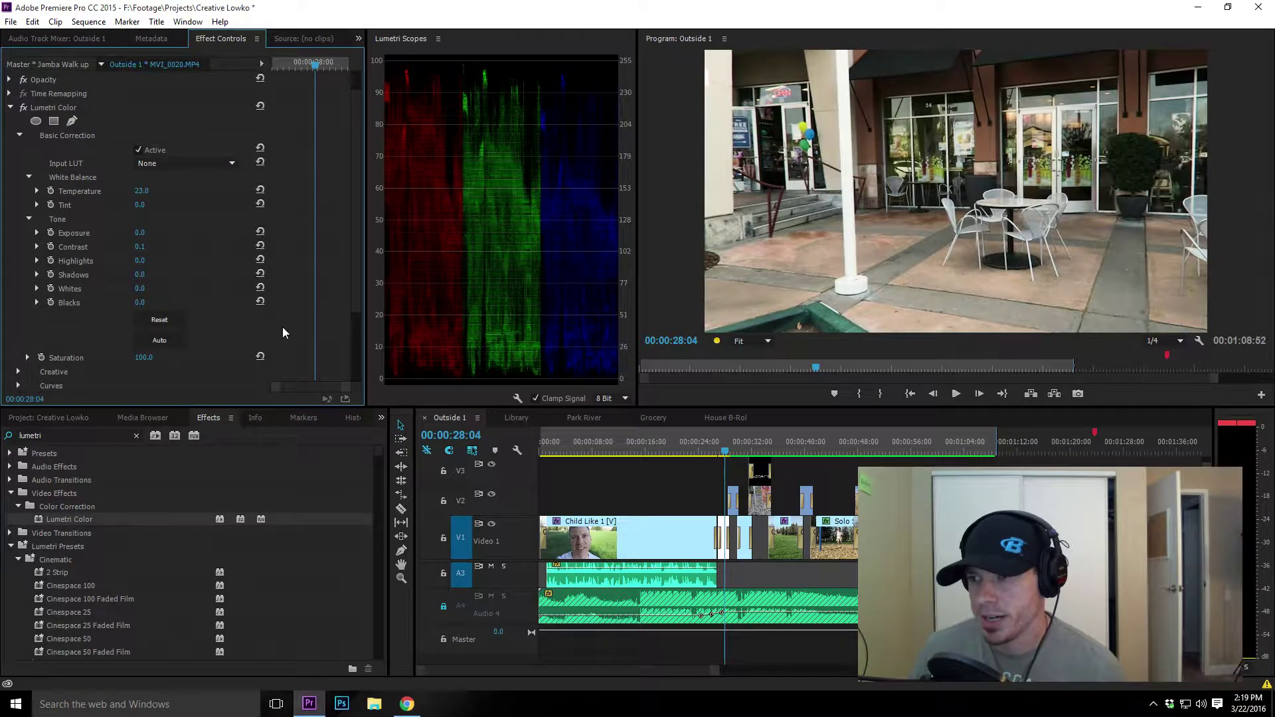
{"action": "left_click", "coordinate": [141, 192]}
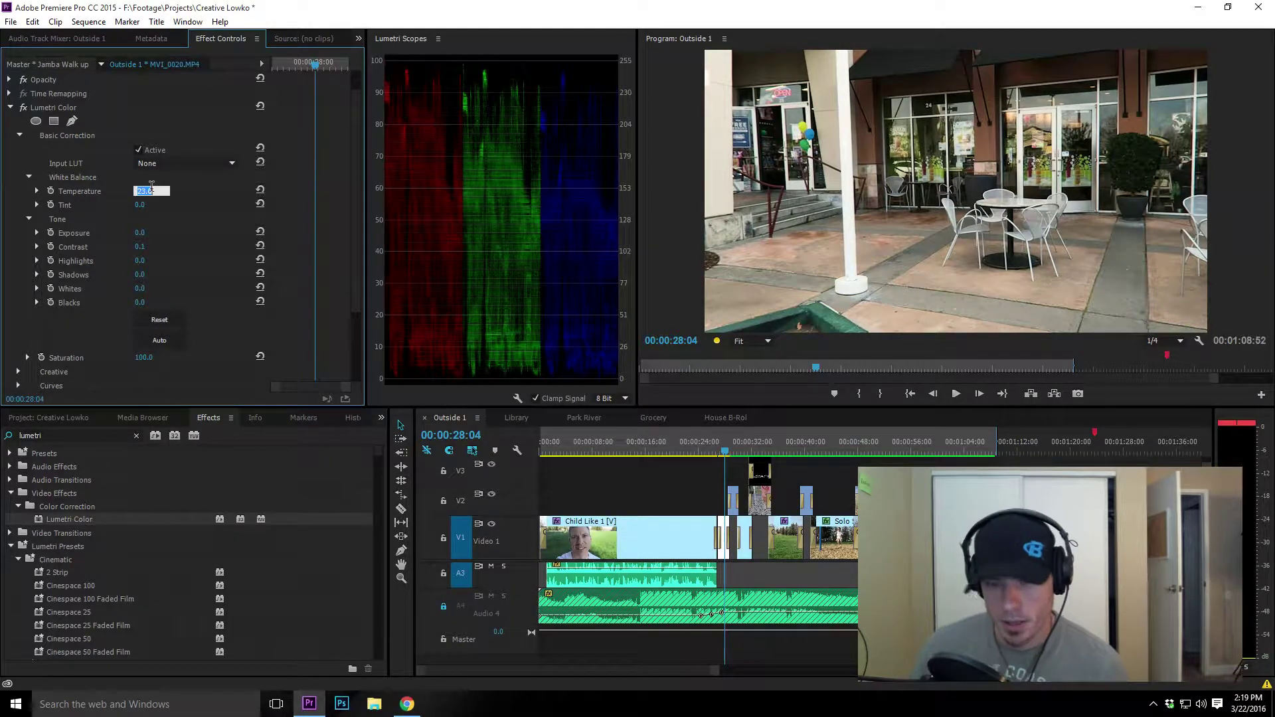
{"action": "type", "text": "25"}
{"action": "key", "text": "Return"}
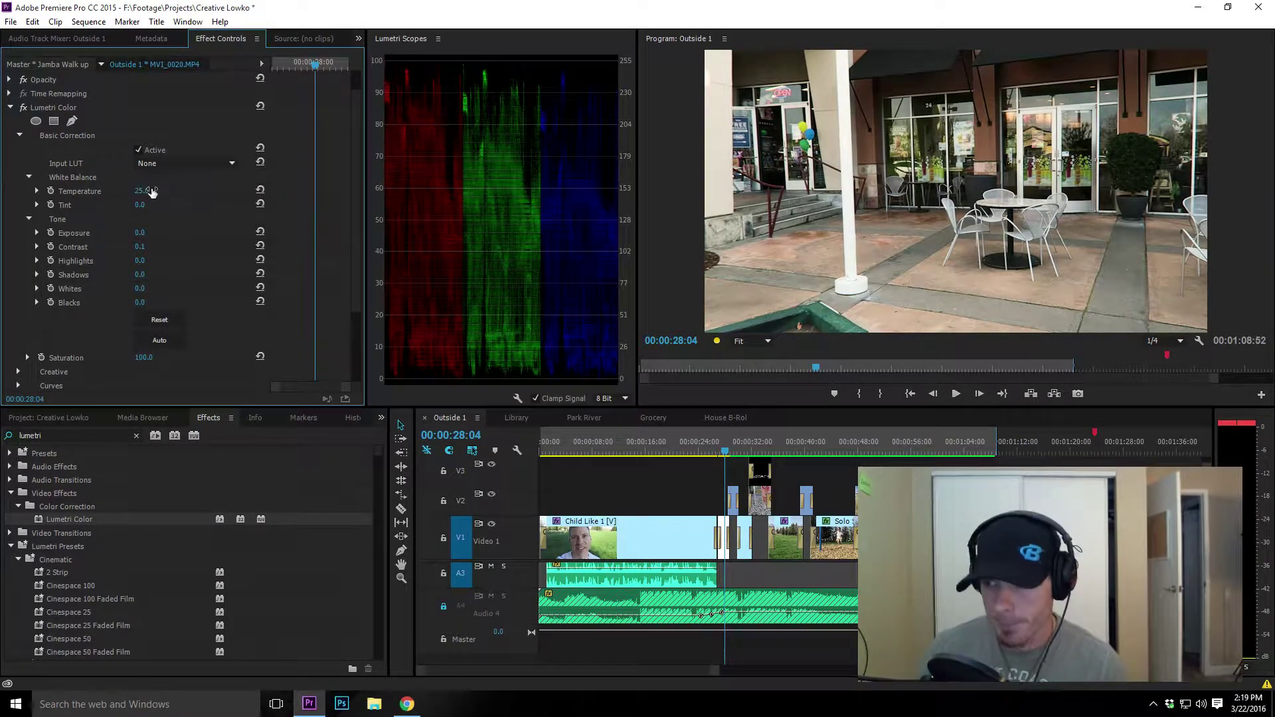
{"action": "left_click", "coordinate": [23, 109]}
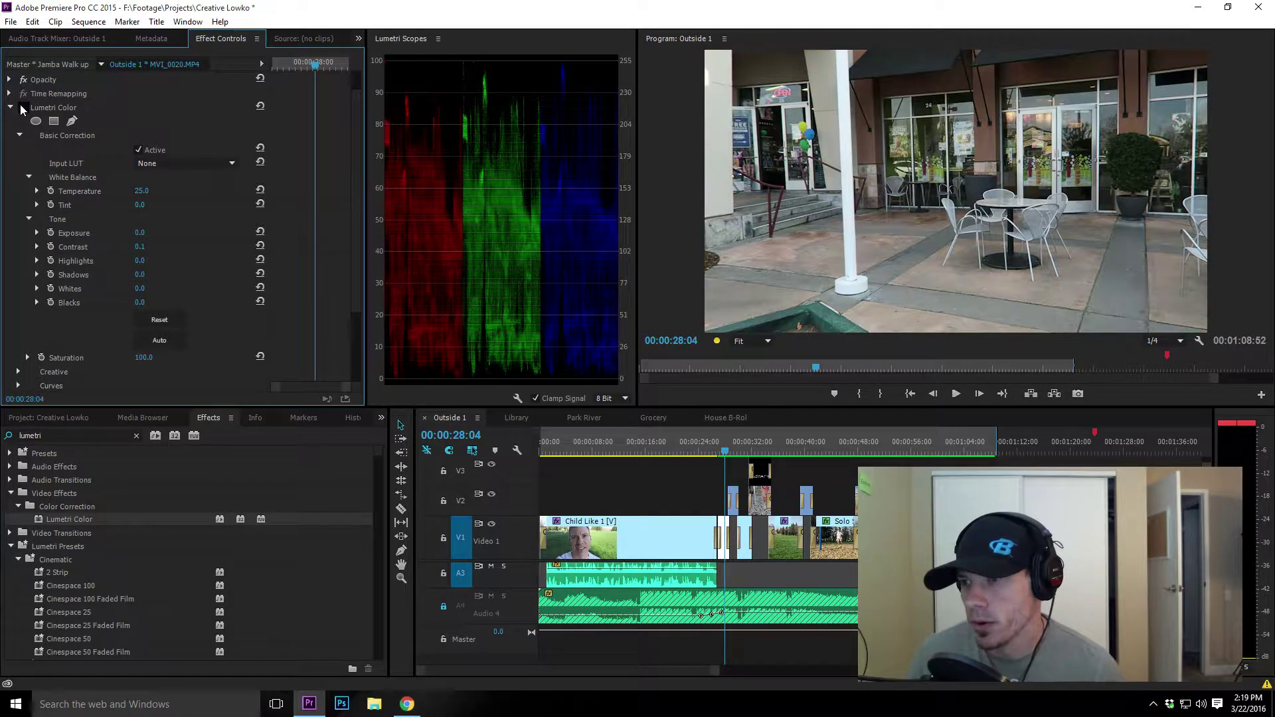
{"action": "left_click", "coordinate": [23, 108]}
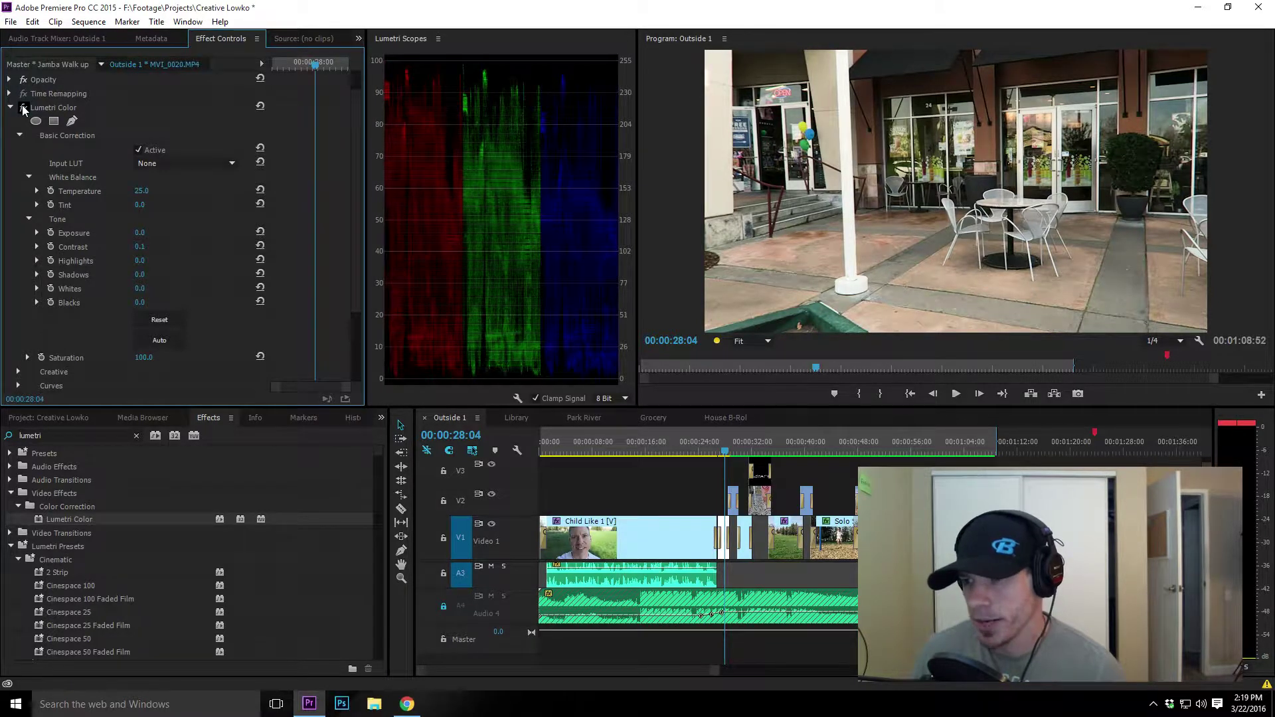
- Try Saturation values of 124, 107 and 110 on the patio clip
{"action": "scroll", "coordinate": [133, 226], "scroll_direction": "down", "scroll_amount": 1}
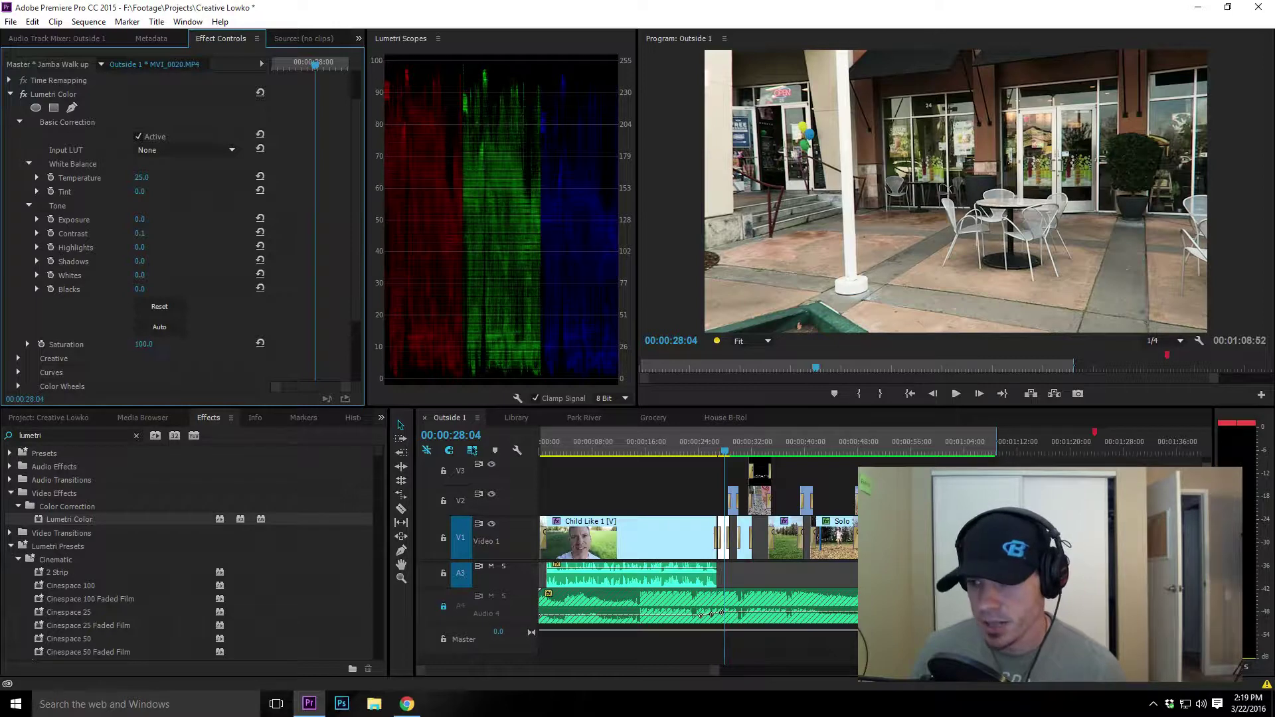
{"action": "left_click_drag", "start_coordinate": [143, 344], "coordinate": [152, 344]}
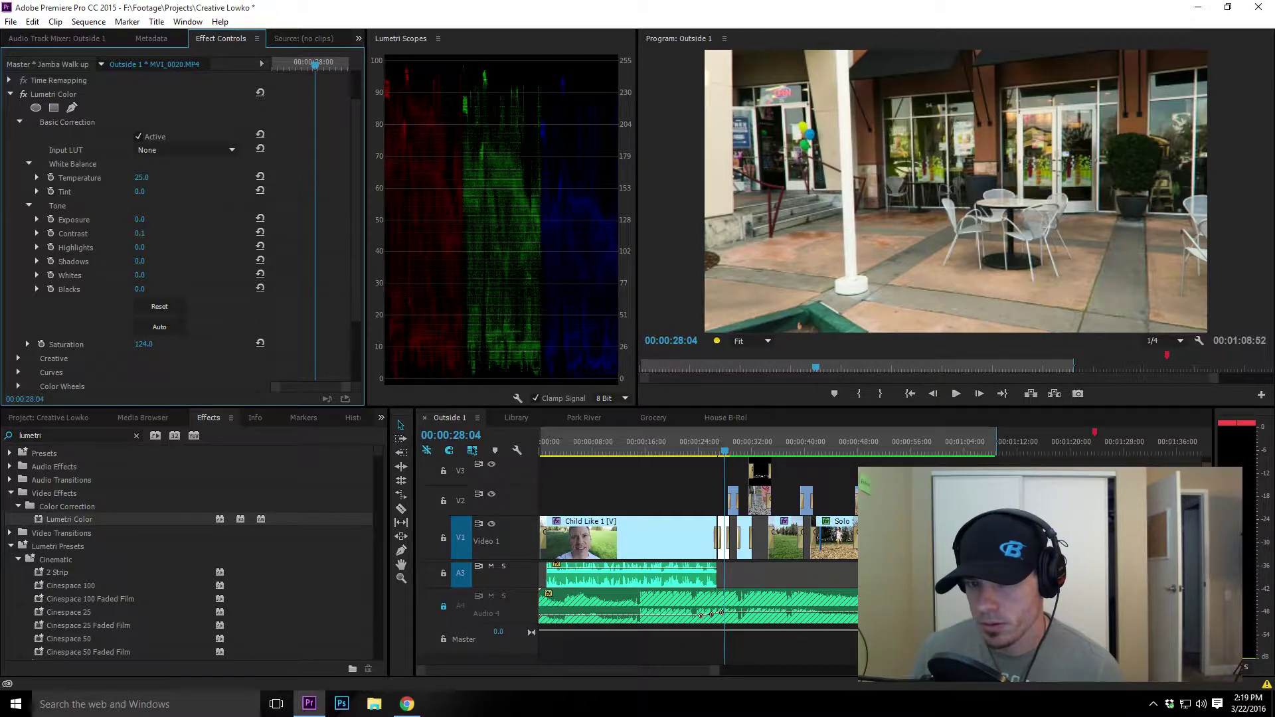
{"action": "left_click_drag", "start_coordinate": [143, 344], "coordinate": [145, 345]}
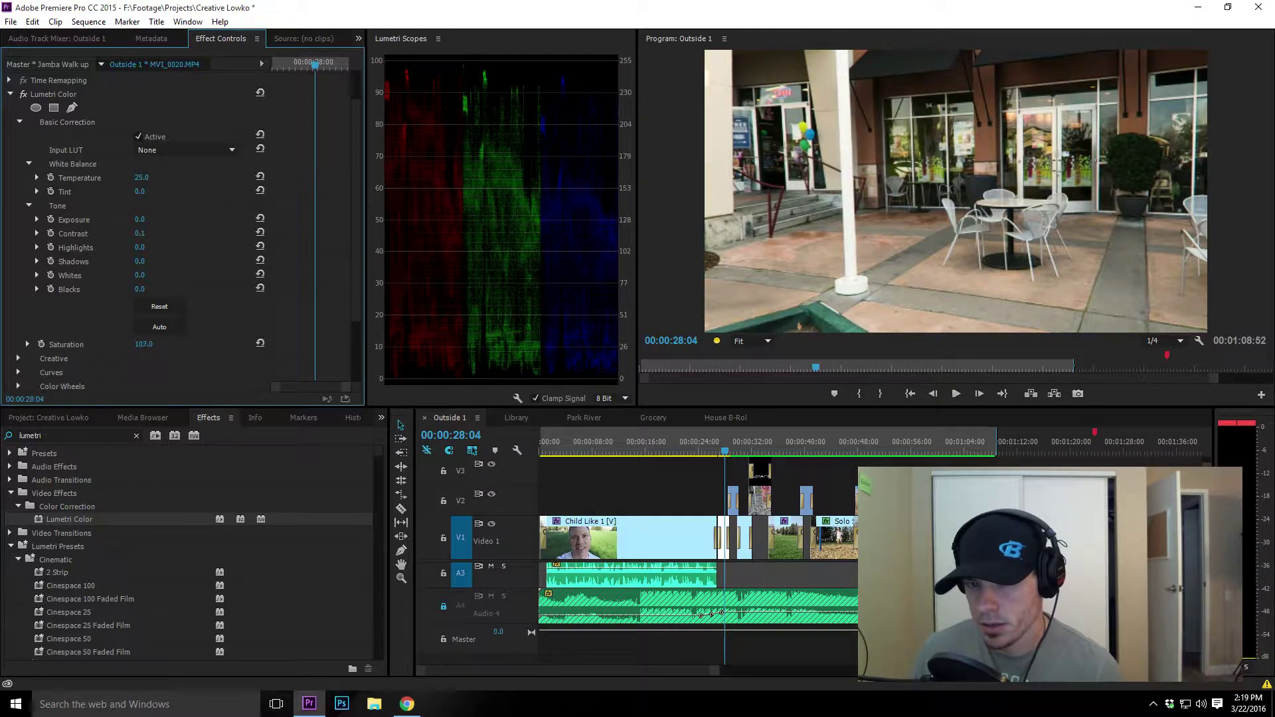
{"action": "left_click", "coordinate": [144, 344]}
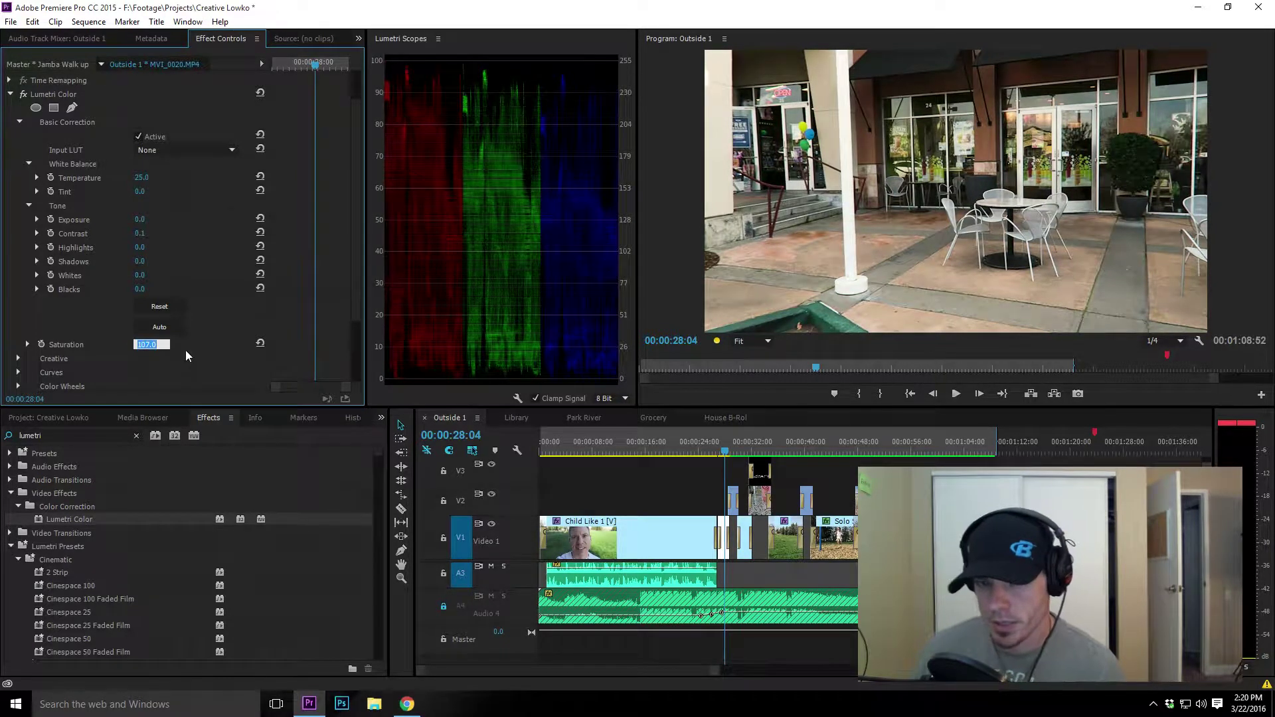
{"action": "type", "text": "110"}
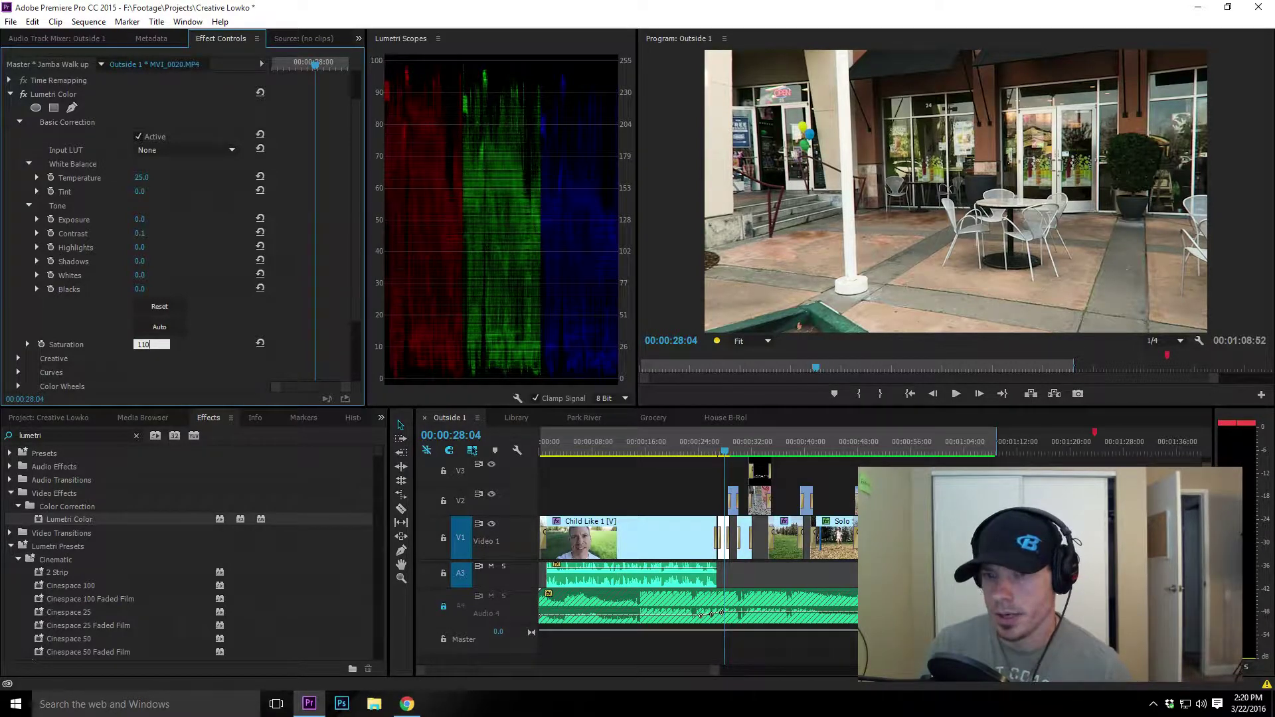
{"action": "key", "text": "Return"}
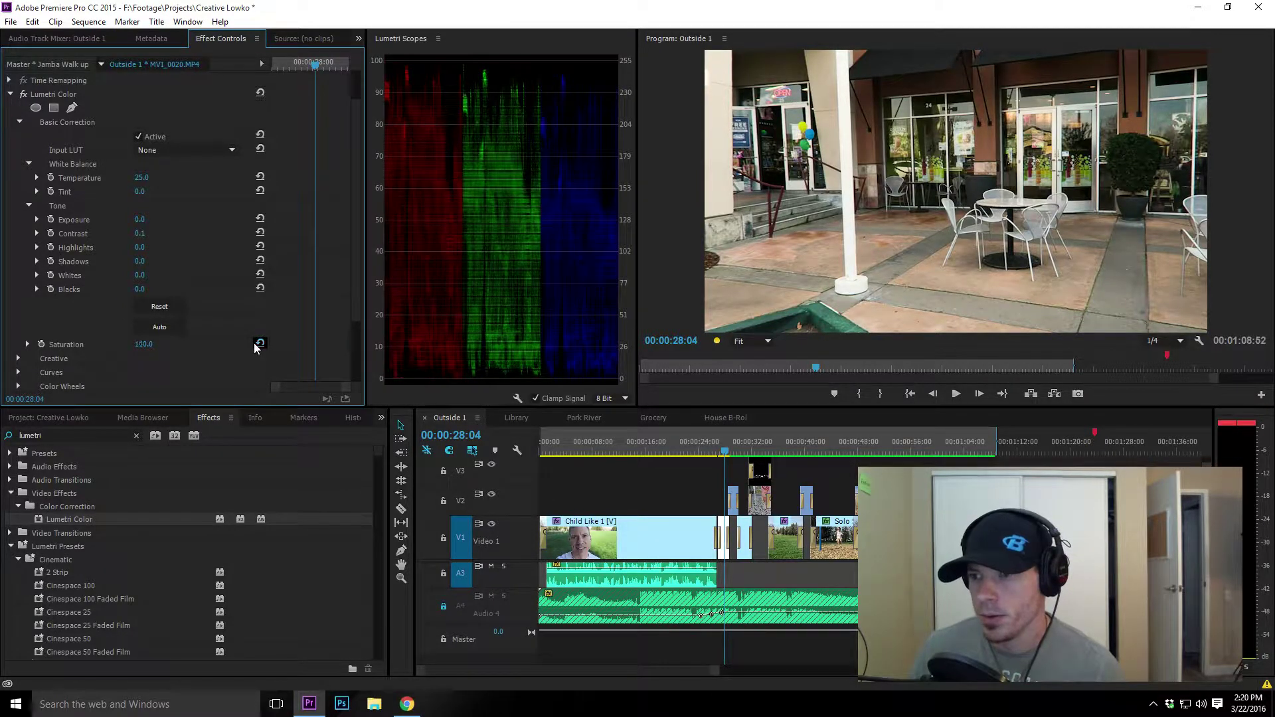
- Set the patio clip's Saturation to 120
{"action": "left_click", "coordinate": [149, 344]}
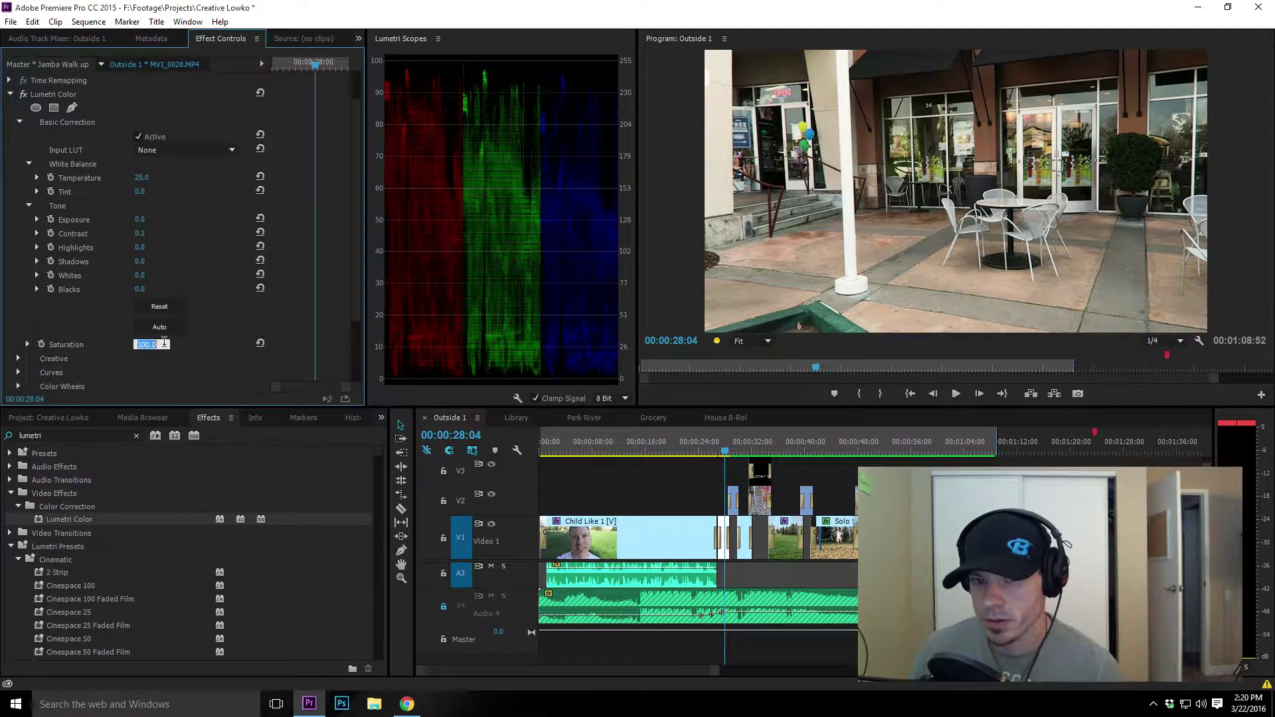
{"action": "type", "text": "120"}
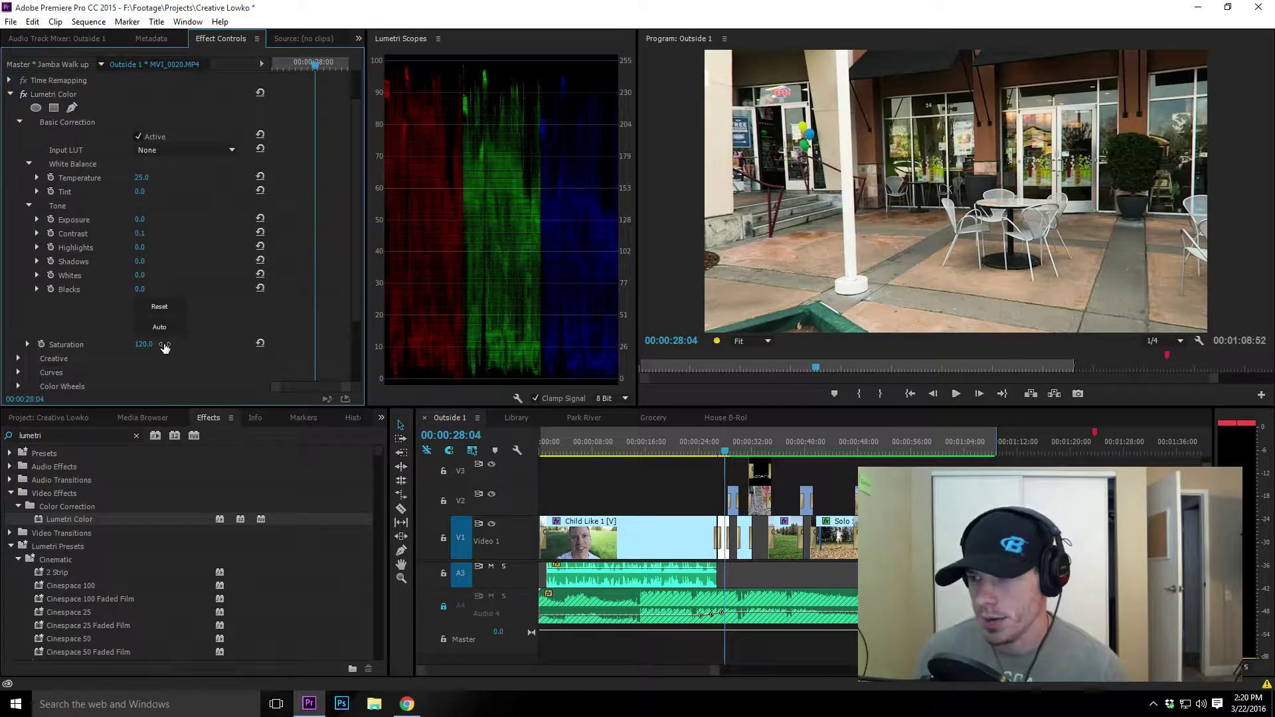
{"action": "key", "text": "Return"}
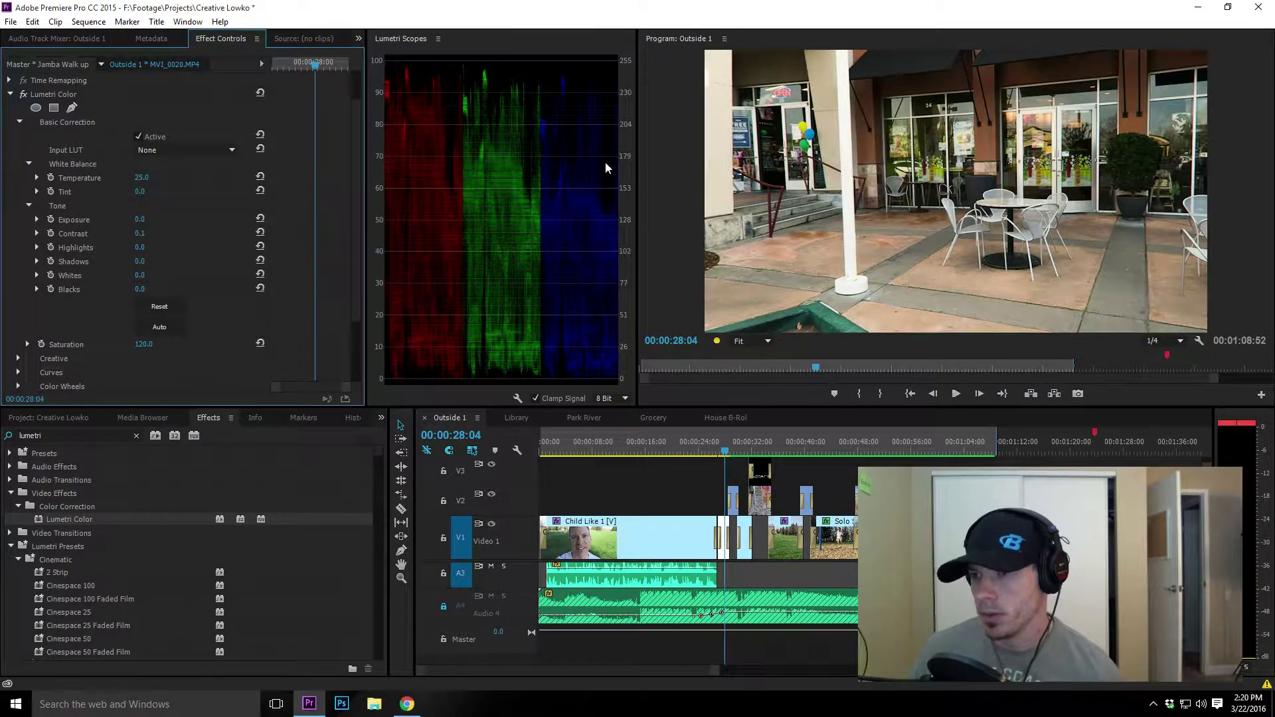
- Compare the patio clip with Lumetri Color off and on, leave the effect enabled, and save the project
{"action": "left_click", "coordinate": [25, 94]}
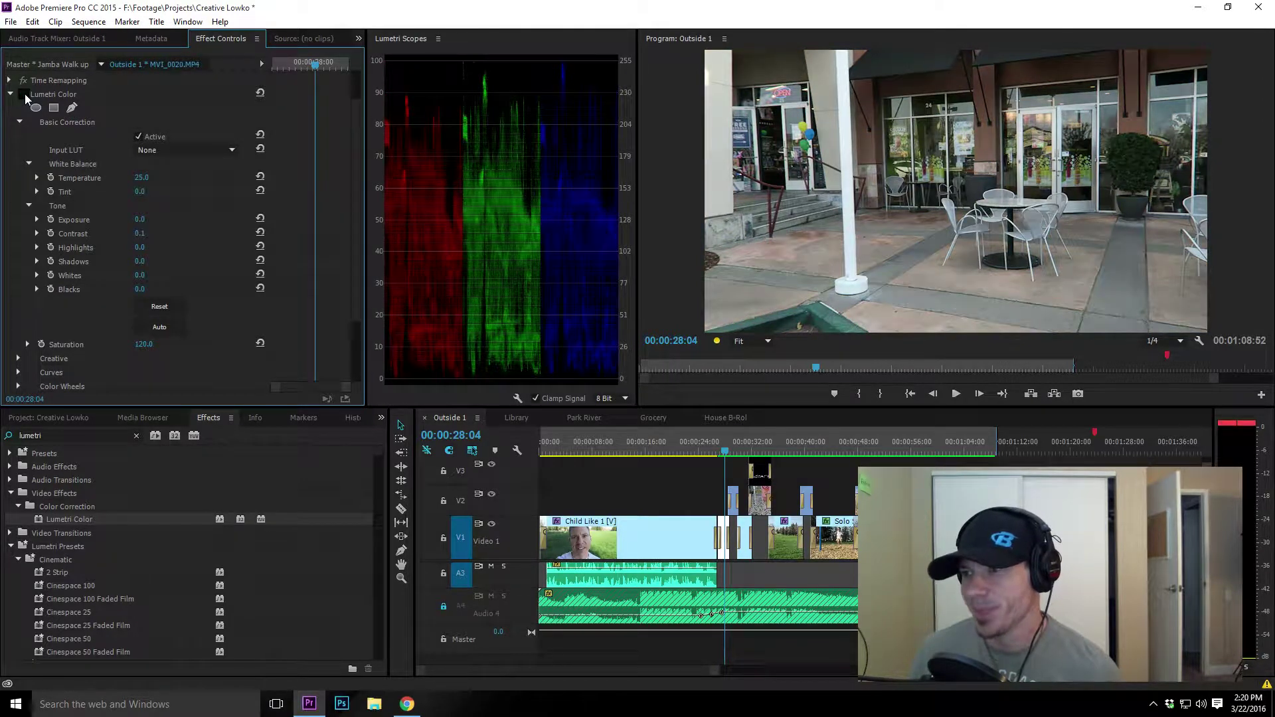
{"action": "left_click", "coordinate": [25, 94]}
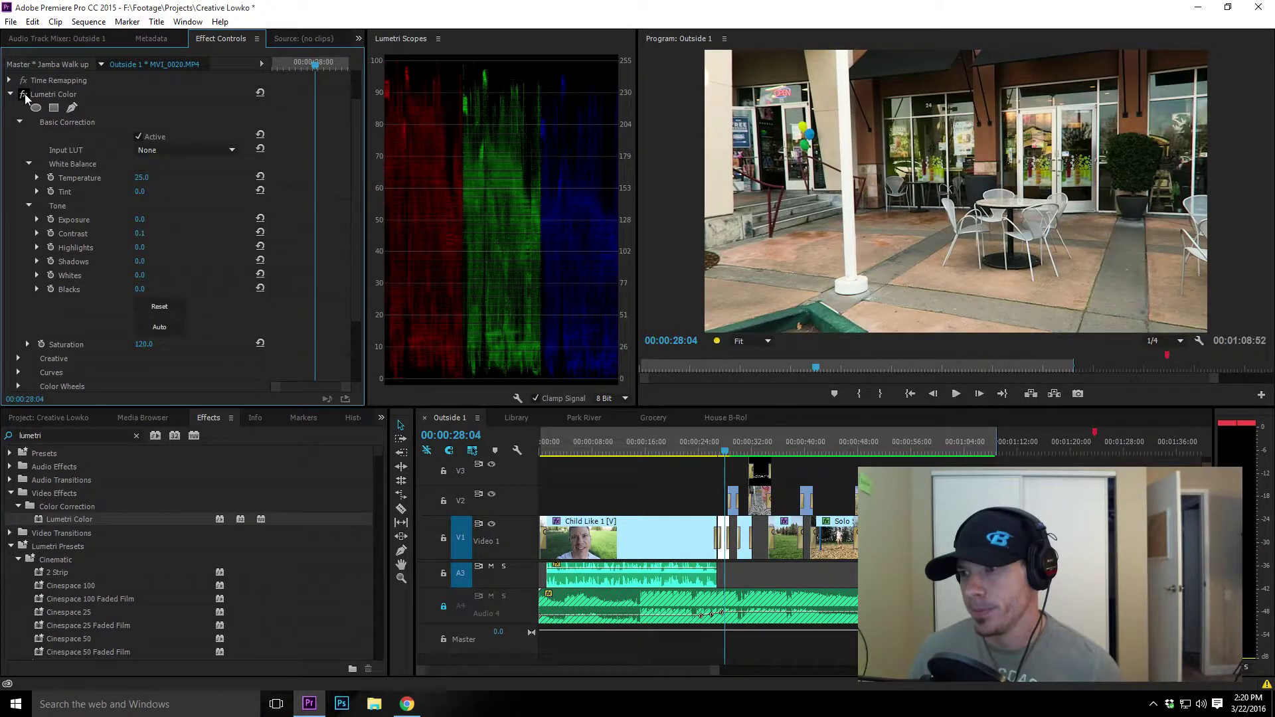
{"action": "left_click", "coordinate": [25, 93]}
{"action": "left_click", "coordinate": [25, 93]}
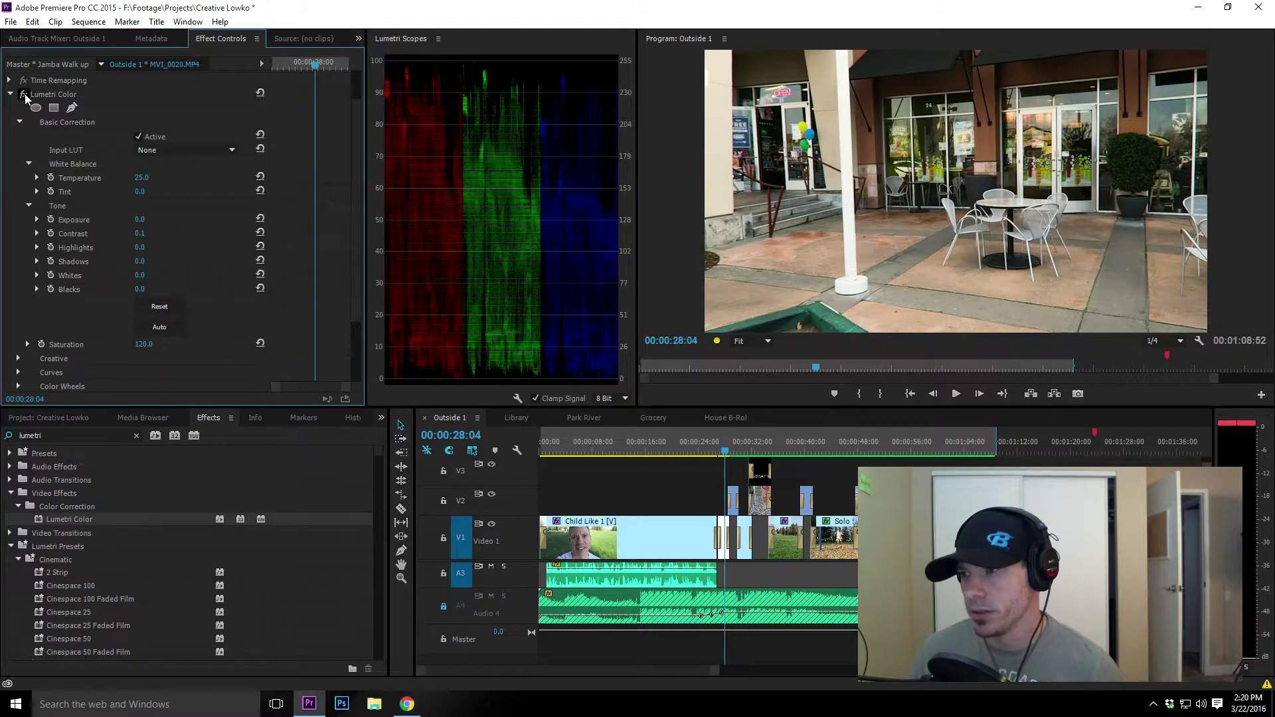
{"action": "left_click", "coordinate": [25, 93]}
{"action": "left_click", "coordinate": [26, 94]}
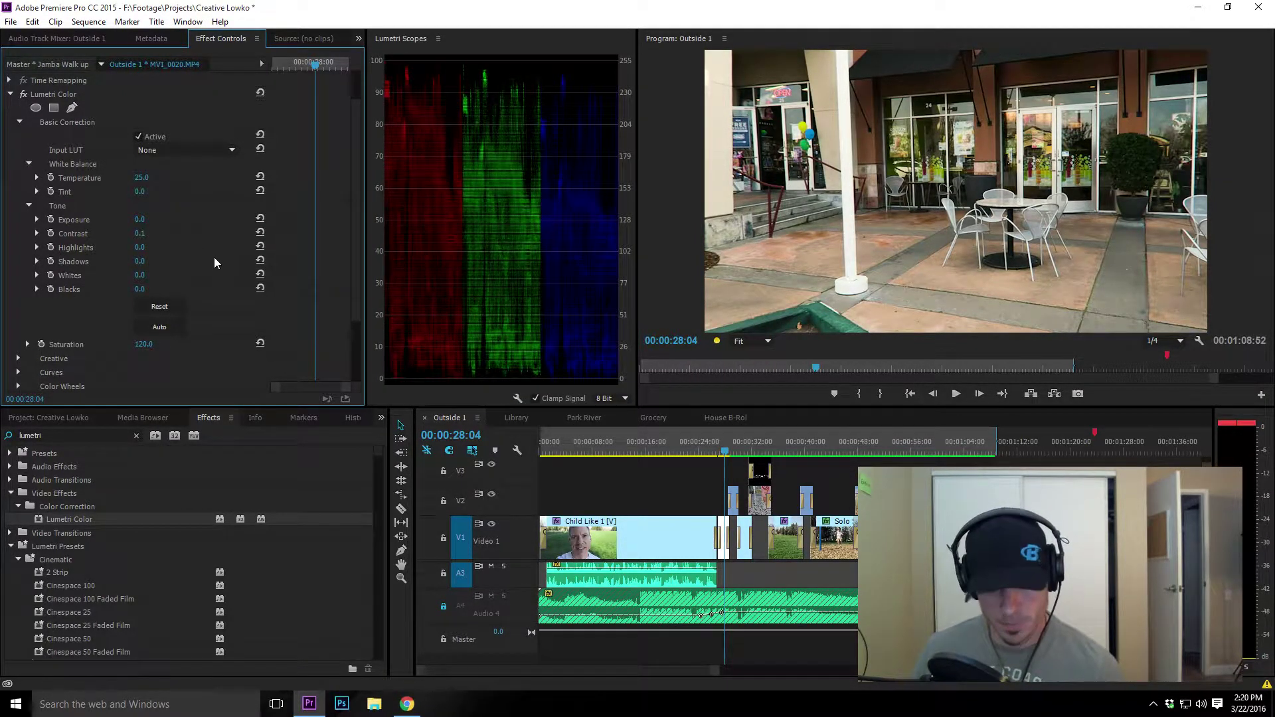
{"action": "key", "text": "ctrl+s"}
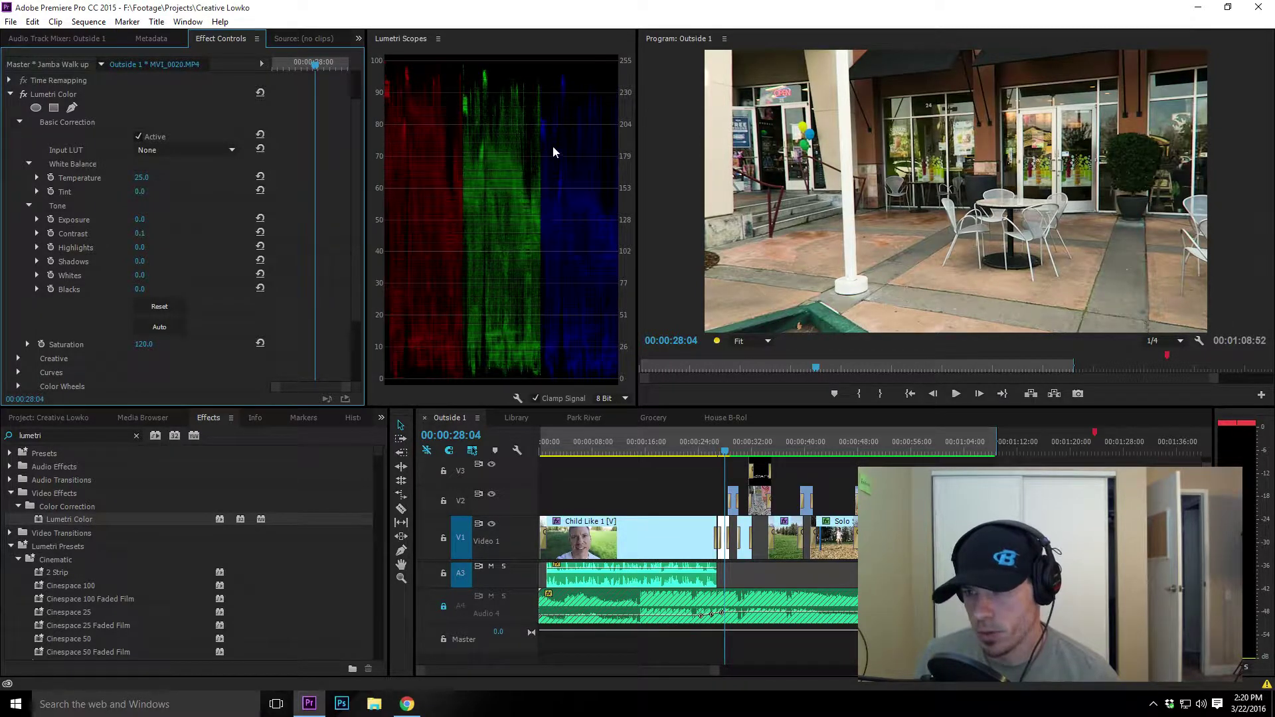
- Review the patio clip's Lumetri Color settings against the uncorrected picture once more and collapse the effect
{"action": "scroll", "coordinate": [98, 210], "scroll_direction": "down", "scroll_amount": 3}
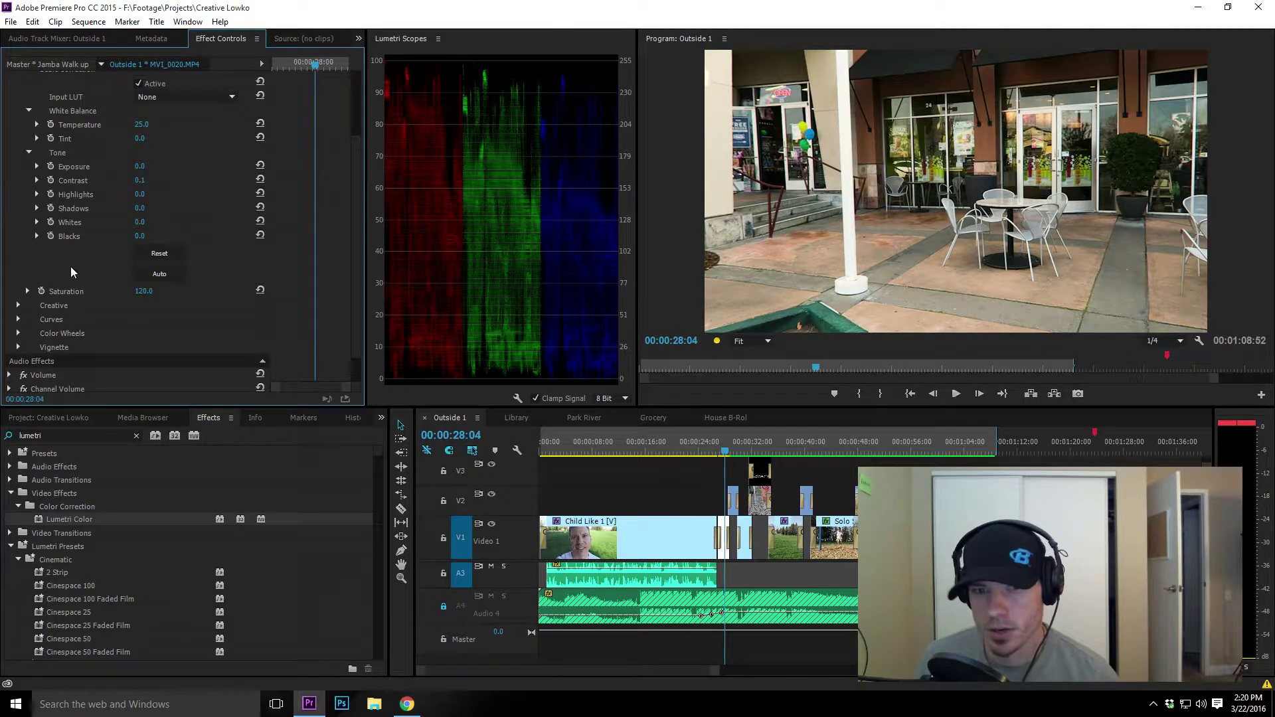
{"action": "scroll", "coordinate": [82, 237], "scroll_direction": "down", "scroll_amount": 1}
{"action": "scroll", "coordinate": [74, 217], "scroll_direction": "up", "scroll_amount": 3}
{"action": "scroll", "coordinate": [67, 210], "scroll_direction": "up", "scroll_amount": 1}
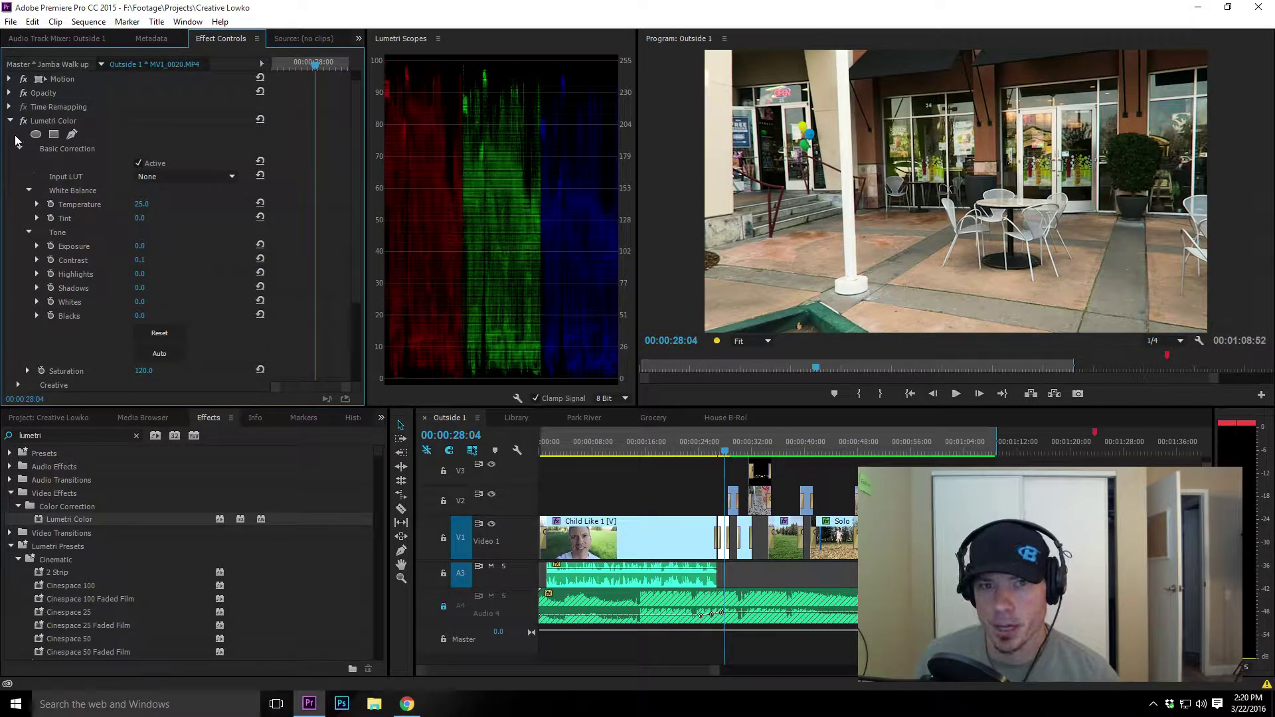
{"action": "left_click", "coordinate": [23, 121]}
{"action": "left_click", "coordinate": [23, 121]}
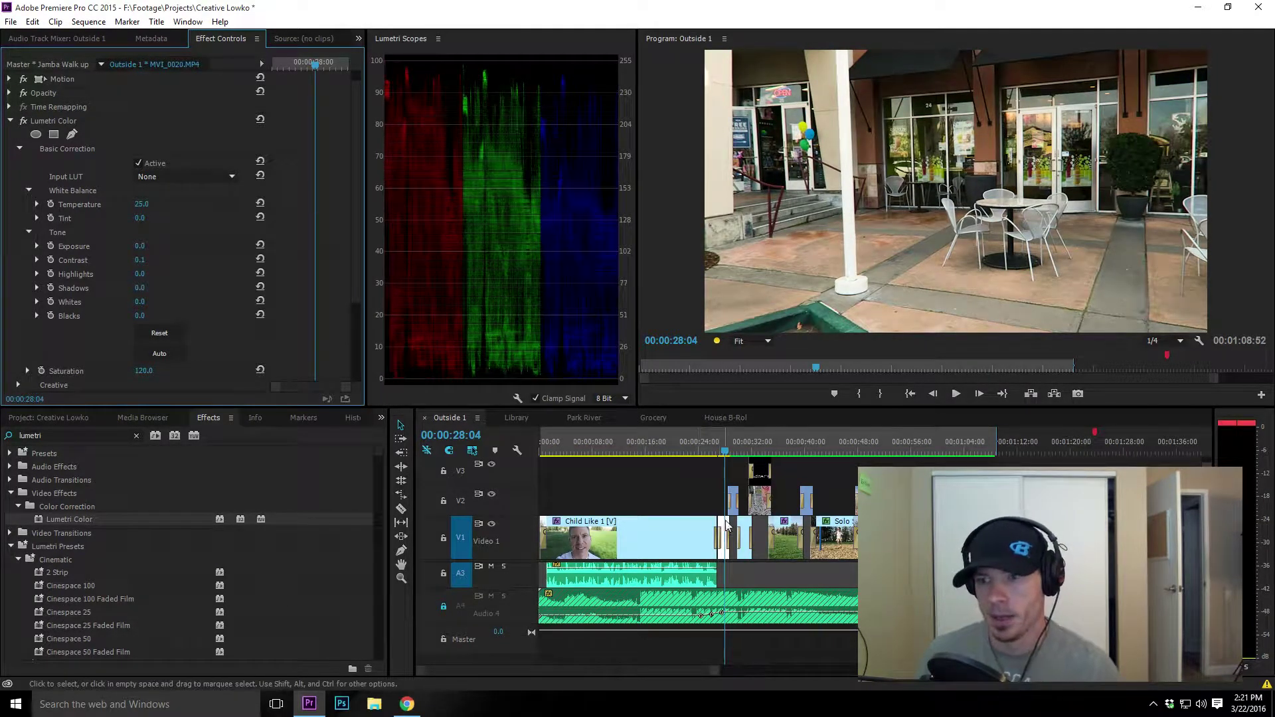
{"action": "left_click", "coordinate": [10, 120]}
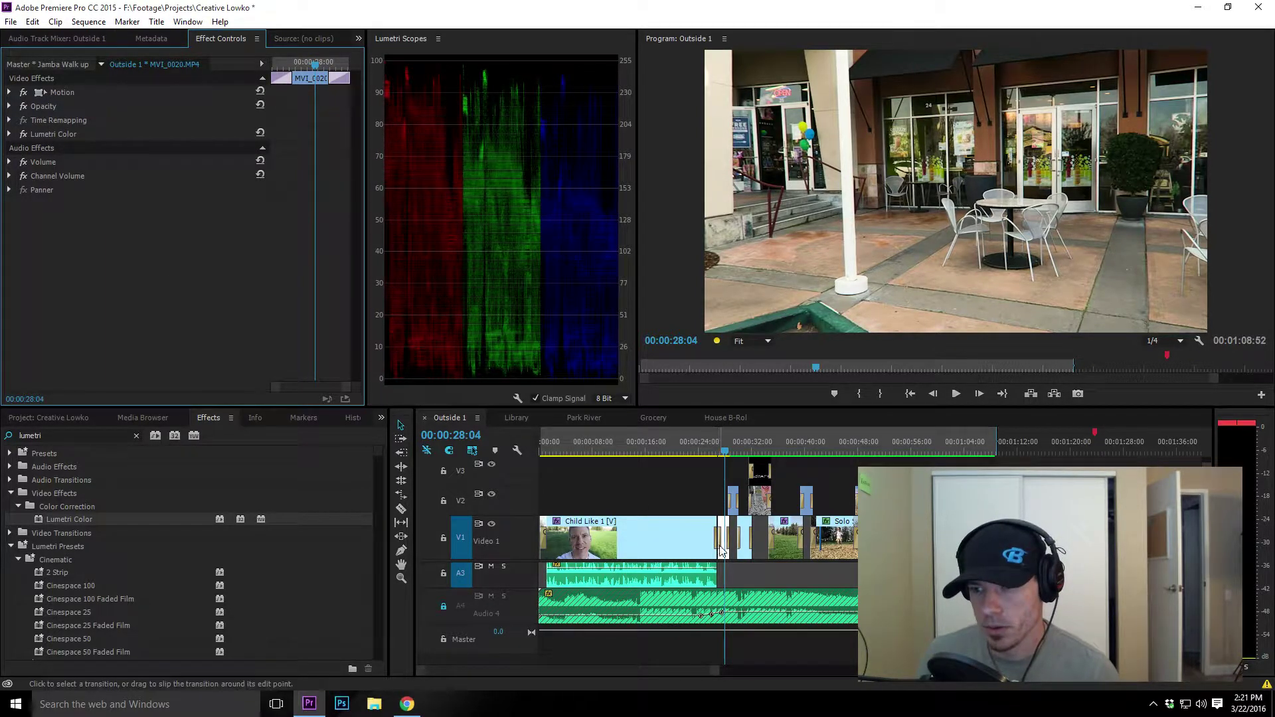
- Park the playhead on the juice bar door clip at 00:00:29:22 in the Outside 1 sequence
{"action": "left_click", "coordinate": [725, 457]}
{"action": "left_click_drag", "start_coordinate": [725, 457], "coordinate": [740, 462]}
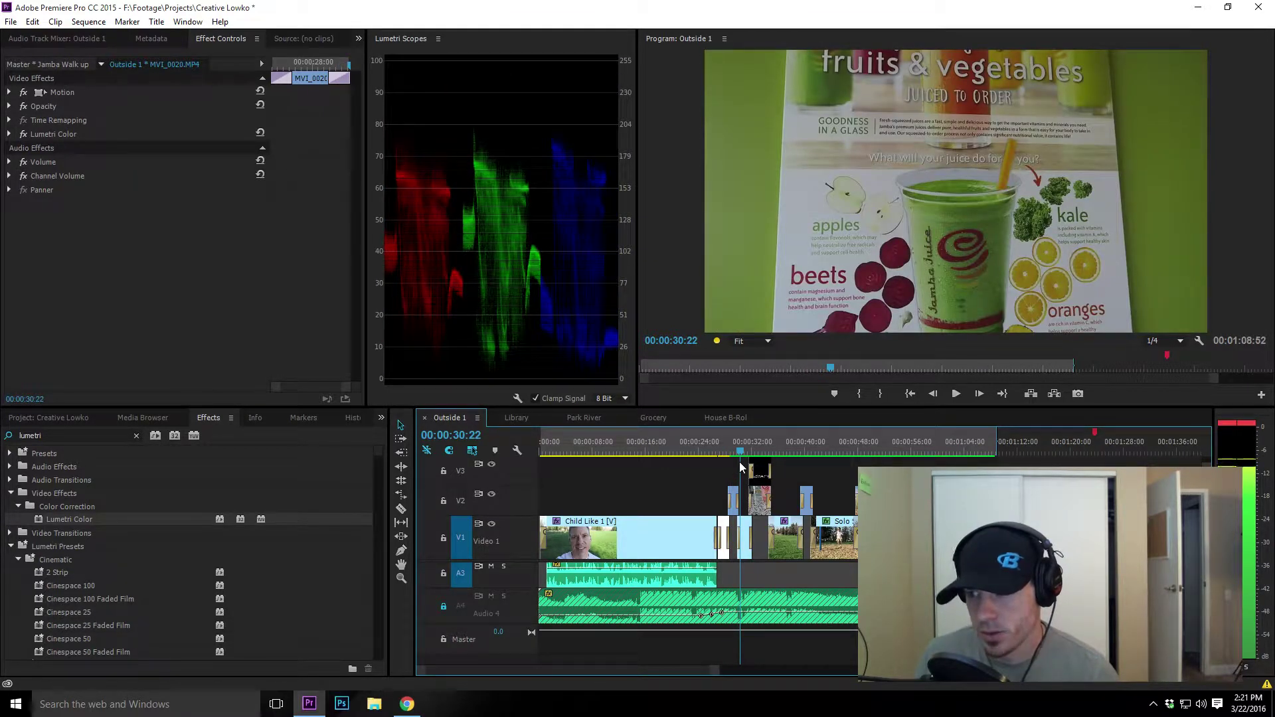
{"action": "left_click", "coordinate": [720, 541]}
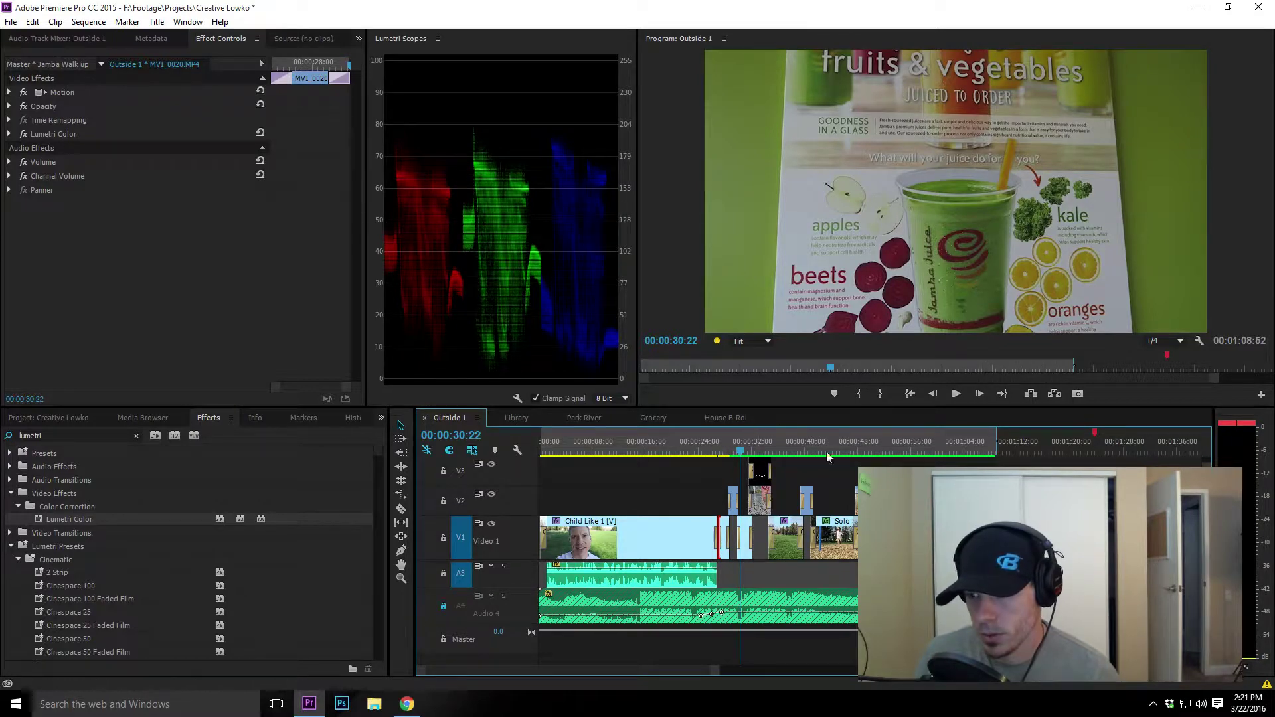
{"action": "left_click", "coordinate": [741, 453]}
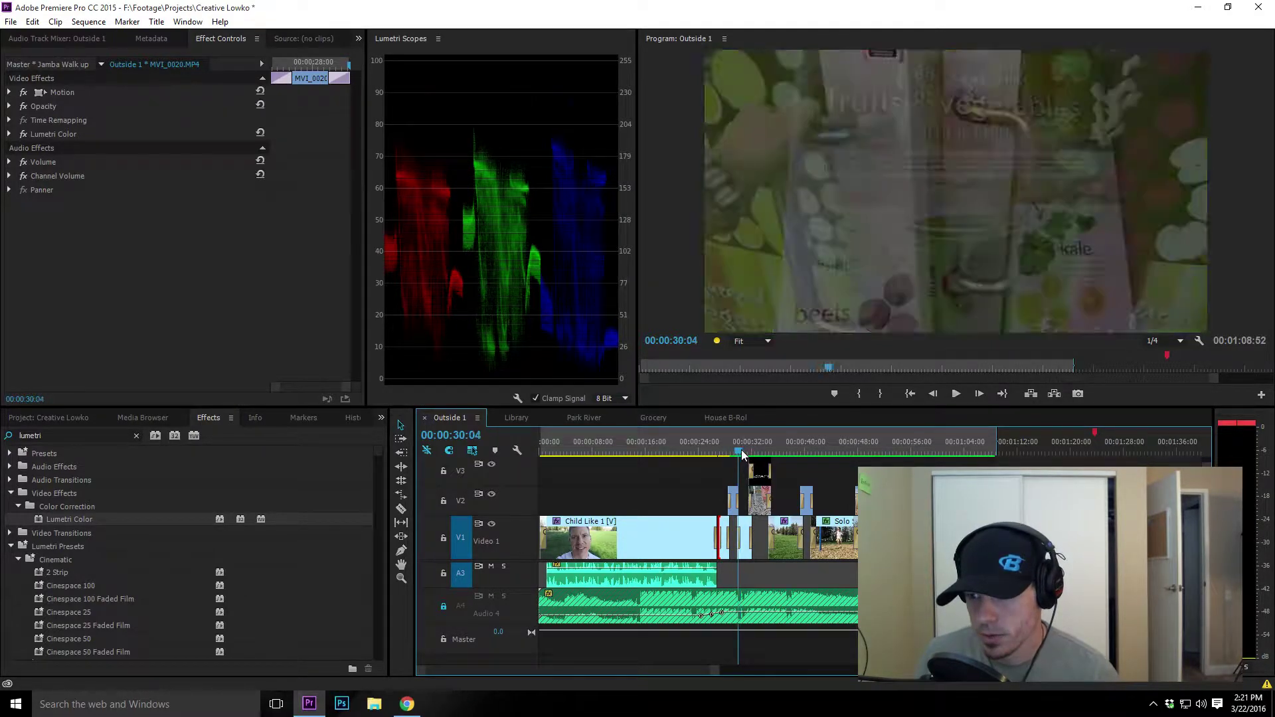
{"action": "left_click_drag", "start_coordinate": [742, 455], "coordinate": [734, 452]}
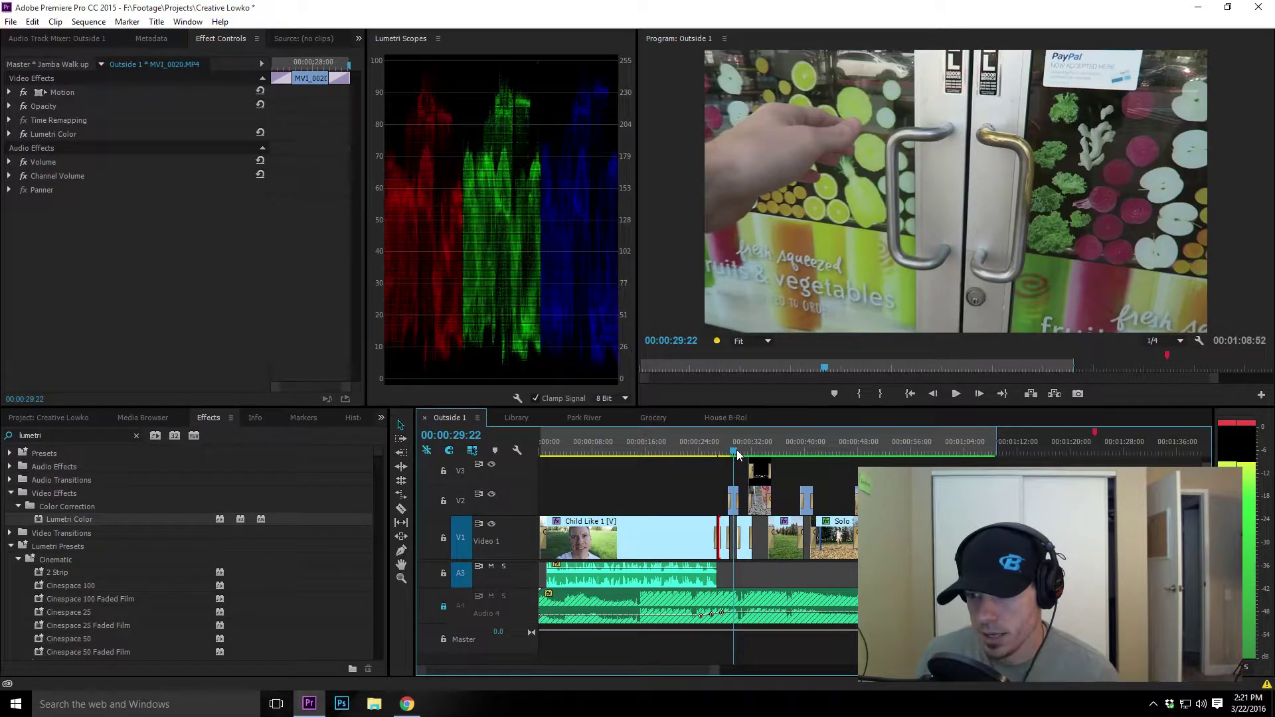
- Copy the patio clip and paste its attributes, including Lumetri Color, onto the Jamba door clip on V2 with all offered attributes enabled
{"action": "left_click", "coordinate": [724, 557]}
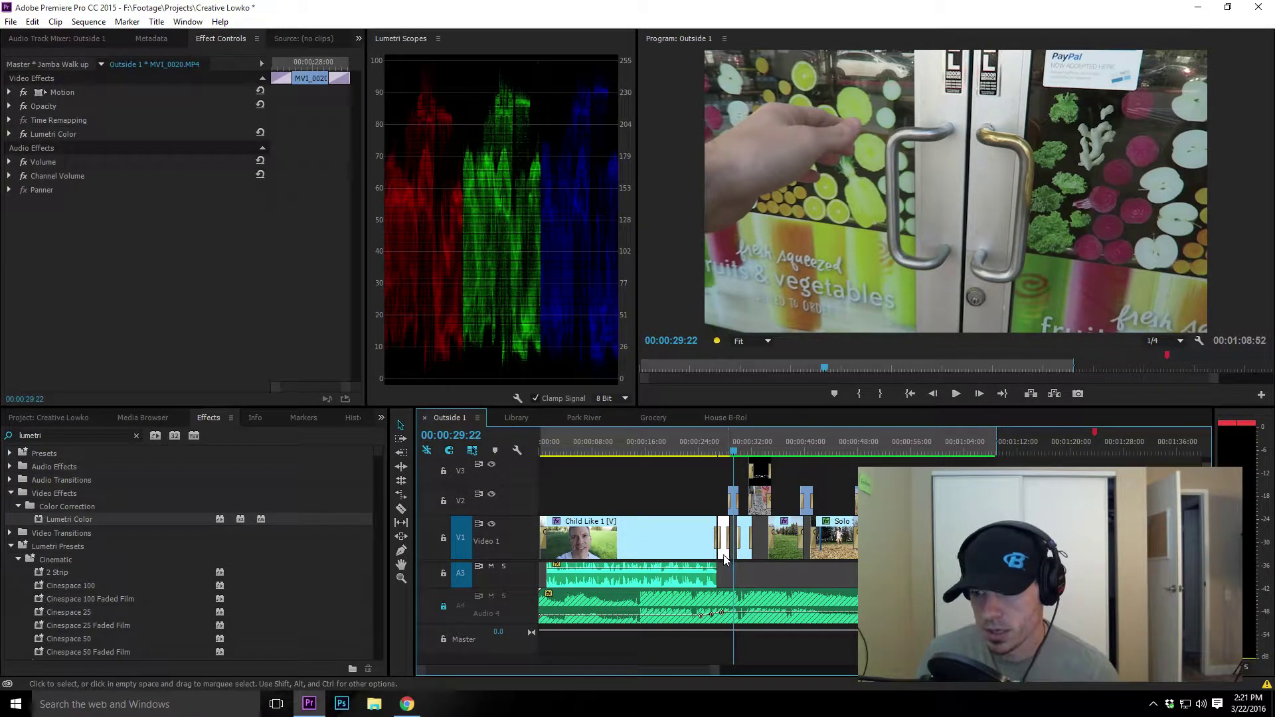
{"action": "right_click", "coordinate": [725, 556]}
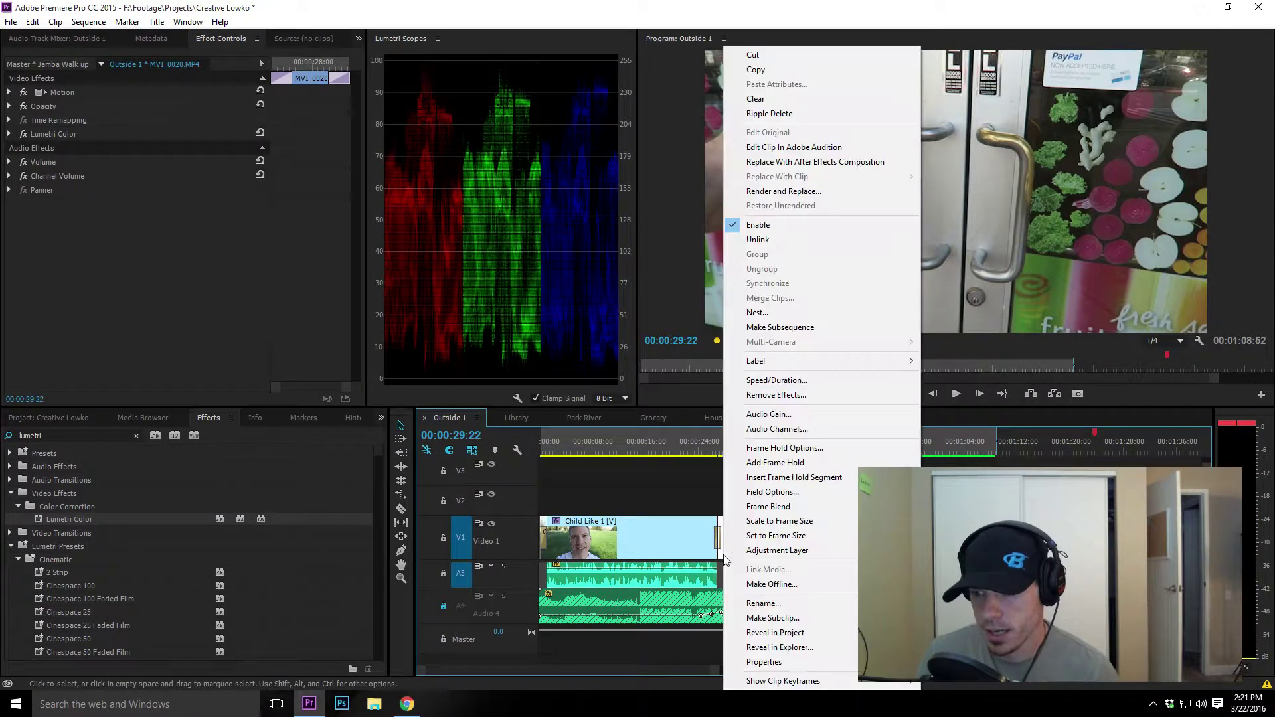
{"action": "left_click", "coordinate": [813, 70]}
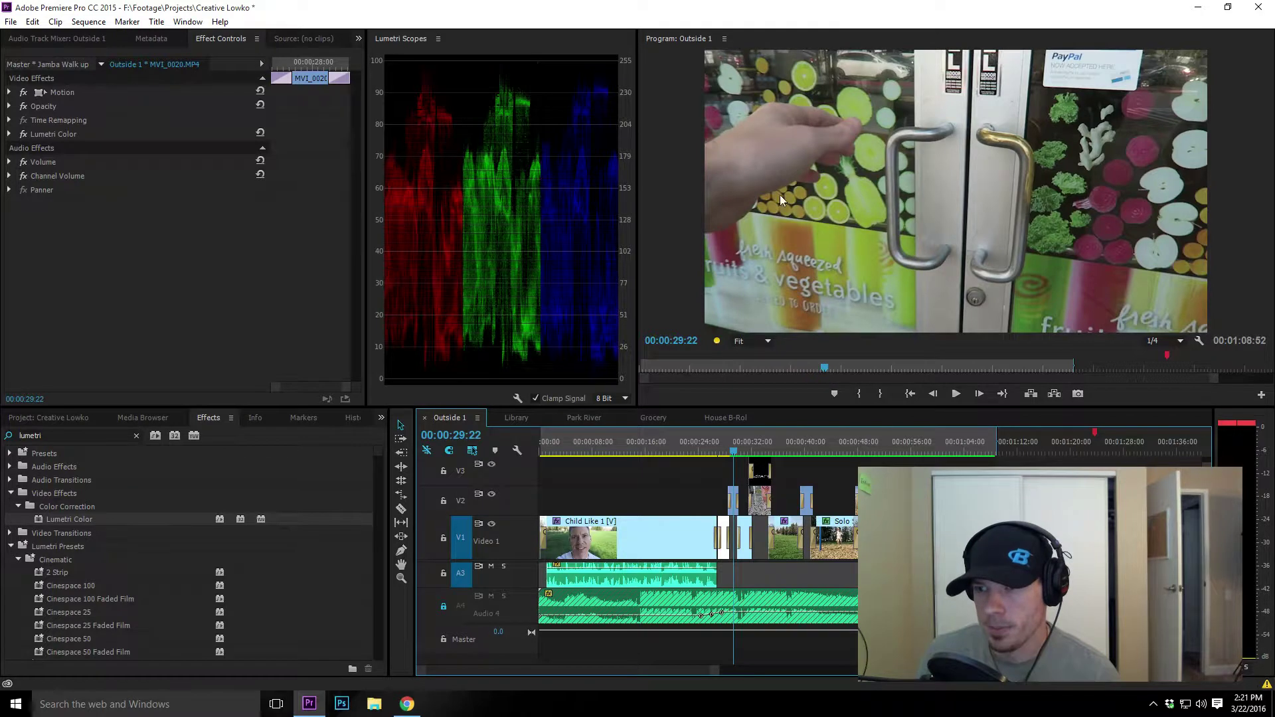
{"action": "left_click", "coordinate": [734, 508]}
{"action": "right_click", "coordinate": [733, 508]}
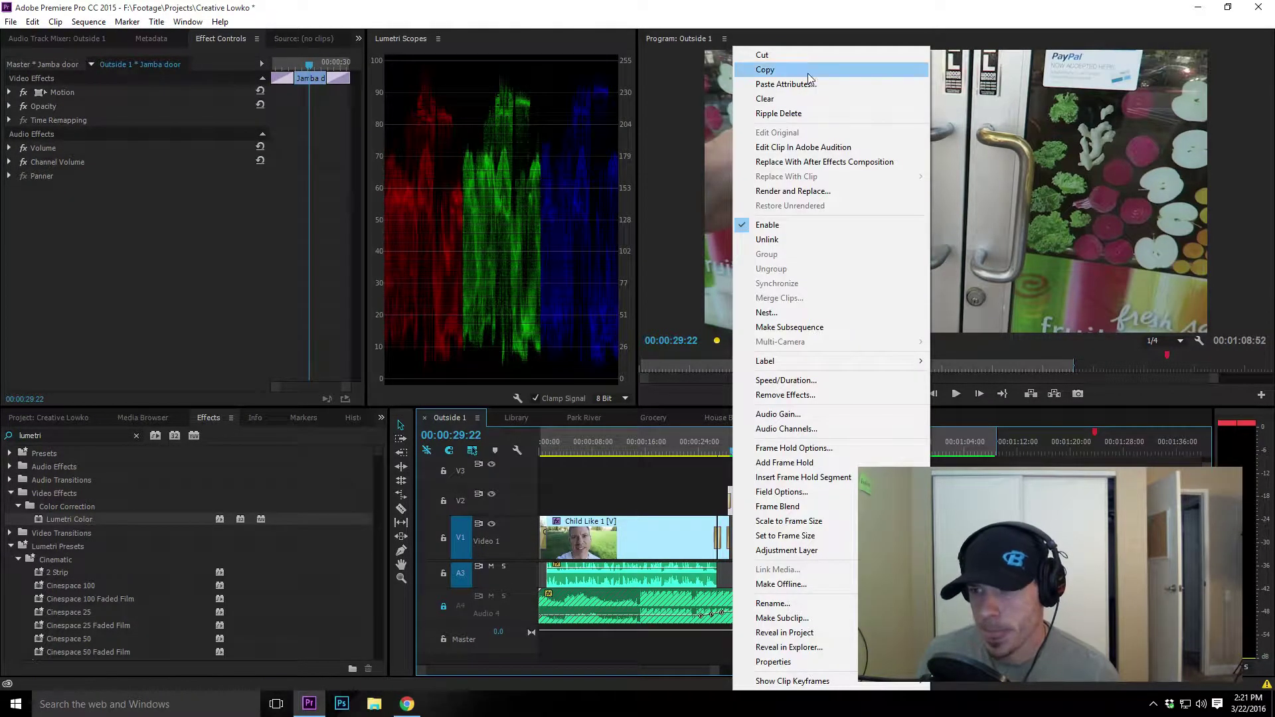
{"action": "left_click", "coordinate": [810, 84]}
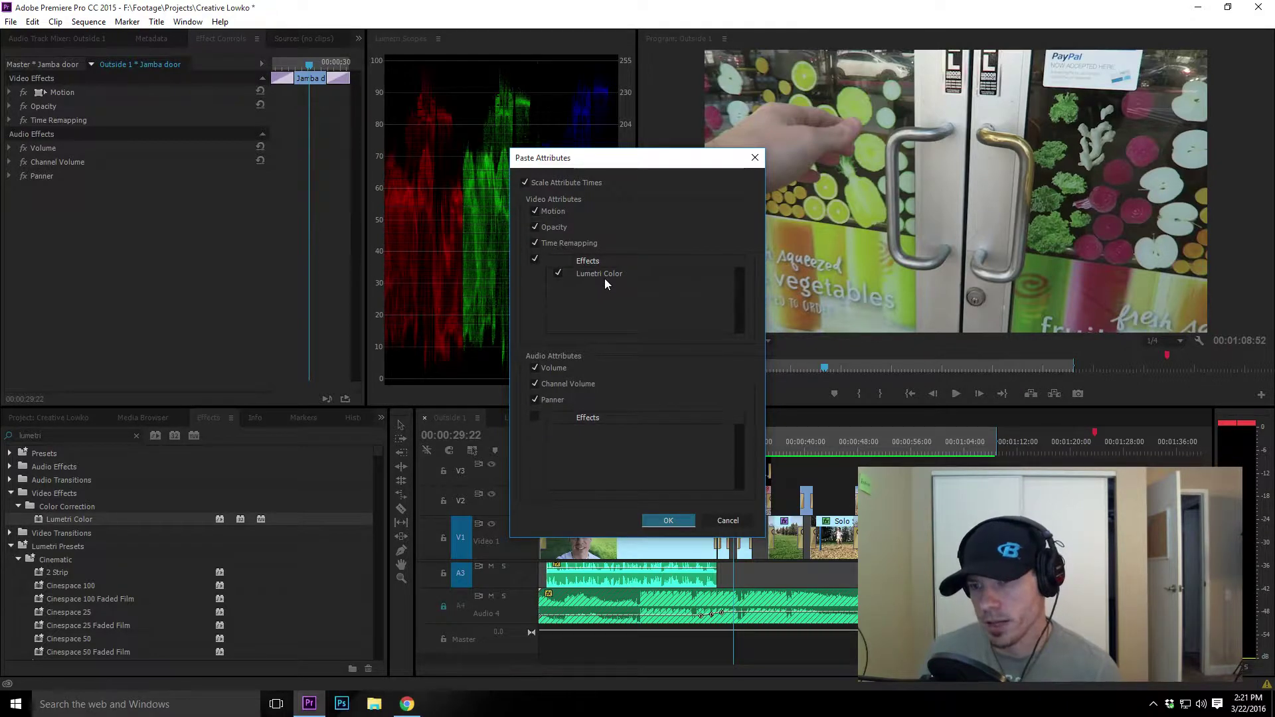
{"action": "left_click", "coordinate": [676, 521]}
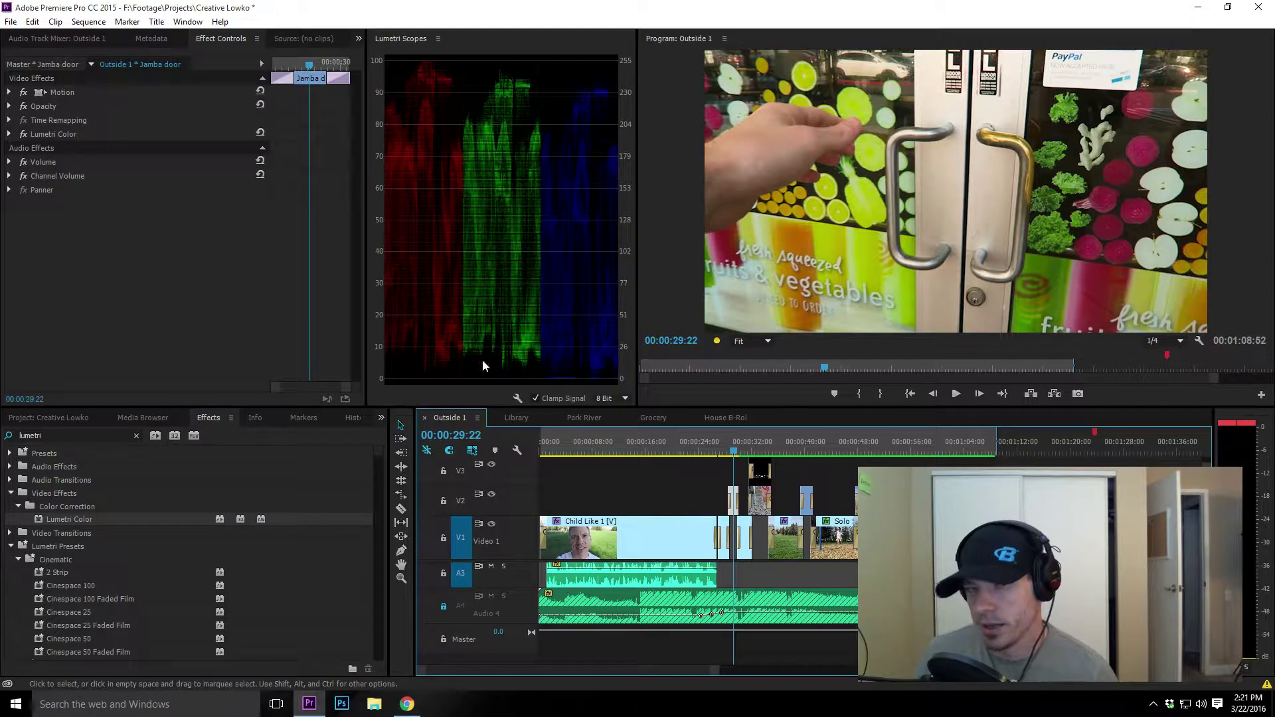
- Compare the Jamba door clip with Lumetri Color off and on, and check the corrected picture at 00:00:29:16
{"action": "left_click", "coordinate": [24, 134]}
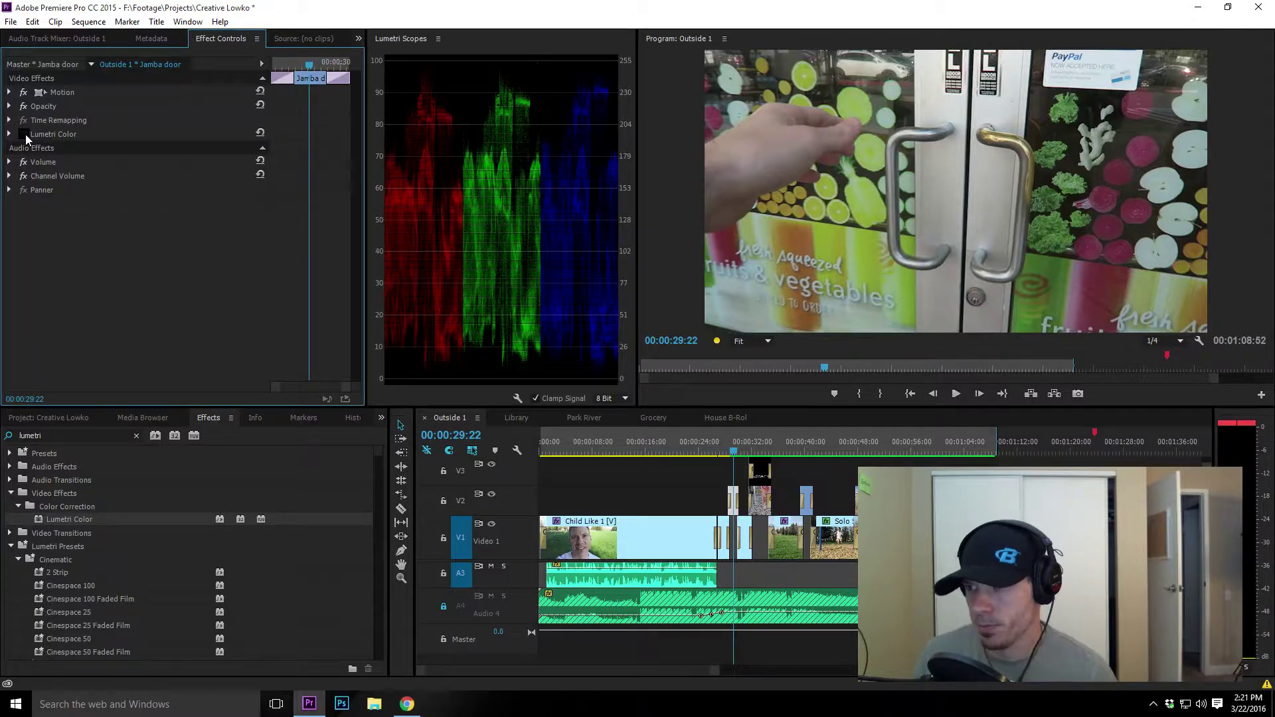
{"action": "left_click", "coordinate": [24, 135]}
{"action": "left_click", "coordinate": [24, 134]}
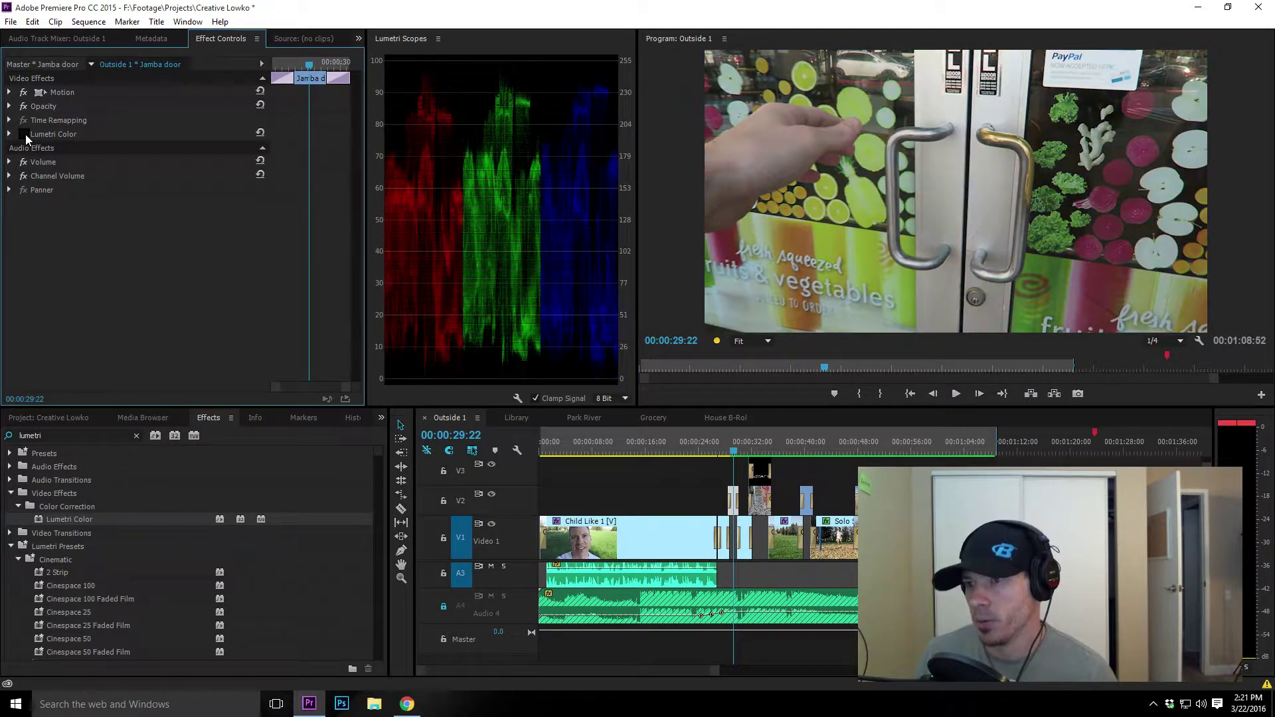
{"action": "left_click", "coordinate": [24, 134]}
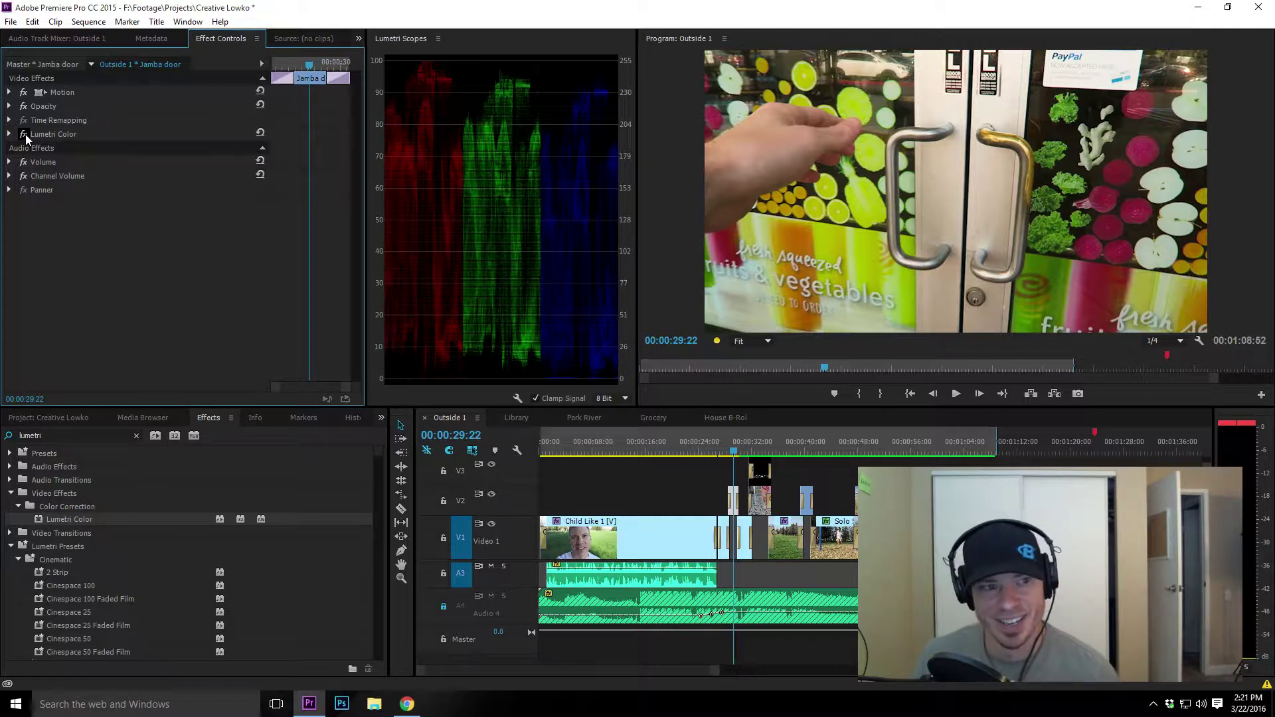
{"action": "left_click", "coordinate": [24, 135]}
{"action": "left_click", "coordinate": [24, 134]}
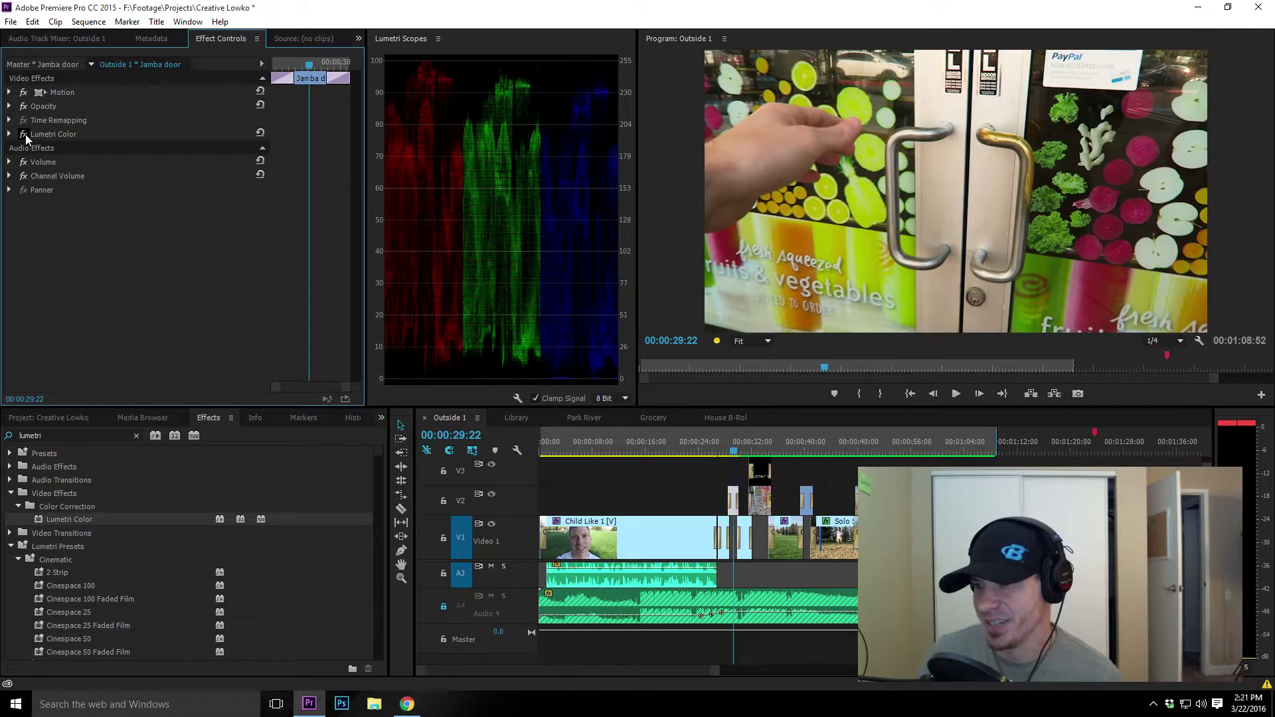
{"action": "left_click", "coordinate": [24, 134]}
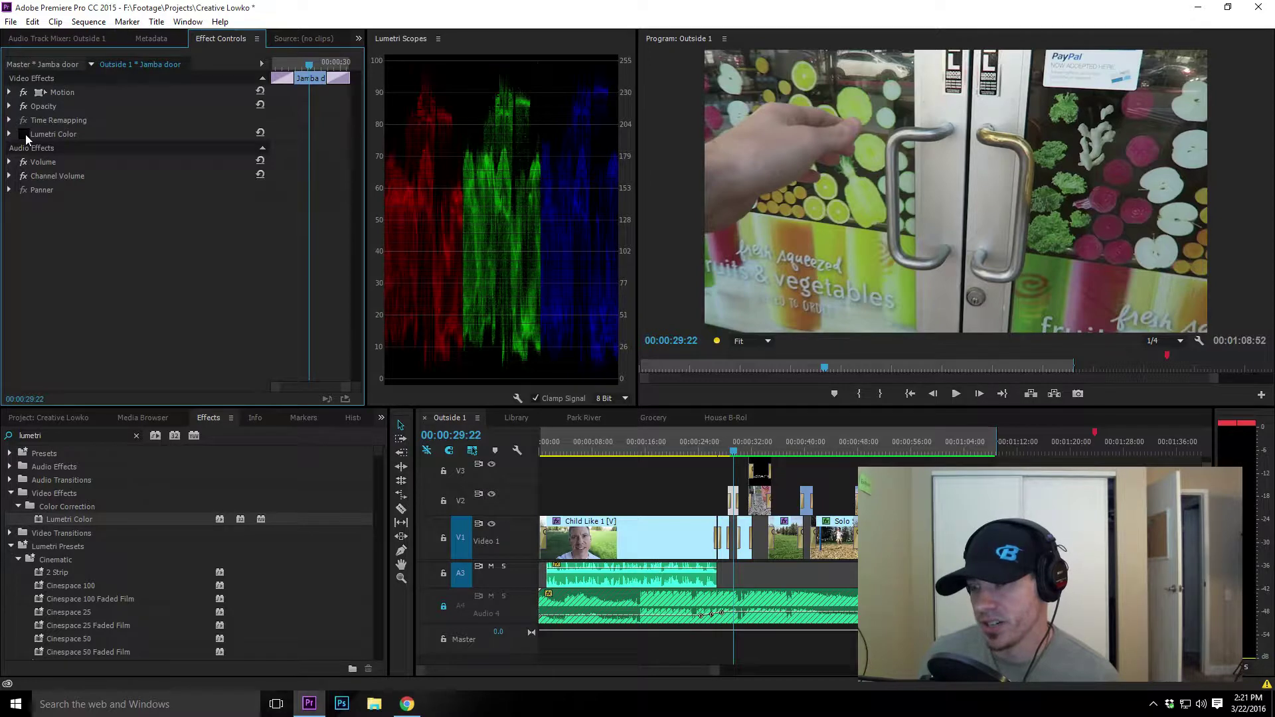
{"action": "left_click", "coordinate": [25, 134]}
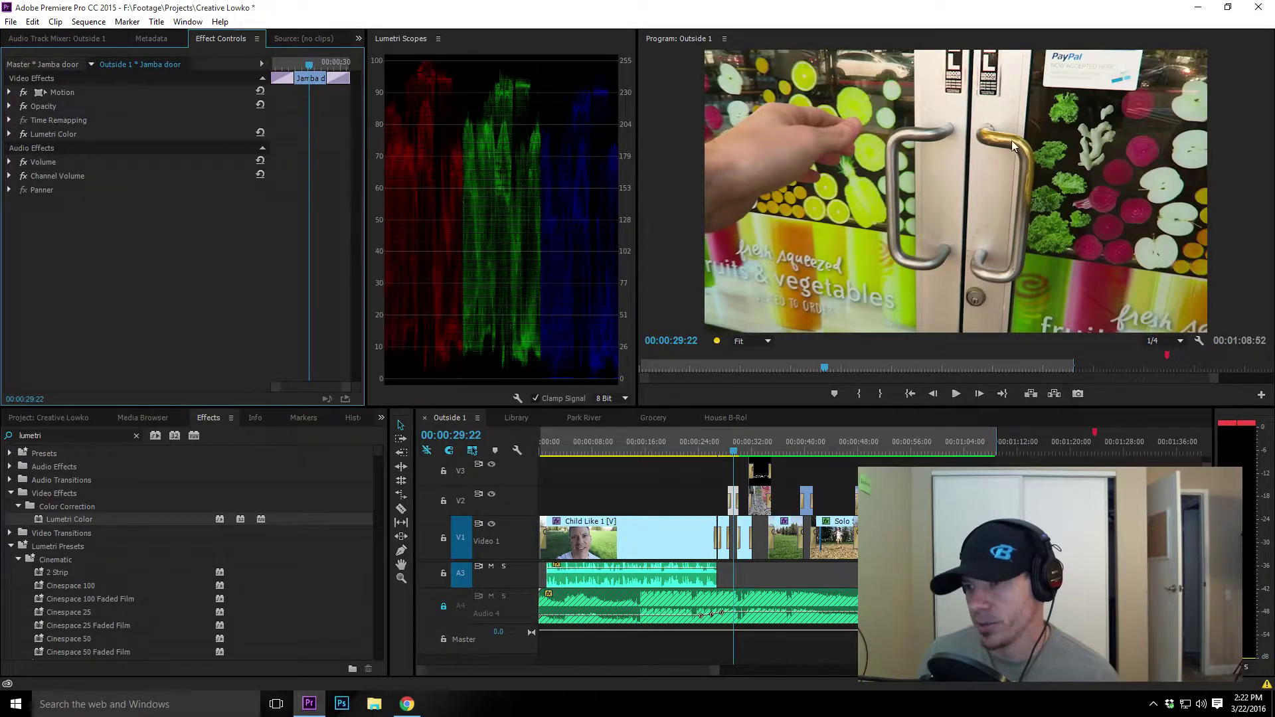
{"action": "left_click", "coordinate": [733, 452]}
{"action": "left_click_drag", "start_coordinate": [734, 452], "coordinate": [732, 452]}
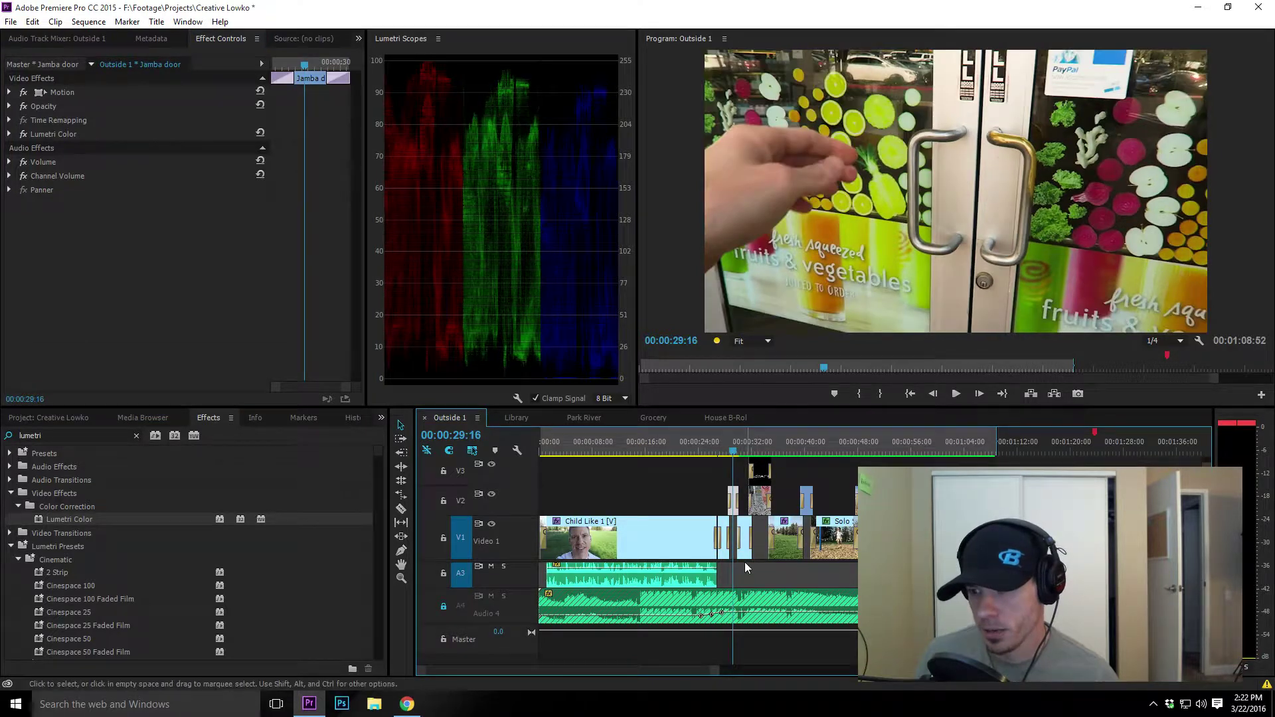
- Apply the Lumetri Color effect to the Jamba Poster clip, with the playhead at 00:00:30:28
{"action": "left_click", "coordinate": [739, 453]}
{"action": "left_click_drag", "start_coordinate": [738, 453], "coordinate": [744, 454]}
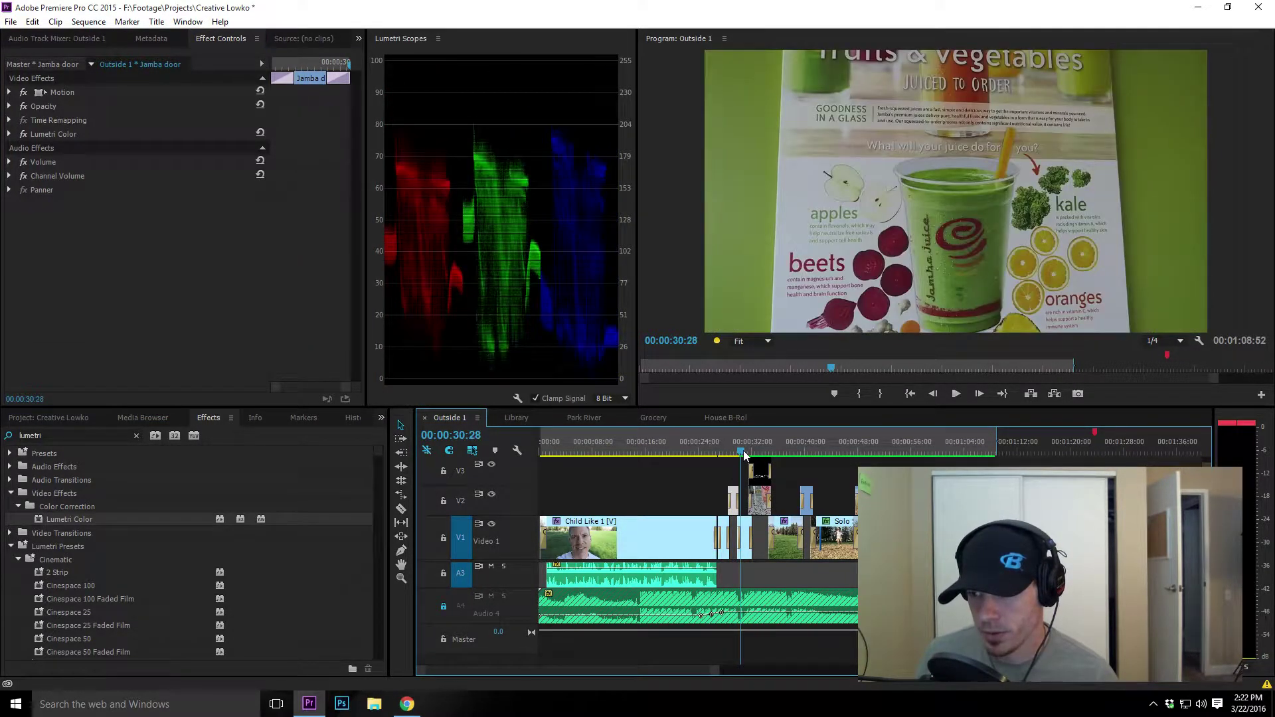
{"action": "left_click", "coordinate": [745, 554]}
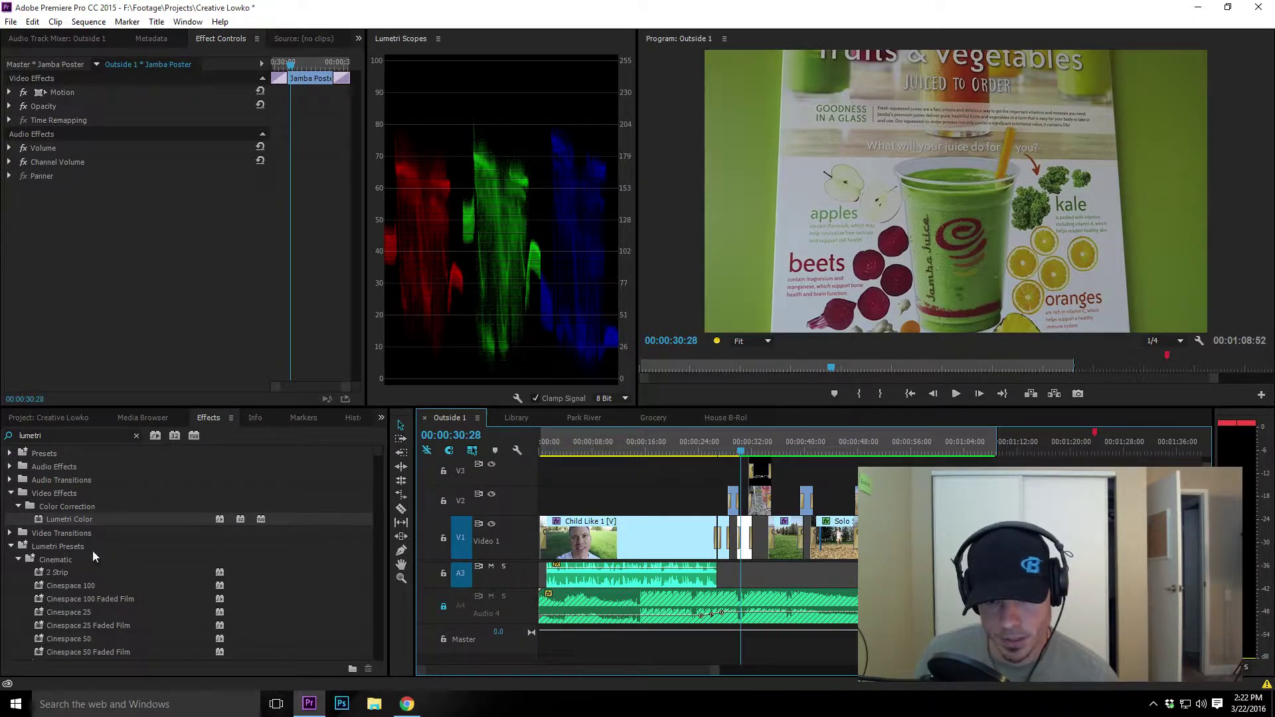
{"action": "double_click", "coordinate": [62, 520]}
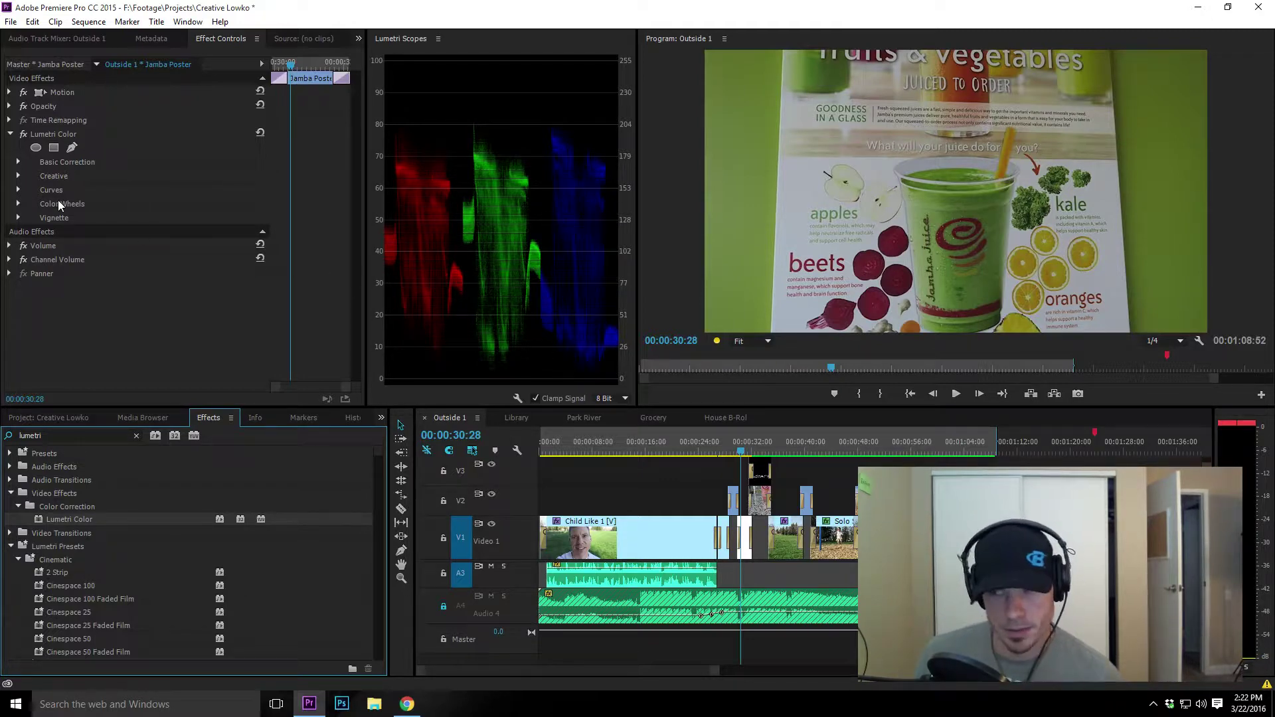
- Shape the poster clip's master RGB curve into a gentle S, raising the highlights and lowering the shadows
{"action": "left_click", "coordinate": [19, 190]}
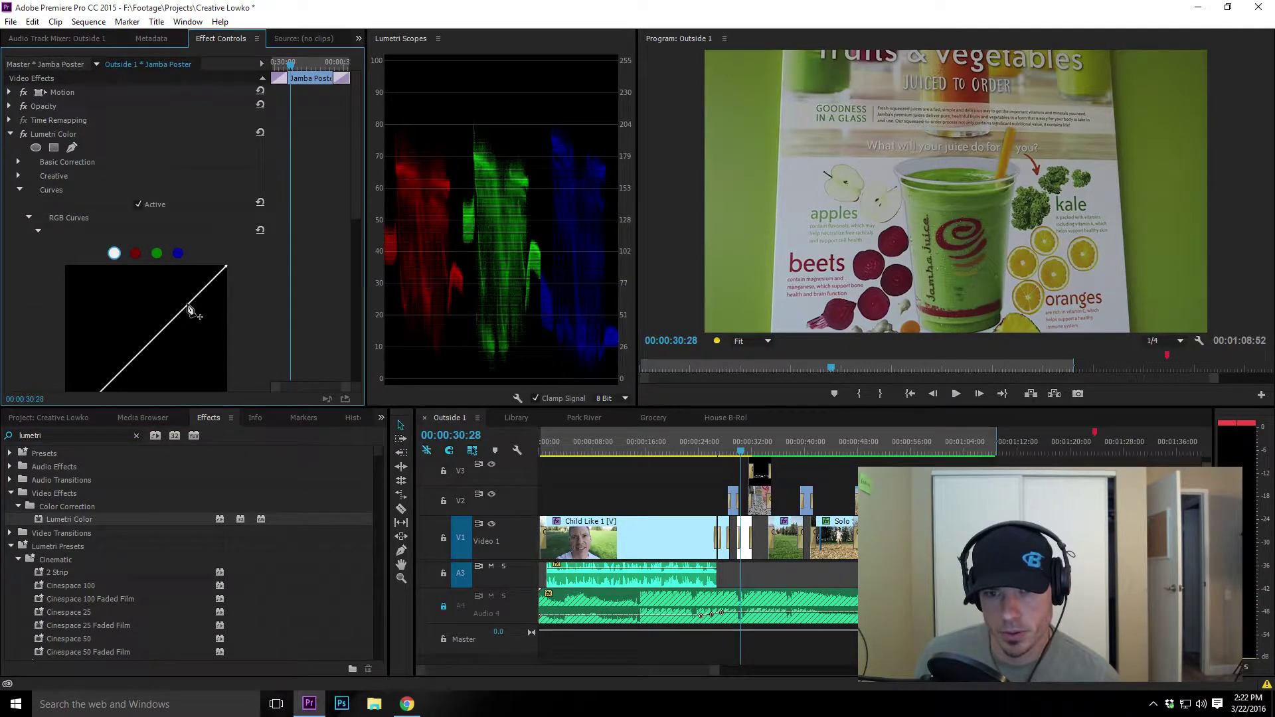
{"action": "left_click_drag", "start_coordinate": [189, 304], "coordinate": [183, 290]}
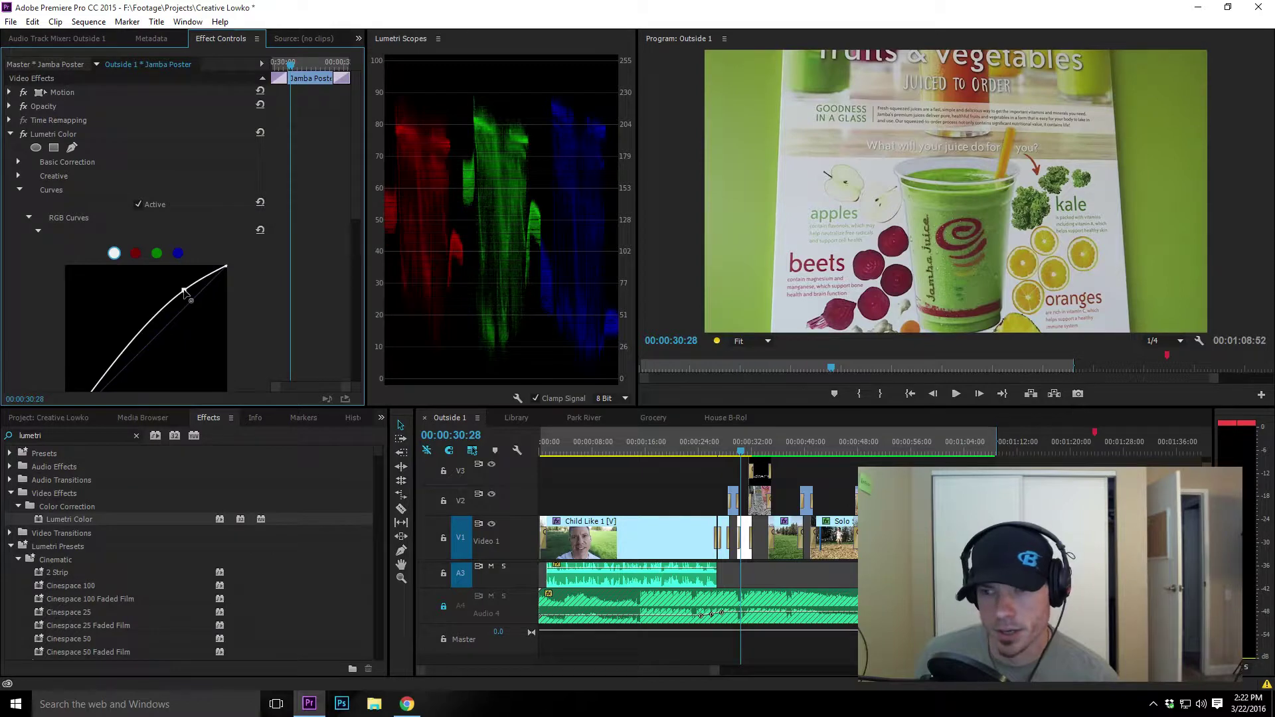
{"action": "scroll", "coordinate": [146, 332], "scroll_direction": "down", "scroll_amount": 1}
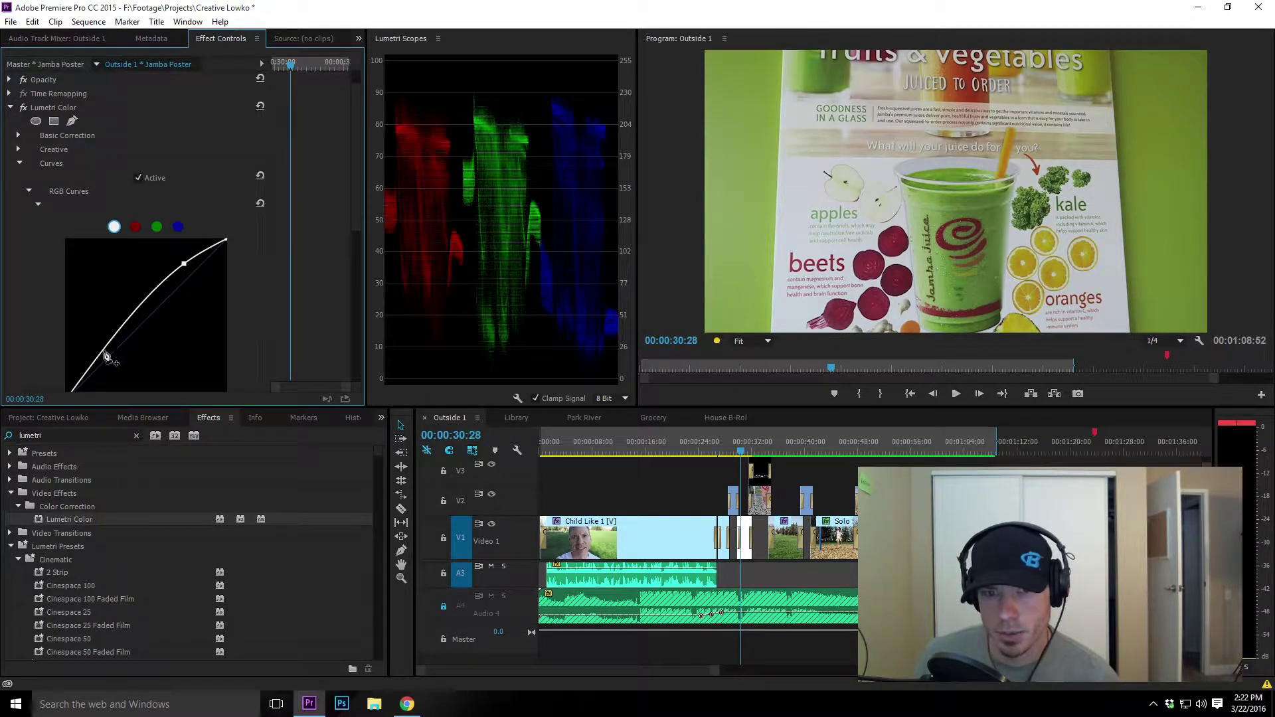
{"action": "mouse_move", "coordinate": [104, 357]}
{"action": "left_mouse_down"}
{"action": "mouse_move", "coordinate": [114, 387]}
{"action": "mouse_move", "coordinate": [103, 376]}
{"action": "left_mouse_up"}
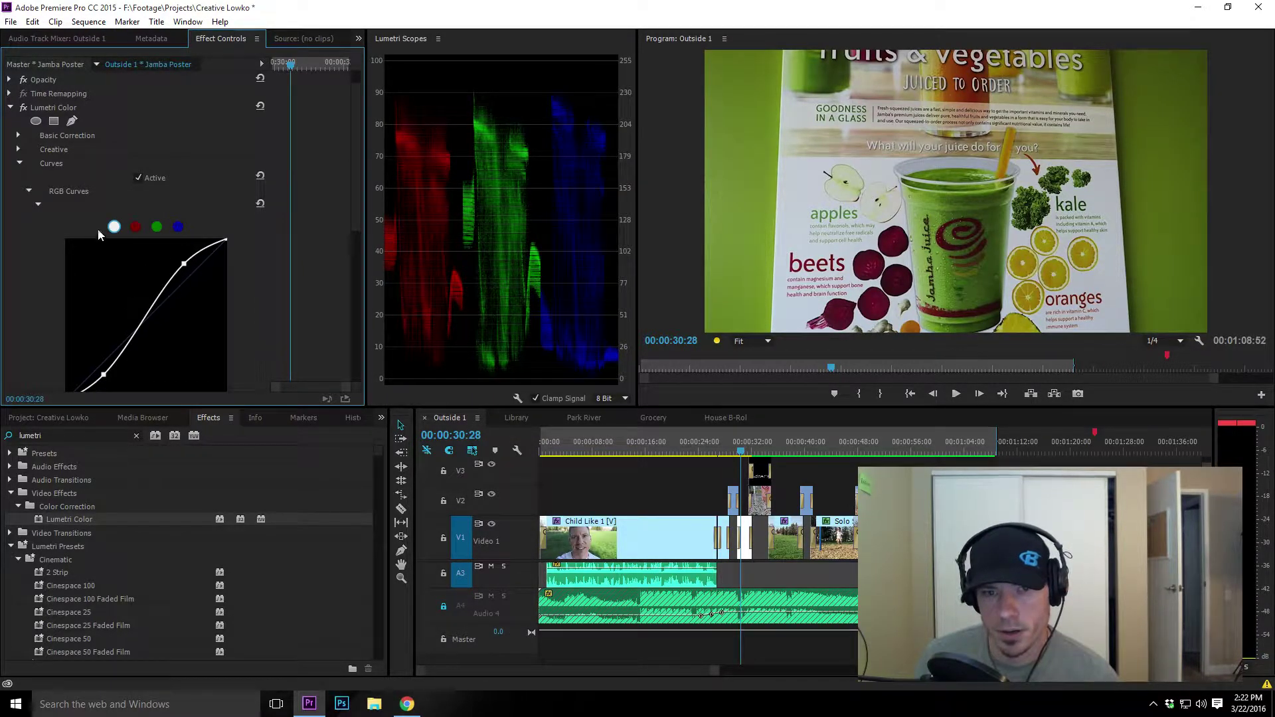
{"action": "left_click", "coordinate": [105, 381]}
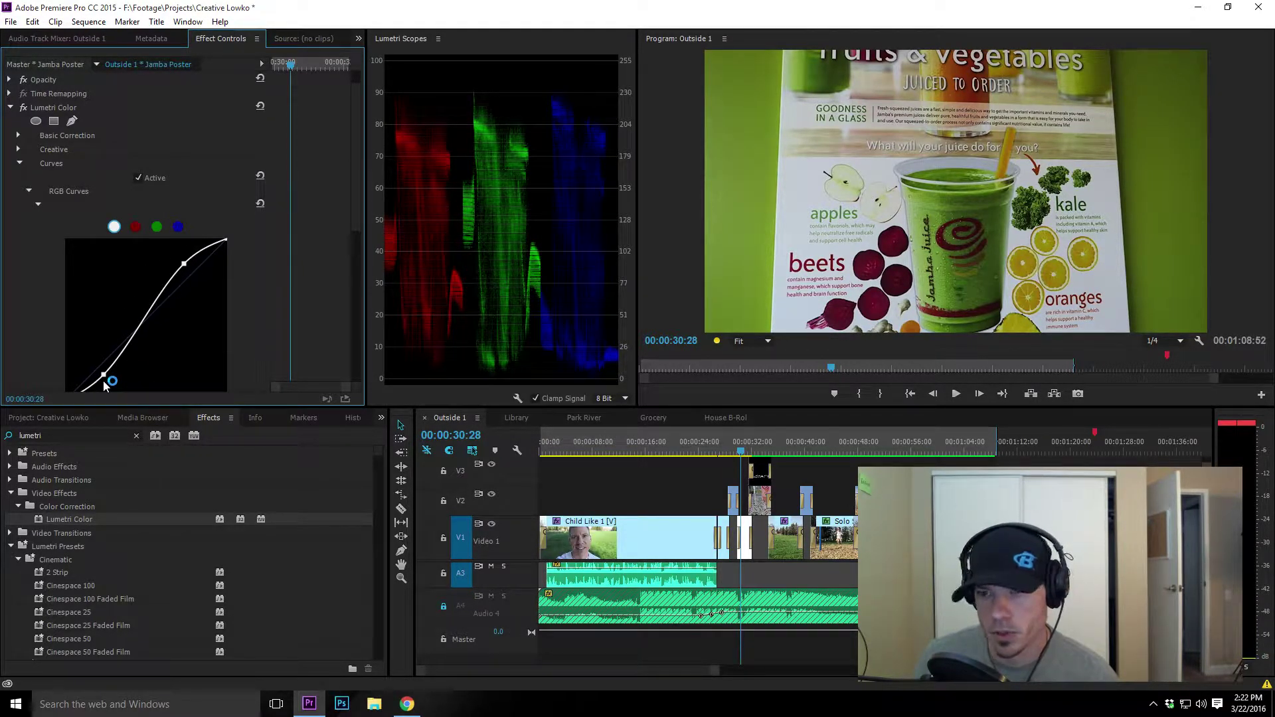
- Collapse the Hue Saturation Curve and Curves settings and expand Basic Correction for the poster clip
{"action": "scroll", "coordinate": [116, 318], "scroll_direction": "down", "scroll_amount": 5}
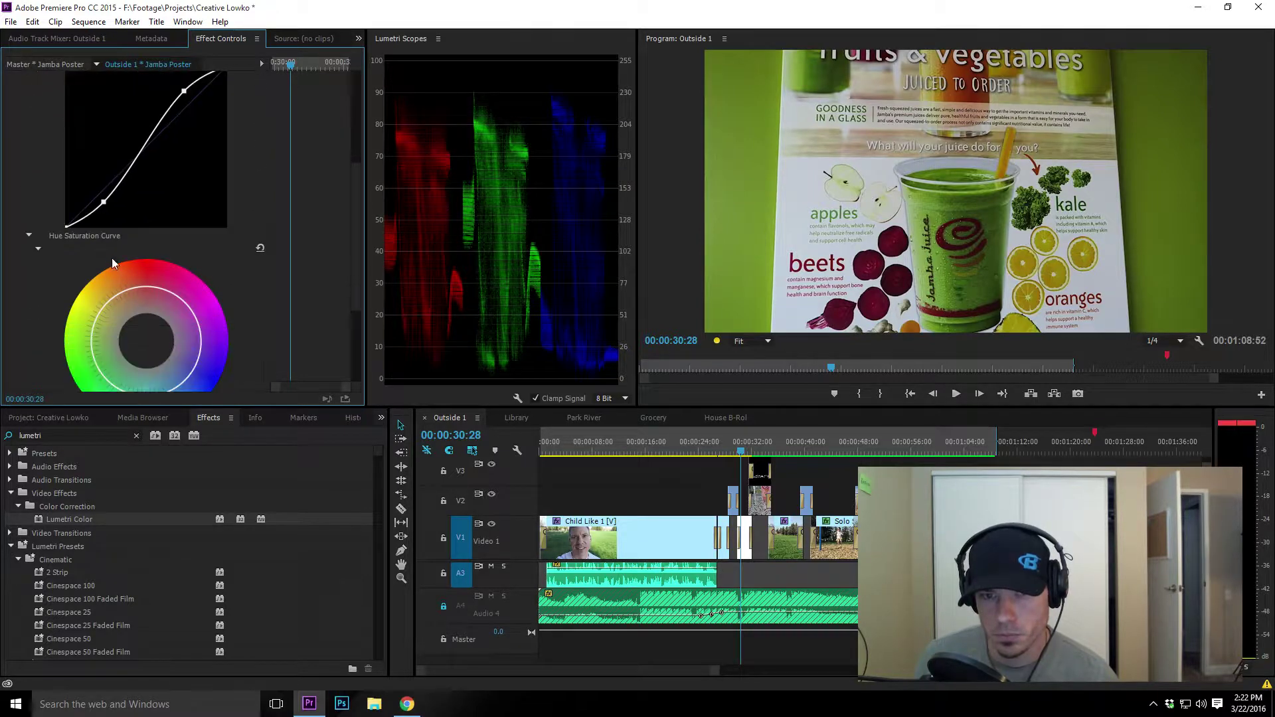
{"action": "scroll", "coordinate": [112, 258], "scroll_direction": "down", "scroll_amount": 3}
{"action": "scroll", "coordinate": [33, 179], "scroll_direction": "down", "scroll_amount": 3}
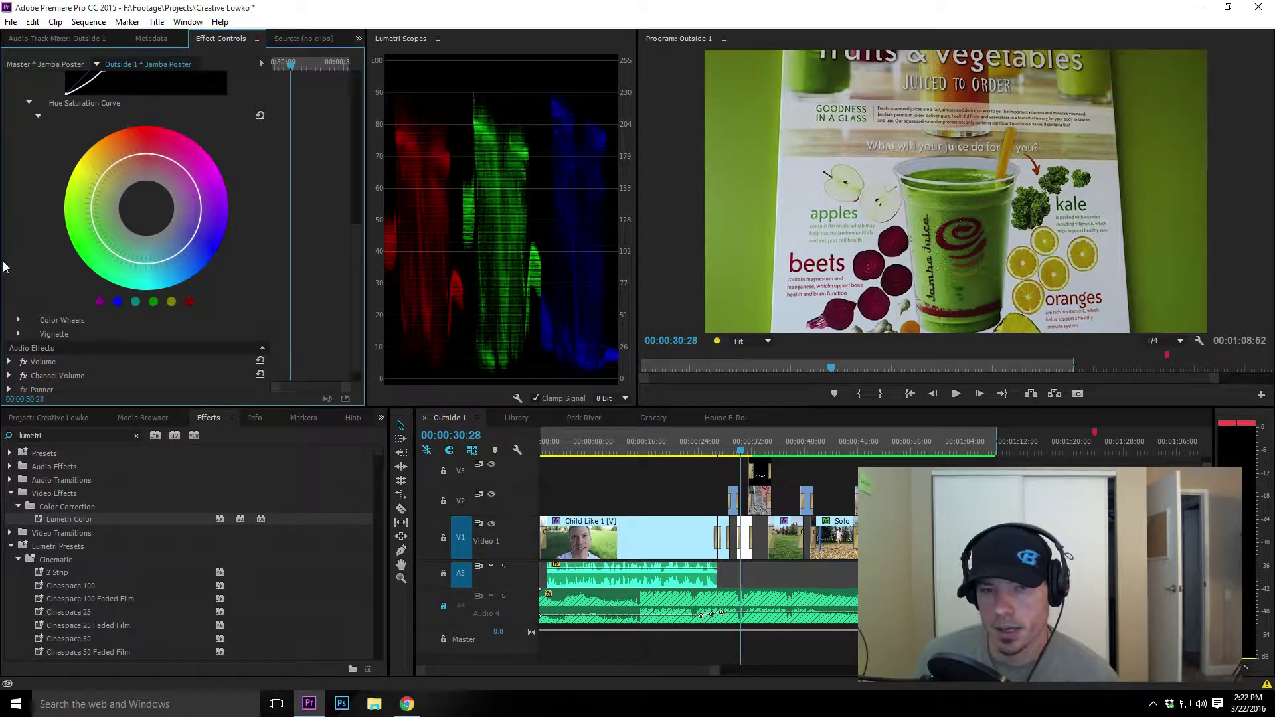
{"action": "left_click", "coordinate": [29, 103]}
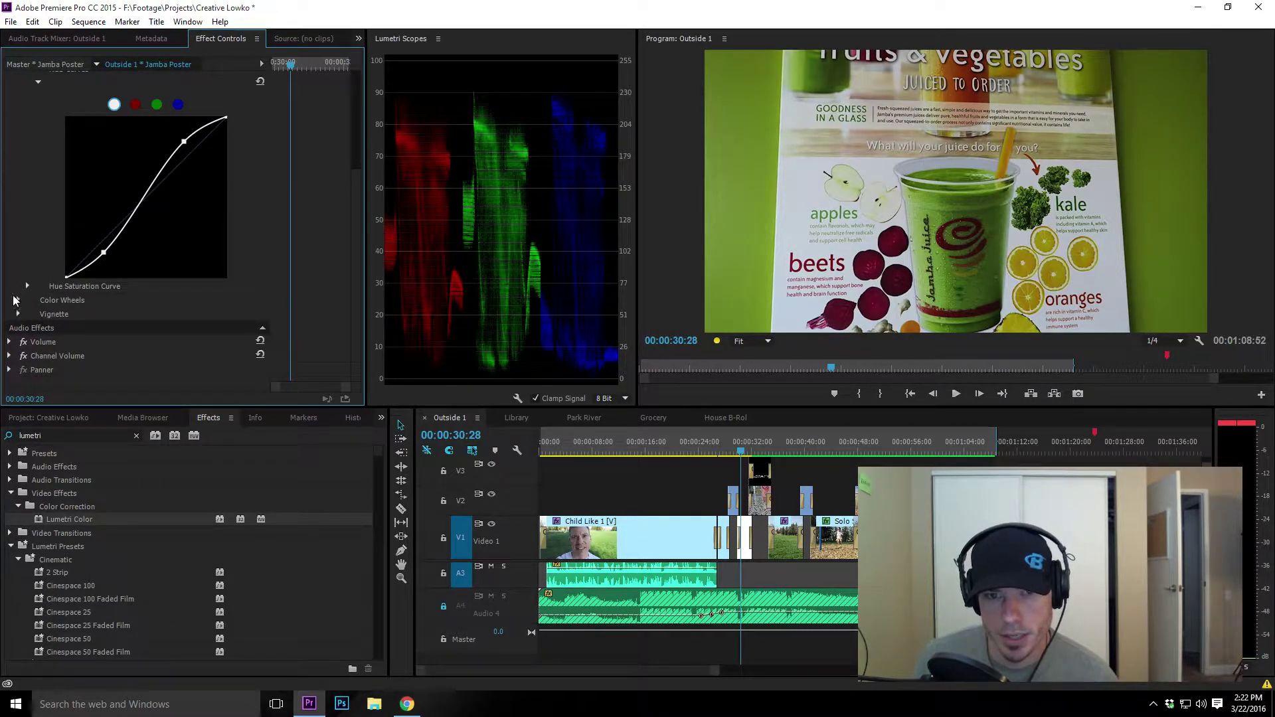
{"action": "scroll", "coordinate": [20, 219], "scroll_direction": "up", "scroll_amount": 4}
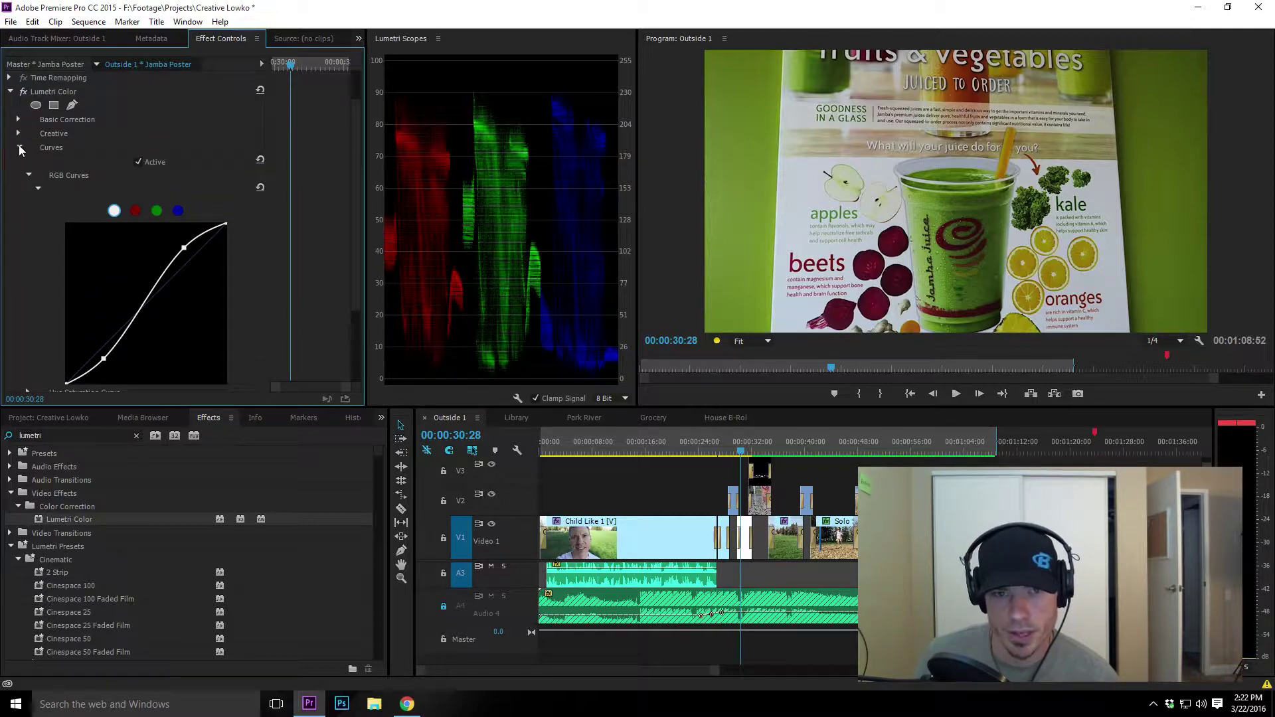
{"action": "left_click", "coordinate": [18, 148]}
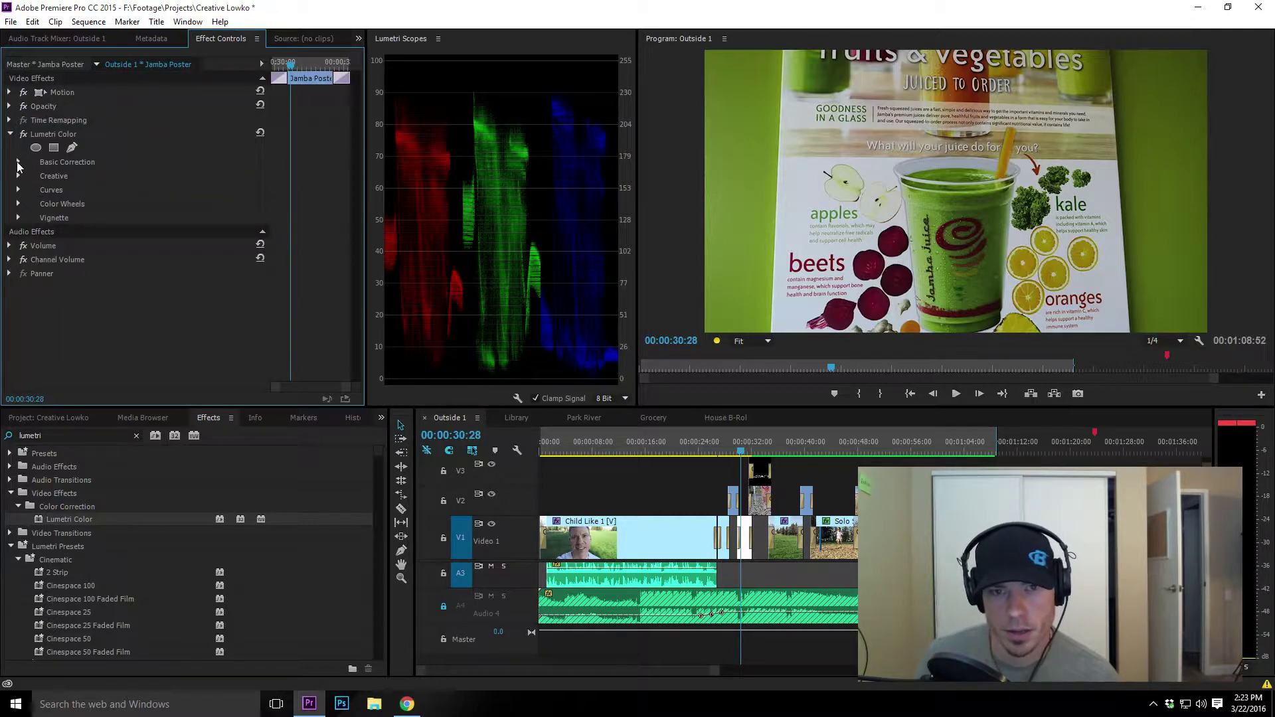
{"action": "left_click", "coordinate": [18, 163]}
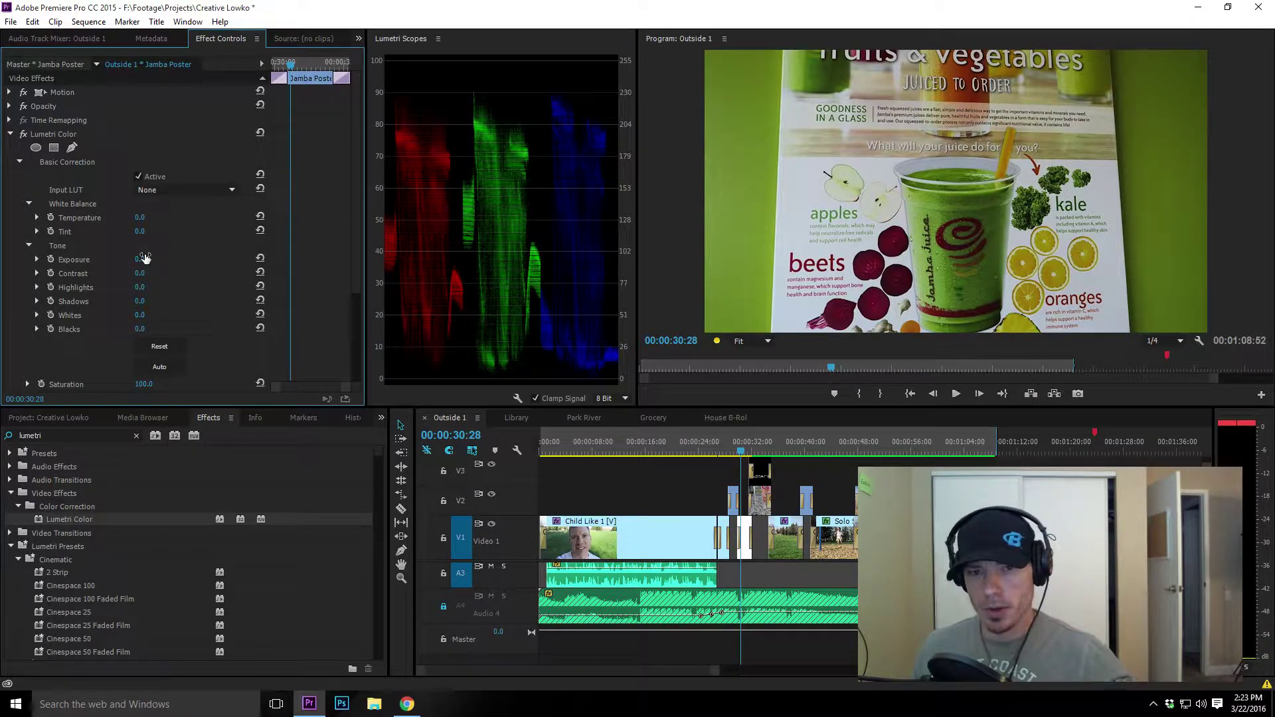
- Try whole-number exposure values up to 3 on the poster clip while comparing the scopes, and return exposure to 0
{"action": "left_click", "coordinate": [144, 258]}
{"action": "type", "text": "1"}
{"action": "key", "text": "Return"}
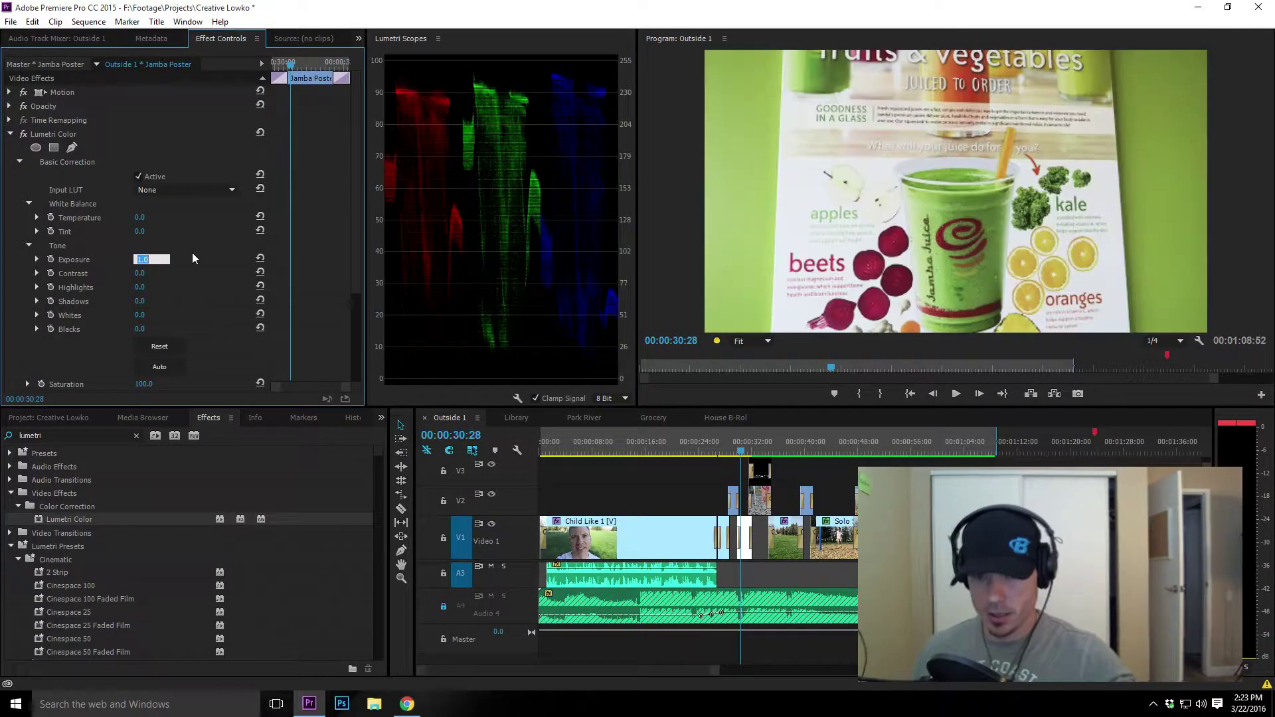
{"action": "type", "text": "0"}
{"action": "key", "text": "Return"}
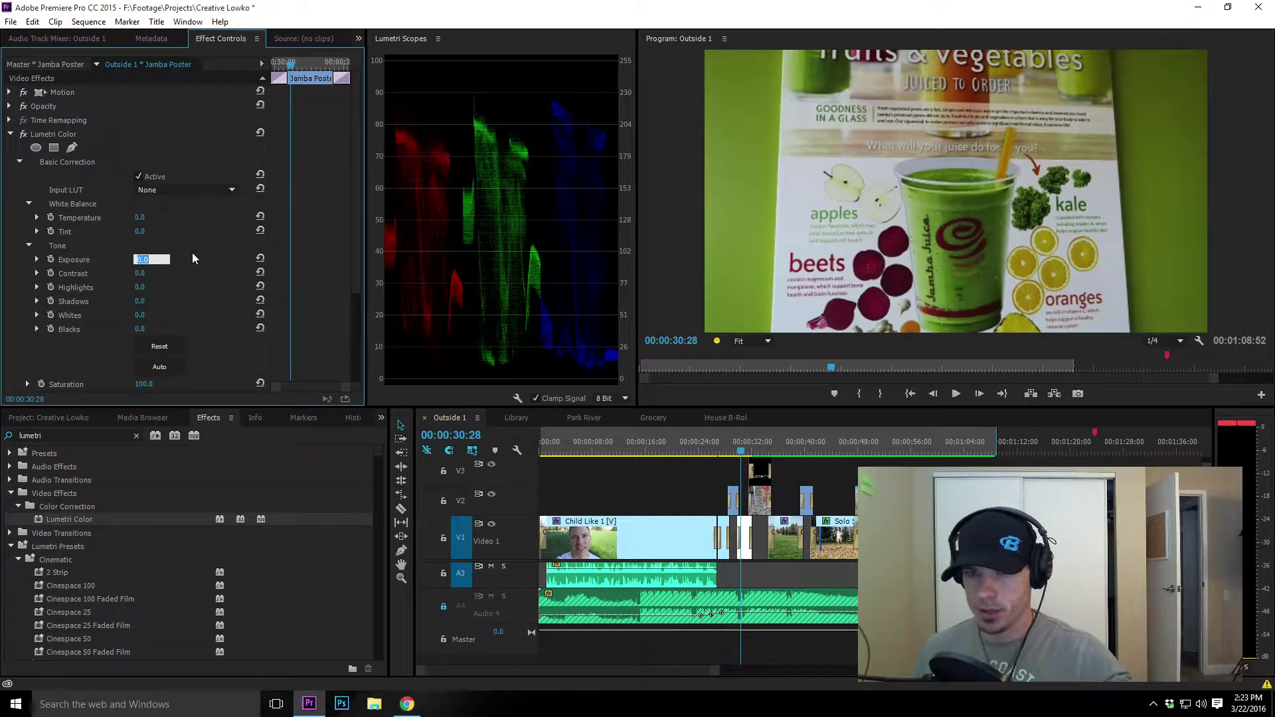
{"action": "key", "text": "Up"}
{"action": "key", "text": "Down"}
{"action": "key", "text": "Right"}
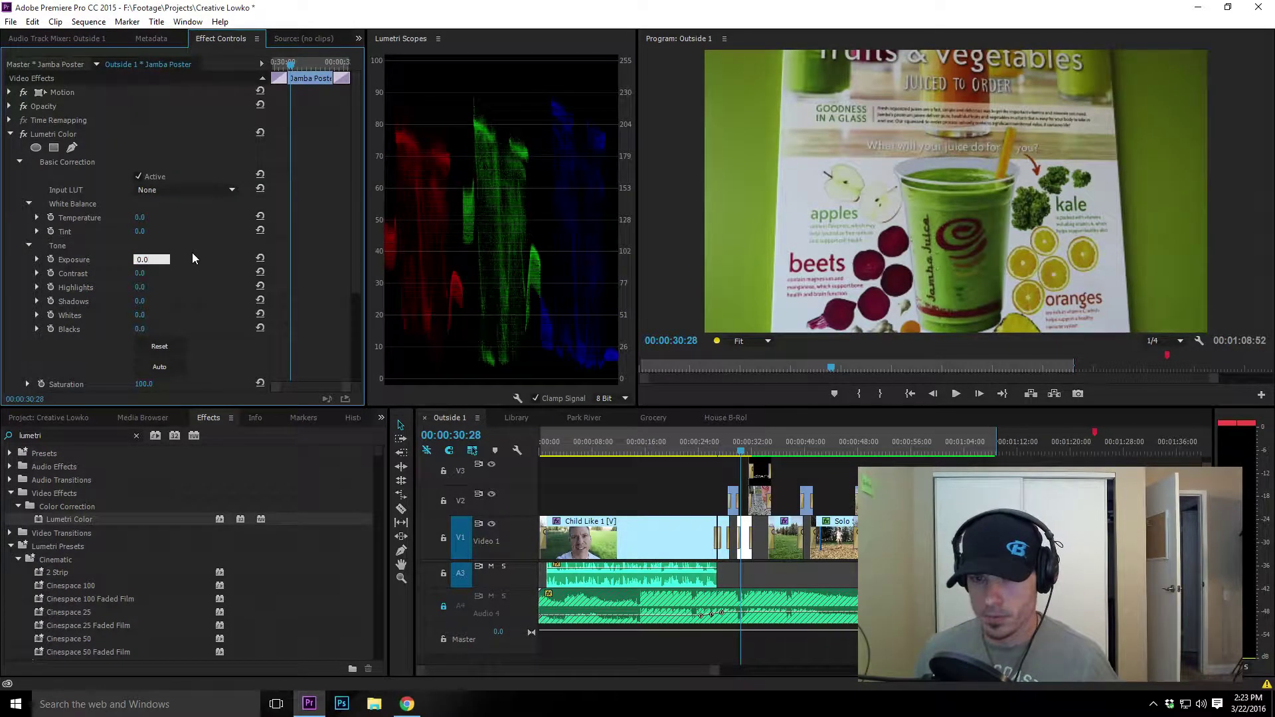
{"action": "key", "text": "Up"}
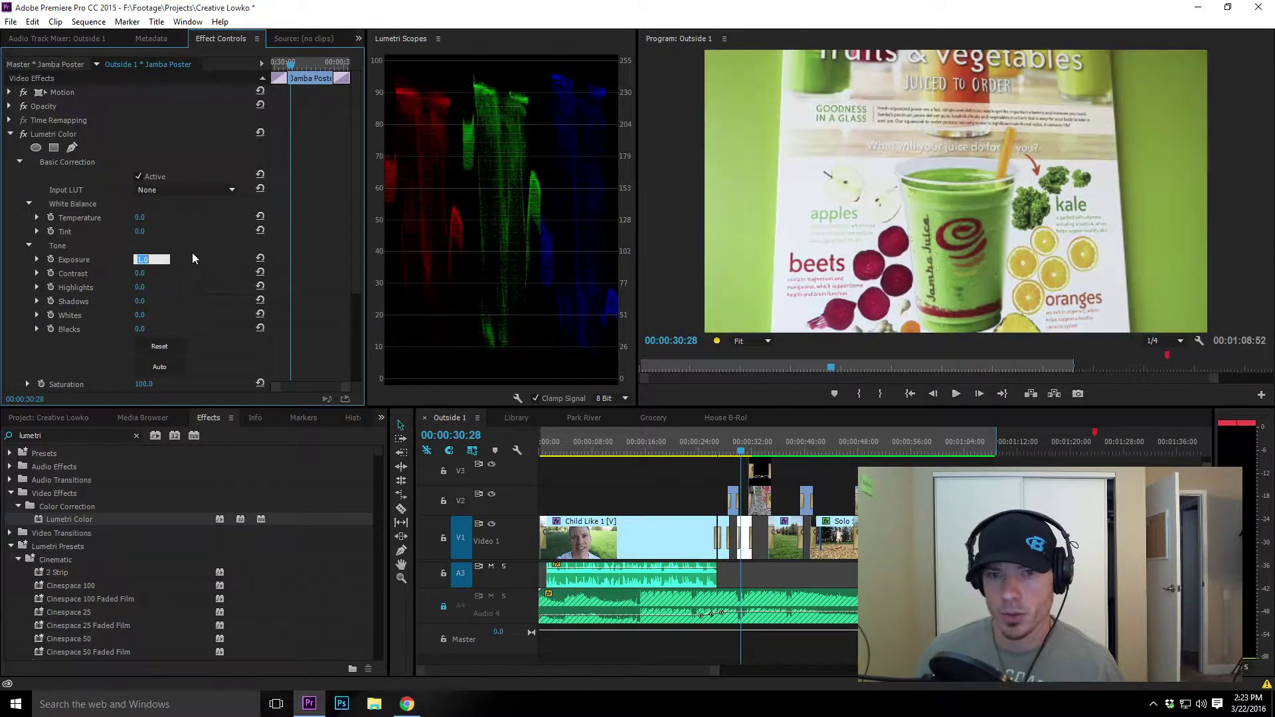
{"action": "key", "text": "Up"}
{"action": "key", "text": "Up"}
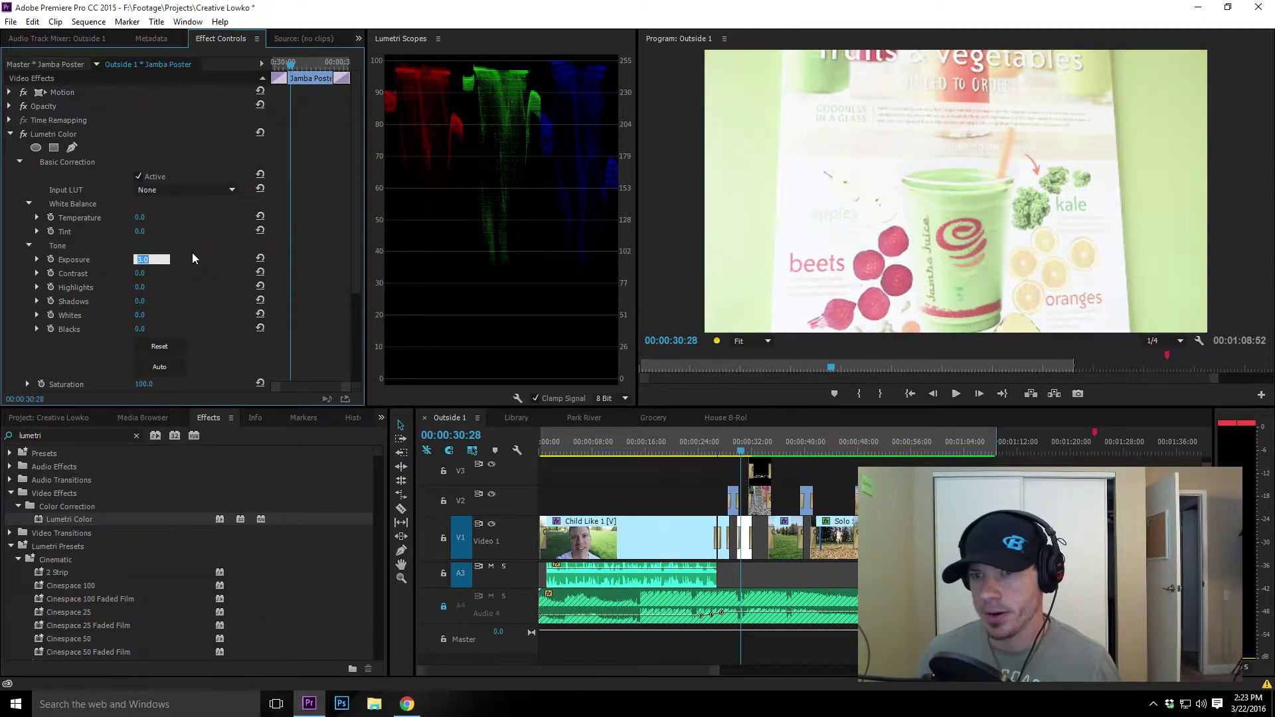
{"action": "key", "text": "Down"}
{"action": "key", "text": "Down"}
{"action": "key", "text": "Down"}
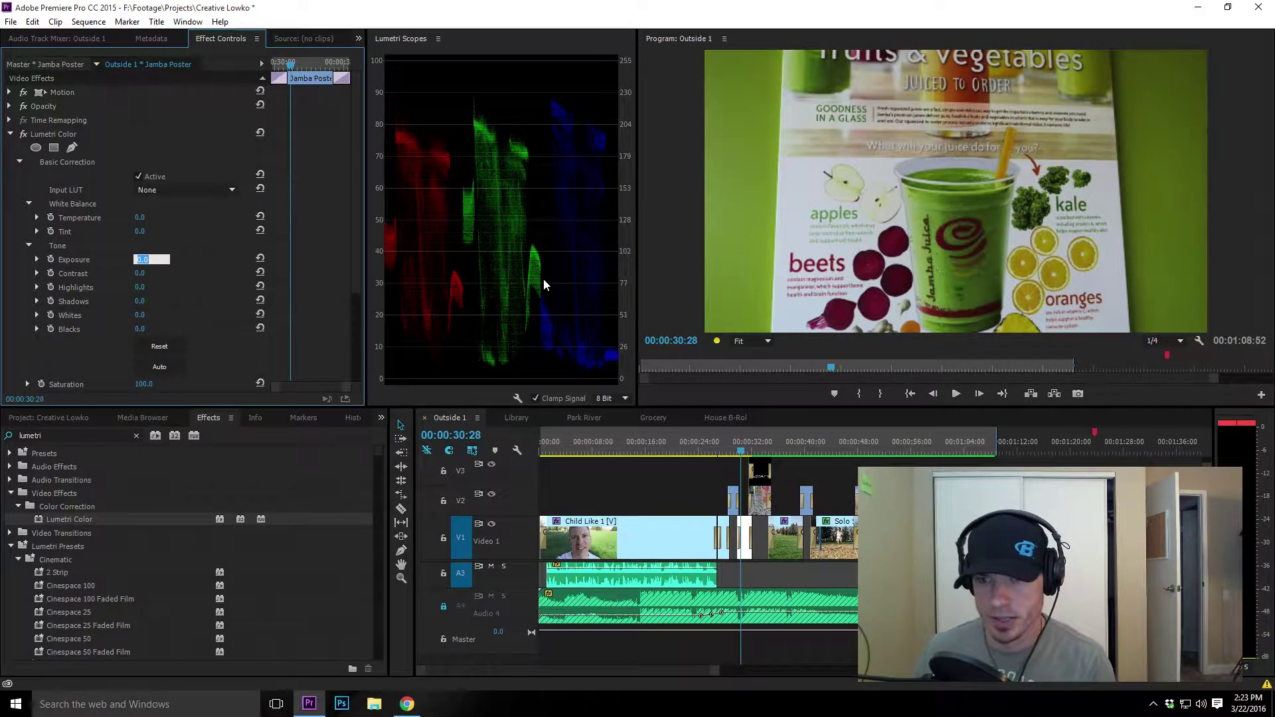
{"action": "key", "text": "Up"}
{"action": "key", "text": "Up"}
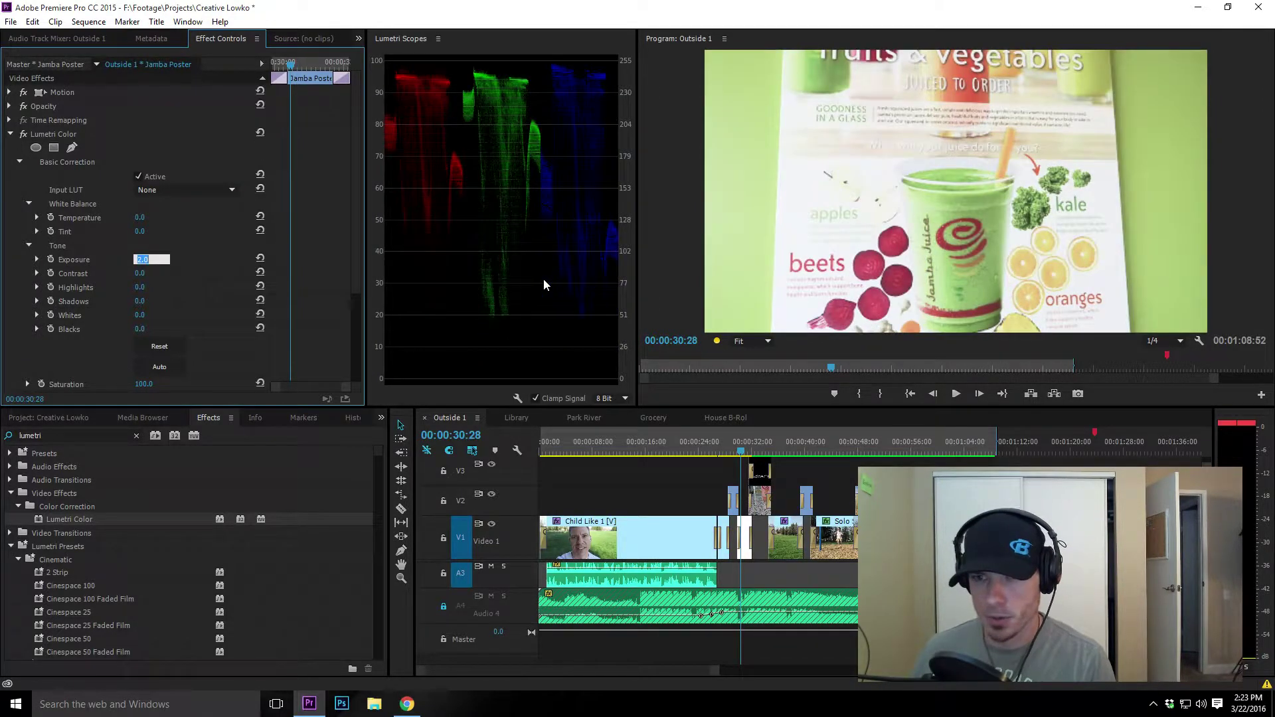
{"action": "key", "text": "Down"}
{"action": "key", "text": "Down"}
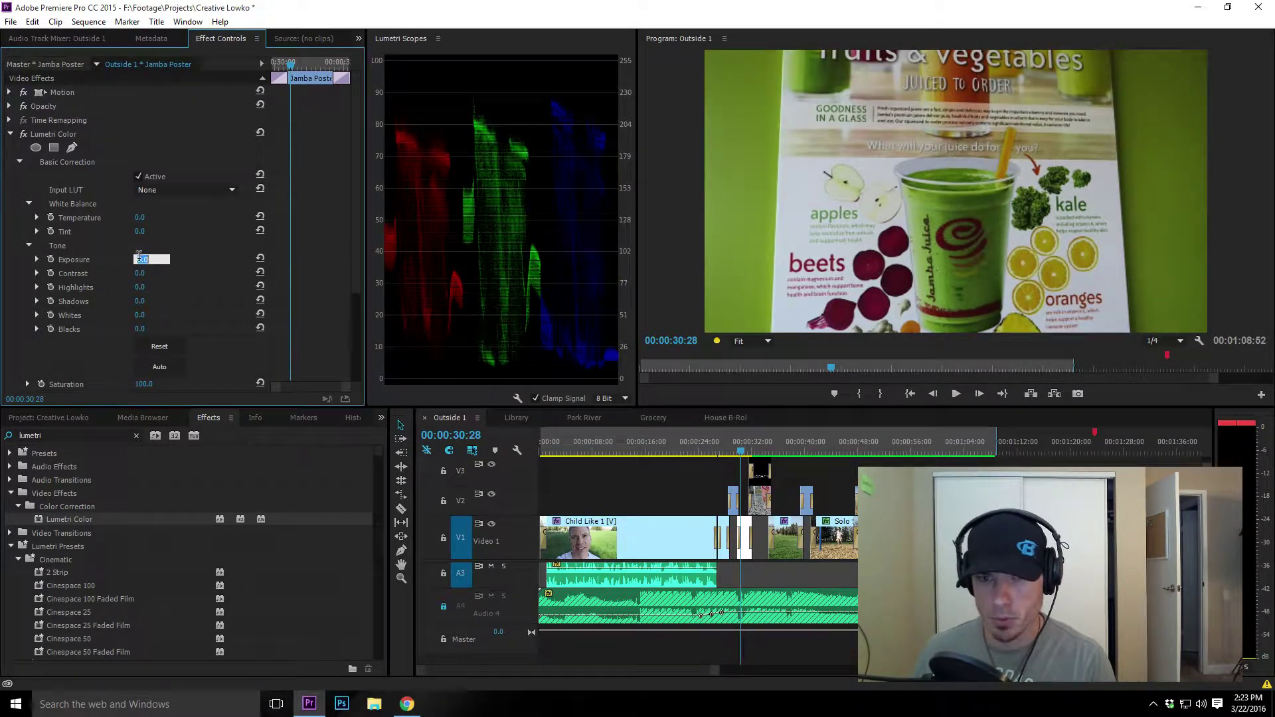
- Set the poster clip's exposure to 0.1 and its contrast to 2
{"action": "left_click", "coordinate": [163, 259]}
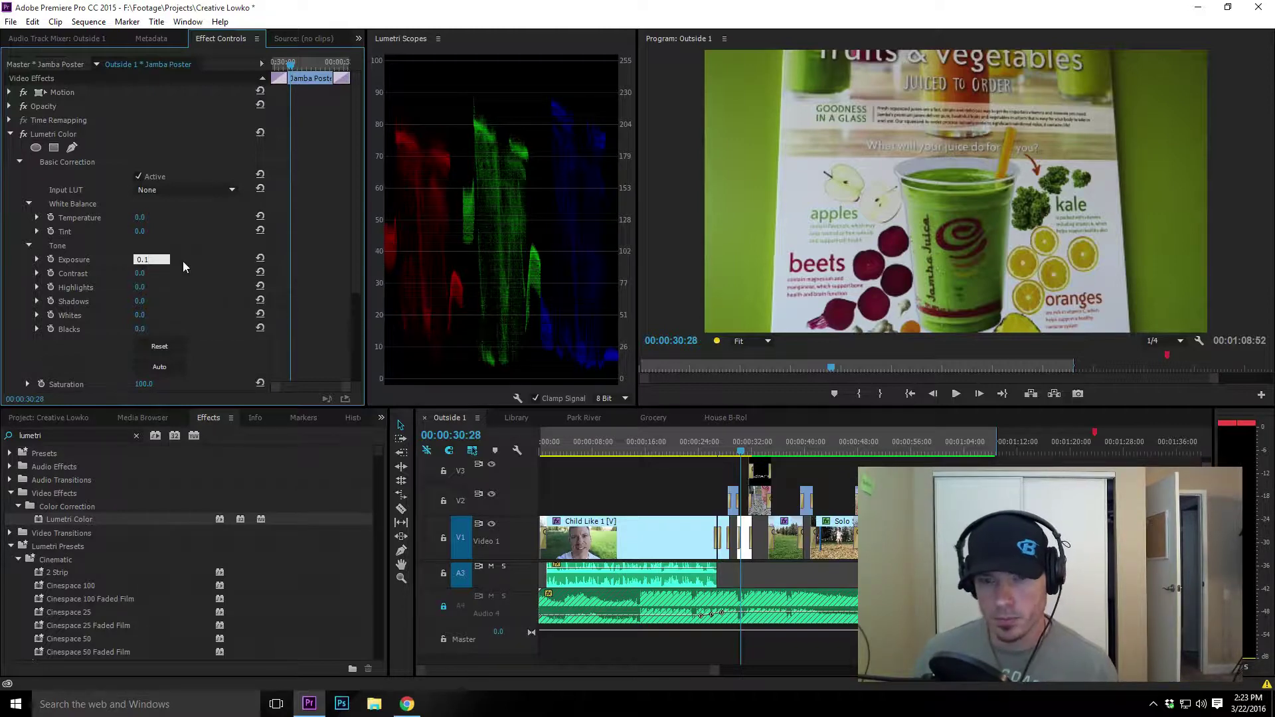
{"action": "key", "text": "Return"}
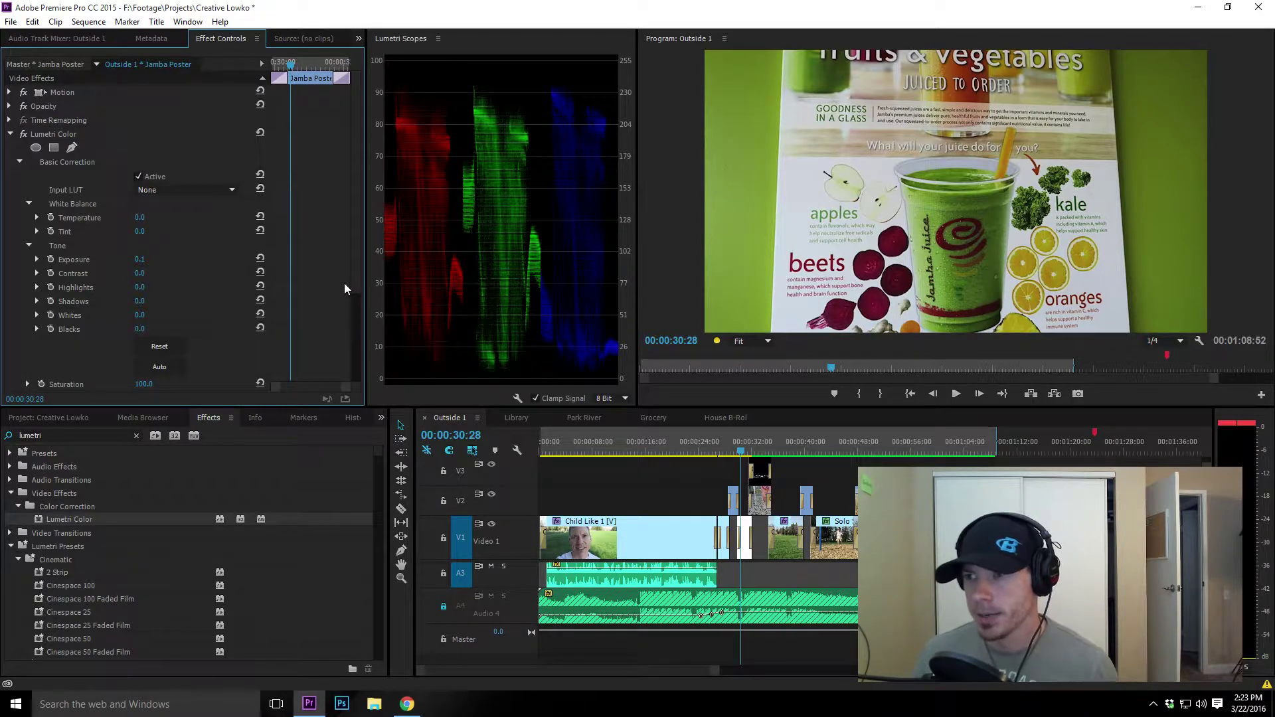
{"action": "left_click", "coordinate": [140, 273]}
{"action": "type", "text": "2"}
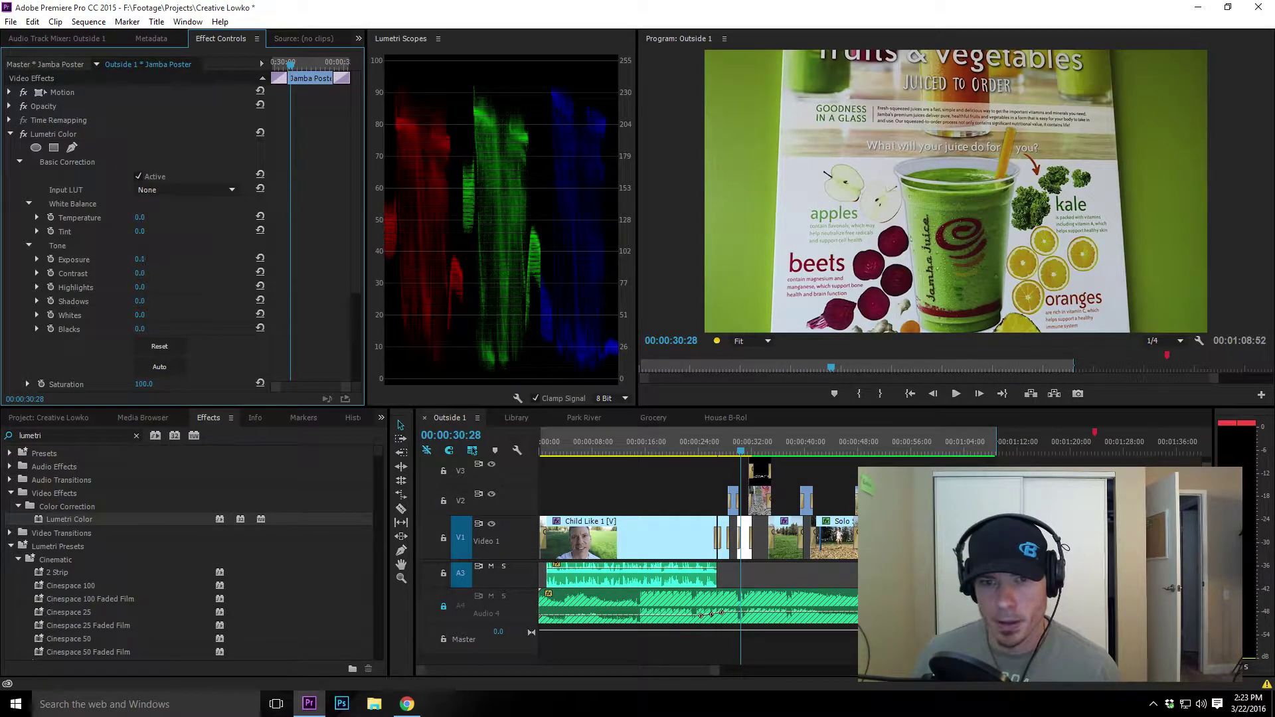
{"action": "key", "text": "Return"}
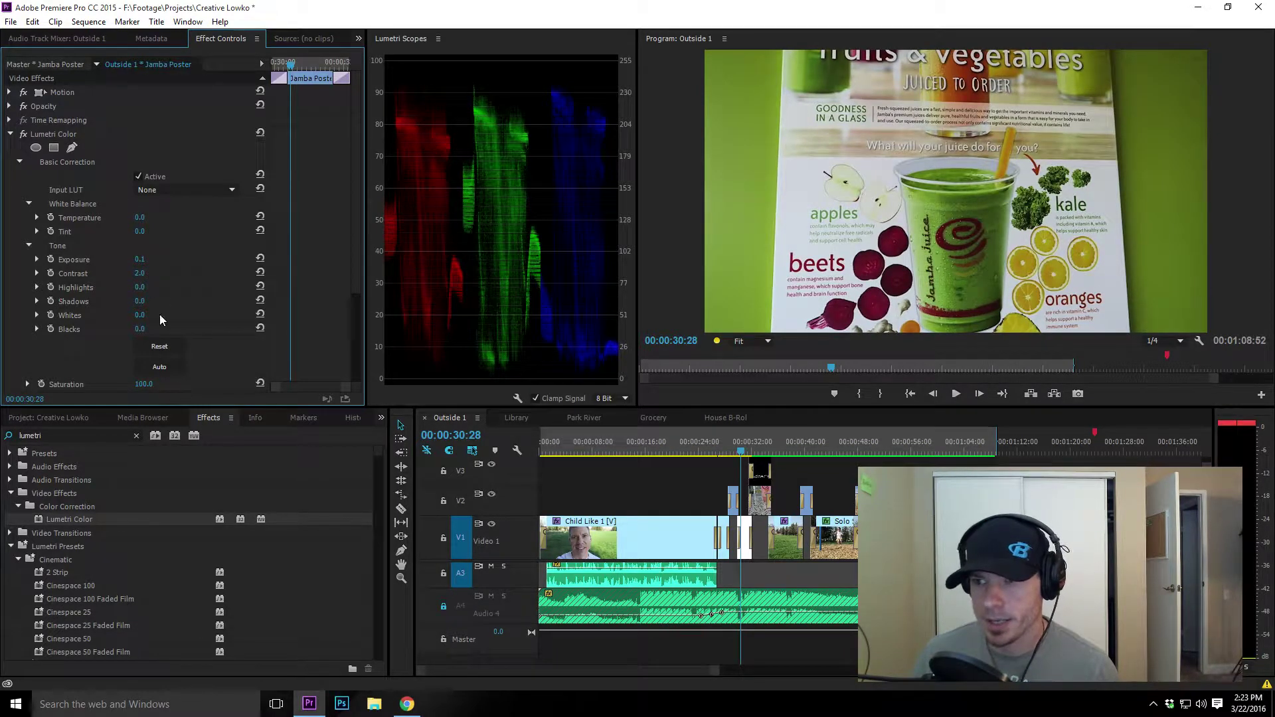
- Try raising the poster clip's highlights to 121, lower them again and reset the highlights value
{"action": "left_click", "coordinate": [140, 287]}
{"action": "type", "text": "119"}
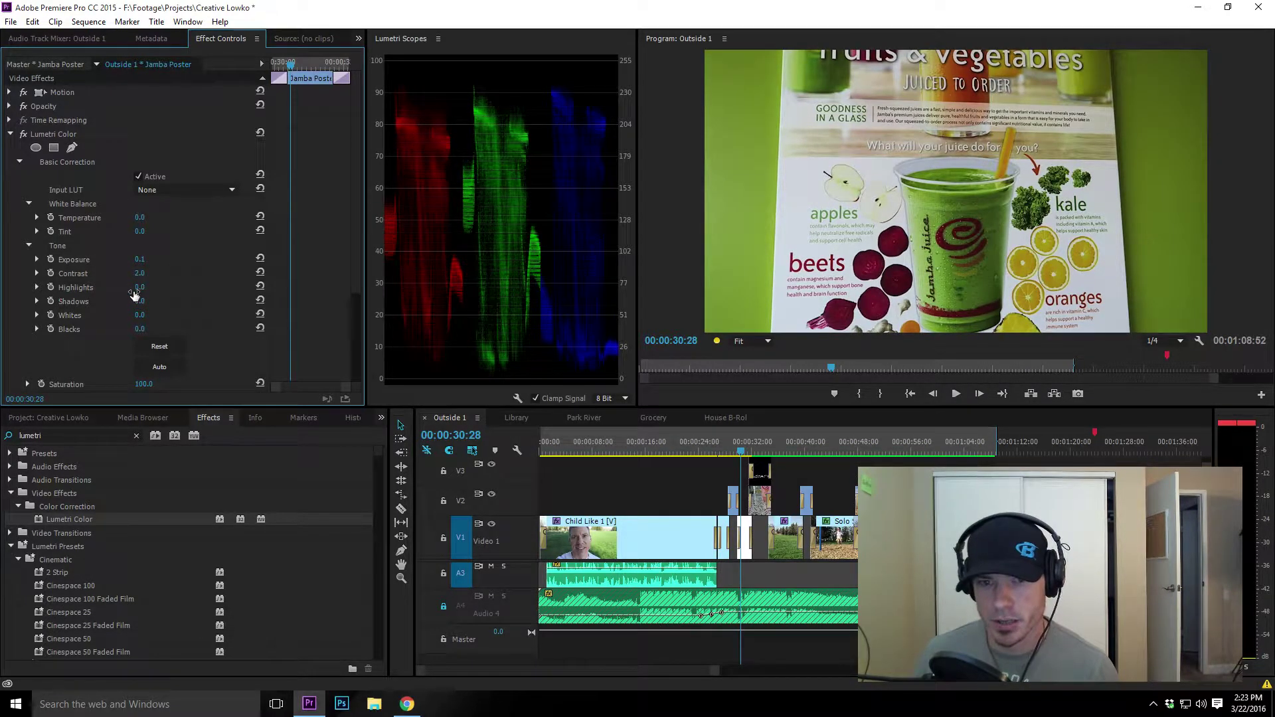
{"action": "key", "text": "Return"}
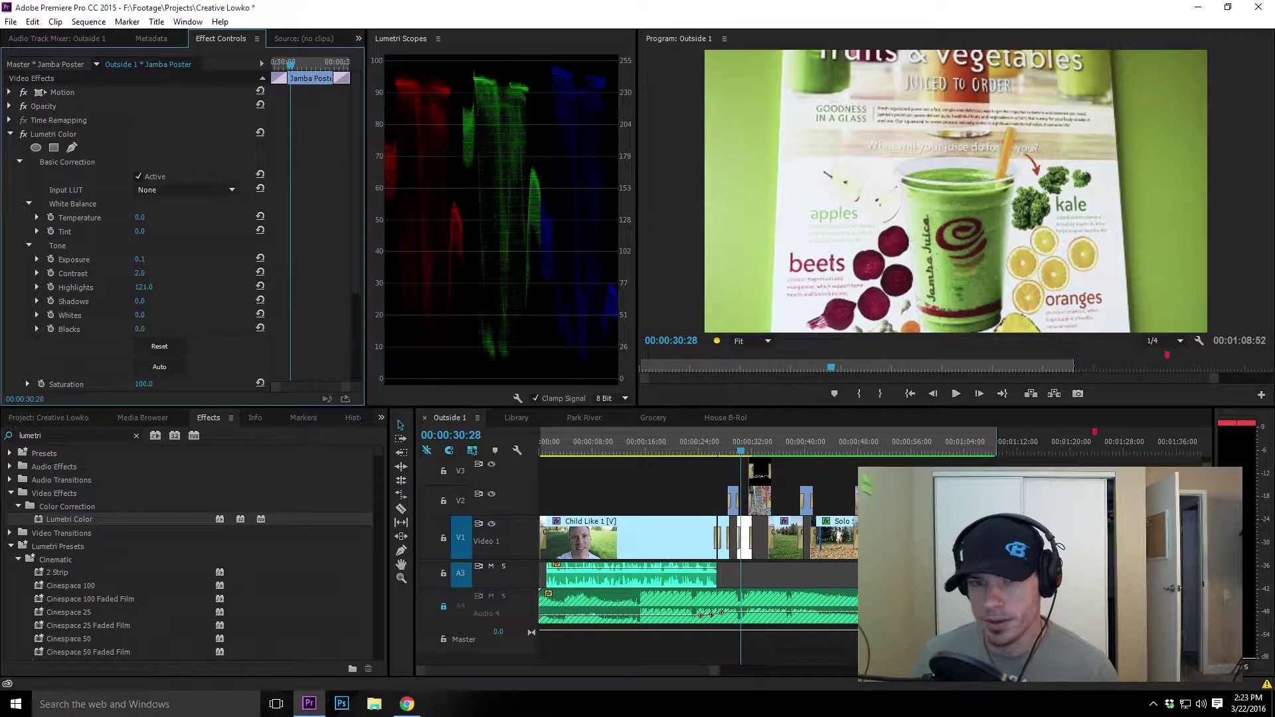
{"action": "mouse_move", "coordinate": [143, 287]}
{"action": "left_mouse_down"}
{"action": "mouse_move", "coordinate": [13, 287]}
{"action": "mouse_move", "coordinate": [172, 287]}
{"action": "mouse_move", "coordinate": [117, 287]}
{"action": "mouse_move", "coordinate": [133, 287]}
{"action": "left_mouse_up"}
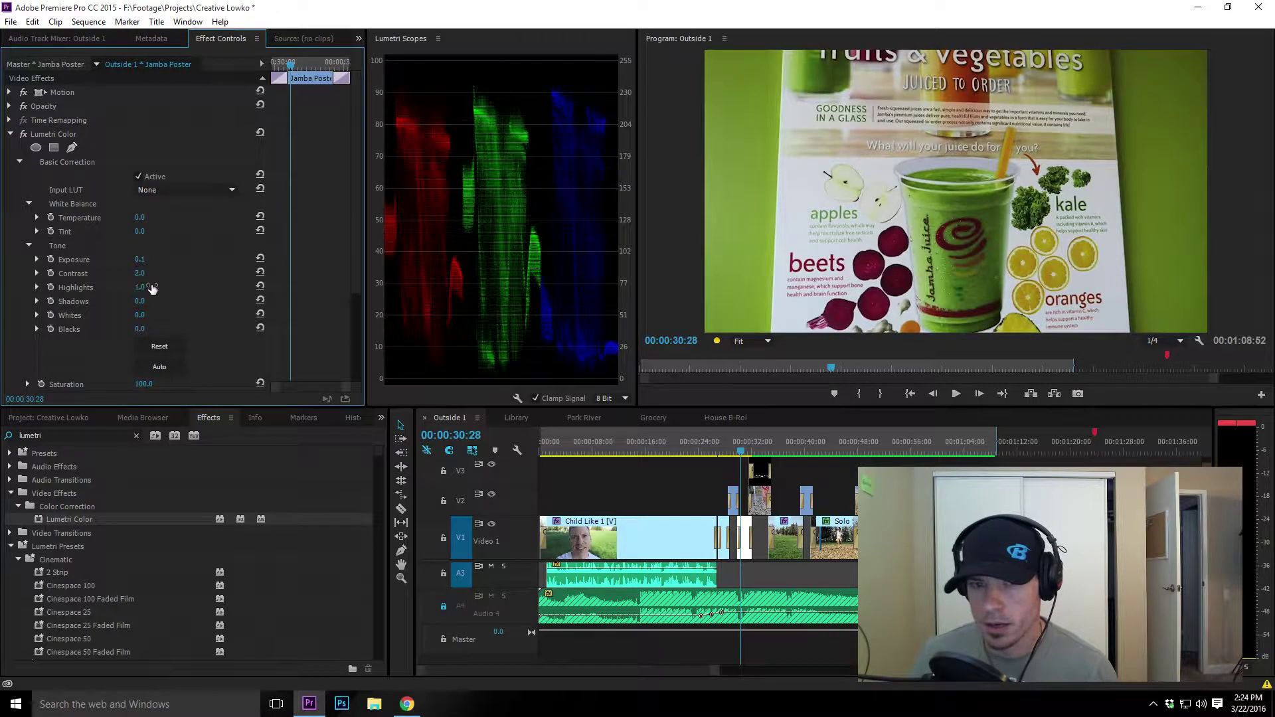
{"action": "left_click", "coordinate": [260, 286]}
- Set the poster clip's highlights to 15
{"action": "left_click", "coordinate": [141, 287]}
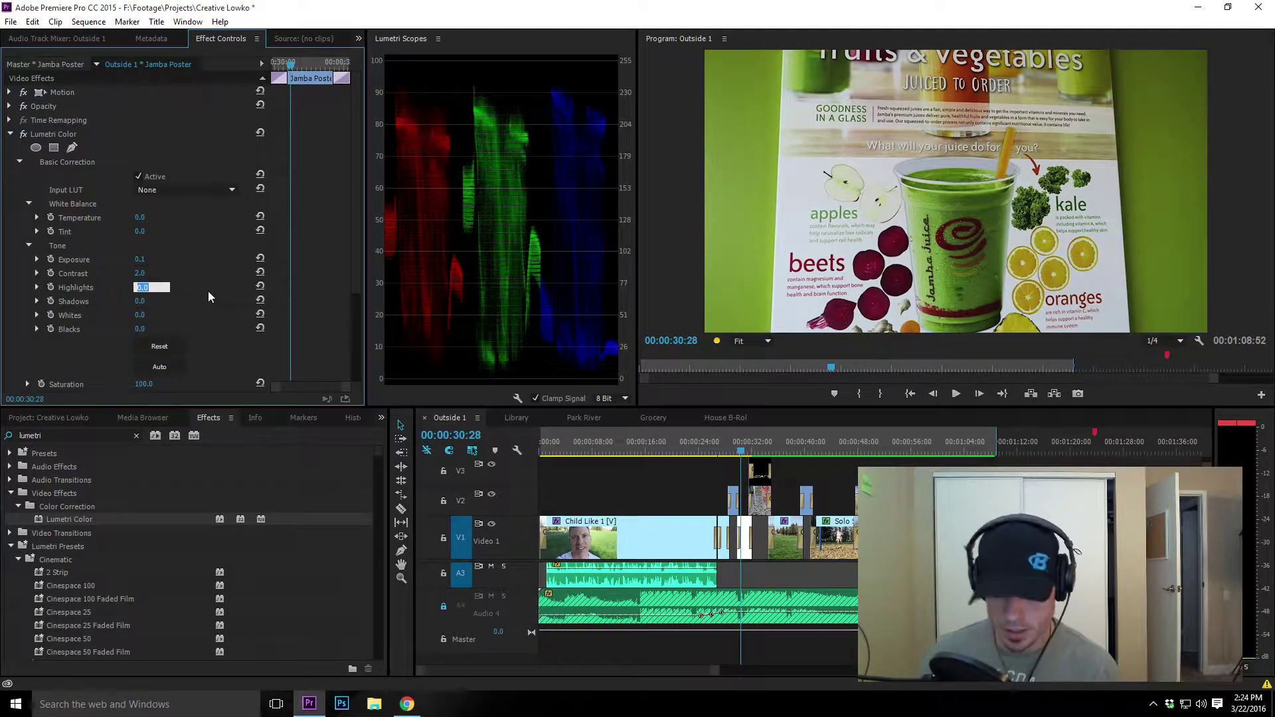
{"action": "type", "text": "15"}
{"action": "key", "text": "Return"}
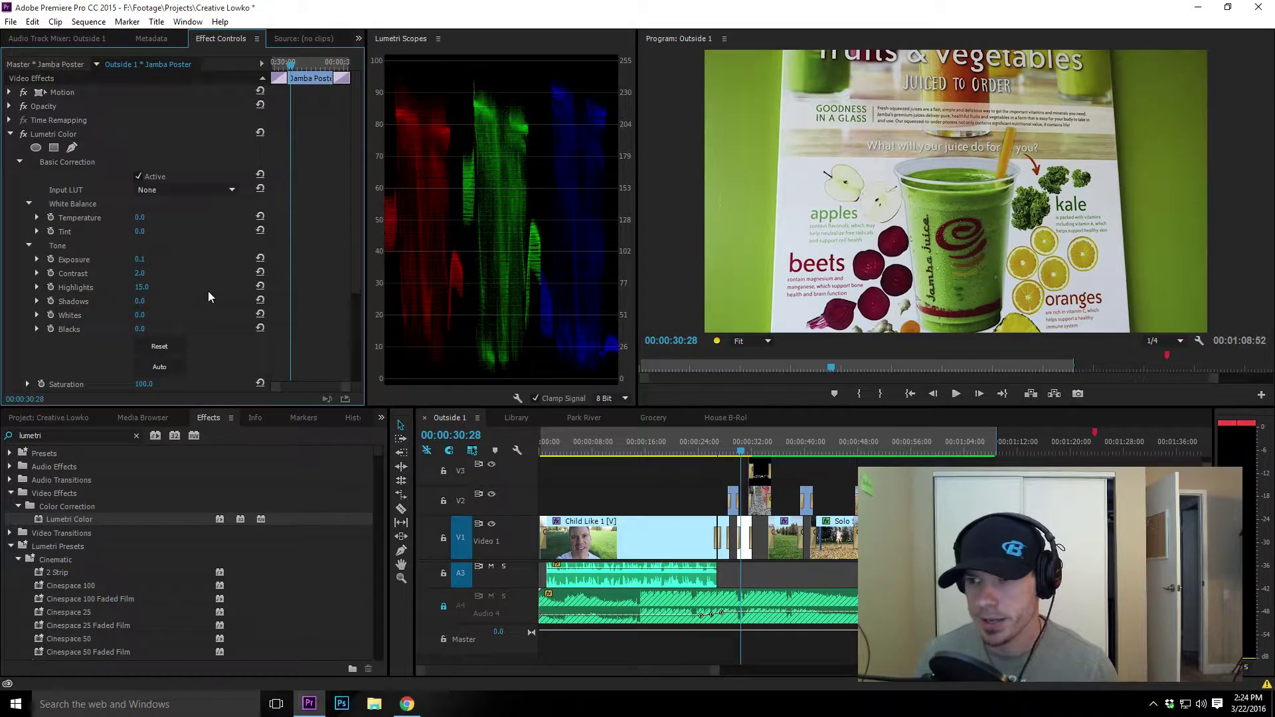
- Set the poster clip's basic correction saturation to 115
{"action": "scroll", "coordinate": [133, 345], "scroll_direction": "down", "scroll_amount": 1}
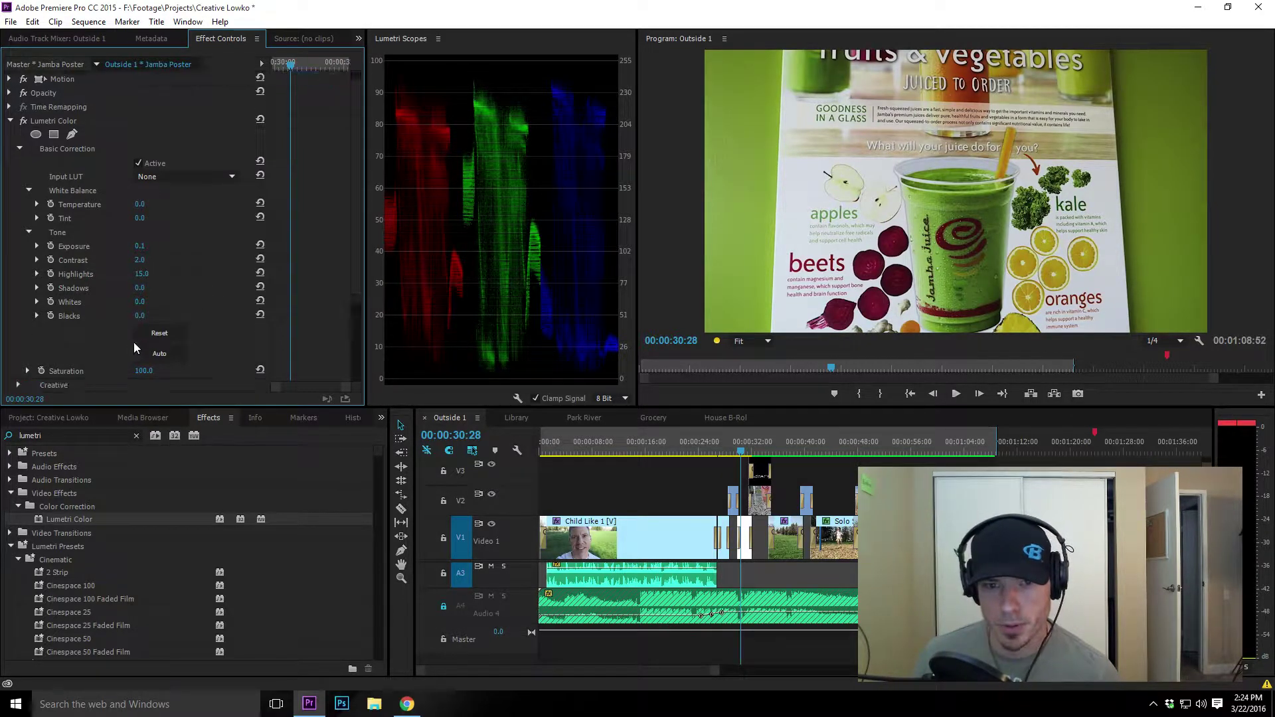
{"action": "left_click_drag", "start_coordinate": [141, 377], "coordinate": [159, 401]}
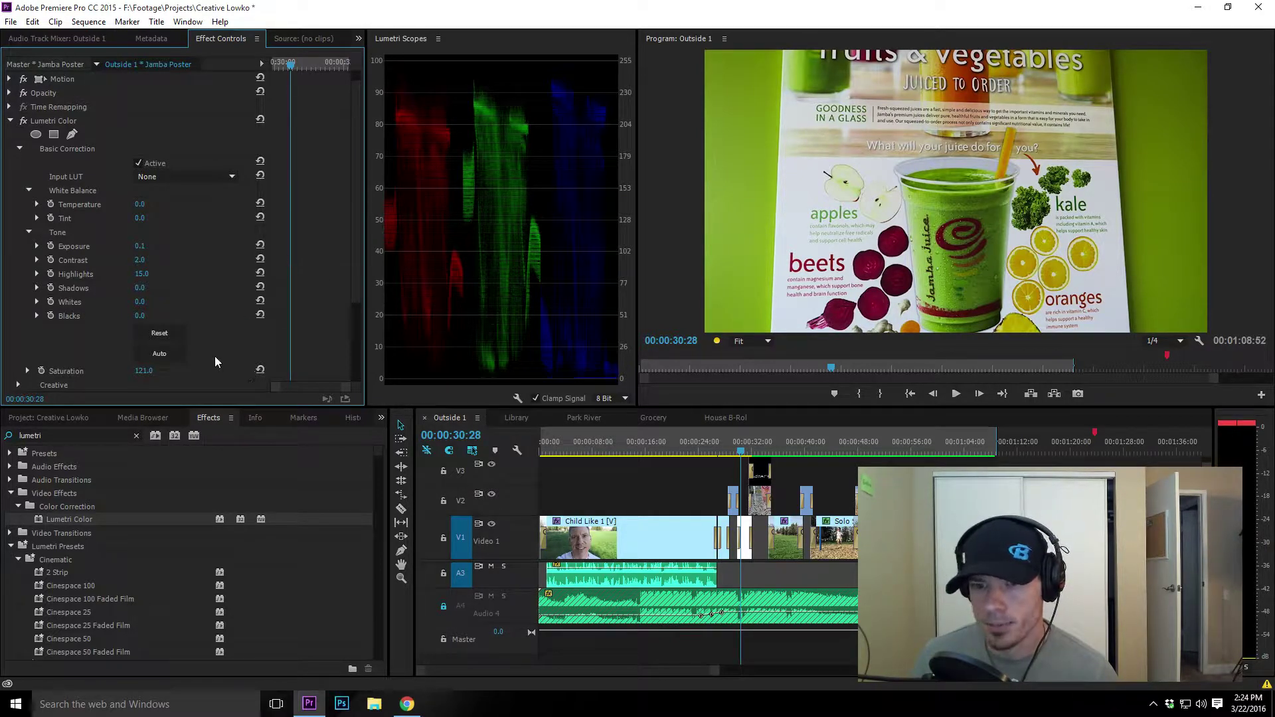
{"action": "left_click_drag", "start_coordinate": [141, 374], "coordinate": [147, 377]}
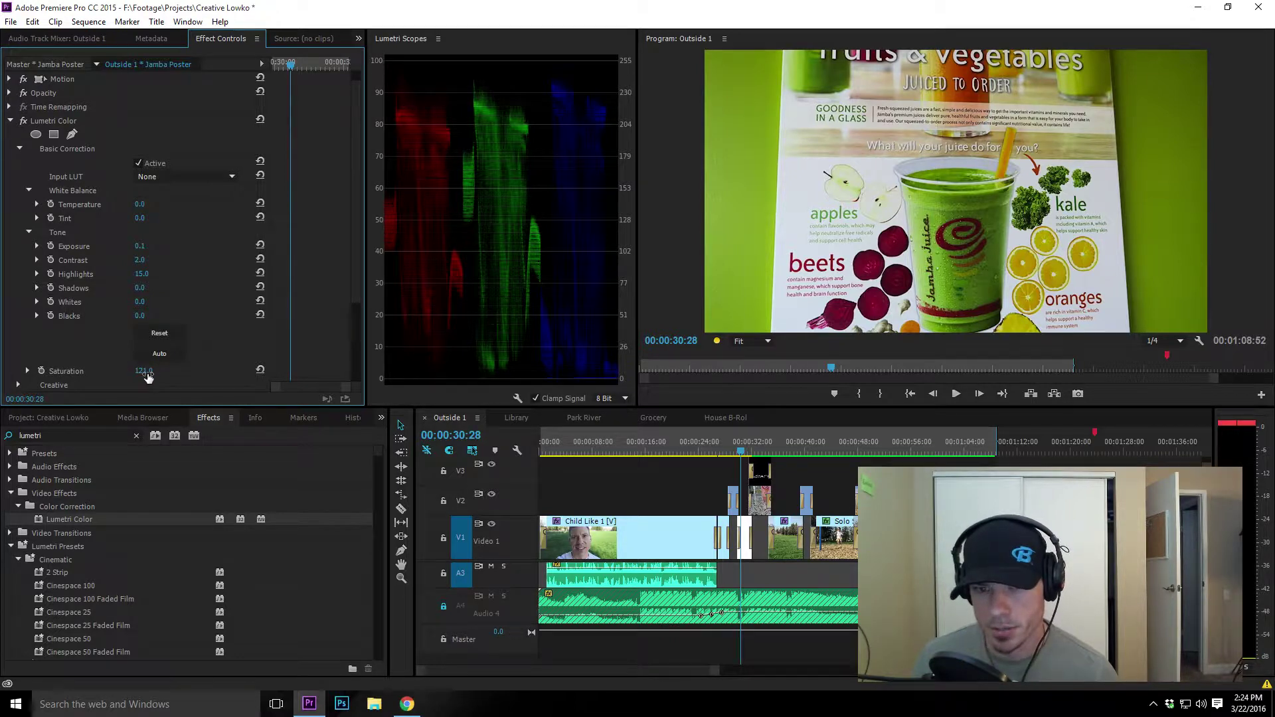
{"action": "left_click", "coordinate": [147, 377]}
{"action": "type", "text": "115"}
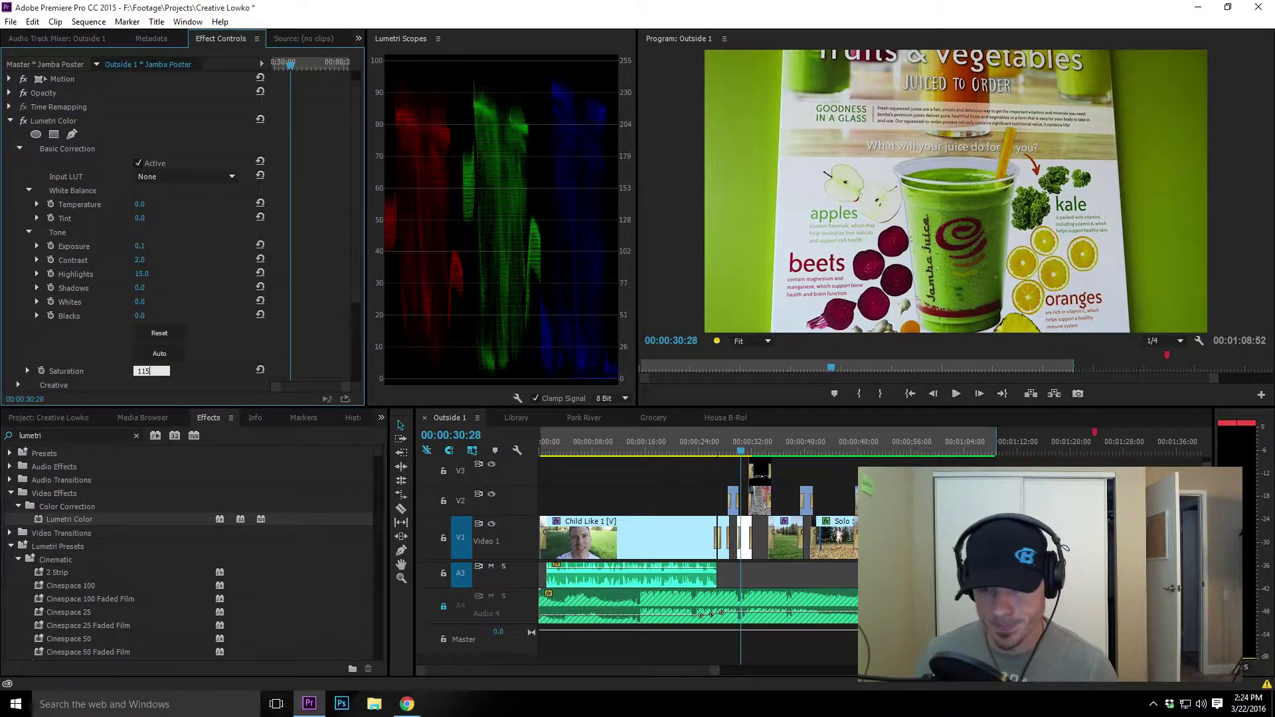
{"action": "key", "text": "Return"}
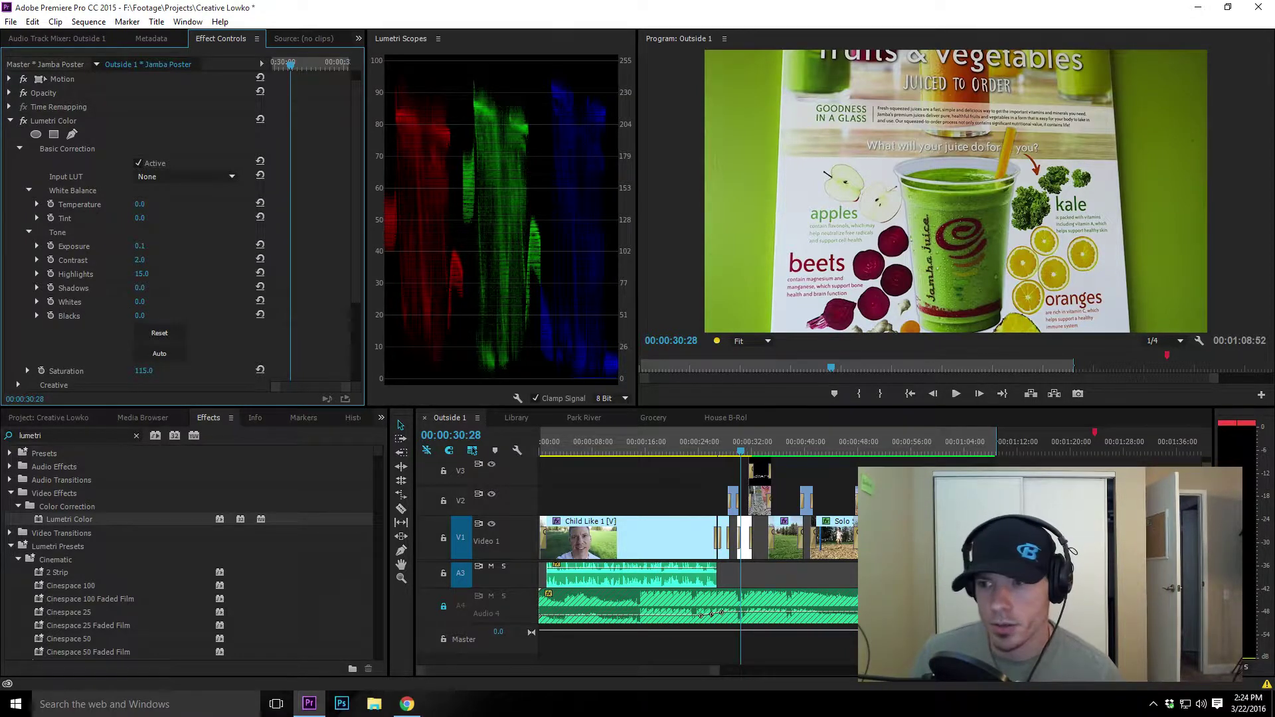
- Try raising the poster clip's blacks to 46 while watching the scopes, and lower them to -9
{"action": "left_click_drag", "start_coordinate": [139, 316], "coordinate": [170, 315]}
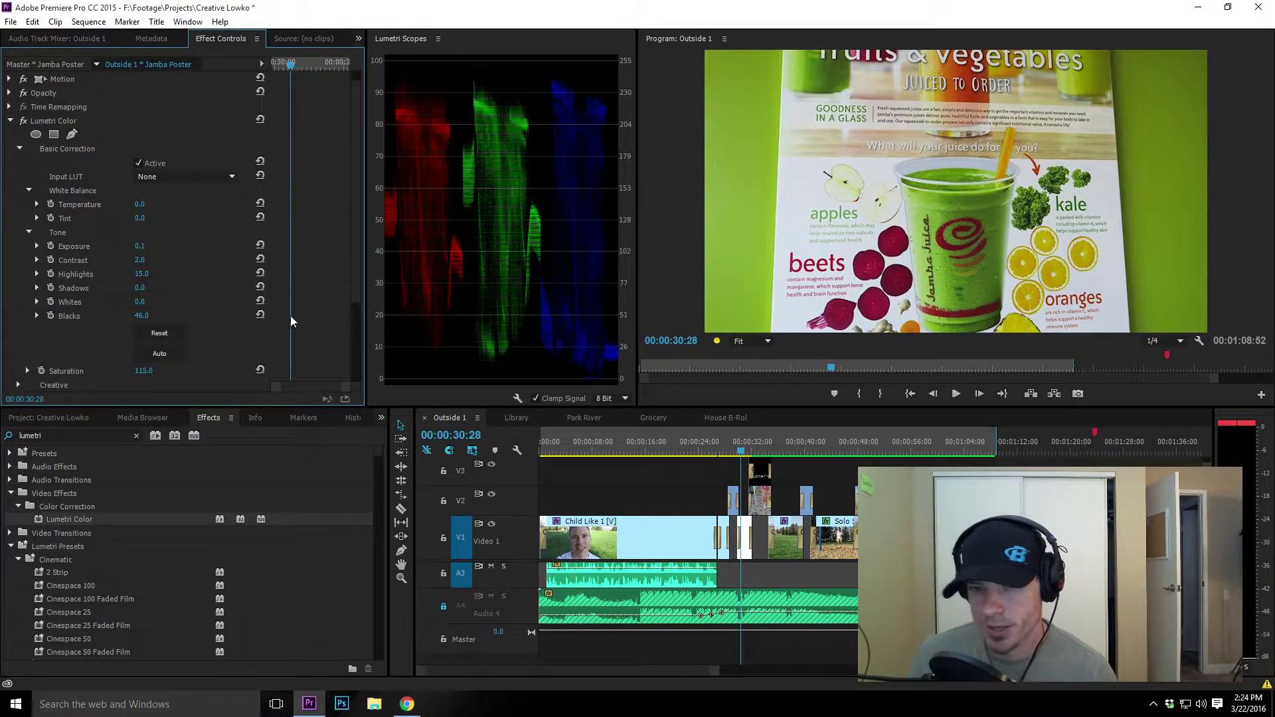
{"action": "left_click_drag", "start_coordinate": [128, 316], "coordinate": [96, 315]}
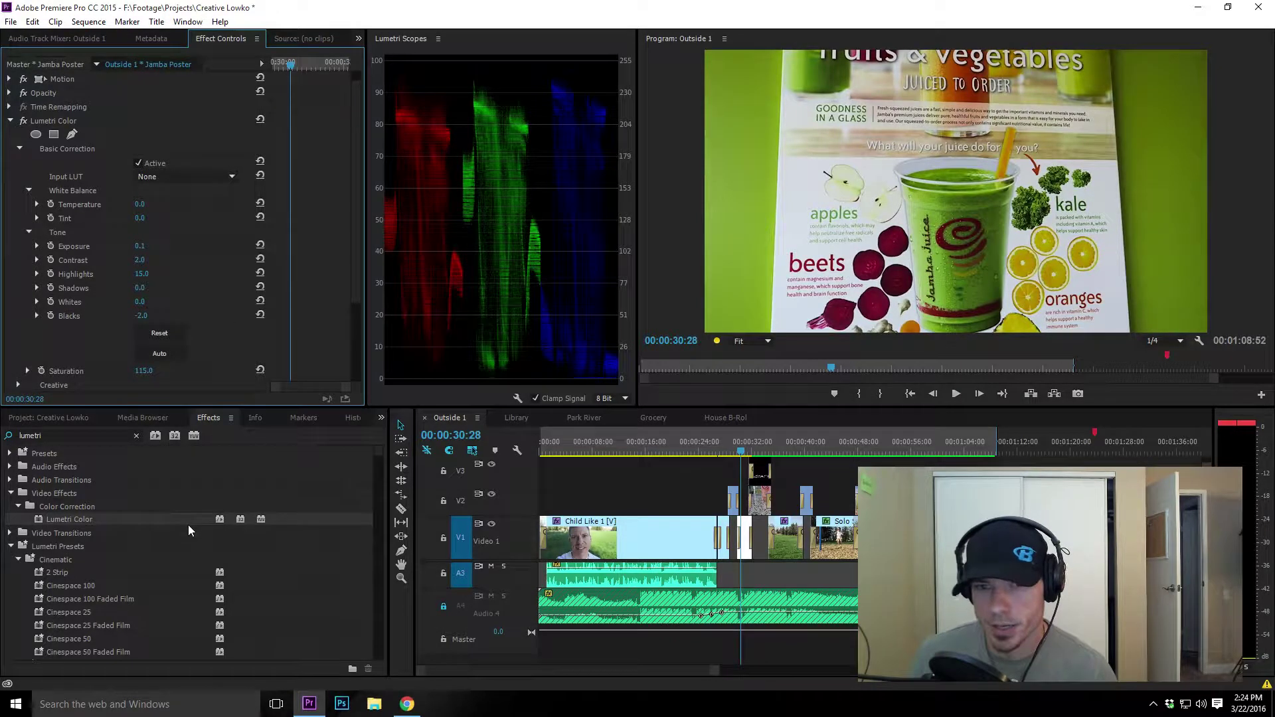
{"action": "left_click_drag", "start_coordinate": [141, 315], "coordinate": [137, 315]}
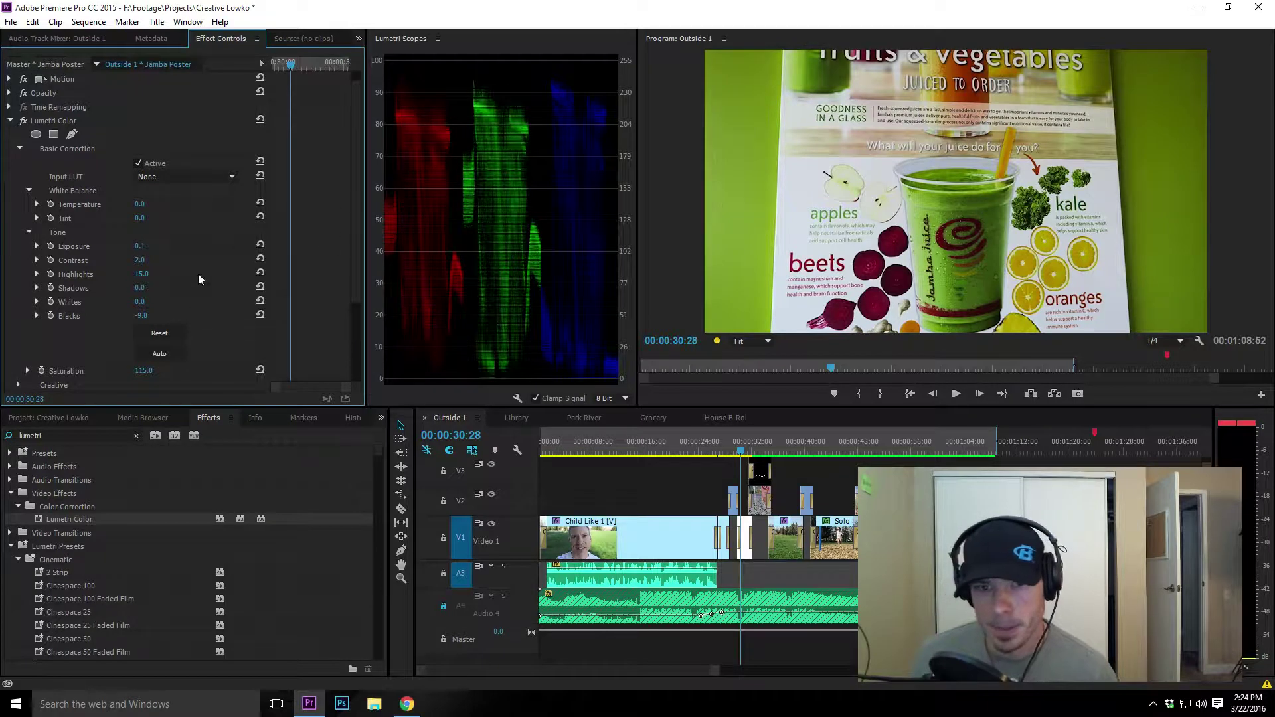
- Try different whites values on the poster clip, resetting them once, and set the whites to 50
{"action": "mouse_move", "coordinate": [139, 303]}
{"action": "left_mouse_down"}
{"action": "mouse_move", "coordinate": [216, 302]}
{"action": "mouse_move", "coordinate": [73, 302]}
{"action": "mouse_move", "coordinate": [173, 302]}
{"action": "mouse_move", "coordinate": [154, 304]}
{"action": "left_mouse_up"}
{"action": "left_click", "coordinate": [260, 303]}
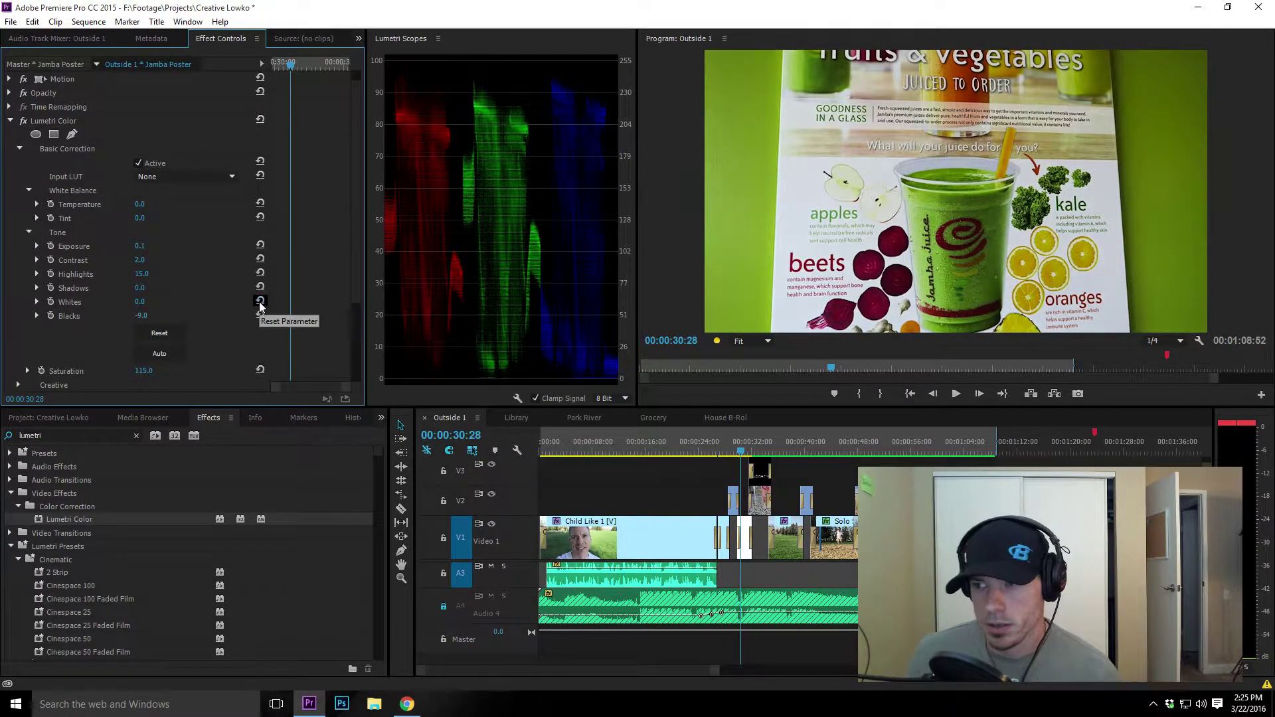
{"action": "left_click_drag", "start_coordinate": [136, 303], "coordinate": [176, 303]}
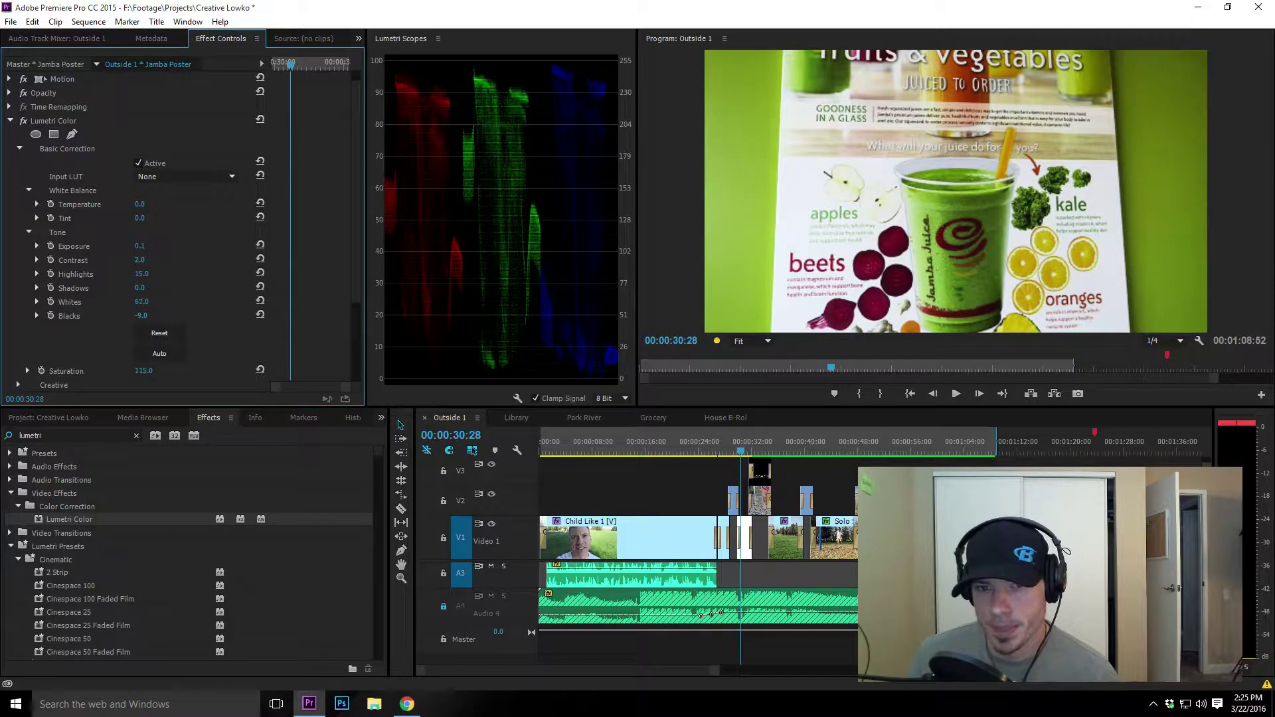
{"action": "left_click", "coordinate": [144, 303]}
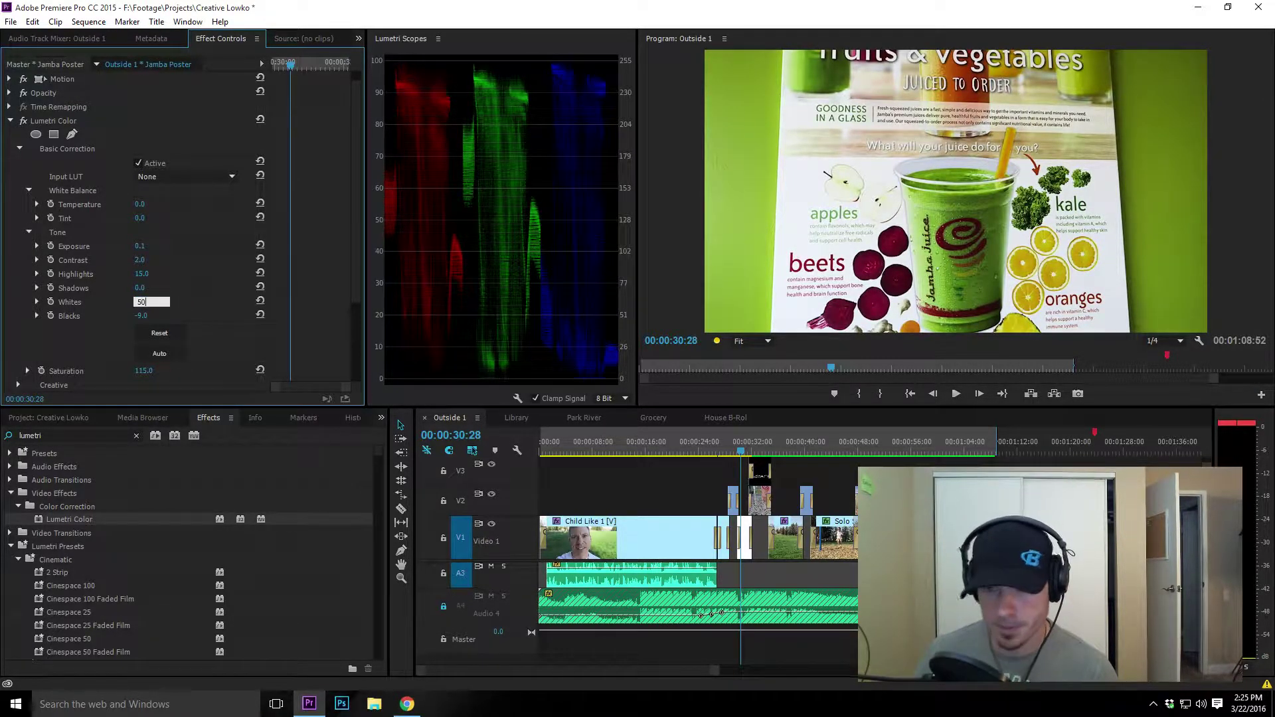
{"action": "key", "text": "Return"}
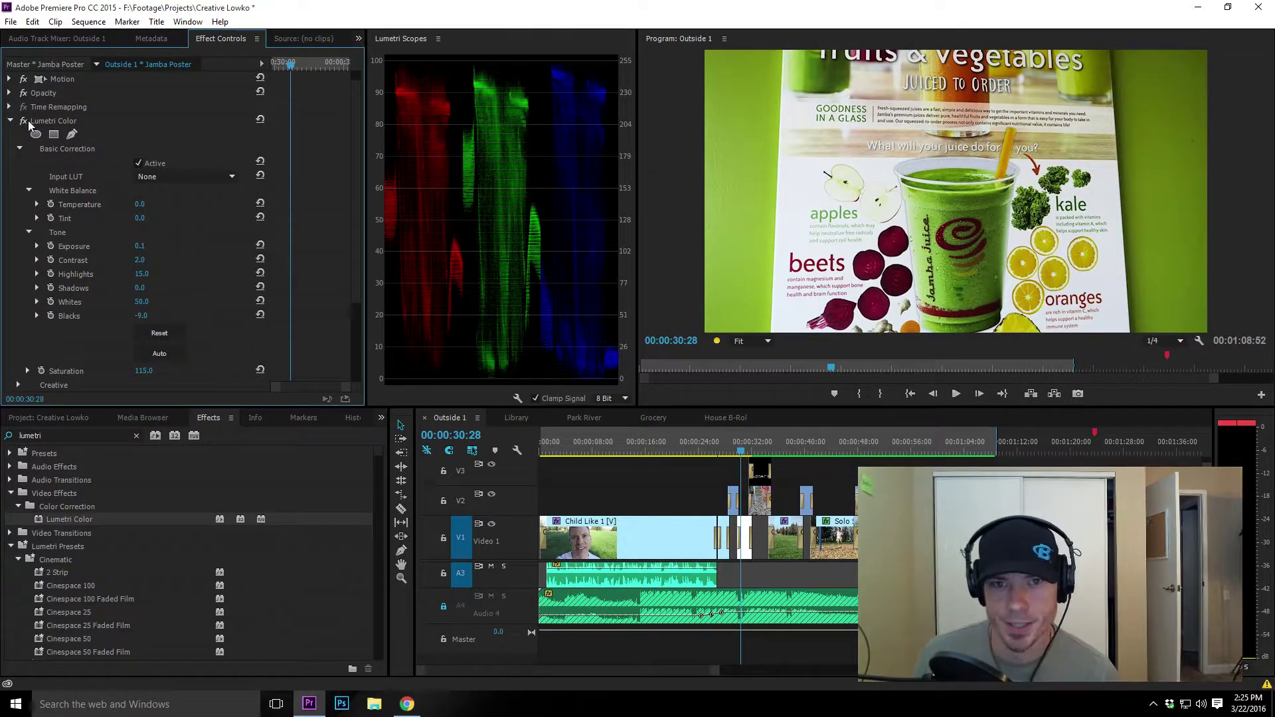
- Compare the poster clip with its Lumetri Color effect switched off and on again
{"action": "scroll", "coordinate": [195, 245], "scroll_direction": "down", "scroll_amount": 4}
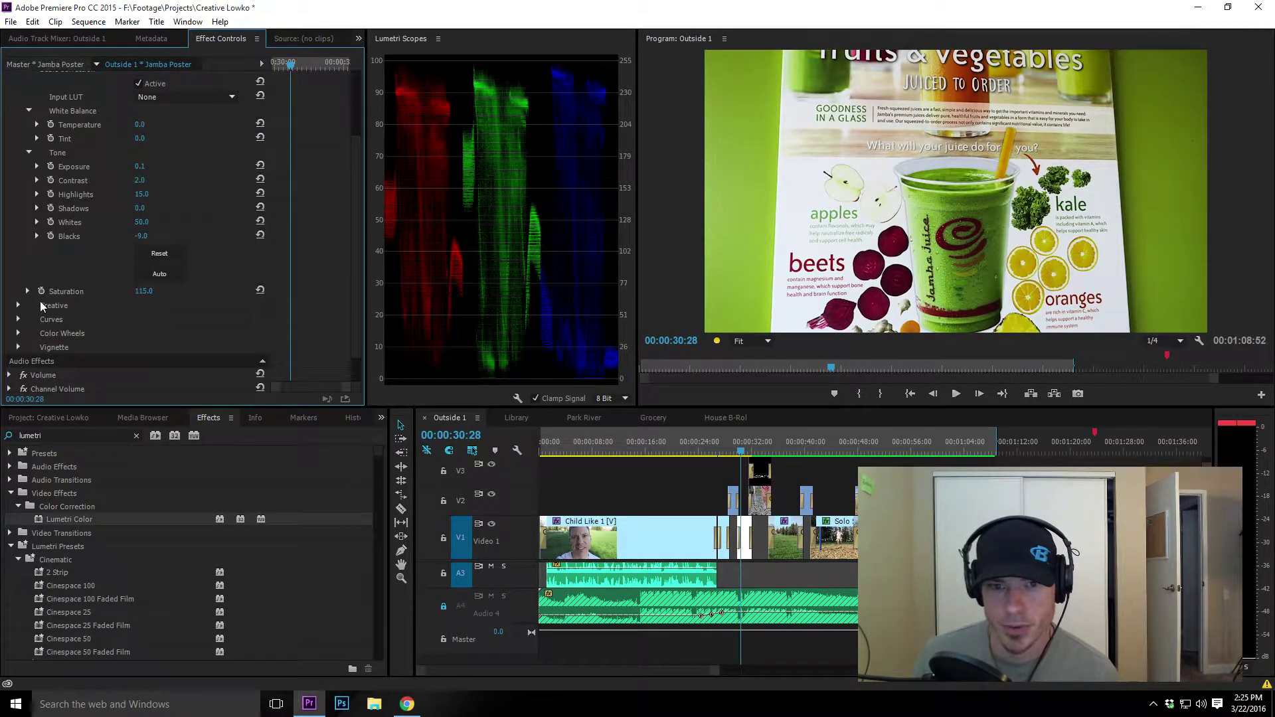
{"action": "scroll", "coordinate": [92, 273], "scroll_direction": "up", "scroll_amount": 3}
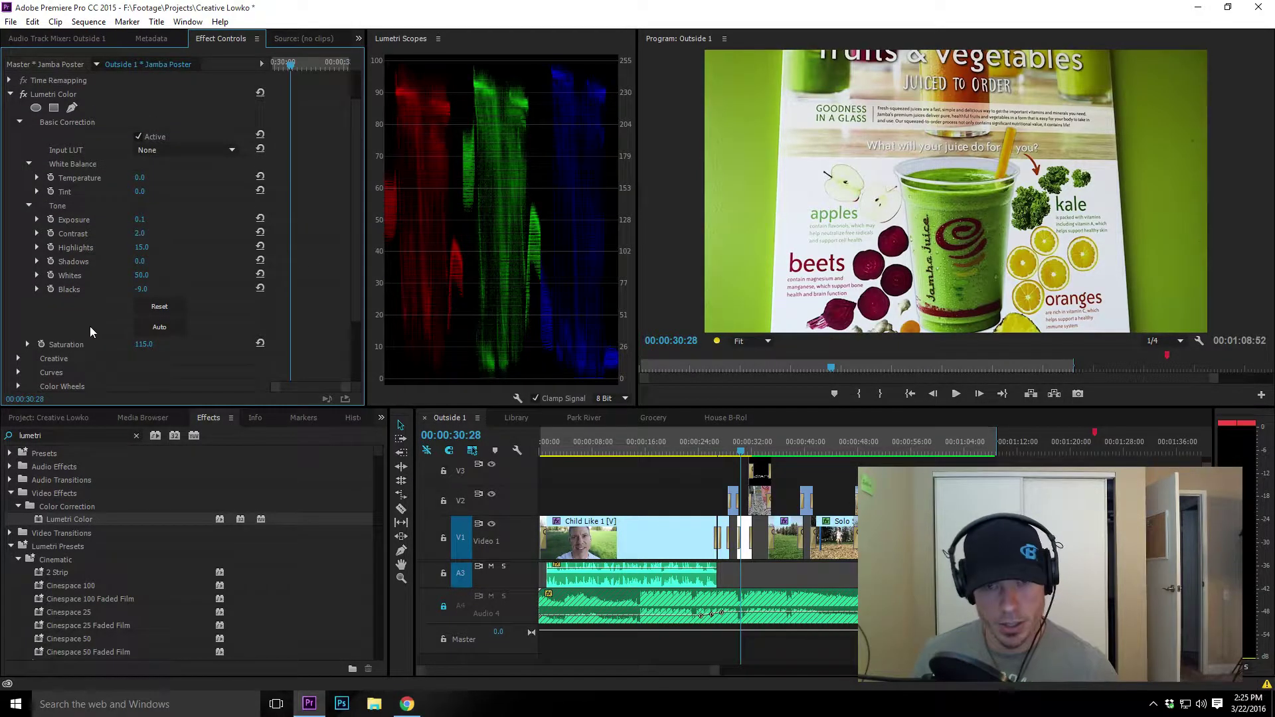
{"action": "left_click", "coordinate": [35, 108]}
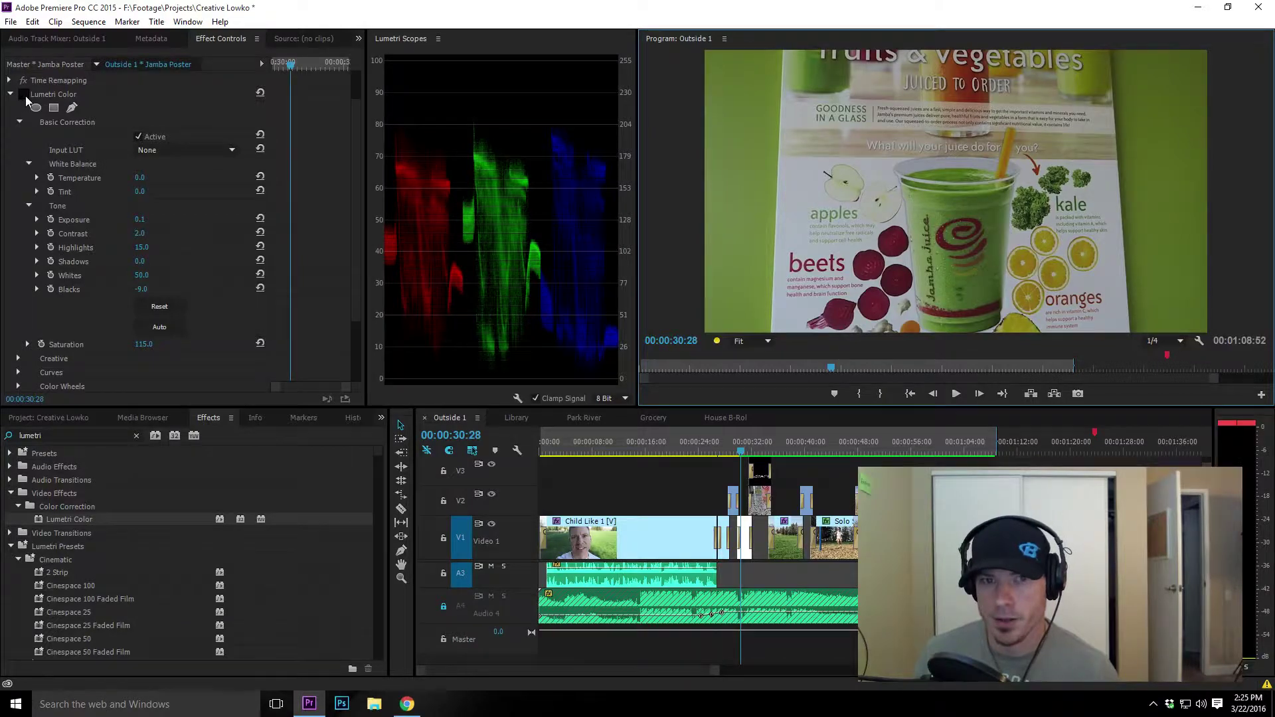
{"action": "left_click", "coordinate": [25, 95]}
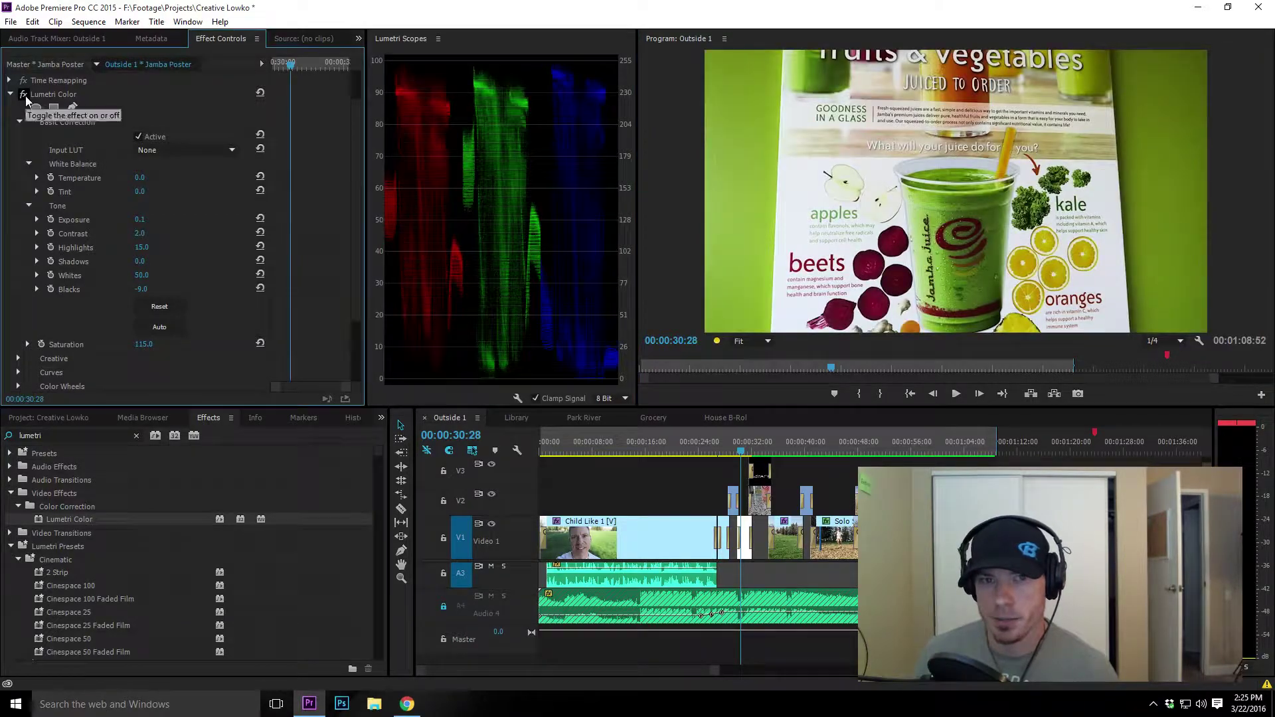
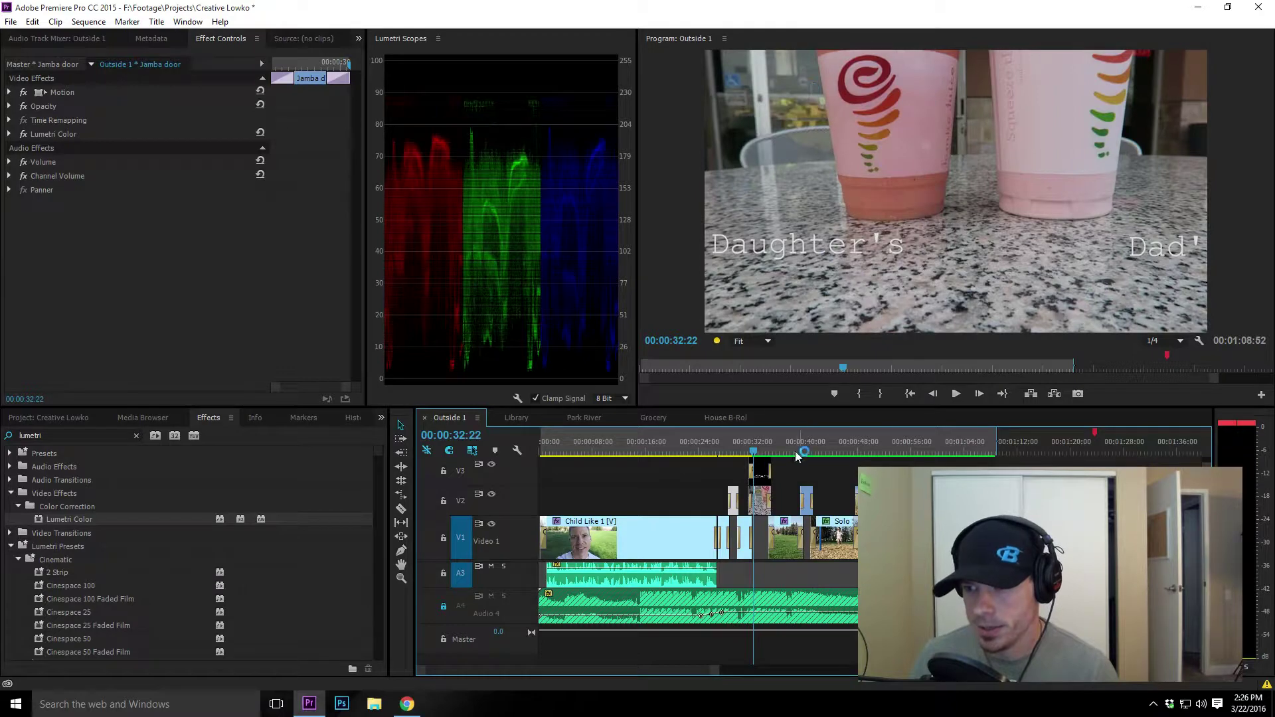
- Paste the copied clip attributes, including the Lumetri Color effect, onto the Jamba Drinks clip with all offered attributes enabled
{"action": "left_click", "coordinate": [760, 508]}
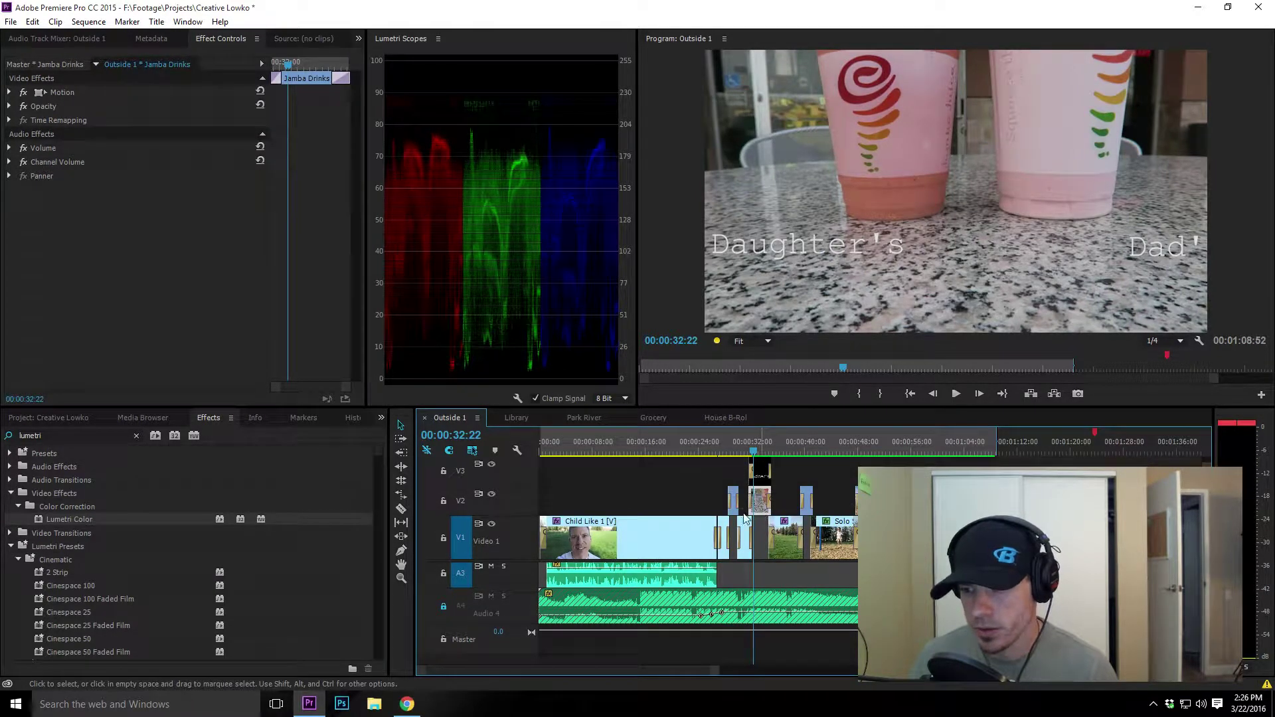
{"action": "left_click", "coordinate": [721, 451]}
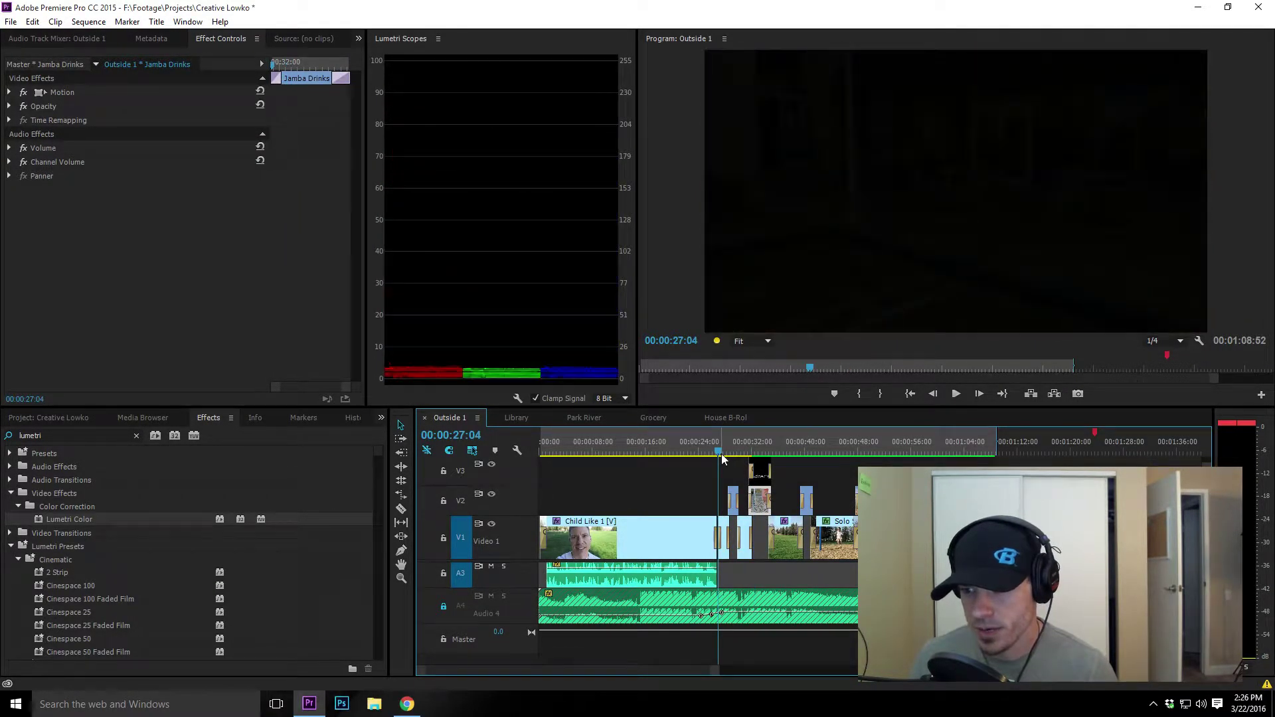
{"action": "left_click_drag", "start_coordinate": [722, 454], "coordinate": [735, 451]}
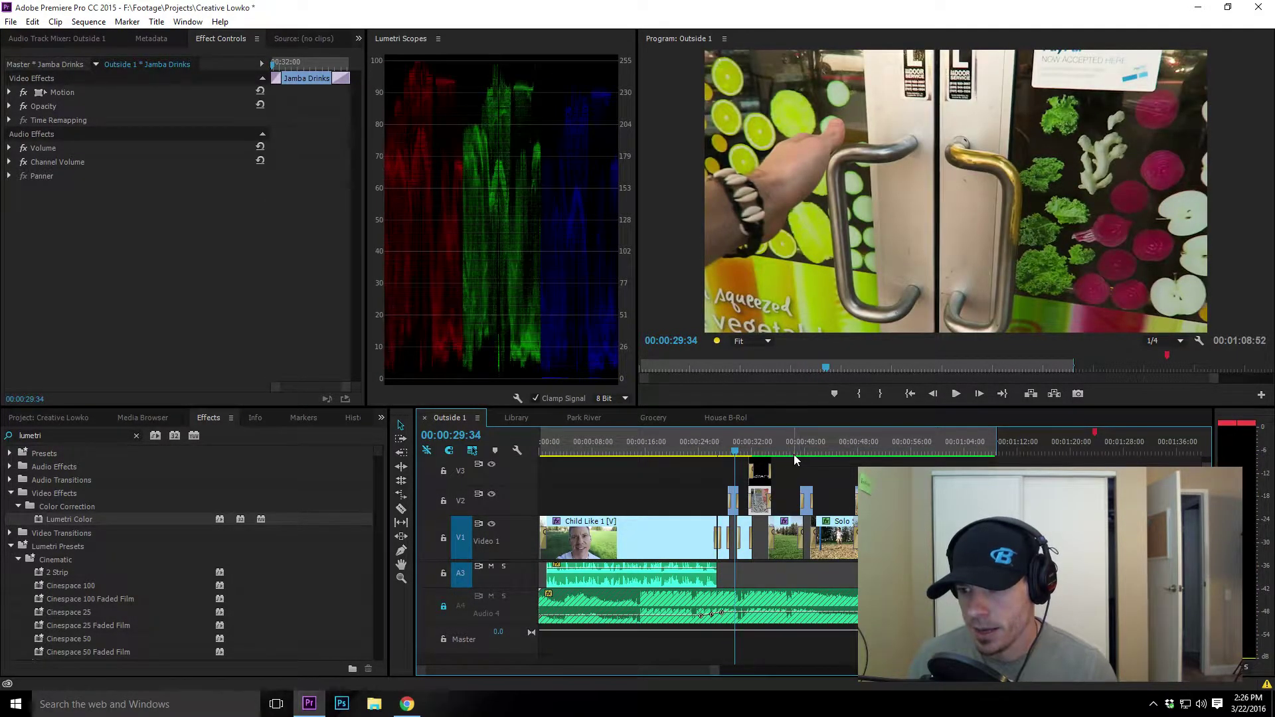
{"action": "left_click", "coordinate": [754, 445]}
{"action": "left_click", "coordinate": [756, 445]}
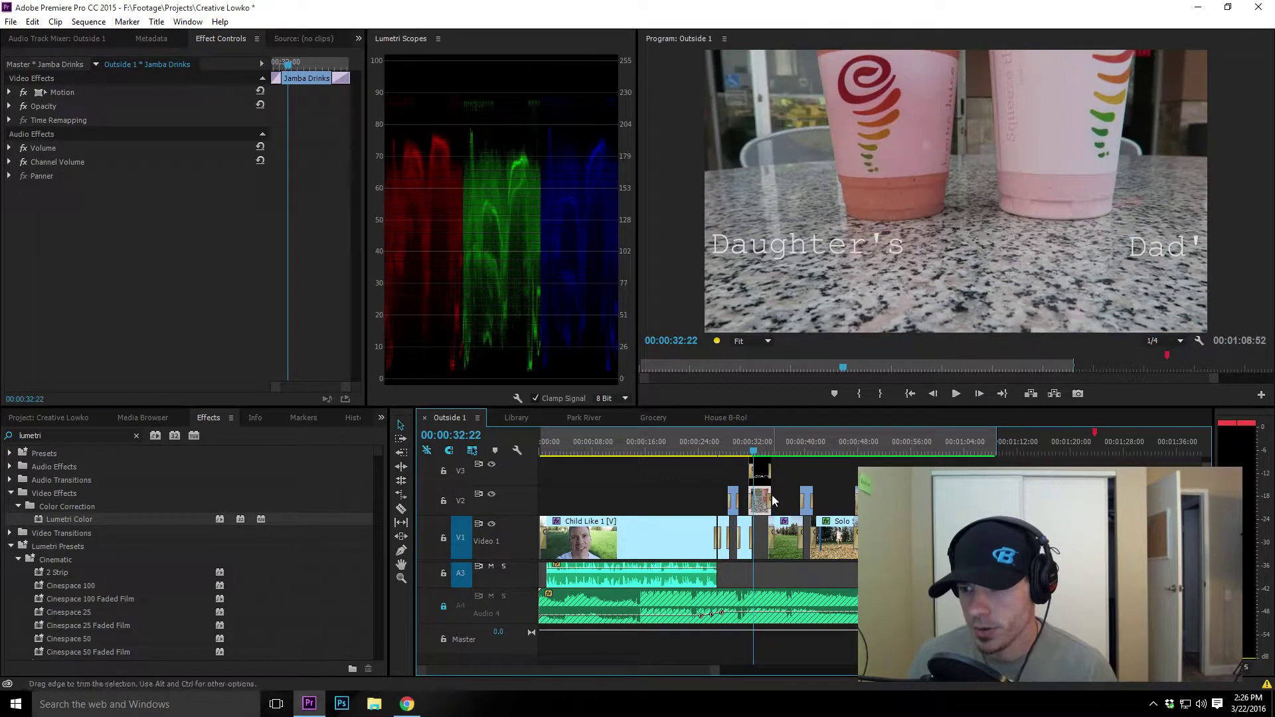
{"action": "right_click", "coordinate": [761, 473]}
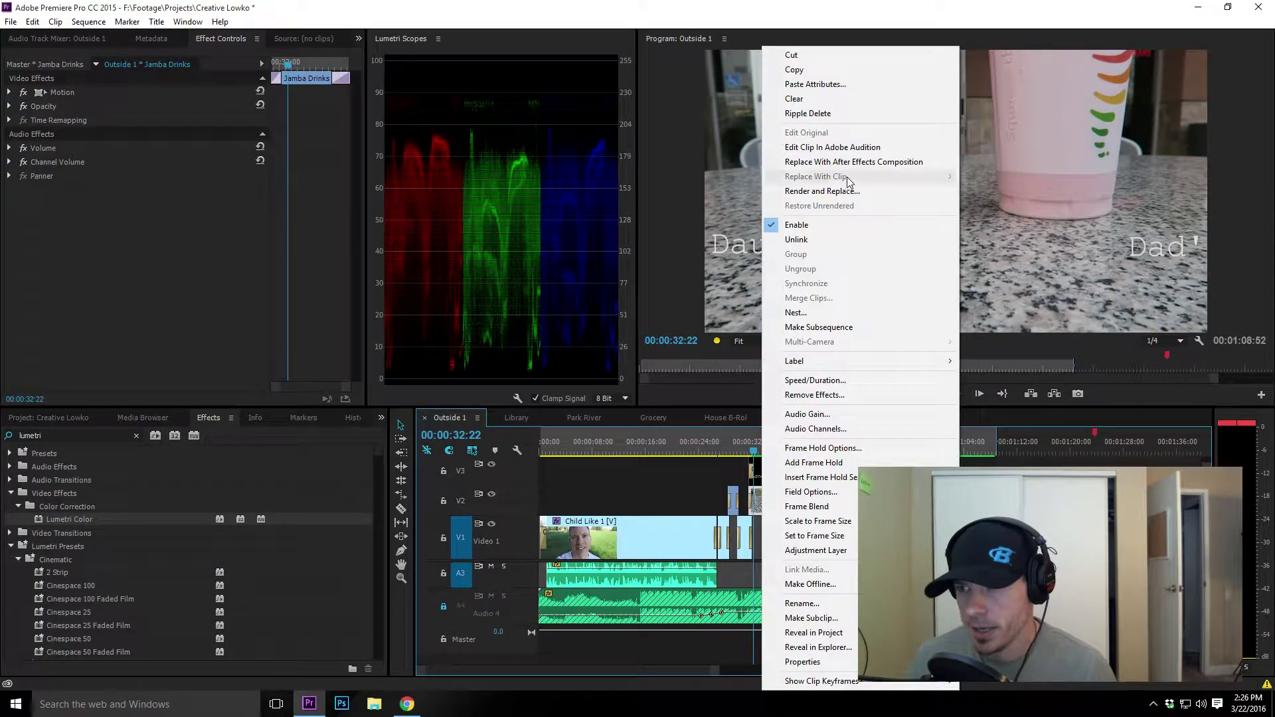
{"action": "left_click", "coordinate": [838, 84]}
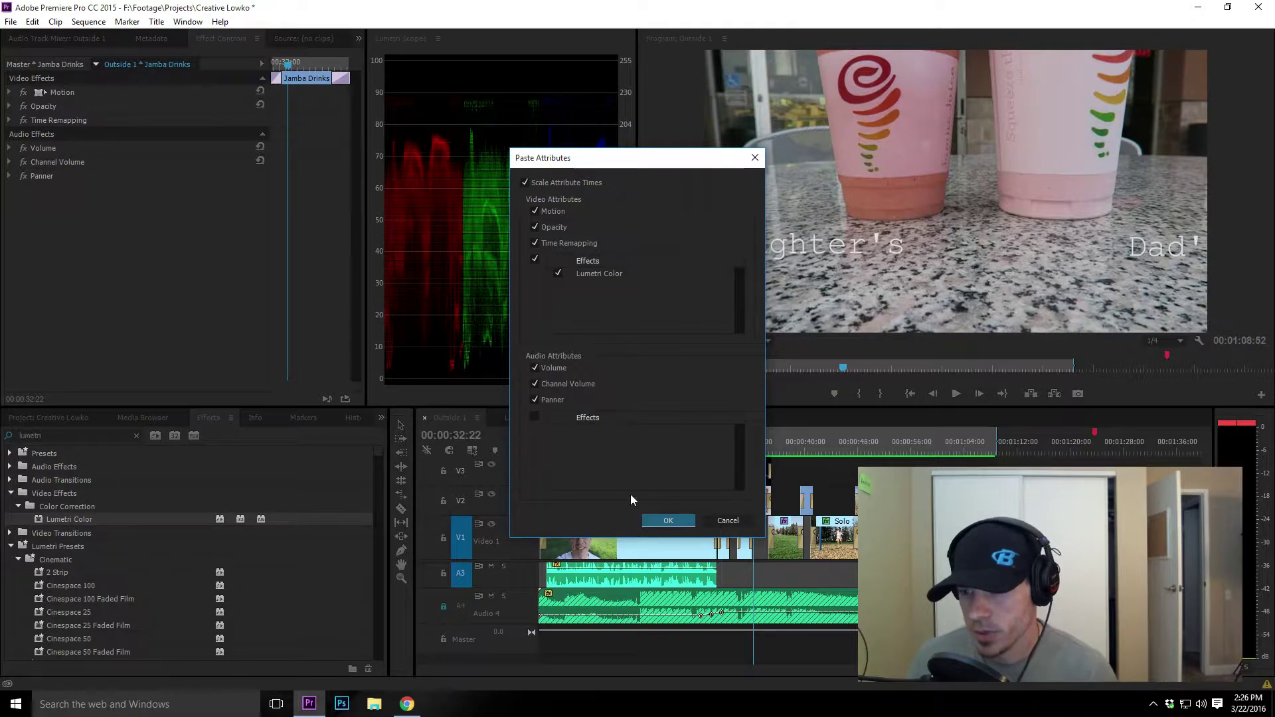
{"action": "left_click", "coordinate": [674, 521]}
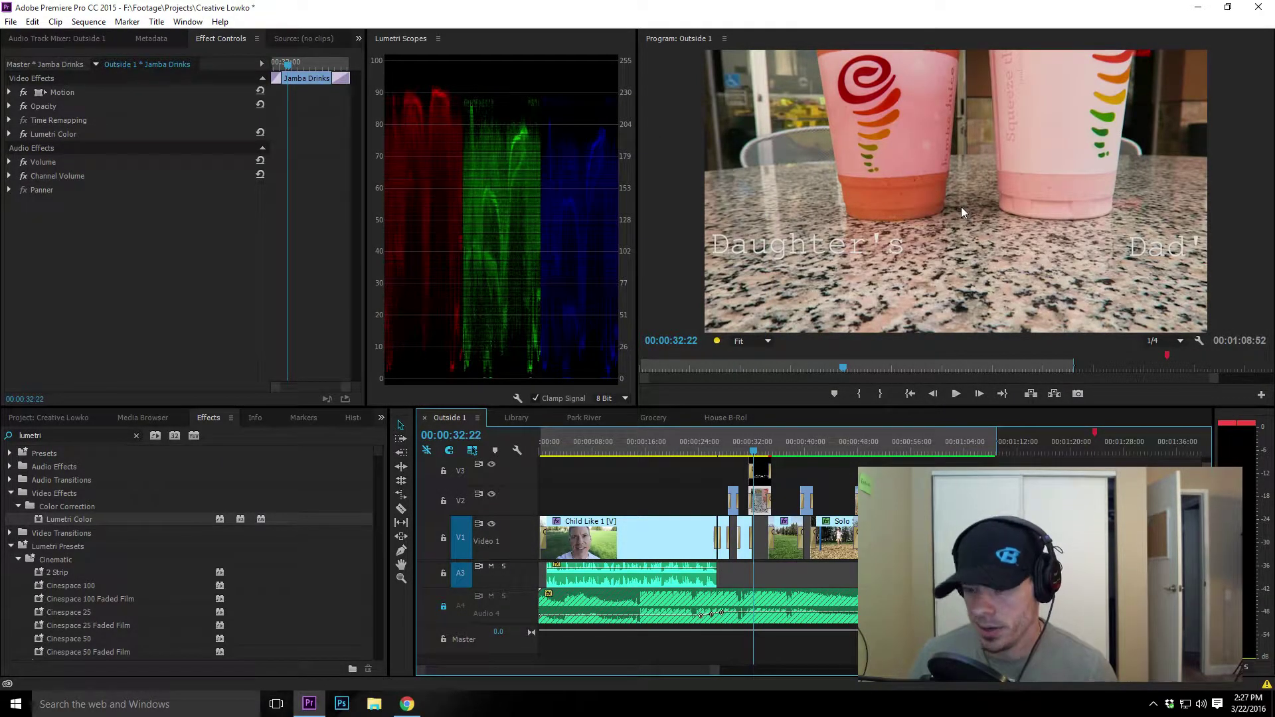
- Compare the Jamba Drinks clip around 00:00:33:22 with Lumetri Color off and on, and preview the frame full screen
{"action": "left_click", "coordinate": [754, 453]}
{"action": "left_click_drag", "start_coordinate": [755, 453], "coordinate": [760, 455]}
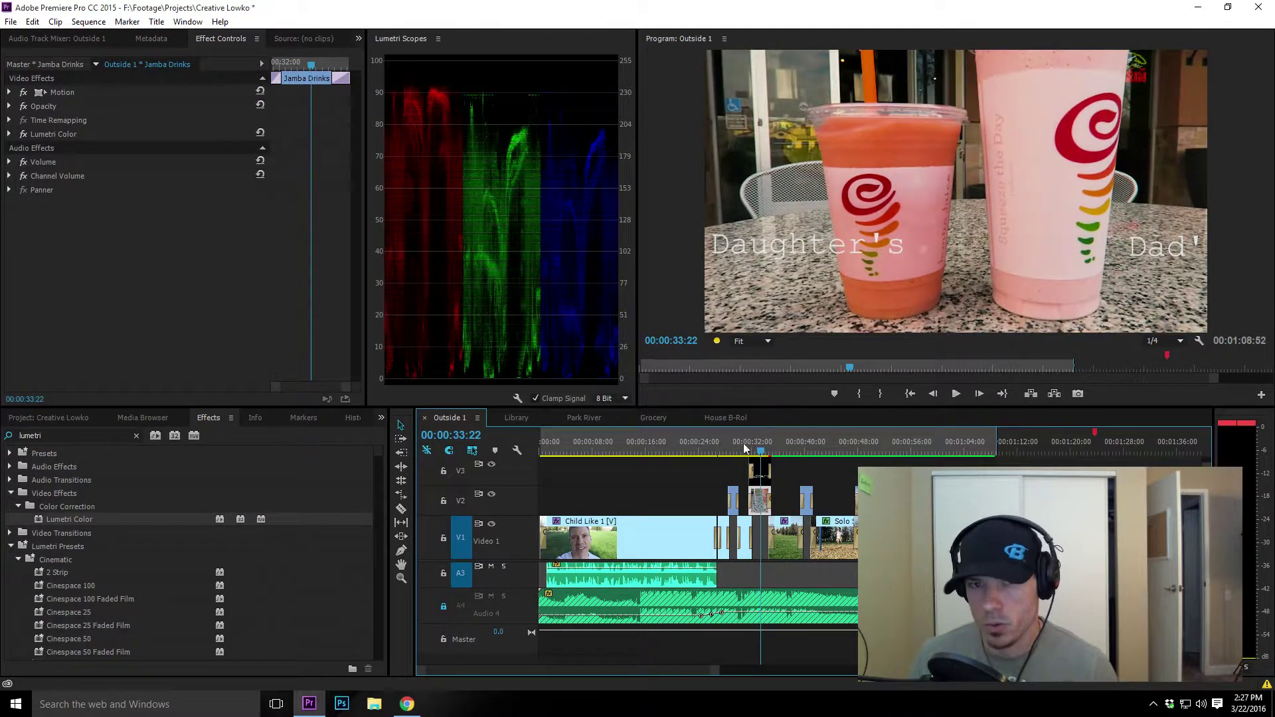
{"action": "left_click", "coordinate": [24, 134]}
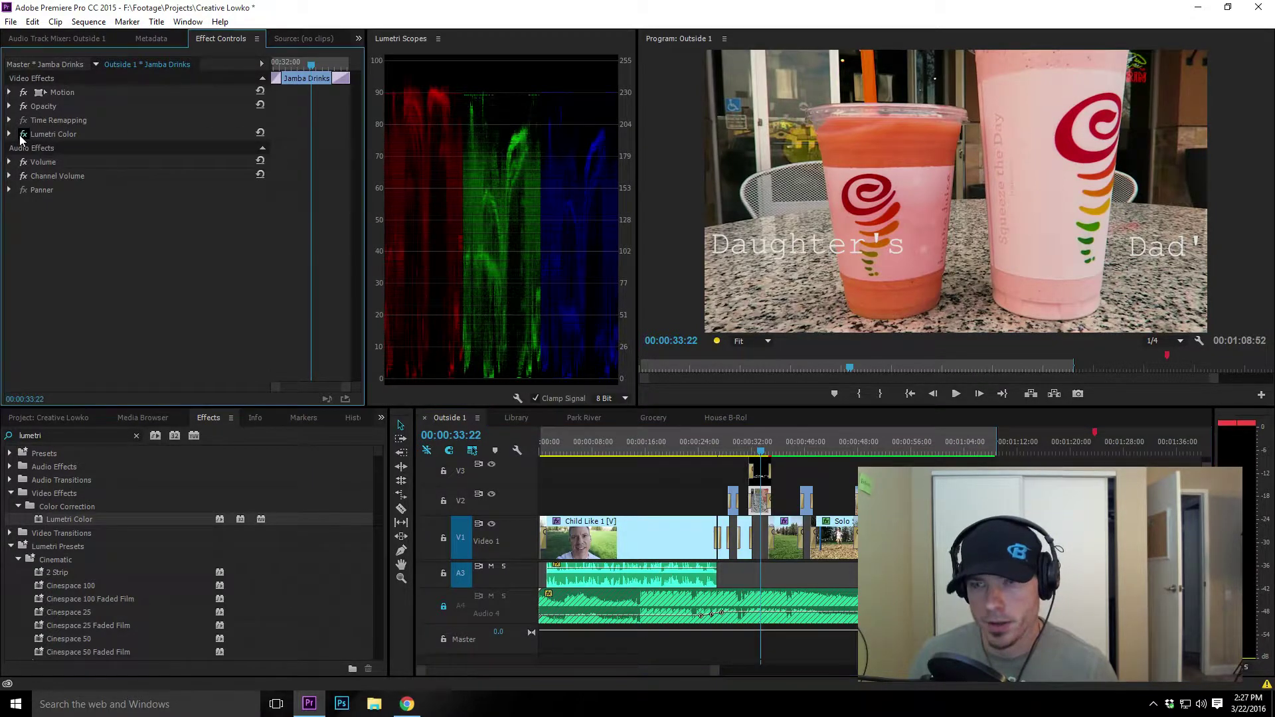
{"action": "left_click", "coordinate": [22, 136]}
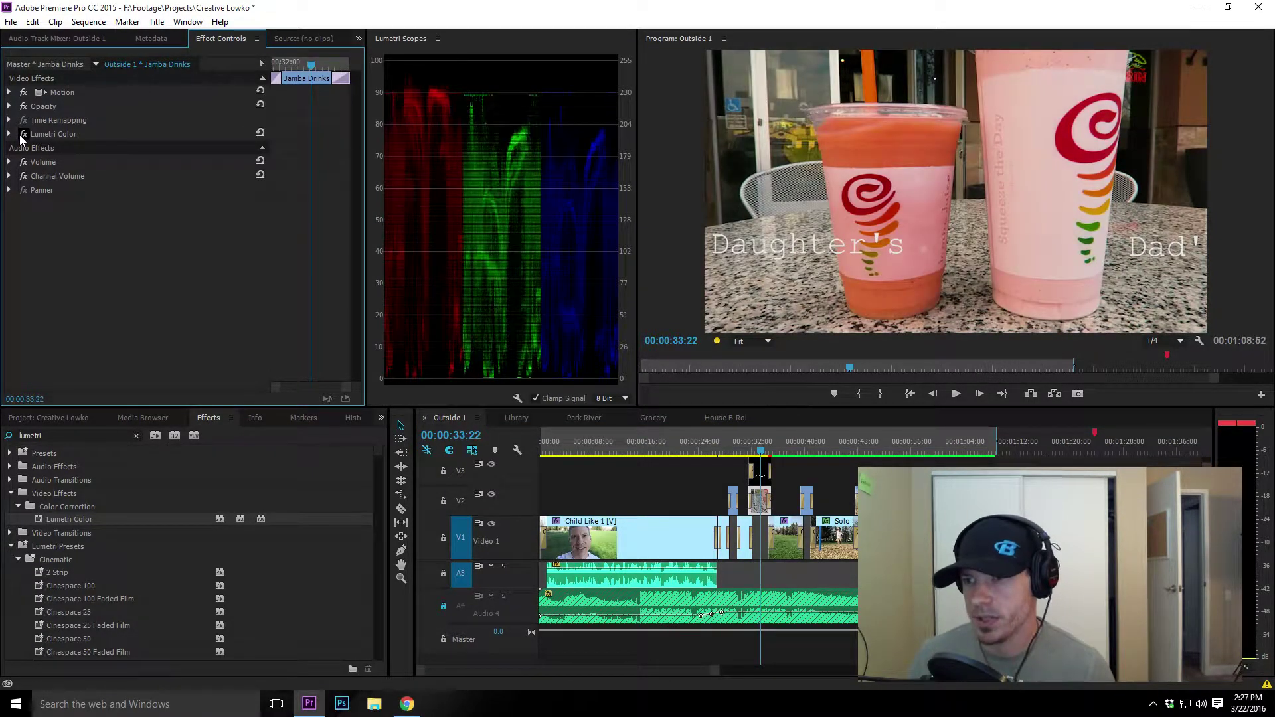
{"action": "left_click", "coordinate": [24, 134]}
{"action": "left_click", "coordinate": [23, 134]}
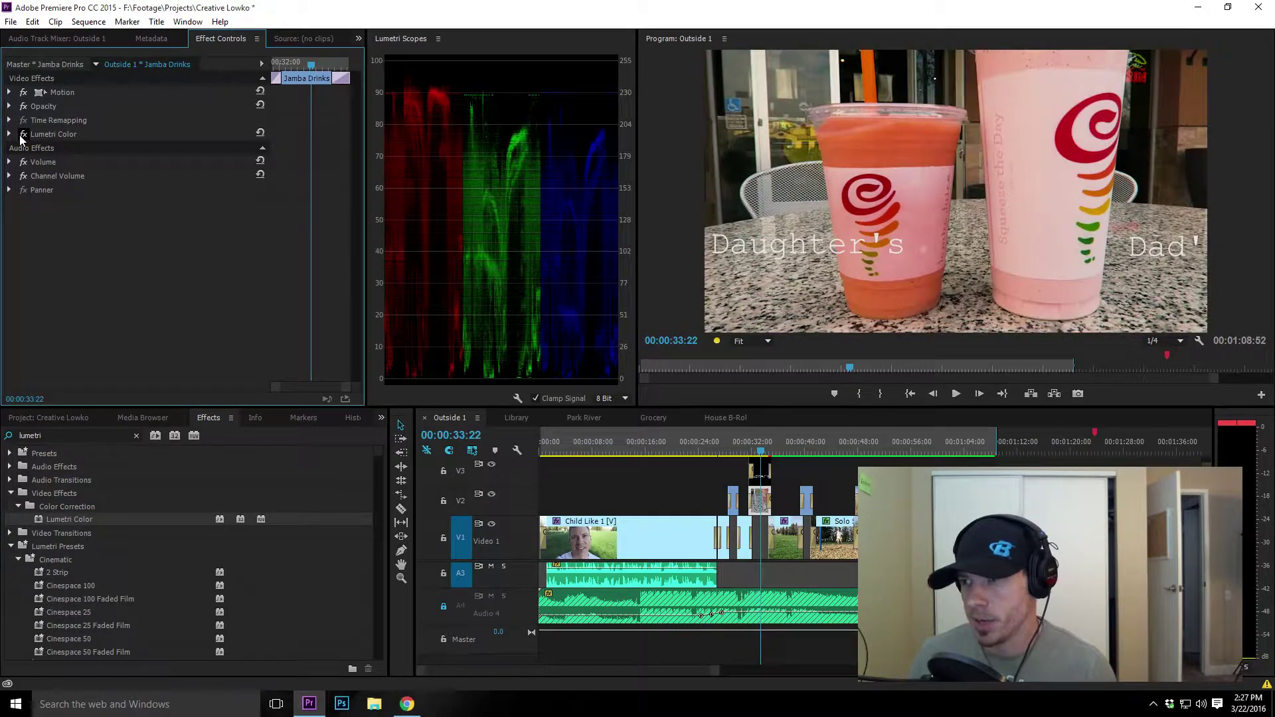
{"action": "key", "text": "ctrl+grave"}
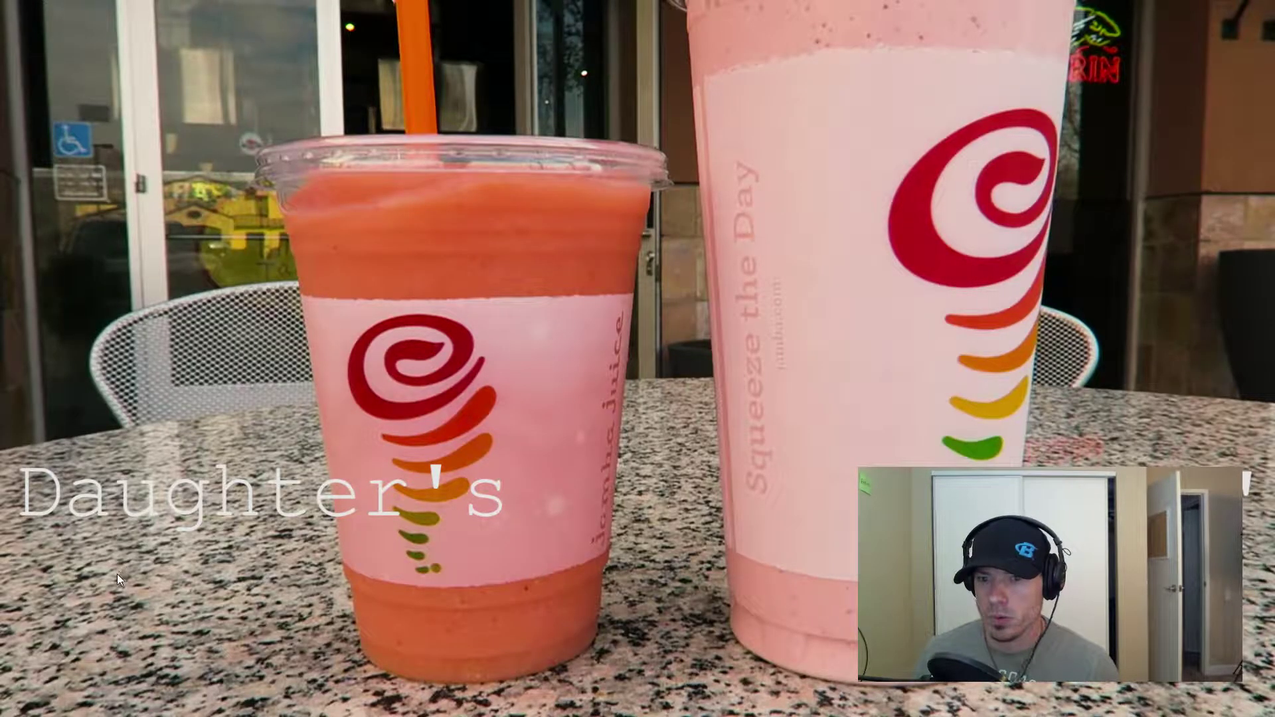
{"action": "key", "text": "ctrl+grave"}
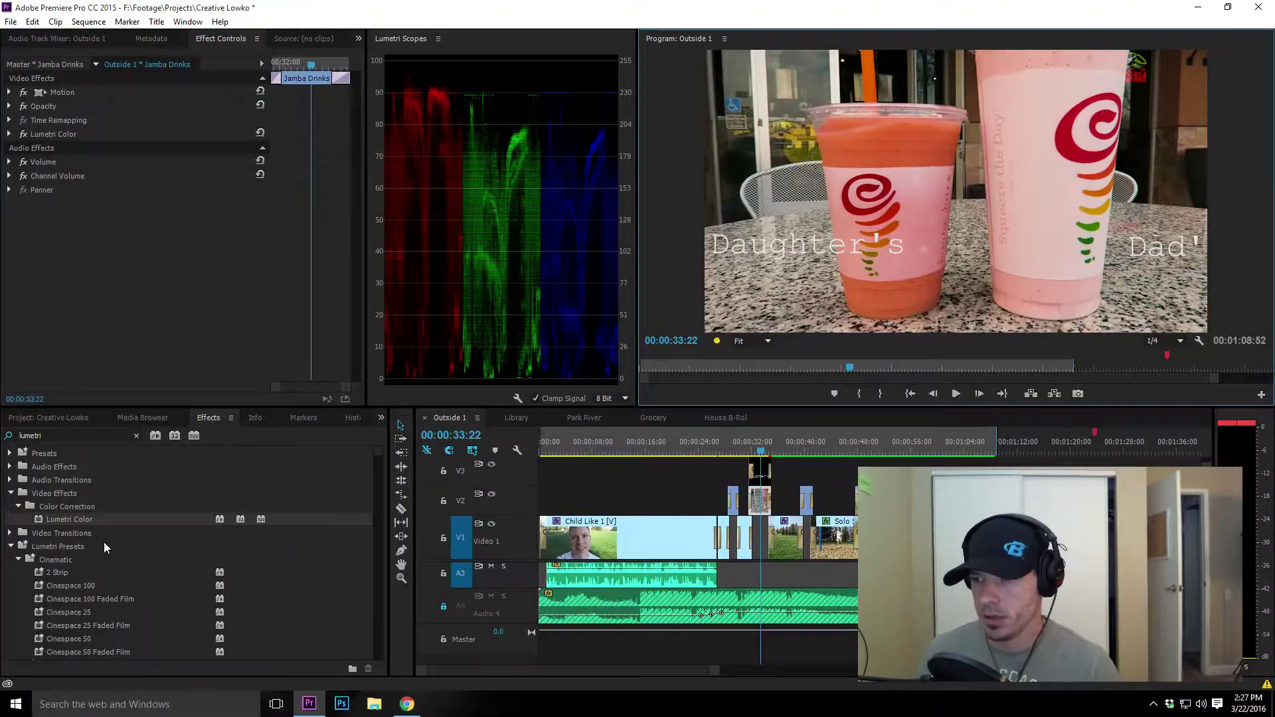
- Select the Park field pan clip and examine its Fast Color Corrector color wheel, balance and saturation settings
{"action": "left_click_drag", "start_coordinate": [774, 451], "coordinate": [784, 456]}
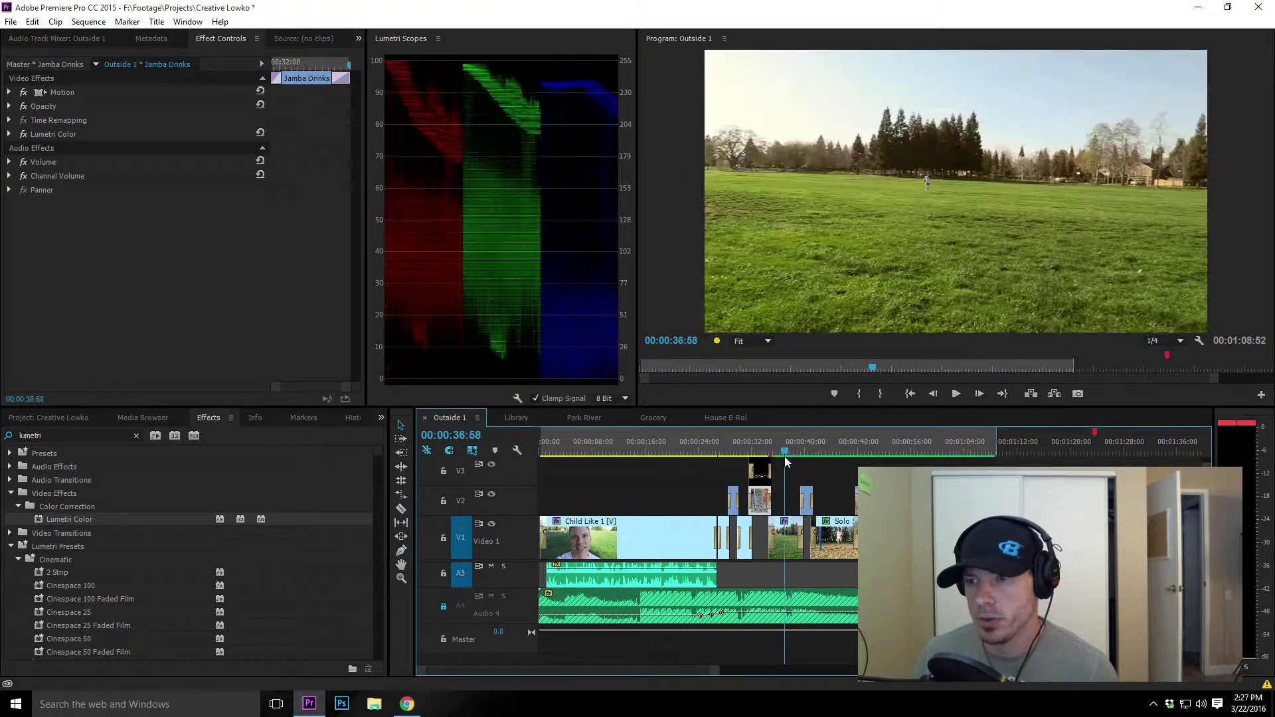
{"action": "left_click", "coordinate": [789, 551]}
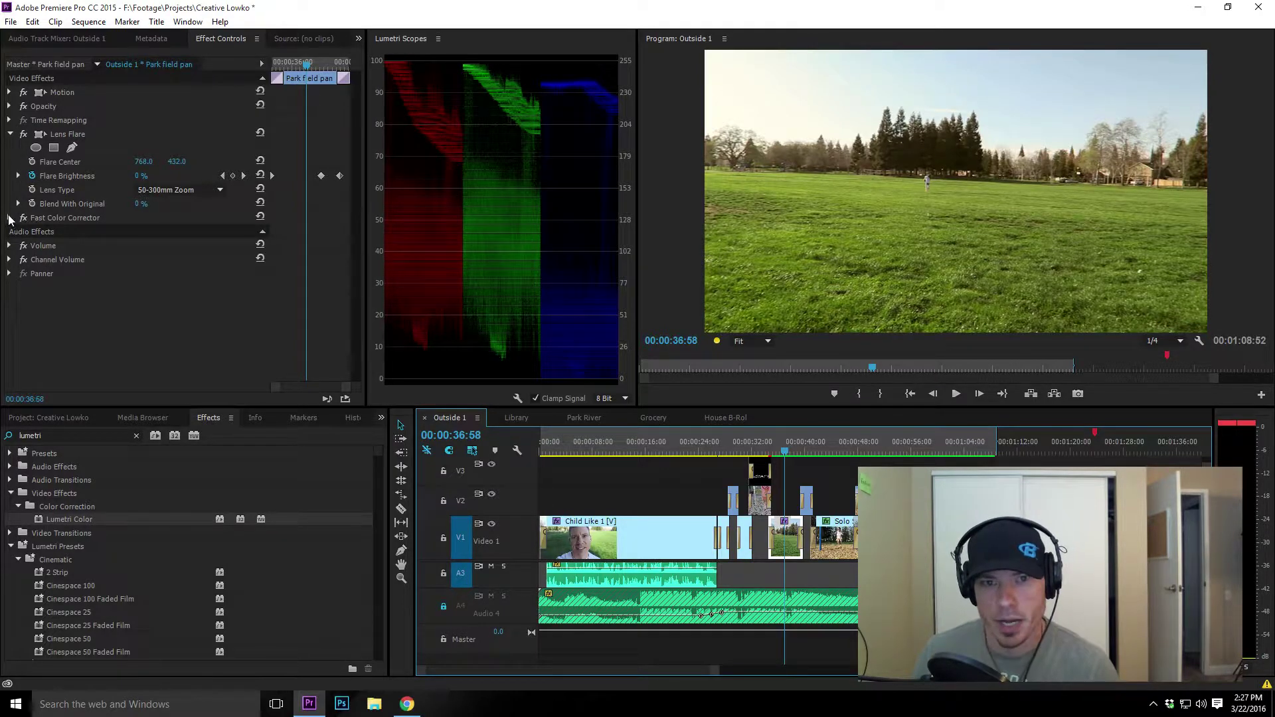
{"action": "left_click", "coordinate": [10, 217]}
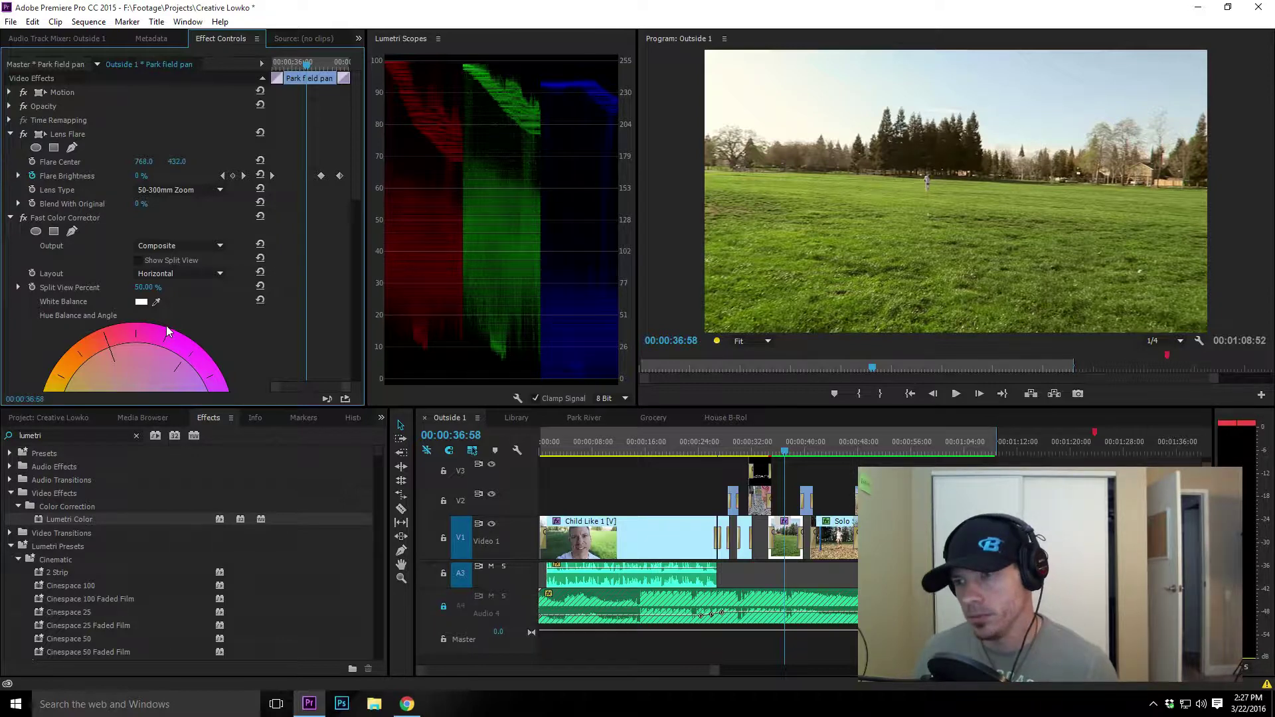
{"action": "scroll", "coordinate": [167, 329], "scroll_direction": "down", "scroll_amount": 7}
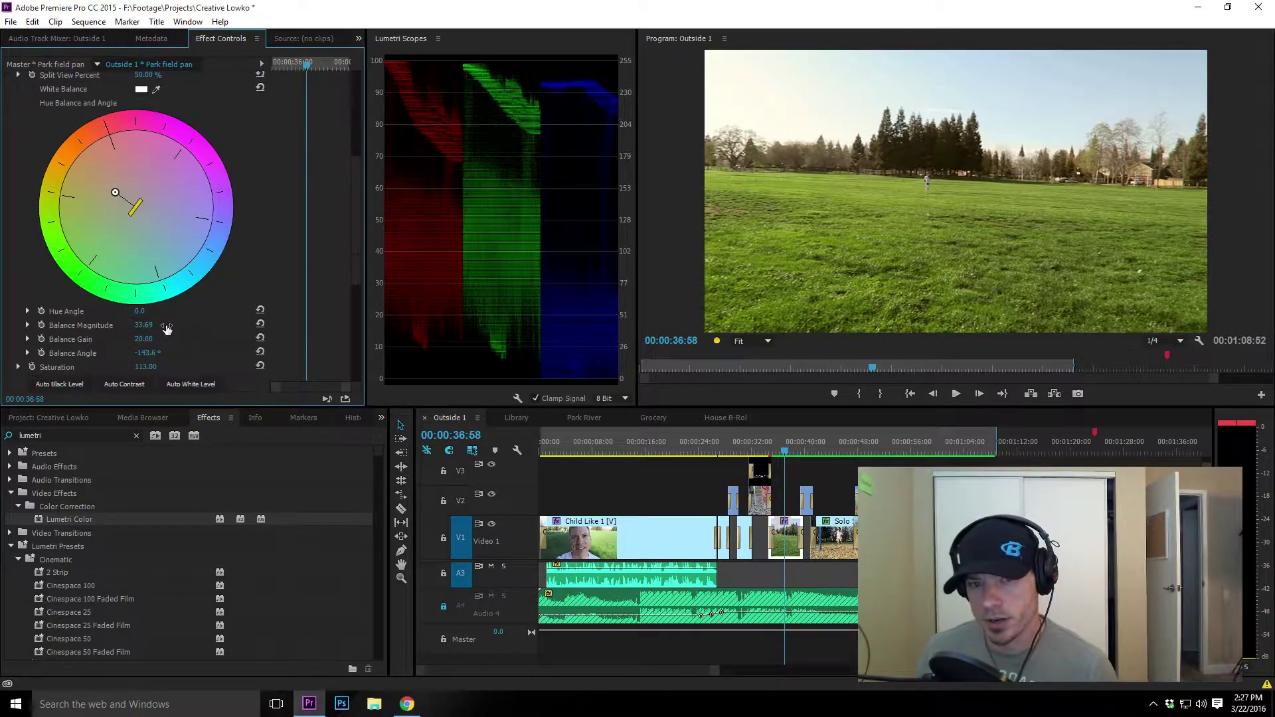
{"action": "scroll", "coordinate": [166, 329], "scroll_direction": "down", "scroll_amount": 2}
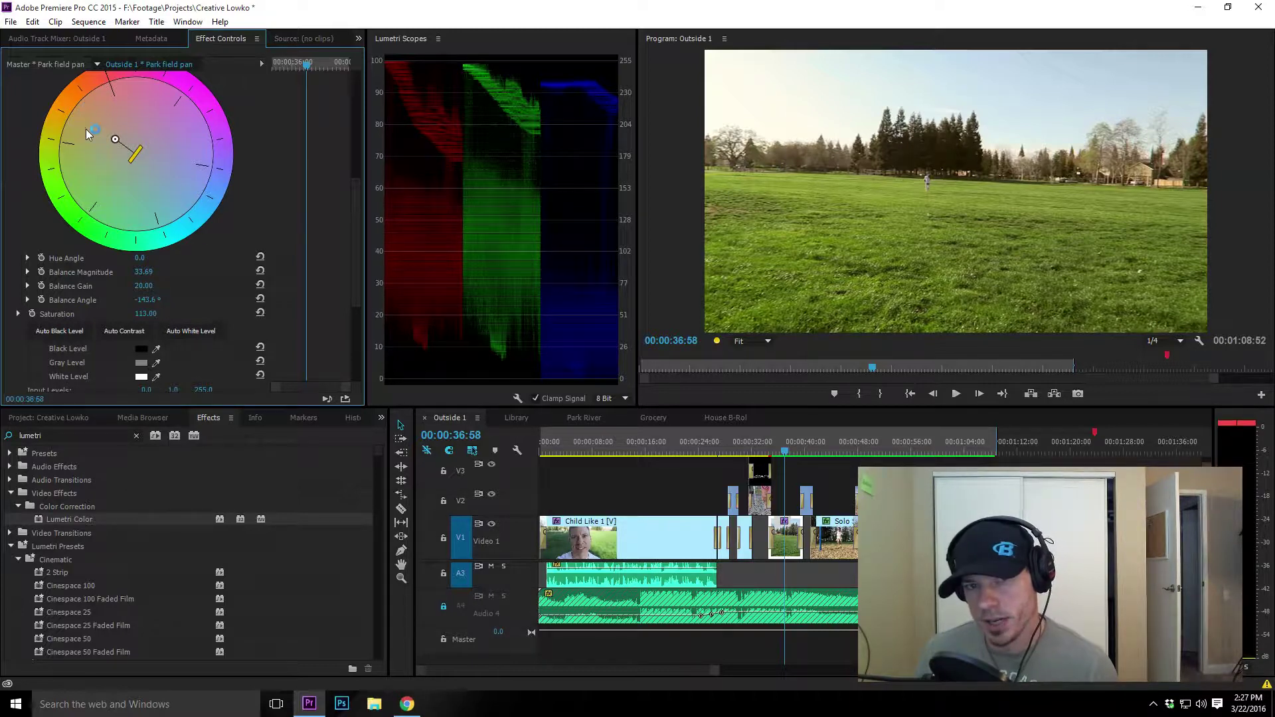
- Examine the Park field pan clip's Fast Color Corrector color wheel, balance, saturation and black, gray and white level settings
{"action": "scroll", "coordinate": [135, 188], "scroll_direction": "up", "scroll_amount": 2}
{"action": "scroll", "coordinate": [134, 189], "scroll_direction": "up", "scroll_amount": 1}
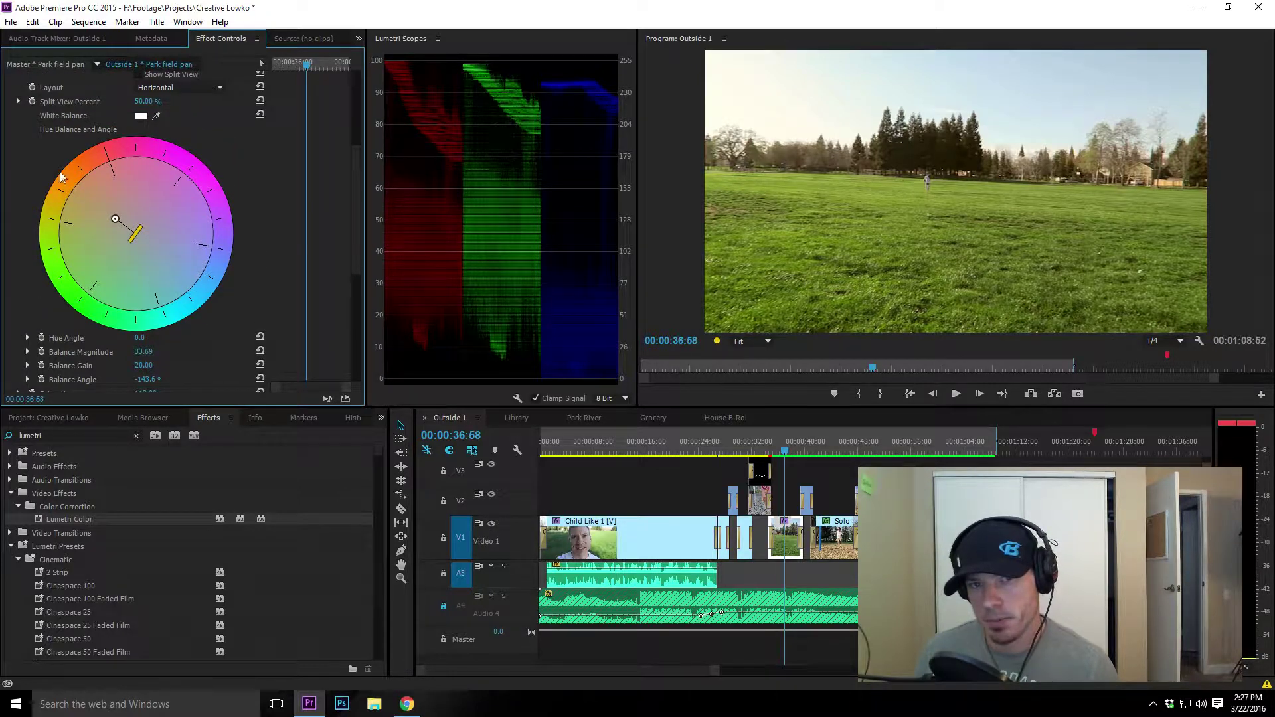
{"action": "scroll", "coordinate": [42, 156], "scroll_direction": "up", "scroll_amount": 2}
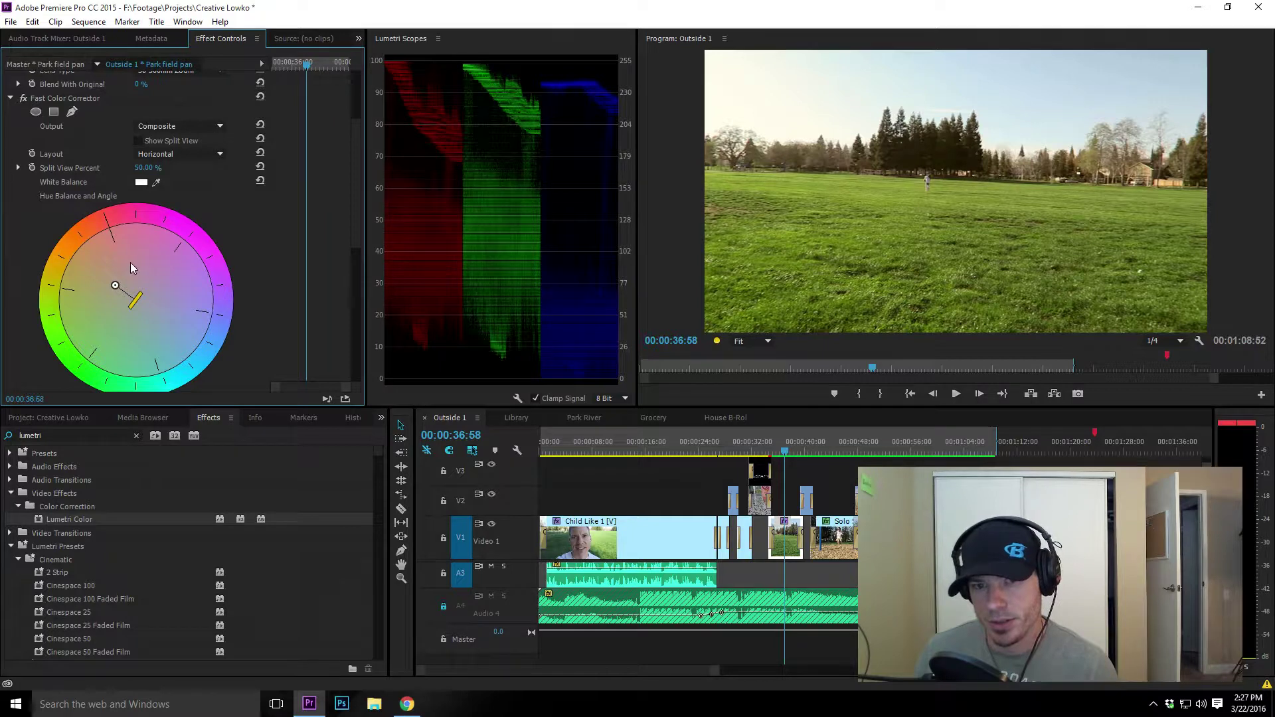
{"action": "scroll", "coordinate": [123, 262], "scroll_direction": "down", "scroll_amount": 4}
{"action": "scroll", "coordinate": [124, 268], "scroll_direction": "down", "scroll_amount": 2}
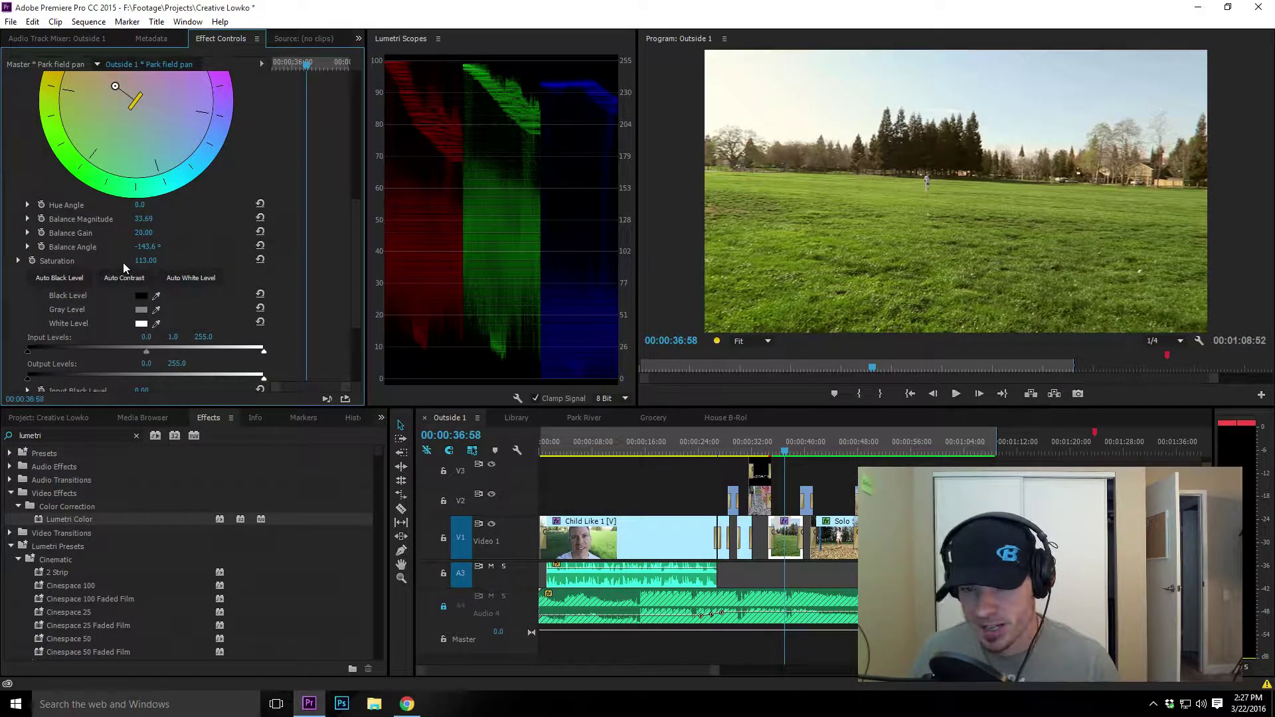
{"action": "scroll", "coordinate": [125, 262], "scroll_direction": "up", "scroll_amount": 7}
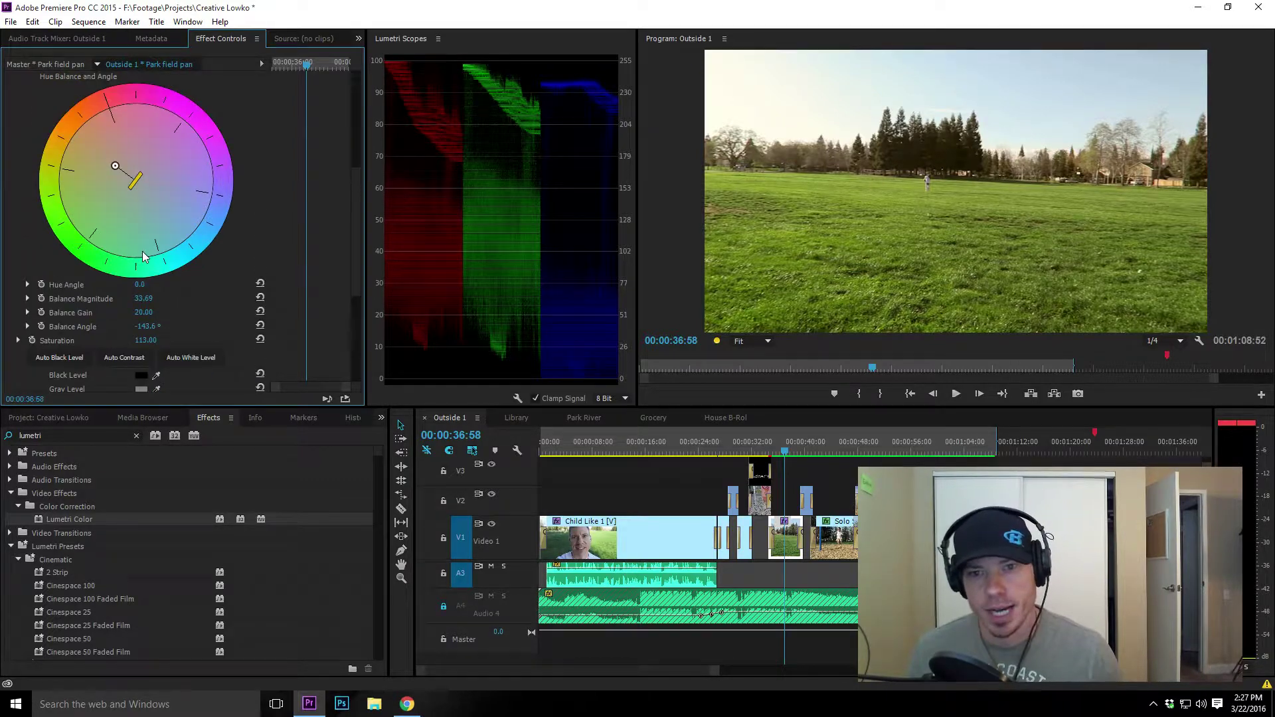
{"action": "scroll", "coordinate": [143, 250], "scroll_direction": "down", "scroll_amount": 5}
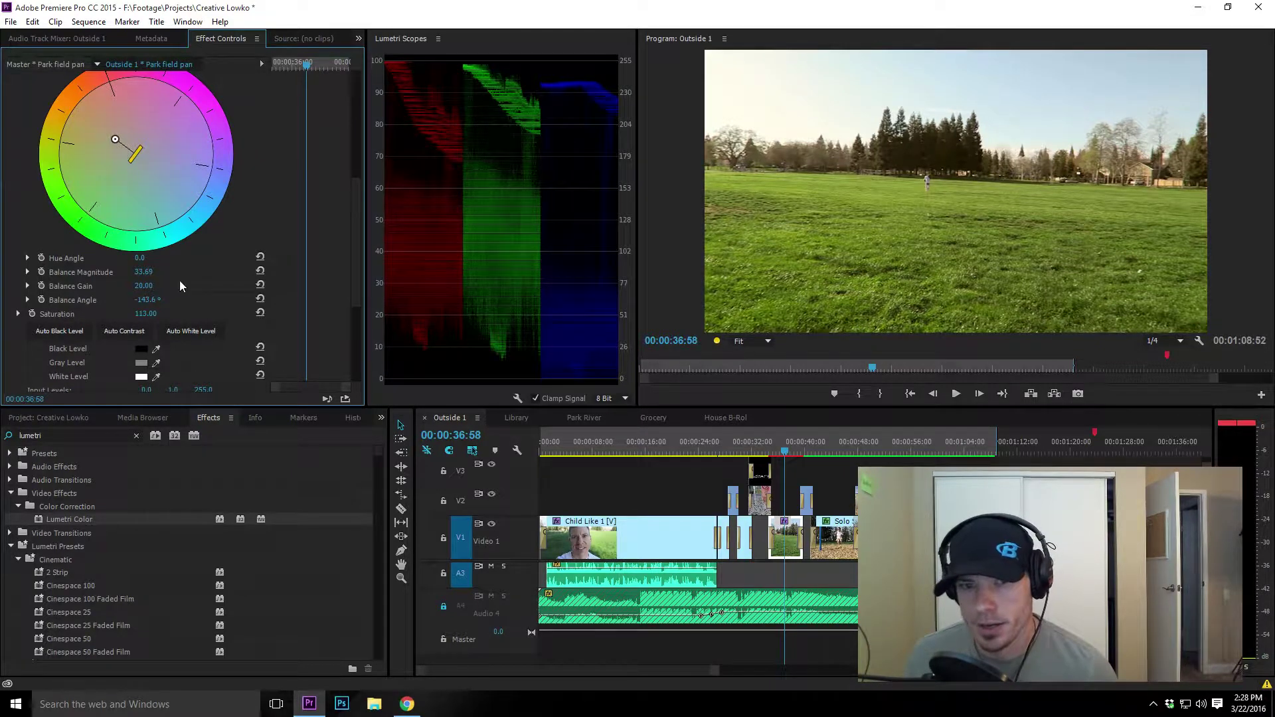
{"action": "scroll", "coordinate": [232, 179], "scroll_direction": "down", "scroll_amount": 2}
{"action": "scroll", "coordinate": [233, 178], "scroll_direction": "down", "scroll_amount": 4}
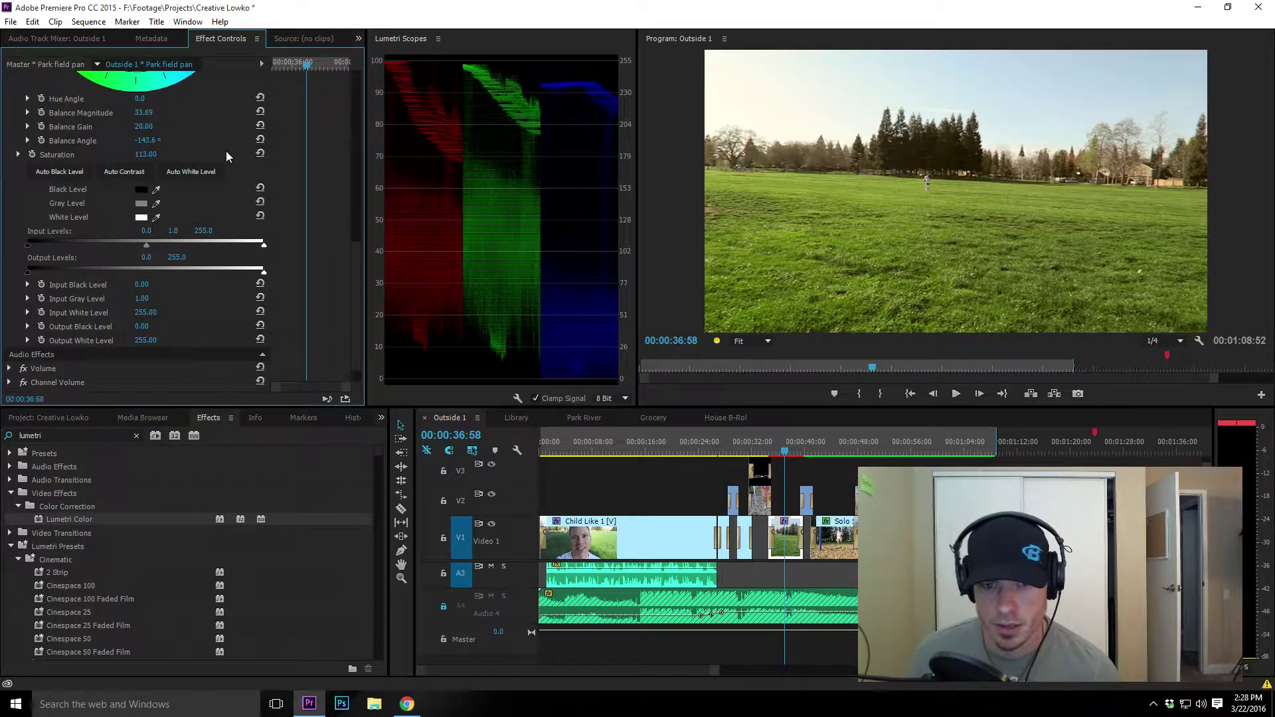
{"action": "scroll", "coordinate": [226, 150], "scroll_direction": "up", "scroll_amount": 8}
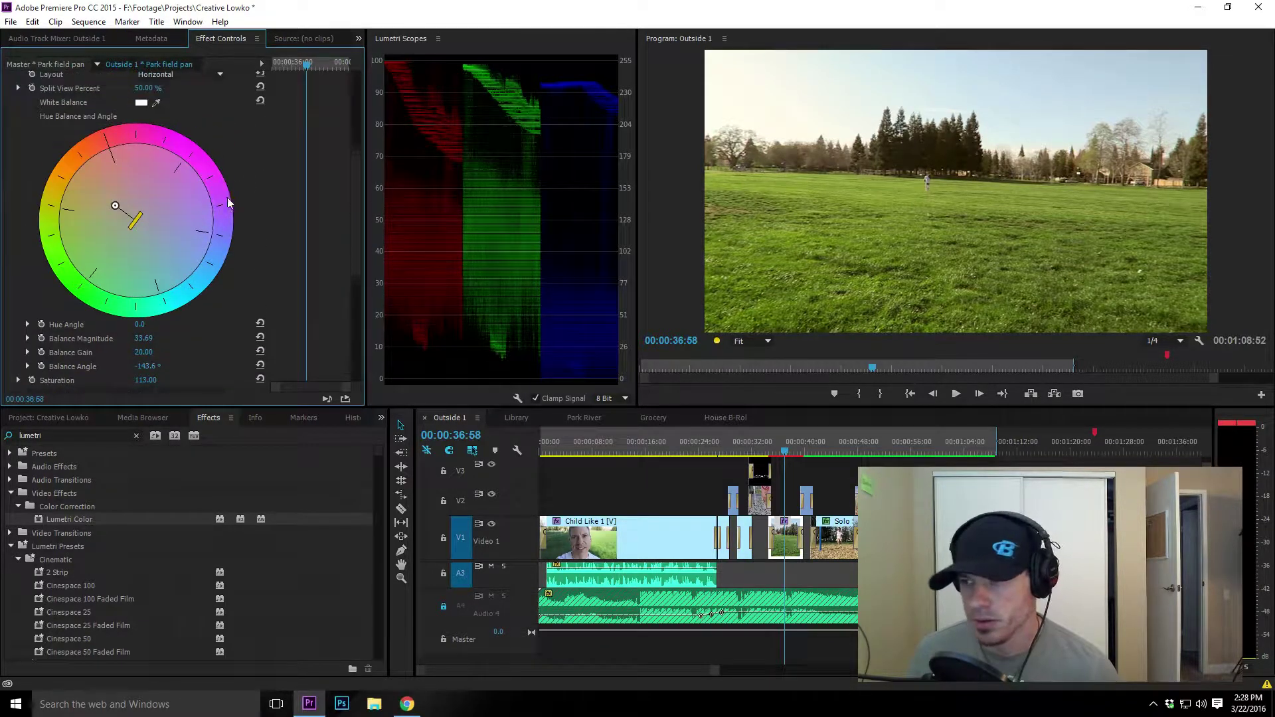
{"action": "scroll", "coordinate": [226, 200], "scroll_direction": "up", "scroll_amount": 3}
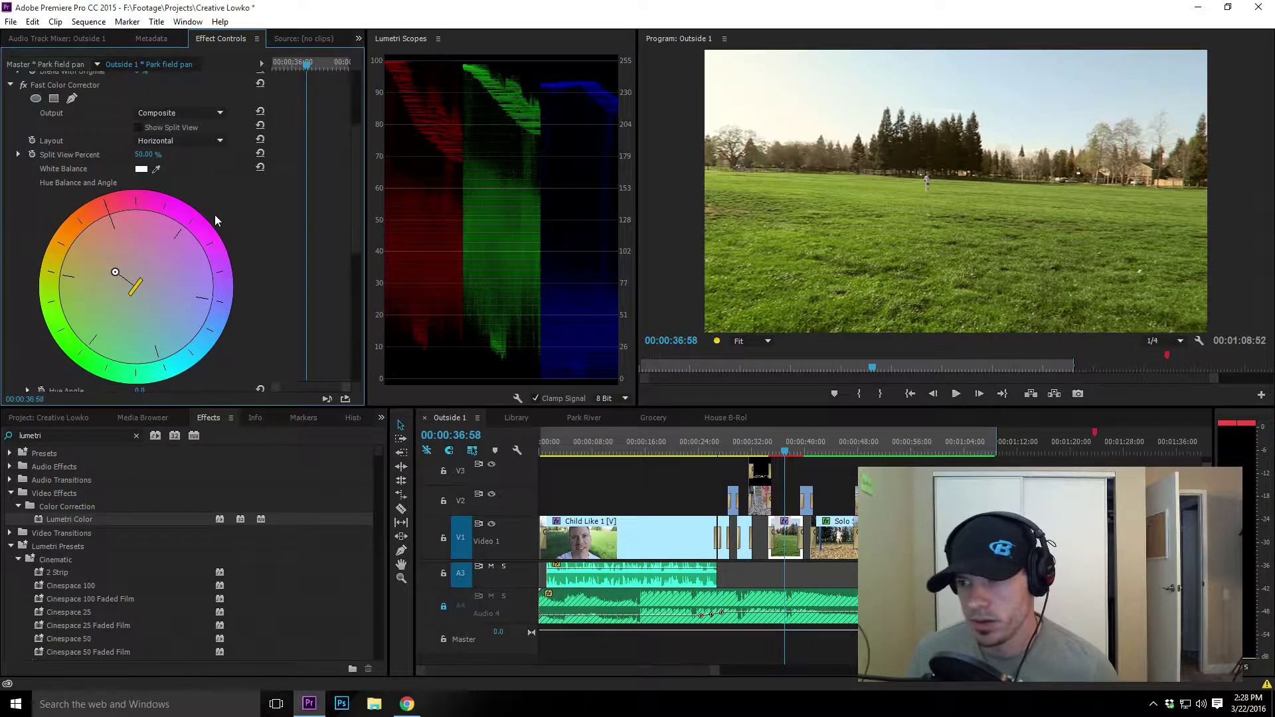
- Scrub through the Park field pan clip and advance frame by frame to 00:00:39:06, checking its picture and scopes
{"action": "left_click", "coordinate": [772, 452]}
{"action": "left_click_drag", "start_coordinate": [776, 455], "coordinate": [799, 449]}
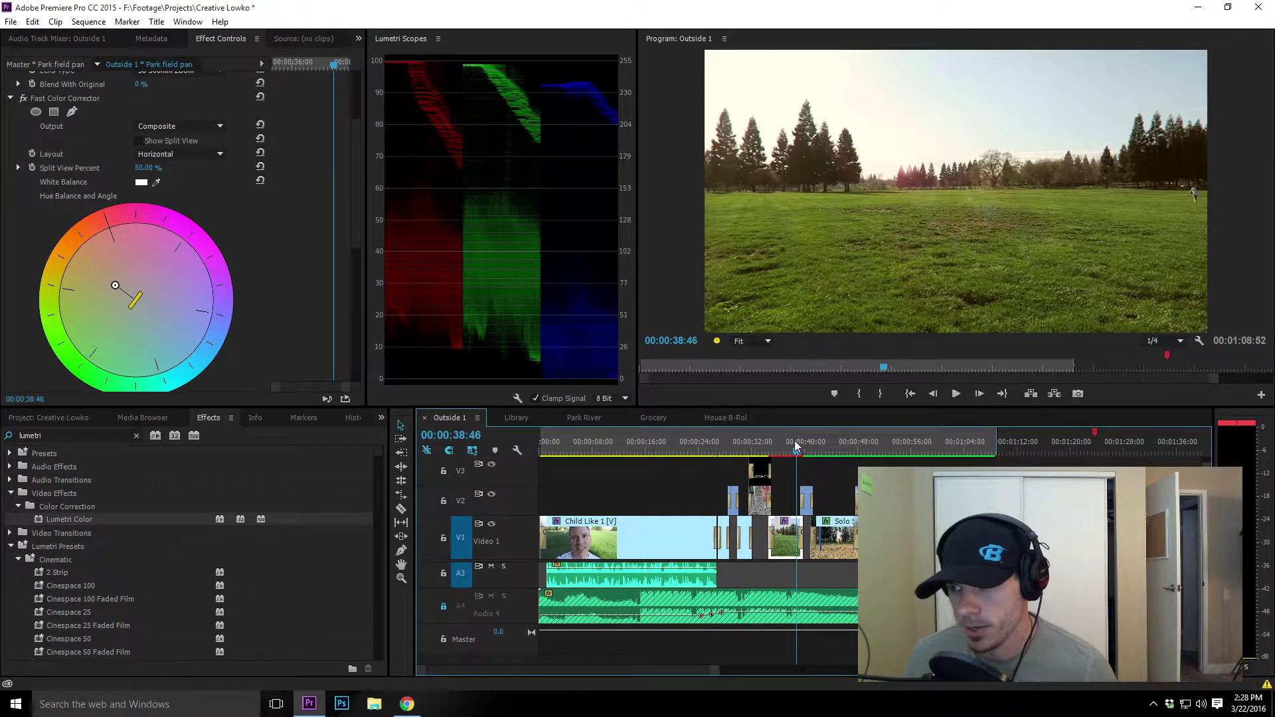
{"action": "key", "text": "Right"}
{"action": "key", "text": "Right"}
{"action": "key", "text": "Right"}
{"action": "key", "text": "Right"}
{"action": "key", "text": "Right"}
{"action": "key", "text": "Right"}
{"action": "key", "text": "Right"}
{"action": "key", "text": "Right"}
{"action": "key", "text": "Right"}
{"action": "key", "text": "Right"}
{"action": "key", "text": "Right"}
{"action": "key", "text": "Right"}
{"action": "key", "text": "Right"}
{"action": "key", "text": "Right"}
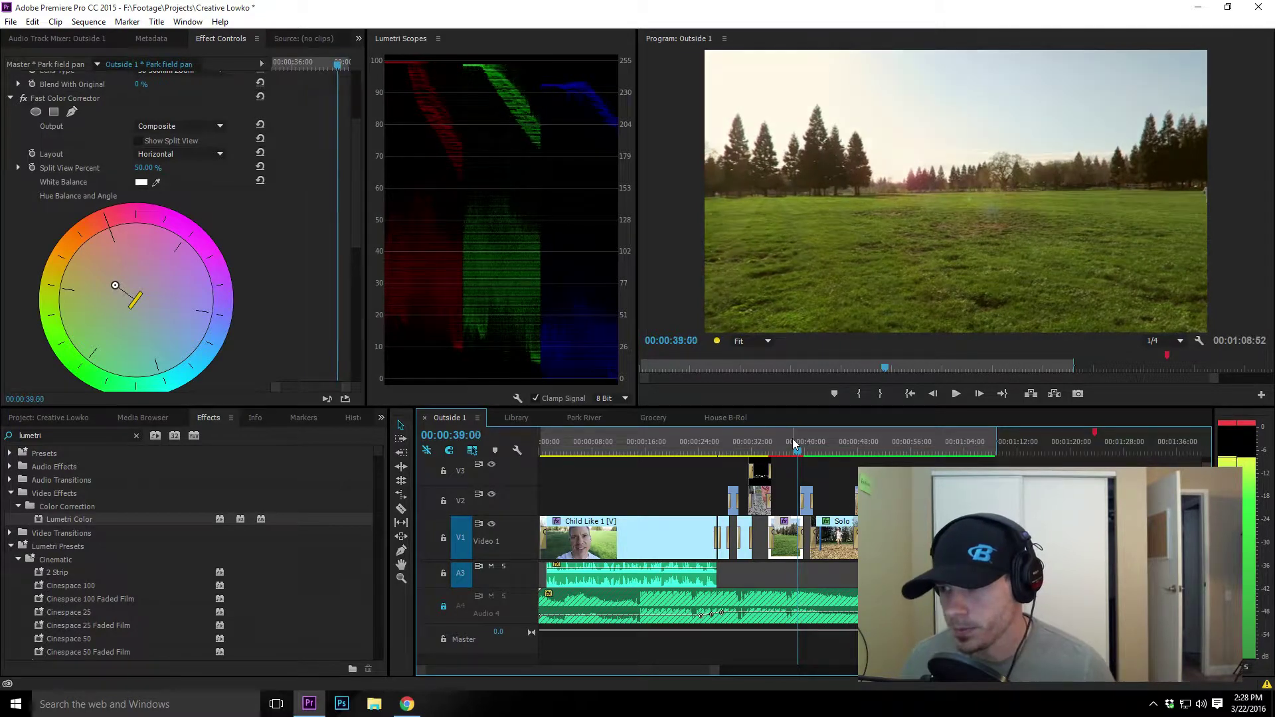
{"action": "key", "text": "Right"}
{"action": "key", "text": "Right"}
{"action": "key", "text": "Right"}
{"action": "key", "text": "Right"}
{"action": "key", "text": "Right"}
{"action": "key", "text": "Right"}
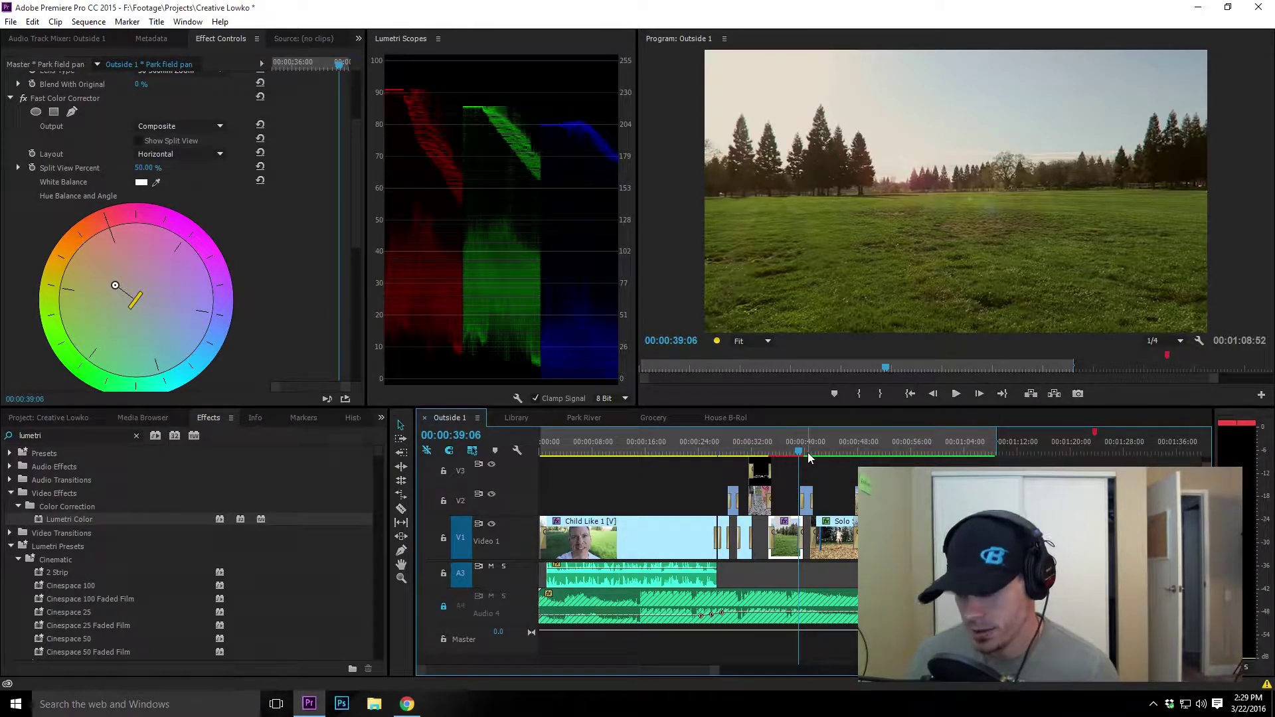
- Step back frame by frame to 00:00:38:48 in the Park field pan clip and preview that frame full screen
{"action": "key", "text": "Left"}
{"action": "key", "text": "Left"}
{"action": "key", "text": "Left"}
{"action": "key", "text": "Left"}
{"action": "key", "text": "Left"}
{"action": "key", "text": "Left"}
{"action": "key", "text": "Left"}
{"action": "key", "text": "Left"}
{"action": "key", "text": "Left"}
{"action": "key", "text": "Left"}
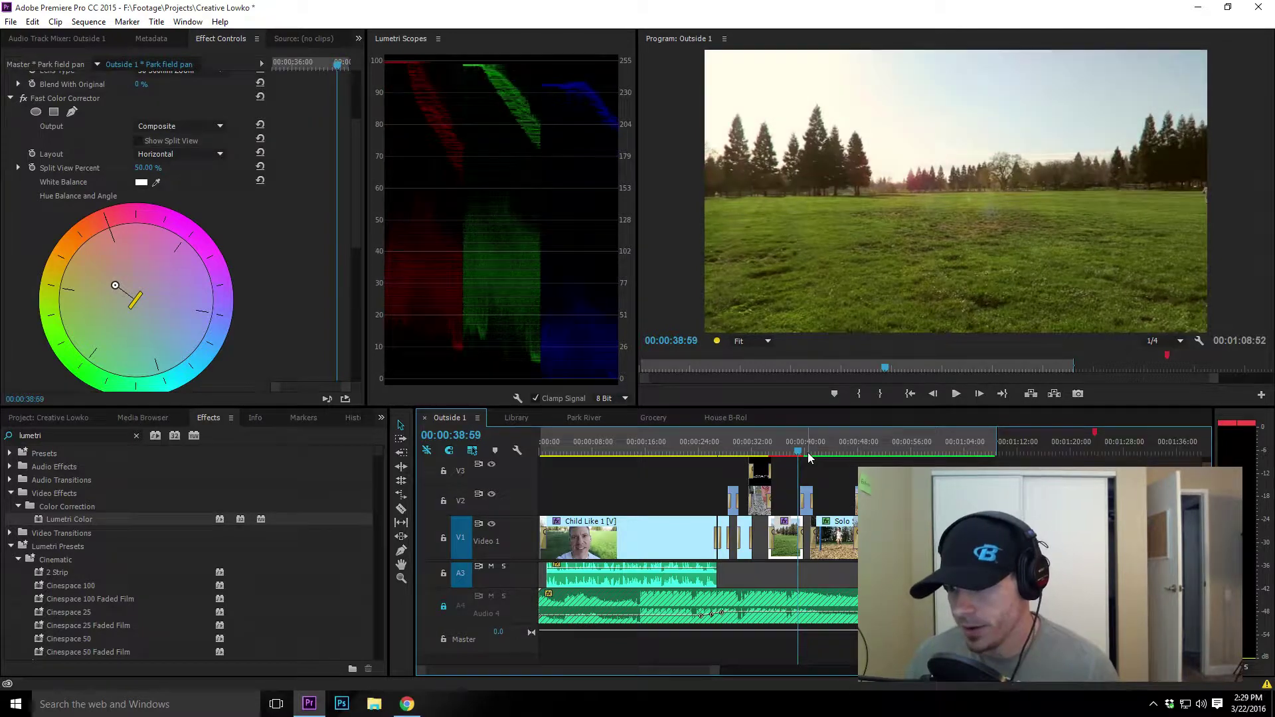
{"action": "key", "text": "Left"}
{"action": "key", "text": "Left"}
{"action": "key", "text": "Left"}
{"action": "key", "text": "Left"}
{"action": "key", "text": "Left"}
{"action": "key", "text": "Left"}
{"action": "key", "text": "Left"}
{"action": "key", "text": "Left"}
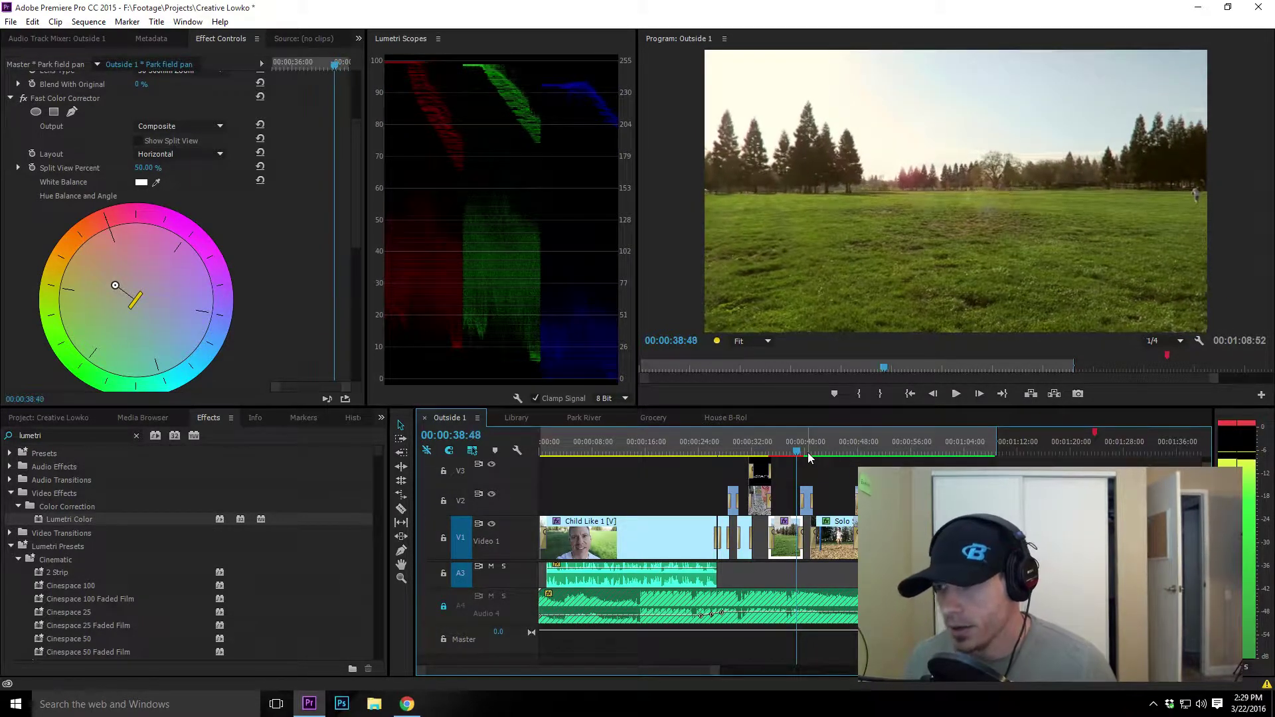
{"action": "key", "text": "ctrl+grave"}
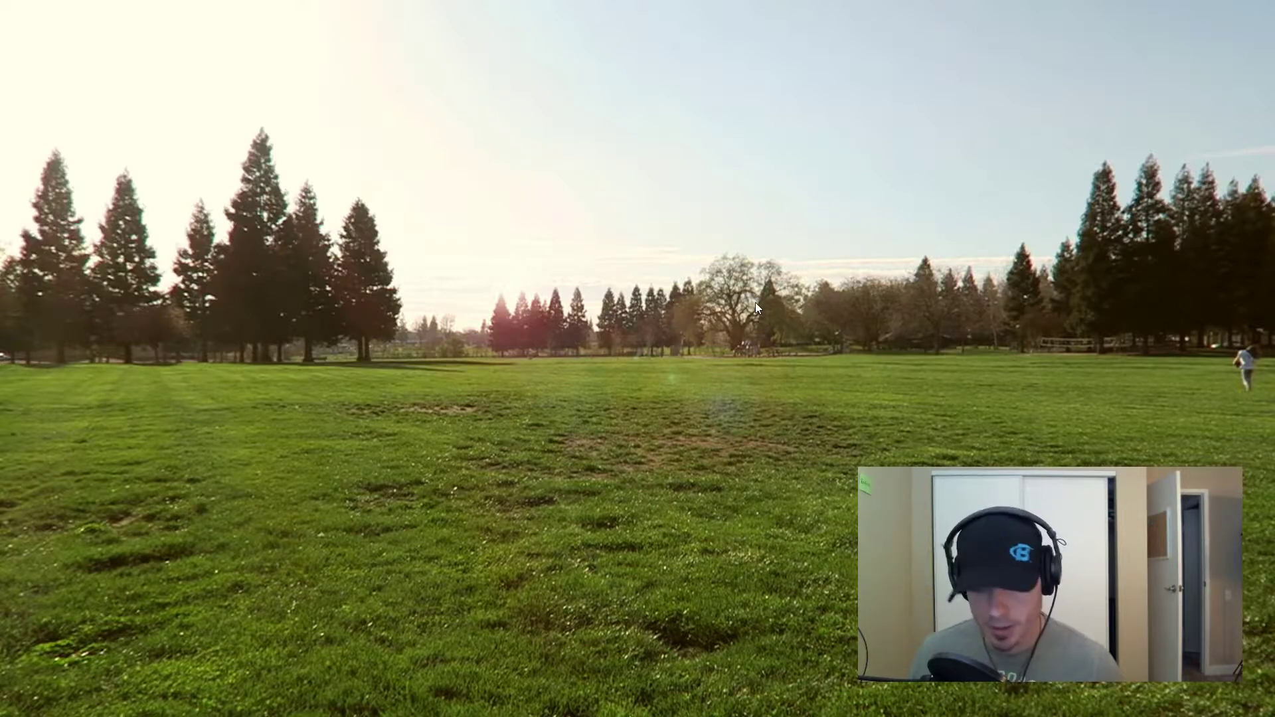
{"action": "key", "text": "ctrl+grave"}
- Replace the Fast Color Corrector effect on the Park field pan clip with a Lumetri Color effect
{"action": "scroll", "coordinate": [54, 161], "scroll_direction": "up", "scroll_amount": 1}
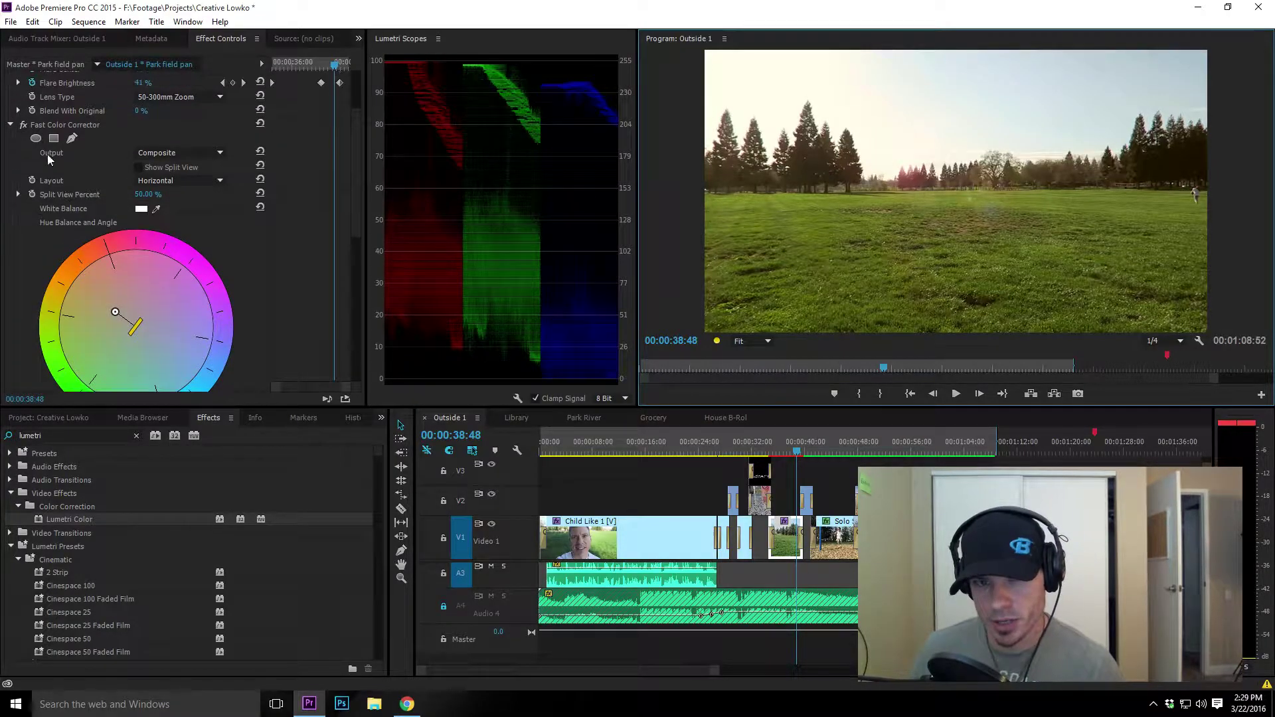
{"action": "left_click", "coordinate": [69, 126]}
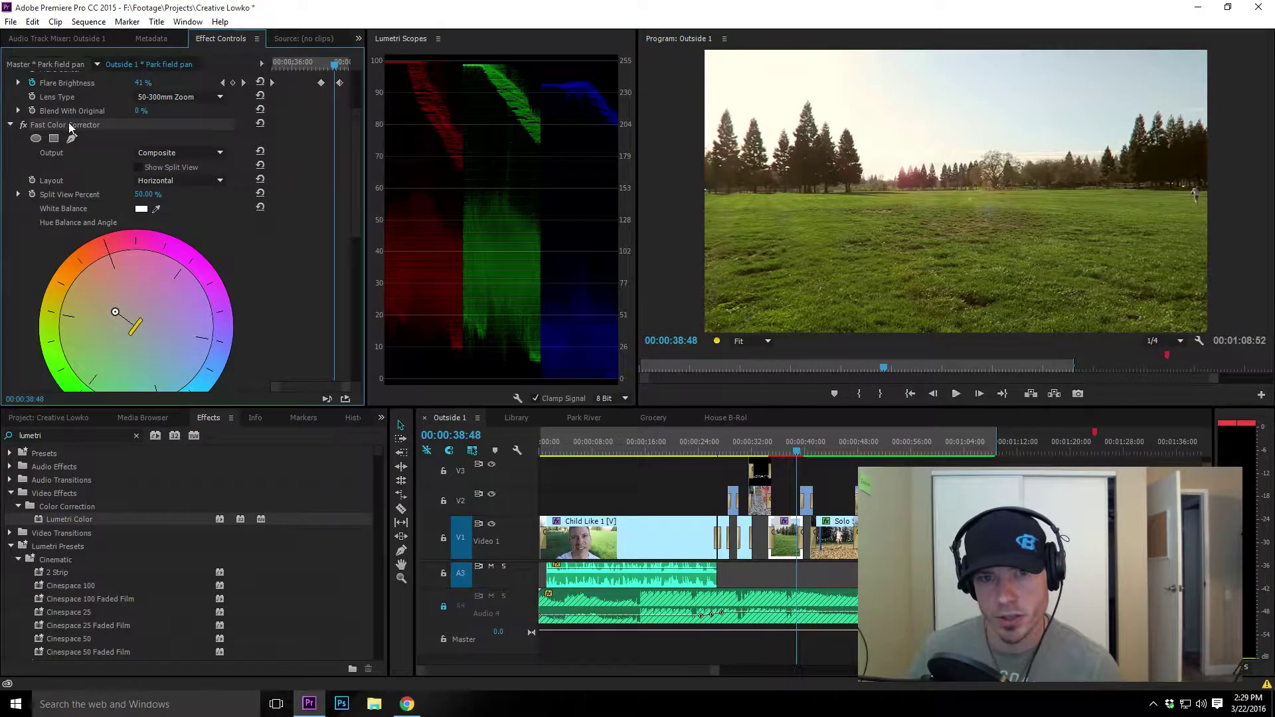
{"action": "key", "text": "Delete"}
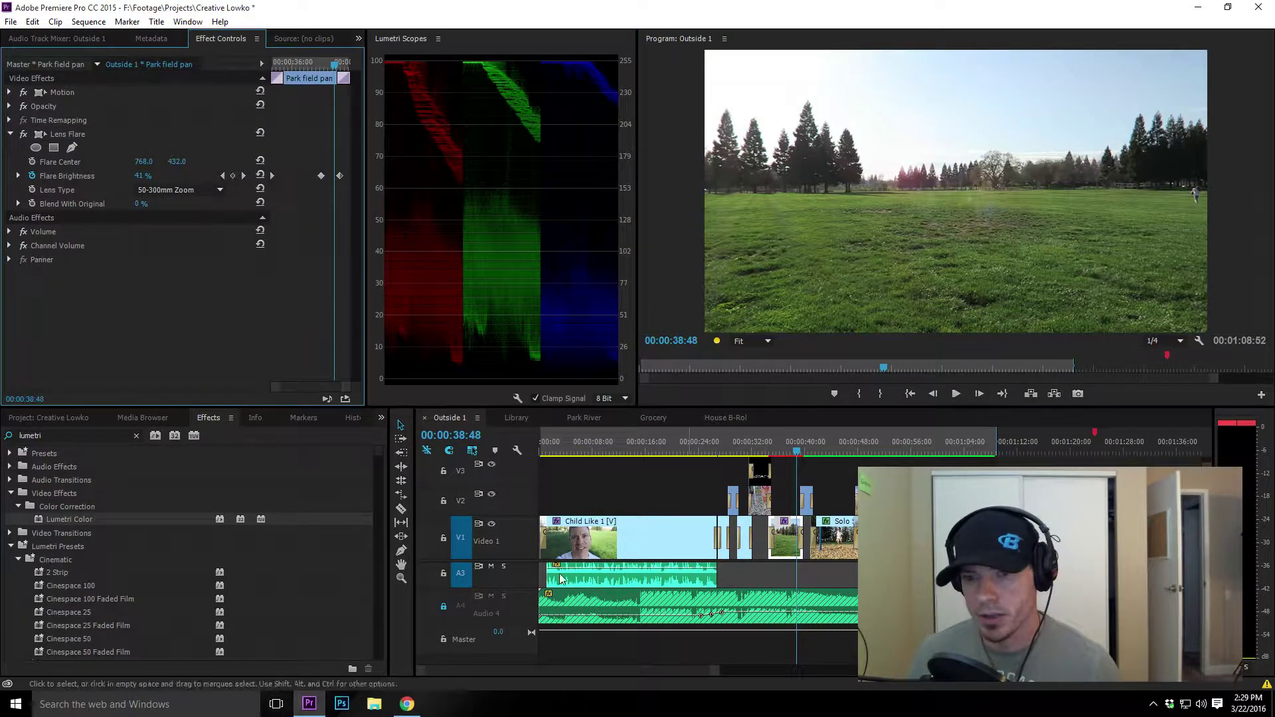
{"action": "left_click", "coordinate": [82, 519]}
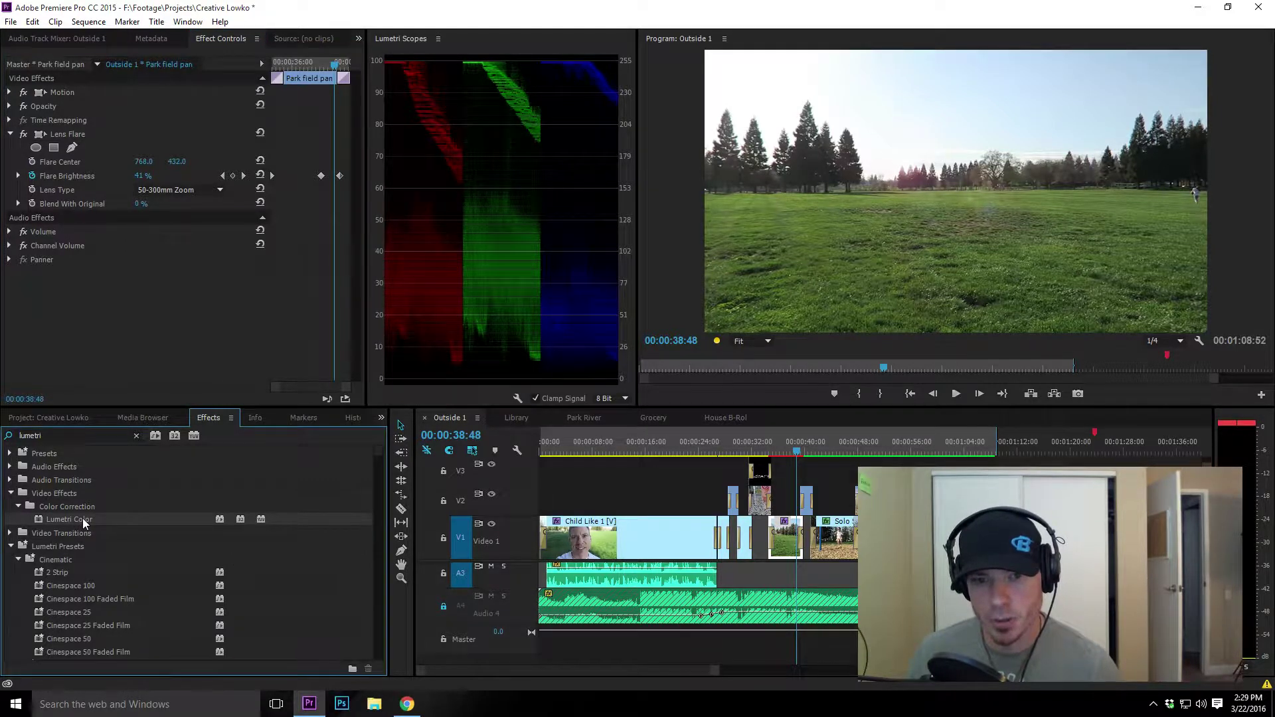
{"action": "double_click", "coordinate": [82, 519]}
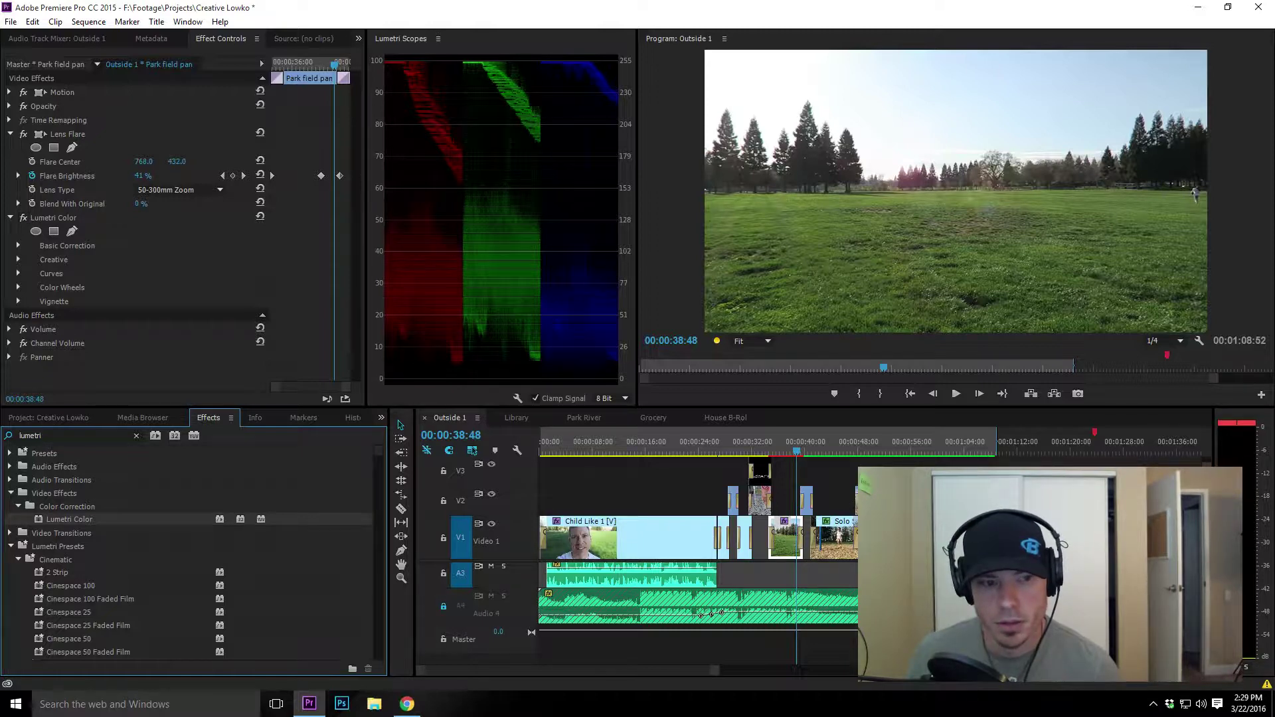
- Shape the clip's Lumetri RGB master curve into an S-curve, raising a point in the highlights and lowering one in the shadows
{"action": "left_click", "coordinate": [65, 219]}
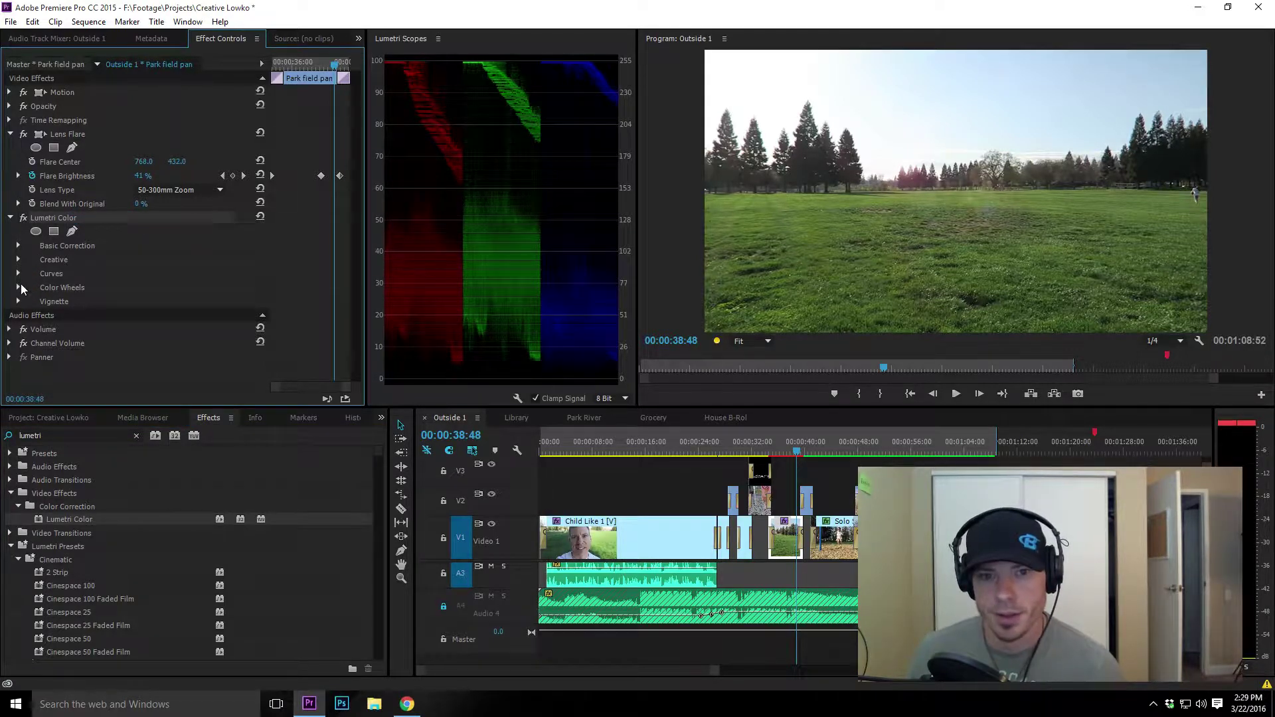
{"action": "left_click", "coordinate": [18, 275]}
{"action": "scroll", "coordinate": [237, 262], "scroll_direction": "down", "scroll_amount": 3}
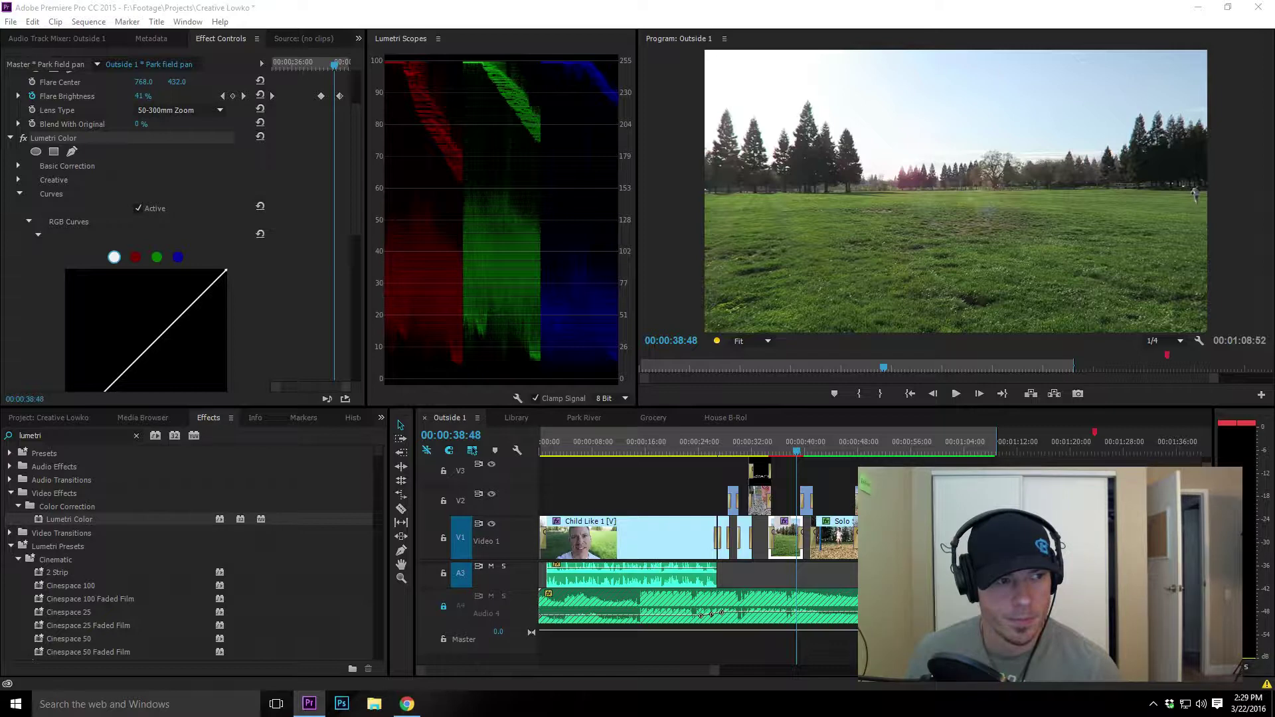
{"action": "left_click", "coordinate": [279, 292]}
{"action": "scroll", "coordinate": [266, 279], "scroll_direction": "down", "scroll_amount": 3}
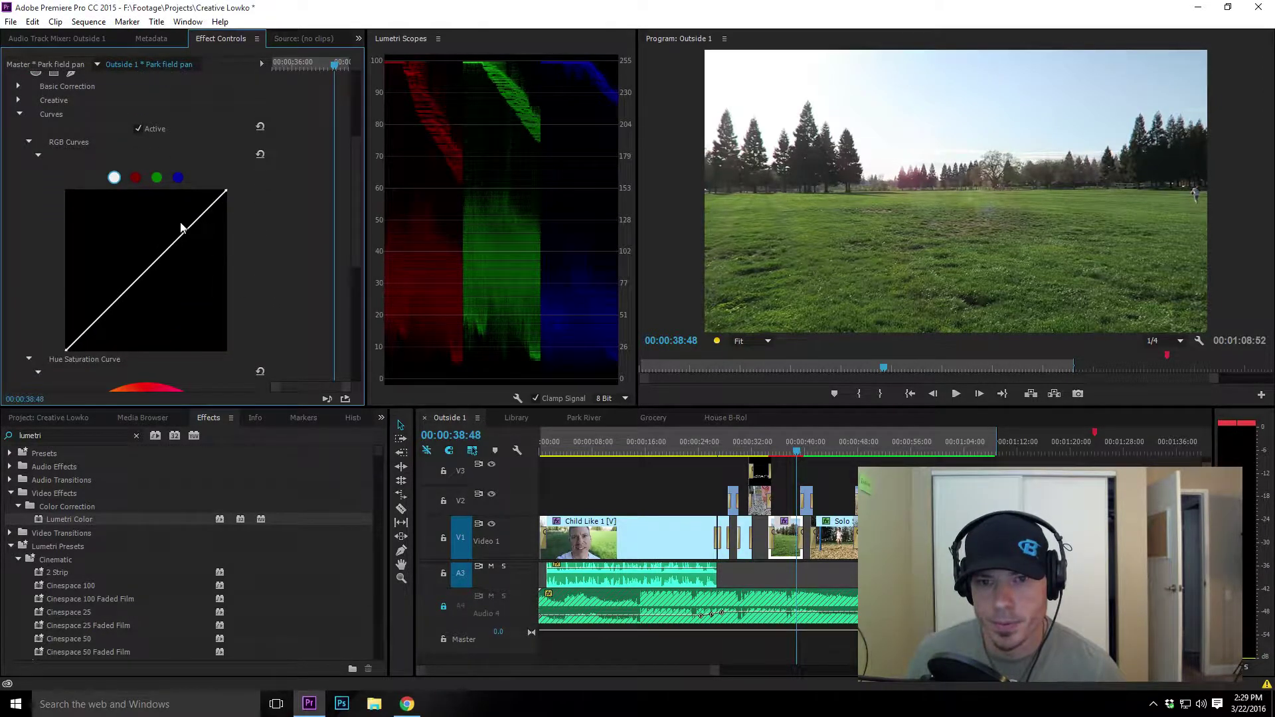
{"action": "left_click_drag", "start_coordinate": [188, 225], "coordinate": [183, 216]}
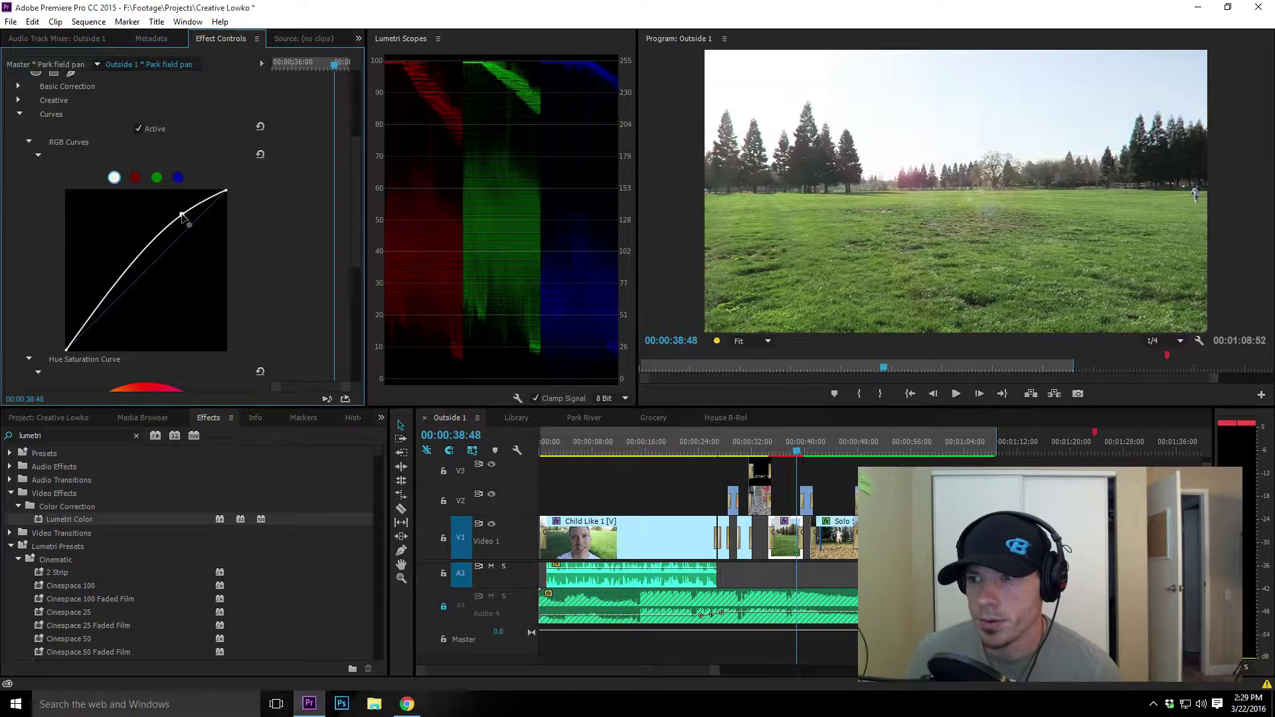
{"action": "left_click_drag", "start_coordinate": [117, 288], "coordinate": [109, 318]}
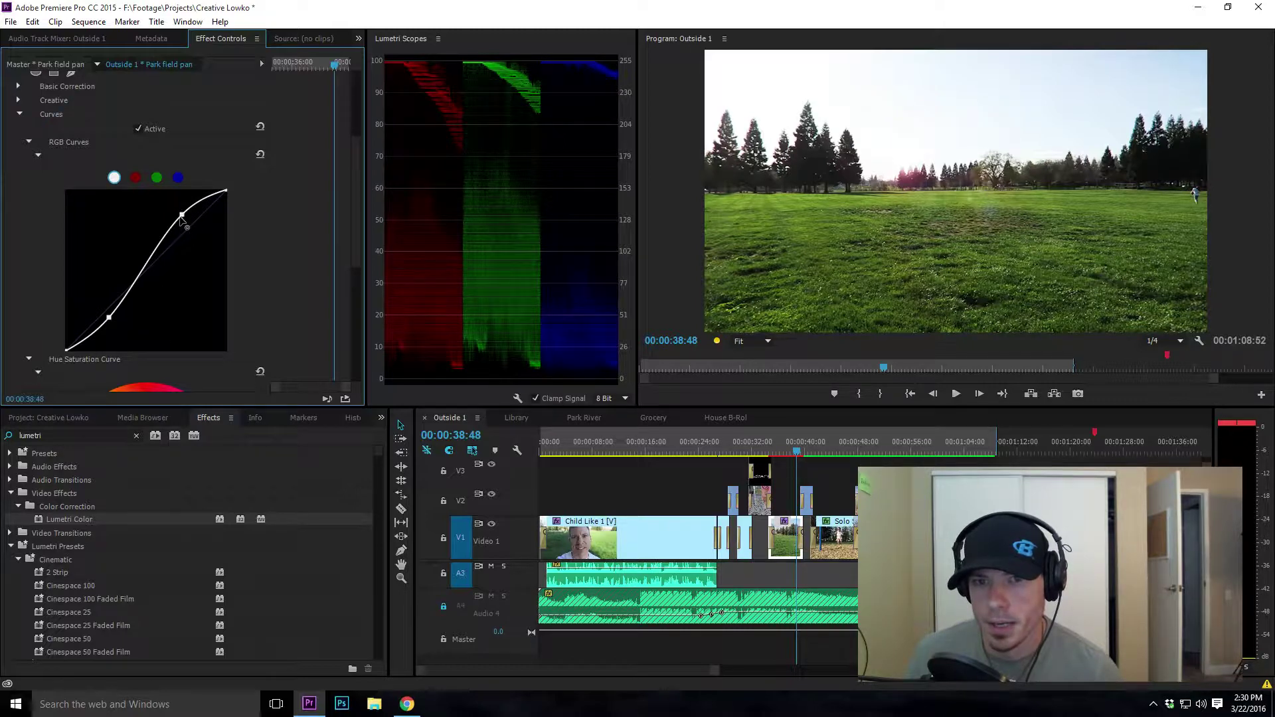
{"action": "mouse_move", "coordinate": [182, 214]}
{"action": "left_mouse_down"}
{"action": "mouse_move", "coordinate": [199, 251]}
{"action": "mouse_move", "coordinate": [158, 219]}
{"action": "mouse_move", "coordinate": [186, 240]}
{"action": "mouse_move", "coordinate": [178, 220]}
{"action": "mouse_move", "coordinate": [167, 229]}
{"action": "mouse_move", "coordinate": [178, 217]}
{"action": "left_mouse_up"}
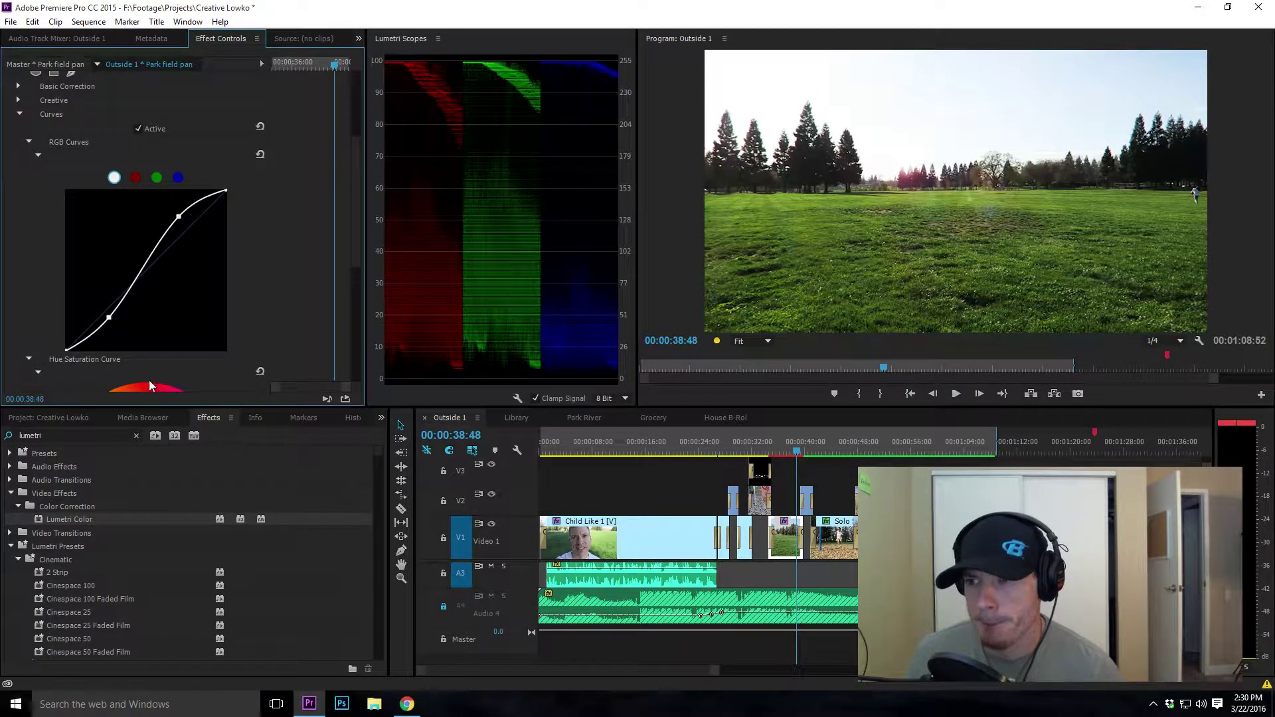
- Collapse the Lens Flare and Lumetri Curves settings and expand the Basic Correction section for the Park field pan clip
{"action": "scroll", "coordinate": [245, 215], "scroll_direction": "up", "scroll_amount": 3}
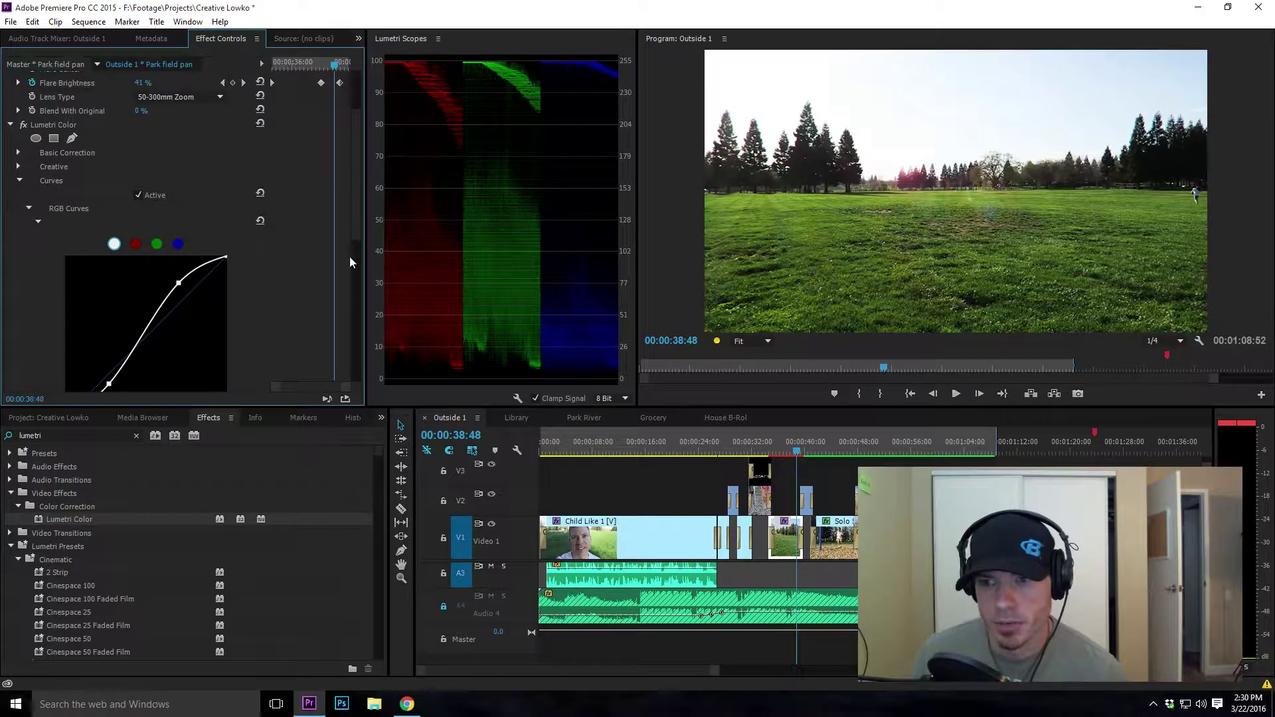
{"action": "scroll", "coordinate": [90, 201], "scroll_direction": "up", "scroll_amount": 4}
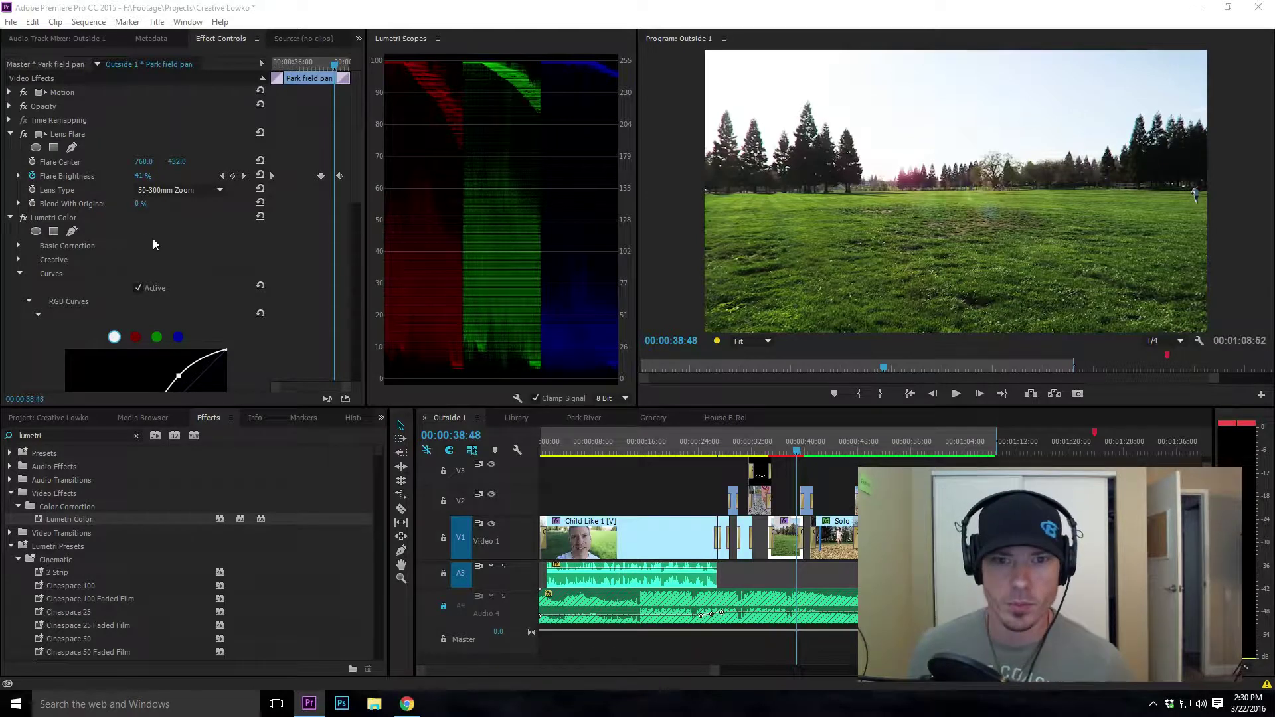
{"action": "left_click", "coordinate": [10, 135]}
{"action": "scroll", "coordinate": [54, 177], "scroll_direction": "down", "scroll_amount": 2}
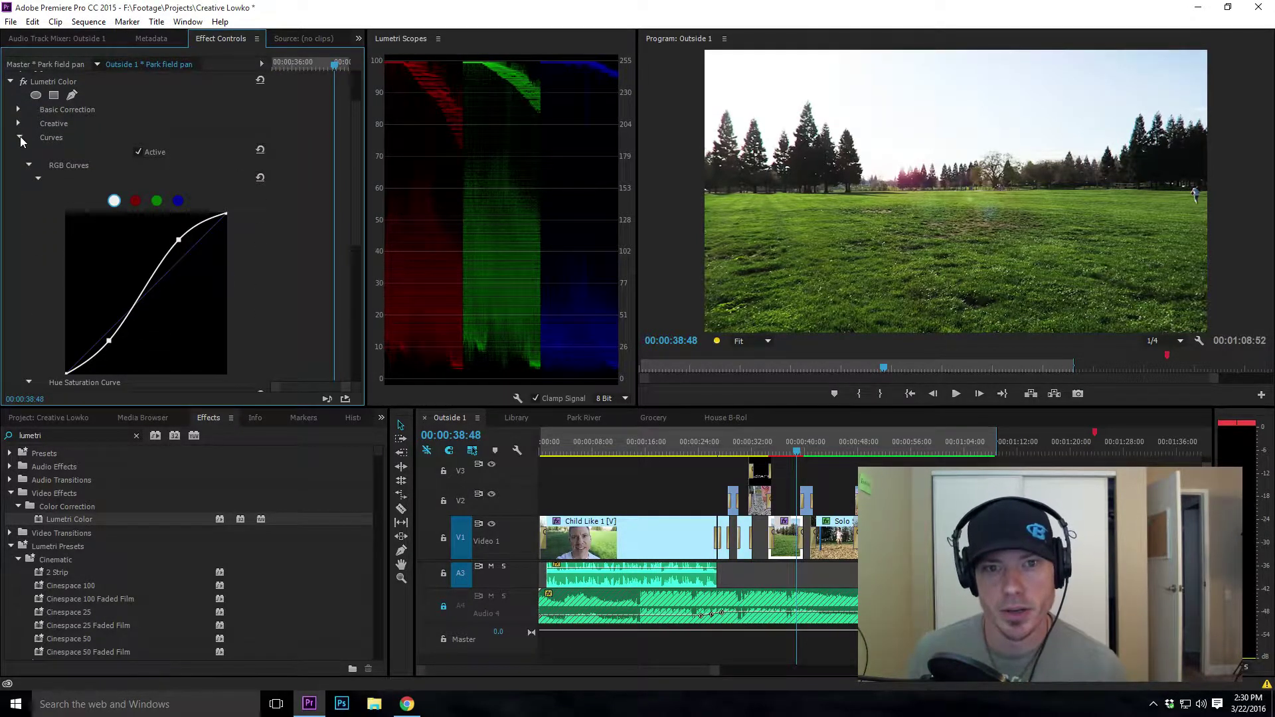
{"action": "left_click", "coordinate": [20, 140]}
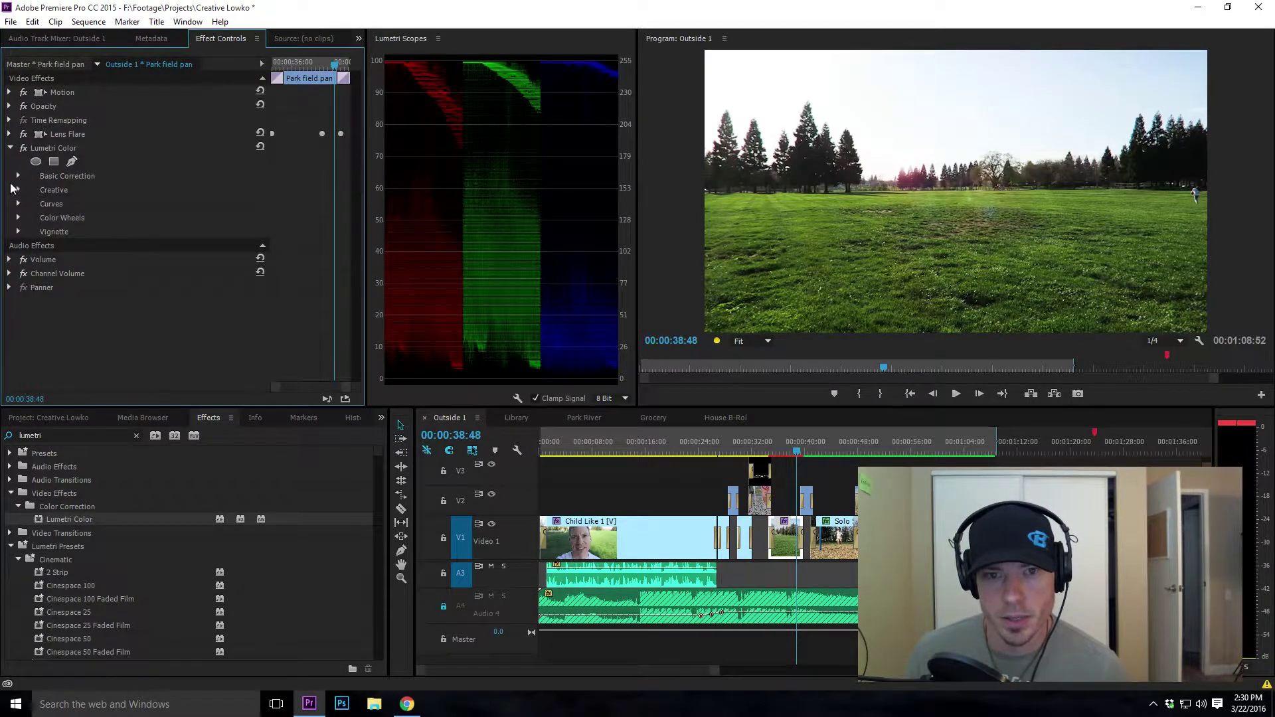
{"action": "left_click", "coordinate": [19, 176]}
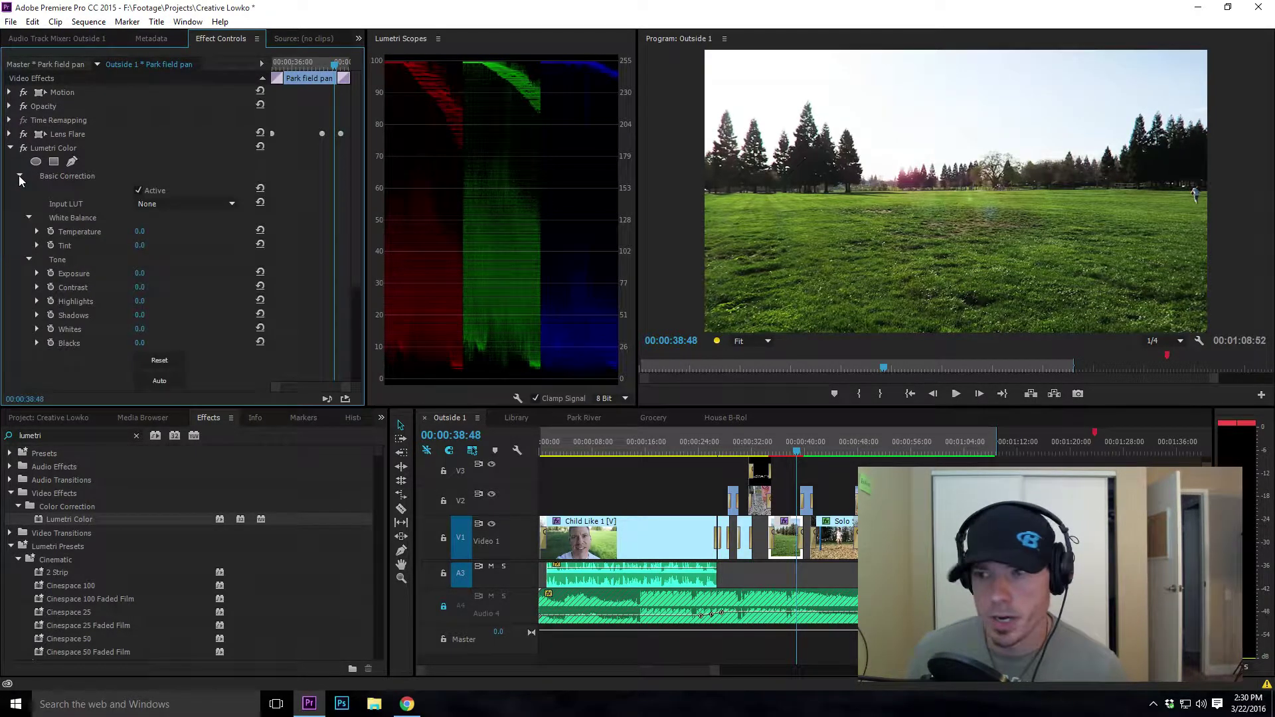
- Try a white balance temperature of 20 in the clip's Basic Correction settings and reset it to the default
{"action": "left_click", "coordinate": [140, 231]}
{"action": "type", "text": "32"}
{"action": "key", "text": "Return"}
{"action": "left_click_drag", "start_coordinate": [141, 231], "coordinate": [132, 231]}
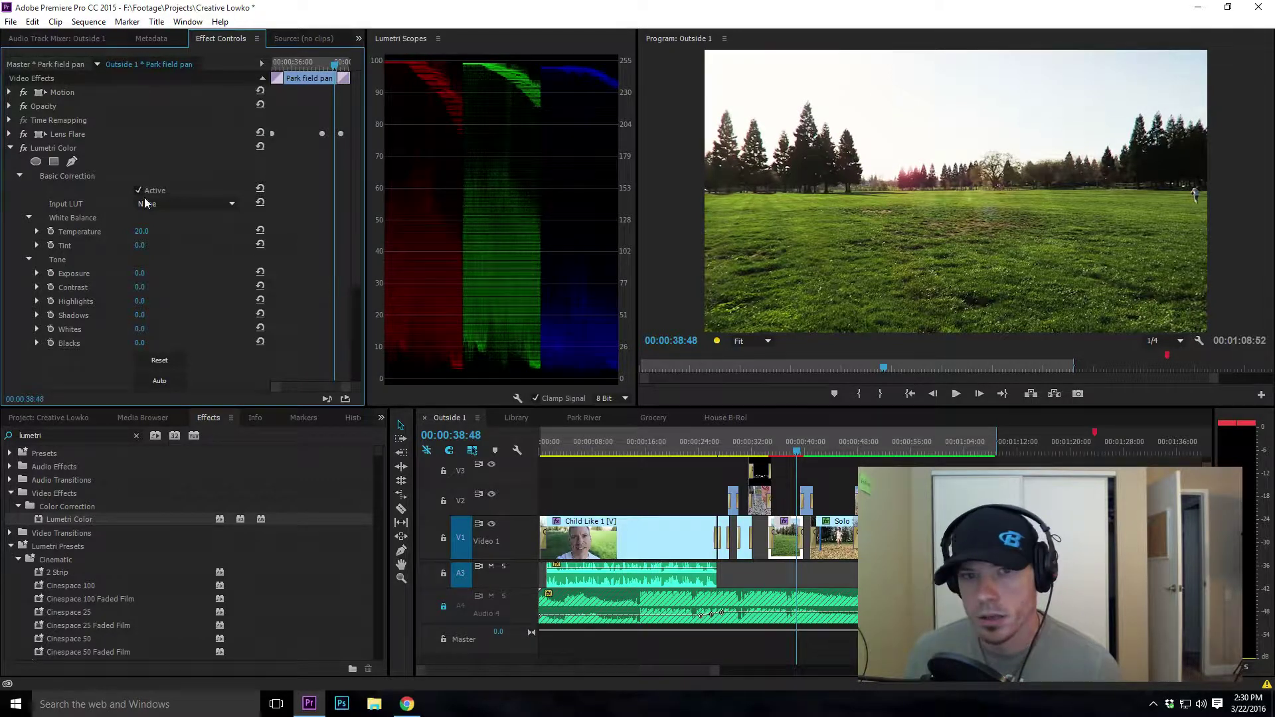
{"action": "left_click", "coordinate": [260, 231]}
- Set the Basic Correction white balance temperature of the Park field pan clip to 27
{"action": "left_click", "coordinate": [140, 231]}
{"action": "type", "text": "17"}
{"action": "key", "text": "Return"}
{"action": "type", "text": "27"}
{"action": "key", "text": "Return"}
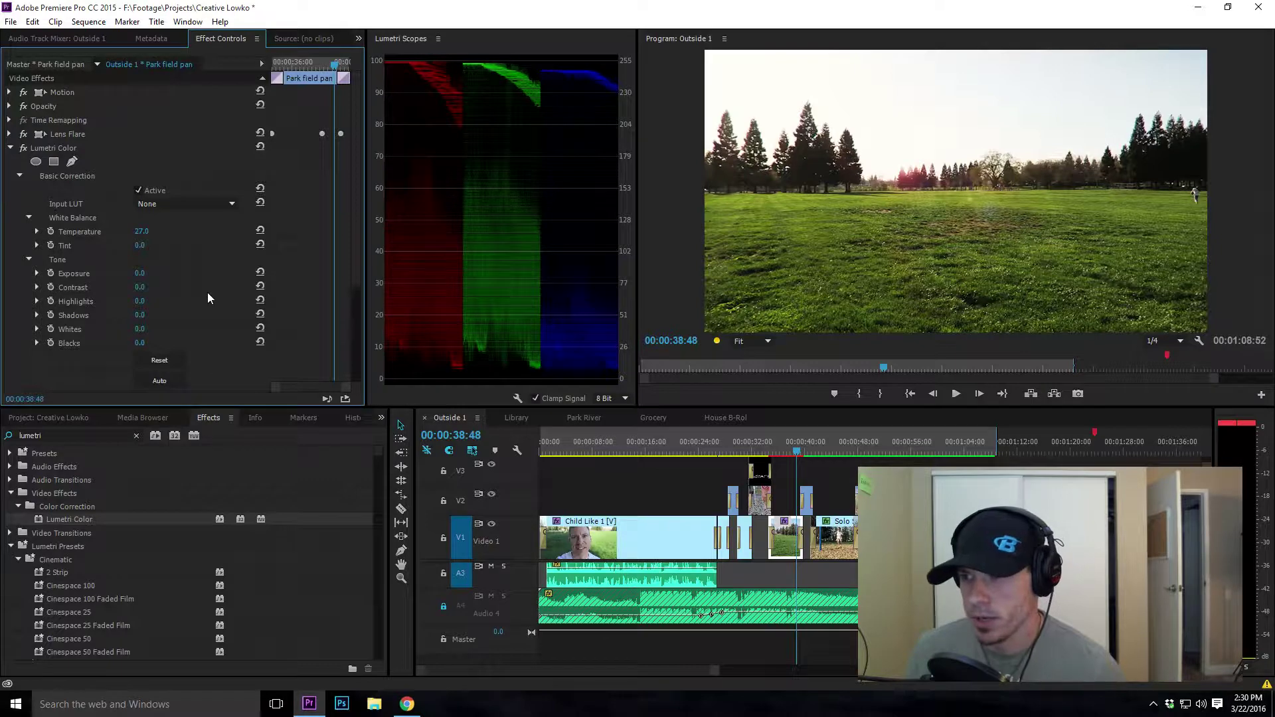
- Try a Blacks value of 20 in the Basic Correction tone settings and reset it to the default
{"action": "scroll", "coordinate": [133, 282], "scroll_direction": "down", "scroll_amount": 3}
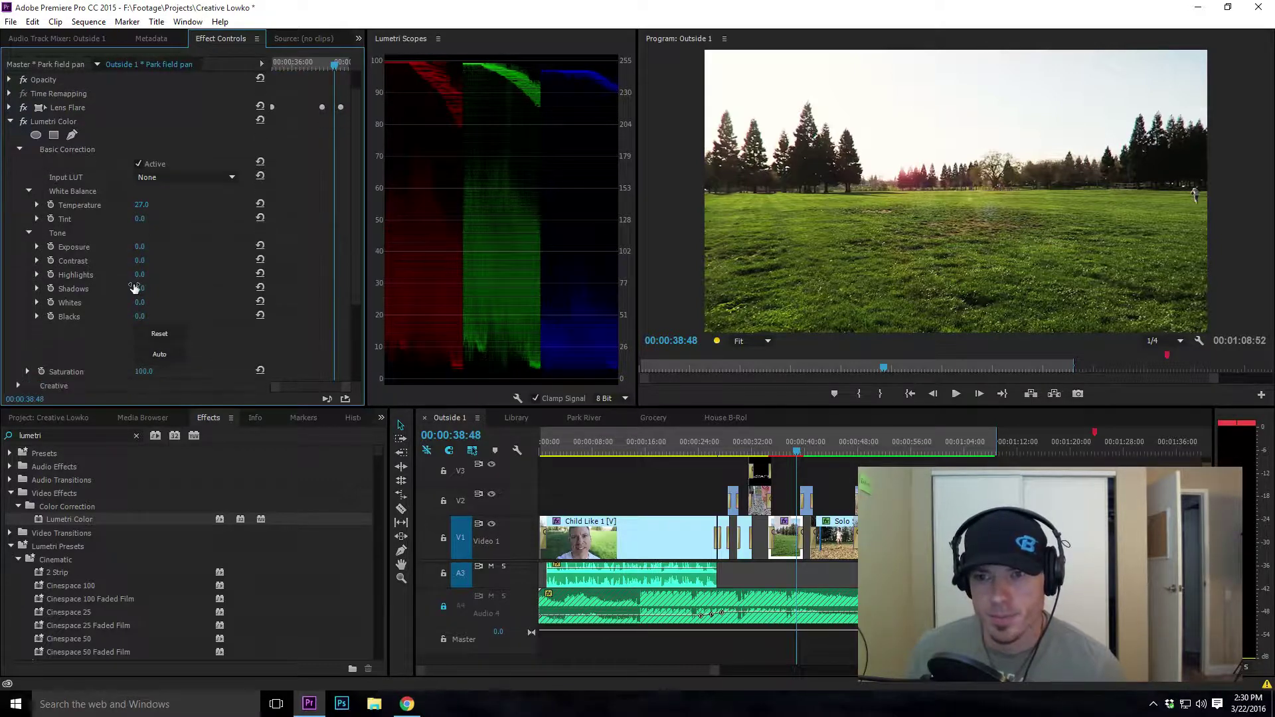
{"action": "left_click_drag", "start_coordinate": [138, 304], "coordinate": [167, 303]}
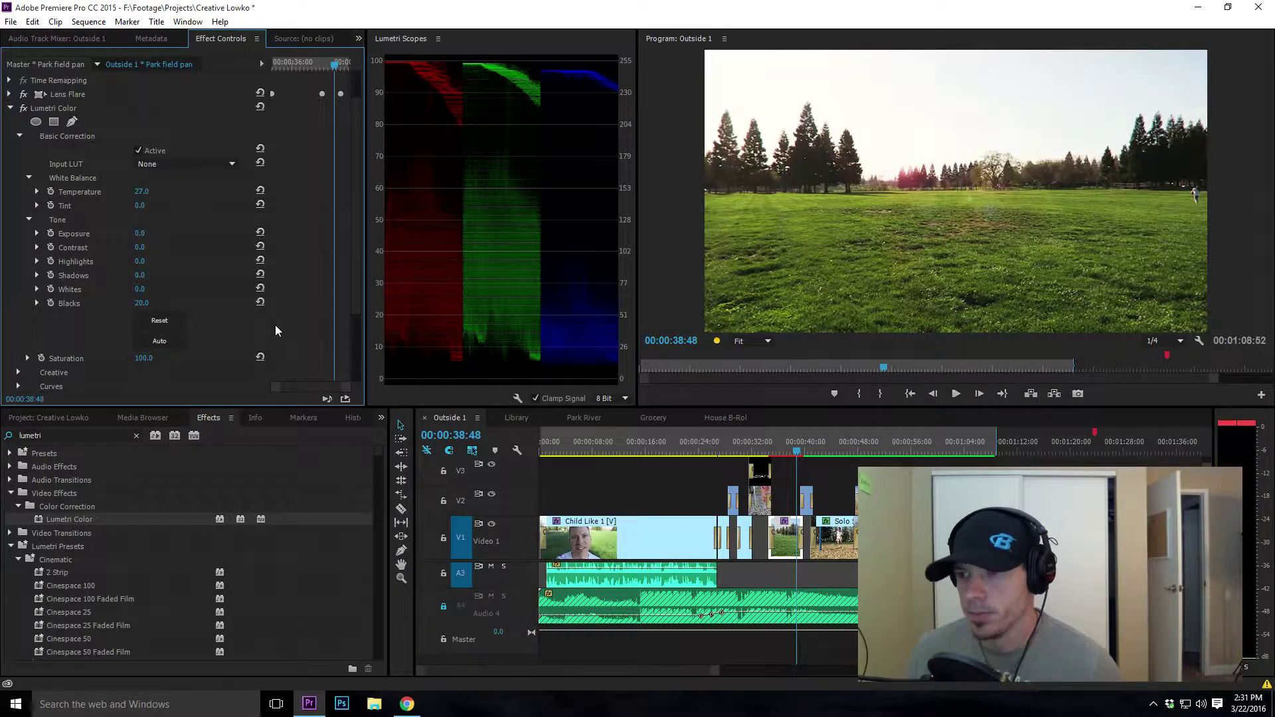
{"action": "left_click", "coordinate": [261, 303]}
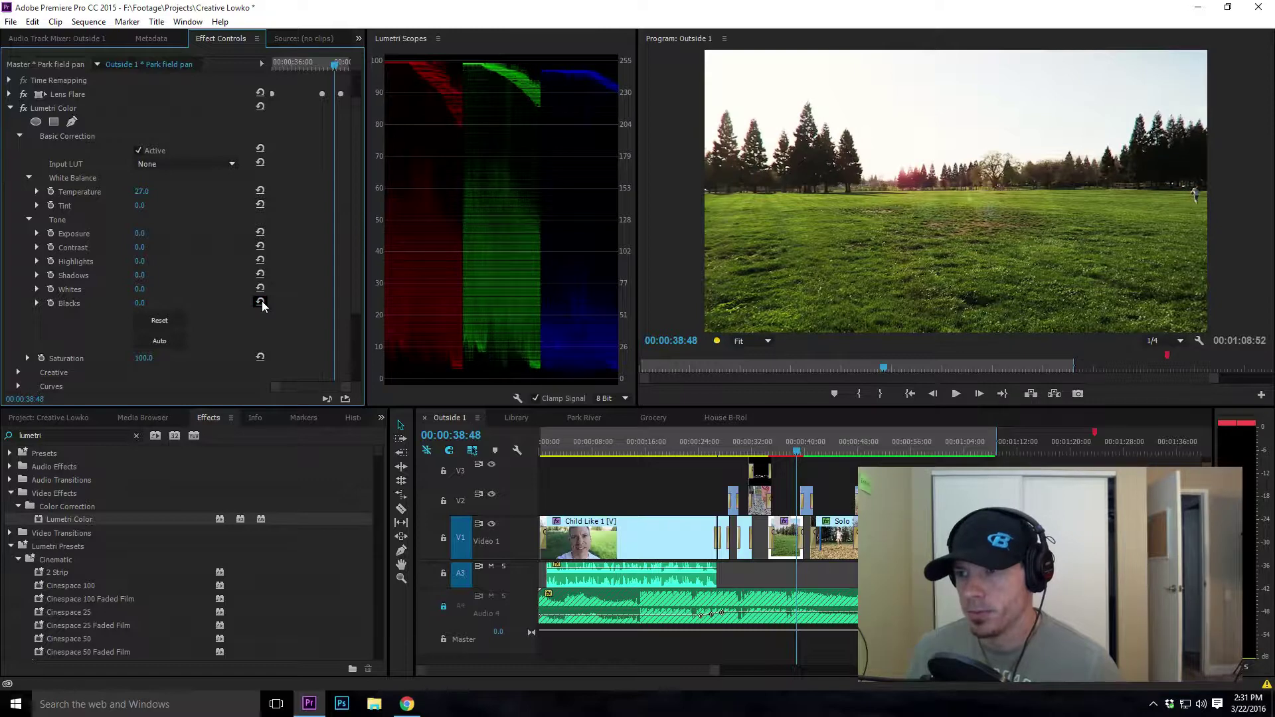
- Set the Park field pan clip's Blacks to 20, and try a higher Whites value before resetting it to the default
{"action": "left_click", "coordinate": [140, 303]}
{"action": "type", "text": "20"}
{"action": "key", "text": "Return"}
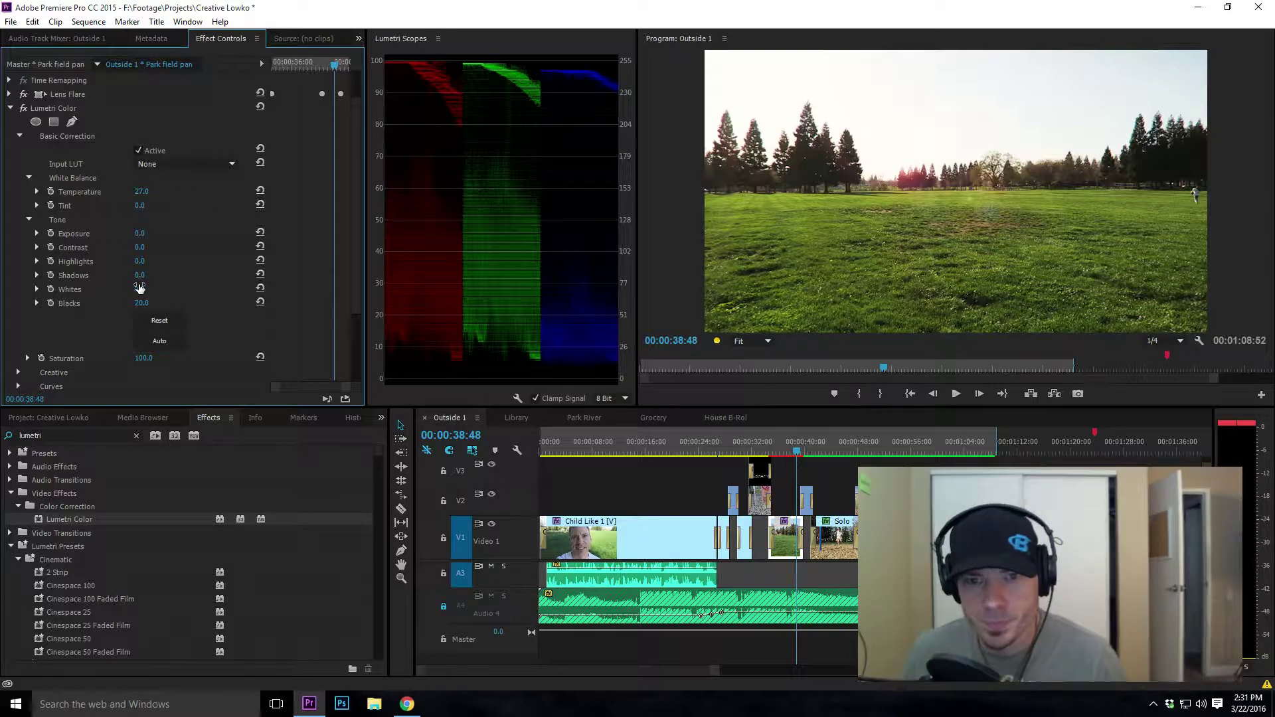
{"action": "left_click_drag", "start_coordinate": [144, 292], "coordinate": [189, 292]}
{"action": "left_click", "coordinate": [263, 287]}
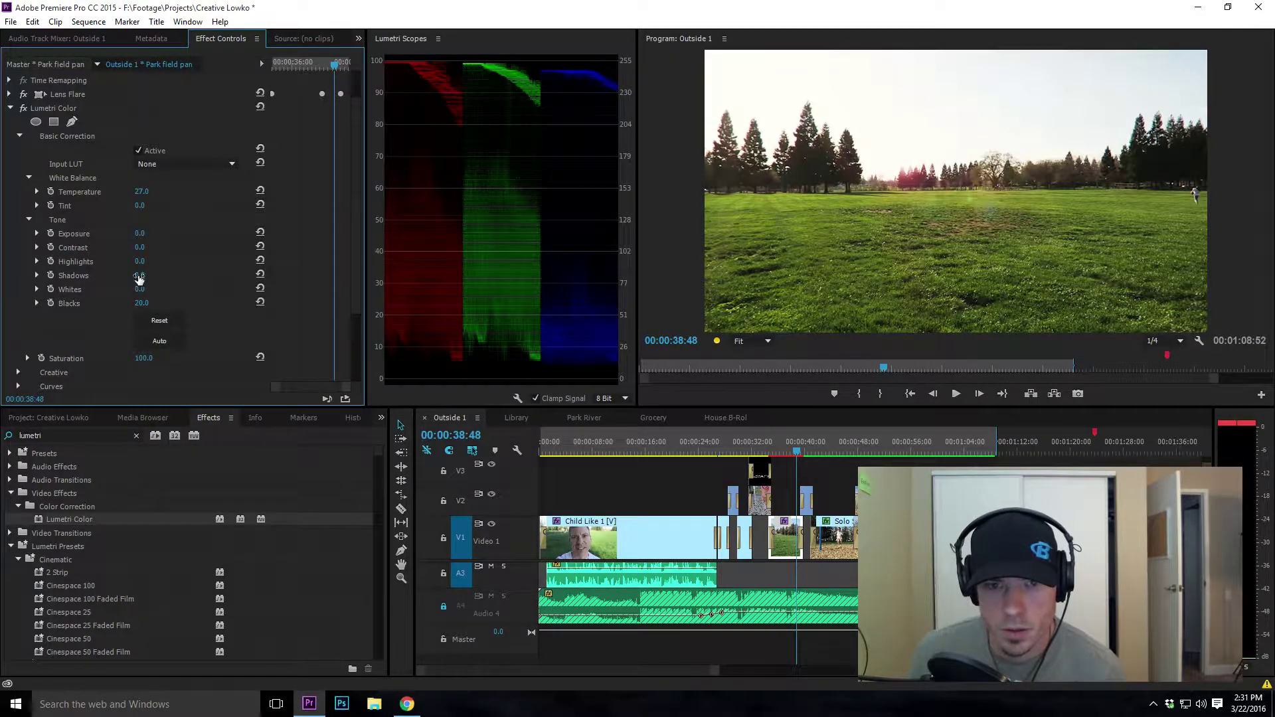
- Set the Park field pan clip's Highlights to -1 and Contrast to 5 in the Basic Correction tone settings
{"action": "mouse_move", "coordinate": [146, 268]}
{"action": "left_mouse_down"}
{"action": "mouse_move", "coordinate": [84, 268]}
{"action": "mouse_move", "coordinate": [234, 268]}
{"action": "mouse_move", "coordinate": [145, 268]}
{"action": "left_mouse_up"}
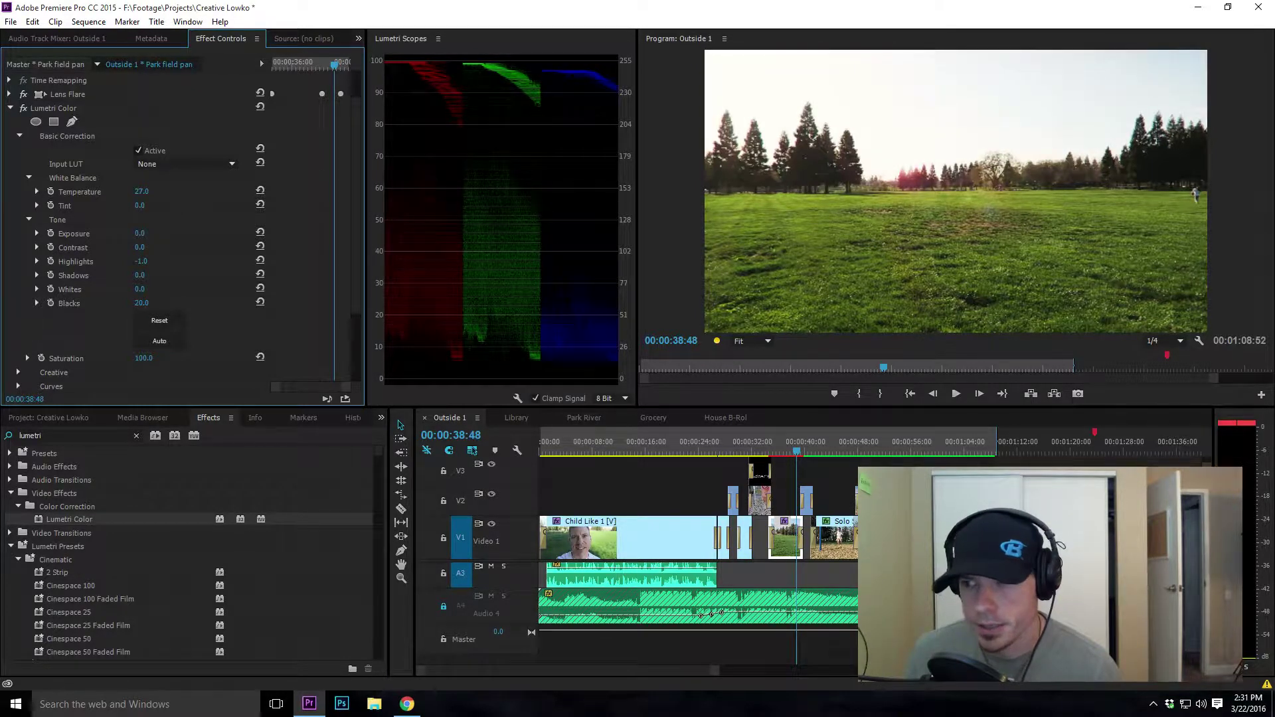
{"action": "left_click", "coordinate": [136, 247]}
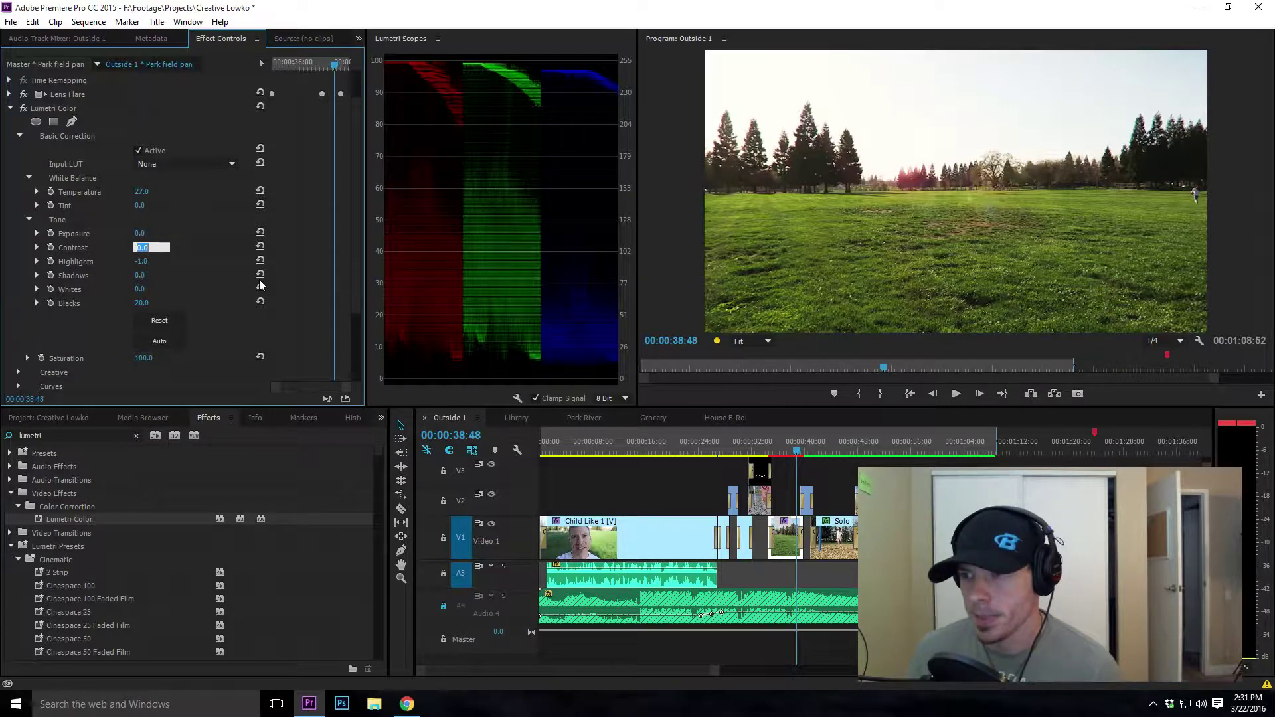
{"action": "mouse_move", "coordinate": [152, 253]}
{"action": "left_mouse_down"}
{"action": "mouse_move", "coordinate": [80, 253]}
{"action": "mouse_move", "coordinate": [159, 252]}
{"action": "left_mouse_up"}
{"action": "left_click", "coordinate": [142, 247]}
{"action": "type", "text": "5"}
{"action": "key", "text": "Return"}
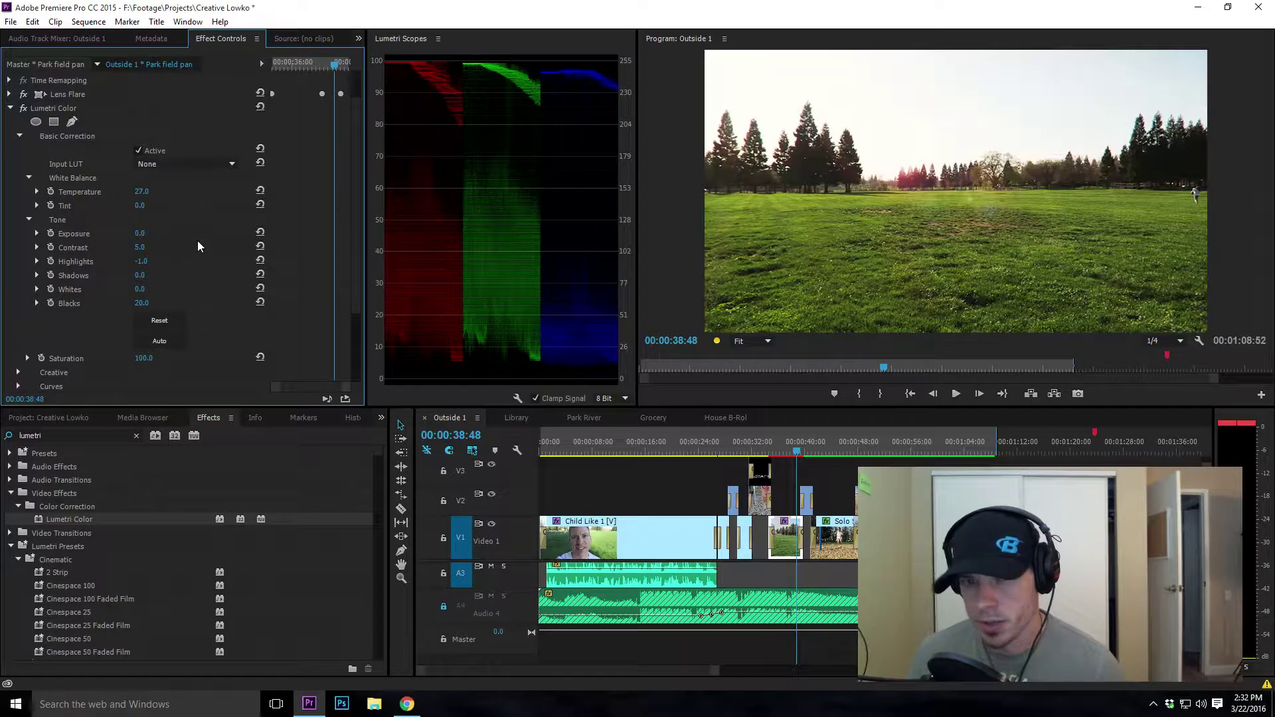
- Try Exposure values of 1 and -1 on the Park field pan clip and return it to 0
{"action": "left_click", "coordinate": [140, 233]}
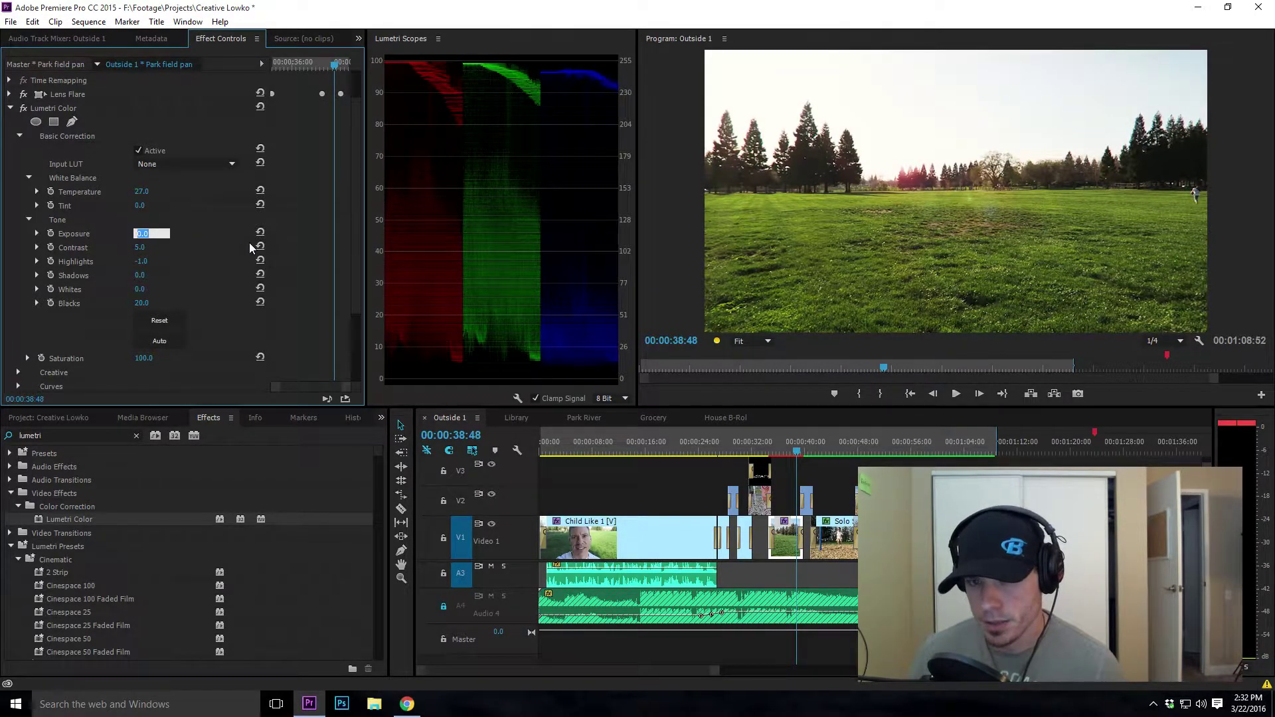
{"action": "key", "text": "Up"}
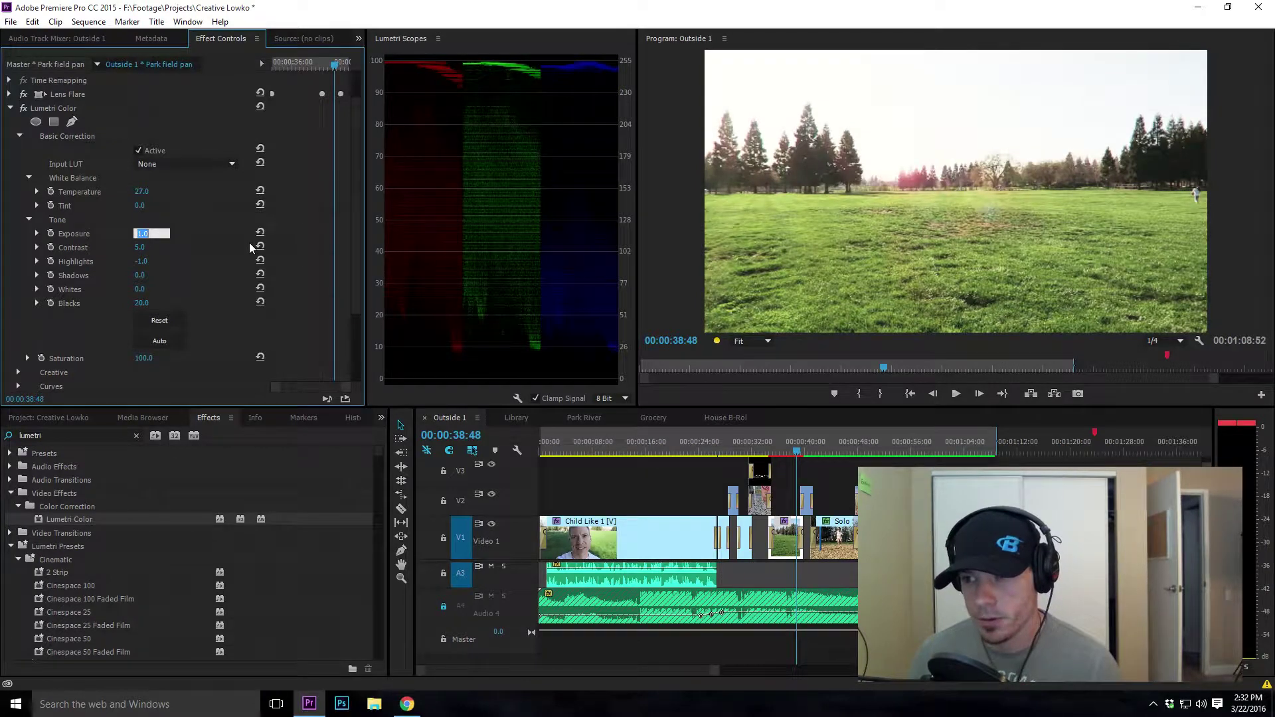
{"action": "key", "text": "Down"}
{"action": "key", "text": "Down"}
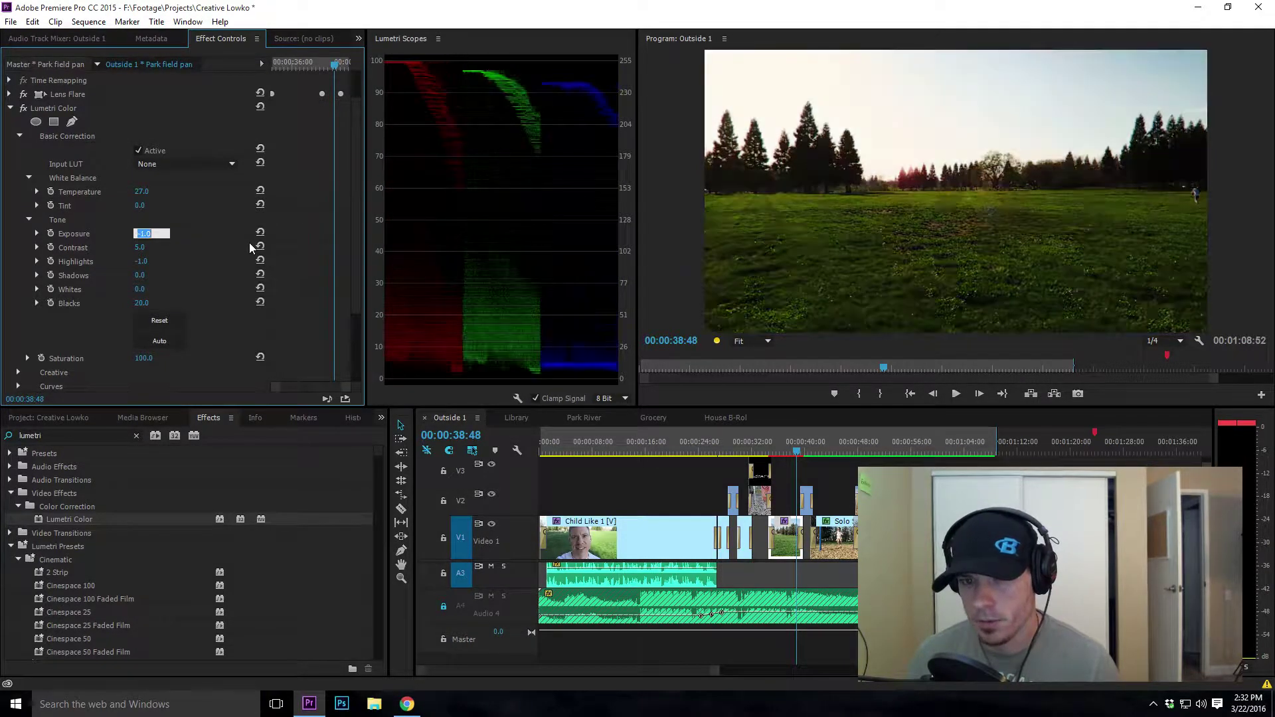
{"action": "key", "text": "Up"}
{"action": "key", "text": "Up"}
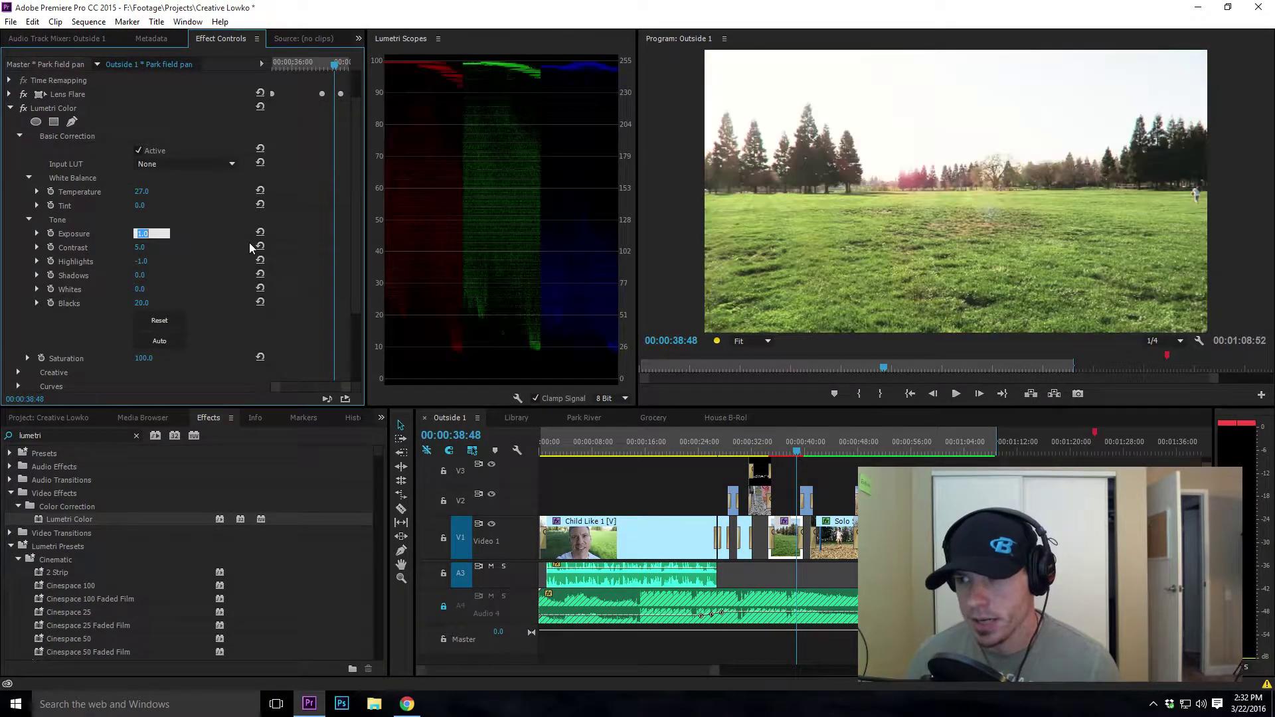
{"action": "key", "text": "Down"}
{"action": "key", "text": "Up"}
{"action": "key", "text": "Down"}
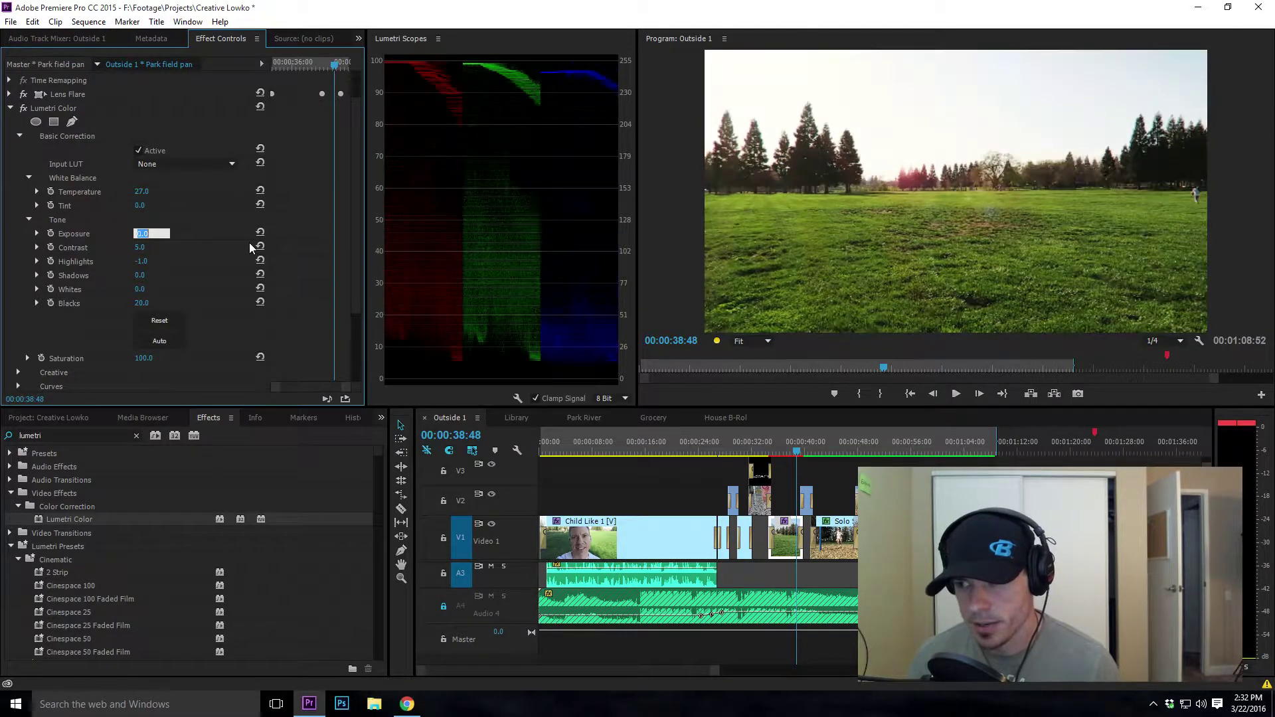
{"action": "key", "text": "Up"}
{"action": "key", "text": "Down"}
{"action": "key", "text": "Down"}
{"action": "key", "text": "Up"}
{"action": "key", "text": "Down"}
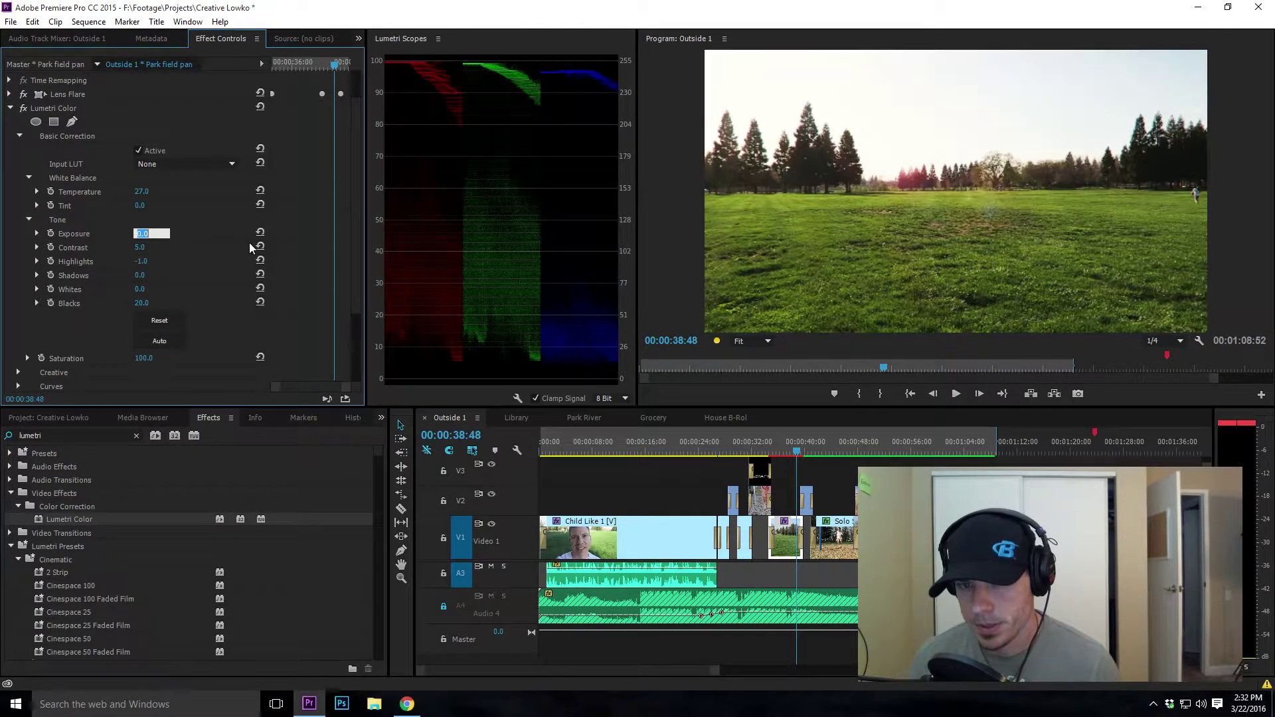
{"action": "left_click", "coordinate": [224, 235]}
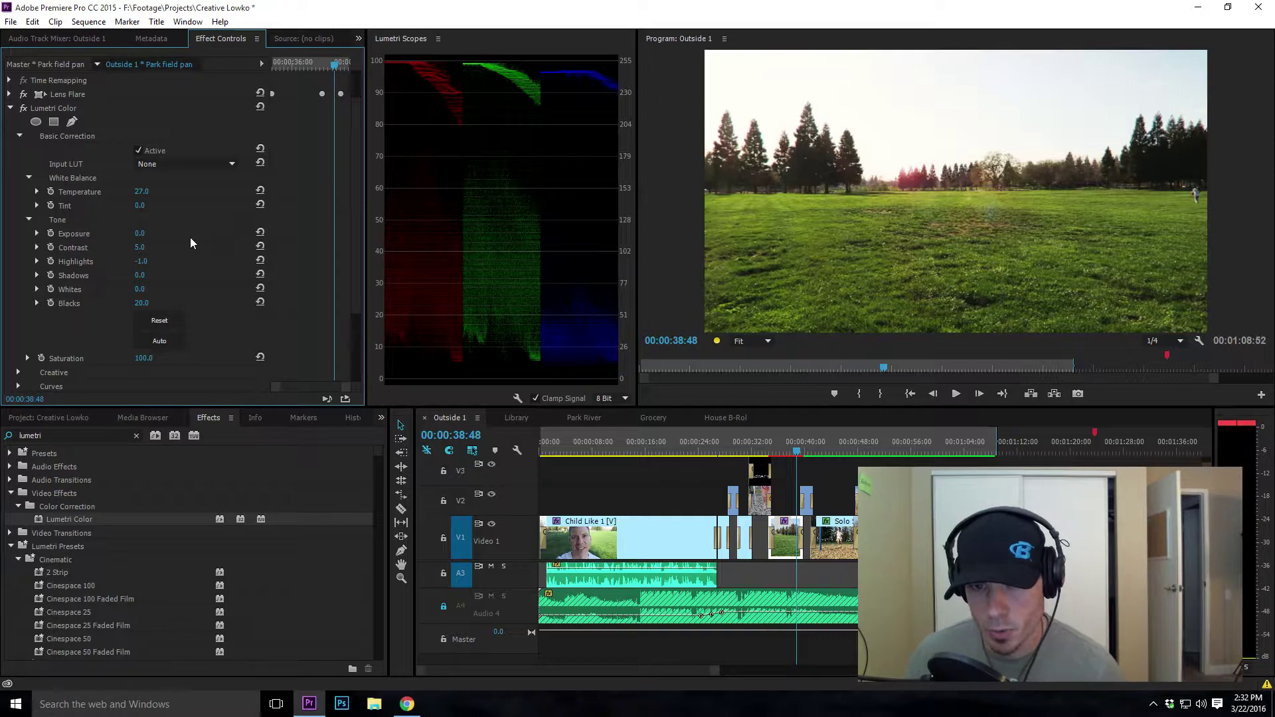
- Set the Park field pan clip's Saturation to 120 in the Basic Correction settings
{"action": "scroll", "coordinate": [132, 361], "scroll_direction": "down", "scroll_amount": 1}
{"action": "scroll", "coordinate": [133, 360], "scroll_direction": "down", "scroll_amount": 1}
{"action": "left_click_drag", "start_coordinate": [144, 332], "coordinate": [158, 331]}
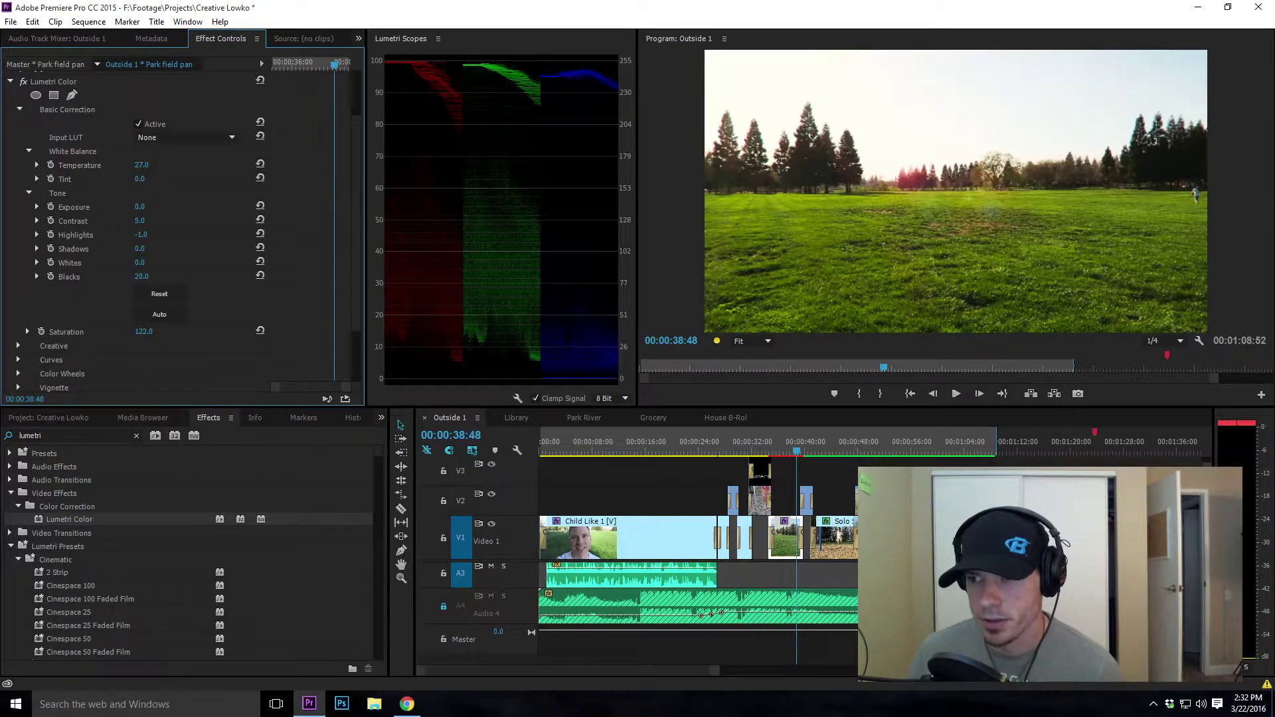
{"action": "left_click", "coordinate": [142, 332]}
{"action": "type", "text": "120"}
{"action": "key", "text": "Return"}
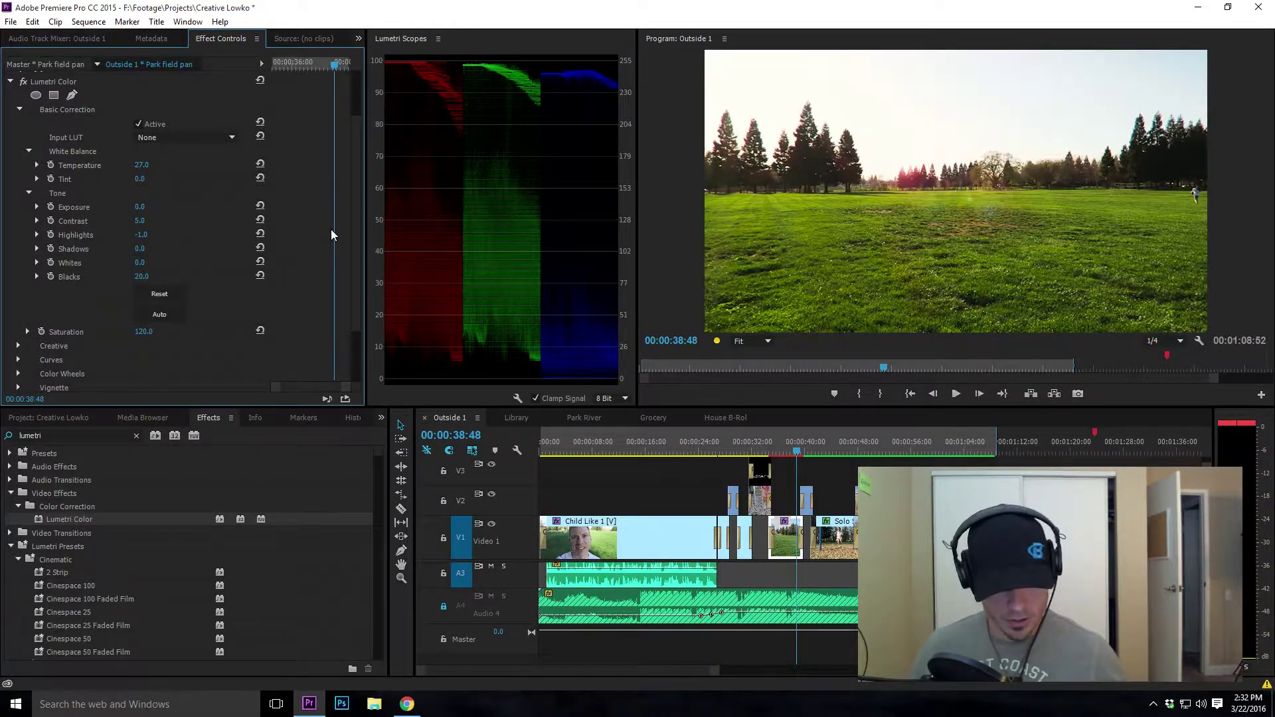
- Collapse the Lumetri Color settings and compare the Park field pan frame full screen with the effect on and off
{"action": "key", "text": "ctrl+grave"}
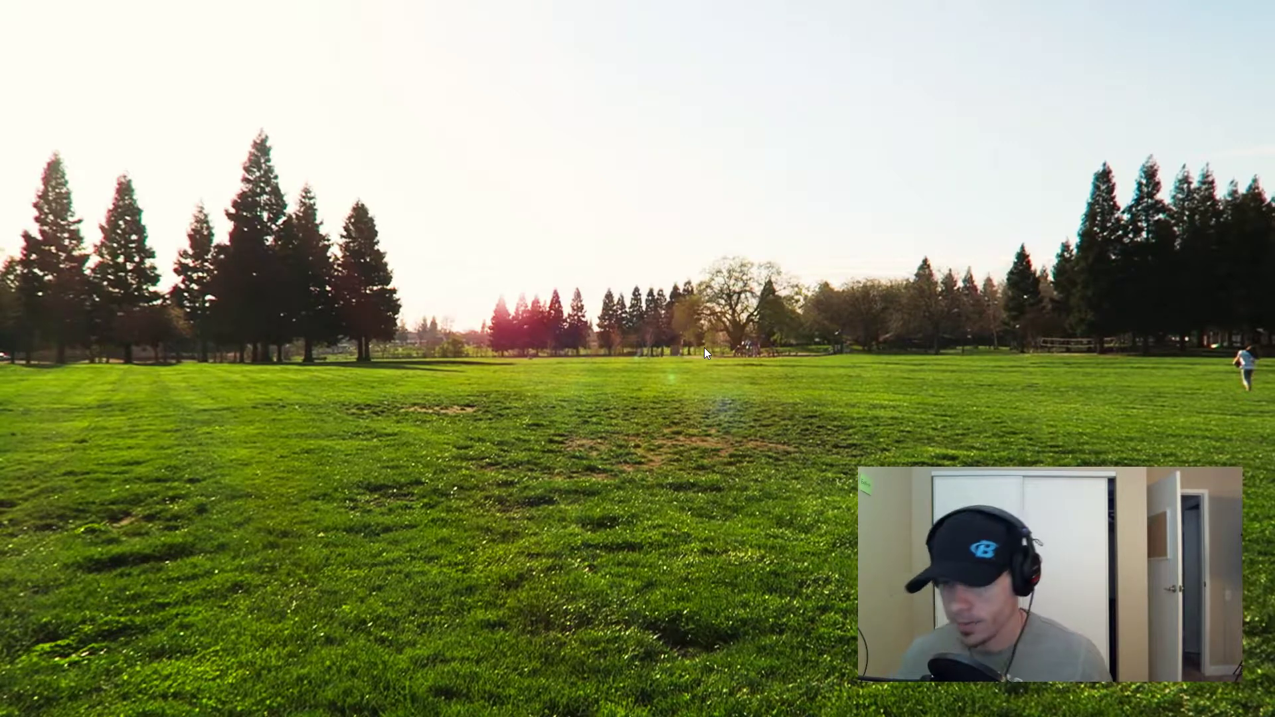
{"action": "key", "text": "ctrl+grave"}
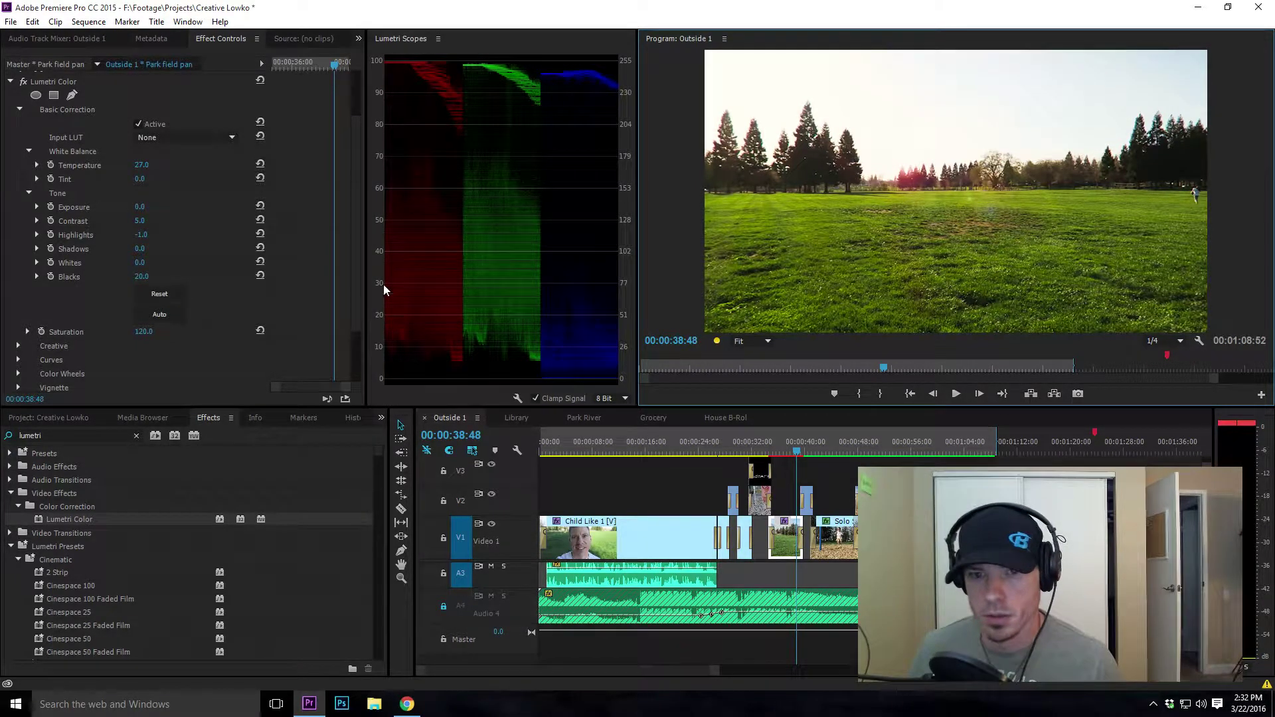
{"action": "scroll", "coordinate": [30, 107], "scroll_direction": "up", "scroll_amount": 1}
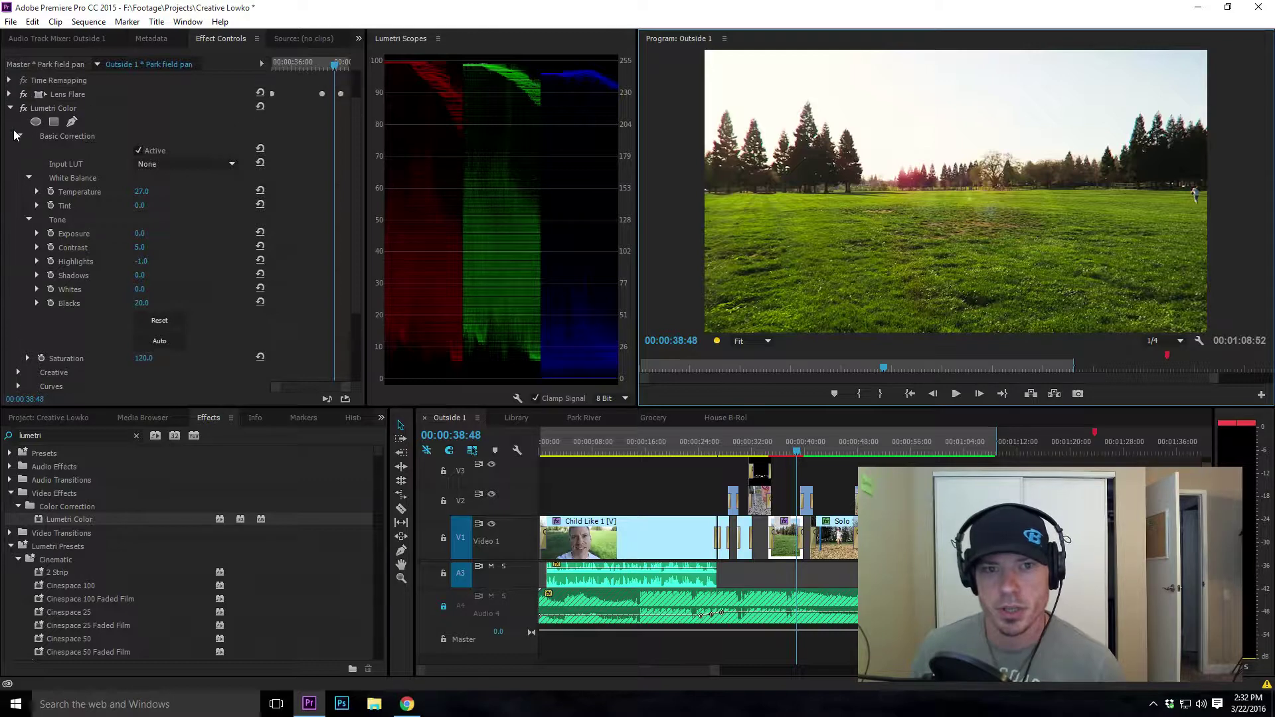
{"action": "left_click", "coordinate": [11, 107]}
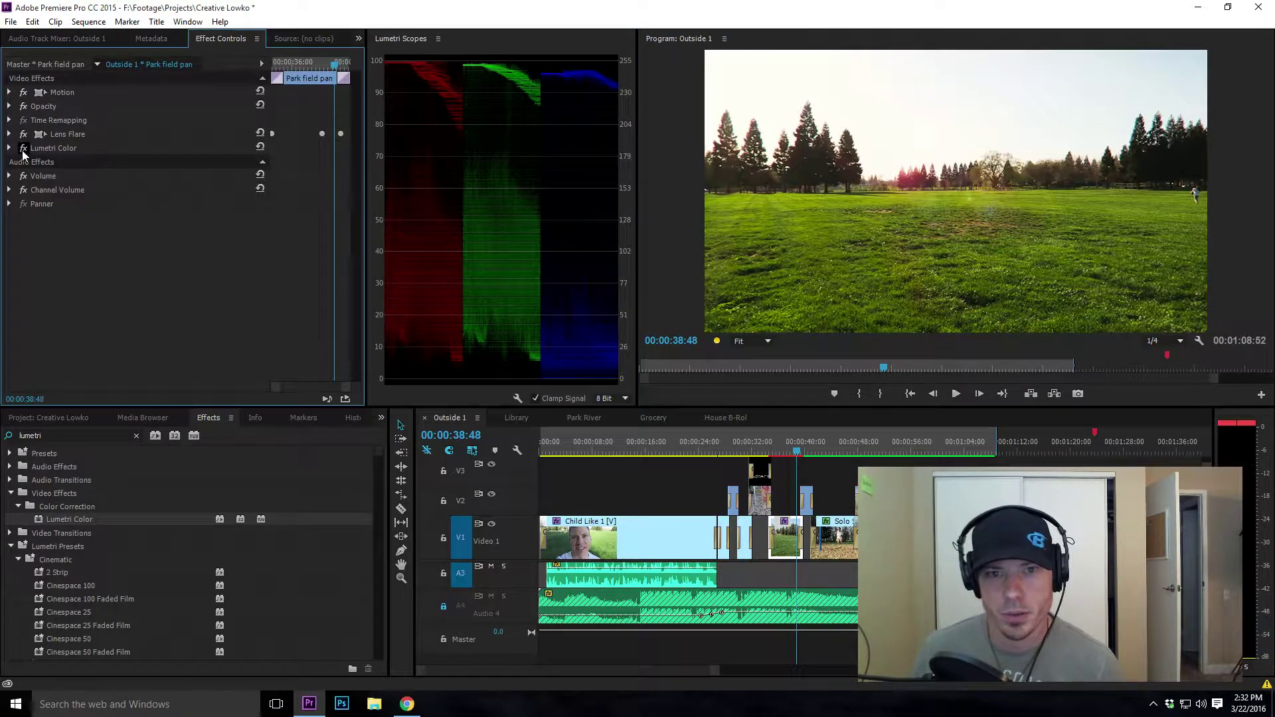
{"action": "left_click", "coordinate": [23, 149]}
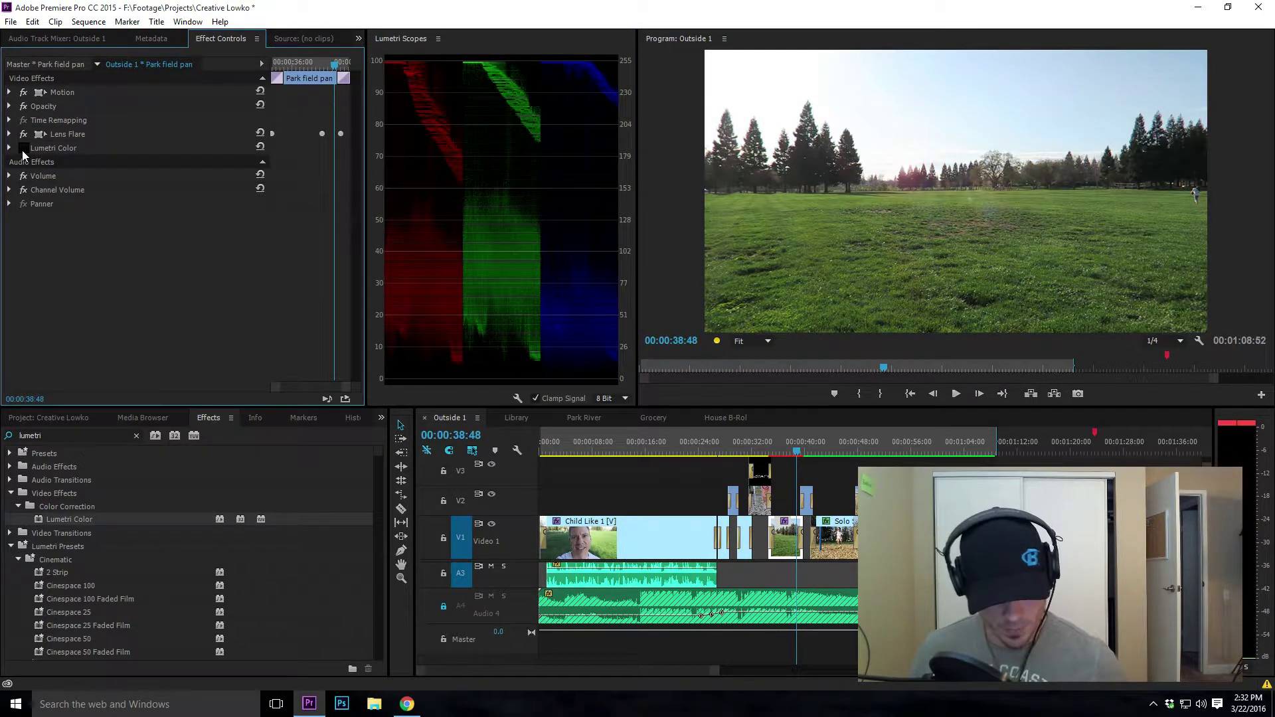
{"action": "key", "text": "ctrl+grave"}
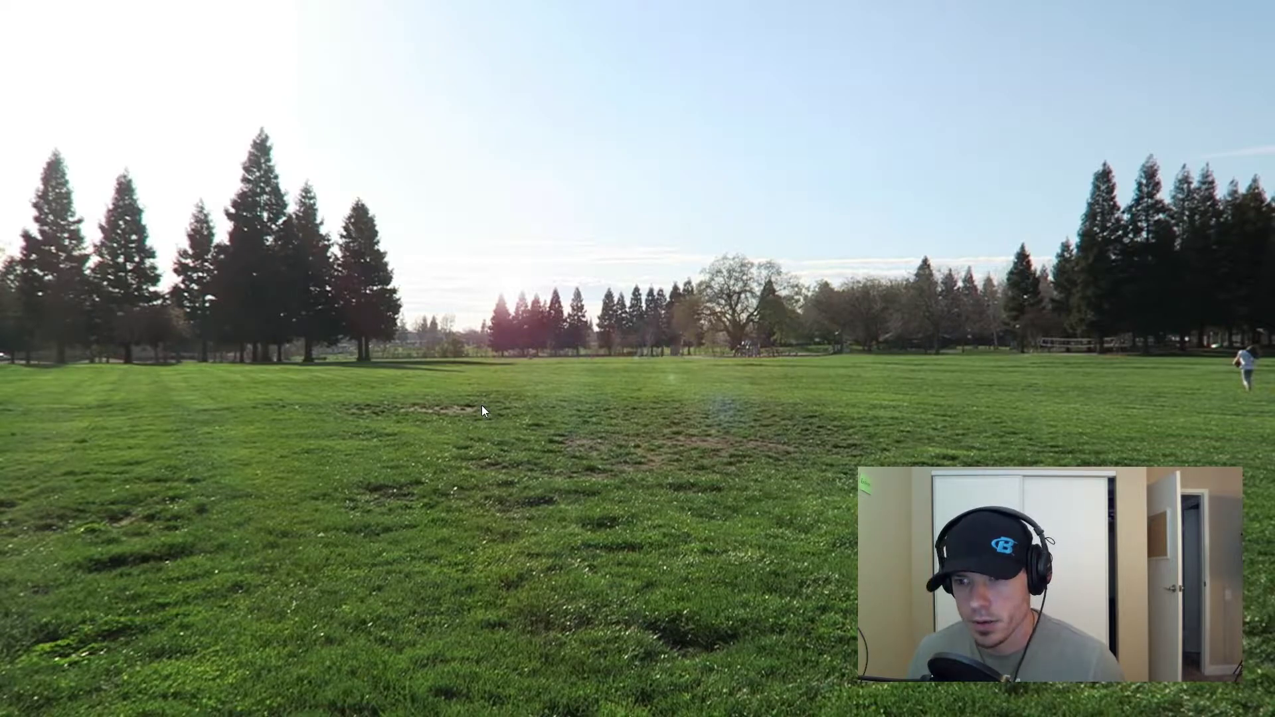
{"action": "key", "text": "ctrl+grave"}
{"action": "left_click", "coordinate": [23, 147]}
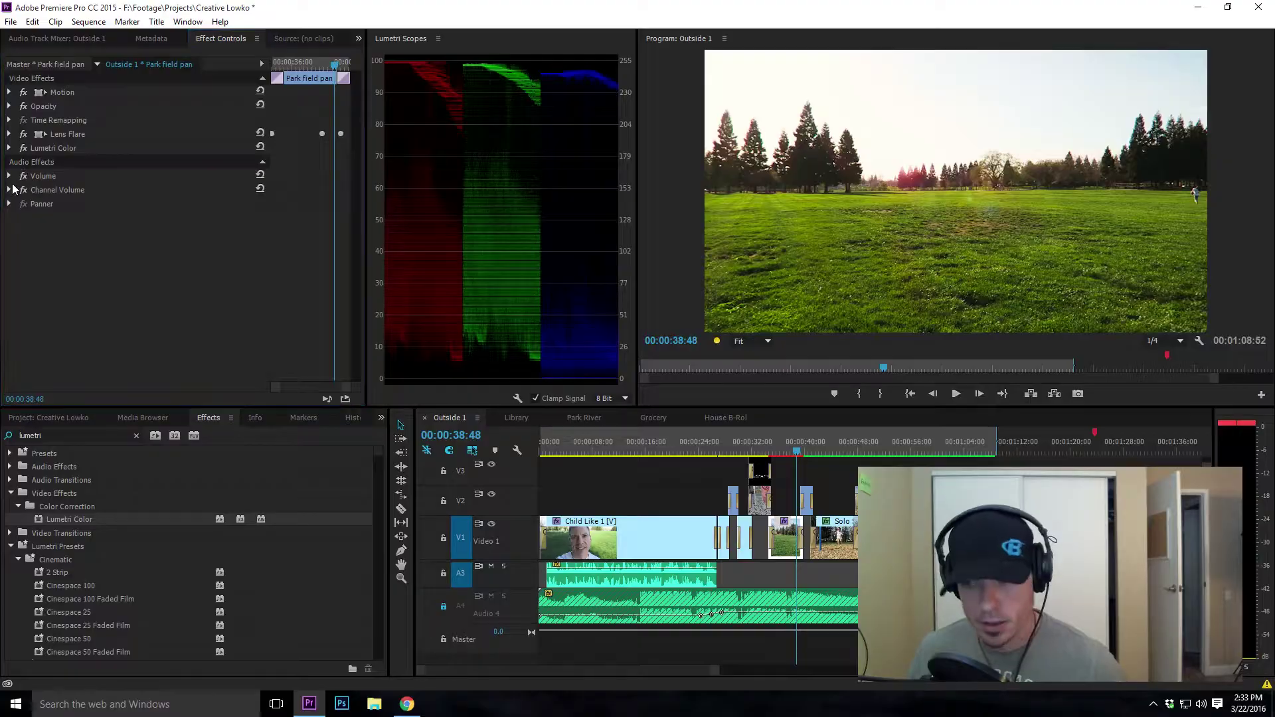
{"action": "key", "text": "ctrl+grave"}
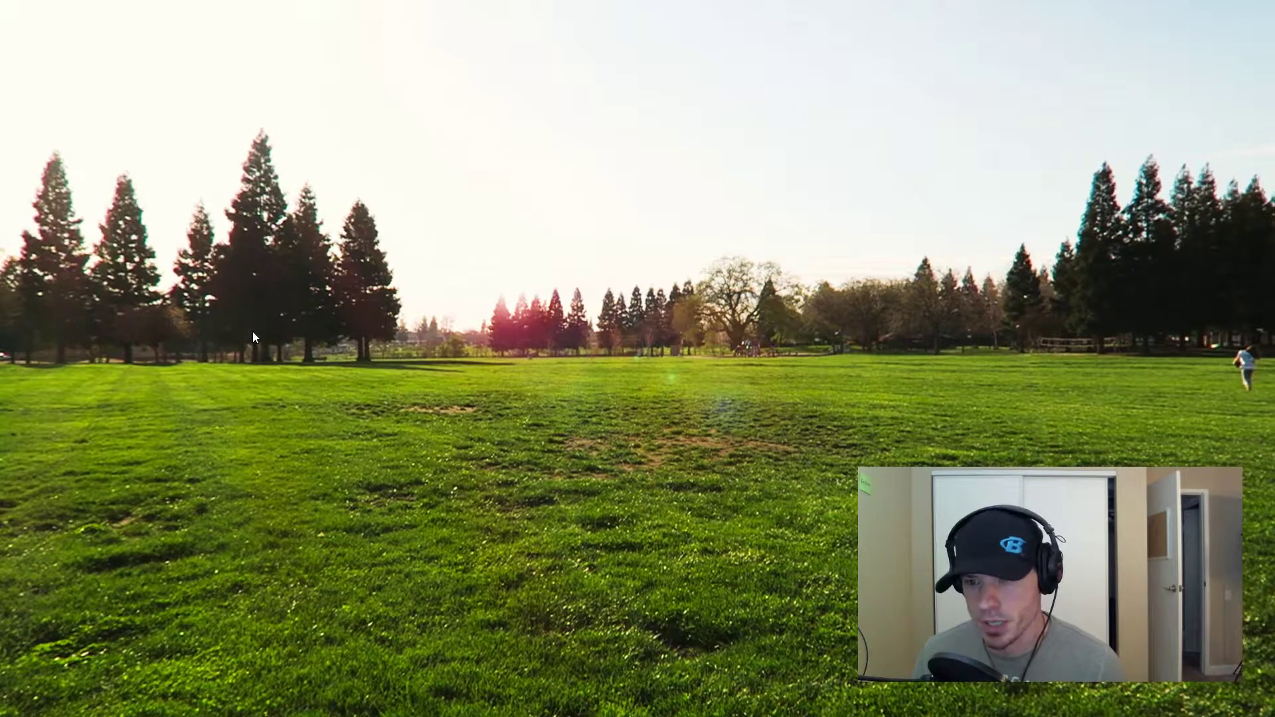
{"action": "key", "text": "ctrl+grave"}
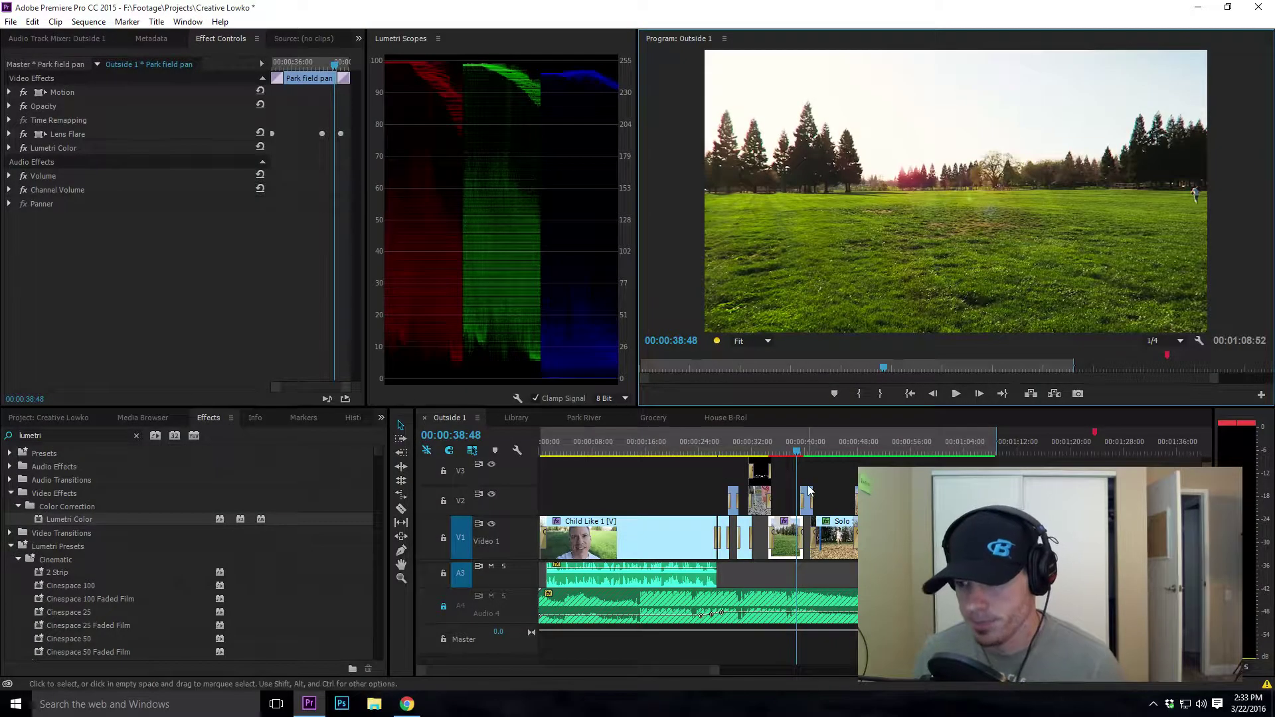
- Move the playhead to 00:00:40:34 over the Park walking field clip and copy the Park field pan clip
{"action": "left_click", "coordinate": [842, 552]}
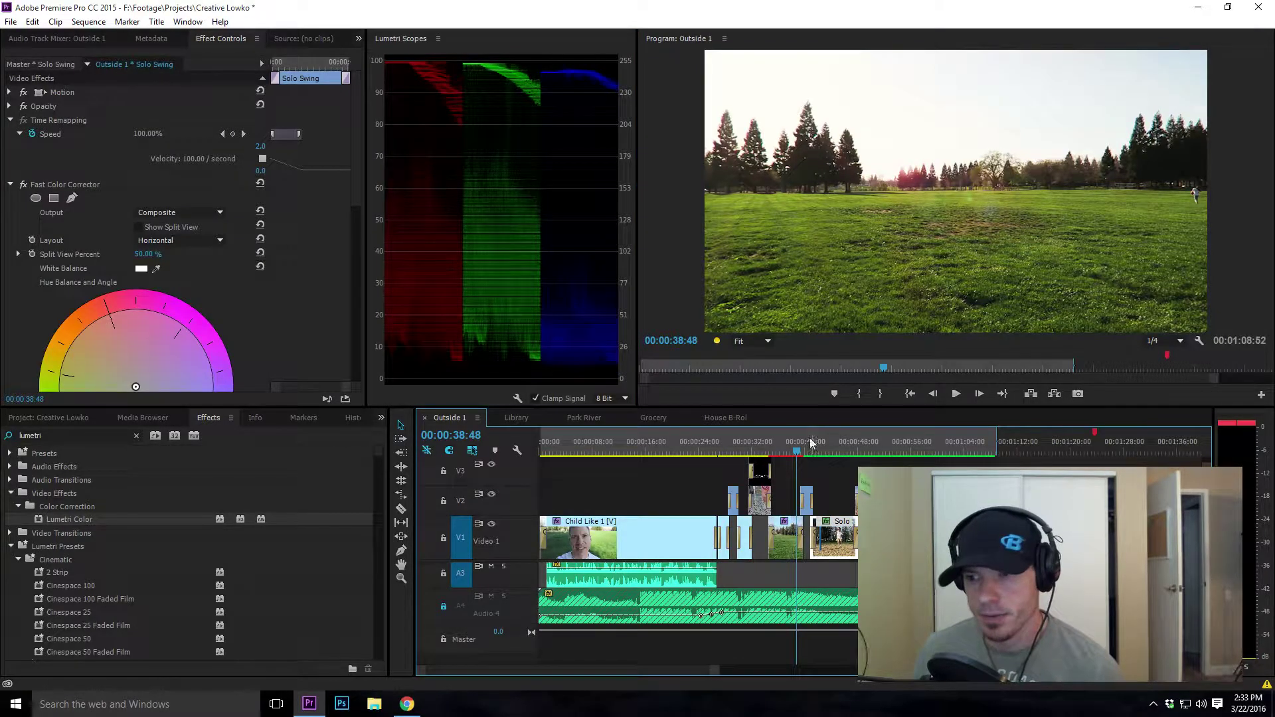
{"action": "left_click_drag", "start_coordinate": [799, 453], "coordinate": [811, 462]}
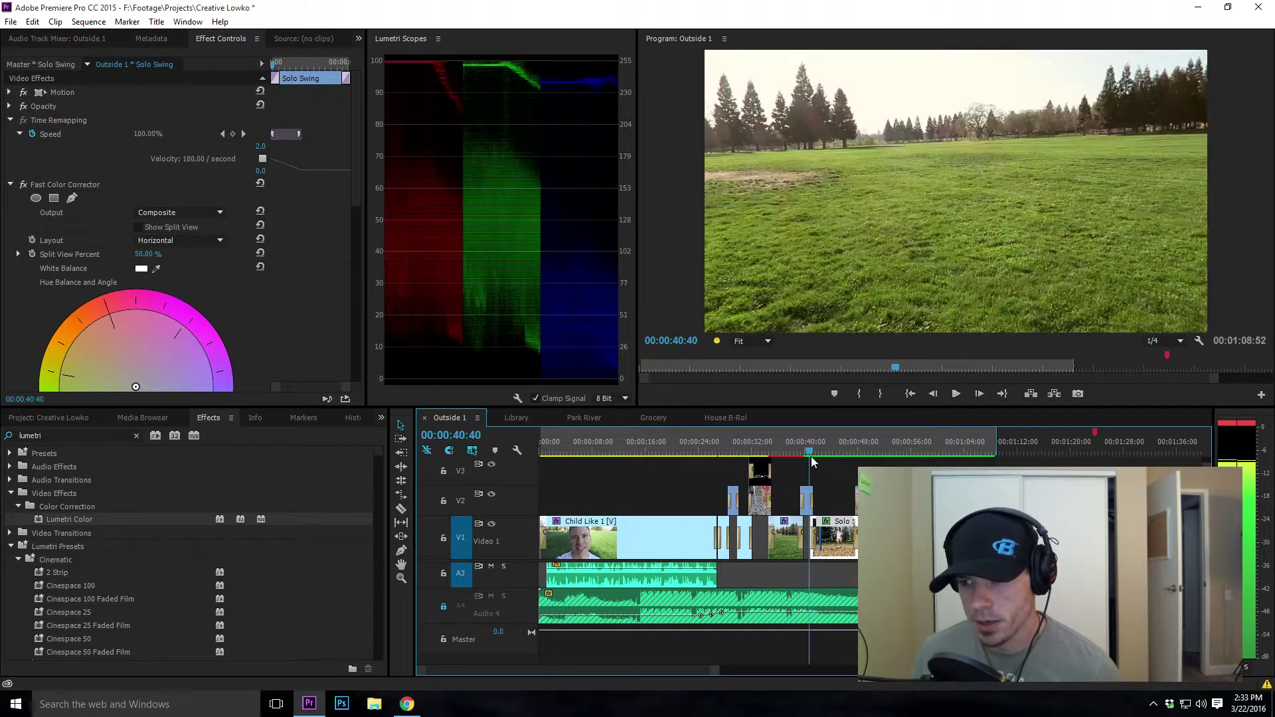
{"action": "left_click", "coordinate": [786, 544]}
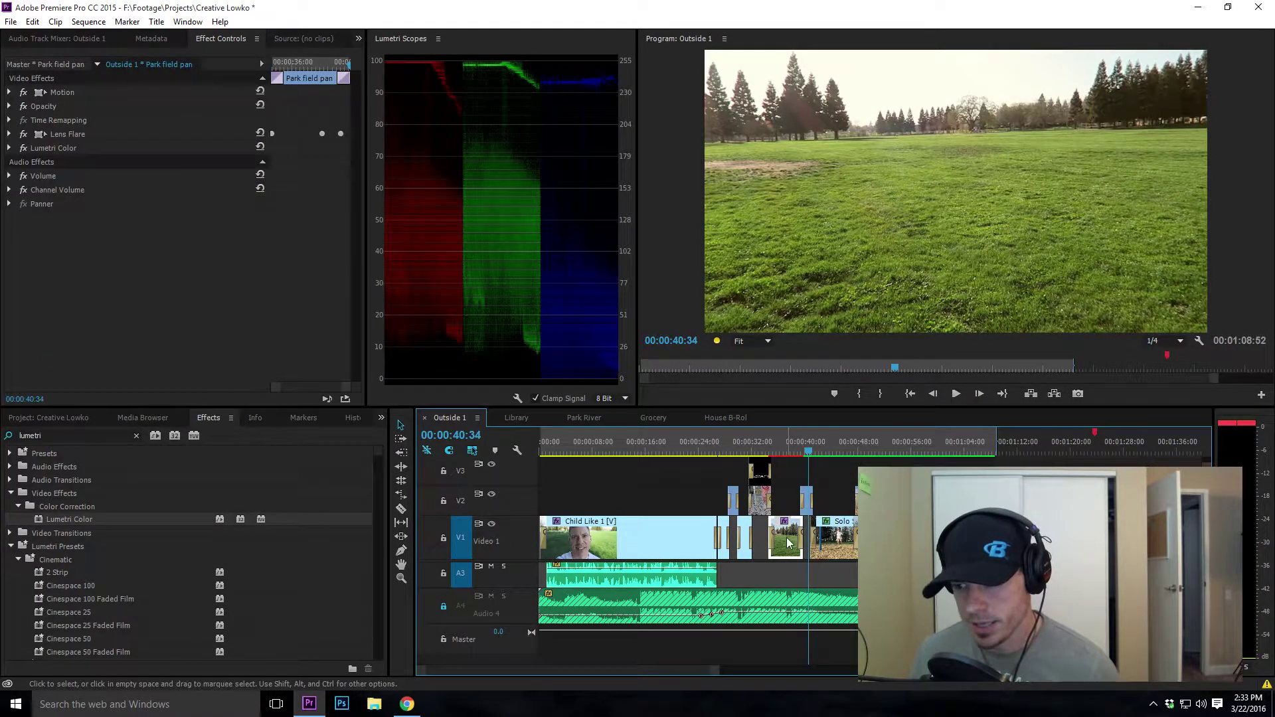
{"action": "right_click", "coordinate": [789, 544]}
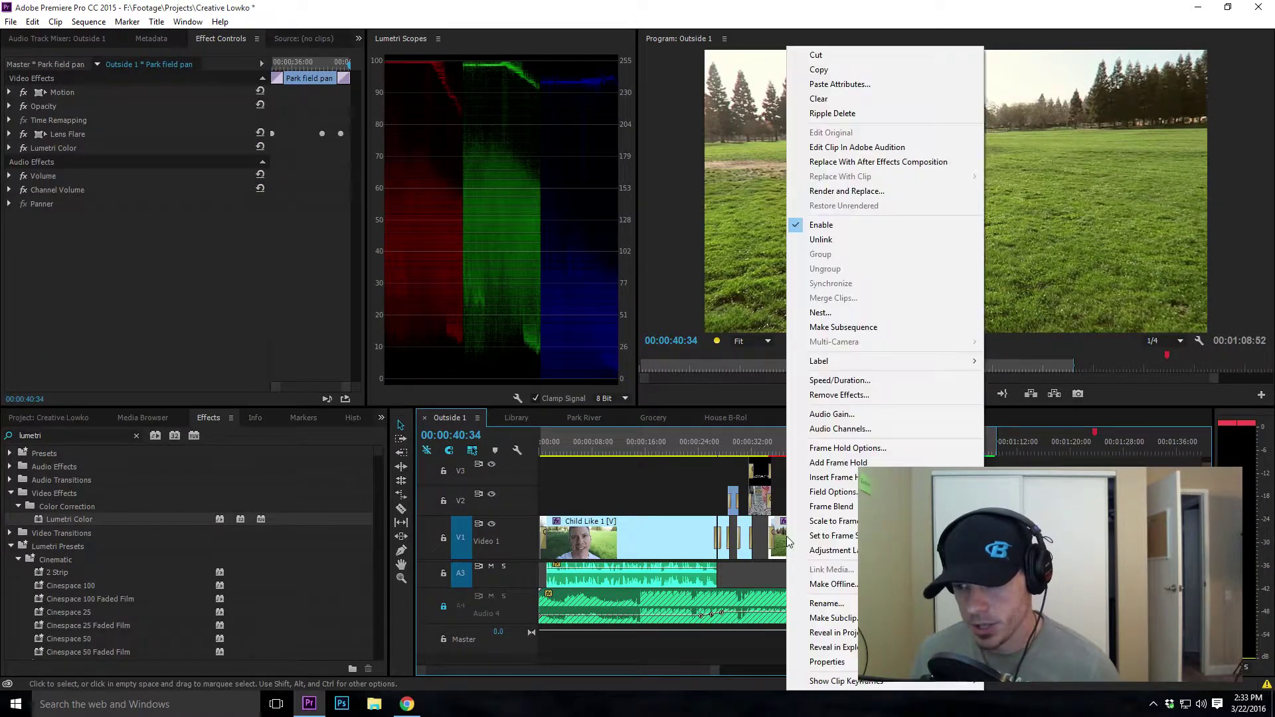
{"action": "left_click", "coordinate": [830, 69]}
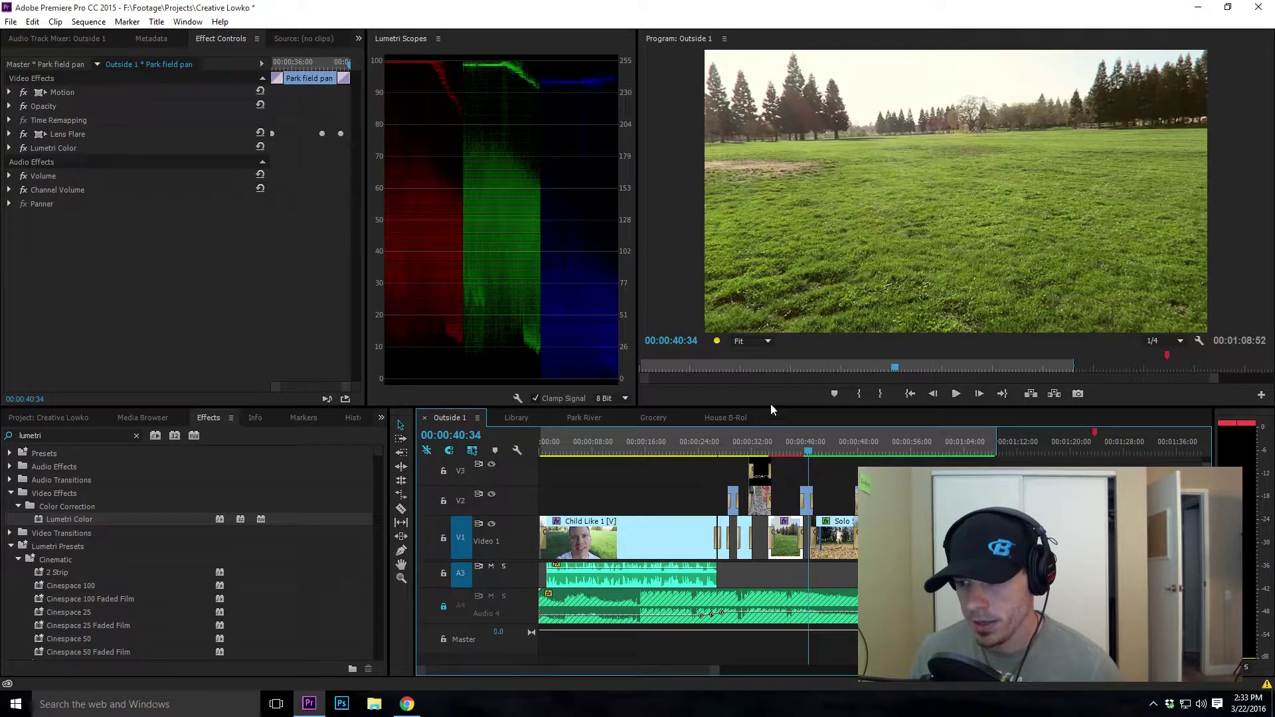
- Paste the copied clip's attributes onto the Park walking field clip on V2, excluding the Lens Flare effect
{"action": "right_click", "coordinate": [808, 499]}
{"action": "left_click", "coordinate": [857, 89]}
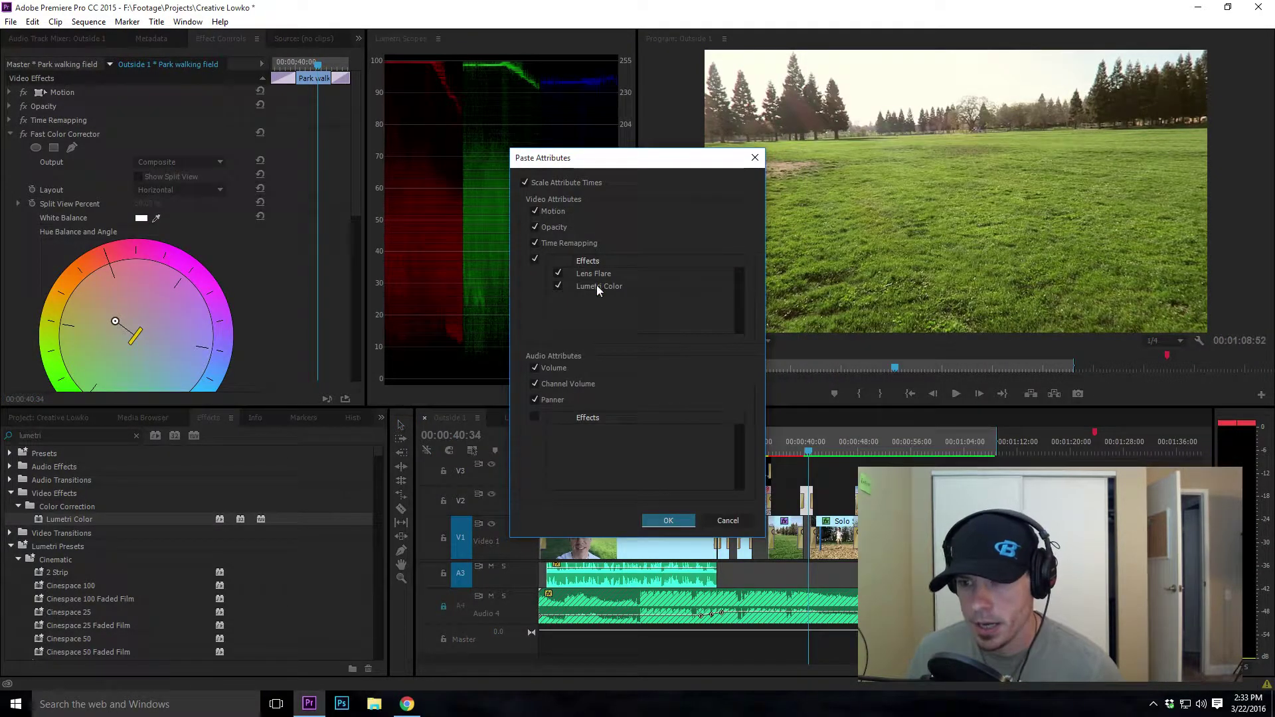
{"action": "left_click", "coordinate": [558, 274]}
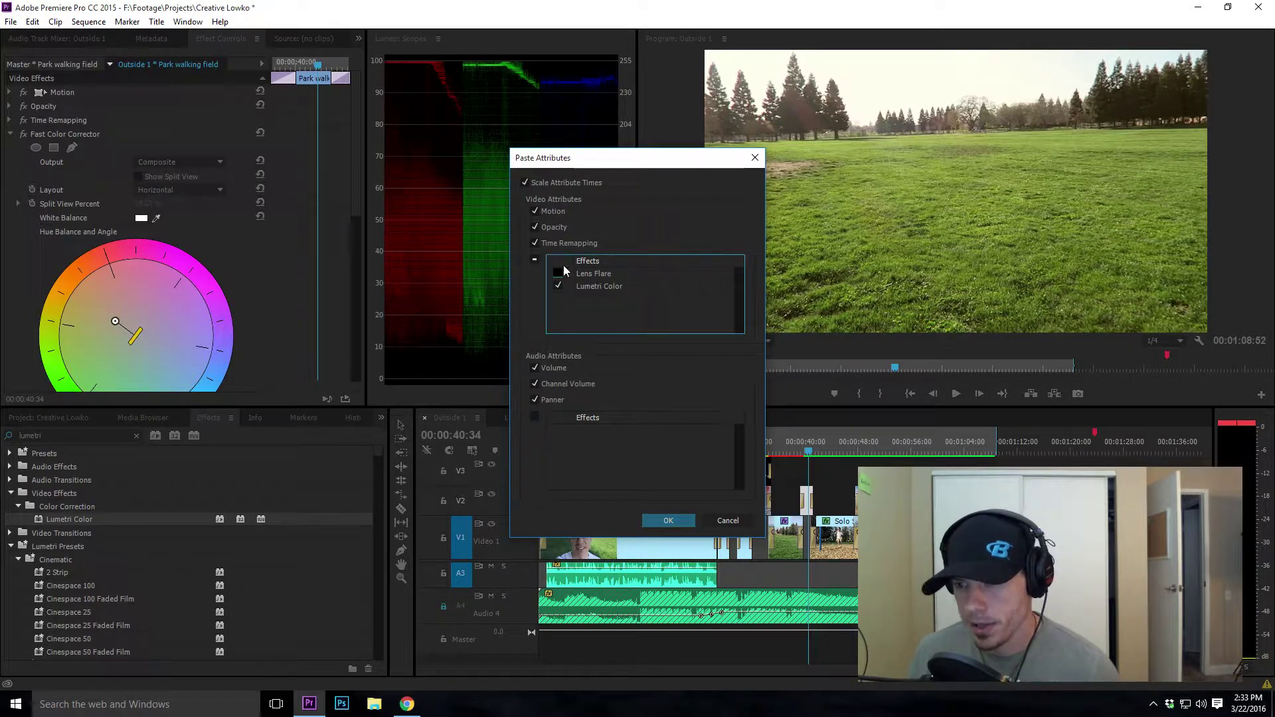
{"action": "left_click", "coordinate": [690, 518]}
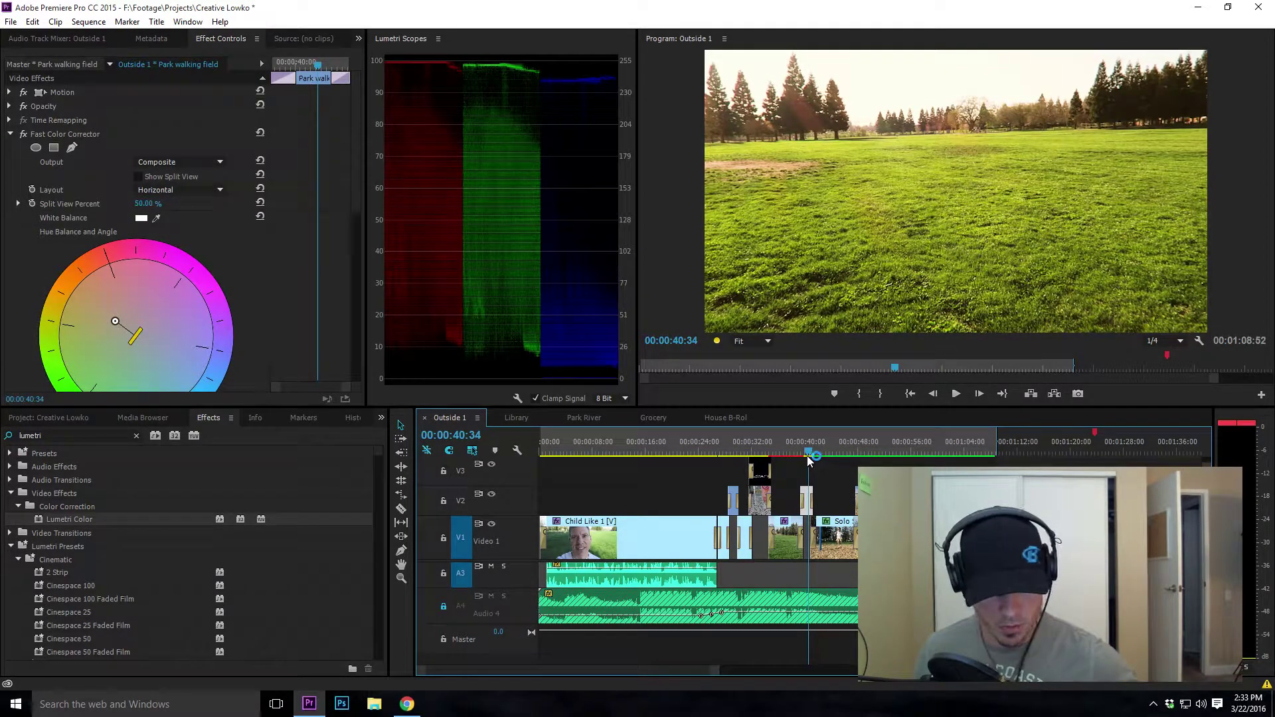
- Preview the Park walking field clip full screen and remove its Fast Color Corrector effect
{"action": "key", "text": "ctrl+grave"}
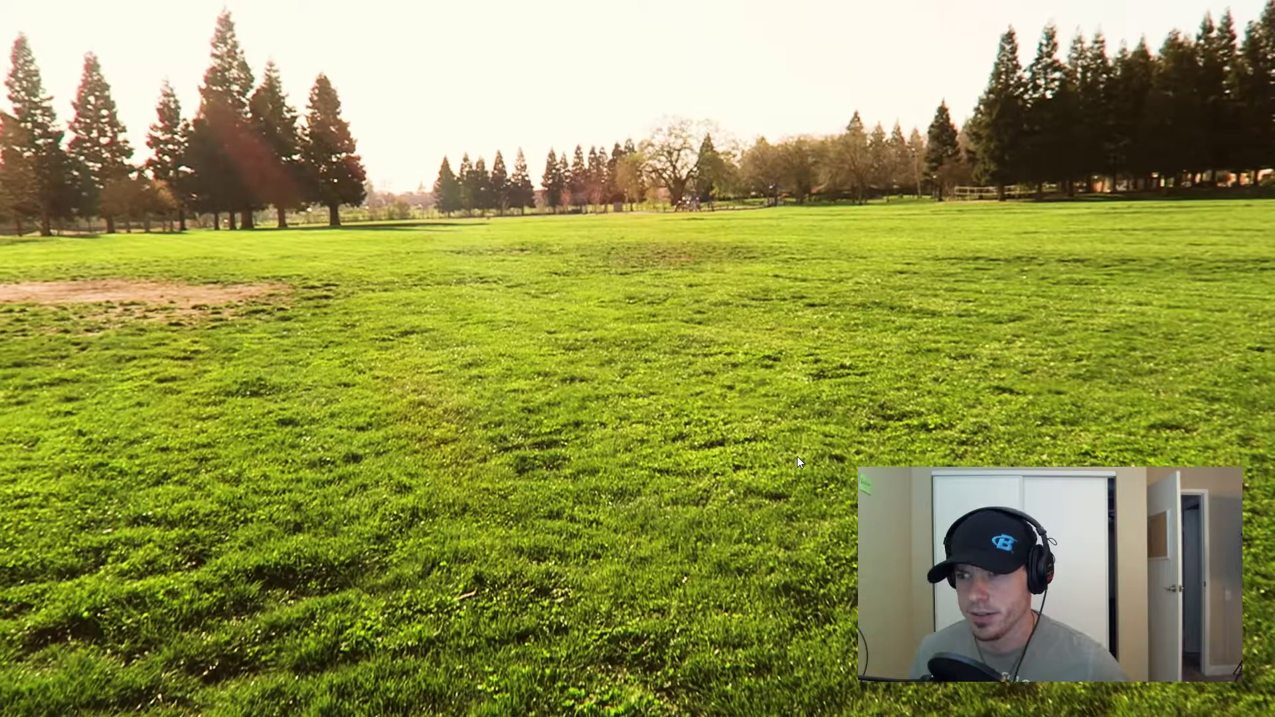
{"action": "key", "text": "ctrl+grave"}
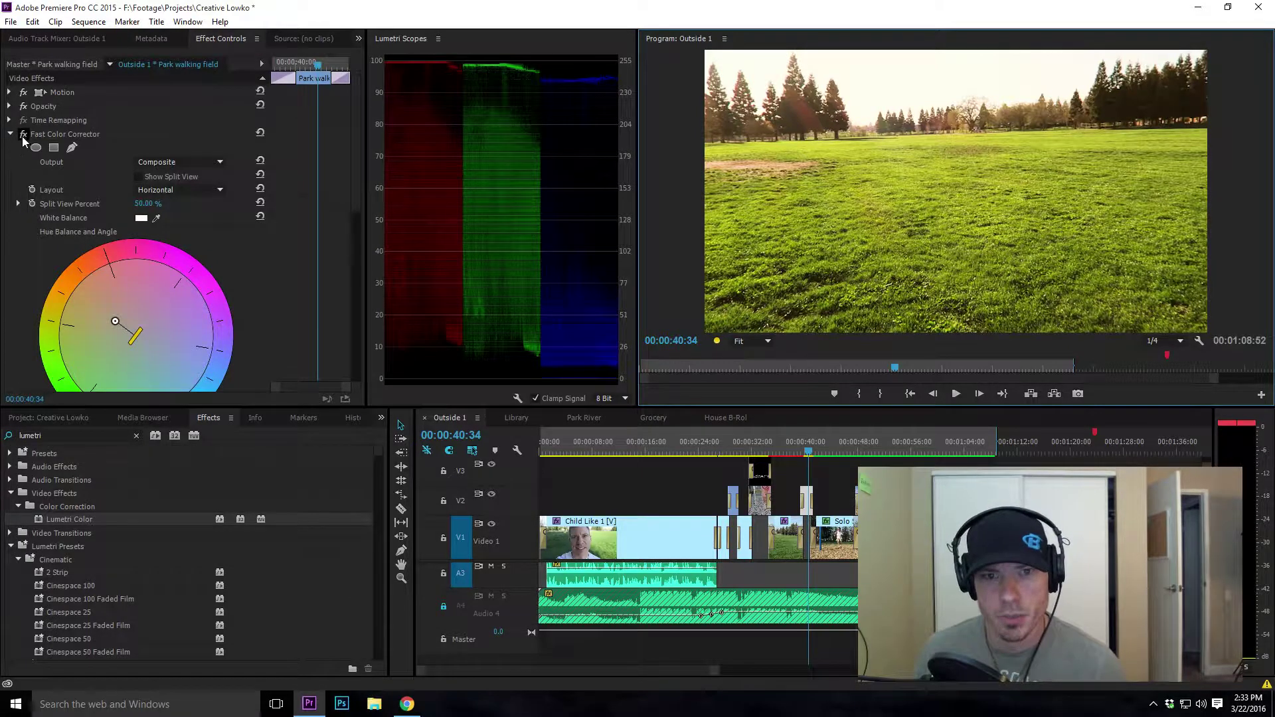
{"action": "left_click", "coordinate": [53, 135]}
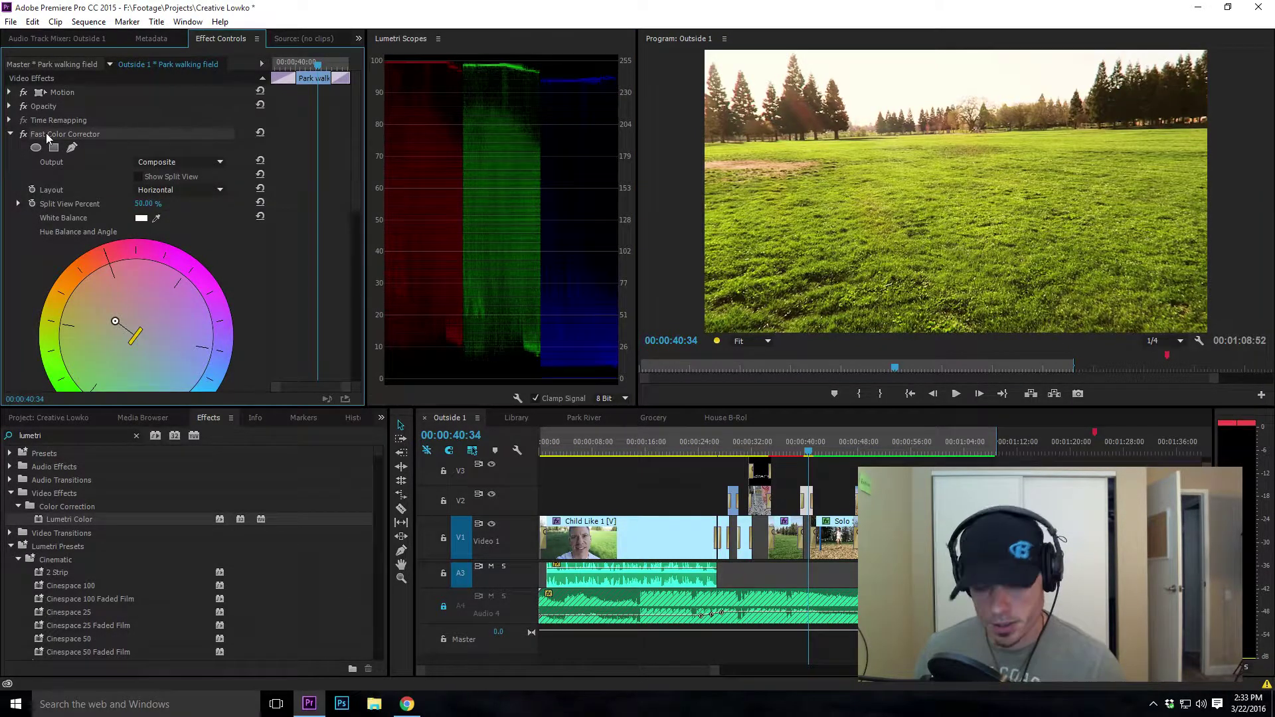
{"action": "key", "text": "Delete"}
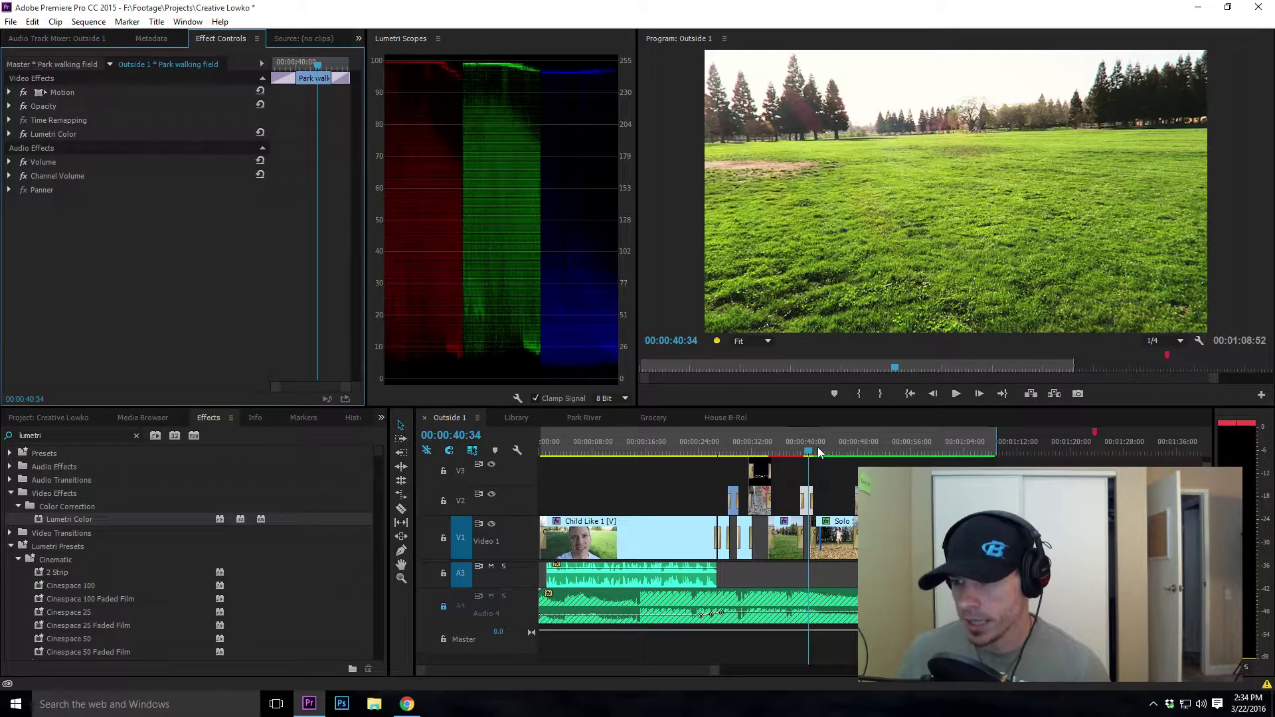
- Examine the transition out of the Park walking field clip and step through the Solo Swing clip to 00:00:46:09
{"action": "left_click_drag", "start_coordinate": [811, 454], "coordinate": [812, 454]}
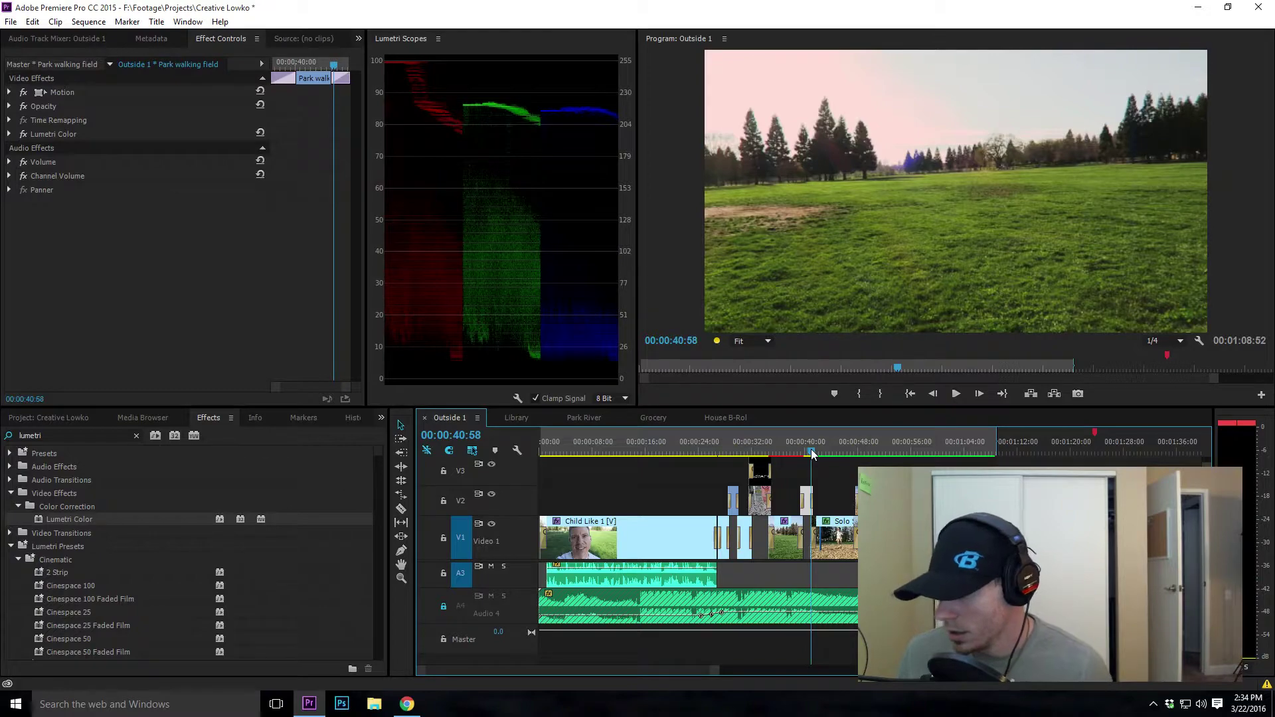
{"action": "mouse_move", "coordinate": [812, 454]}
{"action": "left_mouse_down"}
{"action": "mouse_move", "coordinate": [848, 458]}
{"action": "mouse_move", "coordinate": [813, 463]}
{"action": "left_mouse_up"}
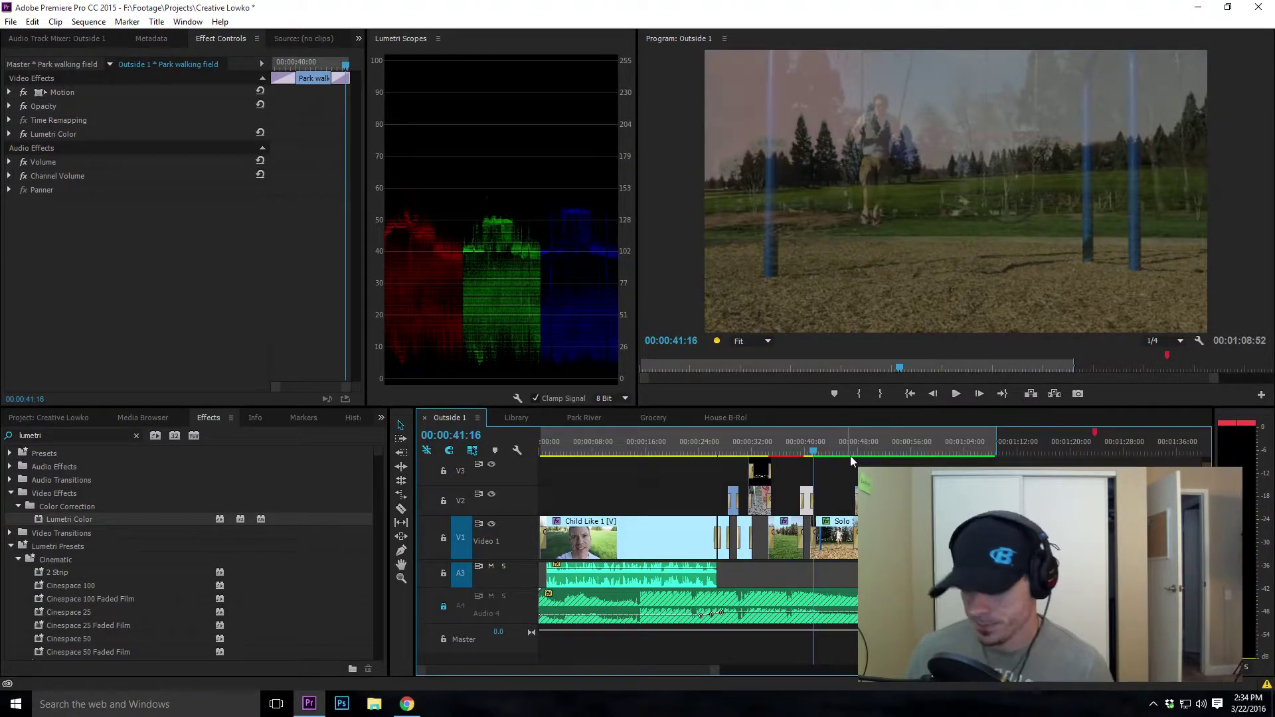
{"action": "key", "text": "Right"}
{"action": "key", "text": "Right"}
{"action": "key", "text": "Right"}
{"action": "key", "text": "Right"}
{"action": "key", "text": "Right"}
{"action": "key", "text": "Right"}
{"action": "key", "text": "Right"}
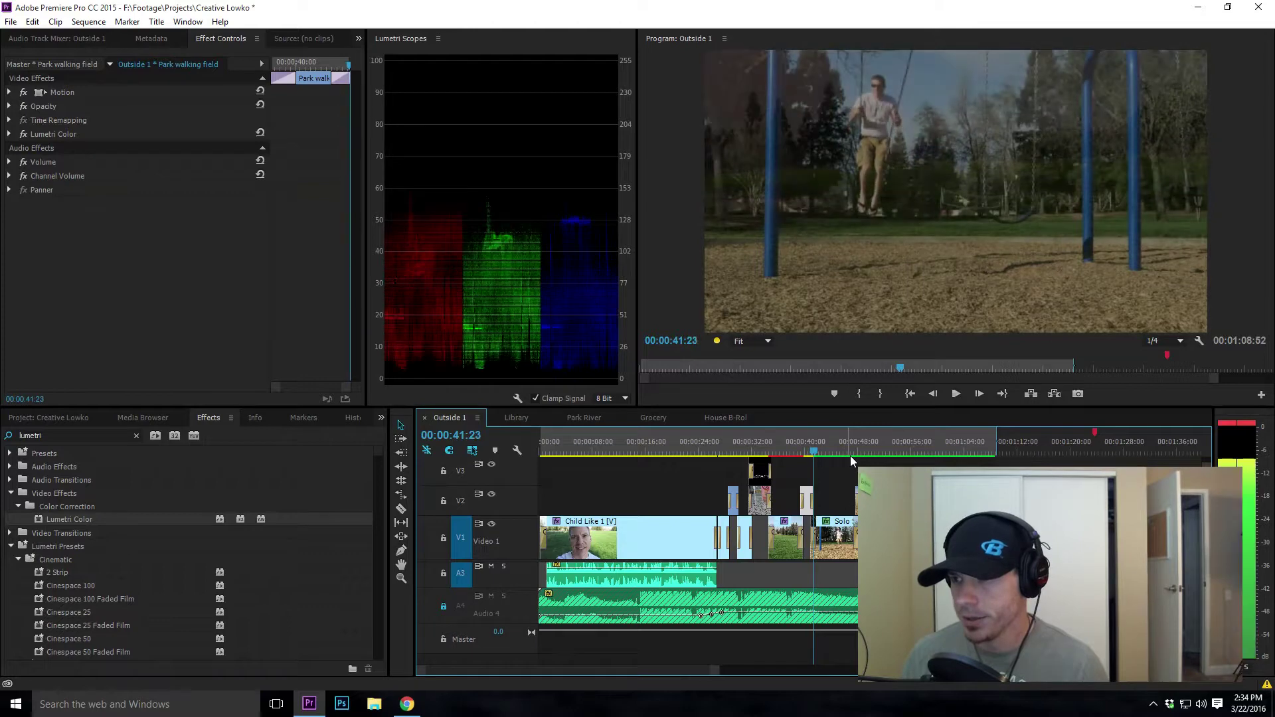
{"action": "key", "text": "Right"}
{"action": "key", "text": "Right"}
{"action": "key", "text": "Right"}
{"action": "key", "text": "Right"}
{"action": "key", "text": "Right"}
{"action": "key", "text": "Right"}
{"action": "key", "text": "Right"}
{"action": "key", "text": "Right"}
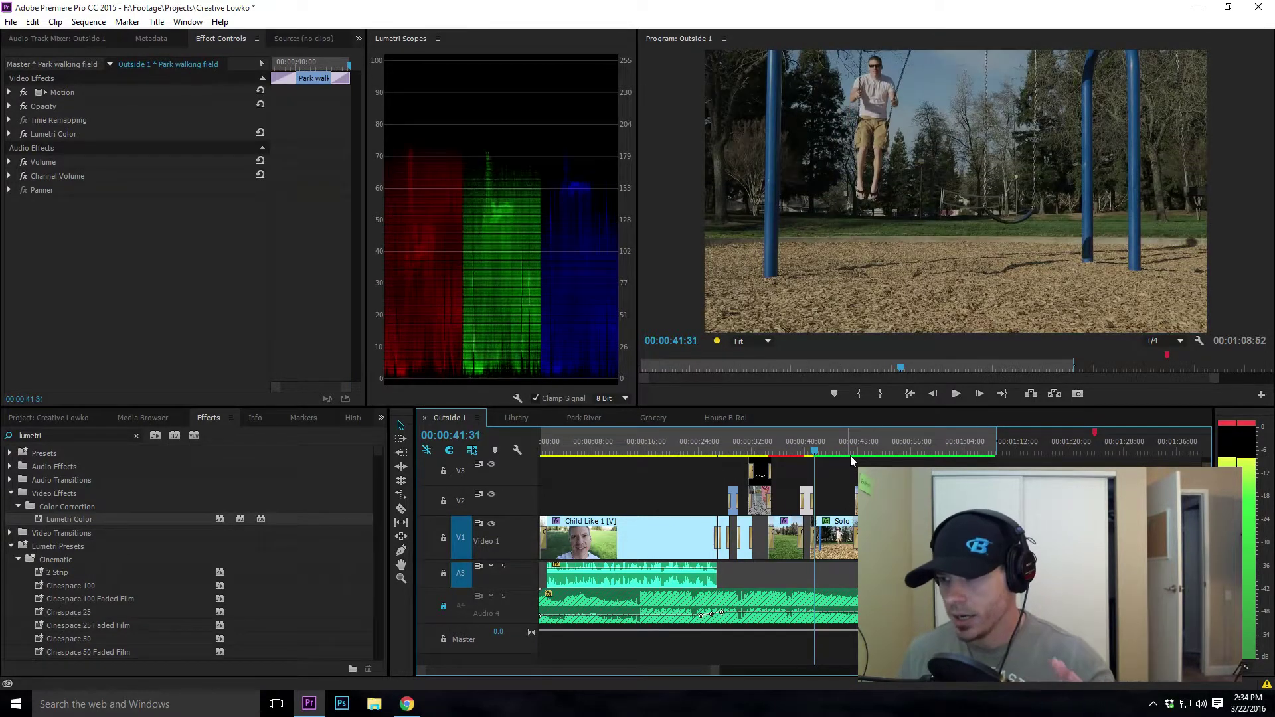
{"action": "key", "text": "Right"}
{"action": "key", "text": "Right"}
{"action": "key", "text": "Right"}
{"action": "key", "text": "Right"}
{"action": "key", "text": "Right"}
{"action": "key", "text": "Right"}
{"action": "key", "text": "Right"}
{"action": "key", "text": "Right"}
{"action": "key", "text": "Right"}
{"action": "key", "text": "Right"}
{"action": "key", "text": "Right"}
{"action": "key", "text": "Right"}
{"action": "key", "text": "Right"}
{"action": "key", "text": "Right"}
{"action": "key", "text": "Right"}
{"action": "key", "text": "Right"}
{"action": "key", "text": "Right"}
{"action": "key", "text": "Right"}
{"action": "key", "text": "Right"}
{"action": "key", "text": "Right"}
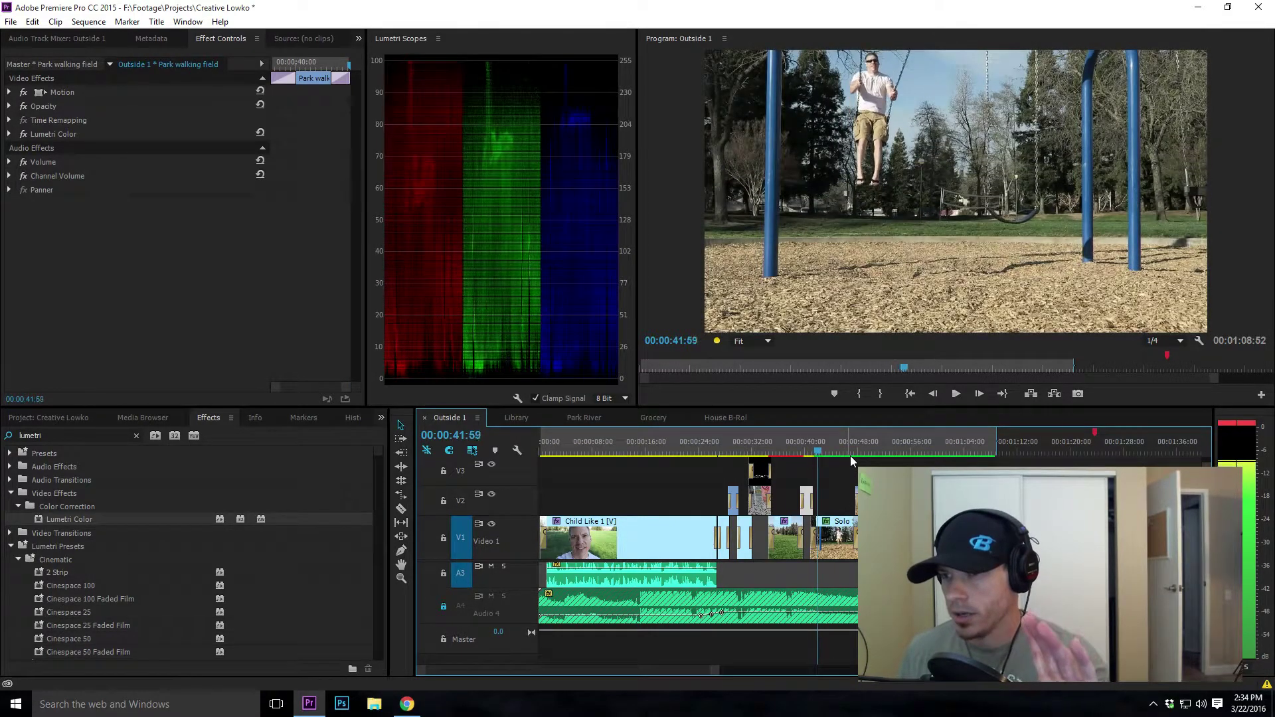
{"action": "key", "text": "Right"}
{"action": "key", "text": "Right"}
{"action": "key", "text": "Right"}
{"action": "key", "text": "Right"}
{"action": "key", "text": "Right"}
{"action": "key", "text": "Right"}
{"action": "key", "text": "Right"}
{"action": "key", "text": "Right"}
{"action": "key", "text": "Right"}
{"action": "key", "text": "Right"}
{"action": "key", "text": "Right"}
{"action": "key", "text": "Right"}
{"action": "key", "text": "Right"}
{"action": "key", "text": "Right"}
{"action": "key", "text": "Right"}
{"action": "key", "text": "Right"}
{"action": "key", "text": "Right"}
{"action": "key", "text": "Right"}
{"action": "key", "text": "Right"}
{"action": "key", "text": "Right"}
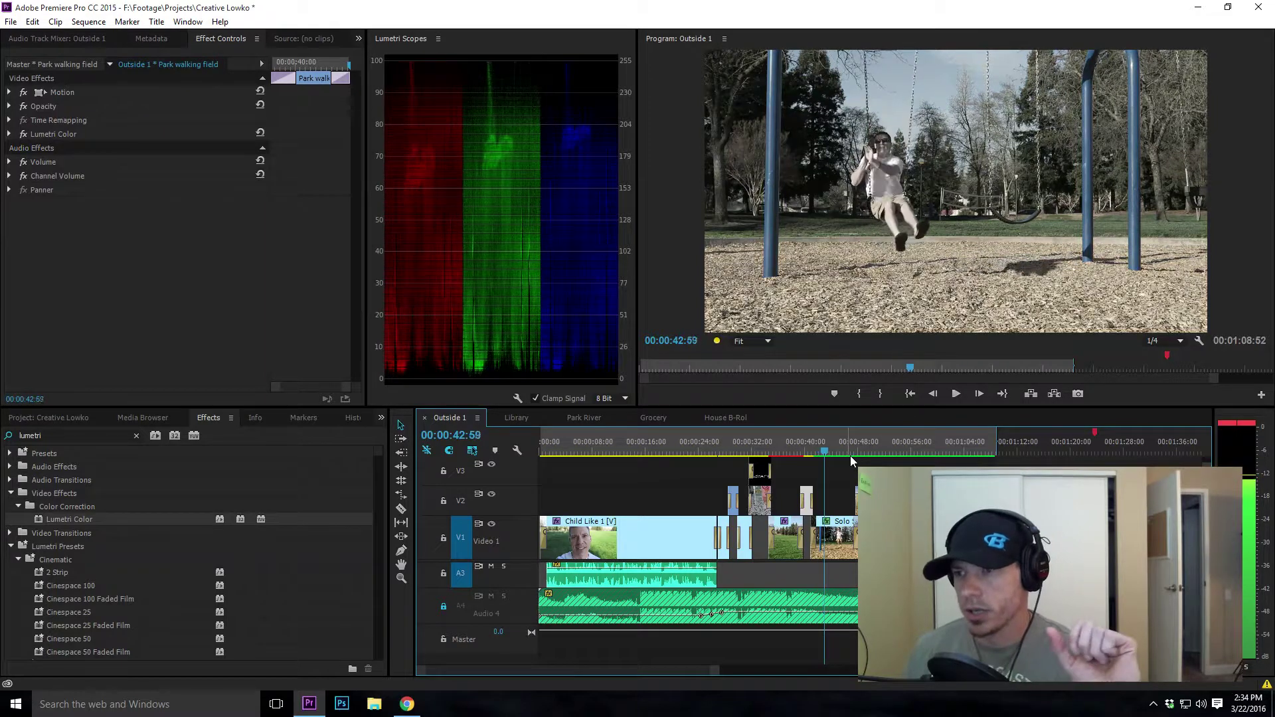
{"action": "key", "text": "Right"}
{"action": "key", "text": "Right"}
{"action": "key", "text": "Right"}
{"action": "key", "text": "Right"}
{"action": "key", "text": "Right"}
{"action": "key", "text": "Right"}
{"action": "key", "text": "Right"}
{"action": "key", "text": "Right"}
{"action": "key", "text": "Right"}
{"action": "key", "text": "Right"}
{"action": "key", "text": "Right"}
{"action": "key", "text": "Right"}
{"action": "key", "text": "Right"}
{"action": "key", "text": "Right"}
{"action": "key", "text": "Right"}
{"action": "key", "text": "Right"}
{"action": "key", "text": "Right"}
{"action": "key", "text": "Right"}
{"action": "key", "text": "Right"}
{"action": "key", "text": "Right"}
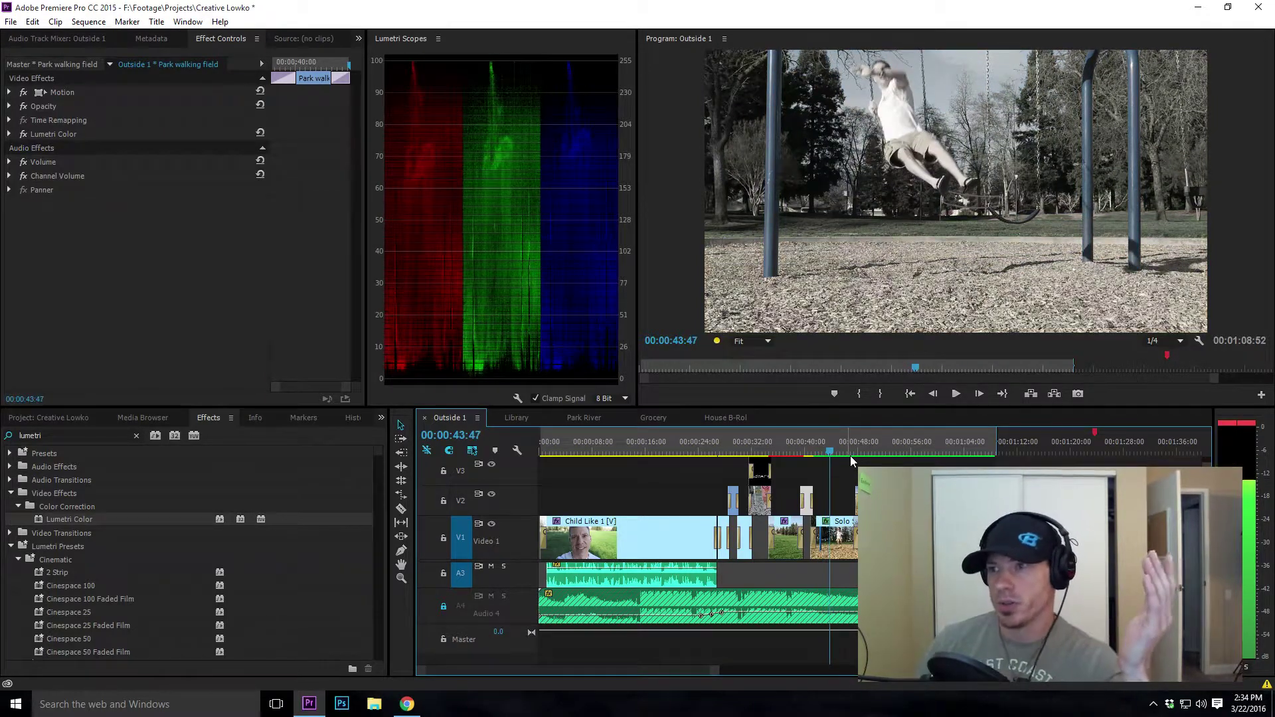
{"action": "key", "text": "Right"}
{"action": "key", "text": "Right"}
{"action": "key", "text": "Right"}
{"action": "key", "text": "Right"}
{"action": "key", "text": "Right"}
{"action": "key", "text": "Right"}
{"action": "key", "text": "Right"}
{"action": "key", "text": "Right"}
{"action": "key", "text": "Right"}
{"action": "key", "text": "Right"}
{"action": "key", "text": "Right"}
{"action": "key", "text": "Right"}
{"action": "key", "text": "Right"}
{"action": "key", "text": "Right"}
{"action": "key", "text": "Right"}
{"action": "key", "text": "Right"}
{"action": "key", "text": "Right"}
{"action": "key", "text": "Right"}
{"action": "key", "text": "Right"}
{"action": "key", "text": "Right"}
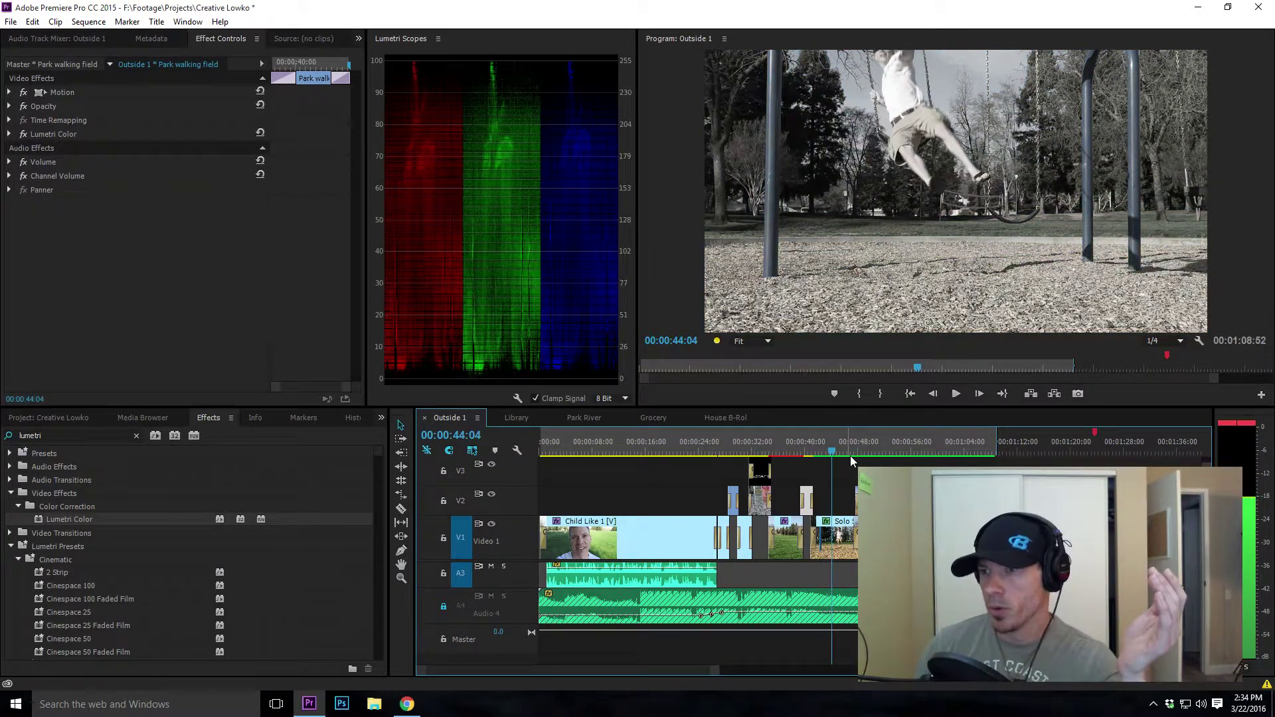
{"action": "key", "text": "Right"}
{"action": "key", "text": "Right"}
{"action": "key", "text": "Right"}
{"action": "key", "text": "Right"}
{"action": "key", "text": "Right"}
{"action": "key", "text": "Right"}
{"action": "key", "text": "Right"}
{"action": "key", "text": "Right"}
{"action": "key", "text": "Right"}
{"action": "key", "text": "Right"}
{"action": "key", "text": "Right"}
{"action": "key", "text": "Right"}
{"action": "key", "text": "Right"}
{"action": "key", "text": "Right"}
{"action": "key", "text": "Right"}
{"action": "key", "text": "Right"}
{"action": "key", "text": "Right"}
{"action": "key", "text": "Right"}
{"action": "key", "text": "Right"}
{"action": "key", "text": "Right"}
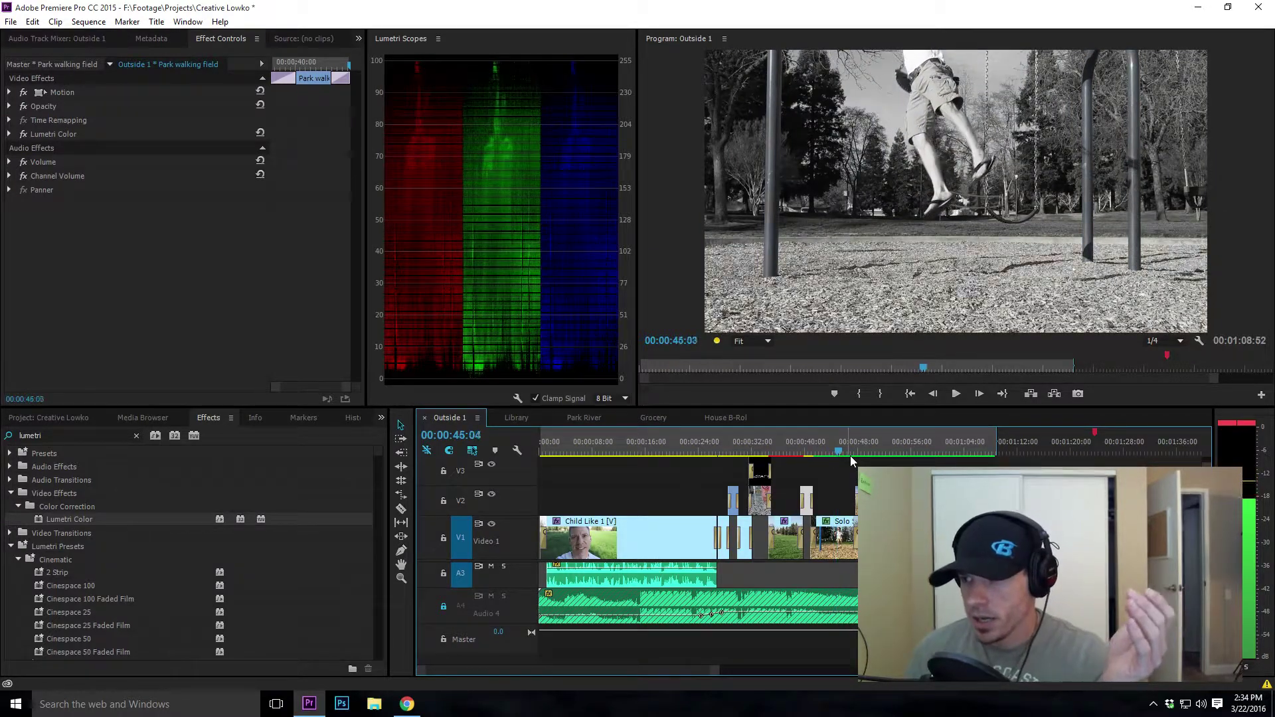
{"action": "key", "text": "Right"}
{"action": "key", "text": "Right"}
{"action": "key", "text": "Right"}
{"action": "key", "text": "Right"}
{"action": "key", "text": "Right"}
{"action": "key", "text": "Right"}
{"action": "key", "text": "Right"}
{"action": "key", "text": "Right"}
{"action": "key", "text": "Right"}
{"action": "key", "text": "Right"}
{"action": "key", "text": "Right"}
{"action": "key", "text": "Right"}
{"action": "key", "text": "Right"}
{"action": "key", "text": "Right"}
{"action": "key", "text": "Right"}
{"action": "key", "text": "Right"}
{"action": "key", "text": "Right"}
{"action": "key", "text": "Right"}
{"action": "key", "text": "Right"}
{"action": "key", "text": "Right"}
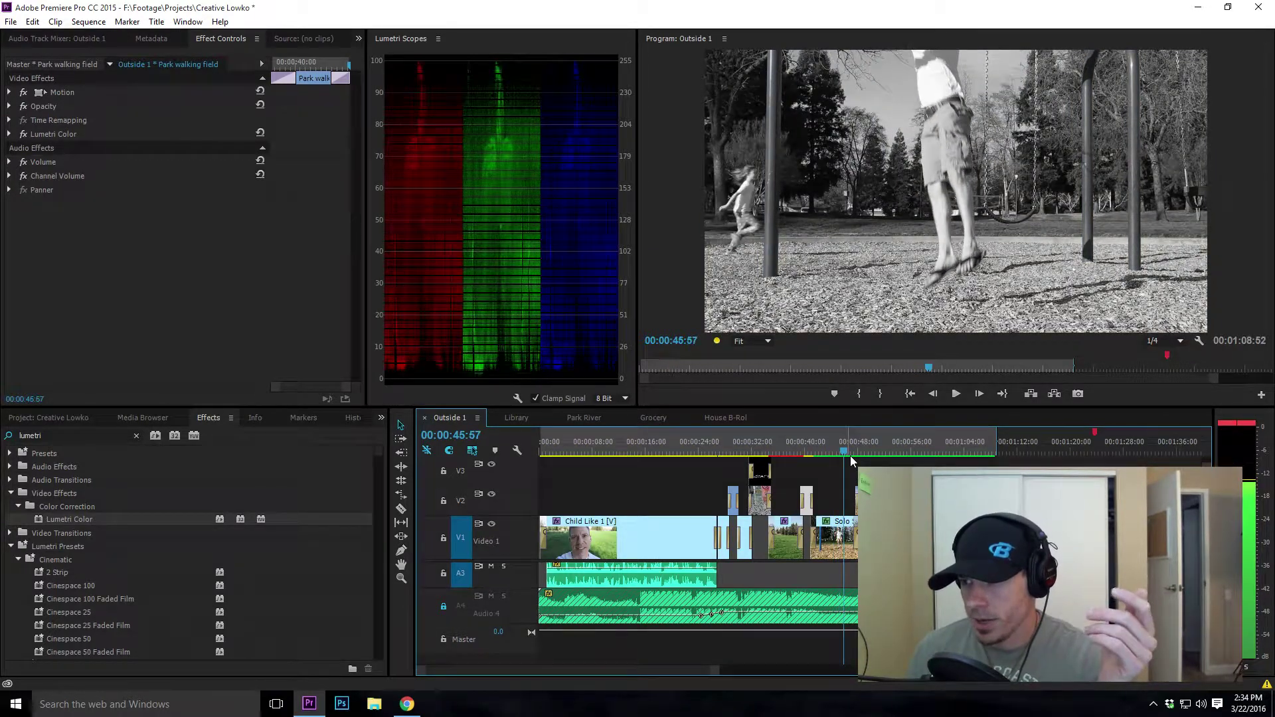
{"action": "key", "text": "Right"}
{"action": "key", "text": "Right"}
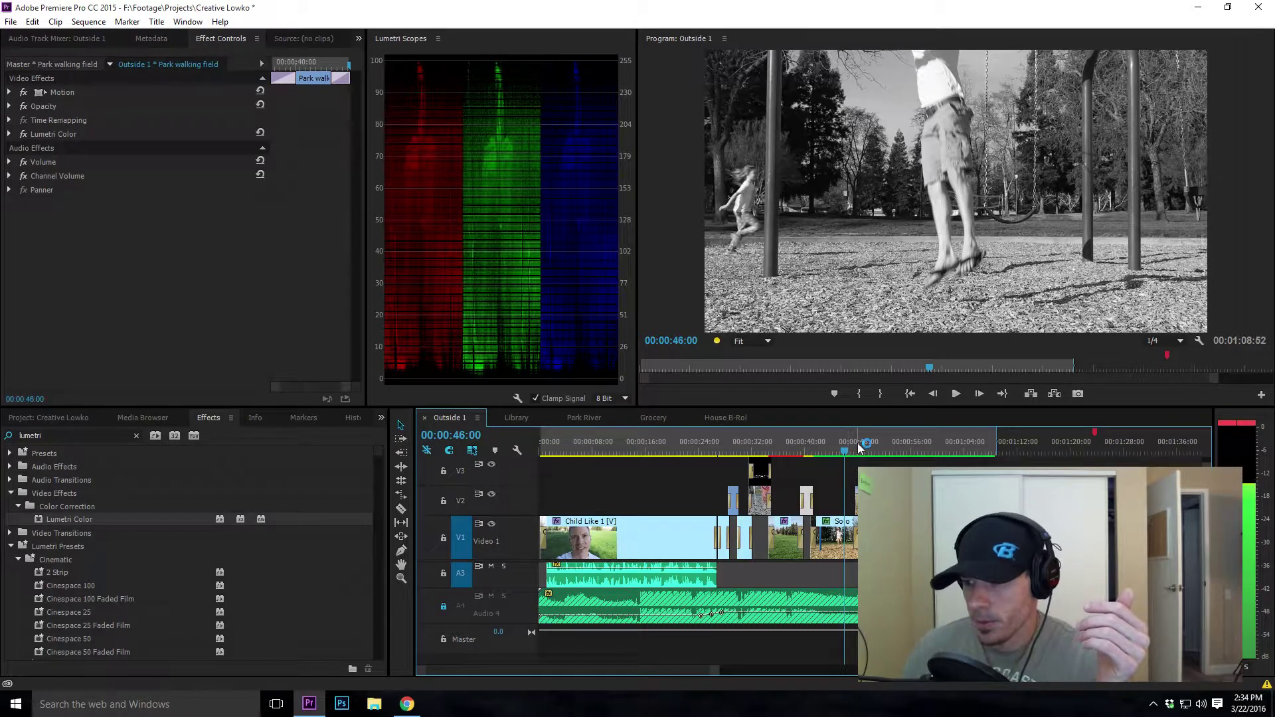
{"action": "key", "text": "Right"}
{"action": "key", "text": "Right"}
{"action": "key", "text": "Right"}
{"action": "key", "text": "Right"}
{"action": "key", "text": "Right"}
{"action": "key", "text": "Right"}
{"action": "key", "text": "Right"}
{"action": "key", "text": "Right"}
{"action": "key", "text": "Right"}
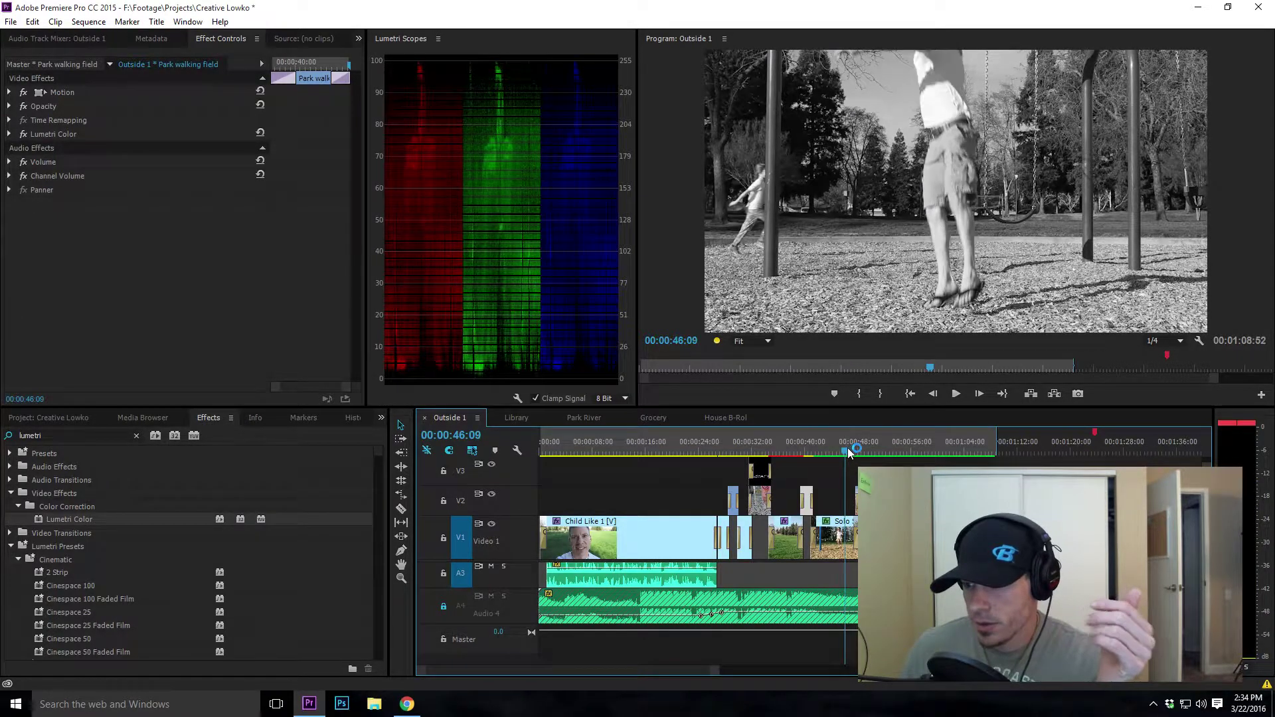
- Move the playhead back to 00:00:42:21, select the Solo Swing clip and collapse its Time Remapping and Fast Color Corrector settings
{"action": "left_click_drag", "start_coordinate": [848, 452], "coordinate": [823, 454]}
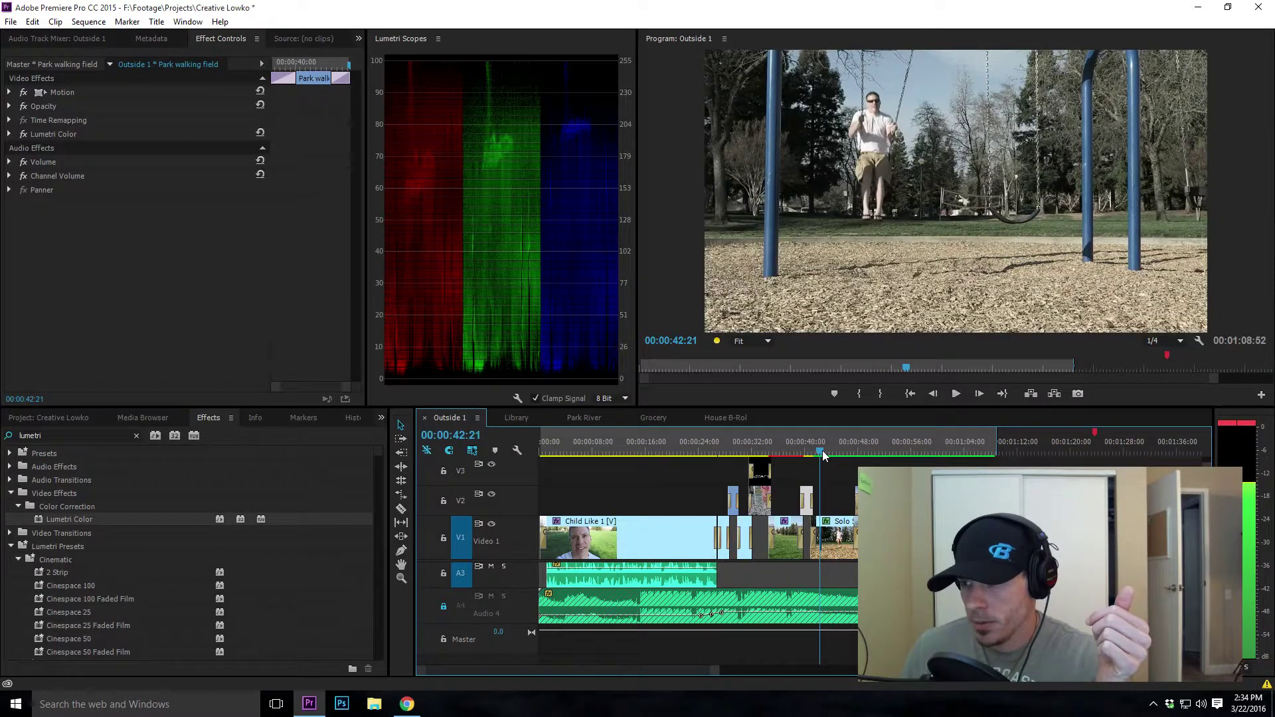
{"action": "key", "text": "d"}
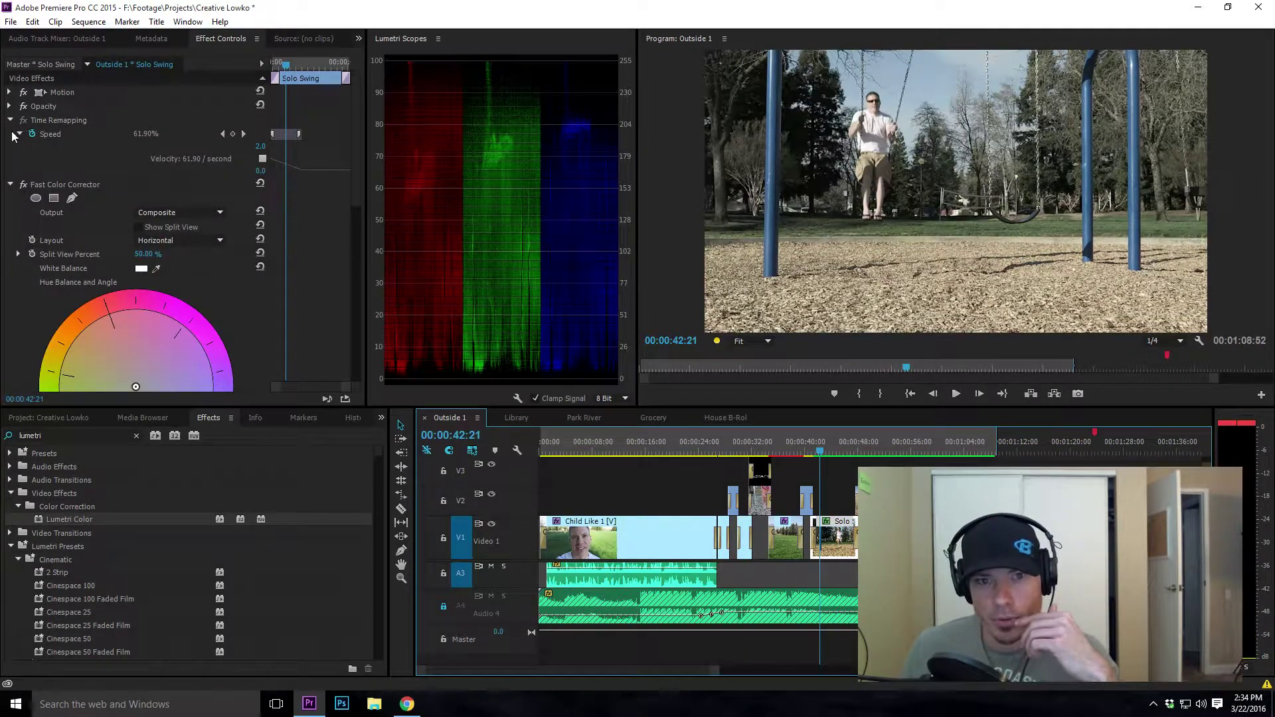
{"action": "left_click", "coordinate": [10, 121]}
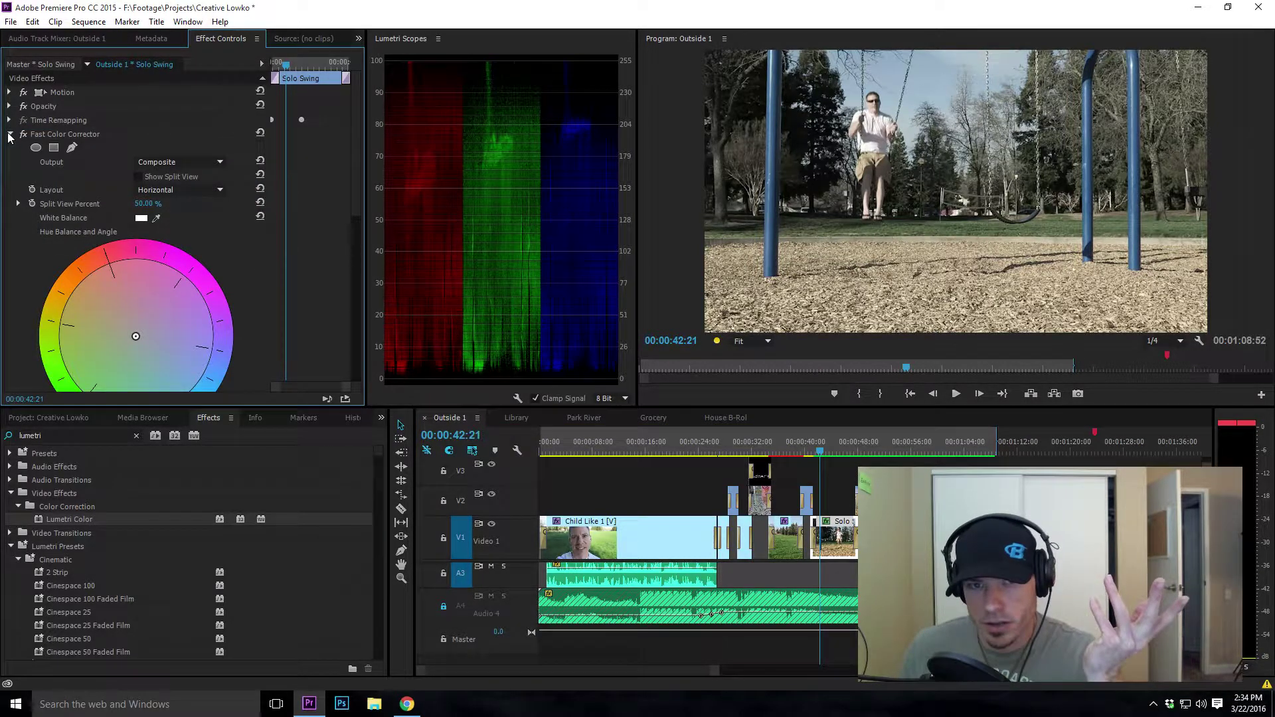
{"action": "left_click", "coordinate": [9, 134]}
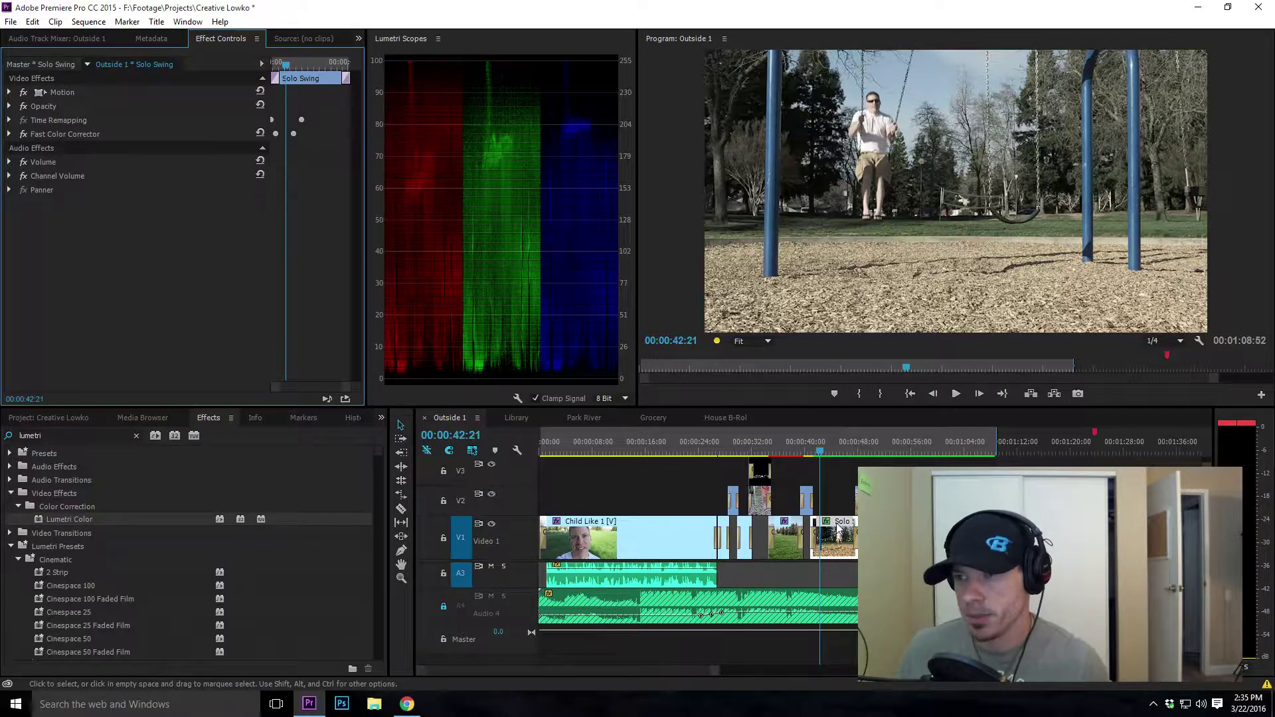
- Play the Solo Swing clip through to its end and inspect the Saturation keyframes in its Fast Color Corrector effect
{"action": "key", "text": "space"}
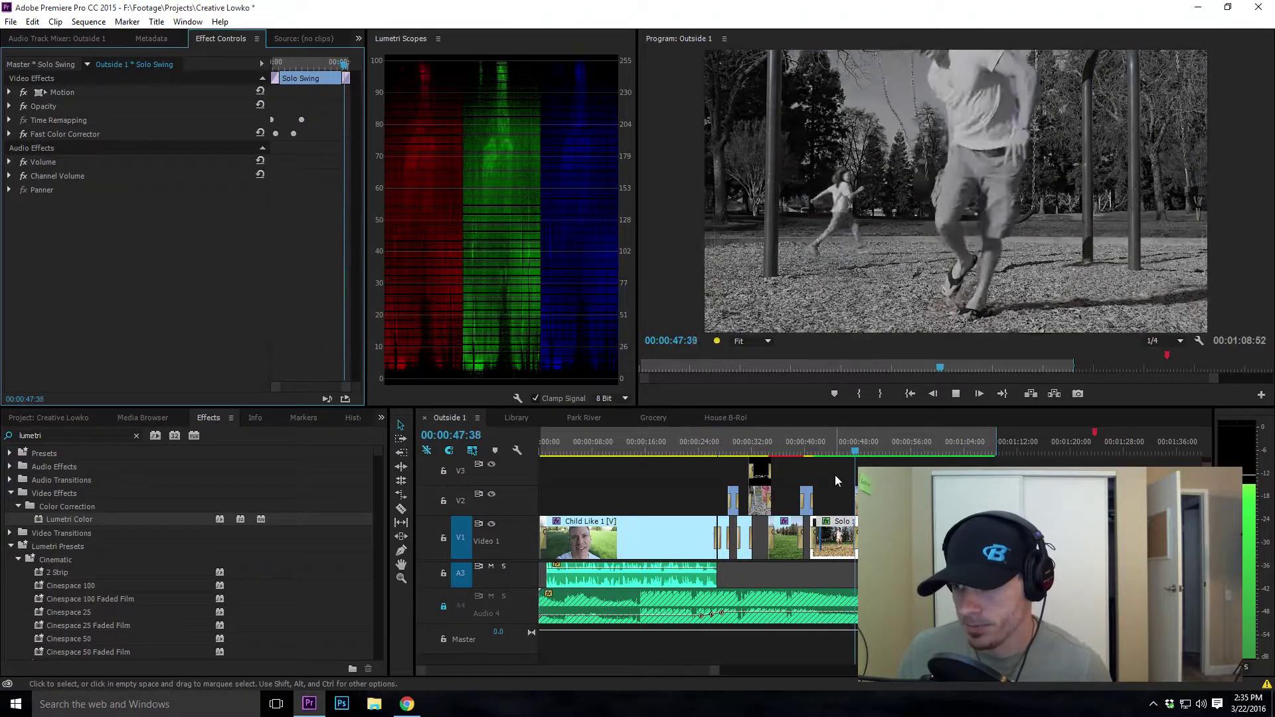
{"action": "key", "text": "space"}
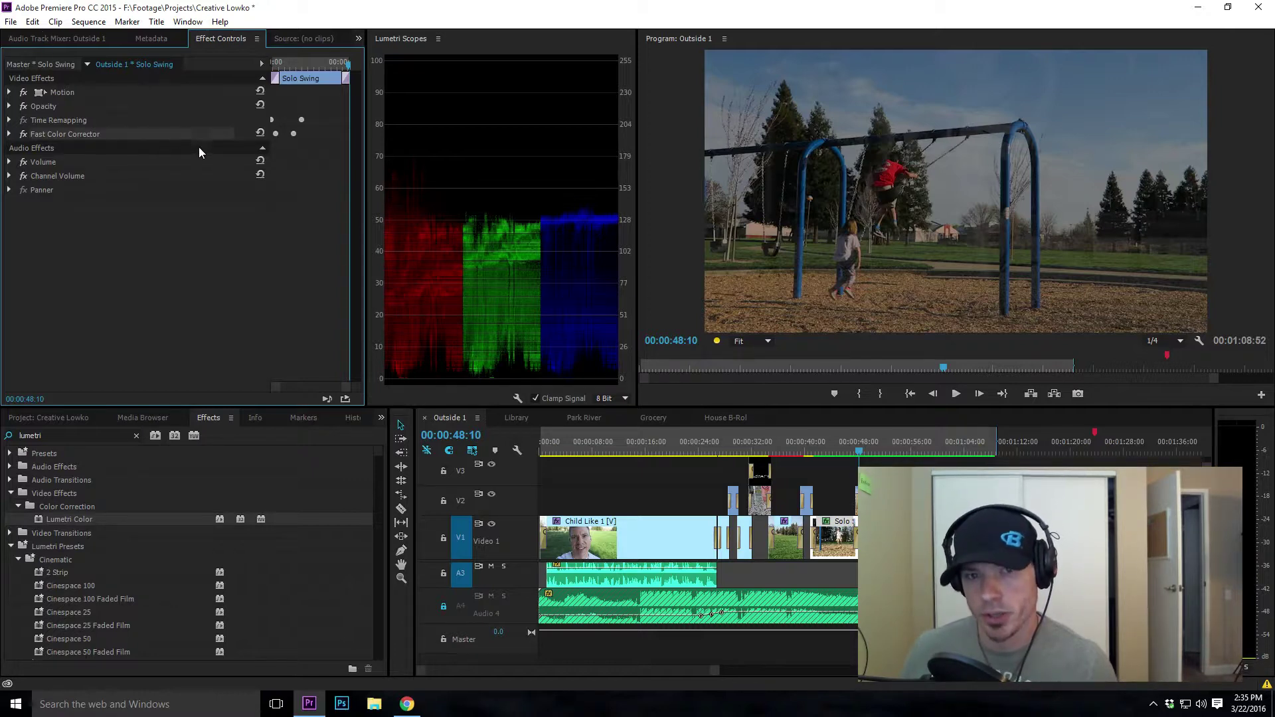
{"action": "left_click", "coordinate": [10, 135]}
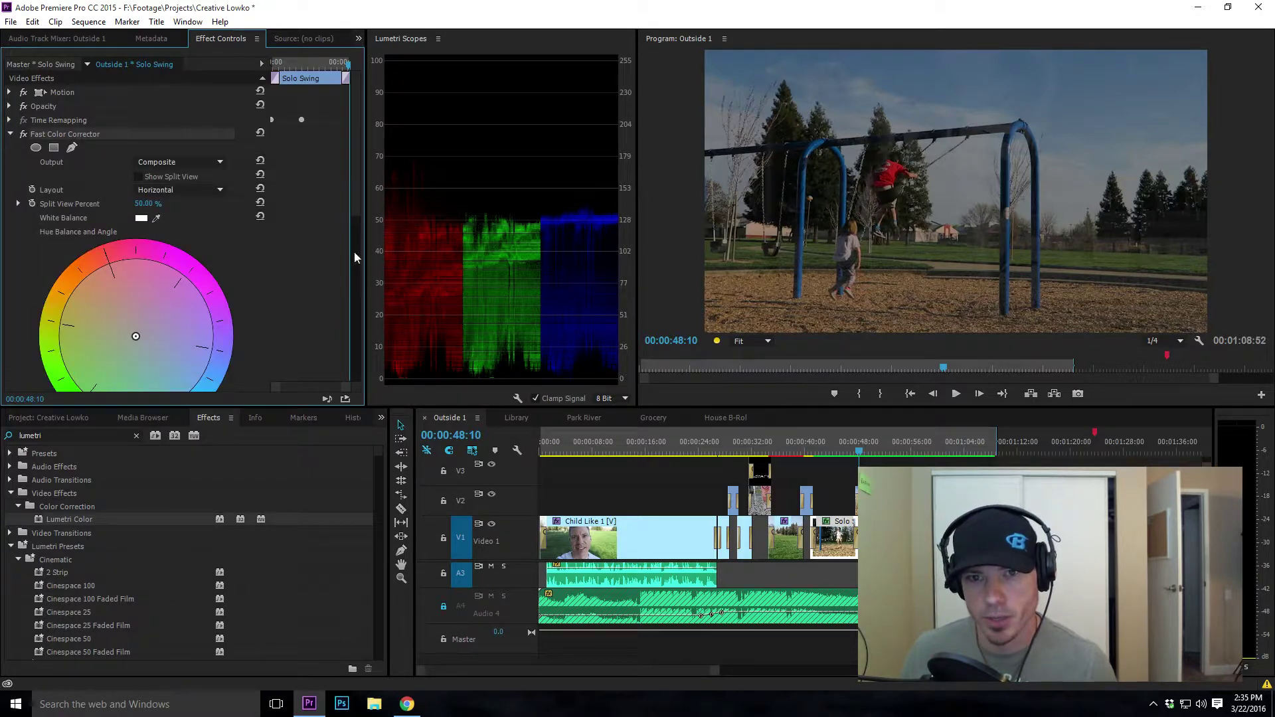
{"action": "scroll", "coordinate": [263, 286], "scroll_direction": "down", "scroll_amount": 2}
{"action": "scroll", "coordinate": [261, 285], "scroll_direction": "down", "scroll_amount": 5}
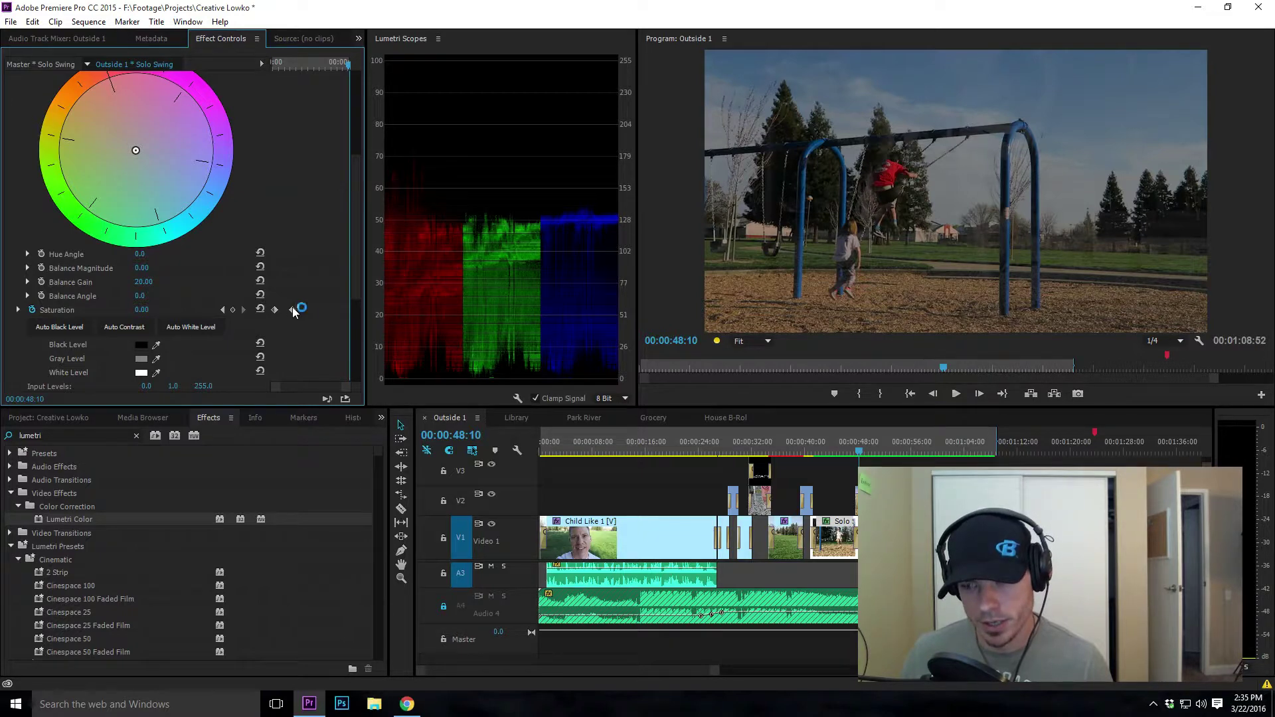
- Move the playhead to 00:00:48:39 and show the effect settings of the Kids swinging clip
{"action": "left_click", "coordinate": [859, 454]}
{"action": "left_click_drag", "start_coordinate": [856, 455], "coordinate": [864, 456]}
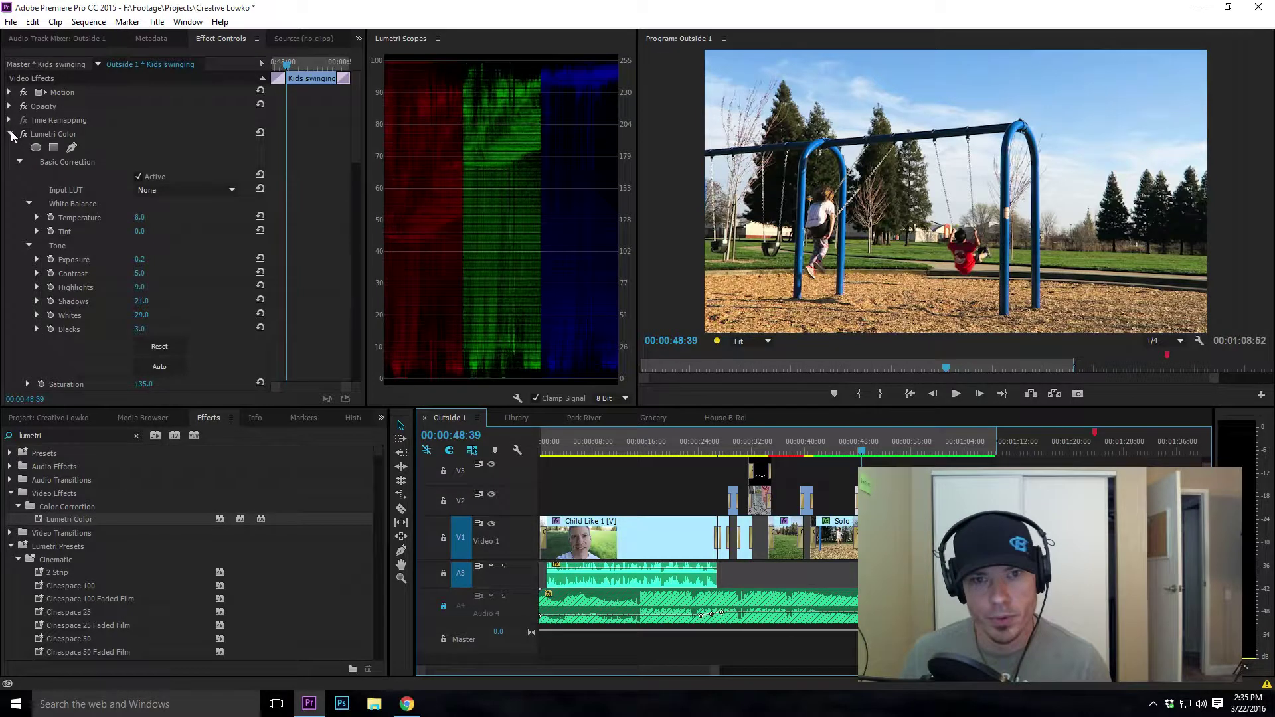
- Review the Kids swinging clip's Lumetri Color settings and RGB curve with the playhead at 00:00:49:27
{"action": "left_click", "coordinate": [10, 135]}
{"action": "left_click", "coordinate": [10, 134]}
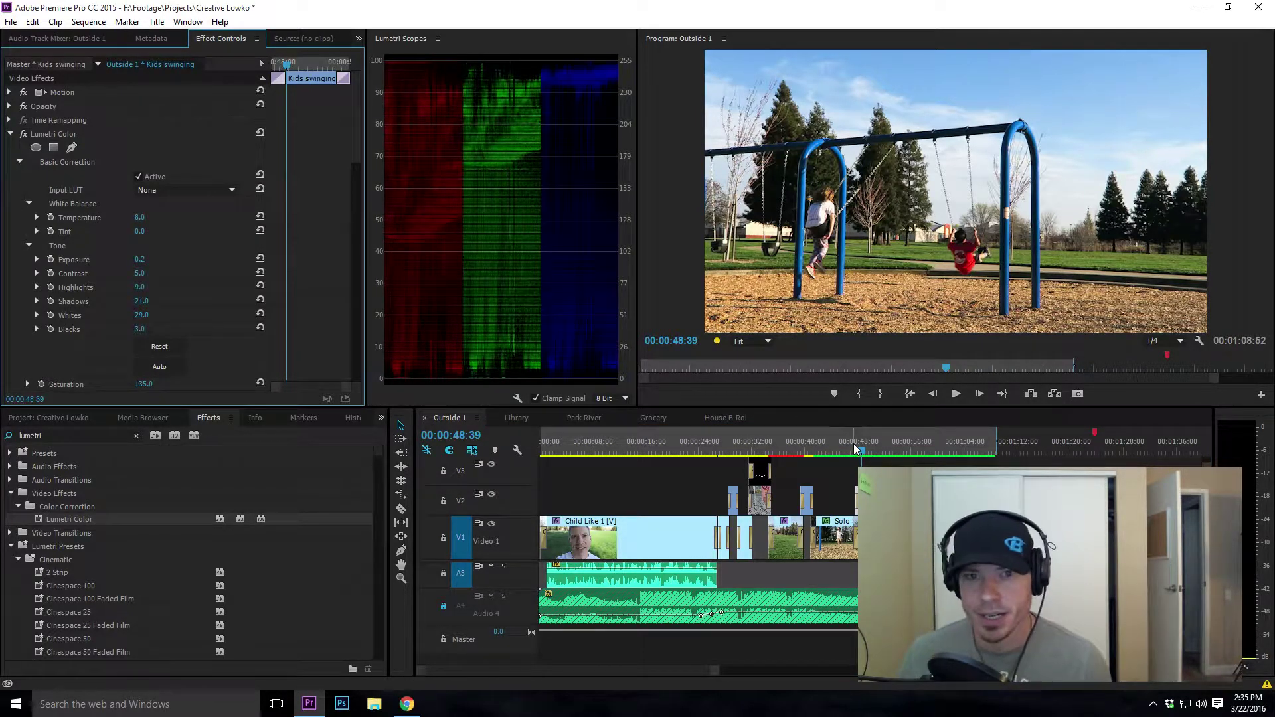
{"action": "left_click_drag", "start_coordinate": [863, 451], "coordinate": [871, 452]}
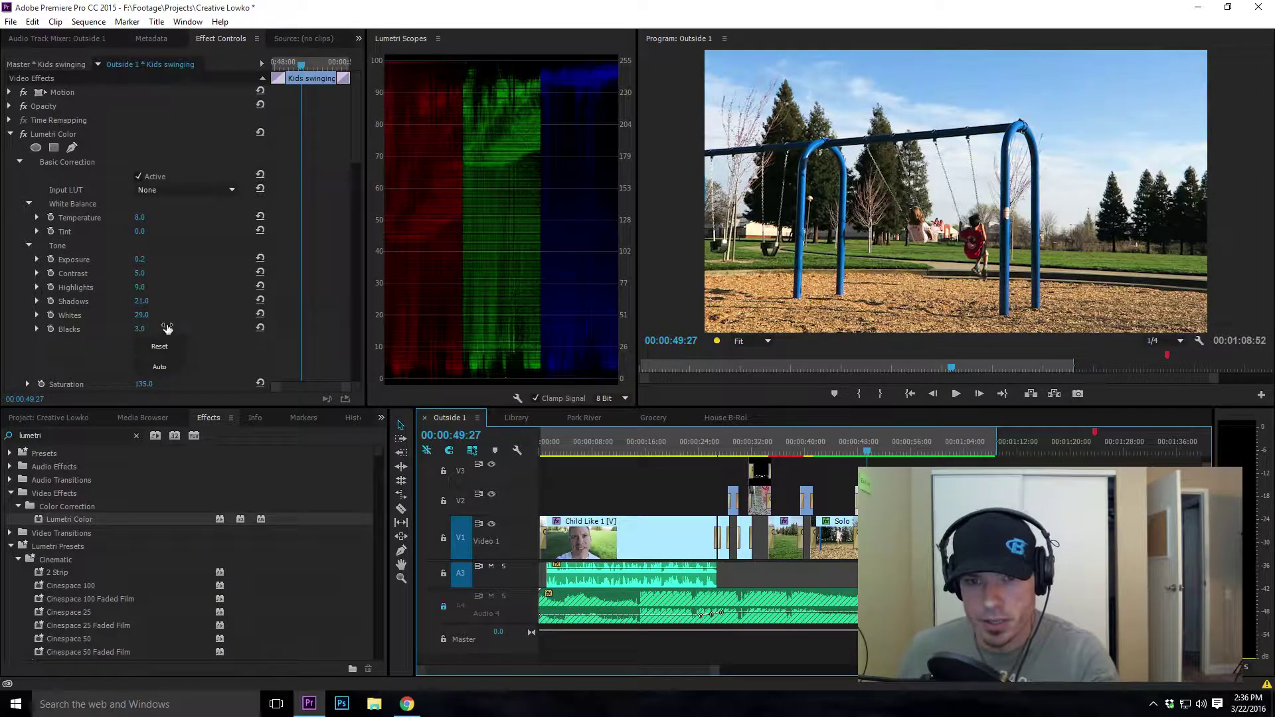
{"action": "scroll", "coordinate": [167, 334], "scroll_direction": "down", "scroll_amount": 6}
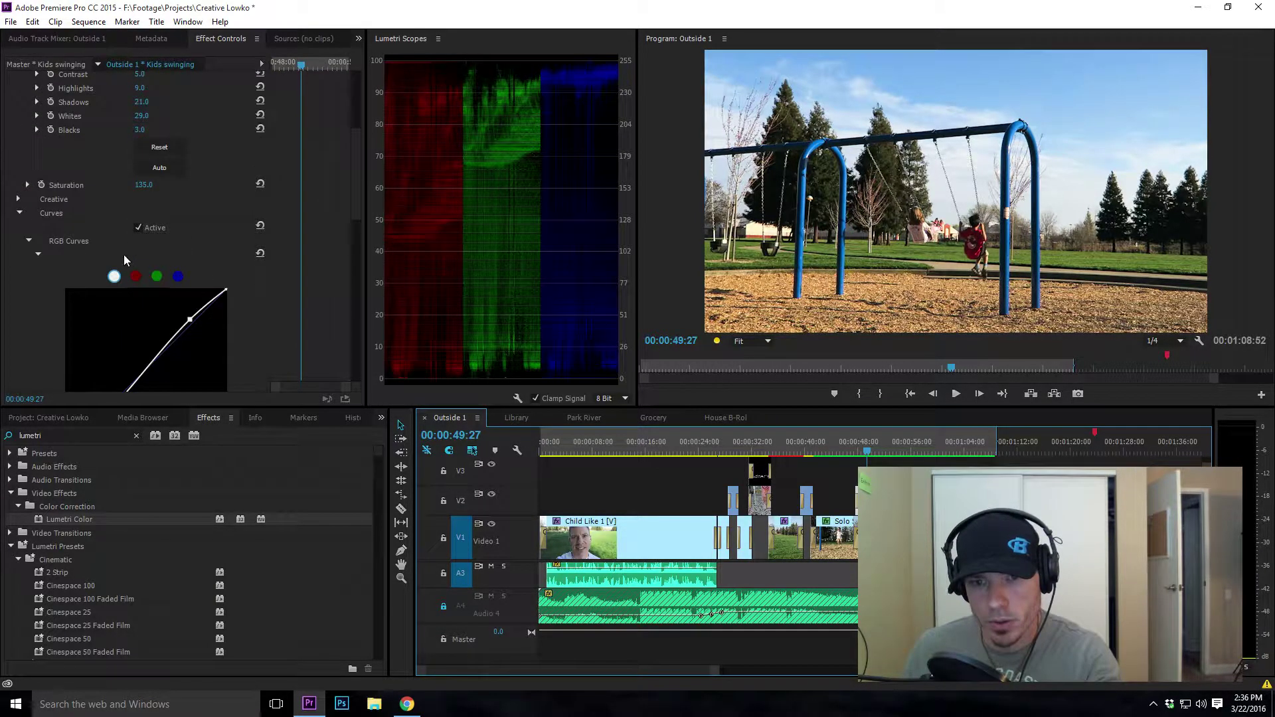
{"action": "scroll", "coordinate": [285, 337], "scroll_direction": "up", "scroll_amount": 2}
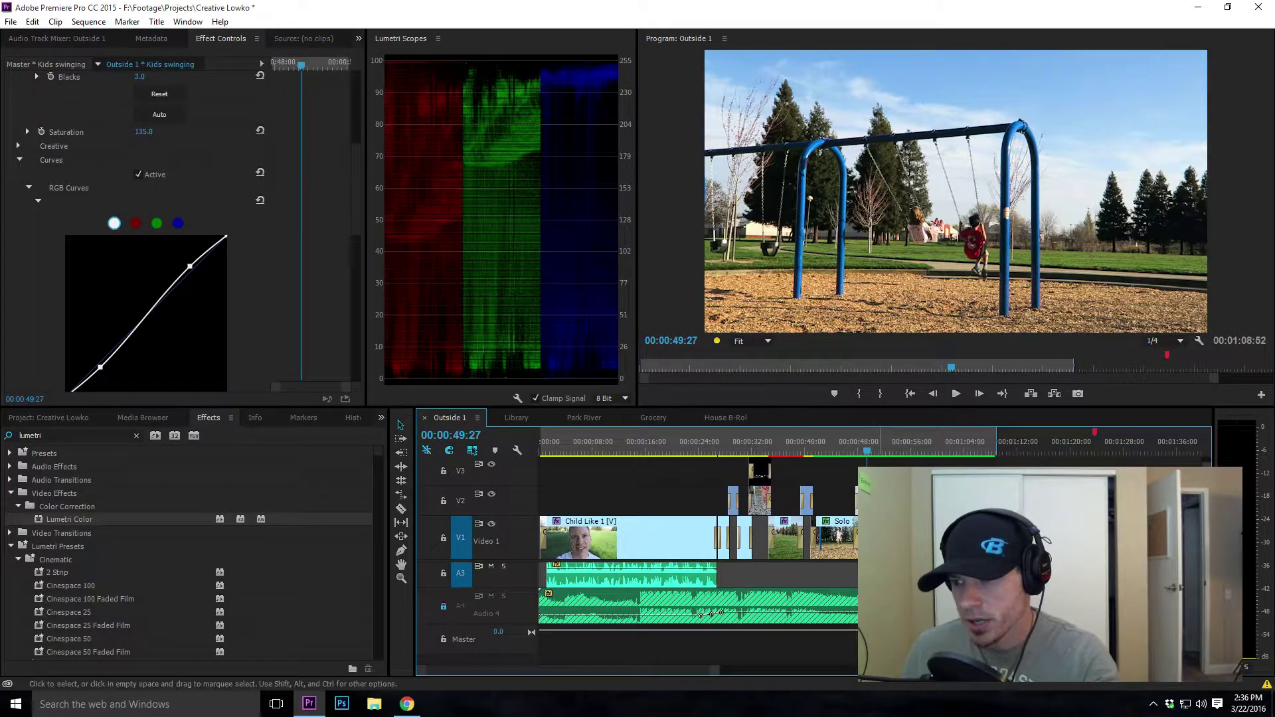
- Check the Empty Swing clip at 00:00:54:03 and step frame by frame from 00:00:56:21 through its closing transition to 00:00:58:08
{"action": "left_click_drag", "start_coordinate": [869, 454], "coordinate": [900, 462]}
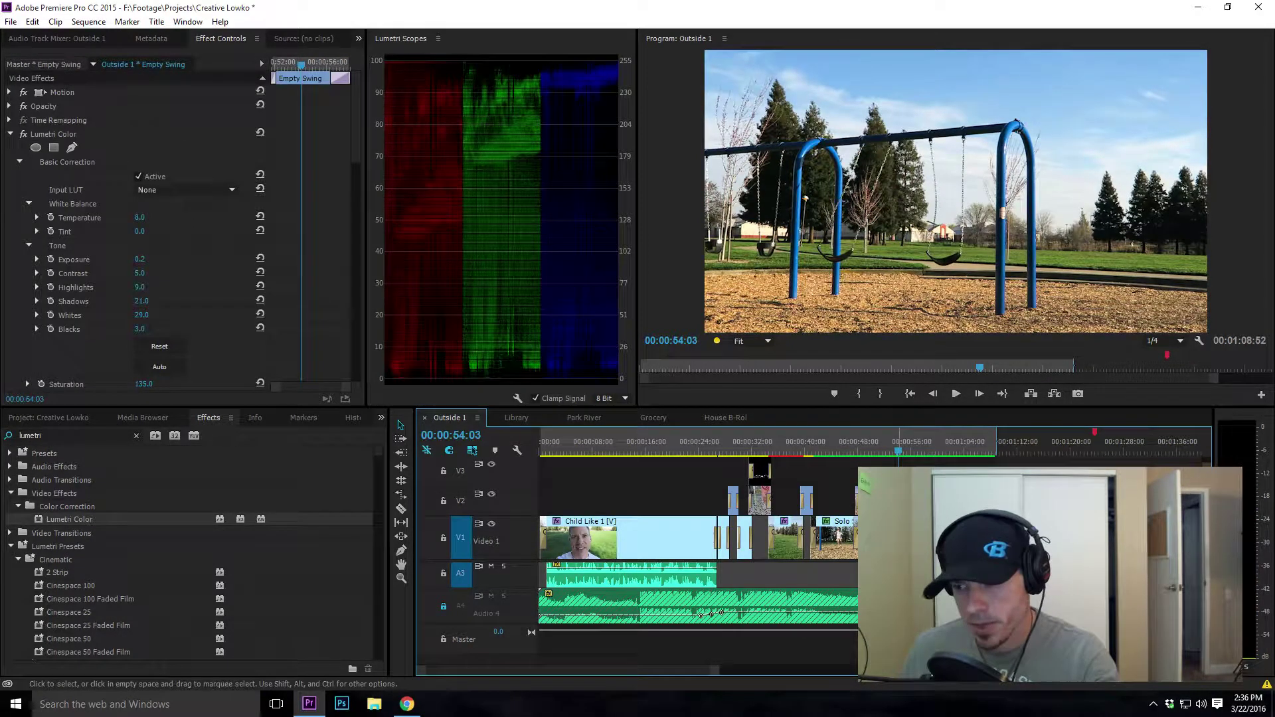
{"action": "left_click_drag", "start_coordinate": [901, 456], "coordinate": [914, 460]}
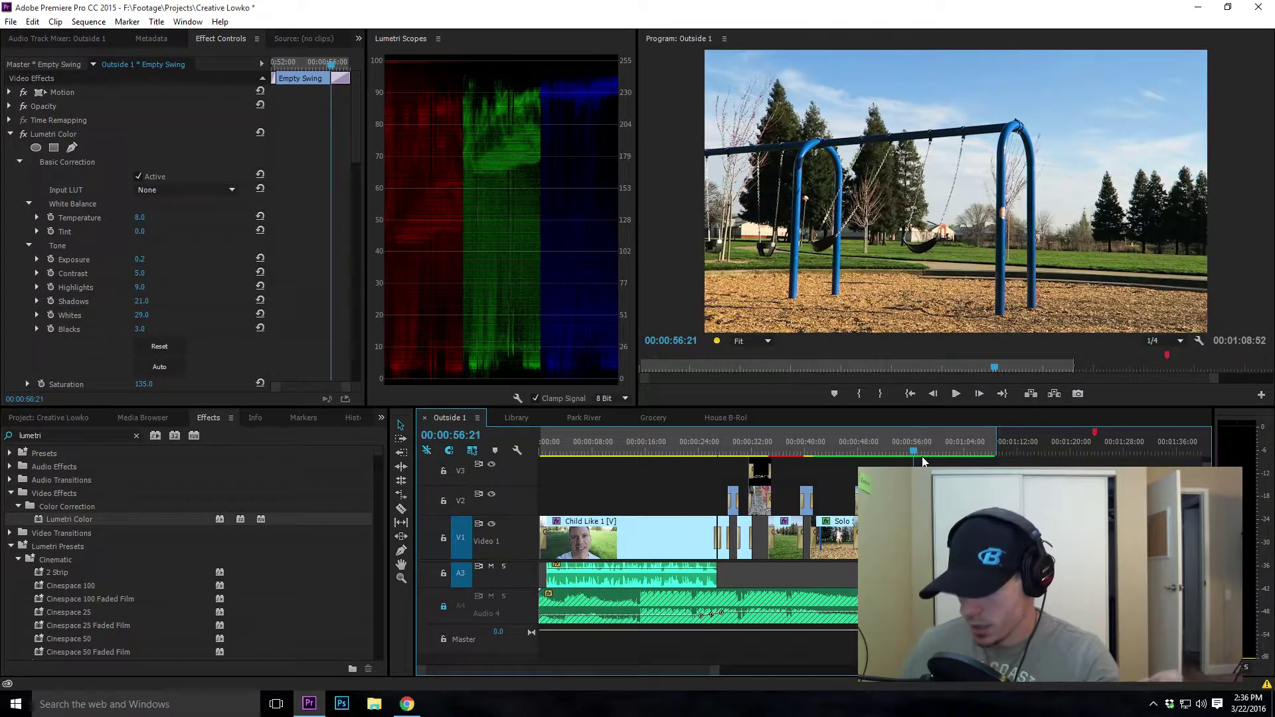
{"action": "key", "text": "Right"}
{"action": "key", "text": "Right"}
{"action": "key", "text": "Right"}
{"action": "key", "text": "Right"}
{"action": "key", "text": "Right"}
{"action": "key", "text": "Right"}
{"action": "key", "text": "Right"}
{"action": "key", "text": "Right"}
{"action": "key", "text": "Right"}
{"action": "key", "text": "Right"}
{"action": "key", "text": "Right"}
{"action": "key", "text": "Right"}
{"action": "key", "text": "Right"}
{"action": "key", "text": "Right"}
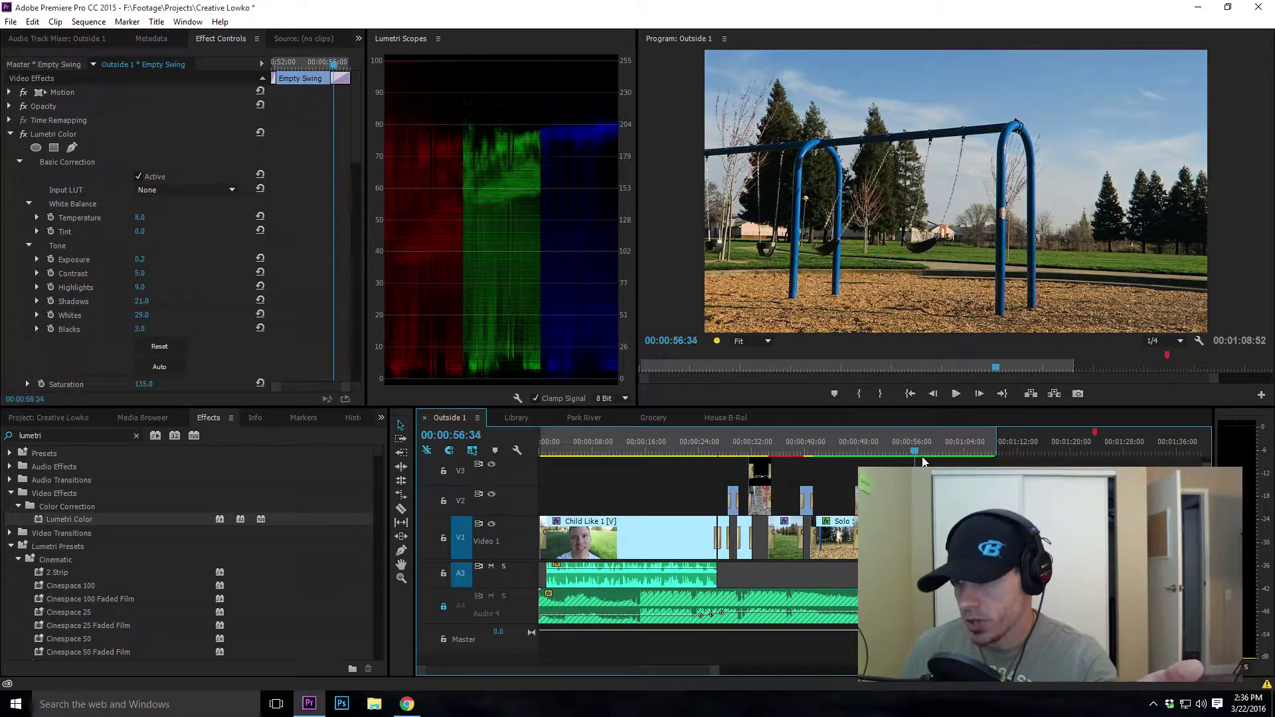
{"action": "key", "text": "Right"}
{"action": "key", "text": "Right"}
{"action": "key", "text": "Right"}
{"action": "key", "text": "Right"}
{"action": "key", "text": "Right"}
{"action": "key", "text": "Right"}
{"action": "key", "text": "Right"}
{"action": "key", "text": "Right"}
{"action": "key", "text": "Right"}
{"action": "key", "text": "Right"}
{"action": "key", "text": "Right"}
{"action": "key", "text": "Right"}
{"action": "key", "text": "Right"}
{"action": "key", "text": "Right"}
{"action": "key", "text": "Right"}
{"action": "key", "text": "Right"}
{"action": "key", "text": "Right"}
{"action": "key", "text": "Right"}
{"action": "key", "text": "Right"}
{"action": "key", "text": "Right"}
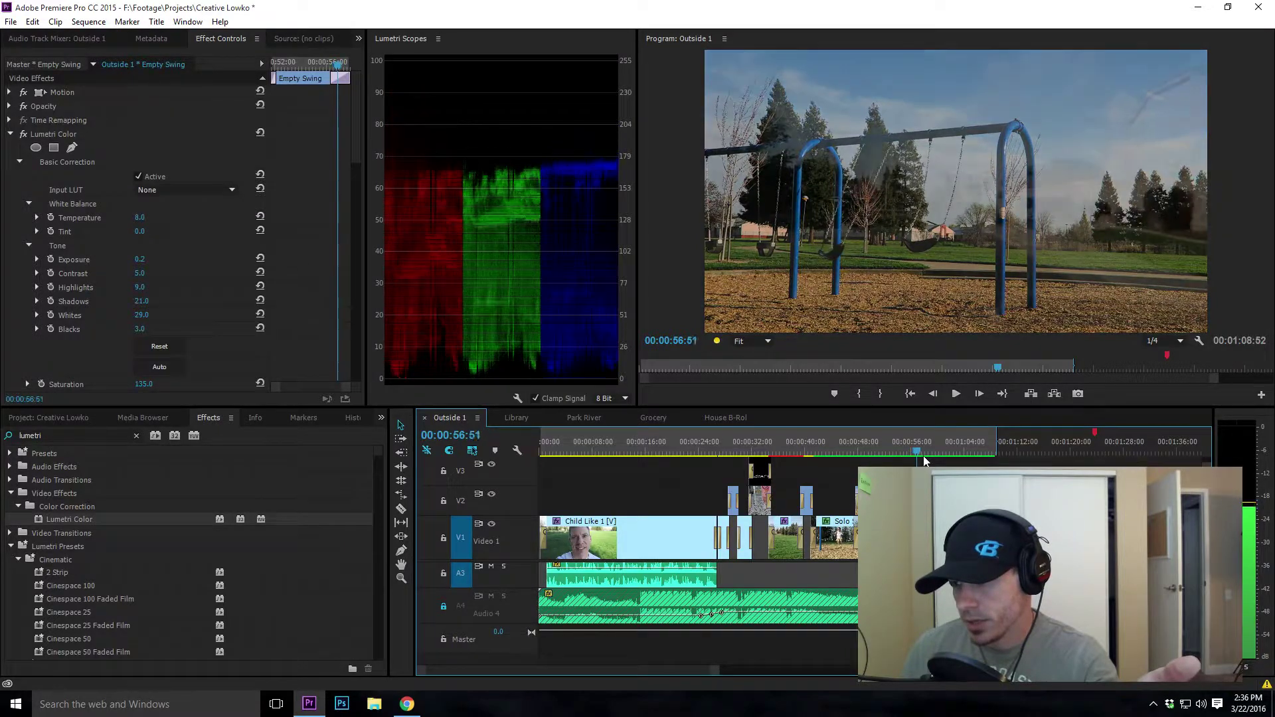
{"action": "key", "text": "Right"}
{"action": "key", "text": "Right"}
{"action": "key", "text": "Right"}
{"action": "key", "text": "Right"}
{"action": "key", "text": "Right"}
{"action": "key", "text": "Right"}
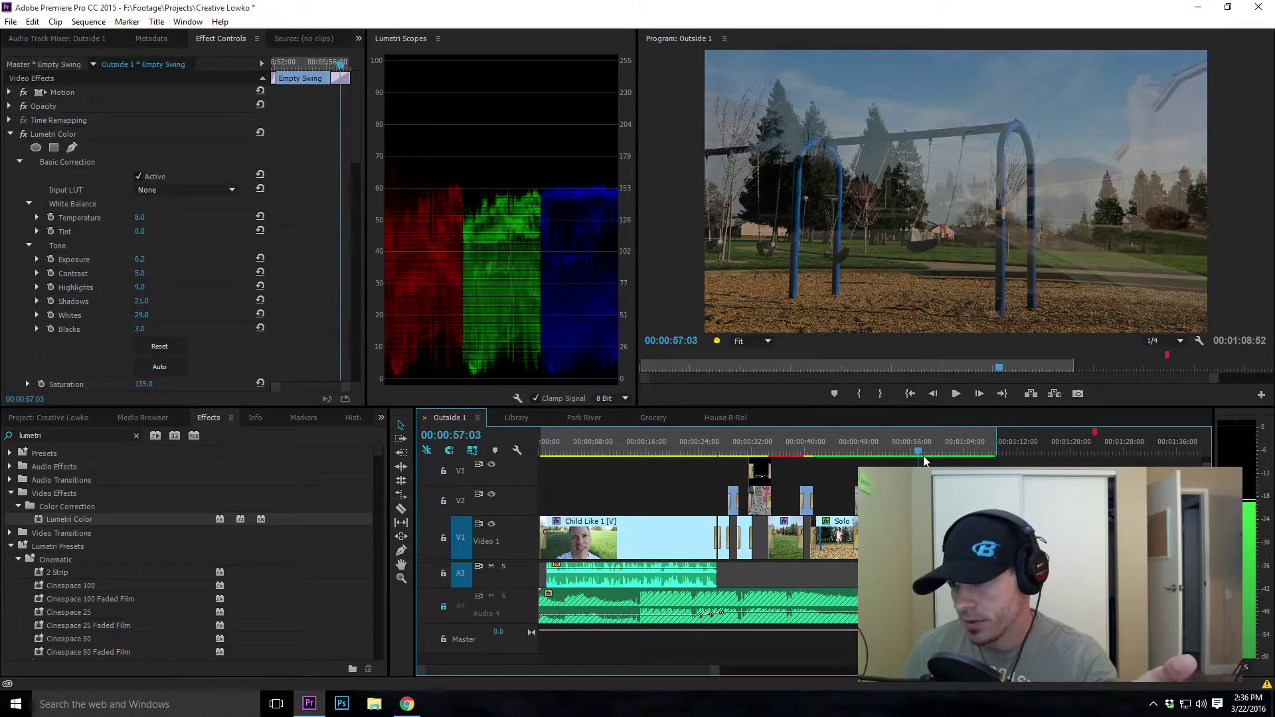
{"action": "key", "text": "Right"}
{"action": "key", "text": "Right"}
{"action": "key", "text": "Right"}
{"action": "key", "text": "Right"}
{"action": "key", "text": "Right"}
{"action": "key", "text": "Right"}
{"action": "key", "text": "Right"}
{"action": "key", "text": "Right"}
{"action": "key", "text": "Right"}
{"action": "key", "text": "Right"}
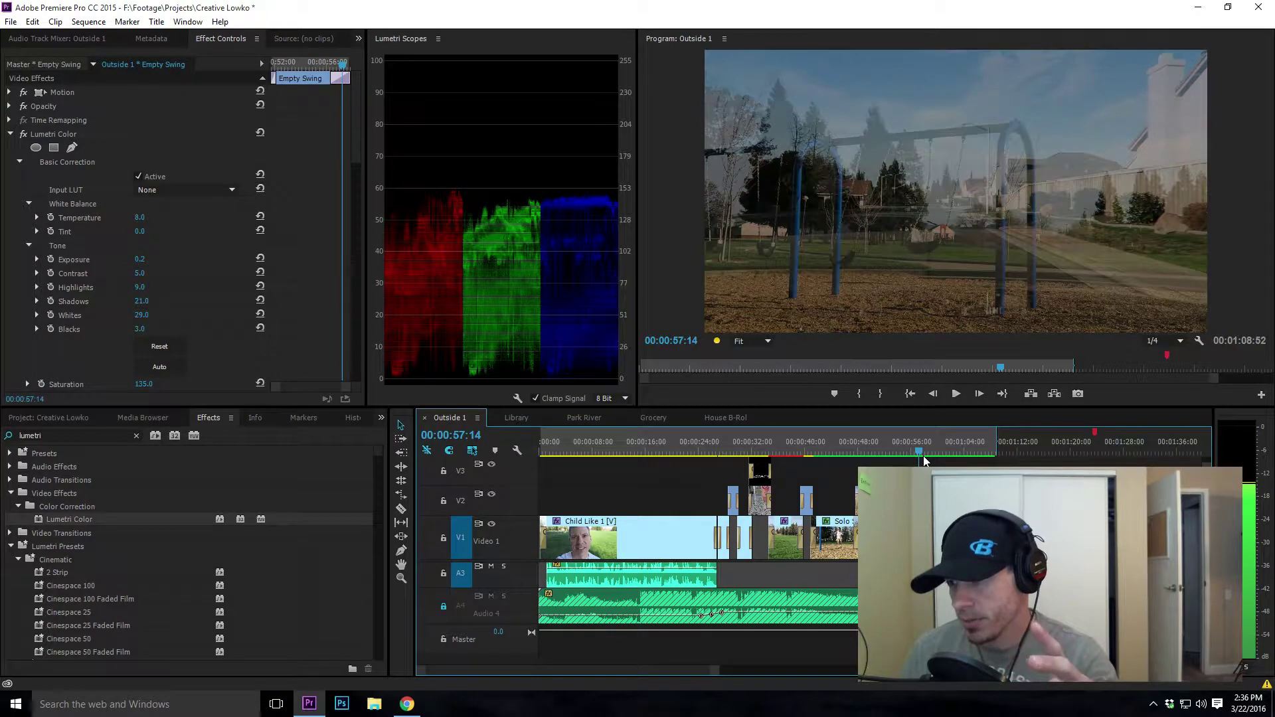
{"action": "key", "text": "Right"}
{"action": "key", "text": "Right"}
{"action": "key", "text": "Right"}
{"action": "key", "text": "Right"}
{"action": "key", "text": "Right"}
{"action": "key", "text": "Right"}
{"action": "key", "text": "Right"}
{"action": "key", "text": "Right"}
{"action": "key", "text": "Right"}
{"action": "key", "text": "Right"}
{"action": "key", "text": "Right"}
{"action": "key", "text": "Right"}
{"action": "key", "text": "Right"}
{"action": "key", "text": "Right"}
{"action": "key", "text": "Right"}
{"action": "key", "text": "Right"}
{"action": "key", "text": "Right"}
{"action": "key", "text": "Right"}
{"action": "key", "text": "Right"}
{"action": "key", "text": "Right"}
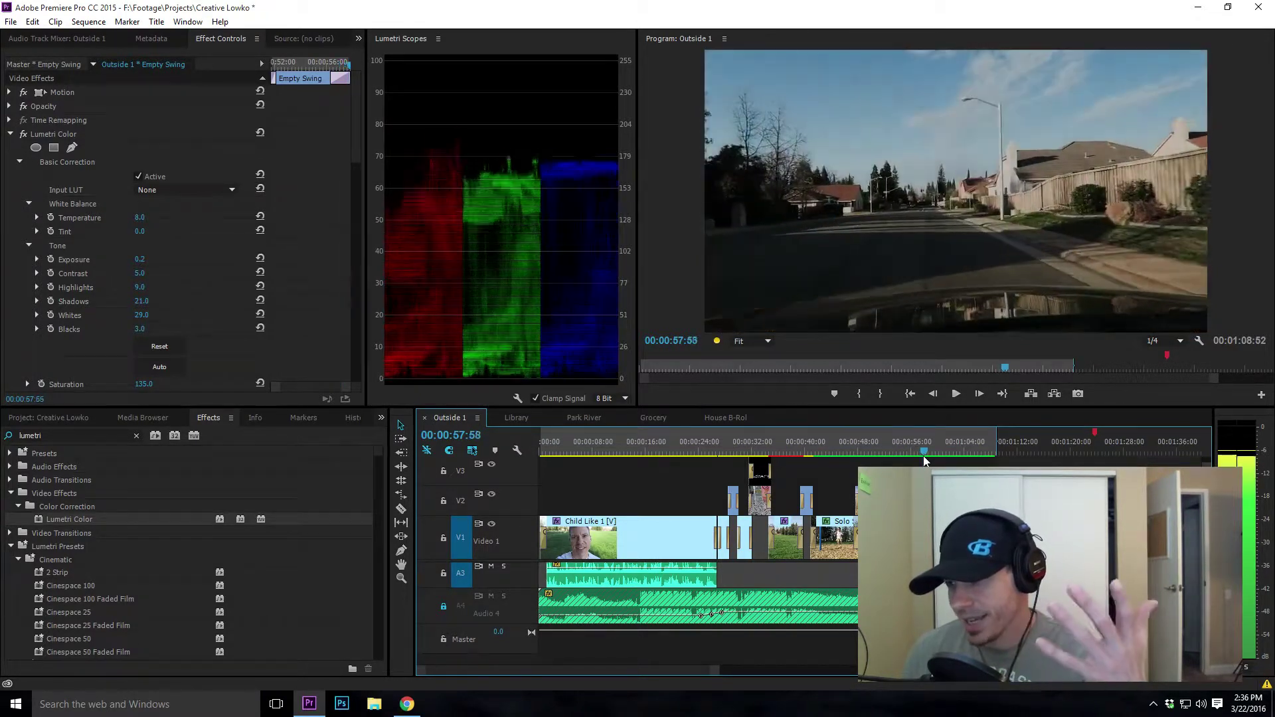
{"action": "key", "text": "Right"}
{"action": "key", "text": "Right"}
{"action": "key", "text": "Right"}
{"action": "key", "text": "Right"}
{"action": "key", "text": "Right"}
{"action": "key", "text": "Right"}
{"action": "key", "text": "Right"}
{"action": "key", "text": "Right"}
{"action": "key", "text": "Right"}
{"action": "key", "text": "Right"}
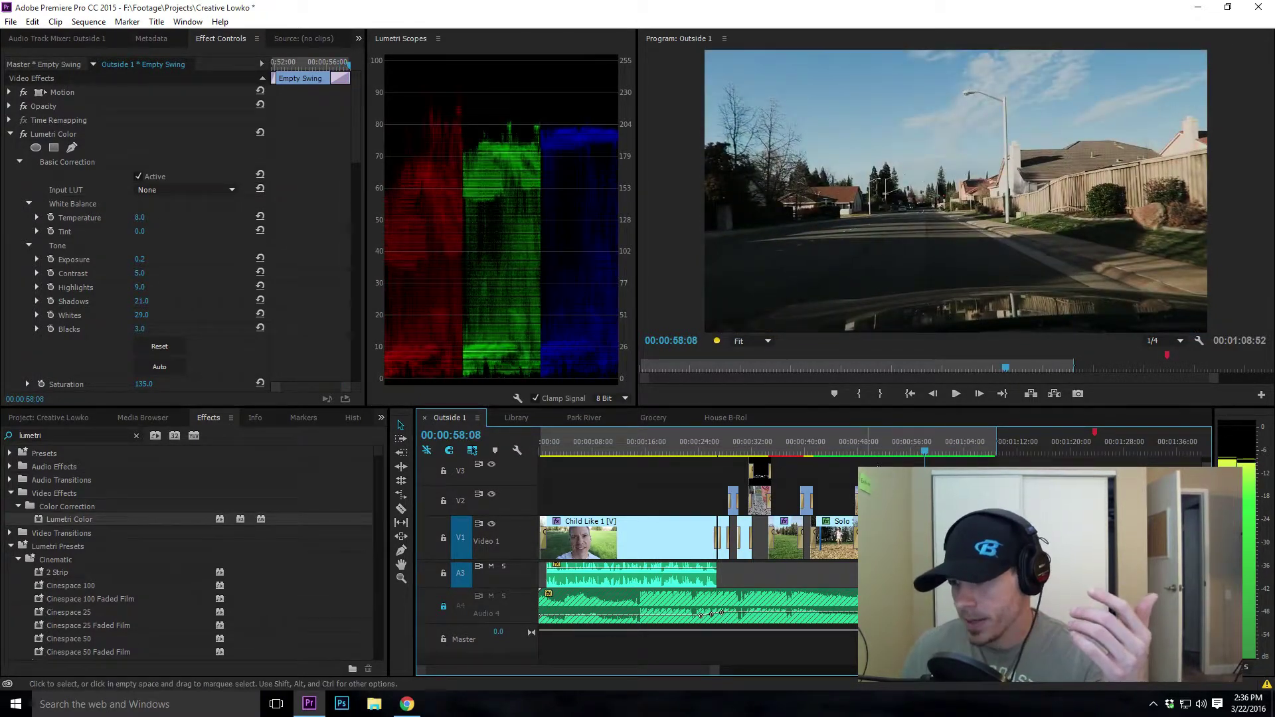
- Play ahead to 00:01:05:32, select the Video Coming Soon title clip and move it slightly earlier in the sequence
{"action": "left_click_drag", "start_coordinate": [937, 444], "coordinate": [955, 475]}
{"action": "key", "text": "space"}
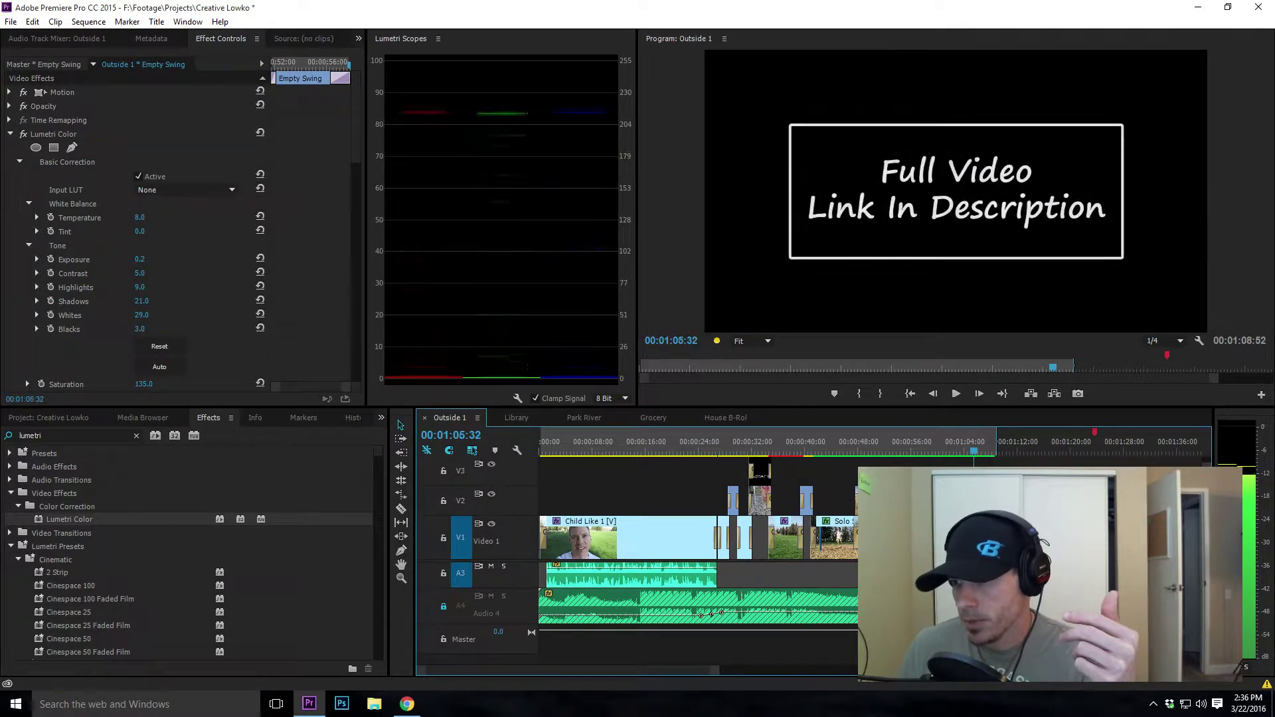
{"action": "left_click", "coordinate": [974, 452]}
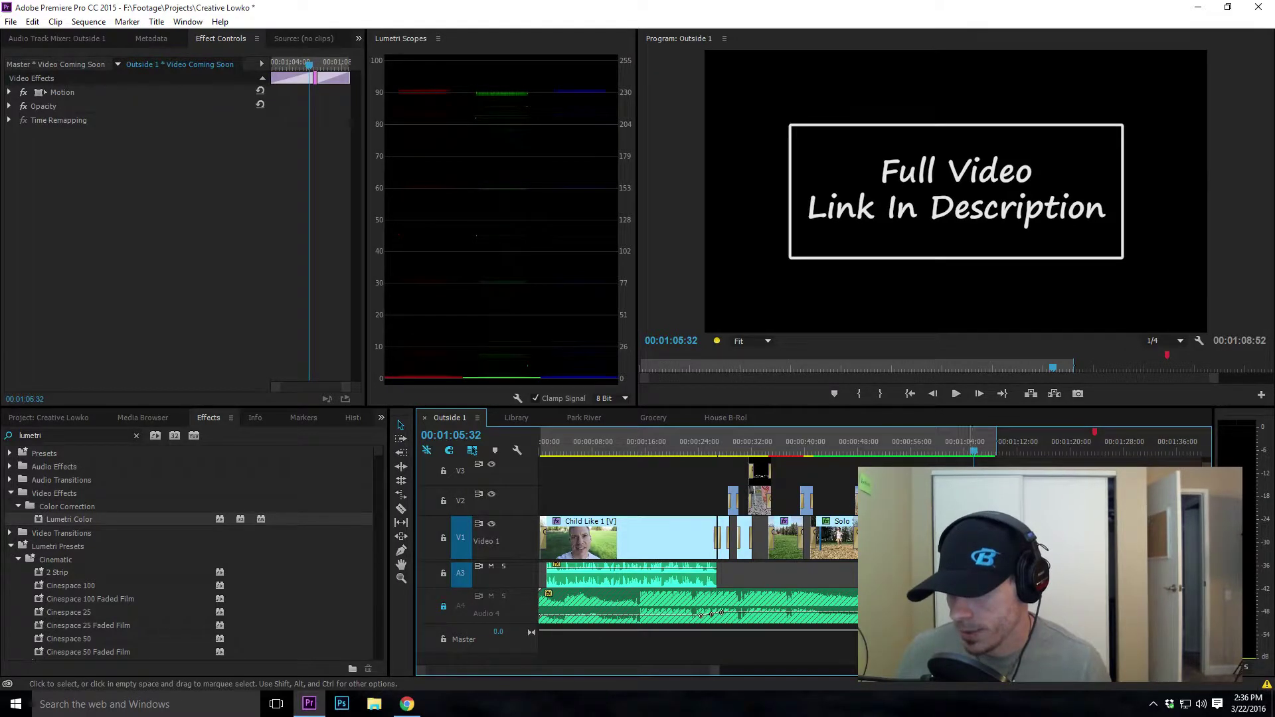
{"action": "left_click_drag", "start_coordinate": [956, 534], "coordinate": [953, 531]}
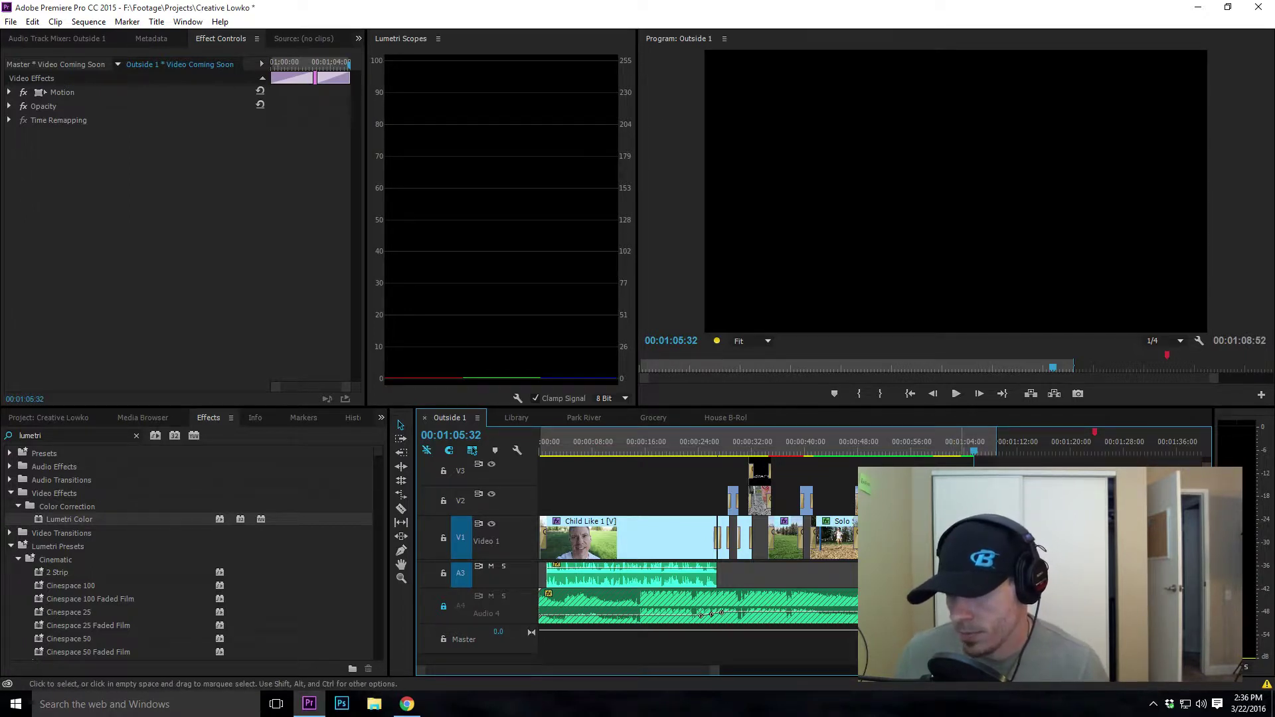
{"action": "left_click_drag", "start_coordinate": [949, 531], "coordinate": [951, 531]}
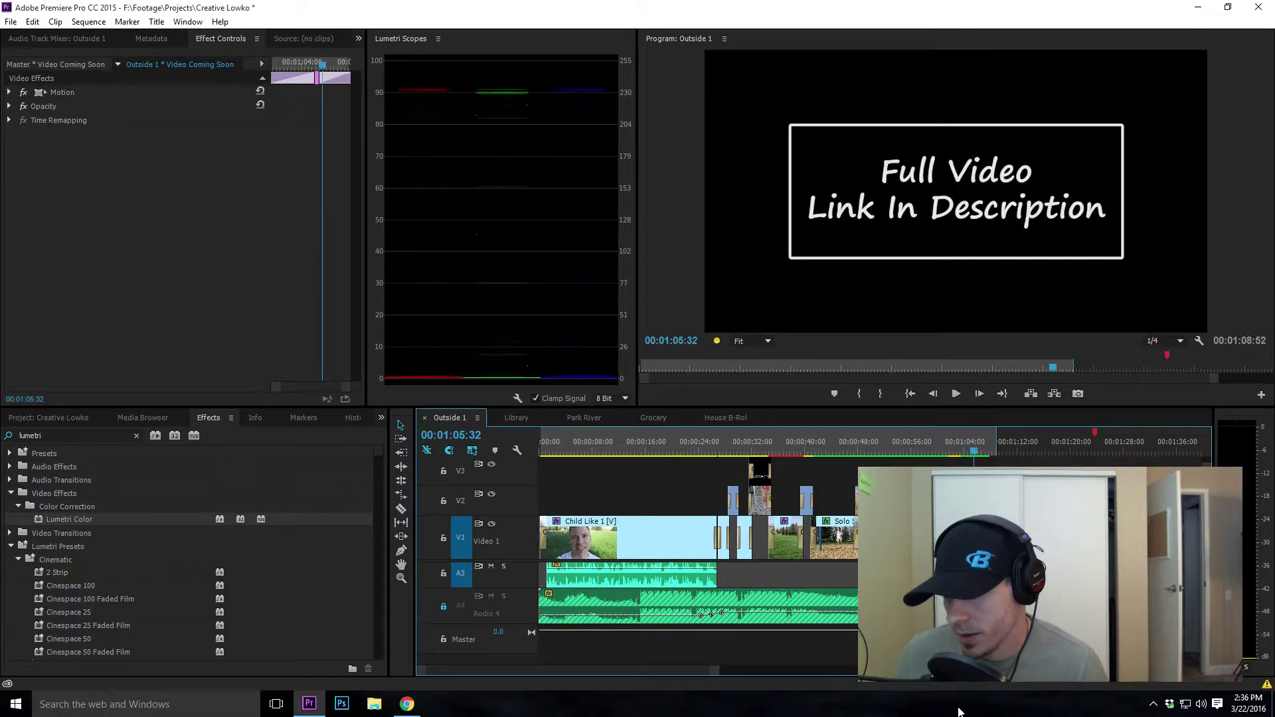
- Play the fade from the driving footage into the end title, stopping at 00:01:04:59
{"action": "left_click", "coordinate": [943, 443]}
{"action": "key", "text": "space"}
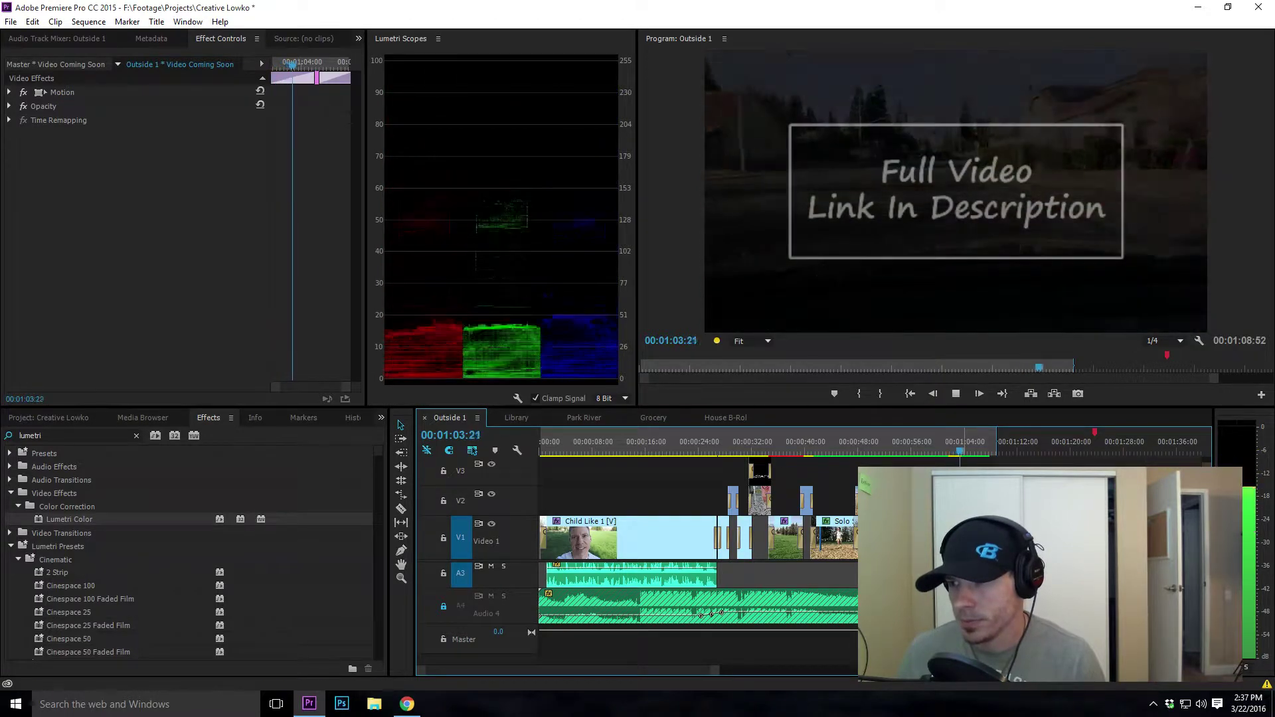
{"action": "key", "text": "space"}
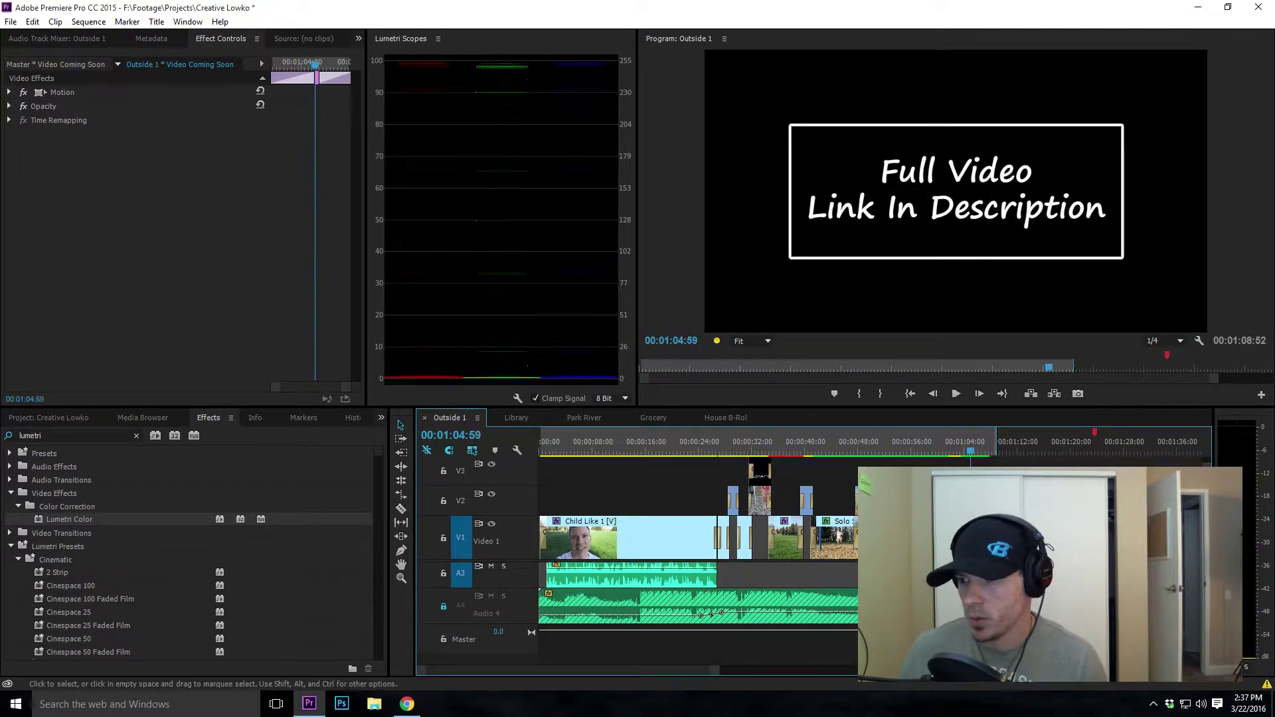
- Move the sequence's out point to 00:01:08:14 and save the project
{"action": "left_click_drag", "start_coordinate": [983, 453], "coordinate": [993, 450]}
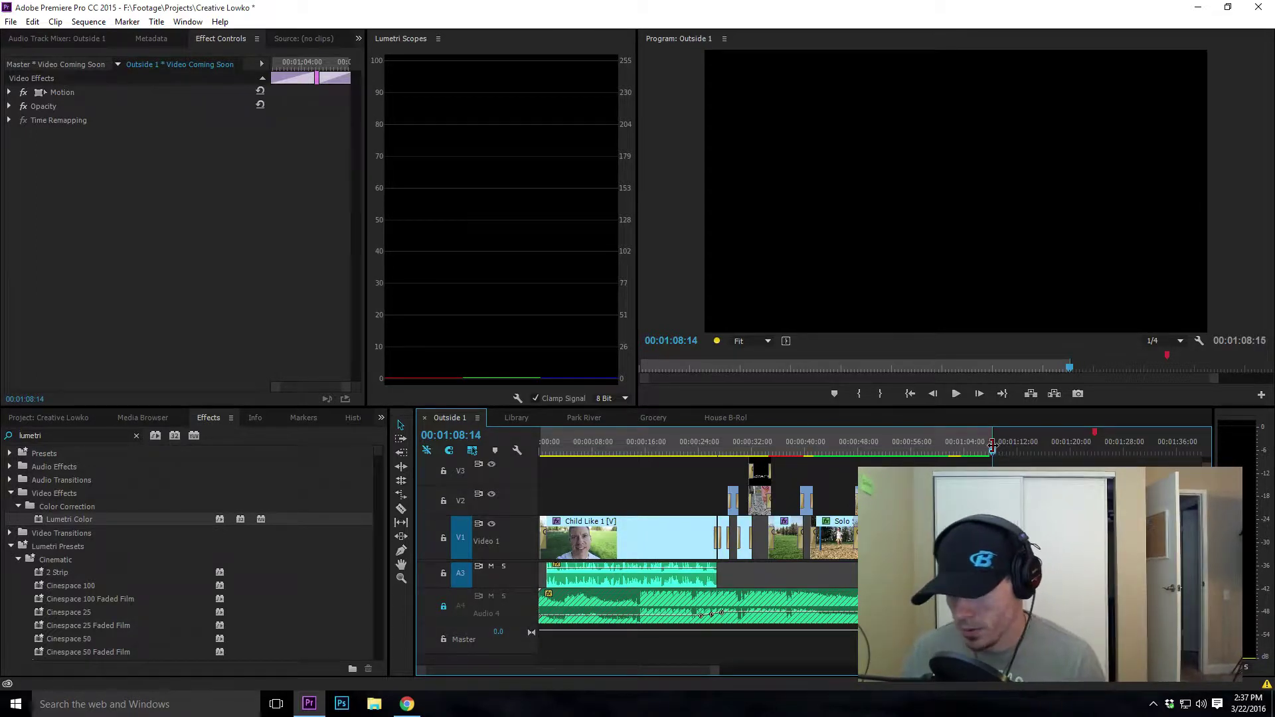
{"action": "key", "text": "ctrl+s"}
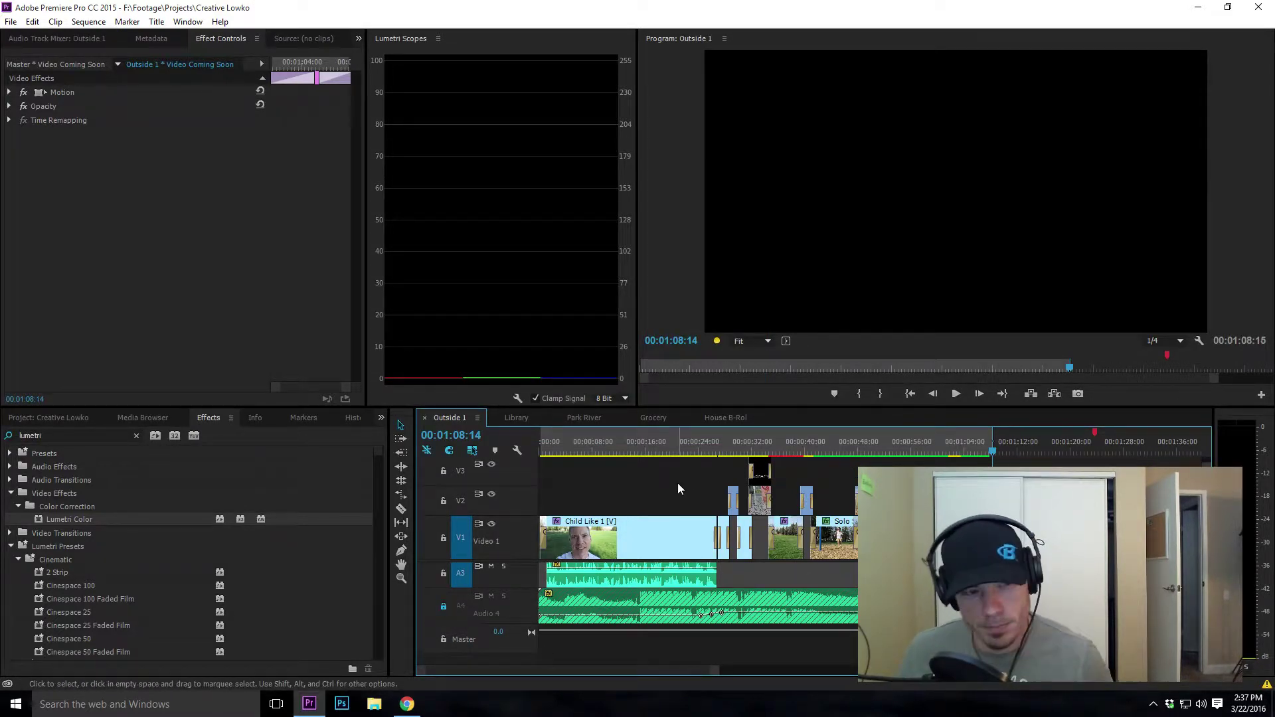
- Render the sequence from In to Out, switching to Photoshop during the render and returning to Premiere Pro
{"action": "left_click", "coordinate": [88, 21]}
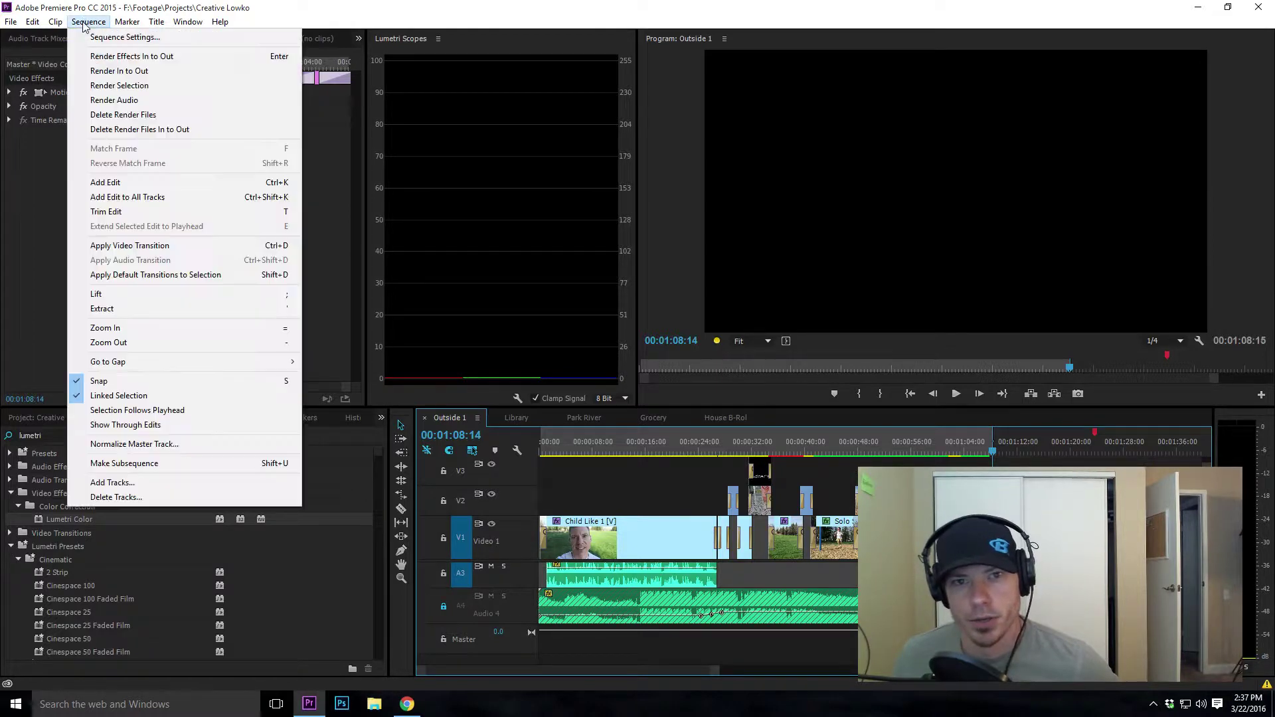
{"action": "left_click", "coordinate": [109, 71]}
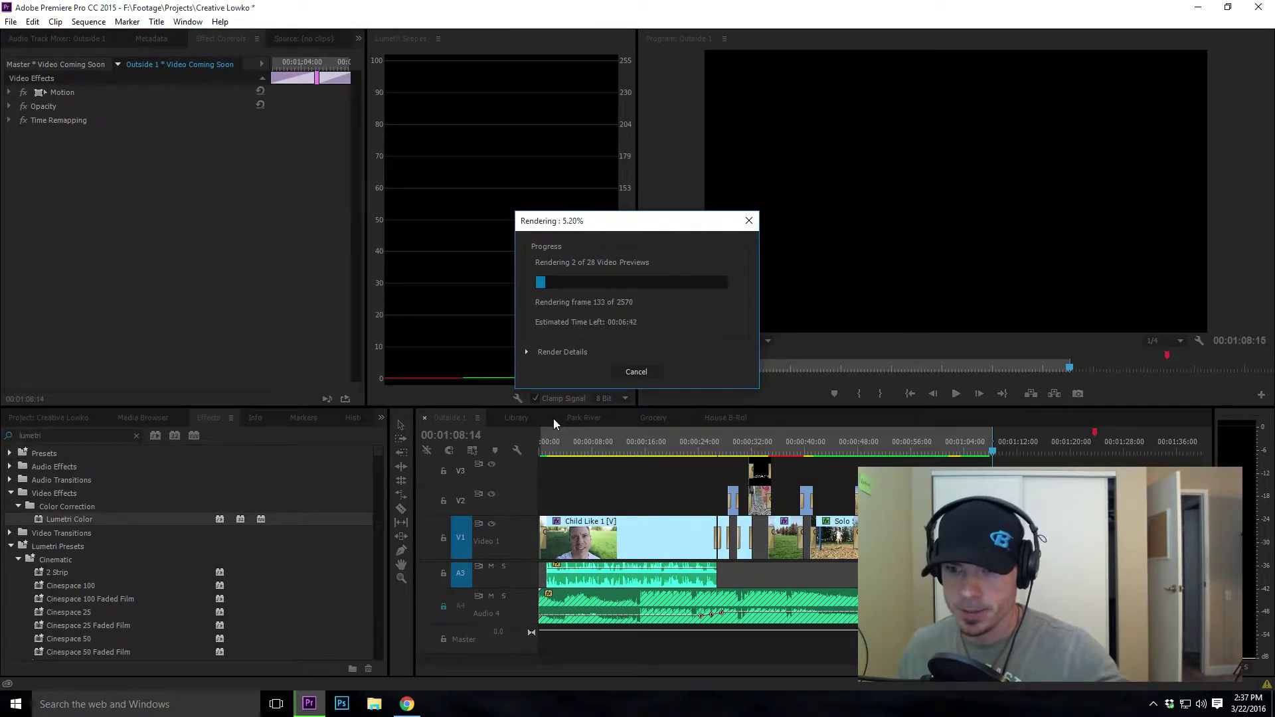
{"action": "key", "text": "alt+Tab"}
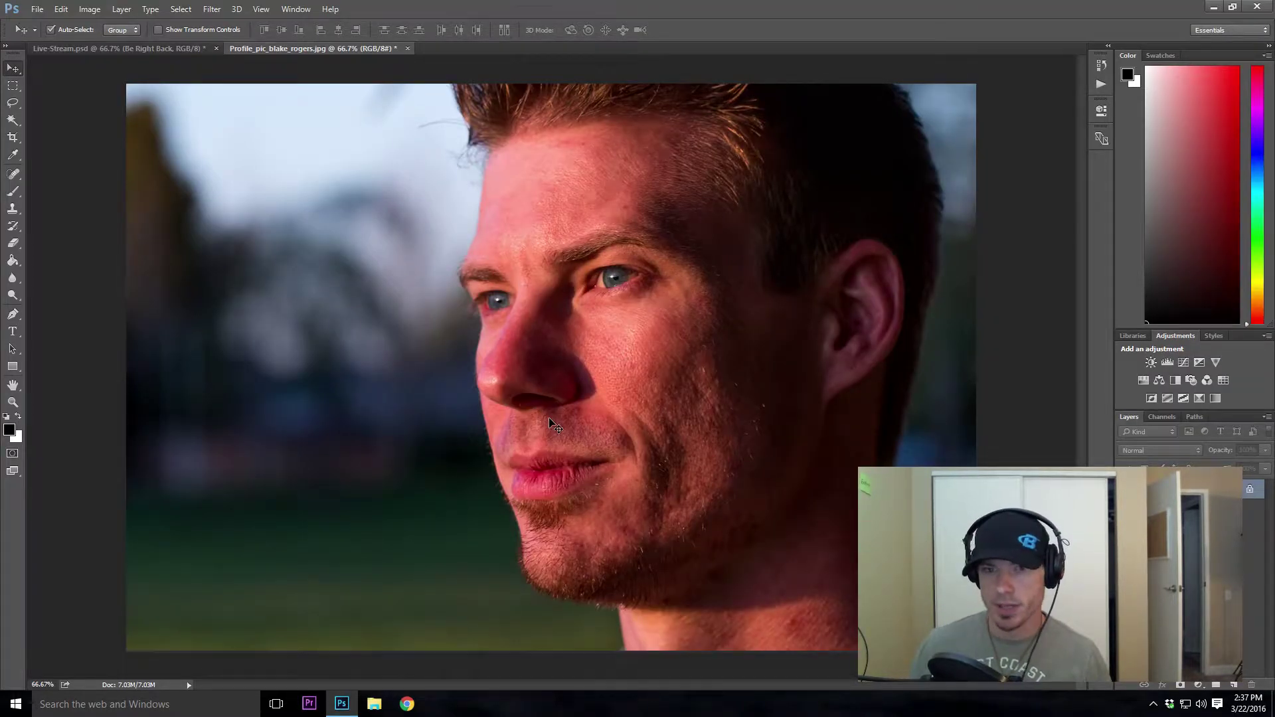
{"action": "key", "text": "alt+Tab"}
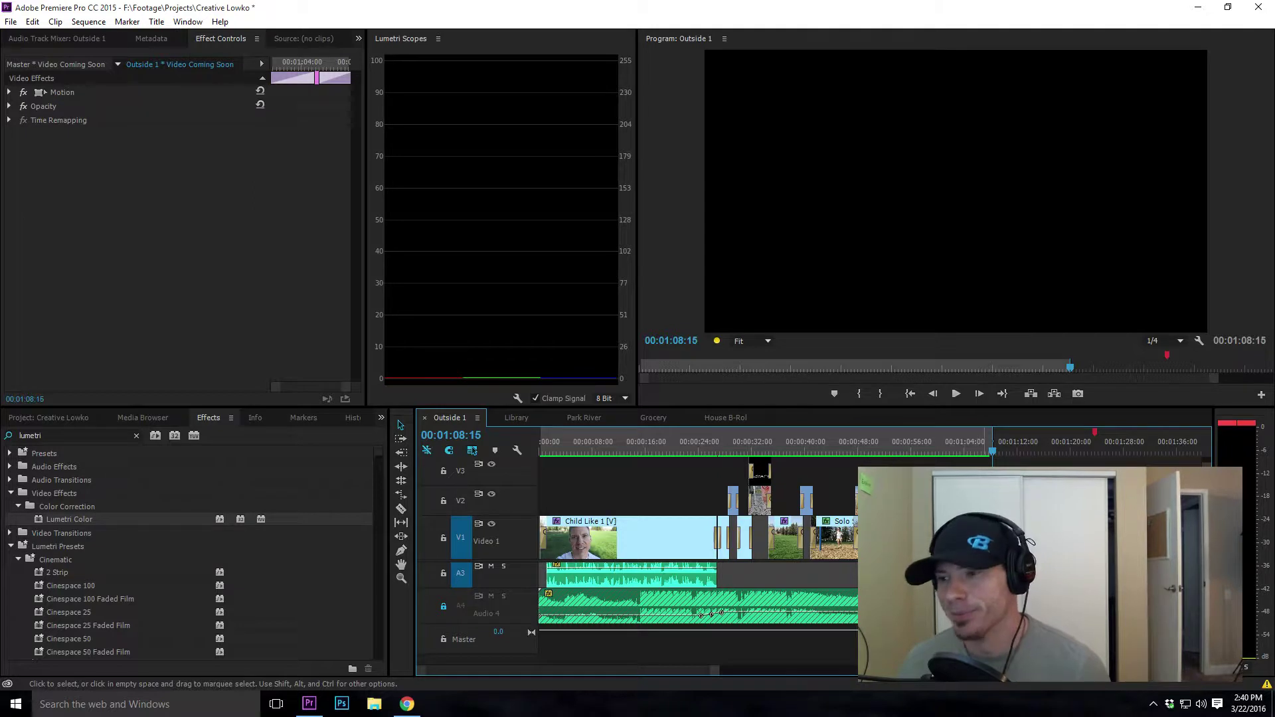
{"action": "key", "text": "ctrl+shift+a"}
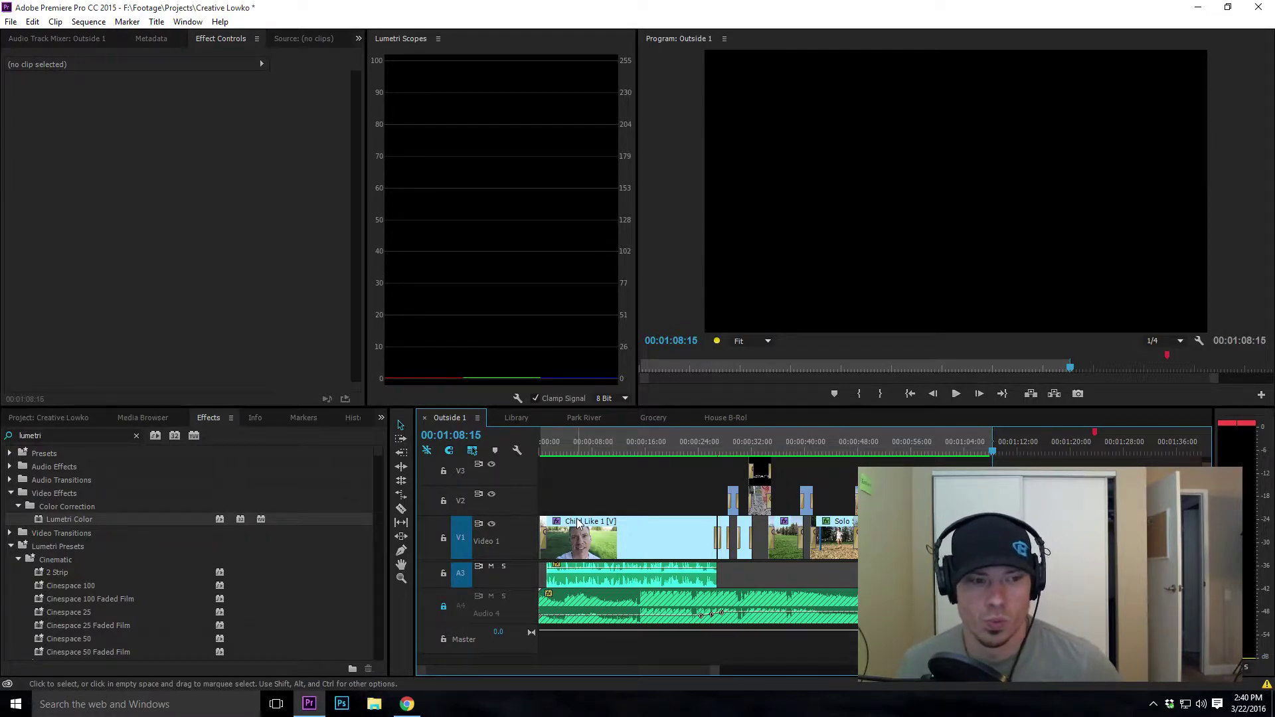
{"action": "left_click", "coordinate": [594, 480]}
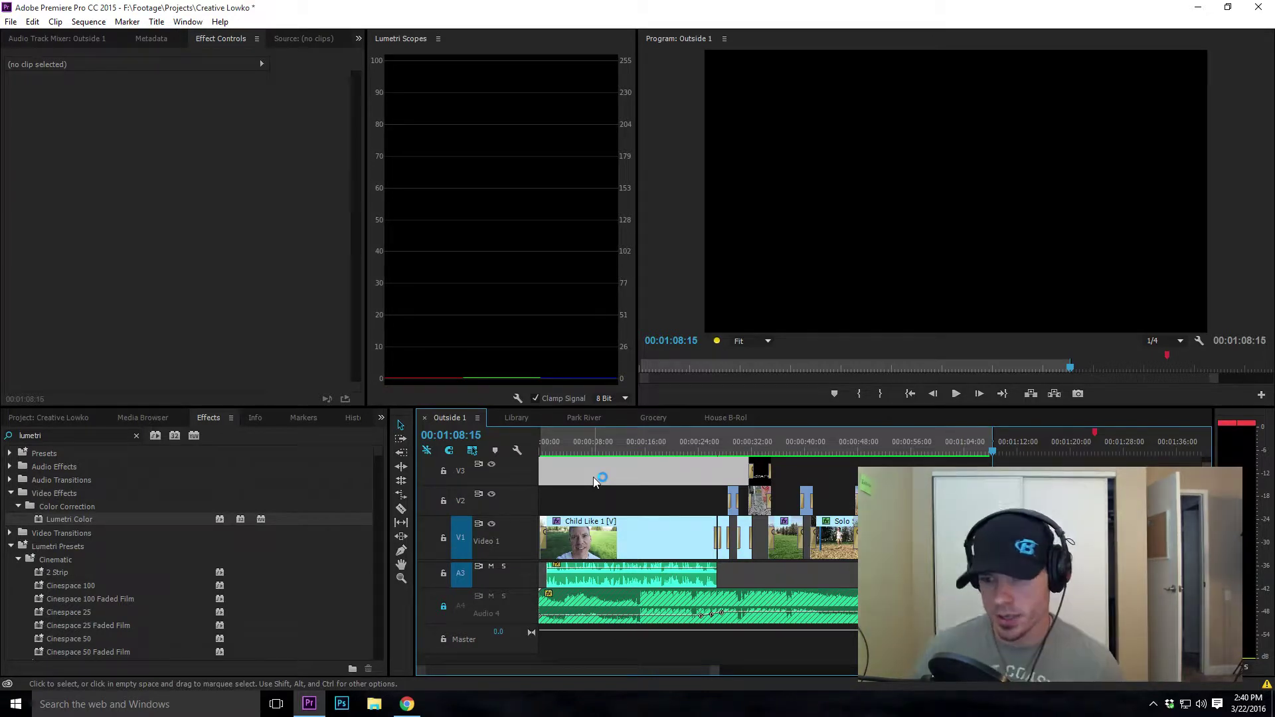
{"action": "key", "text": "ctrl+m"}
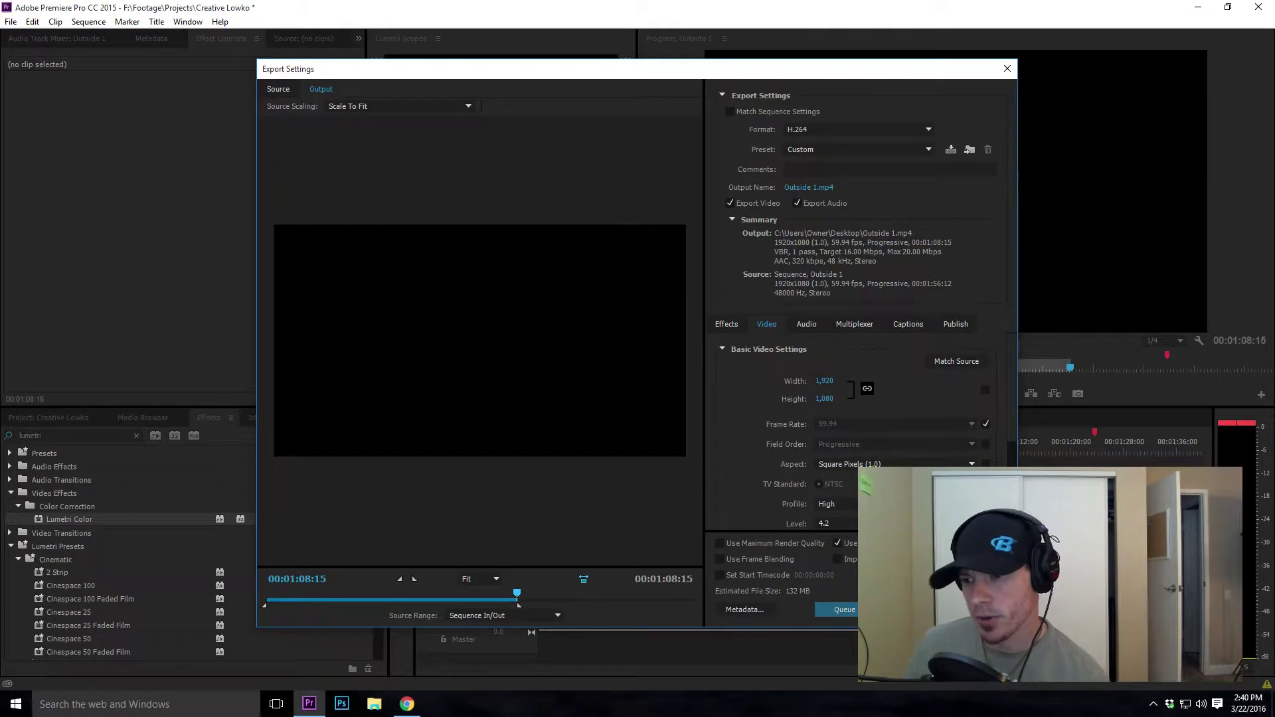
{"action": "key", "text": "Escape"}
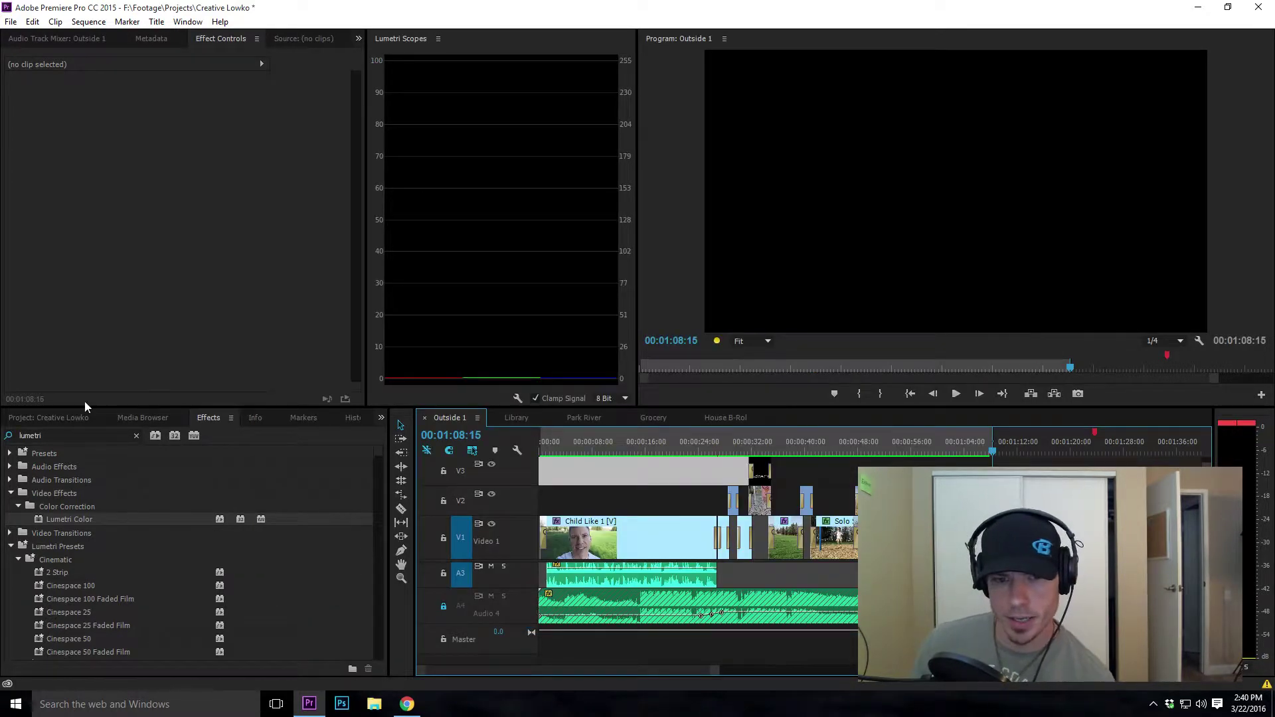
- Open the Outside 1 sequence's settings and examine the available preview file formats and codecs
{"action": "left_click", "coordinate": [57, 418]}
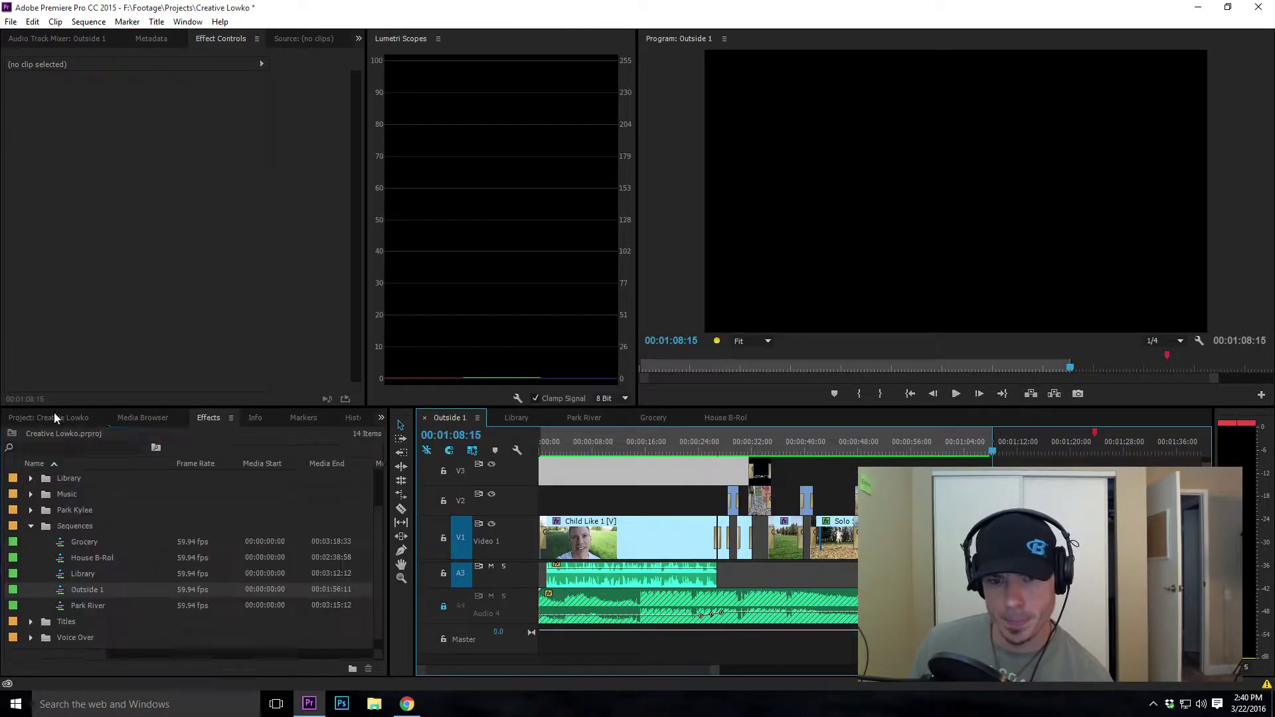
{"action": "right_click", "coordinate": [58, 597]}
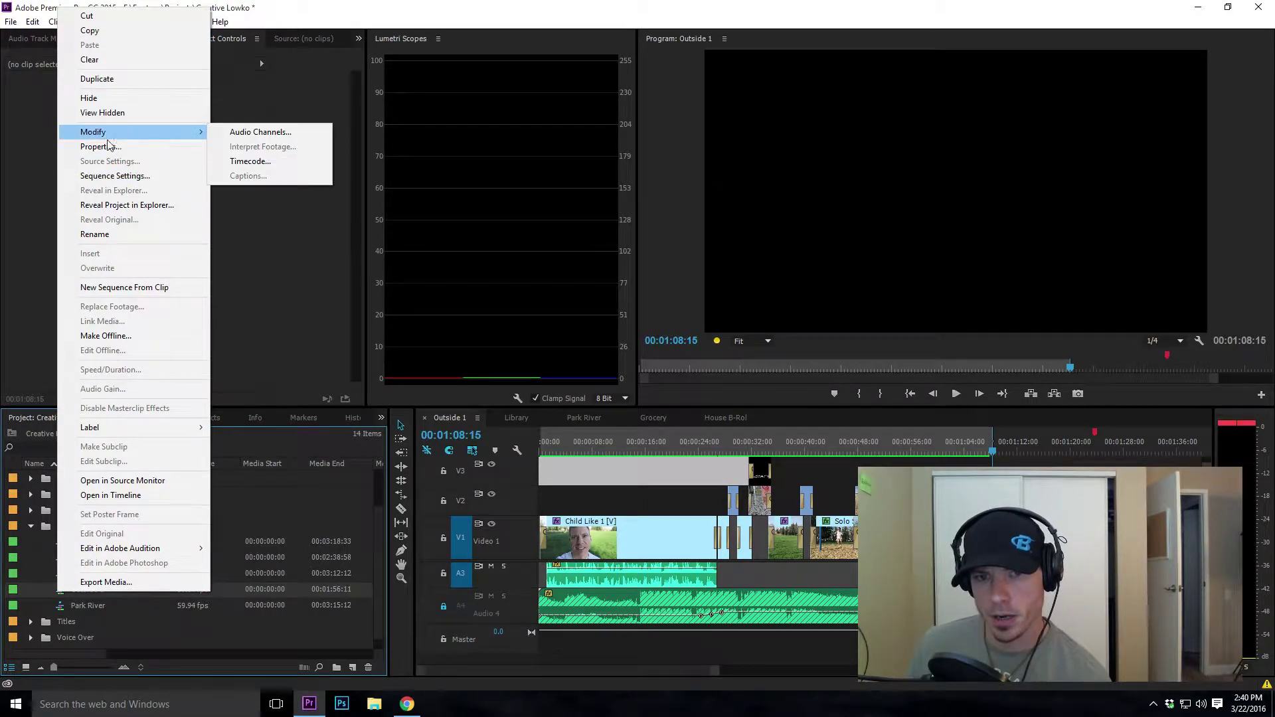
{"action": "left_click", "coordinate": [108, 177]}
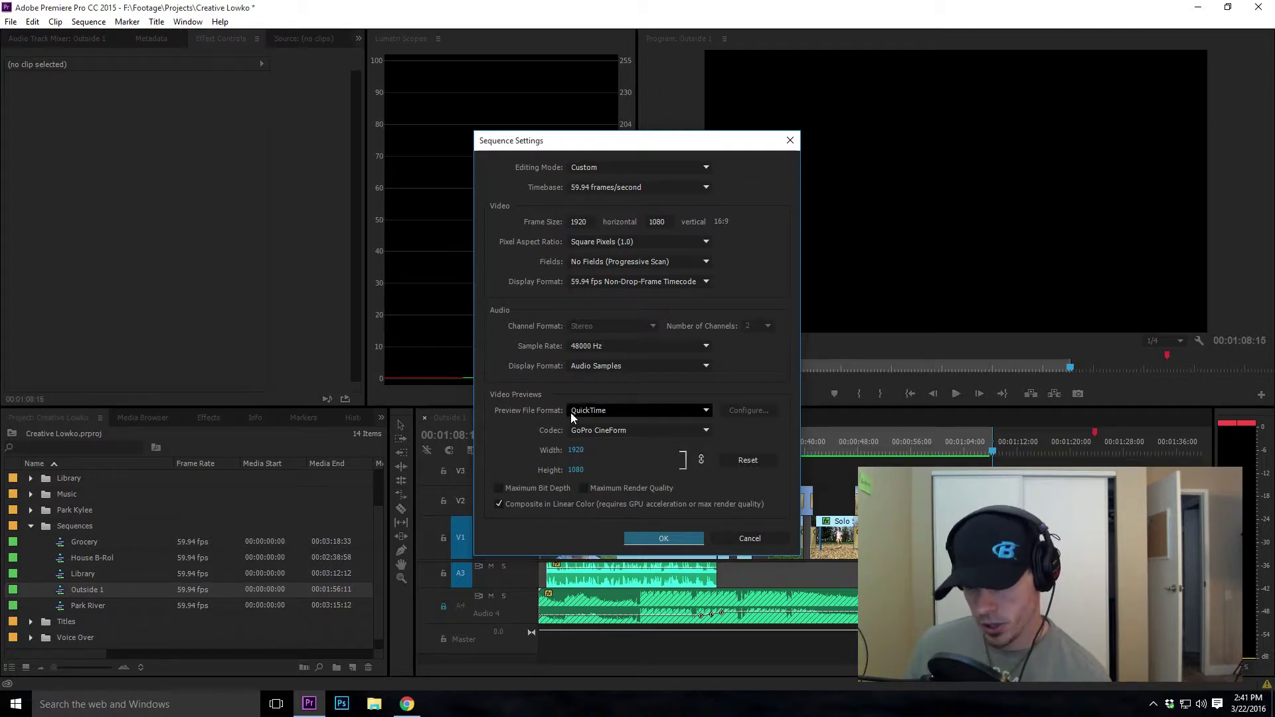
{"action": "left_click", "coordinate": [642, 412]}
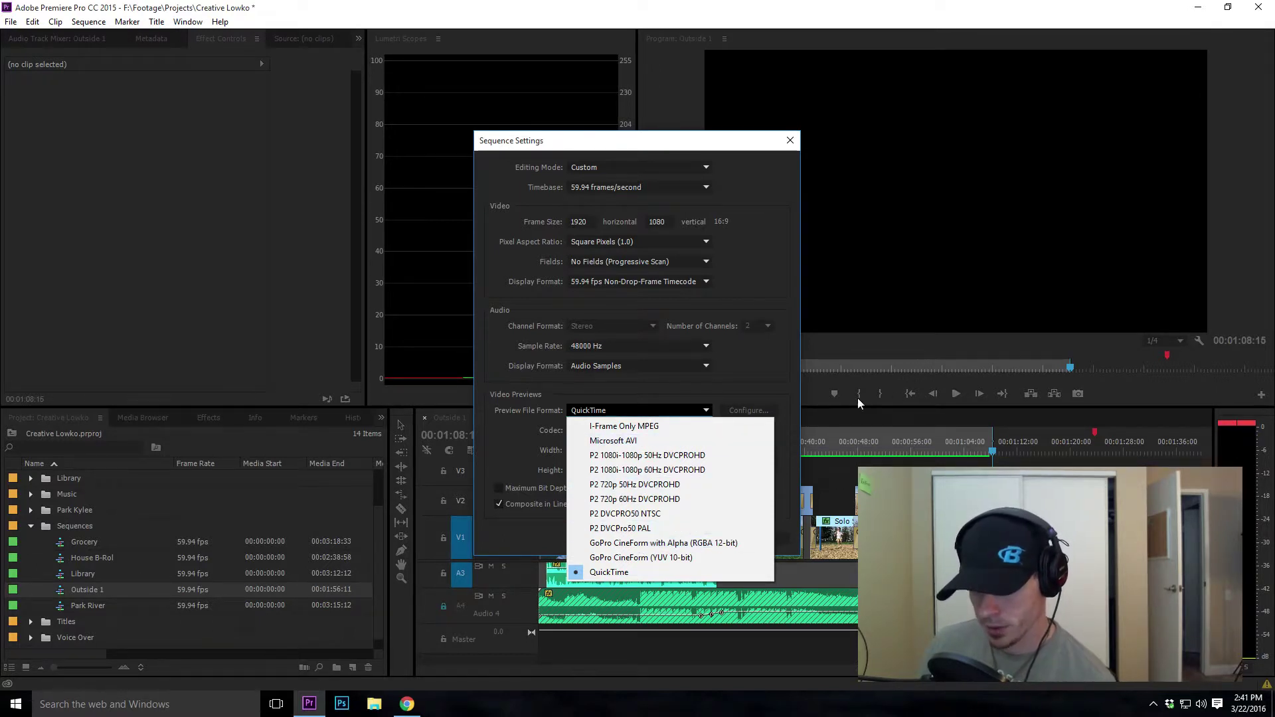
{"action": "left_click", "coordinate": [779, 388]}
{"action": "left_click", "coordinate": [691, 432]}
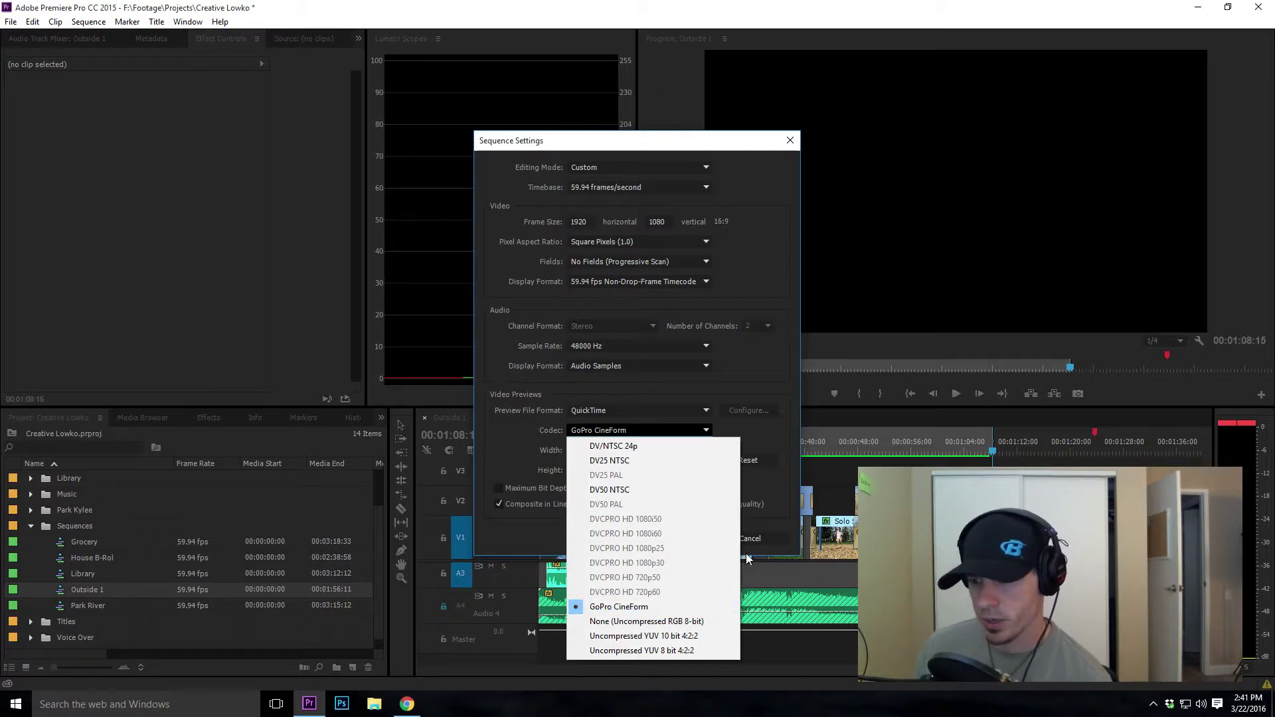
{"action": "left_click", "coordinate": [761, 434]}
{"action": "left_click", "coordinate": [681, 433]}
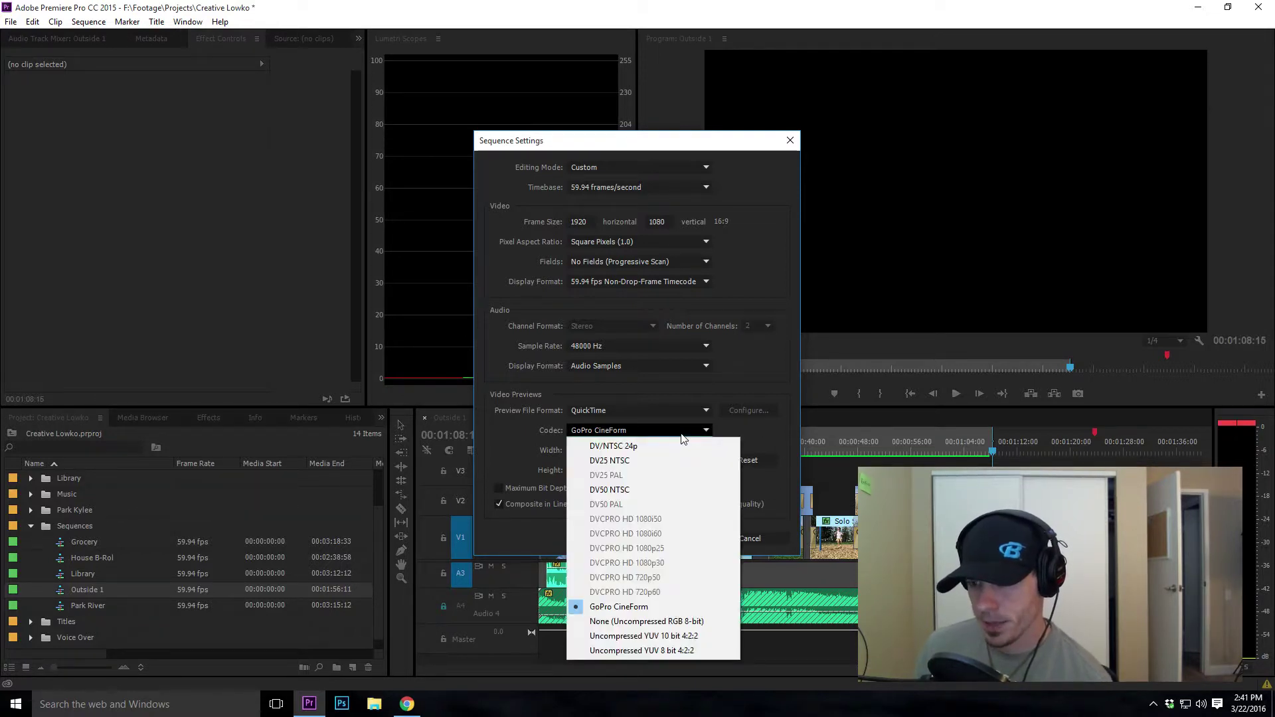
{"action": "left_click", "coordinate": [682, 433]}
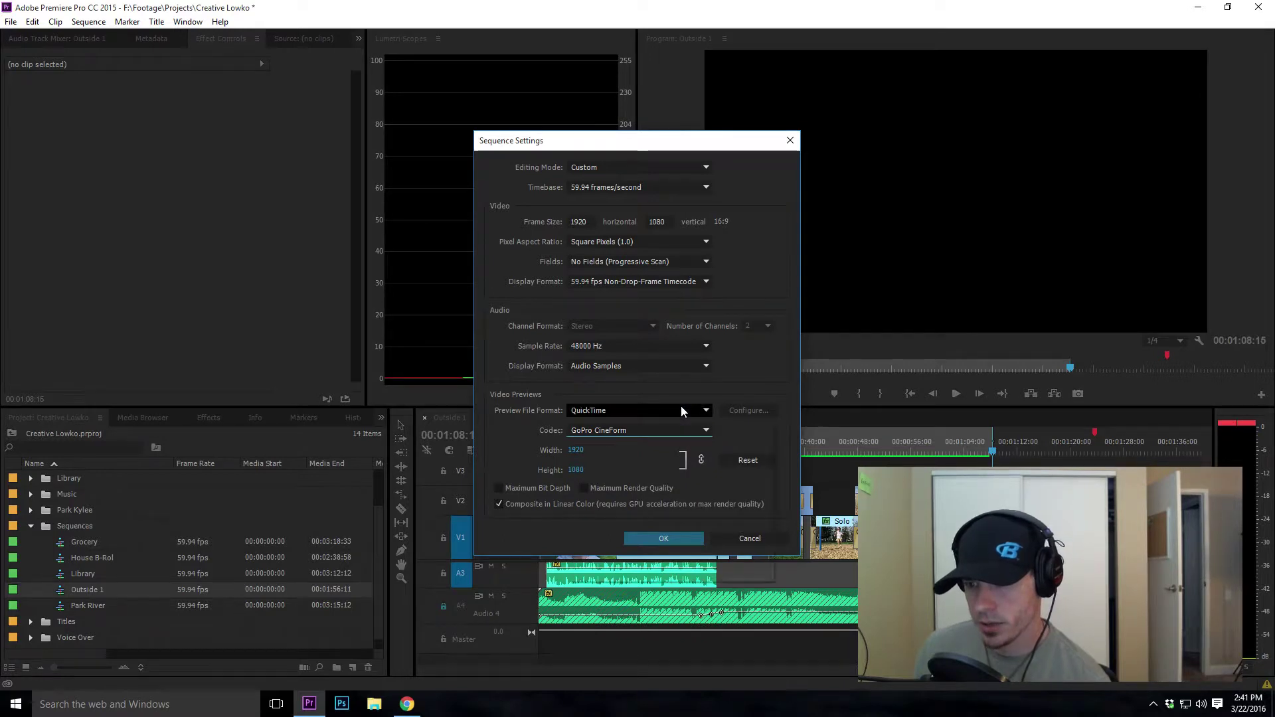
{"action": "left_click", "coordinate": [681, 408]}
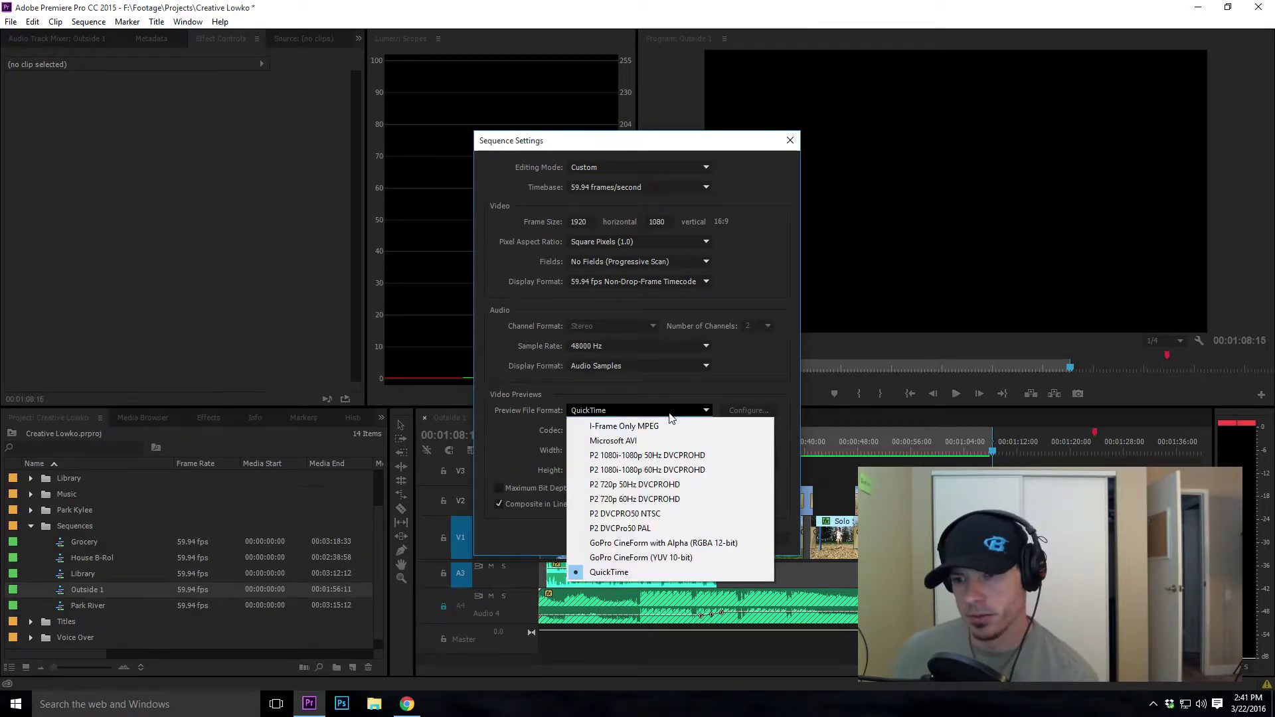
{"action": "left_click", "coordinate": [700, 169]}
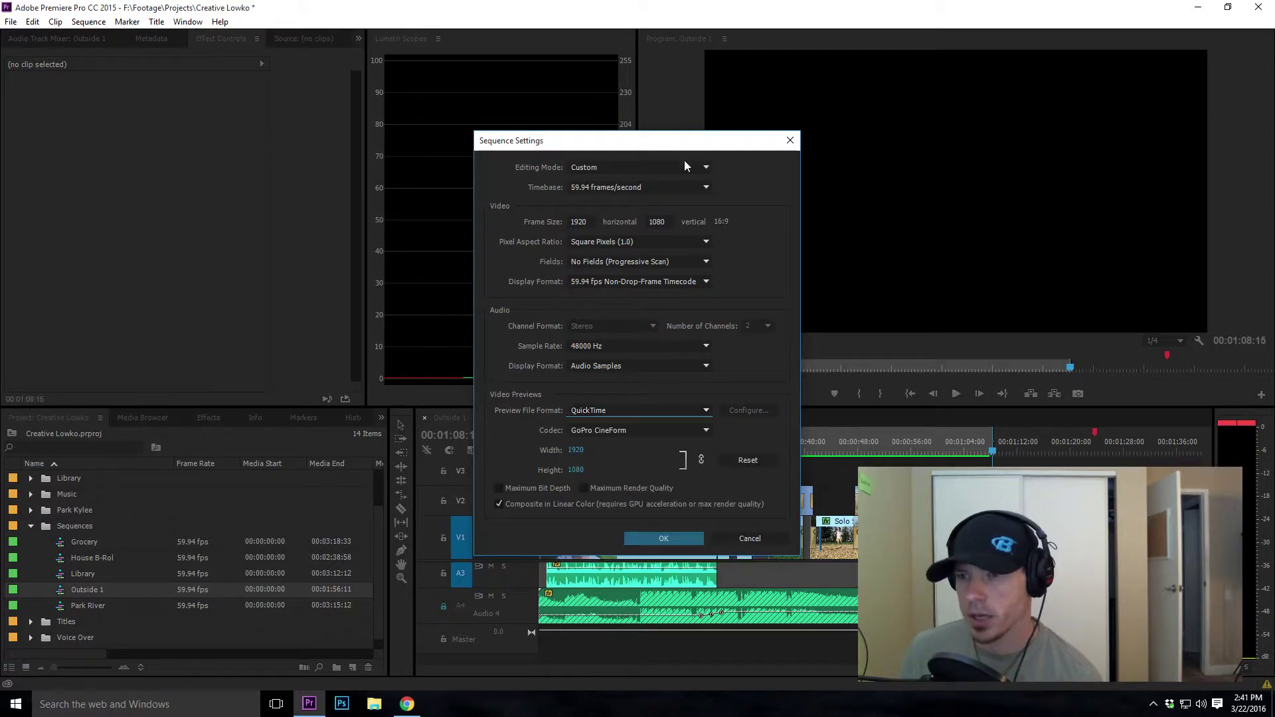
- Examine the available editing modes for the sequence and accept the sequence settings without changing them
{"action": "left_click", "coordinate": [655, 166]}
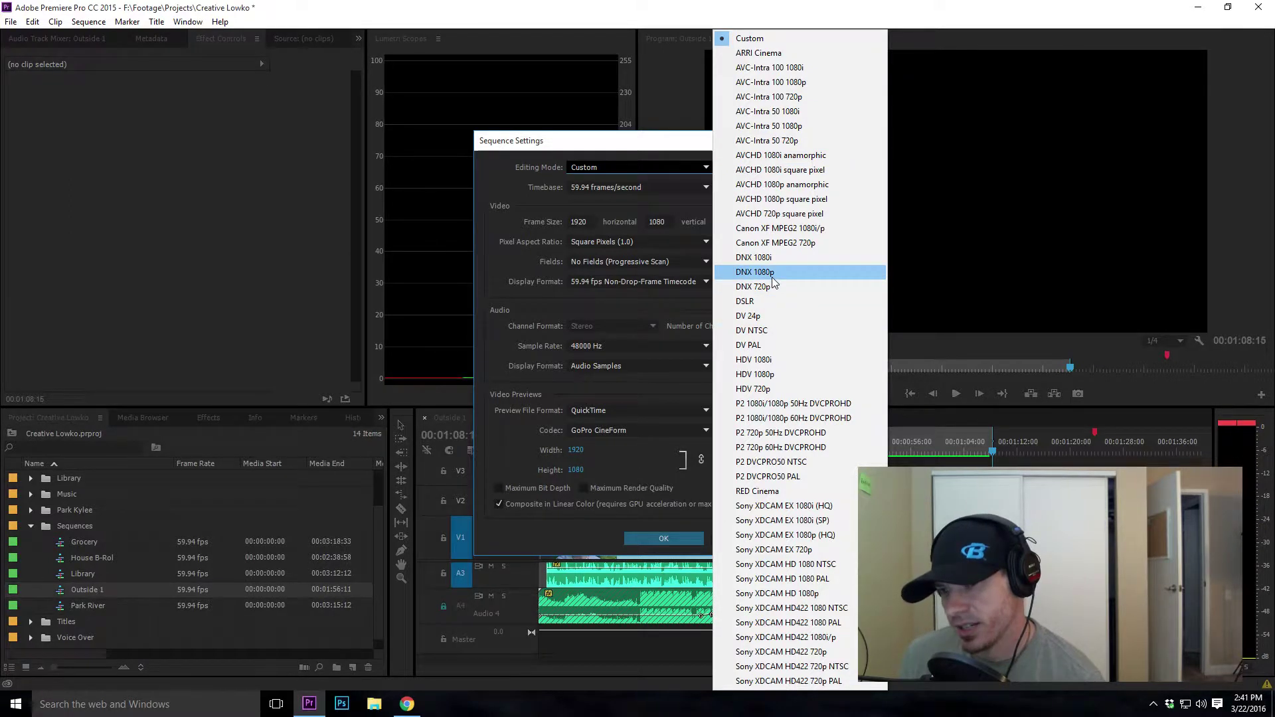
{"action": "left_click", "coordinate": [562, 306]}
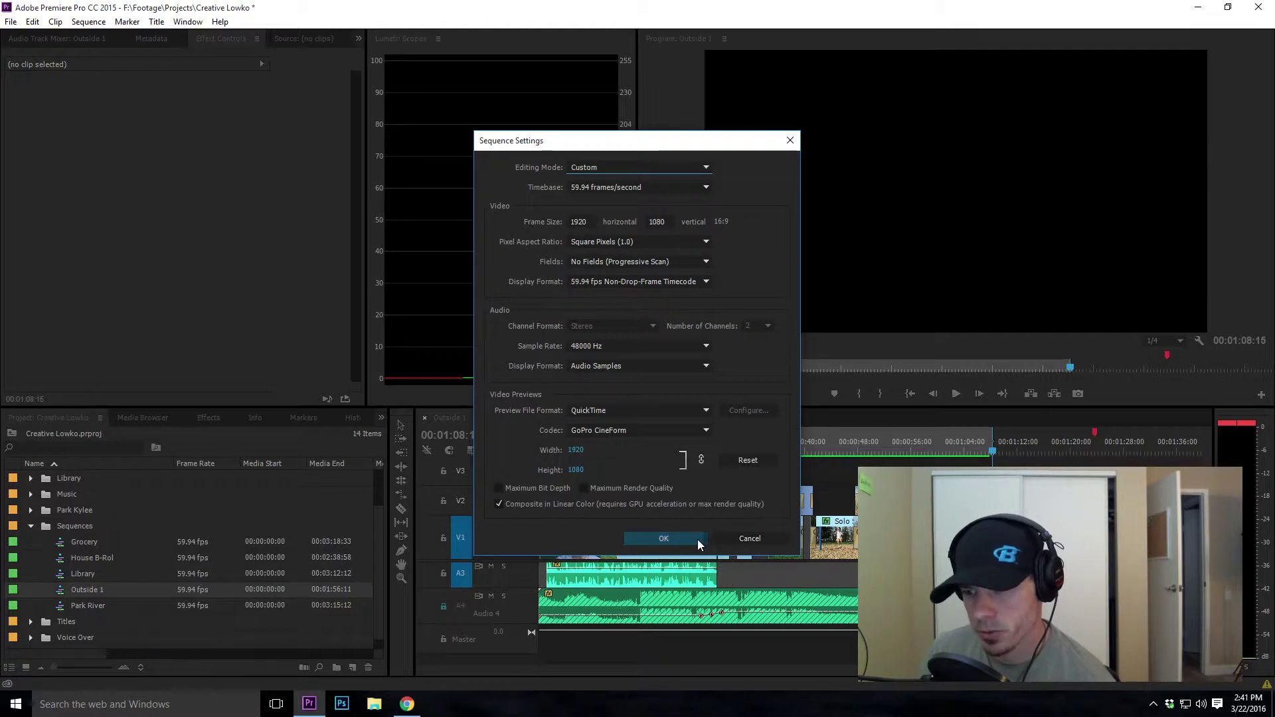
{"action": "left_click", "coordinate": [664, 539]}
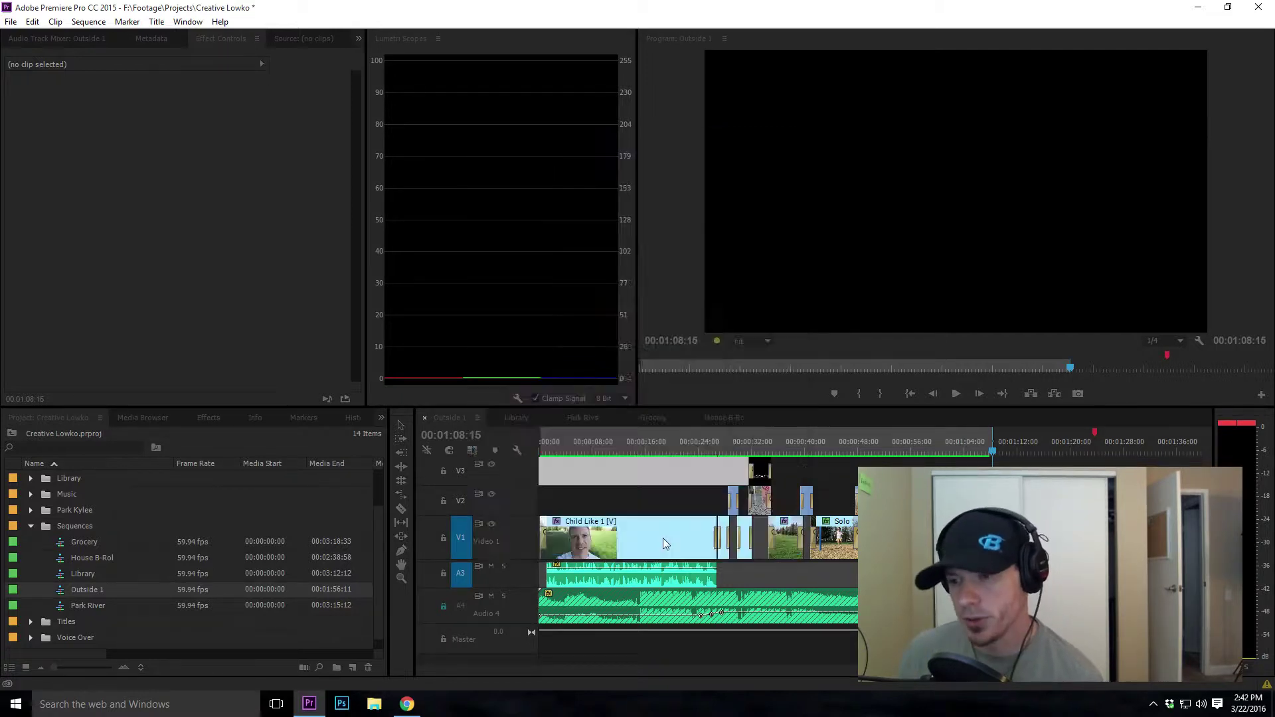
- Select the Outside 1 sequence in the project and open its media export settings
{"action": "left_click", "coordinate": [644, 501]}
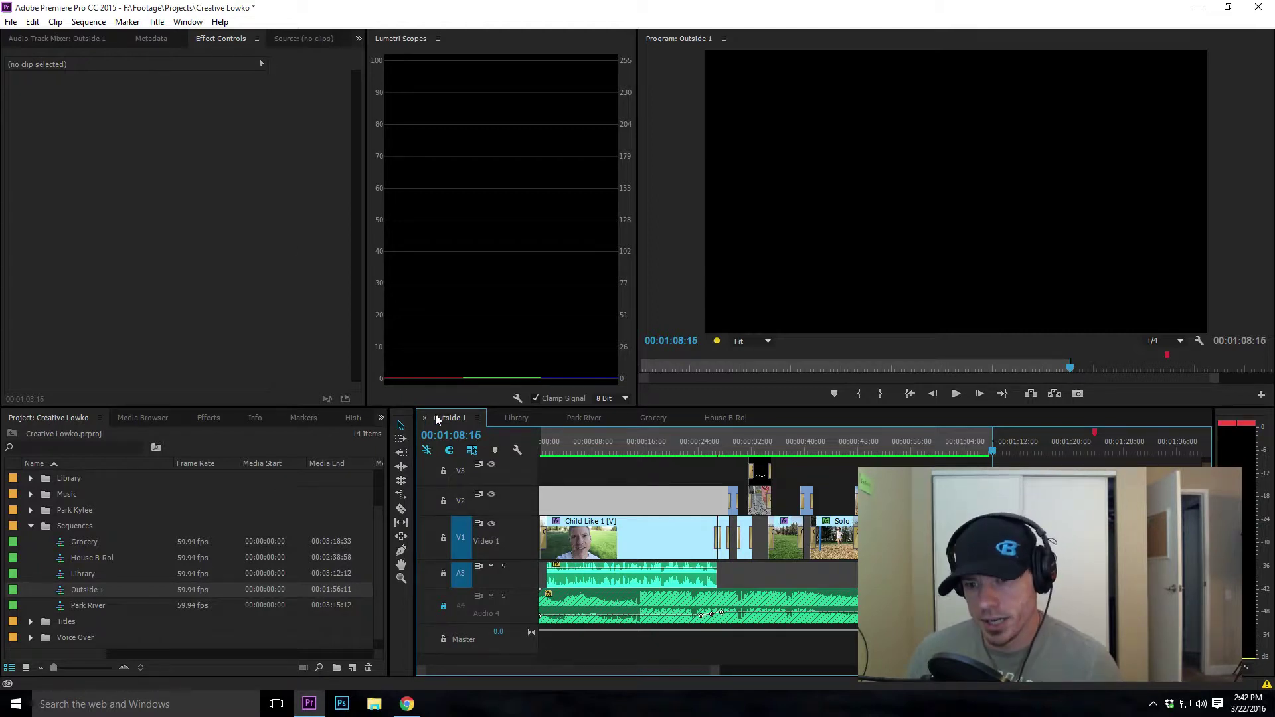
{"action": "left_click", "coordinate": [635, 472]}
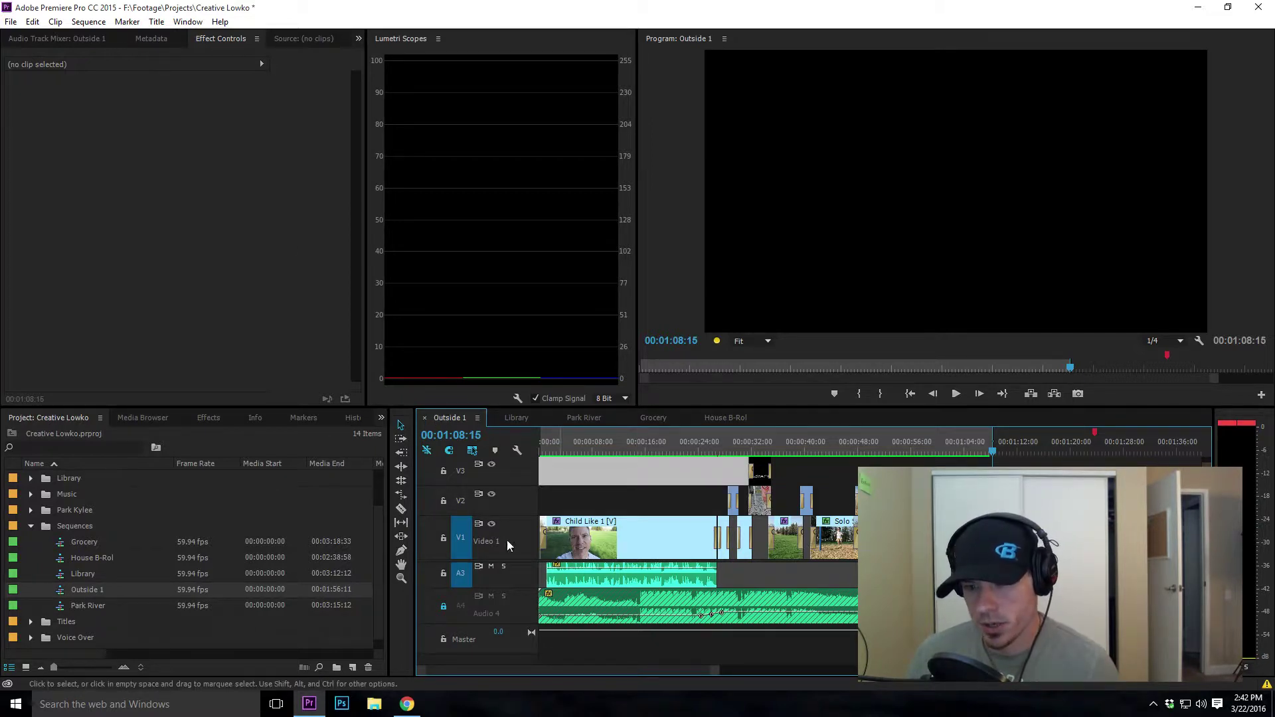
{"action": "left_click", "coordinate": [83, 589]}
{"action": "key", "text": "Return"}
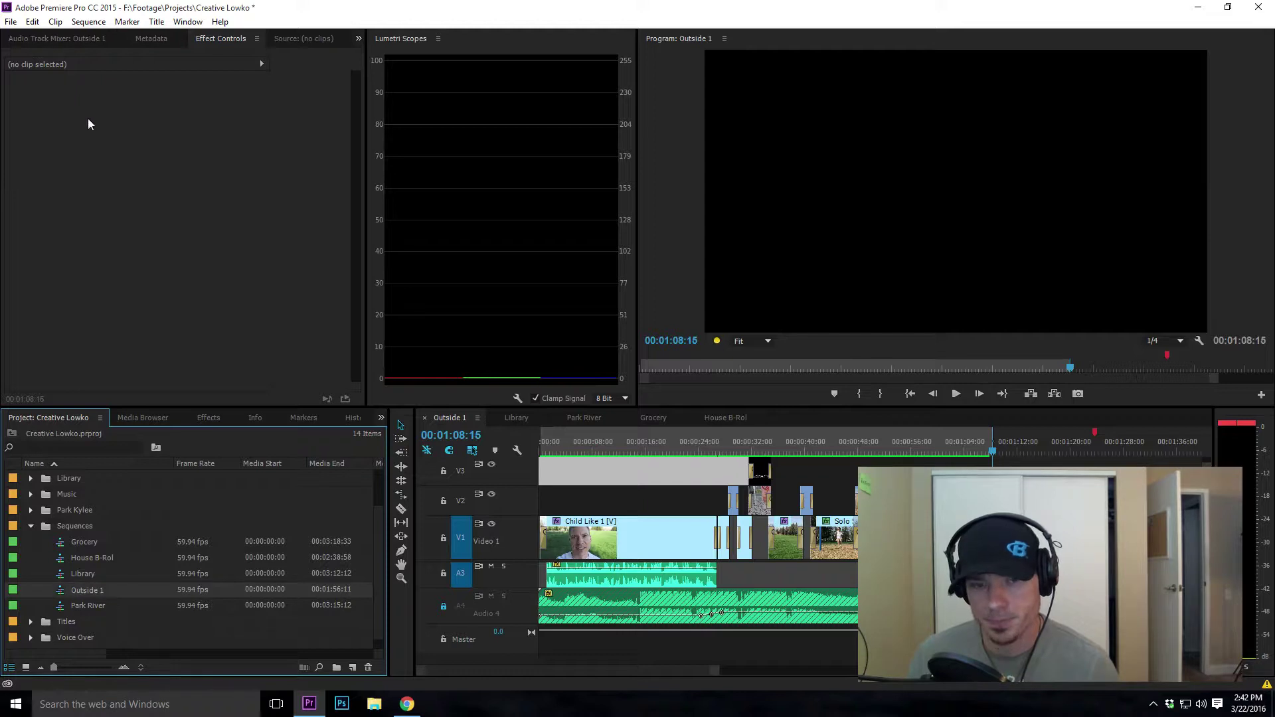
{"action": "left_click", "coordinate": [33, 22]}
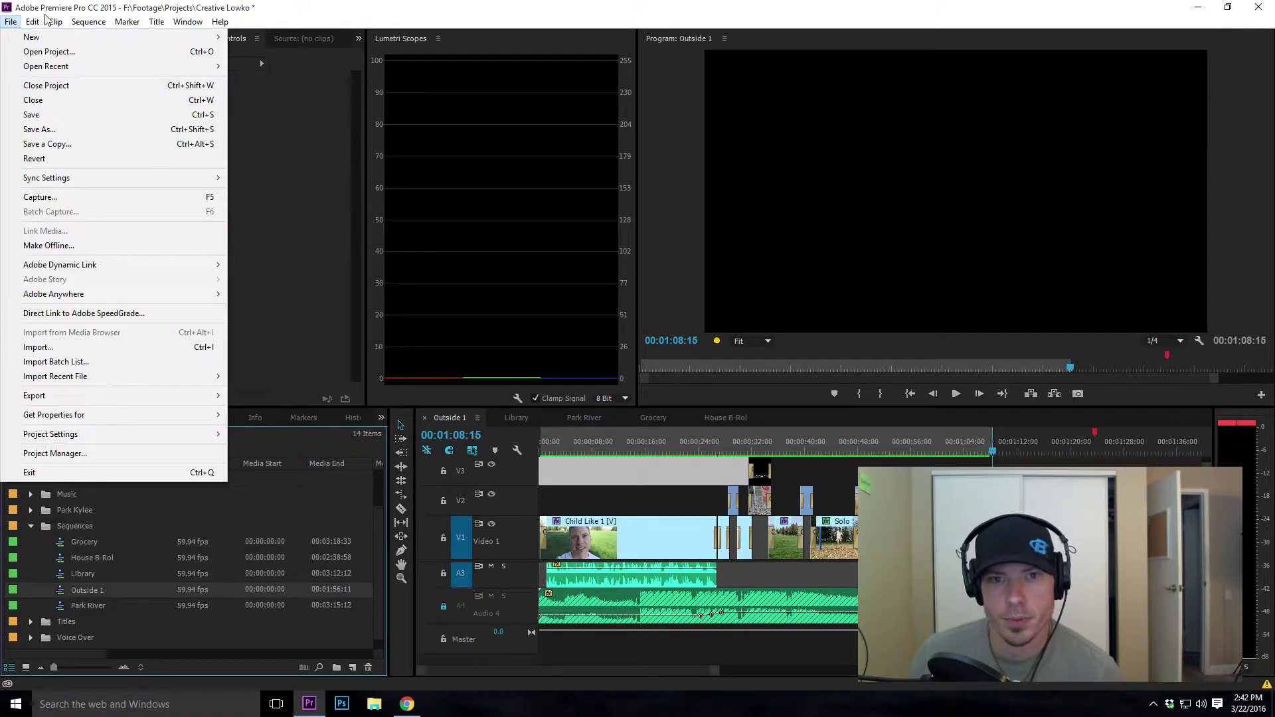
{"action": "key", "text": "Escape"}
{"action": "left_click", "coordinate": [86, 24]}
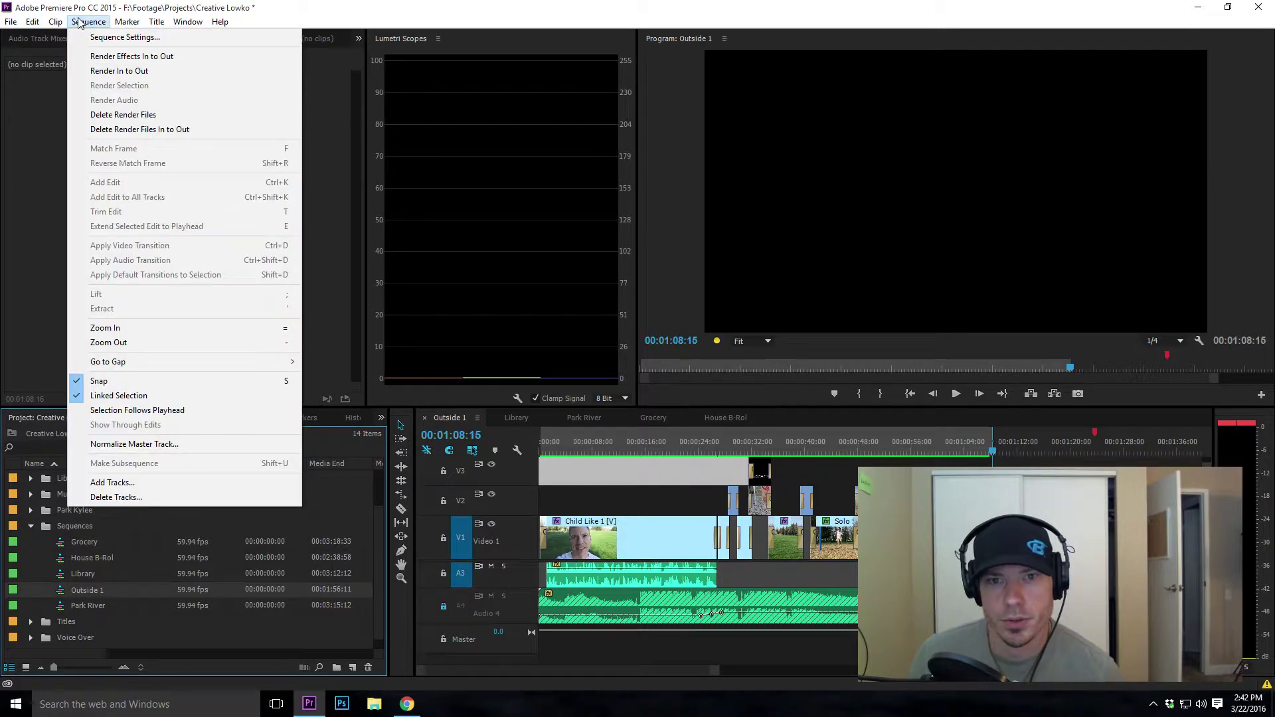
{"action": "key", "text": "Escape"}
{"action": "left_click", "coordinate": [10, 22]}
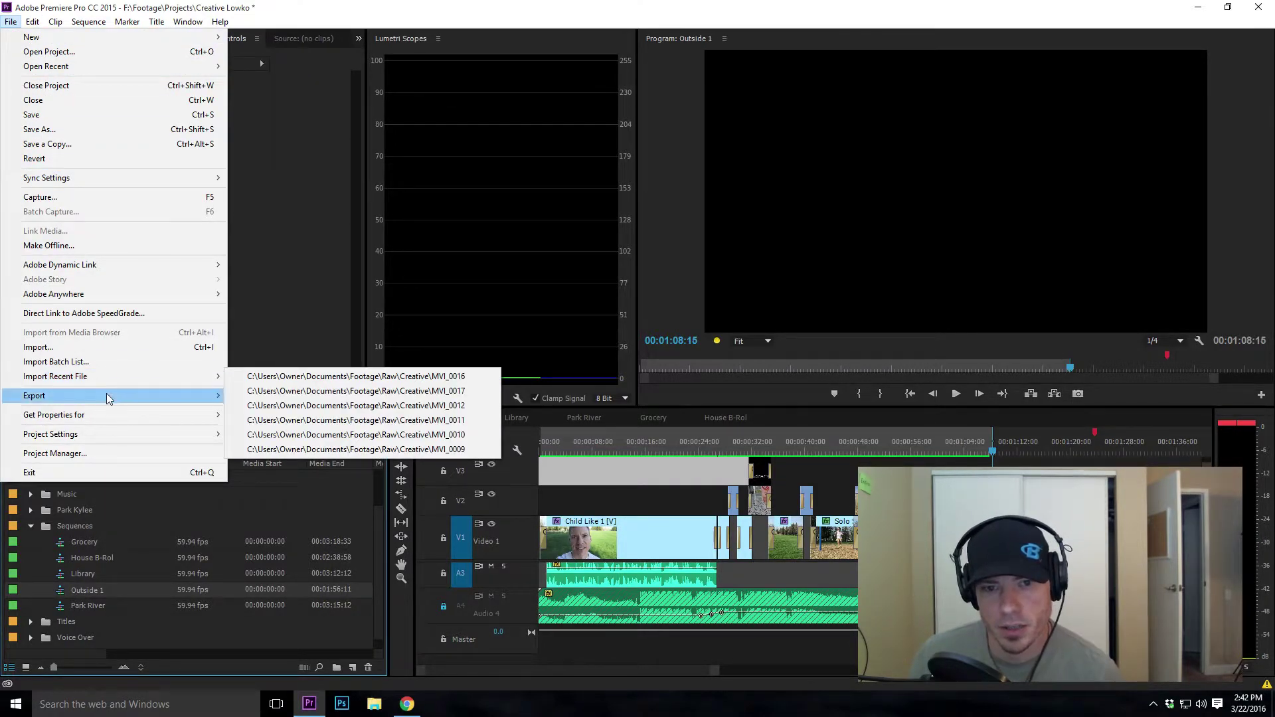
{"action": "mouse_move", "coordinate": [108, 397]}
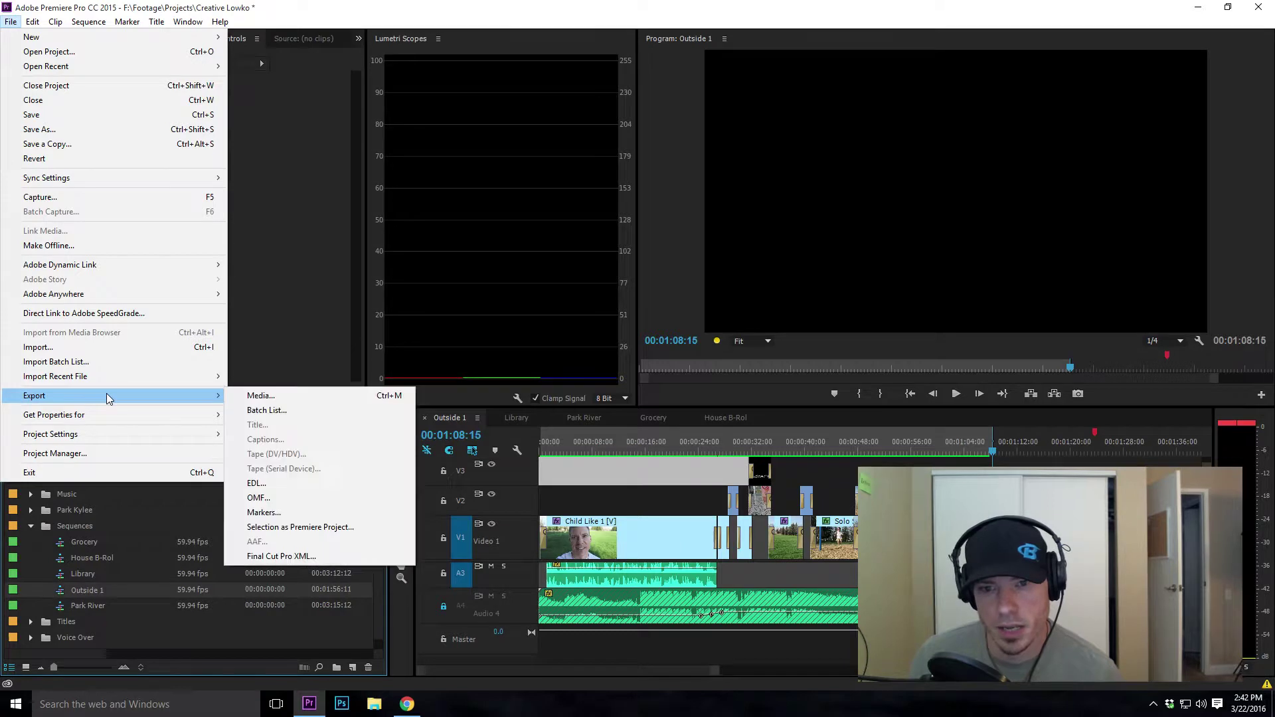
{"action": "left_click", "coordinate": [301, 396]}
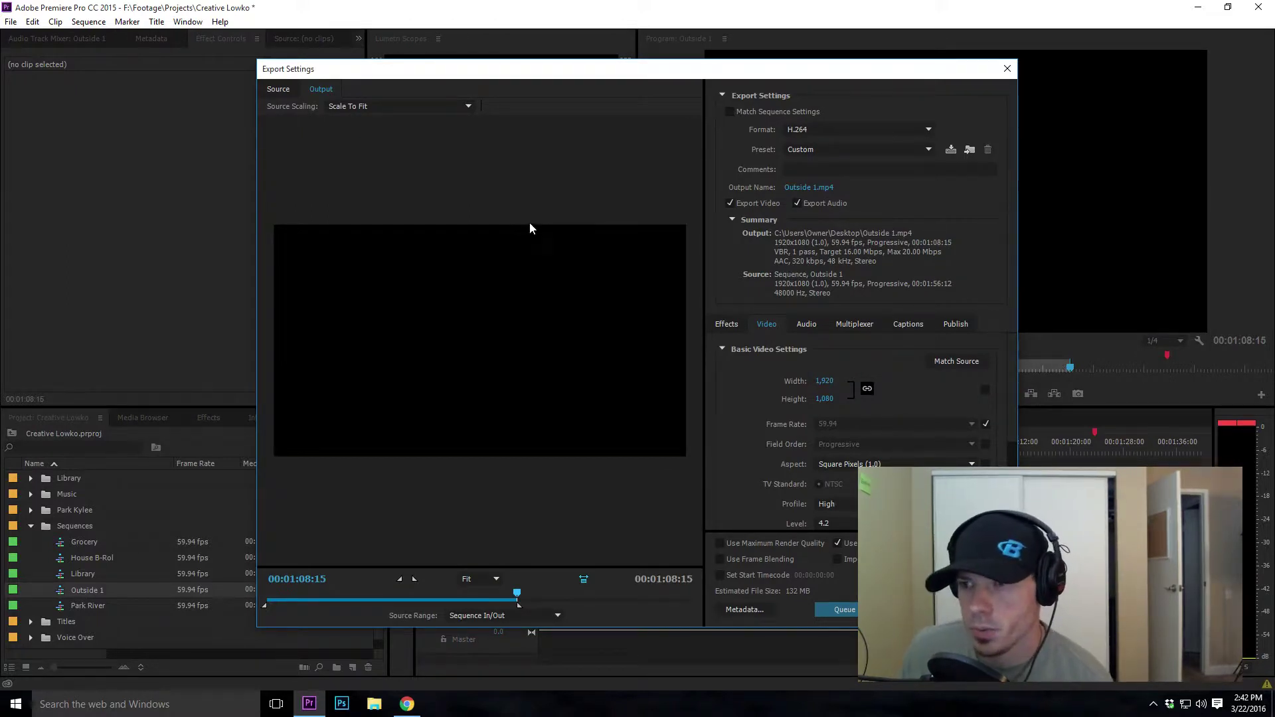
- Start editing the export's output name and choose the NS Videos (G:) drive as the destination
{"action": "left_click", "coordinate": [812, 189]}
{"action": "scroll", "coordinate": [342, 279], "scroll_direction": "down", "scroll_amount": 3}
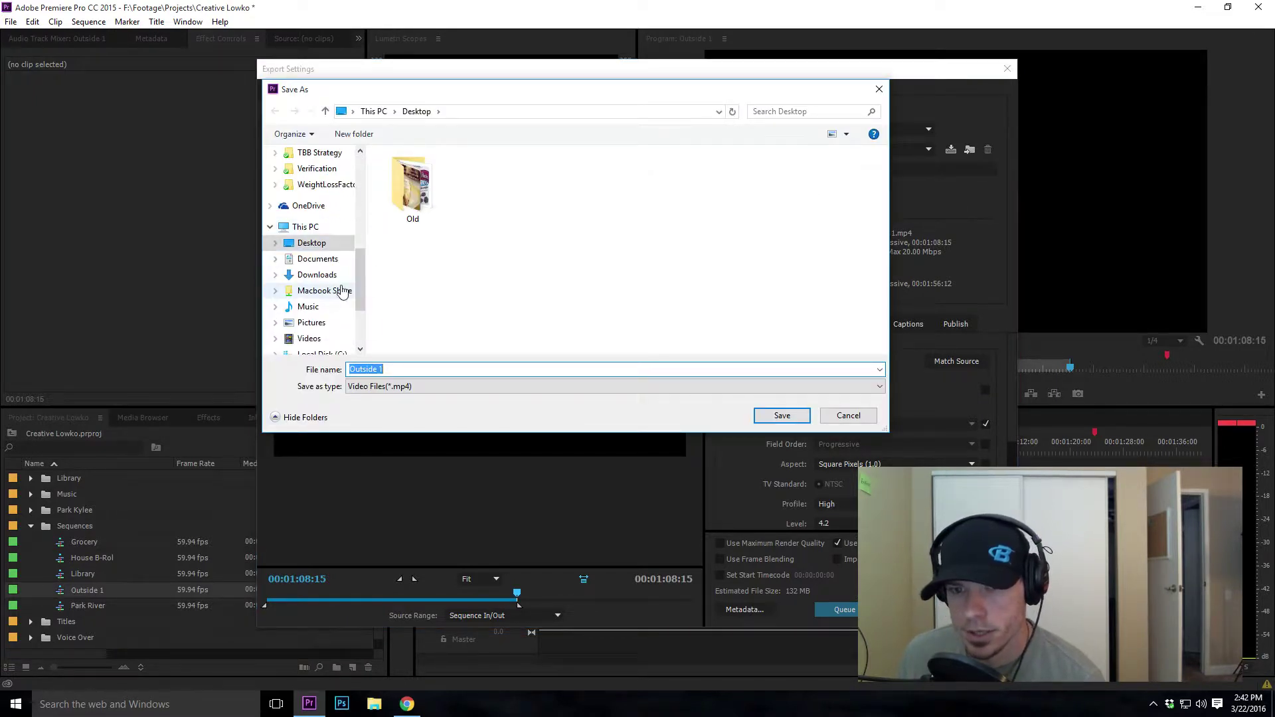
{"action": "scroll", "coordinate": [333, 326], "scroll_direction": "down", "scroll_amount": 3}
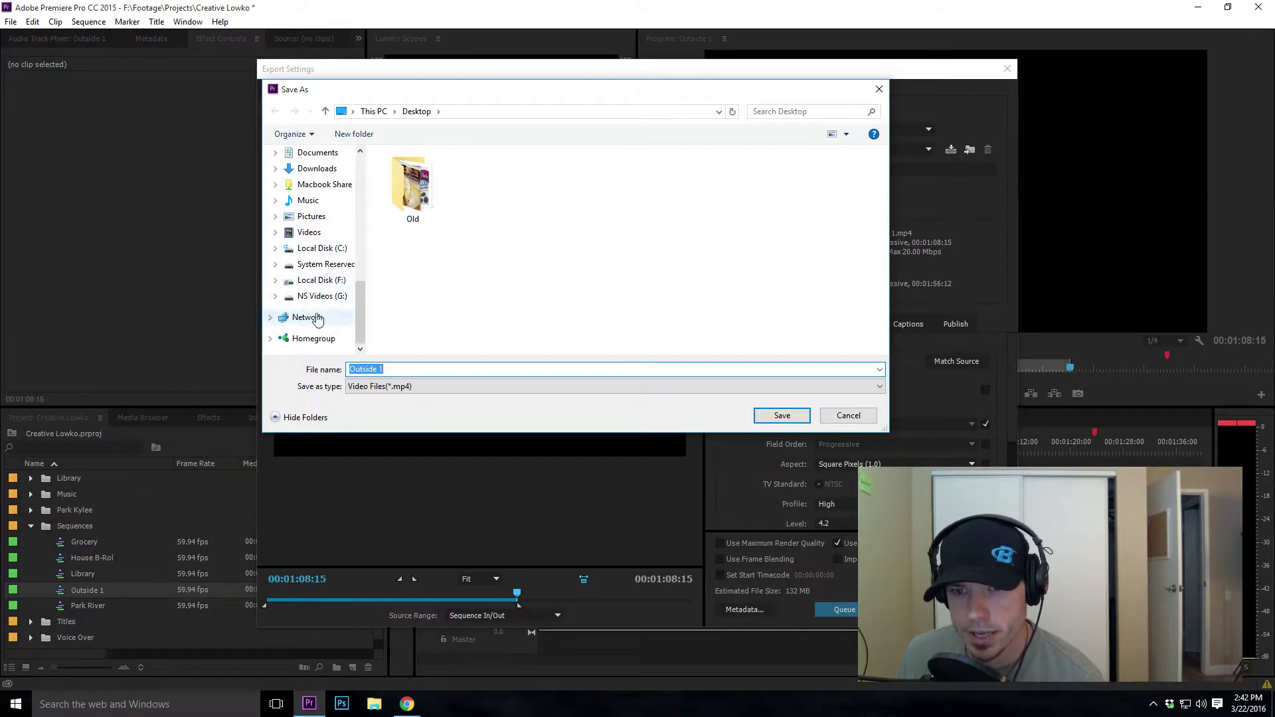
{"action": "left_click", "coordinate": [321, 296]}
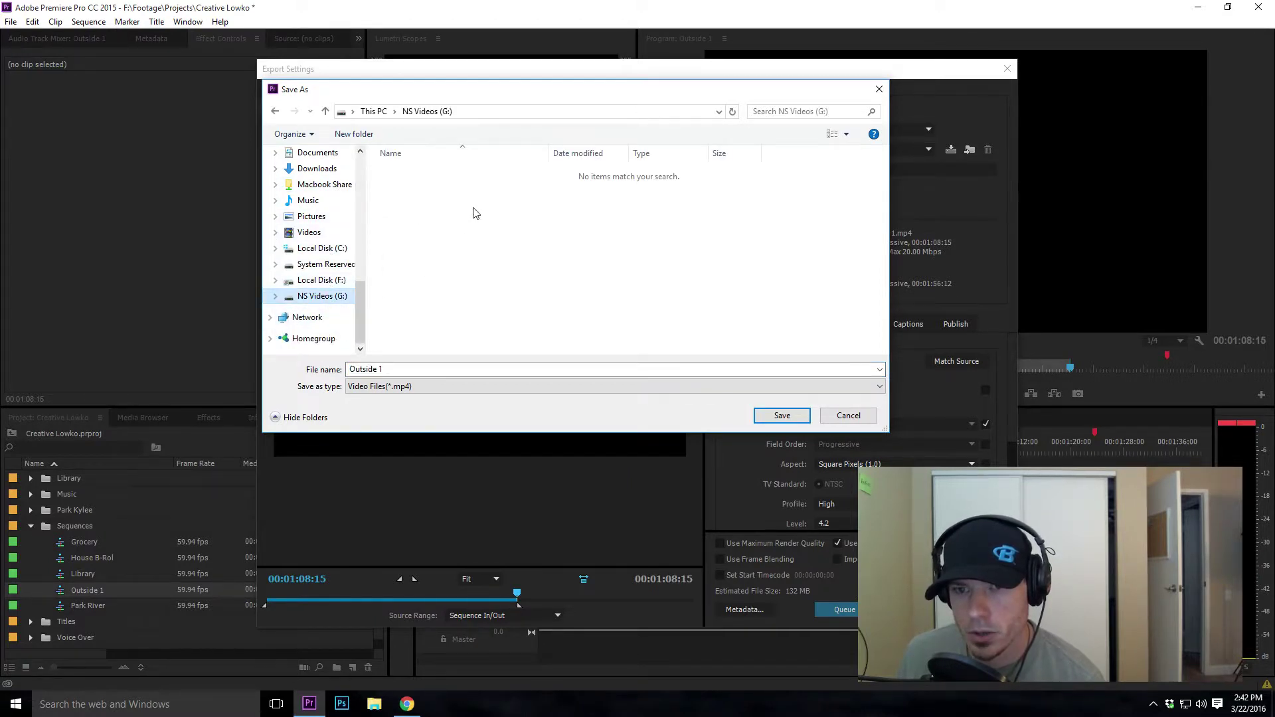
{"action": "scroll", "coordinate": [445, 310], "scroll_direction": "up", "scroll_amount": 3}
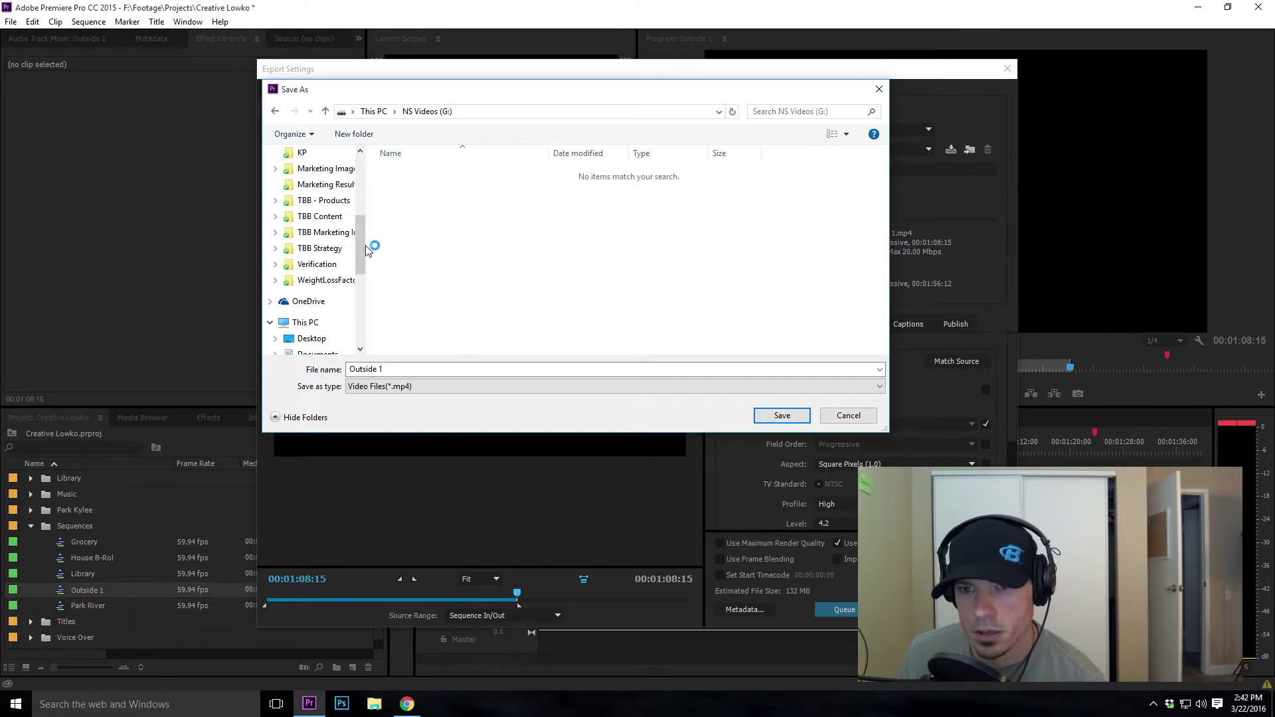
{"action": "left_click", "coordinate": [480, 385]}
{"action": "left_click", "coordinate": [479, 384]}
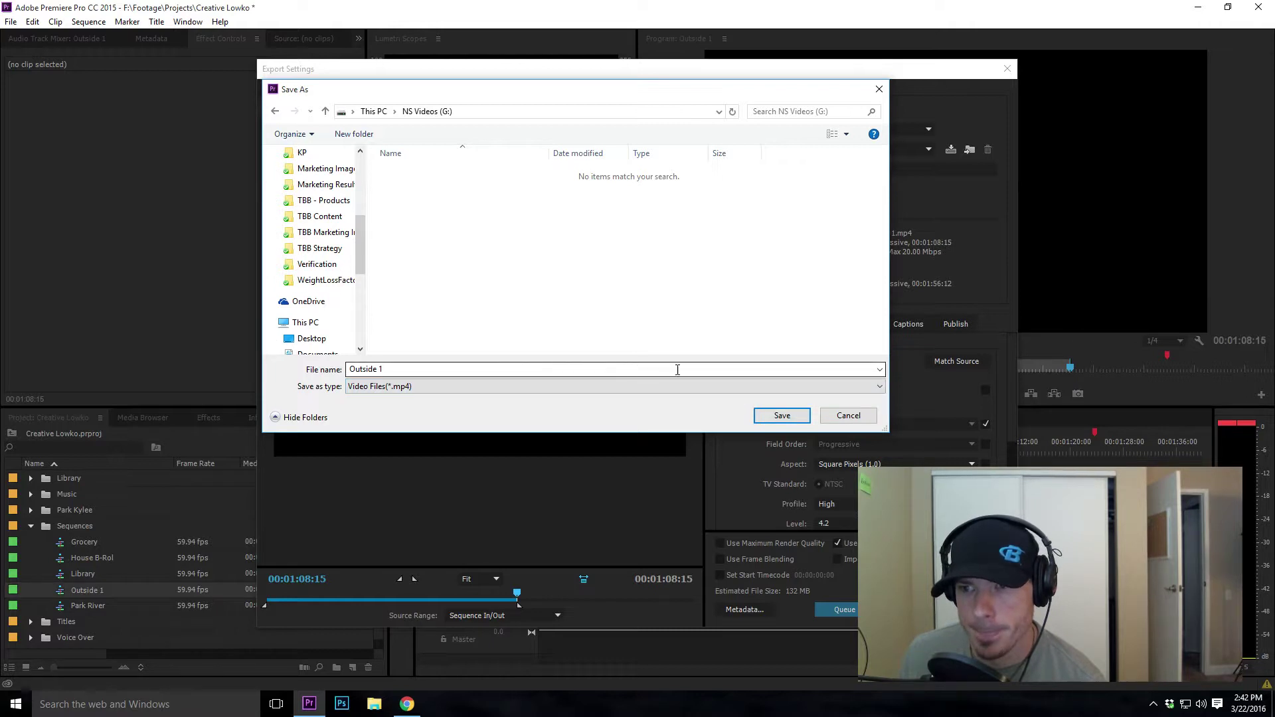
{"action": "scroll", "coordinate": [362, 266], "scroll_direction": "down", "scroll_amount": 5}
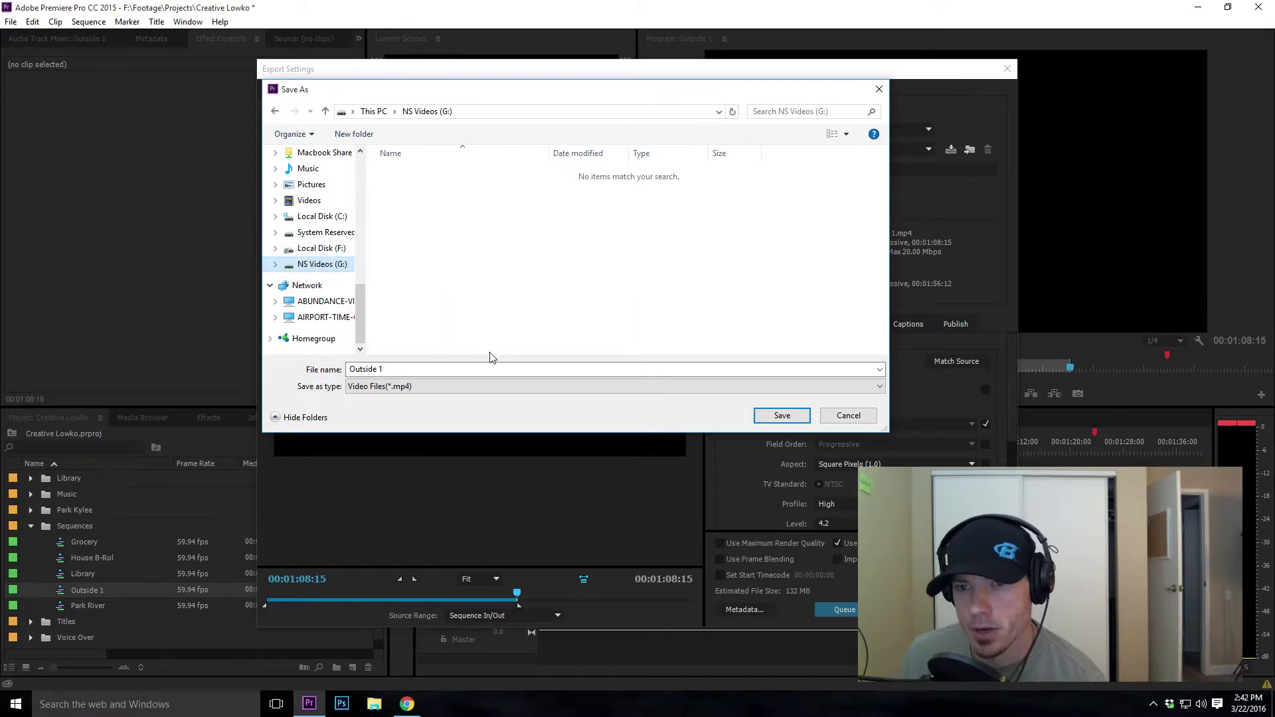
- Name the output file Childlike-Preview and save the output location as an MP4 video
{"action": "left_click", "coordinate": [429, 369]}
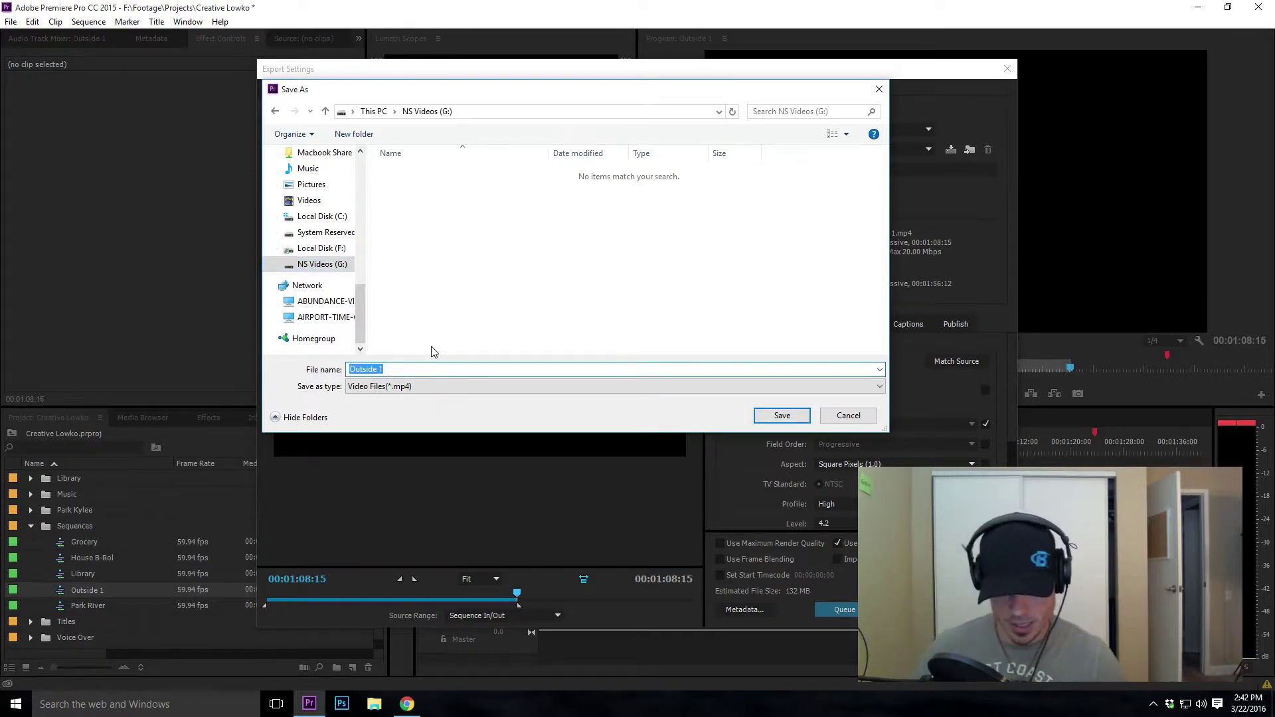
{"action": "type", "text": "Child"}
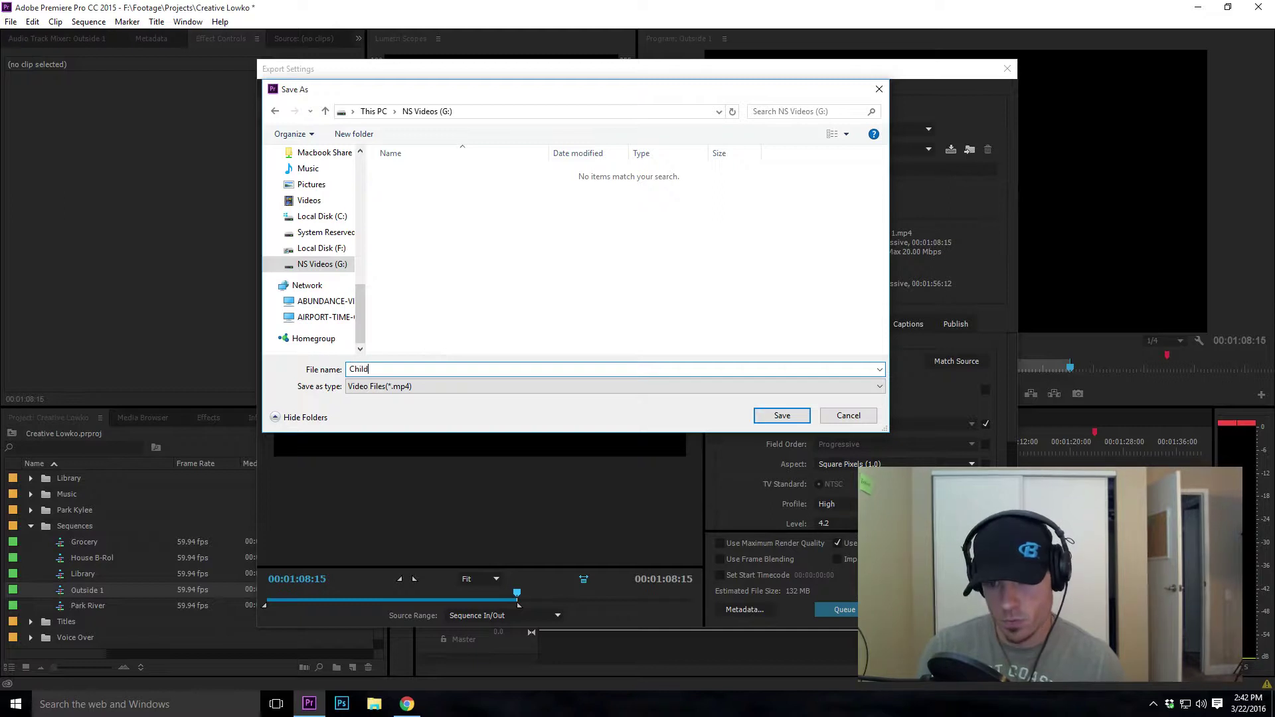
{"action": "type", "text": "like-Preview"}
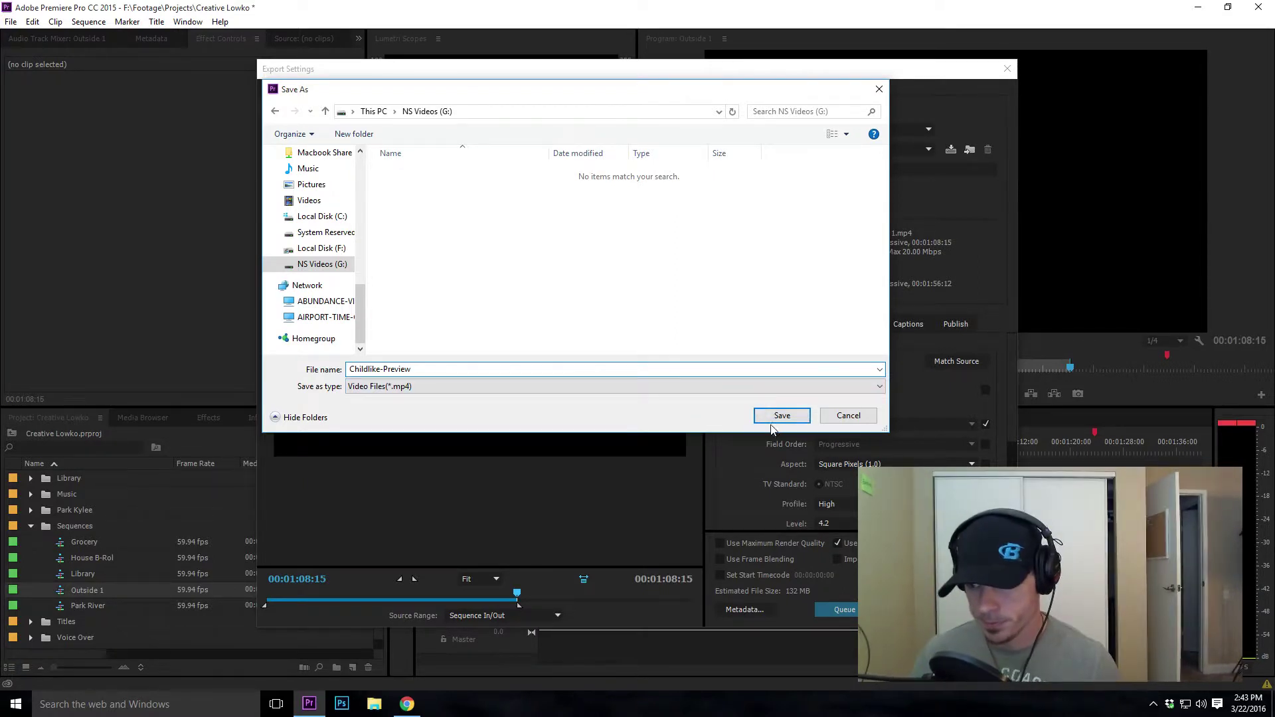
{"action": "left_click", "coordinate": [282, 418]}
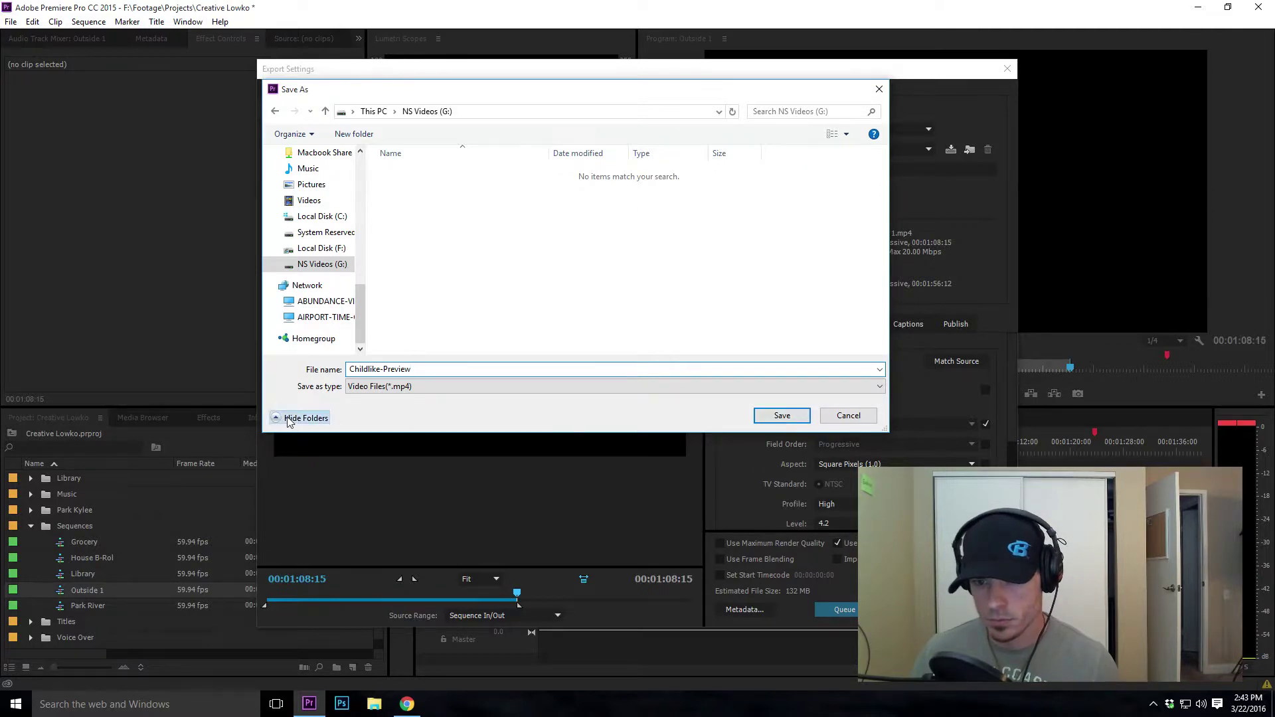
{"action": "left_click", "coordinate": [291, 180]}
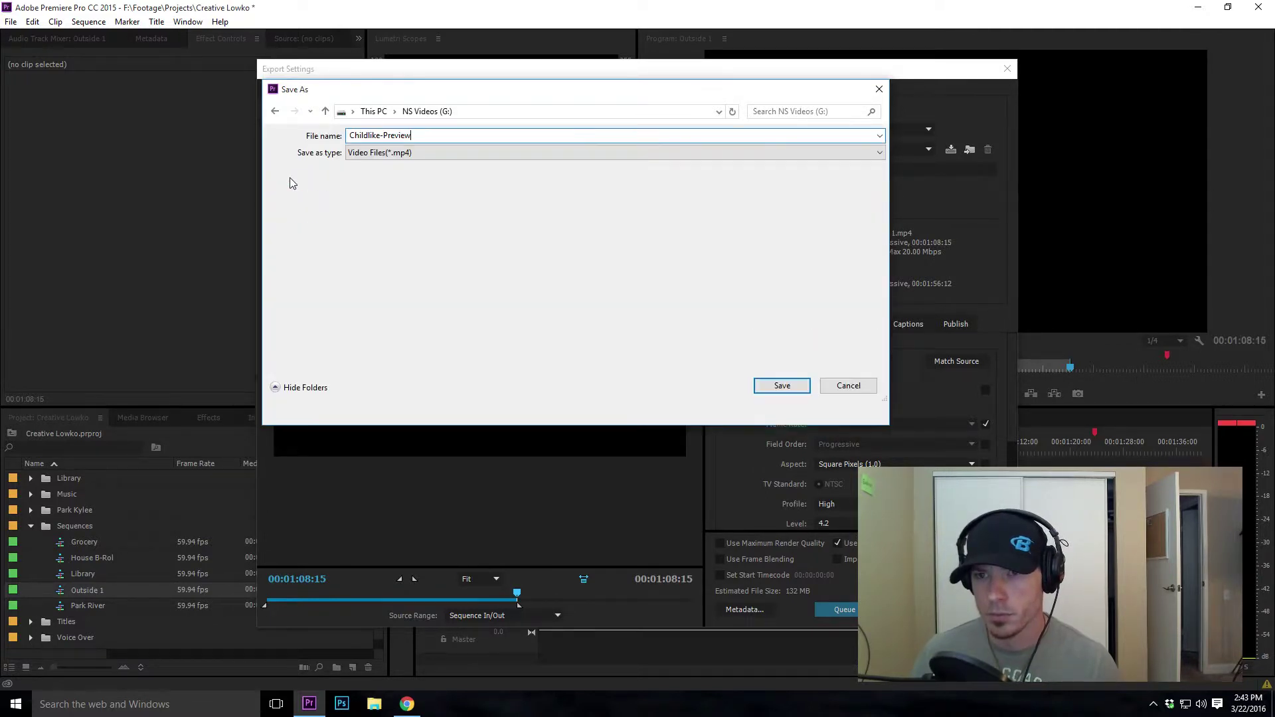
{"action": "left_click", "coordinate": [783, 419]}
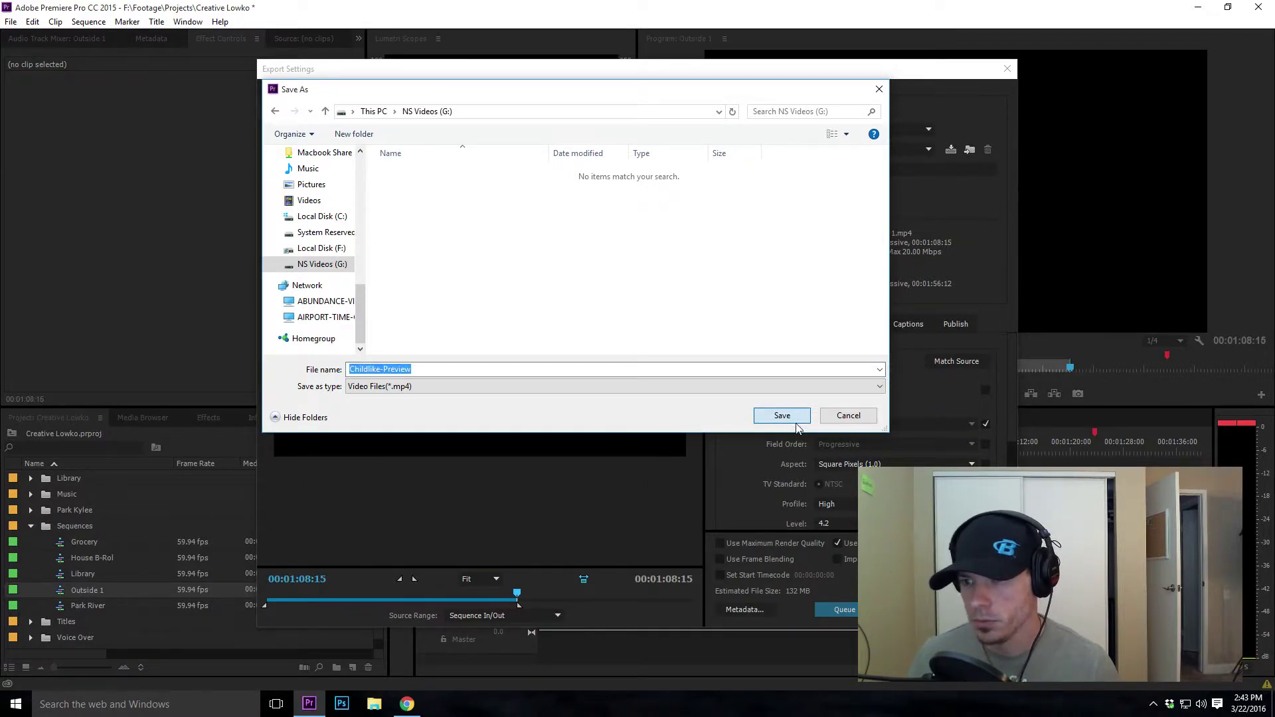
{"action": "left_click", "coordinate": [783, 417]}
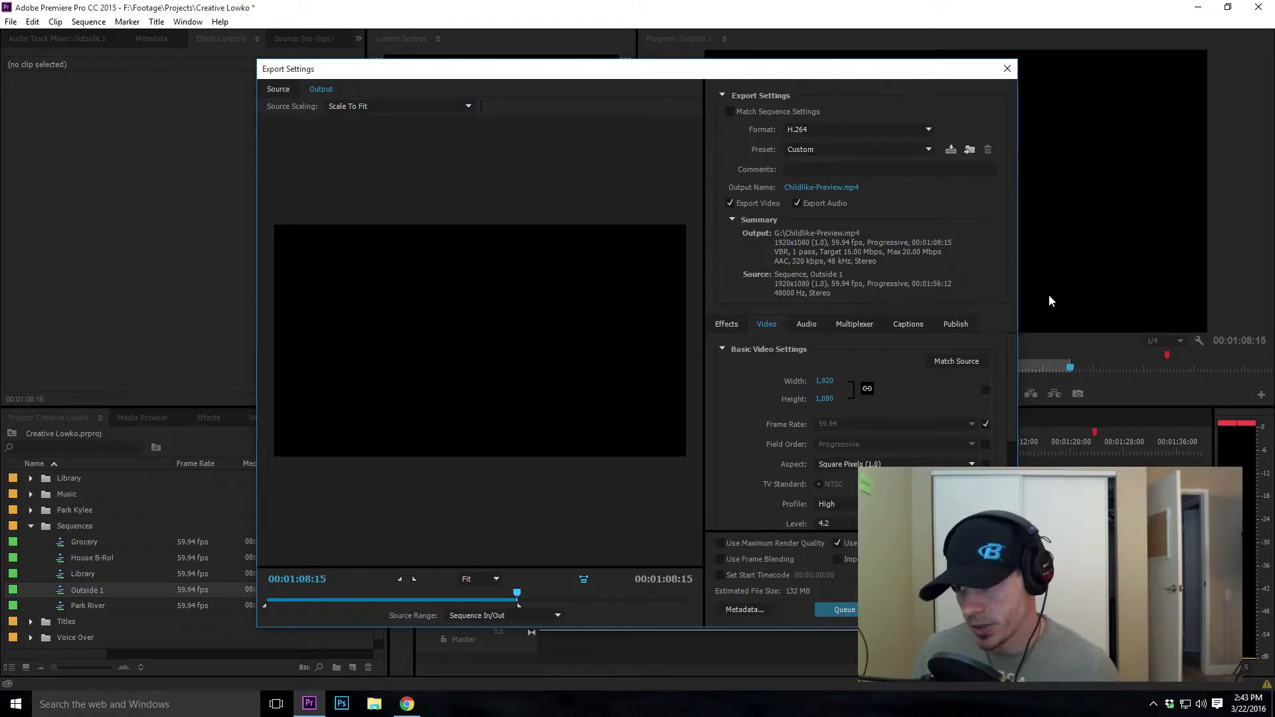
- Set the export's target bitrate to 12 Mbps and its maximum bitrate to 16 Mbps, keeping VBR, 1 pass encoding
{"action": "scroll", "coordinate": [1011, 373], "scroll_direction": "down", "scroll_amount": 1}
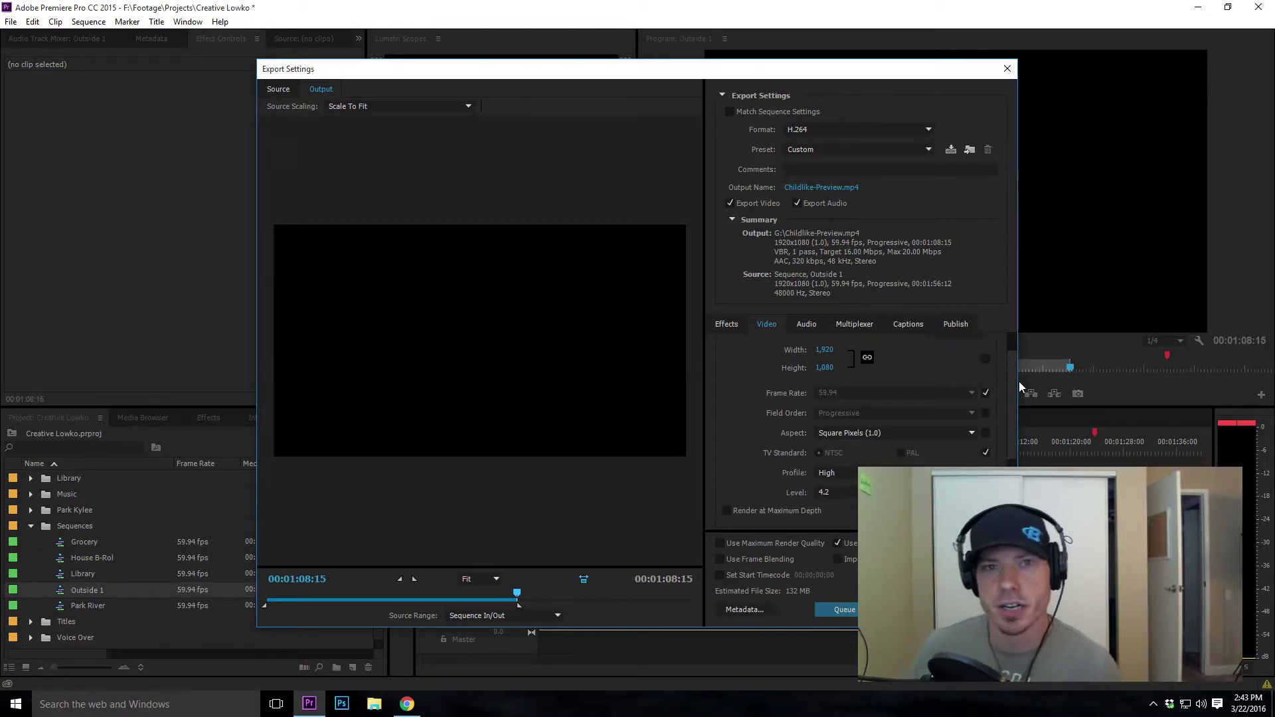
{"action": "scroll", "coordinate": [1019, 382], "scroll_direction": "down", "scroll_amount": 2}
{"action": "scroll", "coordinate": [1024, 399], "scroll_direction": "up", "scroll_amount": 2}
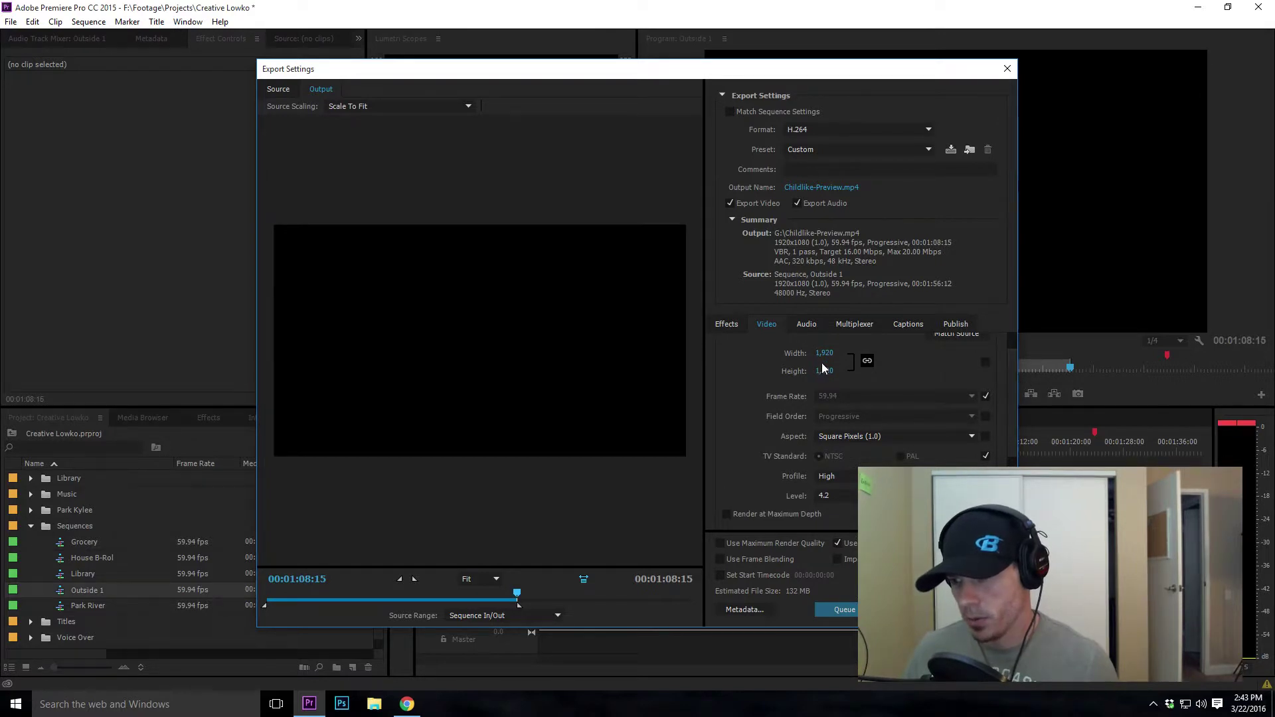
{"action": "scroll", "coordinate": [1011, 407], "scroll_direction": "down", "scroll_amount": 4}
{"action": "scroll", "coordinate": [986, 459], "scroll_direction": "down", "scroll_amount": 1}
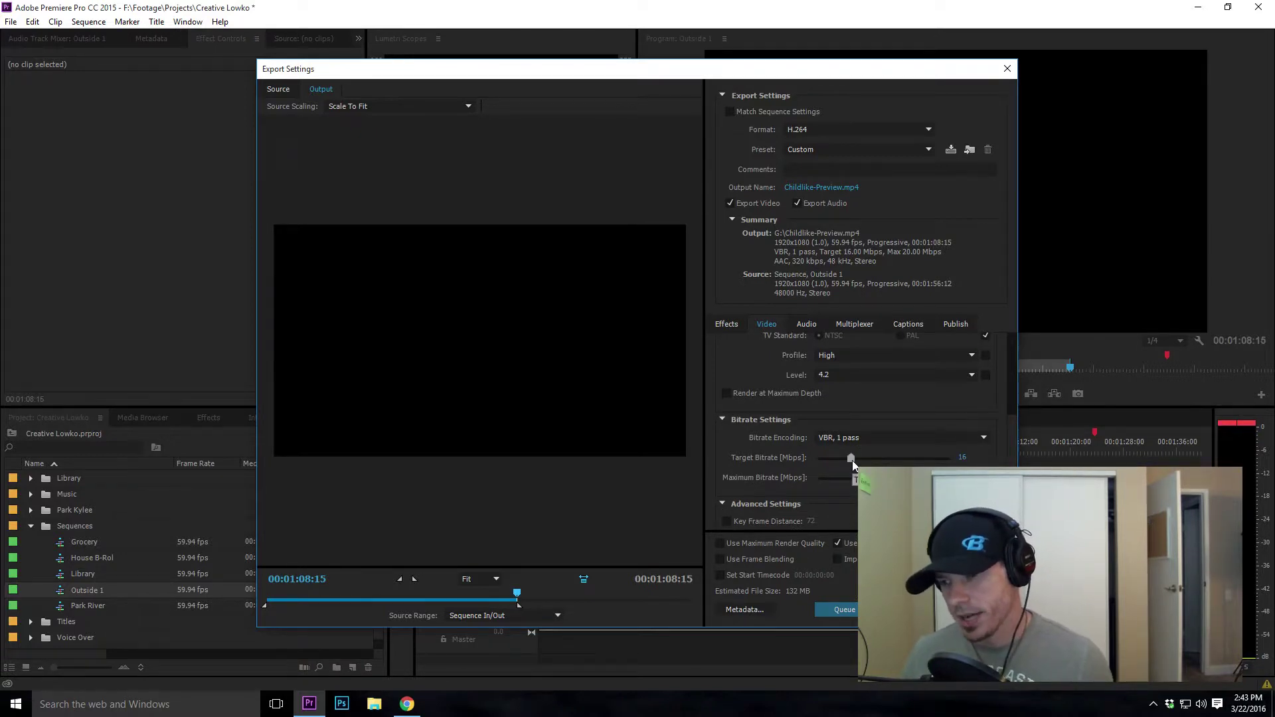
{"action": "left_click", "coordinate": [963, 458]}
{"action": "type", "text": "12"}
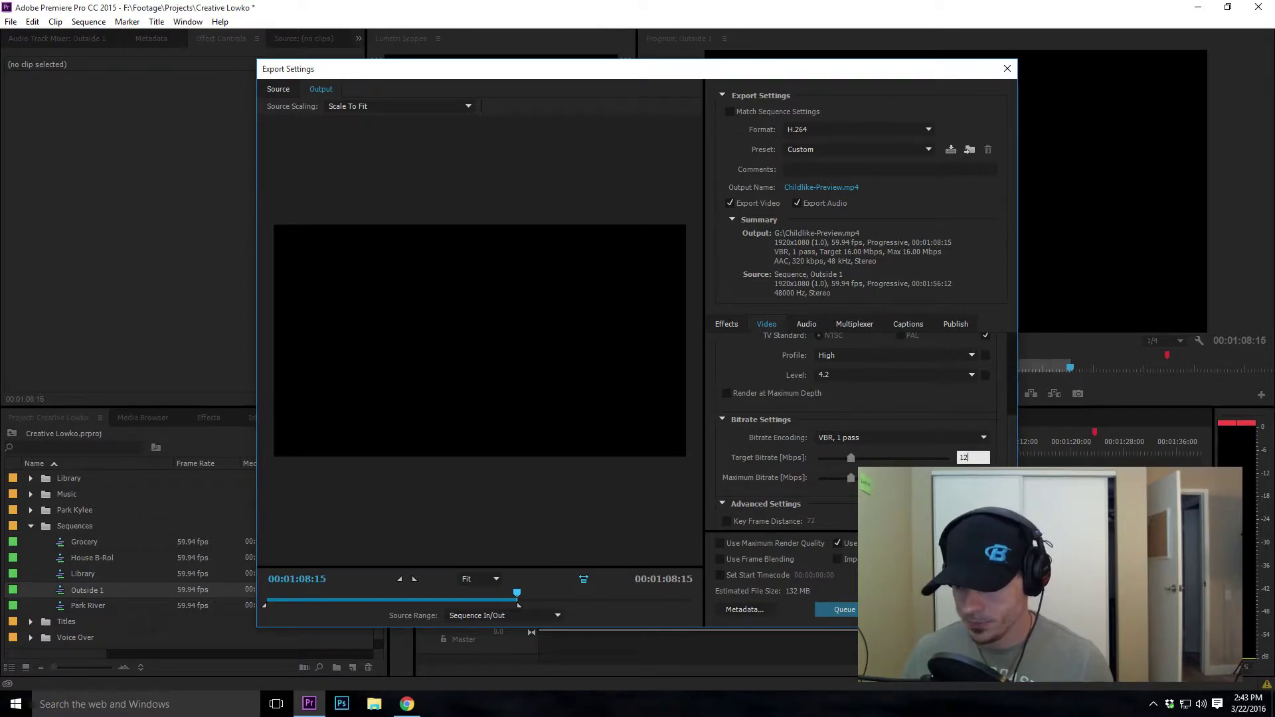
{"action": "key", "text": "Return"}
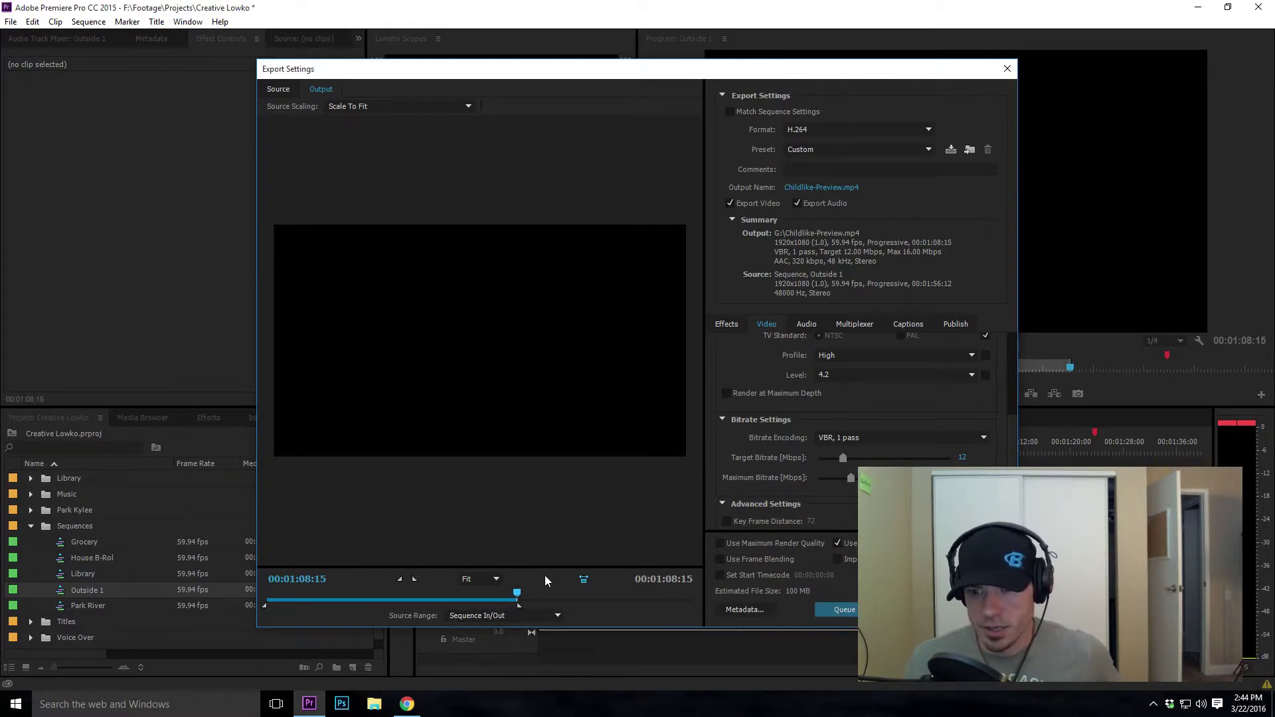
- Preview the closing title frame at 00:01:07:21 and examine the YouTube, Vimeo, Creative Cloud and FTP publishing options
{"action": "mouse_move", "coordinate": [516, 595]}
{"action": "left_mouse_down"}
{"action": "mouse_move", "coordinate": [485, 595]}
{"action": "mouse_move", "coordinate": [515, 601]}
{"action": "left_mouse_up"}
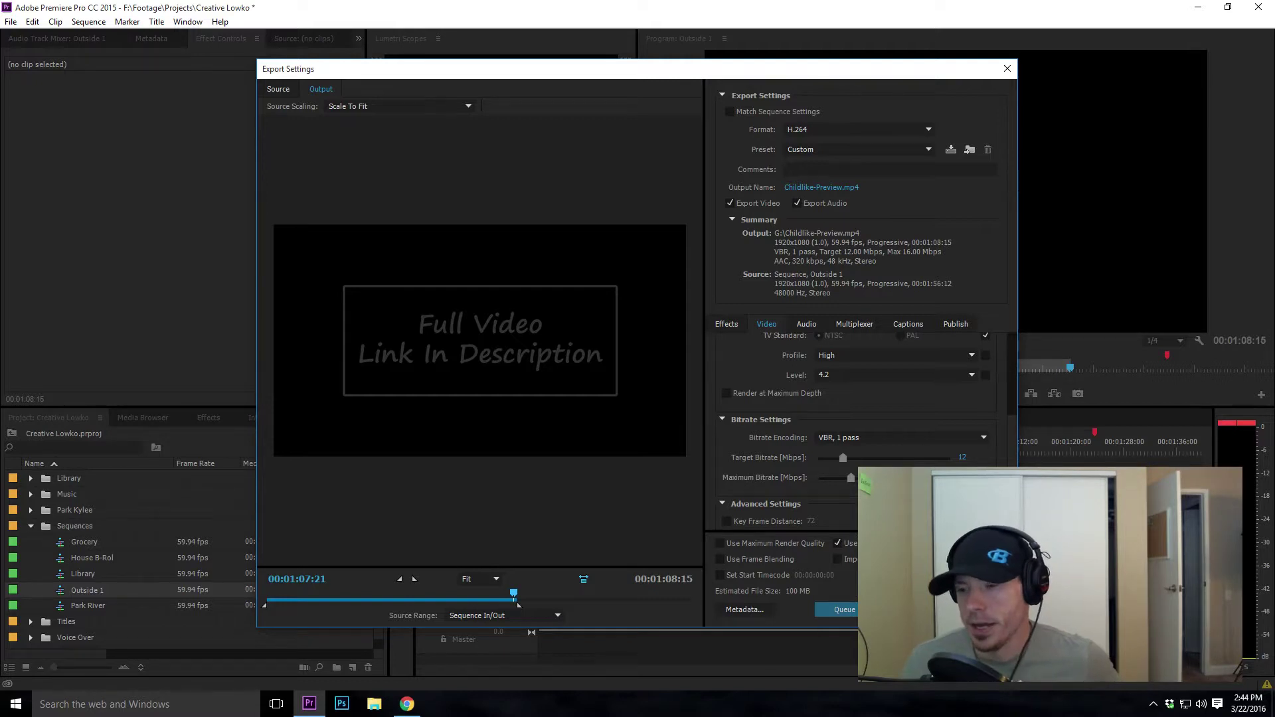
{"action": "left_click", "coordinate": [840, 610]}
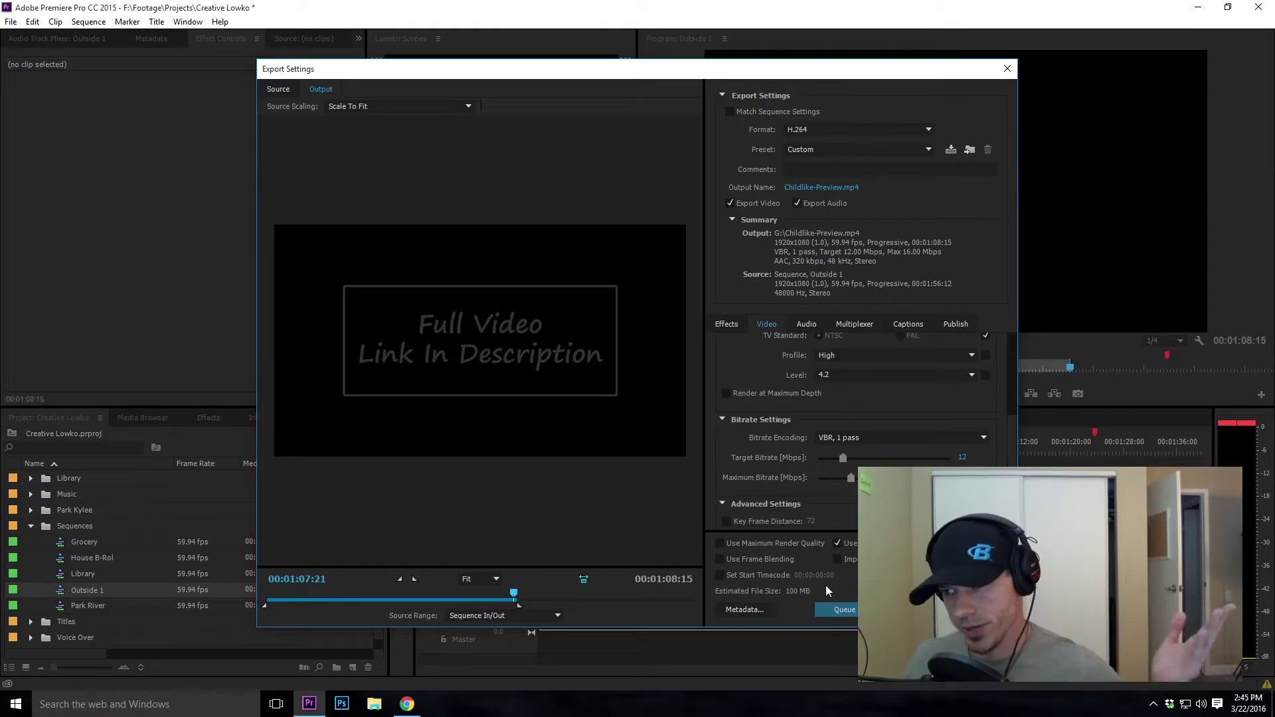
{"action": "left_click", "coordinate": [943, 326]}
{"action": "scroll", "coordinate": [842, 423], "scroll_direction": "down", "scroll_amount": 3}
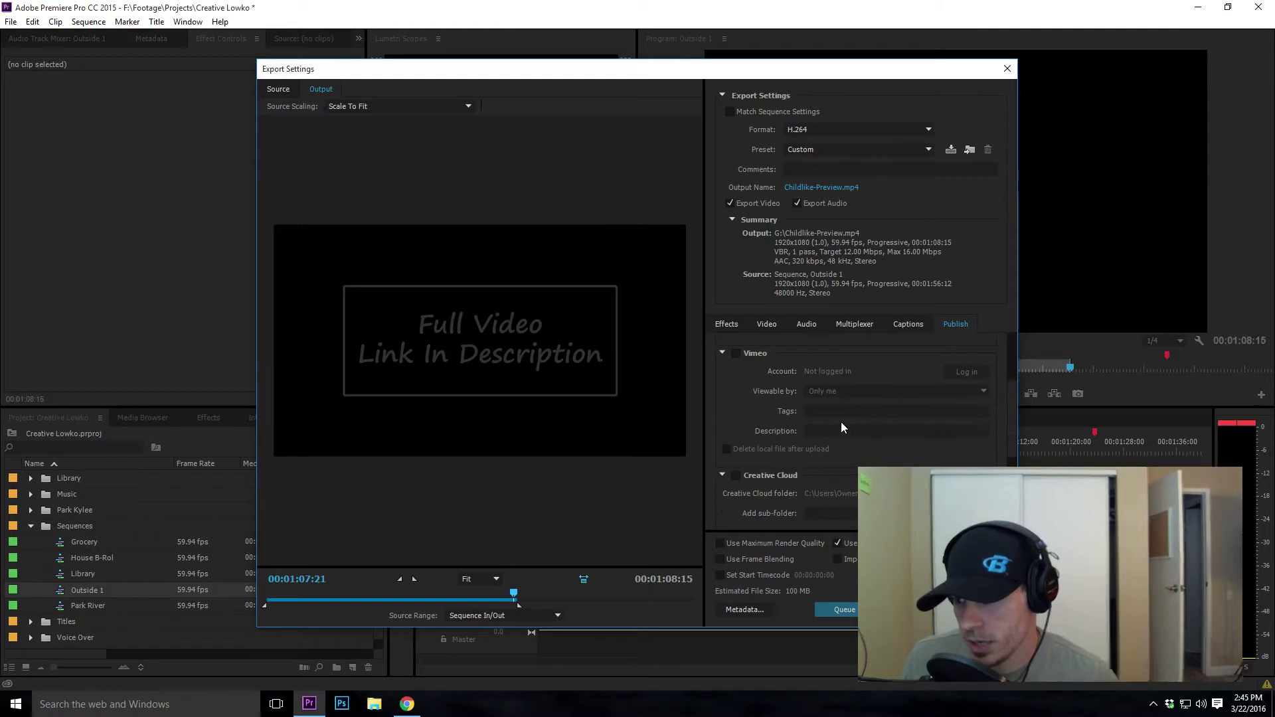
{"action": "scroll", "coordinate": [842, 425], "scroll_direction": "down", "scroll_amount": 5}
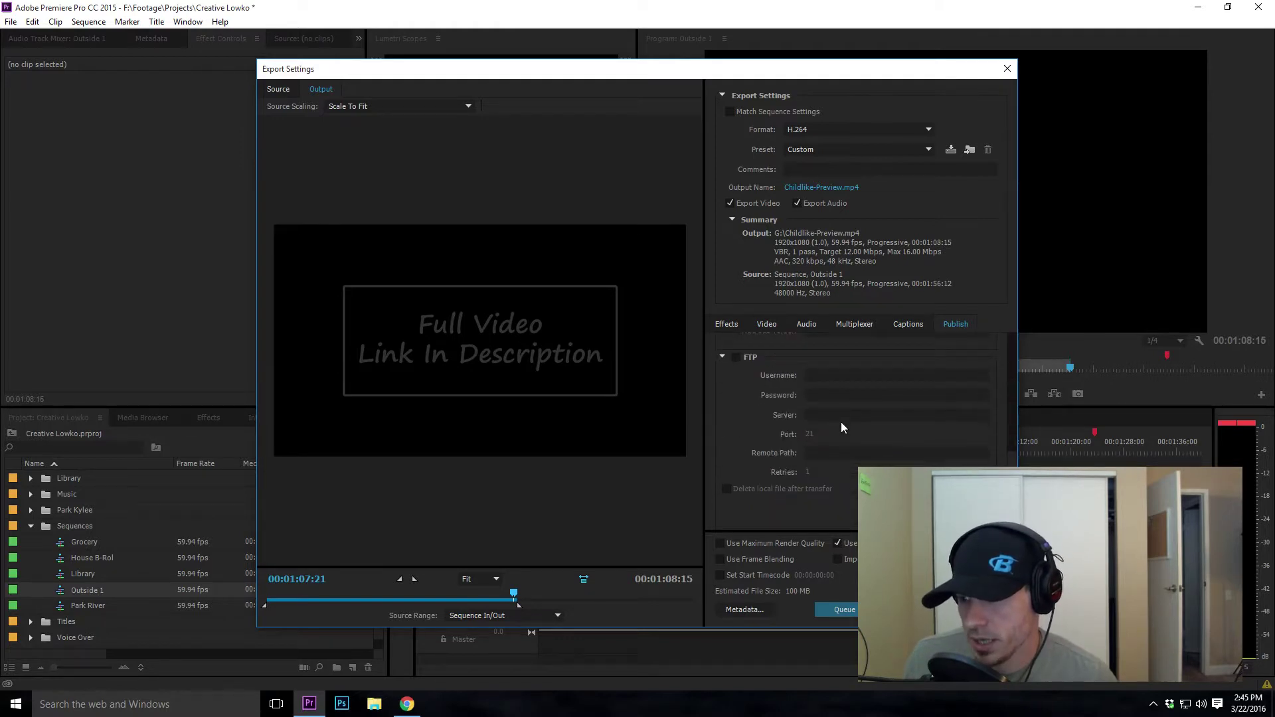
{"action": "scroll", "coordinate": [767, 396], "scroll_direction": "up", "scroll_amount": 3}
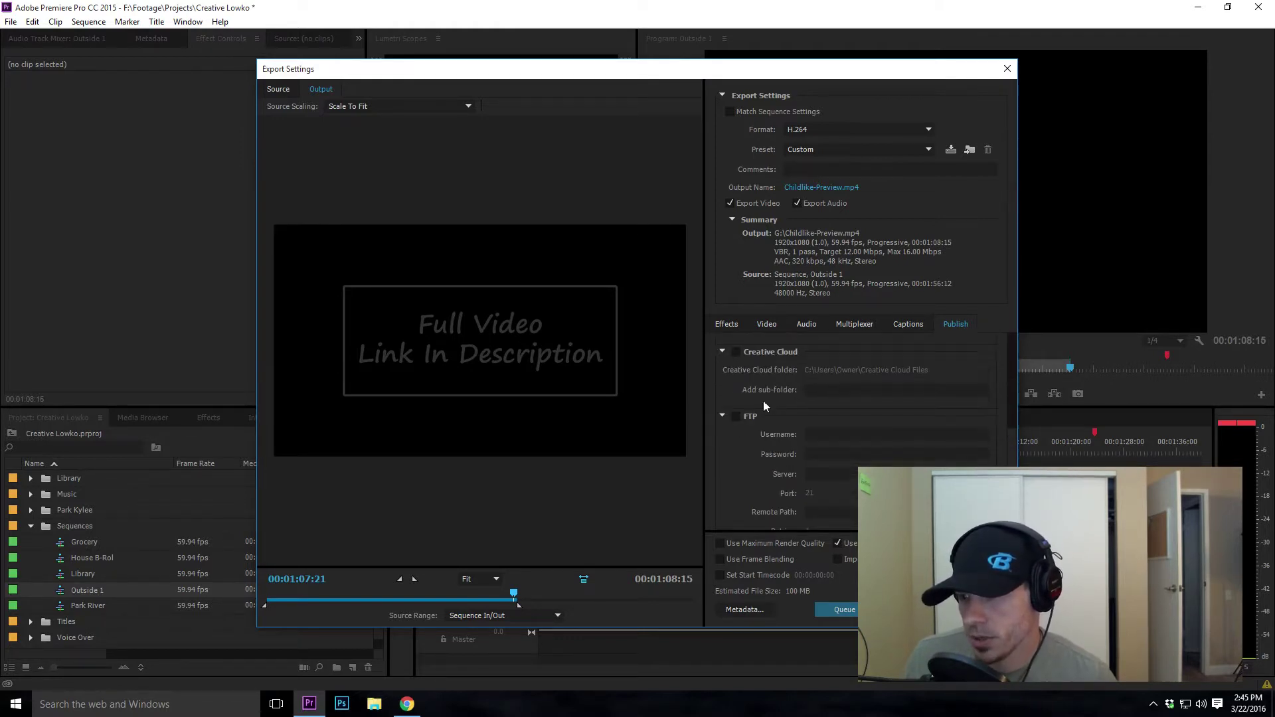
{"action": "scroll", "coordinate": [746, 425], "scroll_direction": "up", "scroll_amount": 3}
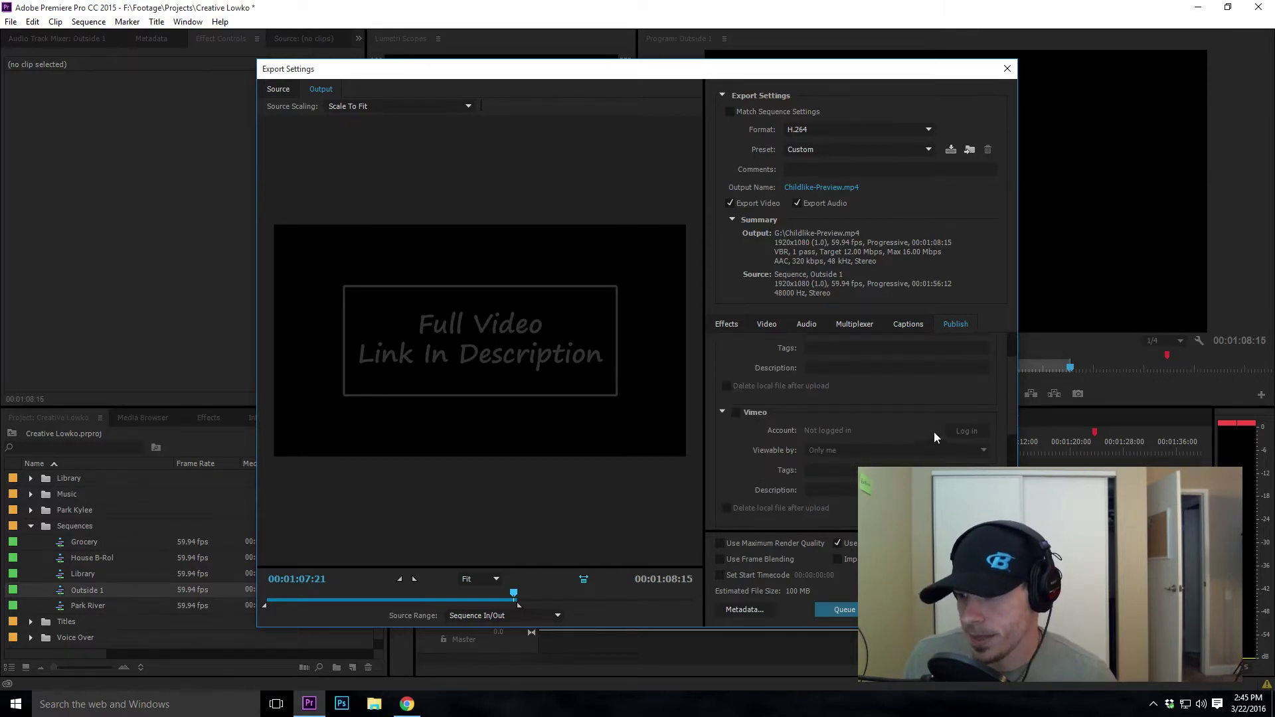
{"action": "scroll", "coordinate": [938, 431], "scroll_direction": "up", "scroll_amount": 3}
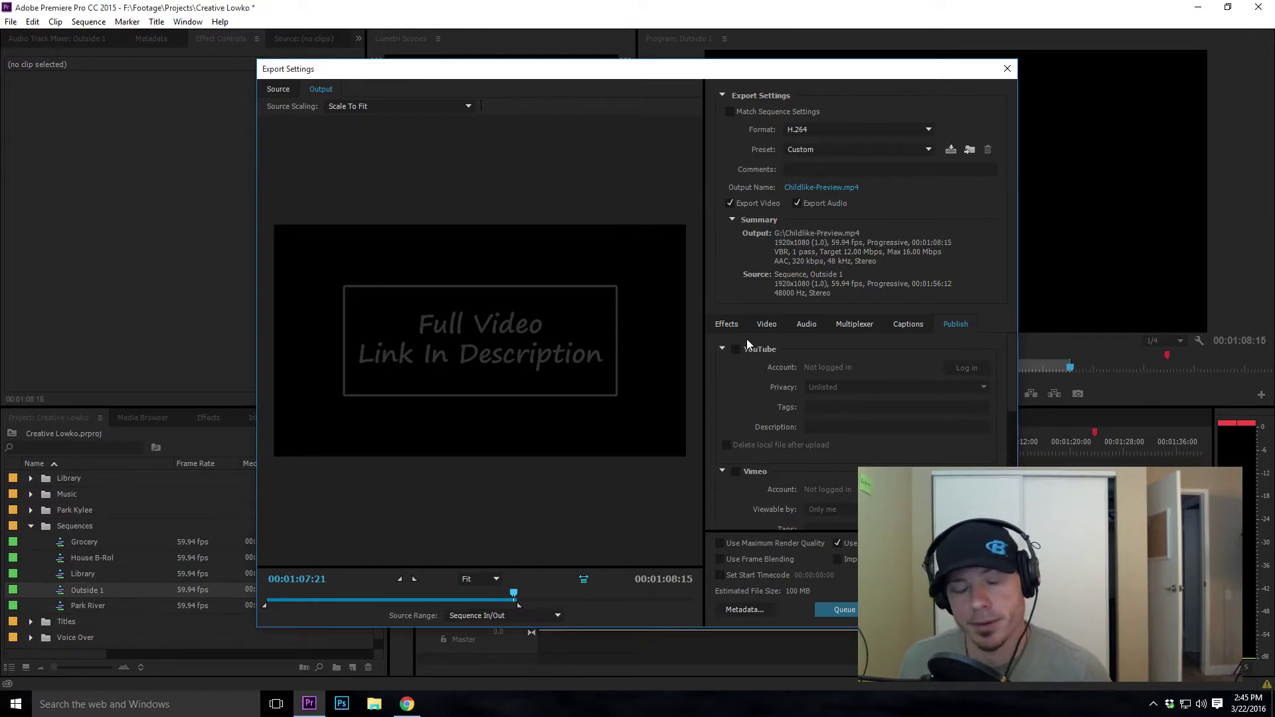
{"action": "scroll", "coordinate": [739, 418], "scroll_direction": "up", "scroll_amount": 3}
{"action": "scroll", "coordinate": [740, 416], "scroll_direction": "down", "scroll_amount": 3}
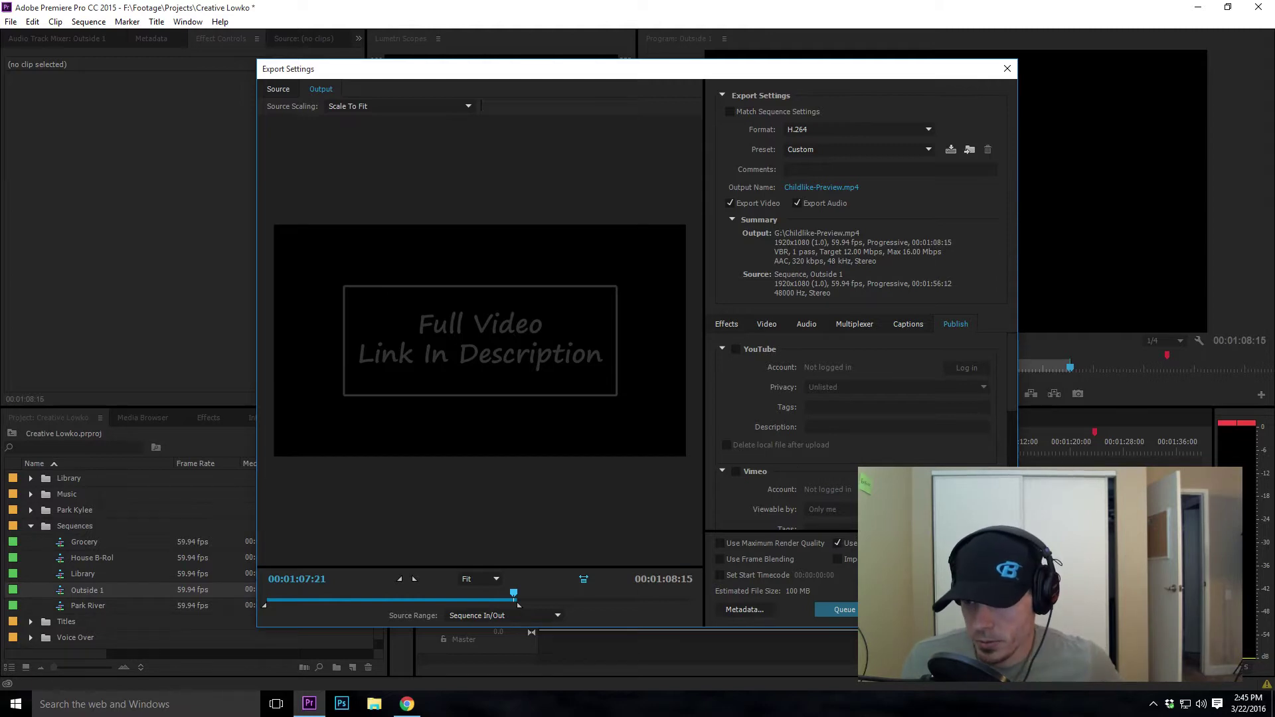
- Look over the export effects options without applying any and start exporting the Childlike-Preview video
{"action": "left_click", "coordinate": [724, 324]}
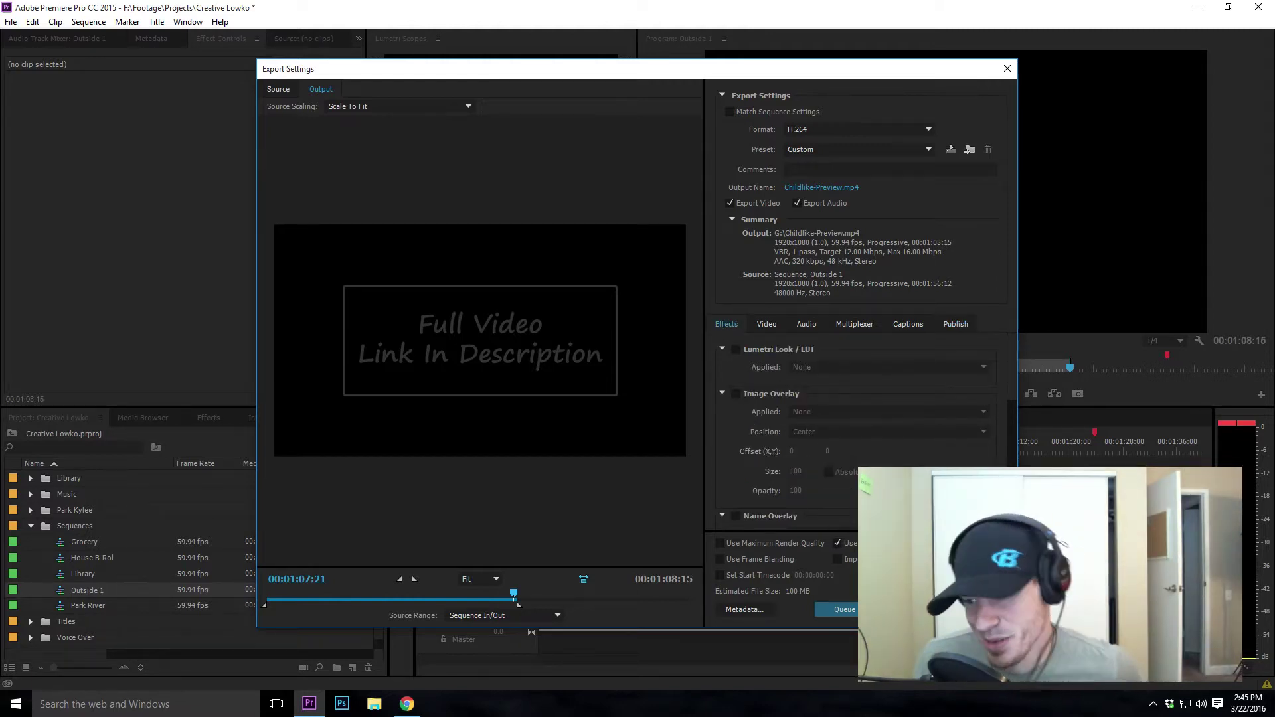
{"action": "left_click", "coordinate": [907, 609]}
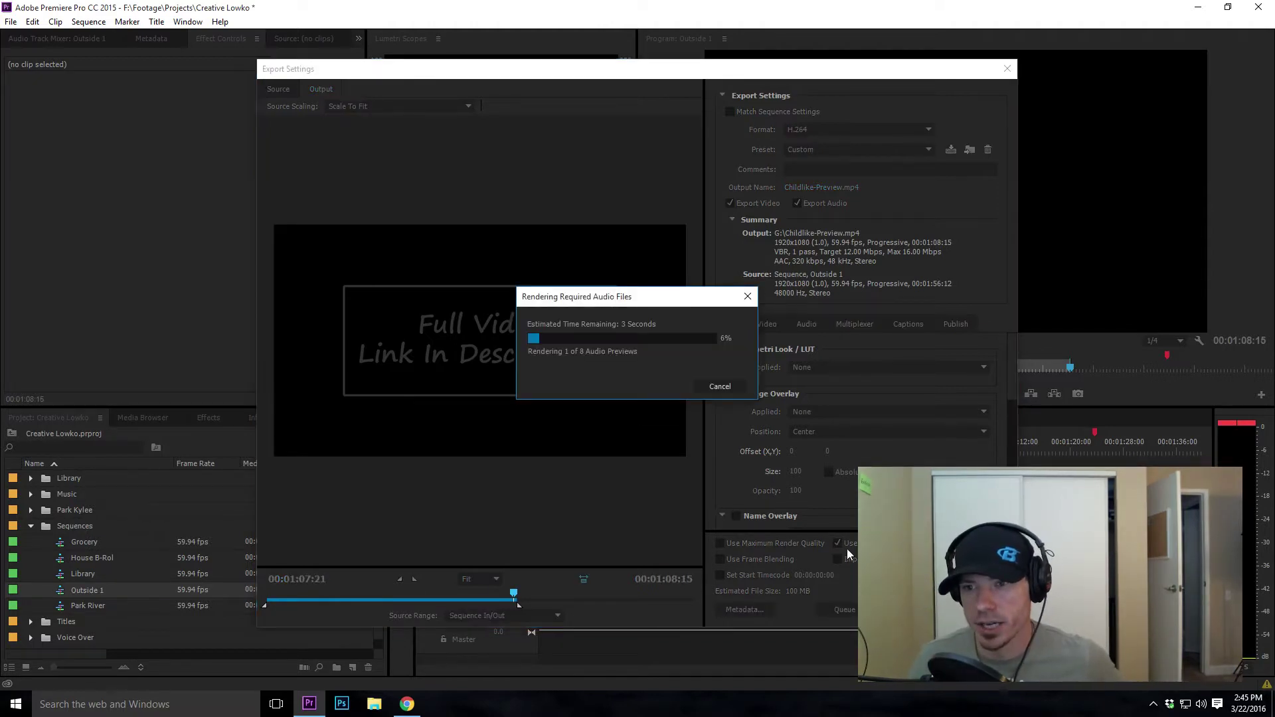